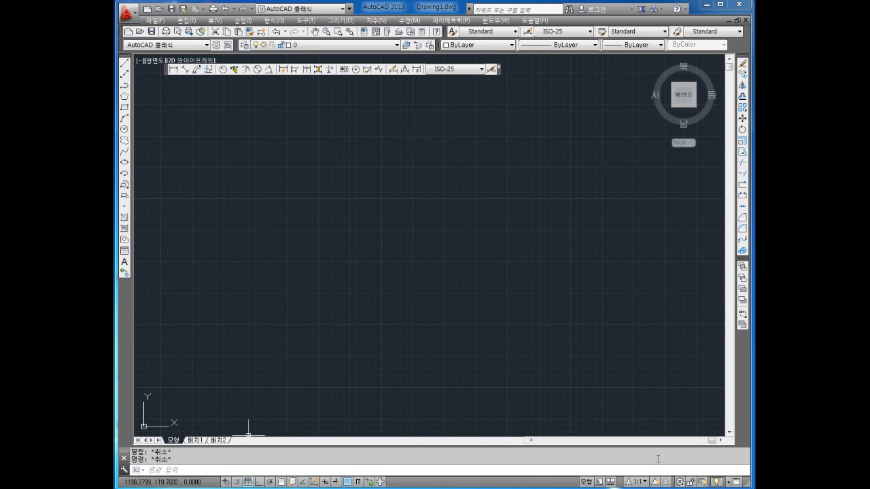
{"action": "left_click", "coordinate": [701, 482]}
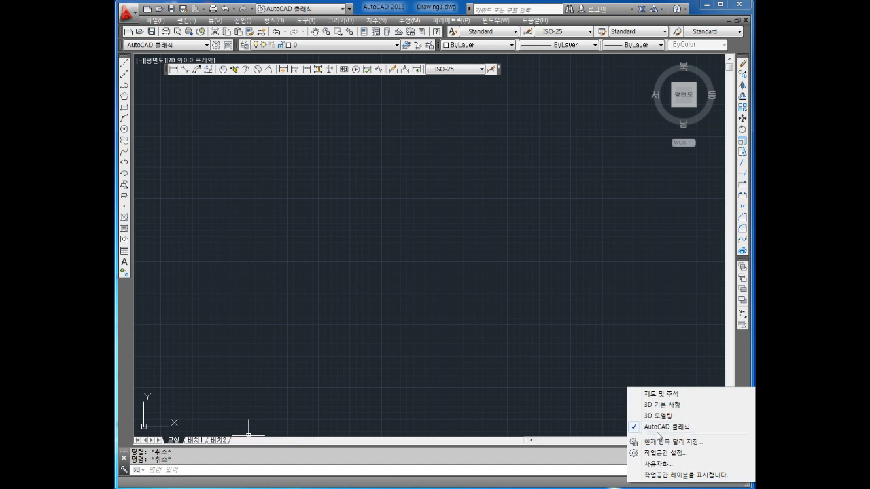
{"action": "left_click", "coordinate": [497, 302]}
{"action": "left_click", "coordinate": [381, 382]}
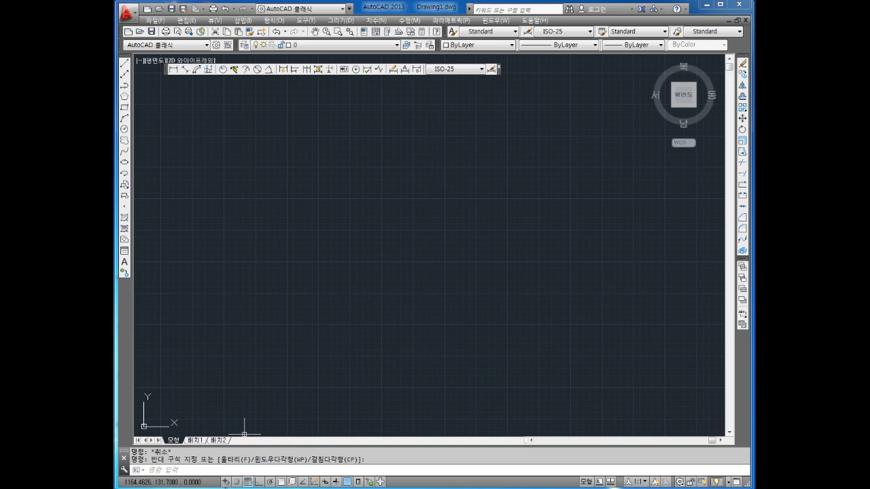
- Show the drafting mode toggles as text labels instead of icons and turn off the grid display
{"action": "right_click", "coordinate": [227, 483]}
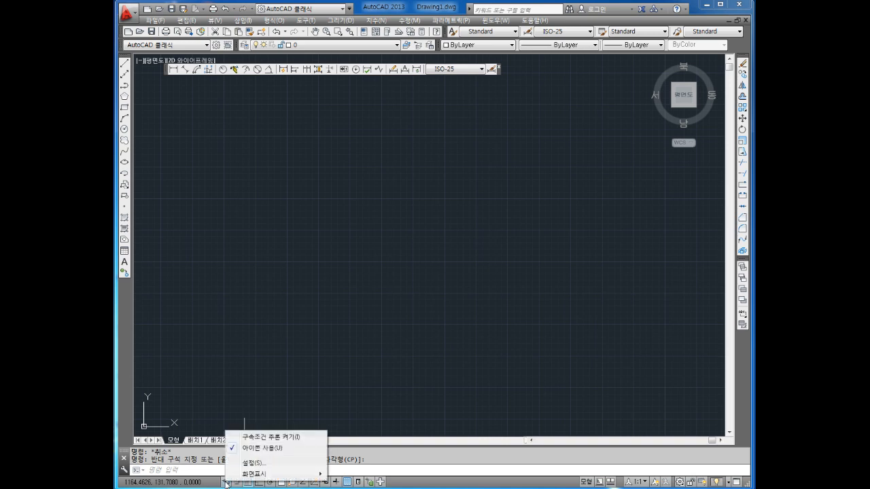
{"action": "left_click", "coordinate": [245, 454]}
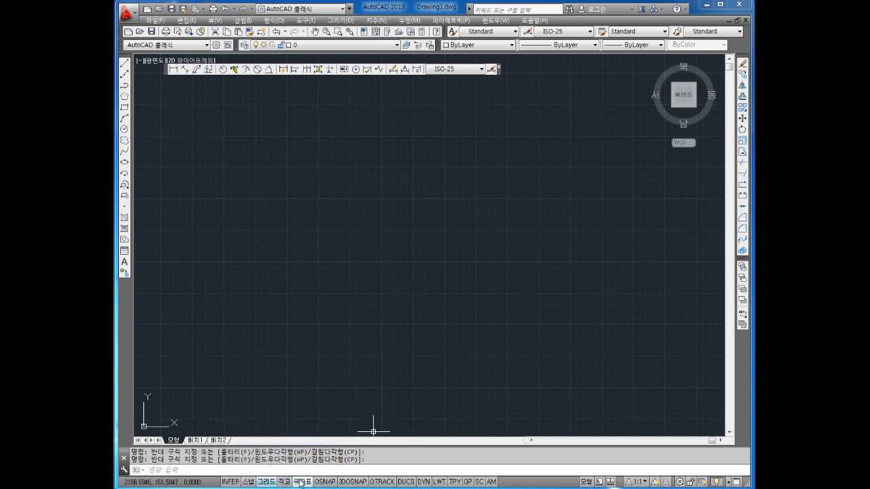
{"action": "left_click", "coordinate": [265, 482]}
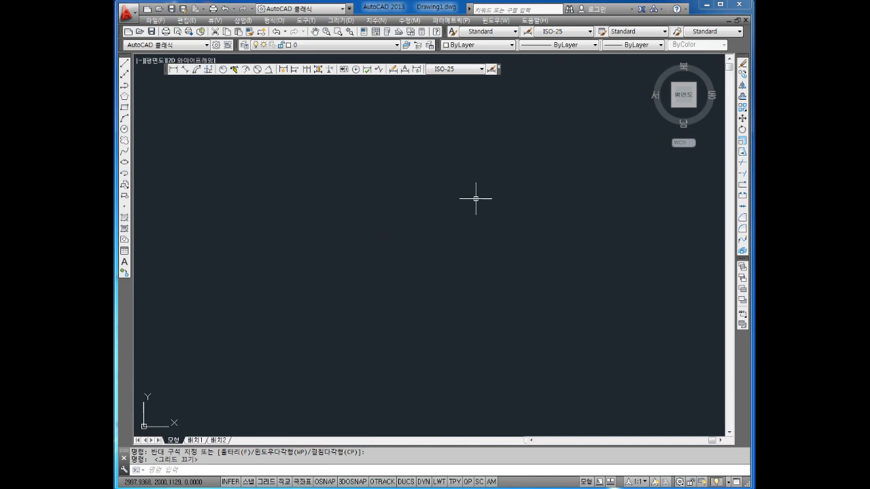
- Review the selection settings in the Options dialog, then close it without changing anything
{"action": "key", "text": "Return"}
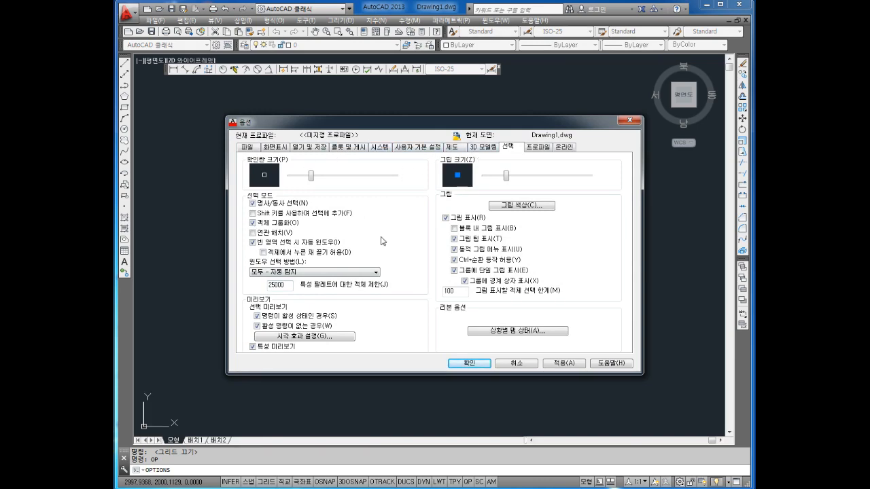
{"action": "left_click", "coordinate": [626, 121]}
{"action": "left_click", "coordinate": [174, 388]}
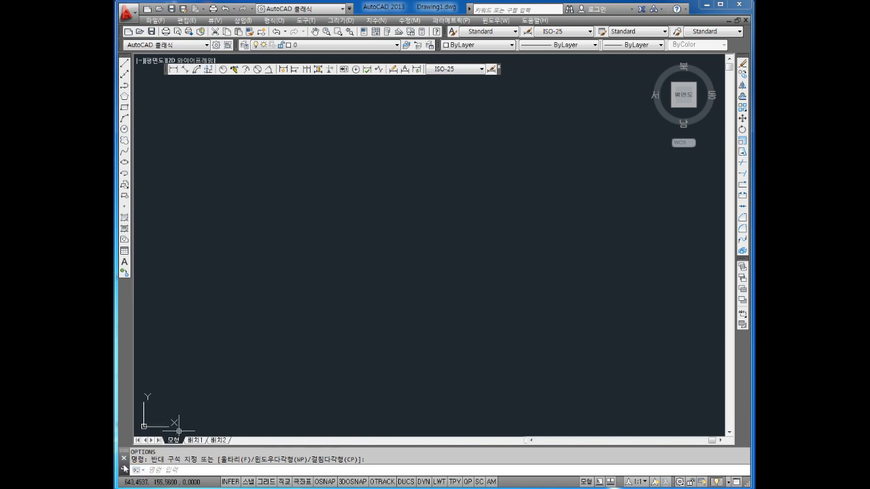
- Undock the command line window, float it over the upper drawing area, and enlarge it to show more history lines
{"action": "mouse_move", "coordinate": [125, 457]}
{"action": "left_mouse_down"}
{"action": "mouse_move", "coordinate": [200, 297]}
{"action": "mouse_move", "coordinate": [211, 111]}
{"action": "left_mouse_up"}
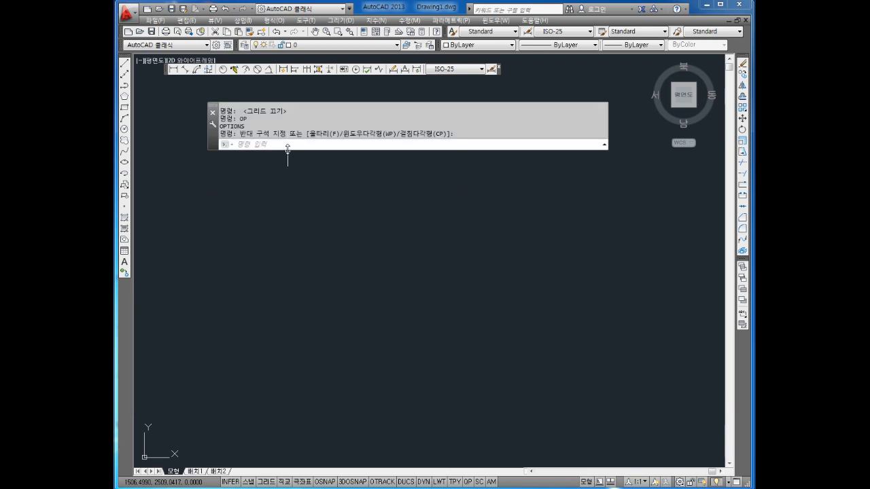
{"action": "left_click_drag", "start_coordinate": [287, 151], "coordinate": [291, 204]}
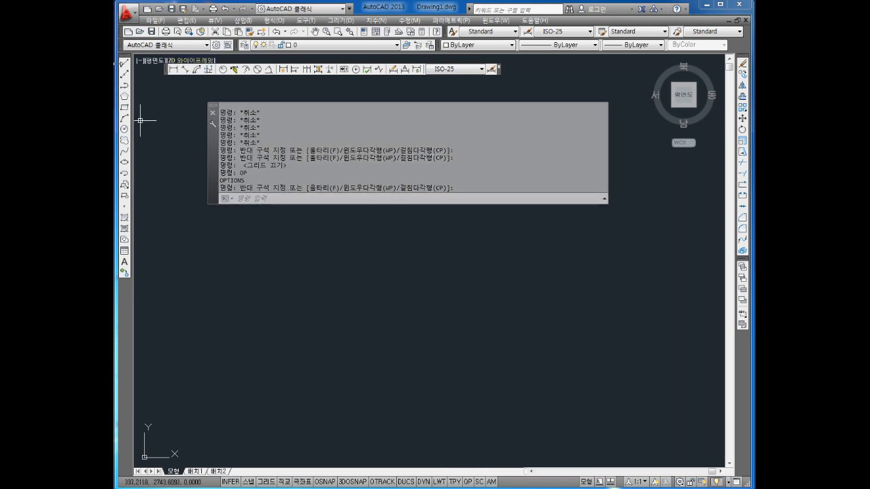
{"action": "left_click", "coordinate": [243, 21]}
{"action": "mouse_move", "coordinate": [311, 23]}
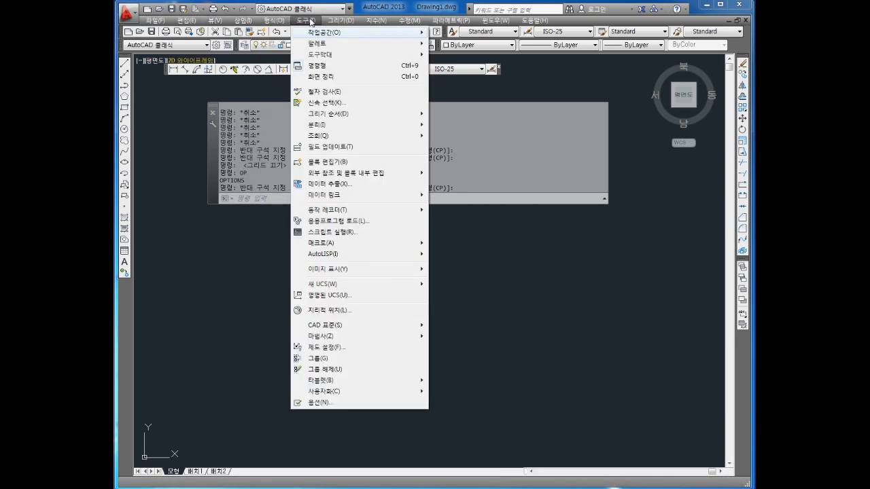
{"action": "mouse_move", "coordinate": [214, 21]}
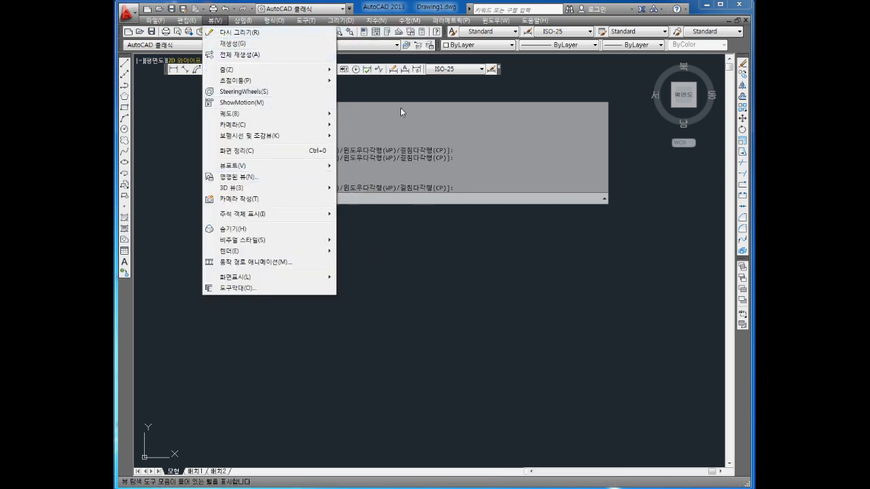
{"action": "left_click", "coordinate": [431, 269]}
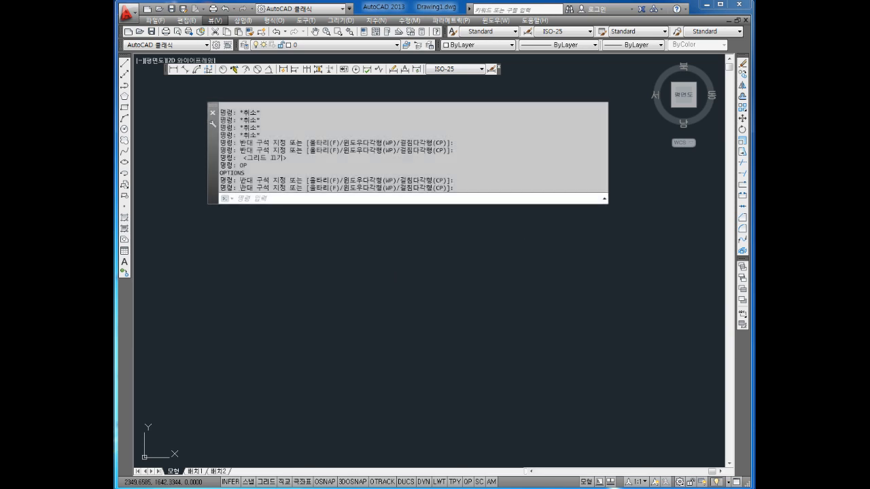
- Draw a freehand chain of ten connected line segments in the drawing area with the Line command, then end the command
{"action": "left_click", "coordinate": [242, 197]}
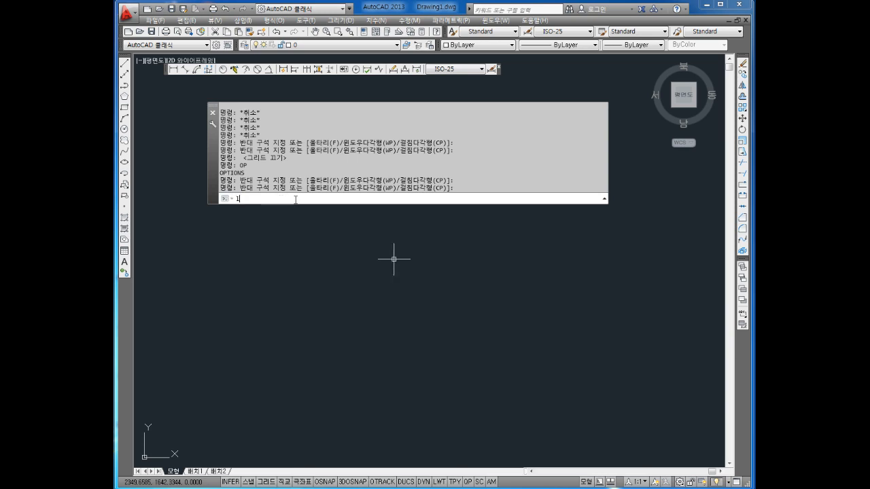
{"action": "type", "text": "Line"}
{"action": "key", "text": "Return"}
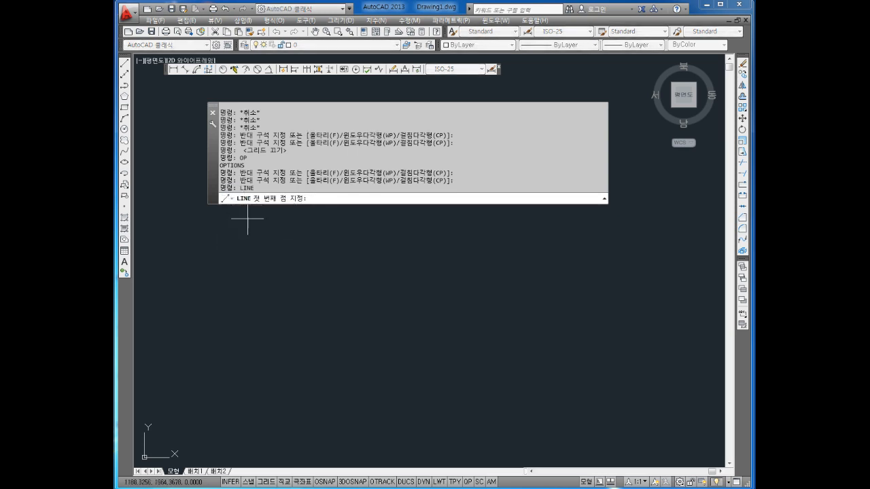
{"action": "left_click", "coordinate": [290, 308]}
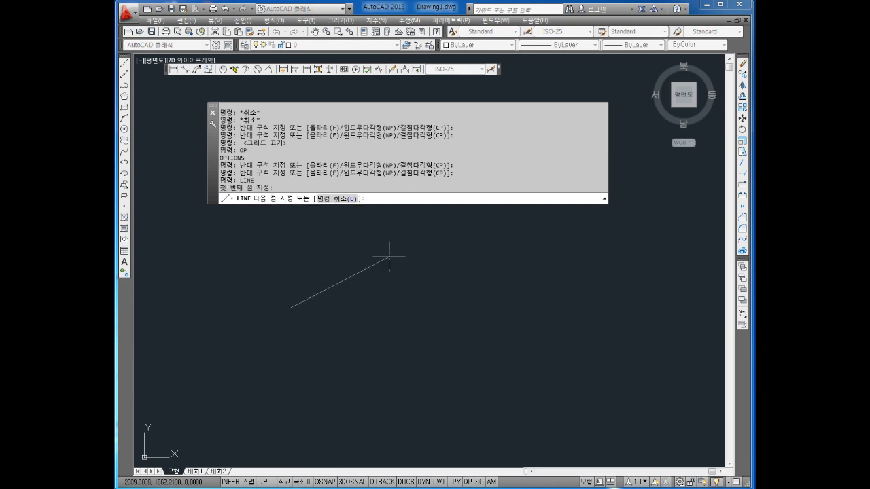
{"action": "left_click", "coordinate": [395, 255]}
{"action": "left_click", "coordinate": [448, 311]}
{"action": "left_click", "coordinate": [372, 371]}
{"action": "left_click", "coordinate": [342, 326]}
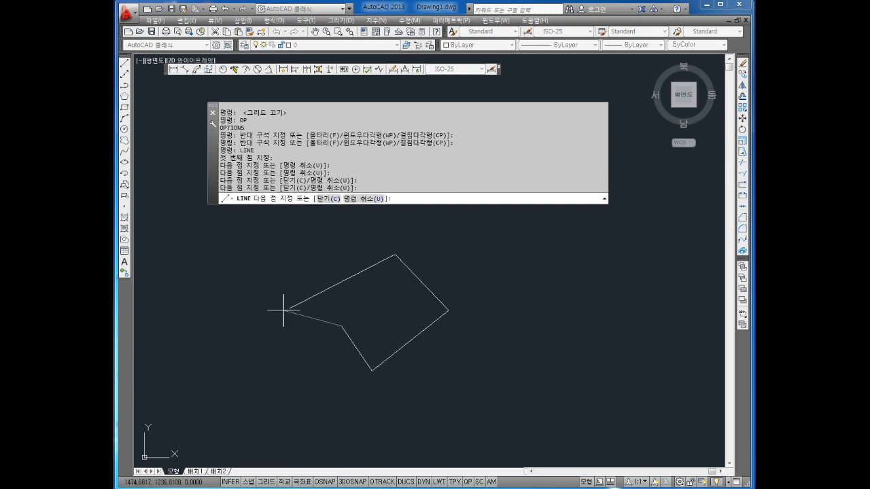
{"action": "left_click", "coordinate": [274, 282]}
{"action": "left_click", "coordinate": [426, 226]}
{"action": "left_click", "coordinate": [457, 269]}
{"action": "left_click", "coordinate": [482, 343]}
{"action": "left_click", "coordinate": [547, 240]}
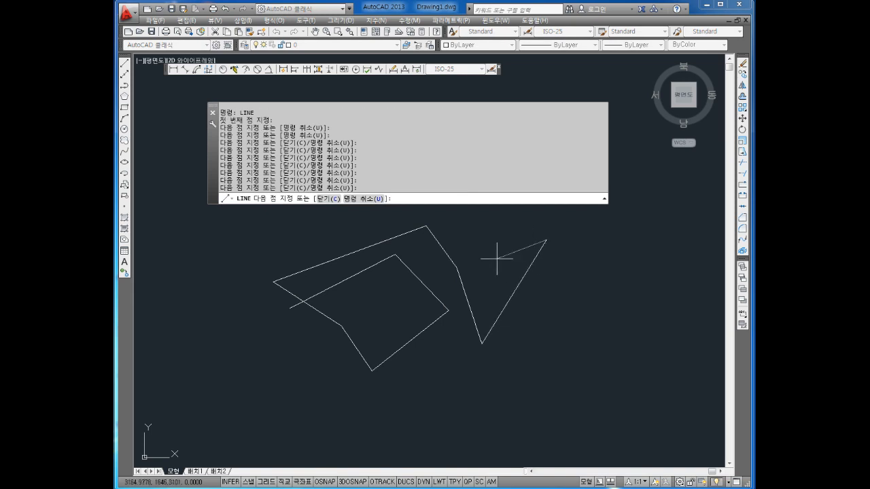
{"action": "left_click", "coordinate": [400, 323]}
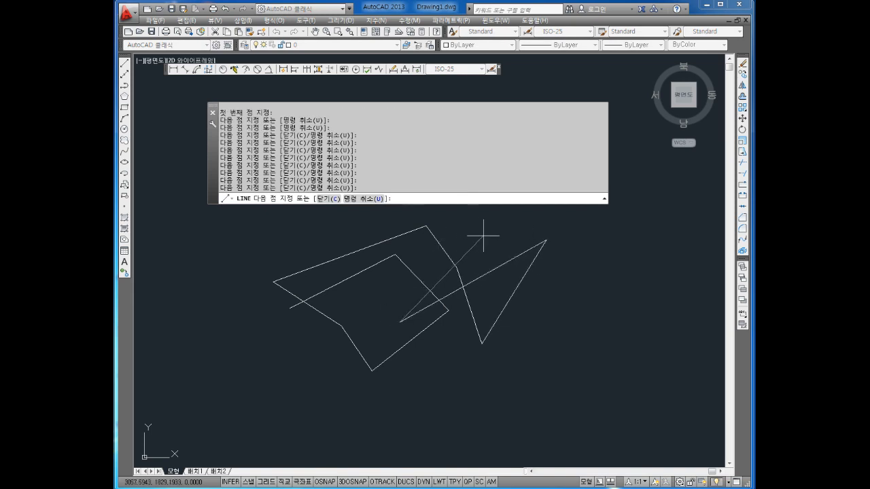
{"action": "key", "text": "Escape"}
{"action": "key", "text": "Escape"}
{"action": "key", "text": "Escape"}
{"action": "key", "text": "Escape"}
{"action": "key", "text": "Escape"}
{"action": "key", "text": "Escape"}
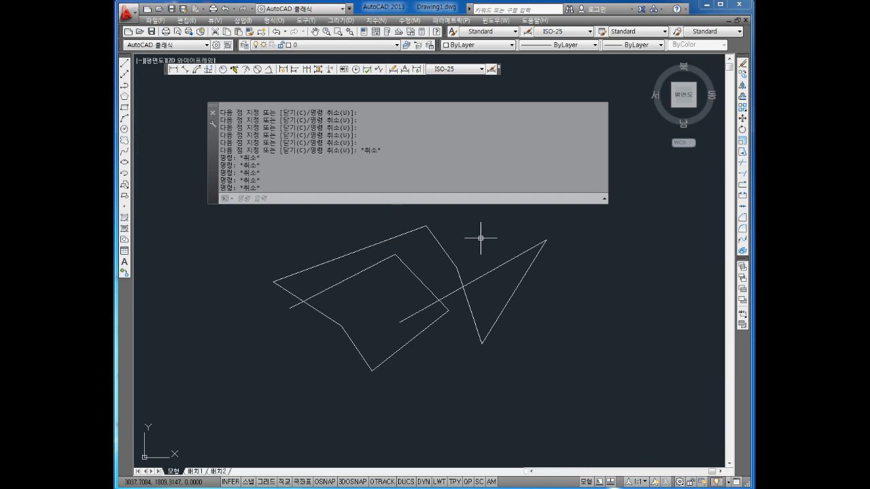
- Undo the last two commands to remove the freehand line chain
{"action": "type", "text": "u"}
{"action": "key", "text": "Return"}
{"action": "type", "text": "u"}
{"action": "key", "text": "Return"}
{"action": "key", "text": "Escape"}
{"action": "key", "text": "Escape"}
{"action": "key", "text": "Escape"}
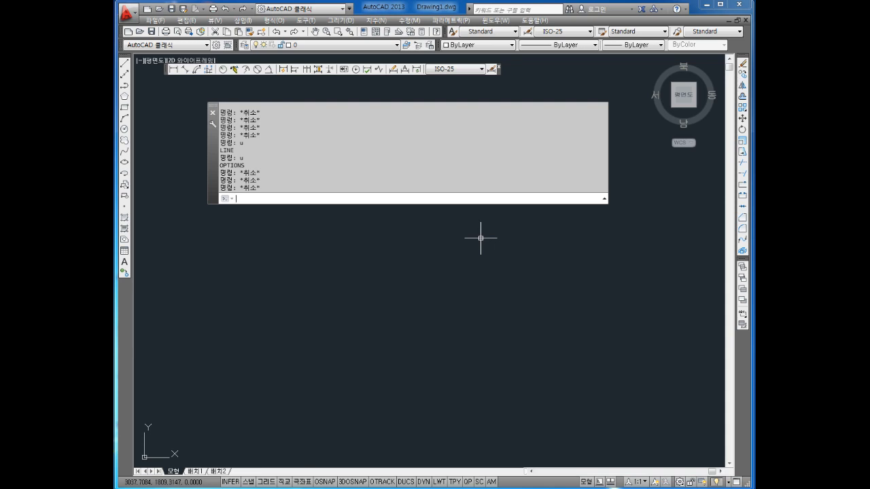
- Draw the square's bottom edge with the Line command from 0,0 to 100,0, keeping the command active
{"action": "scroll", "coordinate": [320, 326], "scroll_direction": "down", "scroll_amount": 5}
{"action": "middle_click_drag", "start_coordinate": [315, 329], "coordinate": [489, 269]}
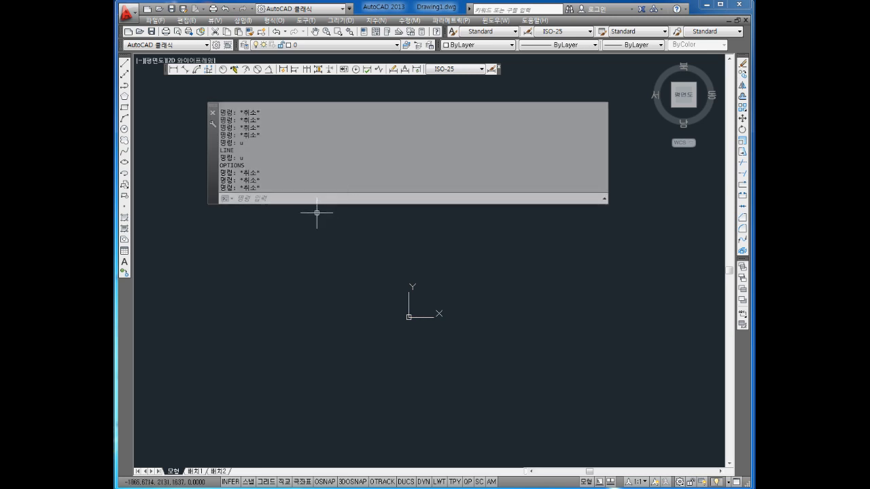
{"action": "key", "text": "Escape"}
{"action": "key", "text": "Escape"}
{"action": "key", "text": "Escape"}
{"action": "key", "text": "Escape"}
{"action": "key", "text": "Escape"}
{"action": "type", "text": "l"}
{"action": "key", "text": "Return"}
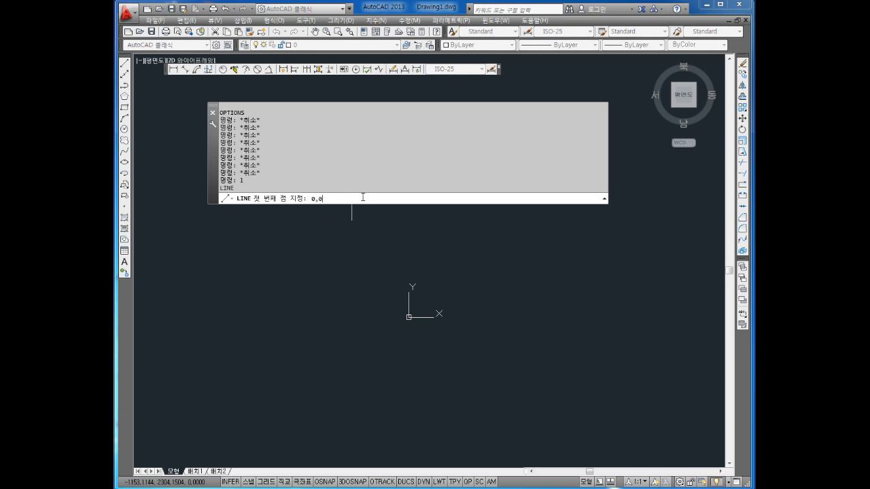
{"action": "type", "text": "0,0"}
{"action": "key", "text": "Return"}
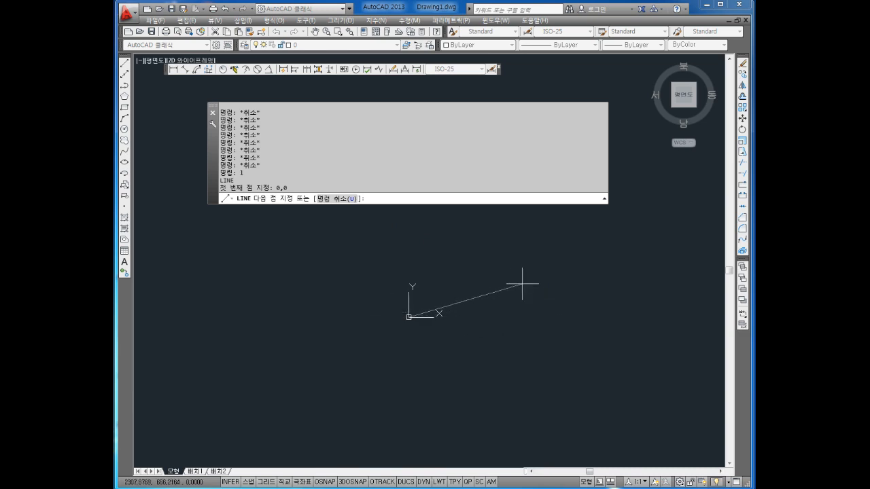
{"action": "key", "text": "Return"}
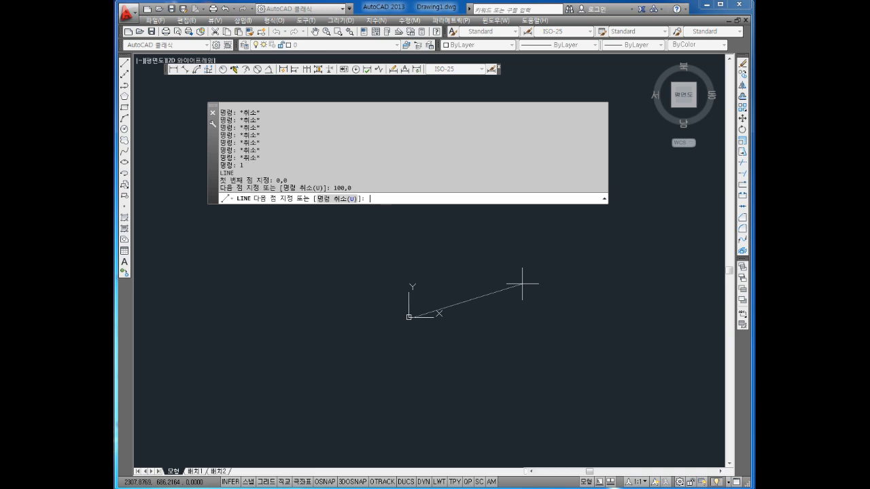
- Continue the line up to absolute coordinate 100,100 for the square's right edge
{"action": "scroll", "coordinate": [418, 314], "scroll_direction": "up", "scroll_amount": 10}
{"action": "middle_click_drag", "start_coordinate": [303, 398], "coordinate": [457, 334]}
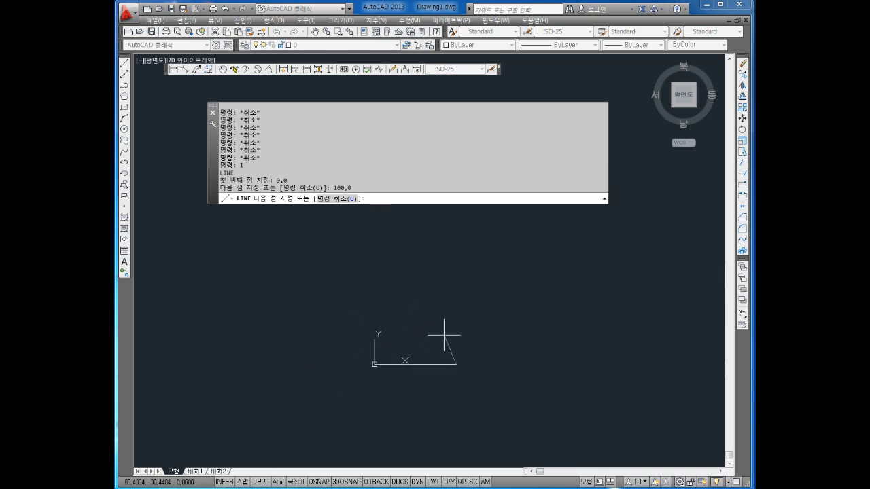
{"action": "scroll", "coordinate": [420, 350], "scroll_direction": "up", "scroll_amount": 4}
{"action": "middle_click_drag", "start_coordinate": [378, 374], "coordinate": [452, 318]}
{"action": "scroll", "coordinate": [451, 318], "scroll_direction": "down", "scroll_amount": 3}
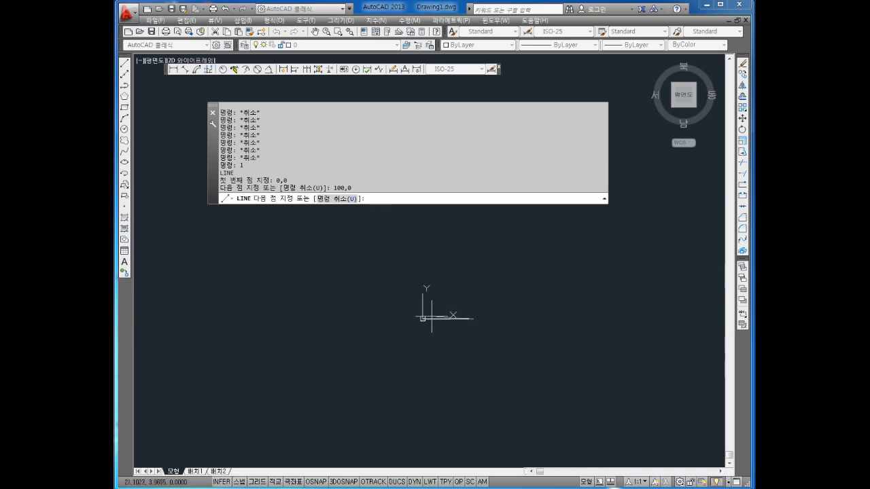
{"action": "scroll", "coordinate": [431, 311], "scroll_direction": "up", "scroll_amount": 3}
{"action": "scroll", "coordinate": [450, 327], "scroll_direction": "down", "scroll_amount": 1}
{"action": "scroll", "coordinate": [462, 336], "scroll_direction": "up", "scroll_amount": 3}
{"action": "scroll", "coordinate": [462, 336], "scroll_direction": "up", "scroll_amount": 1}
{"action": "scroll", "coordinate": [462, 336], "scroll_direction": "down", "scroll_amount": 5}
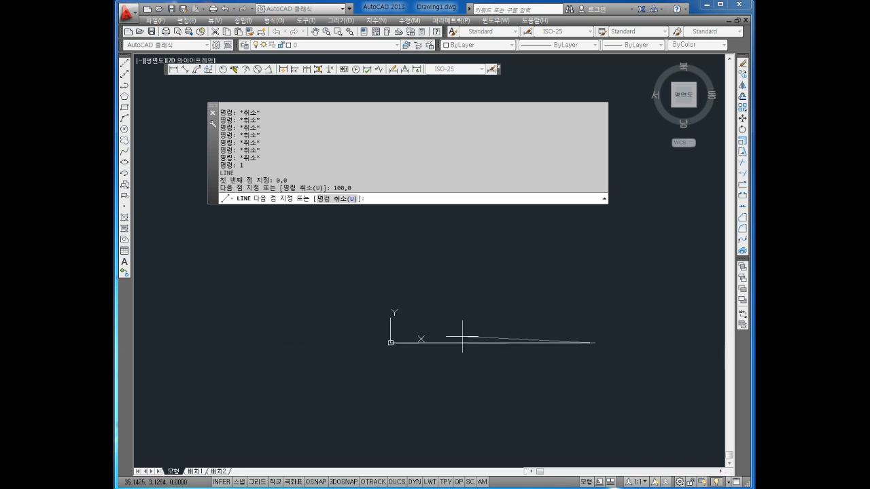
{"action": "scroll", "coordinate": [462, 336], "scroll_direction": "up", "scroll_amount": 3}
{"action": "middle_click_drag", "start_coordinate": [575, 252], "coordinate": [503, 293]}
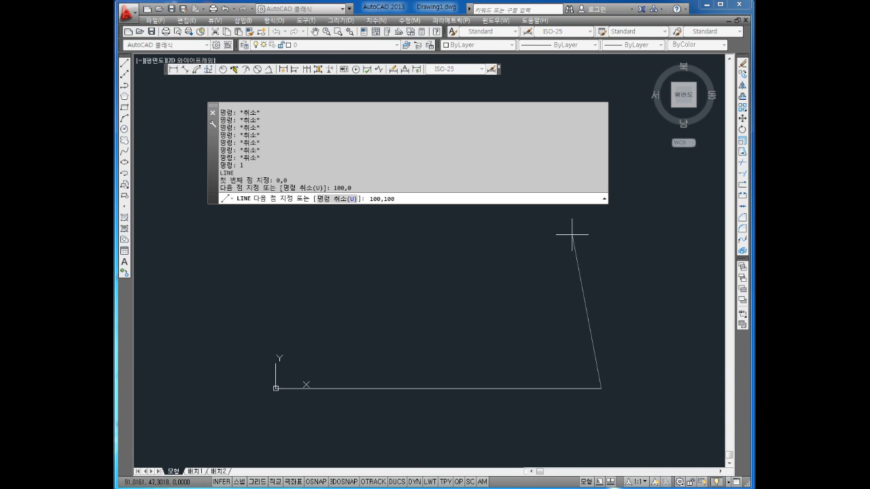
{"action": "key", "text": "Return"}
- Complete the square with line segments to 0,100 and back to 0,0, then end the Line command
{"action": "scroll", "coordinate": [572, 235], "scroll_direction": "down", "scroll_amount": 8}
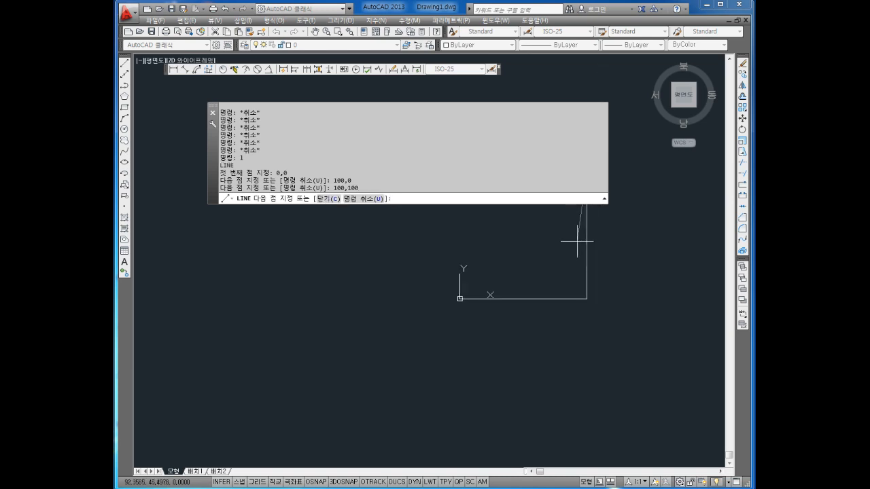
{"action": "middle_click_drag", "start_coordinate": [577, 238], "coordinate": [546, 332]}
{"action": "scroll", "coordinate": [561, 270], "scroll_direction": "up", "scroll_amount": 6}
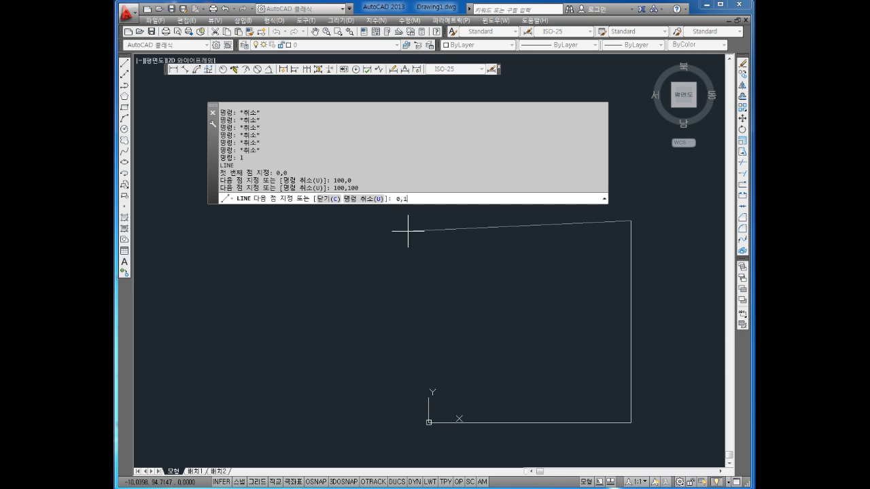
{"action": "key", "text": "Return"}
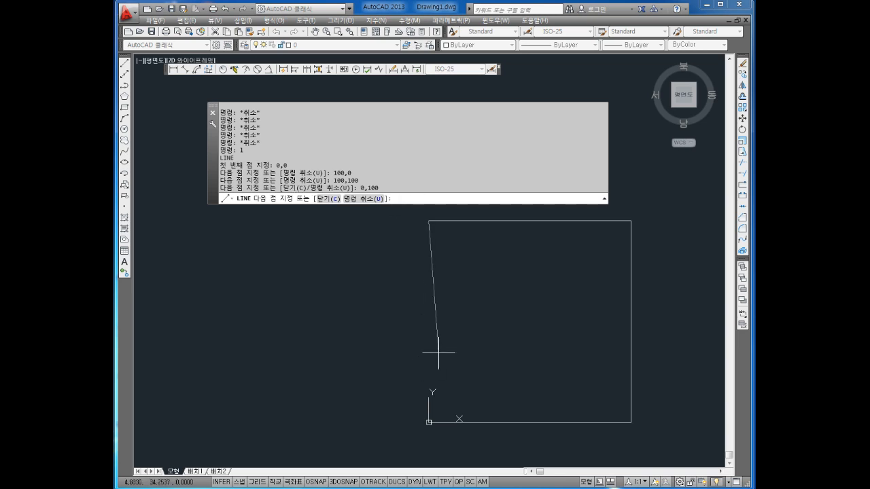
{"action": "middle_click_drag", "start_coordinate": [437, 322], "coordinate": [433, 311]}
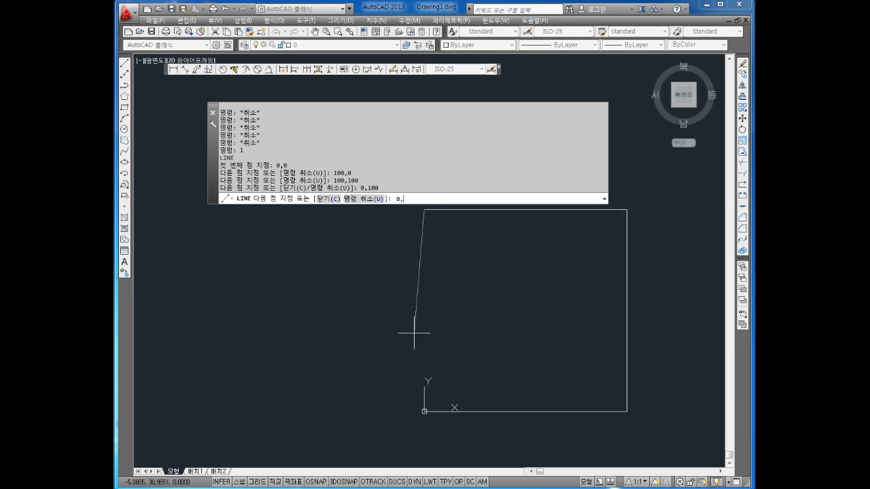
{"action": "type", "text": "0,0"}
{"action": "key", "text": "Return"}
{"action": "key", "text": "Escape"}
{"action": "scroll", "coordinate": [402, 317], "scroll_direction": "down", "scroll_amount": 2}
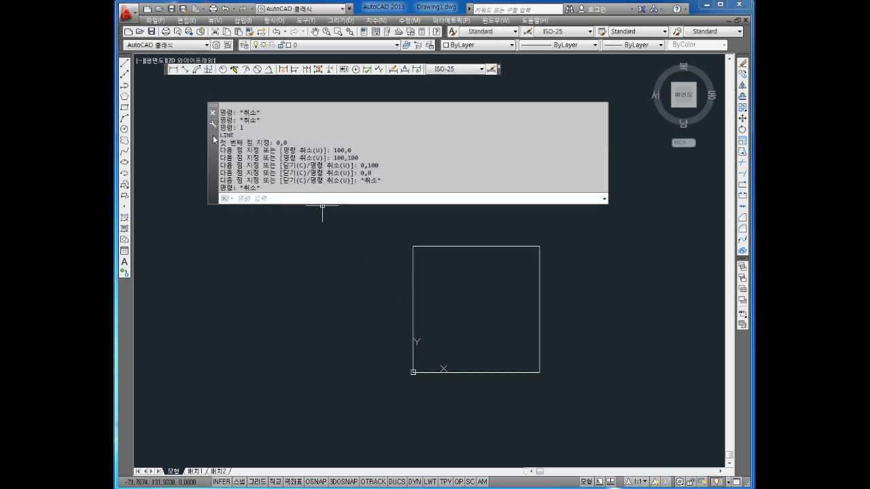
- Move the floating command line window up beneath the dimension toolbar, away from the square
{"action": "left_click_drag", "start_coordinate": [213, 109], "coordinate": [193, 87]}
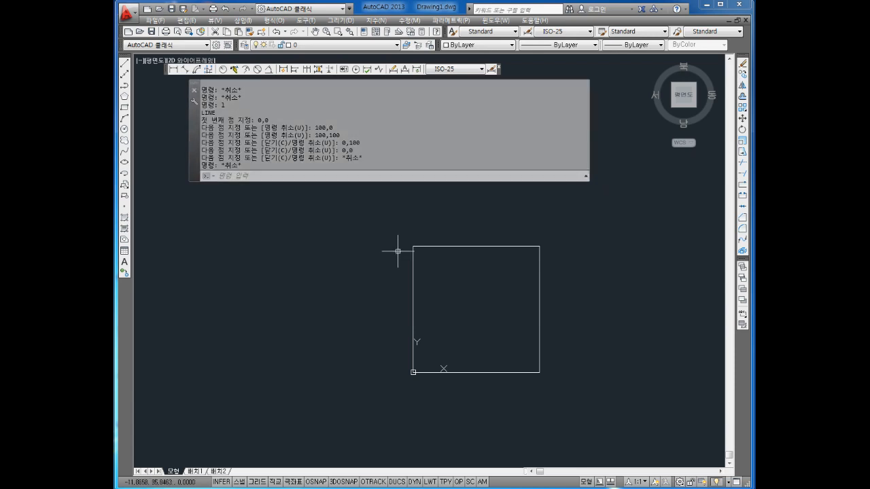
{"action": "middle_click_drag", "start_coordinate": [398, 249], "coordinate": [398, 257]}
{"action": "middle_click_drag", "start_coordinate": [431, 339], "coordinate": [466, 320]}
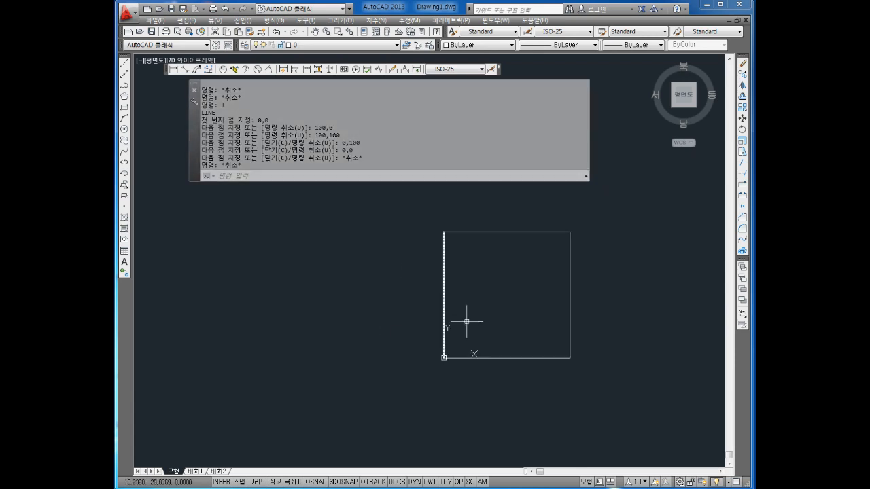
- Start a new line at absolute coordinate 0,0 and draw its first segment to -100,0, keeping the Line command active
{"action": "mouse_move", "coordinate": [461, 355]}
{"action": "middle_mouse_down"}
{"action": "mouse_move", "coordinate": [496, 328]}
{"action": "mouse_move", "coordinate": [486, 330]}
{"action": "middle_mouse_up"}
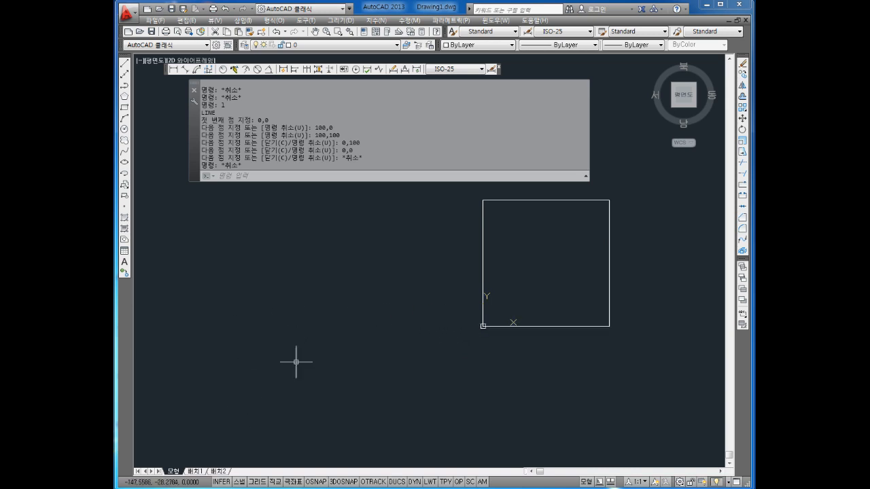
{"action": "middle_click_drag", "start_coordinate": [297, 362], "coordinate": [328, 314]}
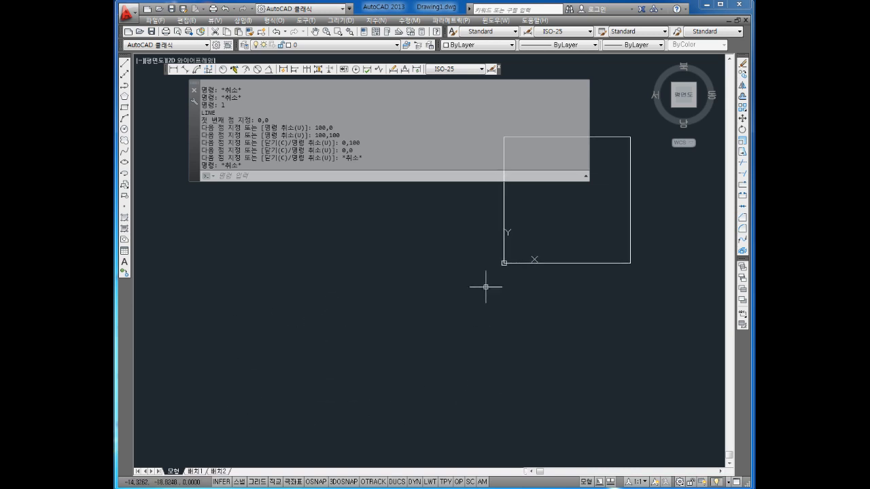
{"action": "middle_click_drag", "start_coordinate": [488, 274], "coordinate": [486, 301]}
{"action": "key", "text": "Escape"}
{"action": "key", "text": "Escape"}
{"action": "key", "text": "Escape"}
{"action": "key", "text": "Escape"}
{"action": "key", "text": "Escape"}
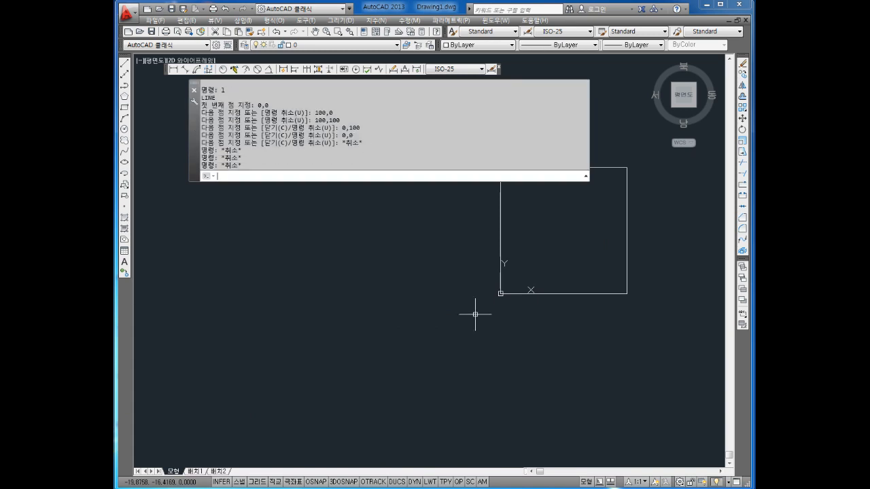
{"action": "key", "text": "Escape"}
{"action": "key", "text": "Escape"}
{"action": "type", "text": "l"}
{"action": "key", "text": "Return"}
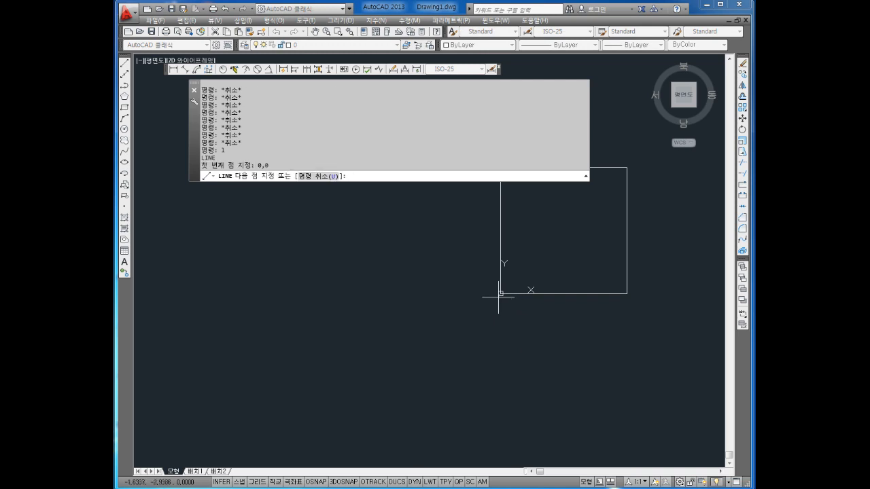
{"action": "middle_click_drag", "start_coordinate": [360, 297], "coordinate": [359, 278]}
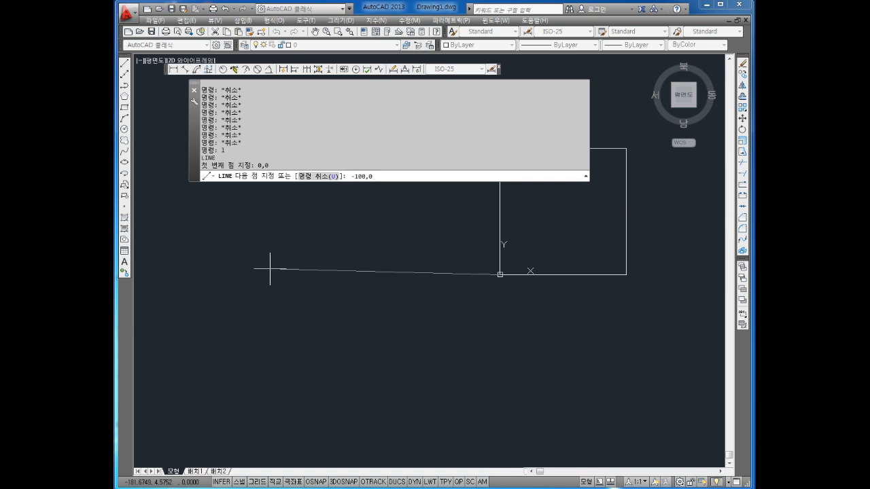
{"action": "key", "text": "Return"}
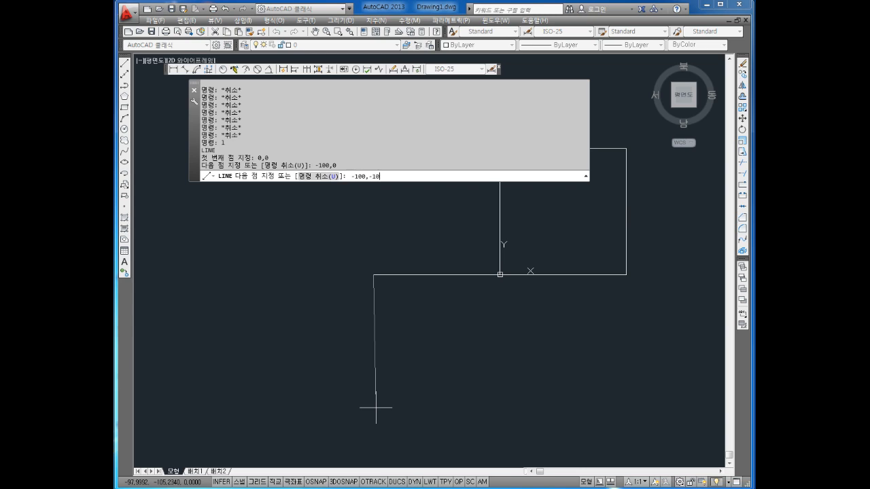
- Continue the line to absolute coordinates -100,-100 and 0,-100 for the second square's left and bottom edges
{"action": "key", "text": "Return"}
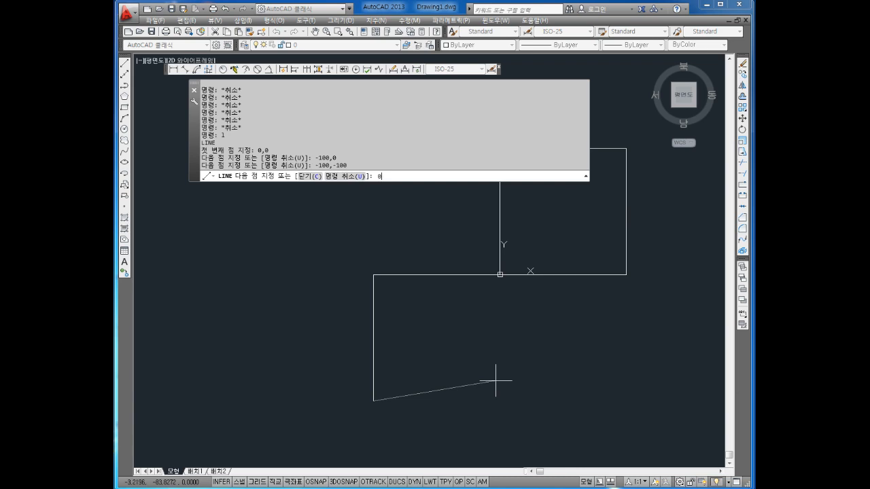
{"action": "type", "text": "0,-100"}
{"action": "key", "text": "Return"}
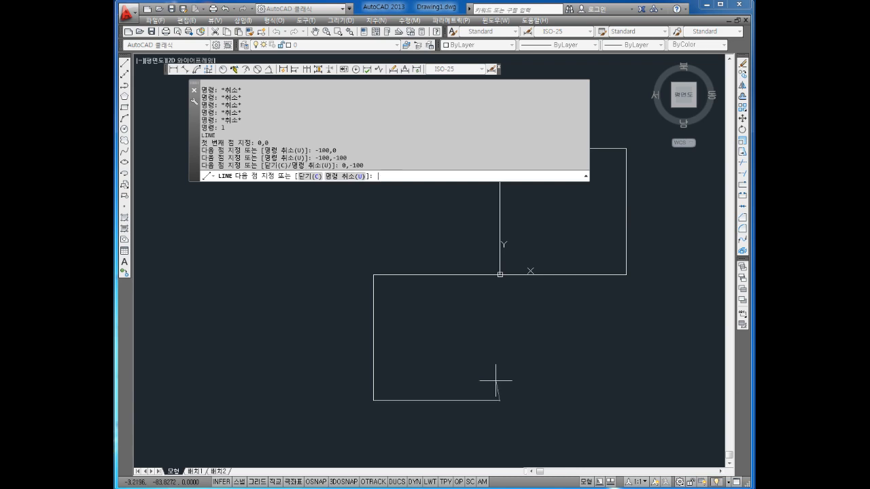
- Finish the second square with a segment back to 0,0 and end the Line command
{"action": "middle_click_drag", "start_coordinate": [576, 359], "coordinate": [573, 380]}
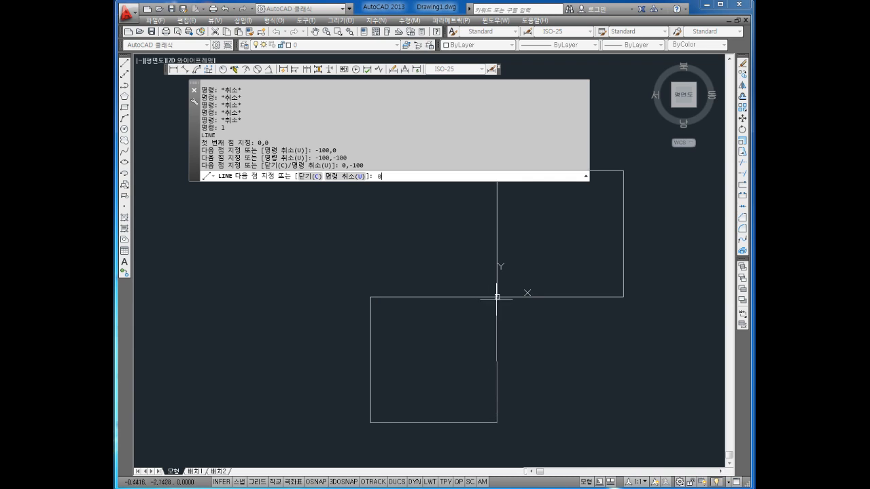
{"action": "key", "text": "Return"}
{"action": "scroll", "coordinate": [497, 298], "scroll_direction": "down", "scroll_amount": 2}
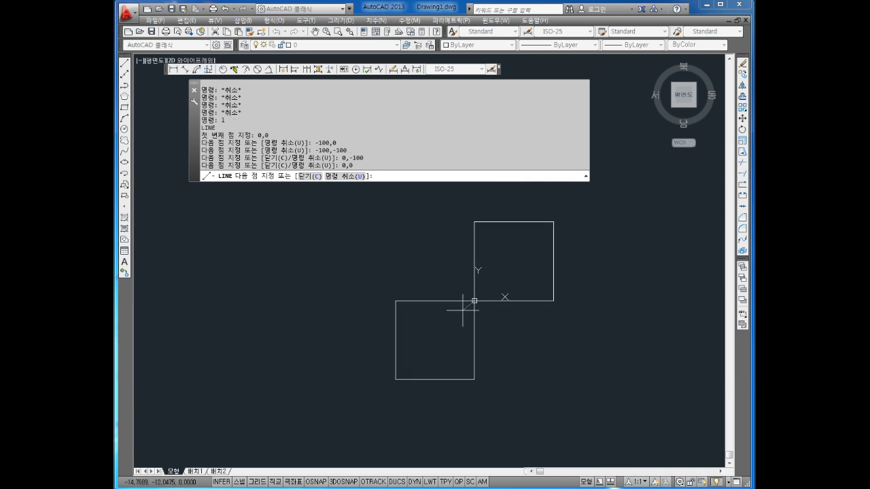
{"action": "key", "text": "Escape"}
{"action": "key", "text": "Escape"}
- Start a new line at a freely picked point in the empty space to the right of the two squares
{"action": "scroll", "coordinate": [468, 301], "scroll_direction": "up", "scroll_amount": 4}
{"action": "scroll", "coordinate": [464, 301], "scroll_direction": "down", "scroll_amount": 4}
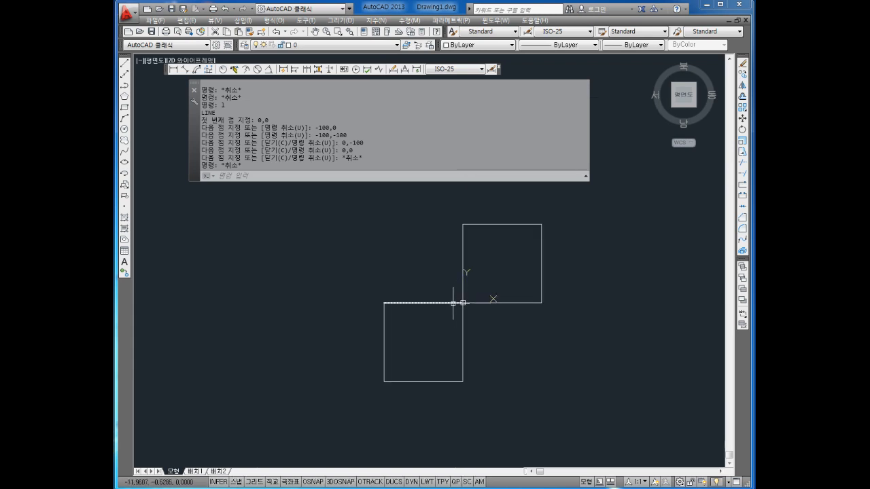
{"action": "middle_click_drag", "start_coordinate": [469, 308], "coordinate": [434, 310]}
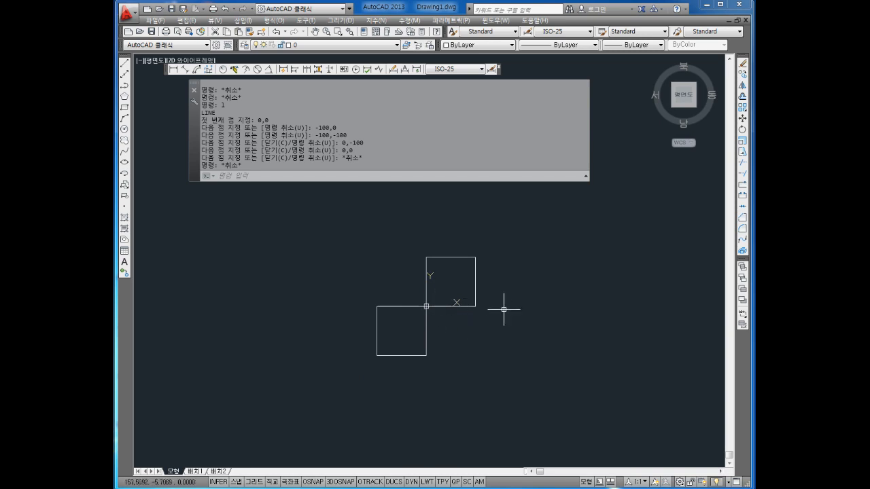
{"action": "scroll", "coordinate": [486, 314], "scroll_direction": "down", "scroll_amount": 2}
{"action": "middle_click_drag", "start_coordinate": [467, 324], "coordinate": [409, 317]}
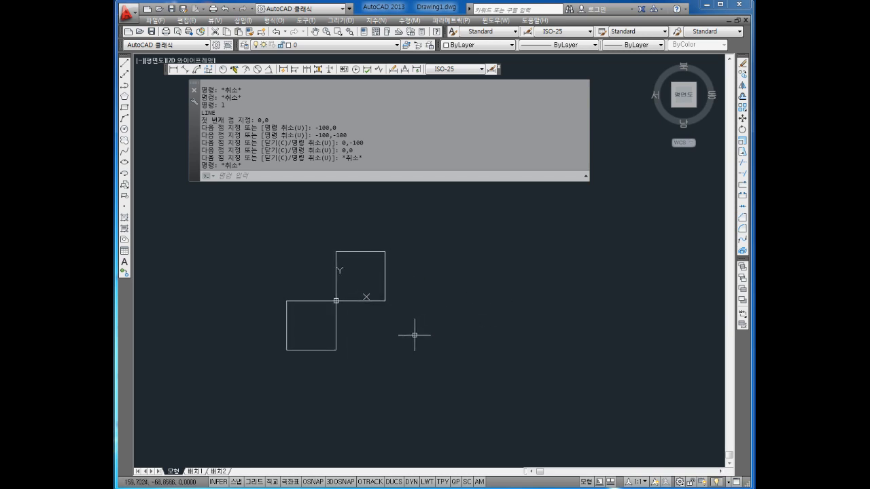
{"action": "scroll", "coordinate": [390, 307], "scroll_direction": "up", "scroll_amount": 2}
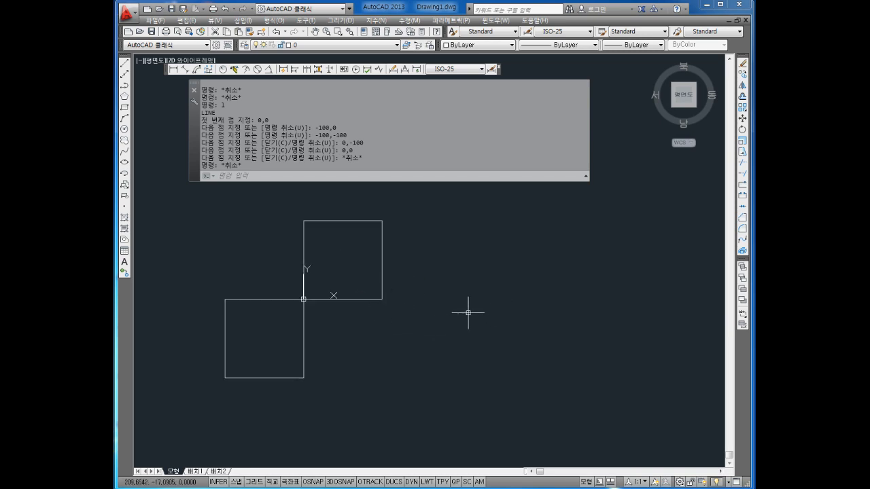
{"action": "middle_click_drag", "start_coordinate": [460, 314], "coordinate": [445, 315]}
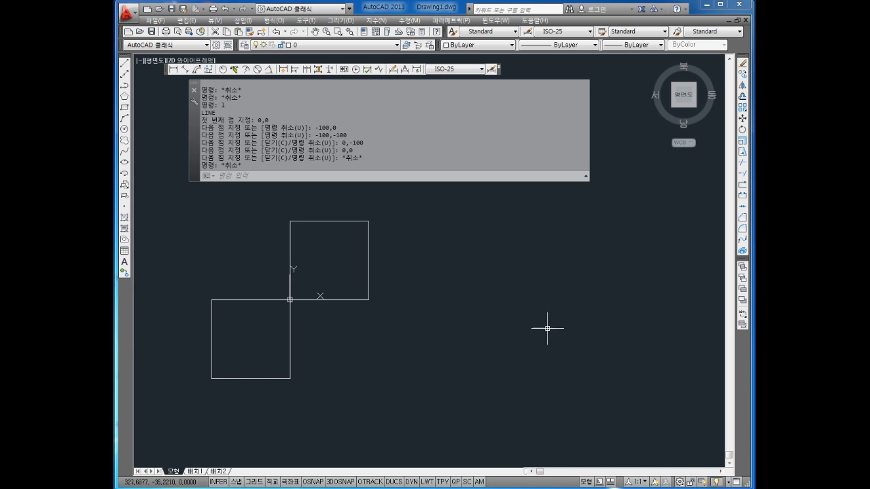
{"action": "mouse_move", "coordinate": [490, 337]}
{"action": "middle_mouse_down"}
{"action": "mouse_move", "coordinate": [441, 344]}
{"action": "mouse_move", "coordinate": [446, 337]}
{"action": "middle_mouse_up"}
{"action": "middle_click_drag", "start_coordinate": [342, 317], "coordinate": [342, 303]}
{"action": "middle_click_drag", "start_coordinate": [414, 307], "coordinate": [381, 315]}
{"action": "key", "text": "Escape"}
{"action": "key", "text": "Escape"}
{"action": "key", "text": "Escape"}
{"action": "key", "text": "Escape"}
{"action": "key", "text": "Escape"}
{"action": "key", "text": "Escape"}
{"action": "key", "text": "Escape"}
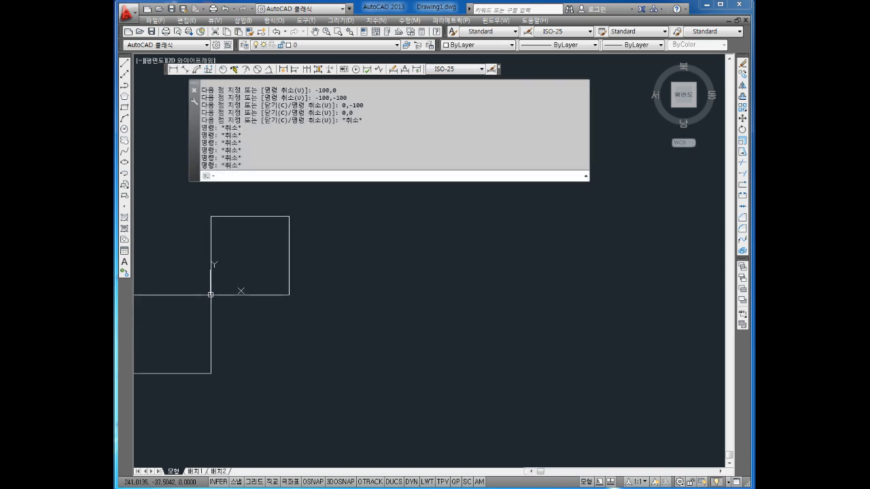
{"action": "type", "text": "l"}
{"action": "key", "text": "Return"}
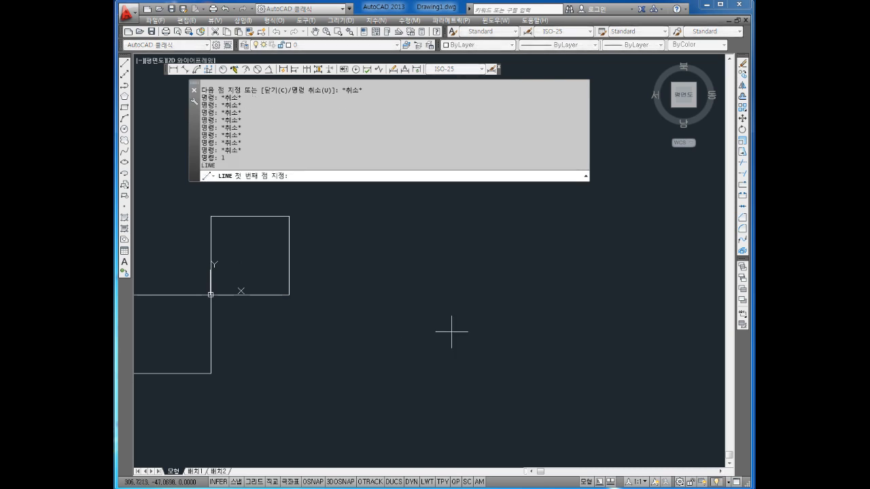
{"action": "left_click", "coordinate": [494, 321]}
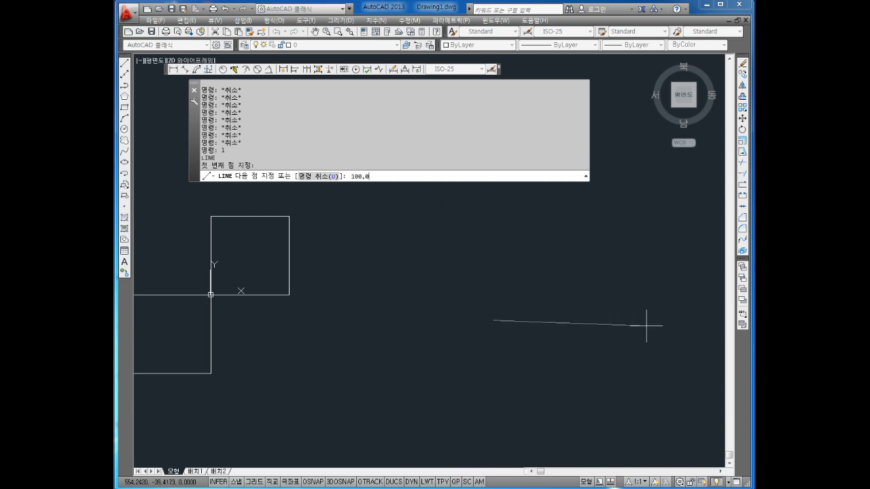
- Try a segment from the picked point to absolute coordinate 100,0, and undo it within the Line command
{"action": "key", "text": "Return"}
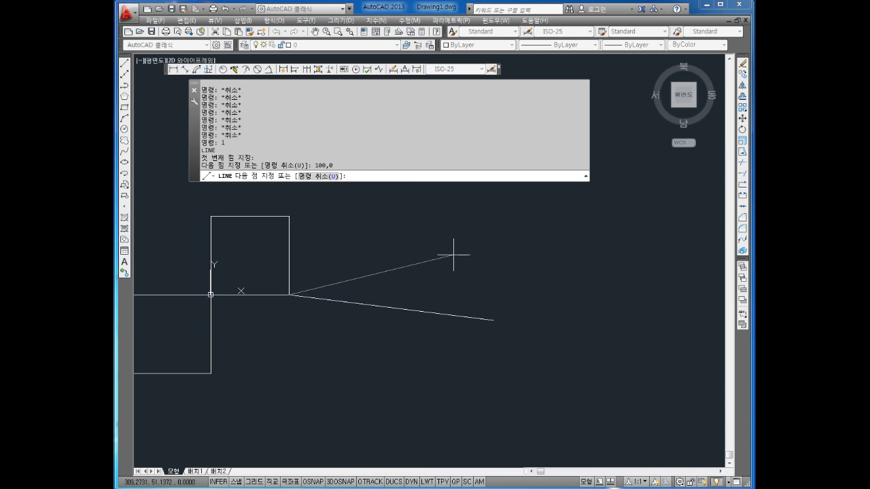
{"action": "type", "text": "u"}
{"action": "key", "text": "Return"}
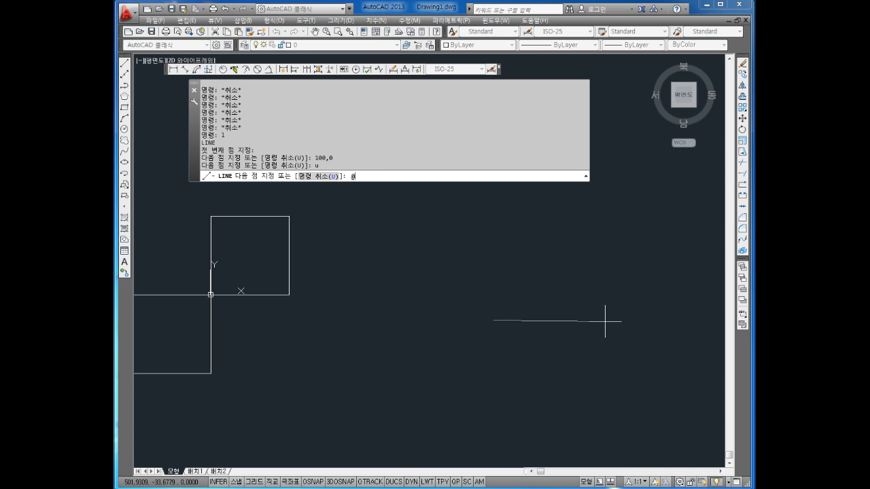
{"action": "type", "text": "@100,0"}
{"action": "key", "text": "Return"}
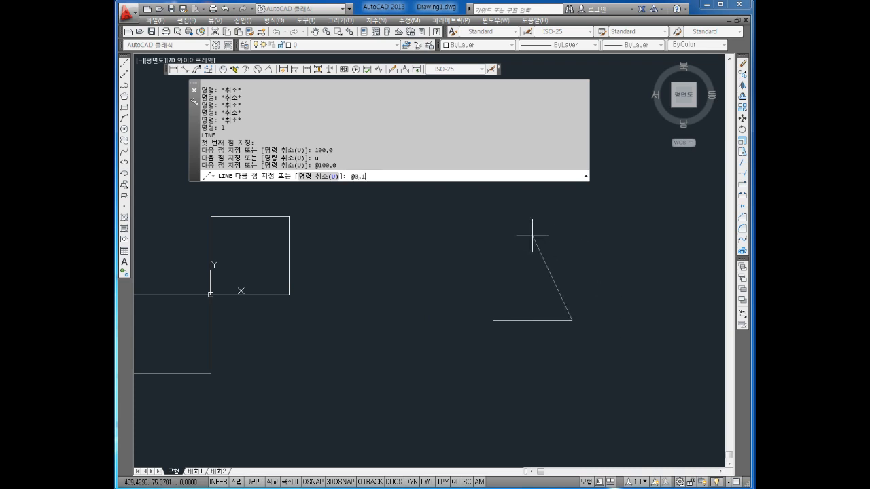
{"action": "type", "text": "@0,100"}
{"action": "key", "text": "Return"}
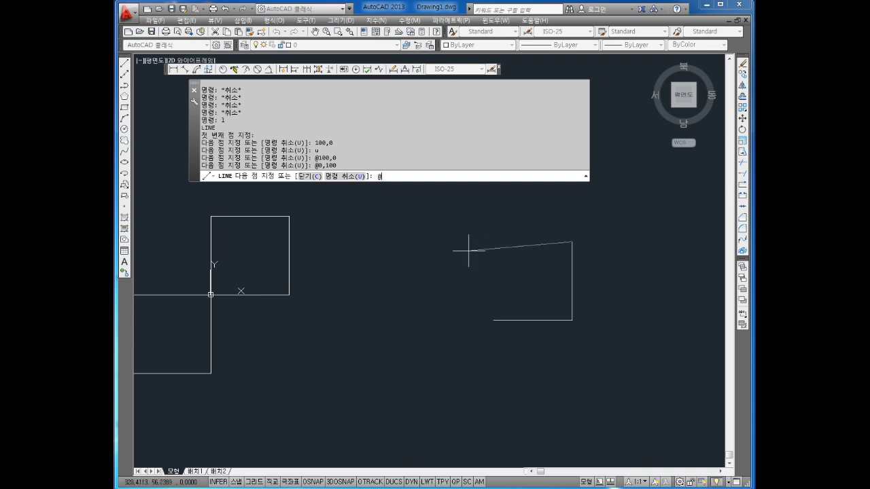
- Complete the square's top and left edges with relative coordinates @-100,0 and @0,-100, keeping the Line command active
{"action": "type", "text": "@-100,0"}
{"action": "key", "text": "Return"}
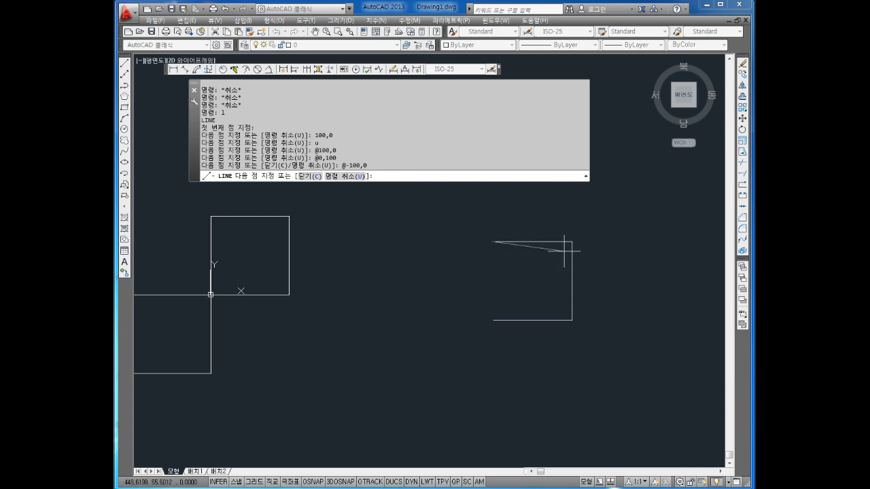
{"action": "scroll", "coordinate": [564, 252], "scroll_direction": "up", "scroll_amount": 4}
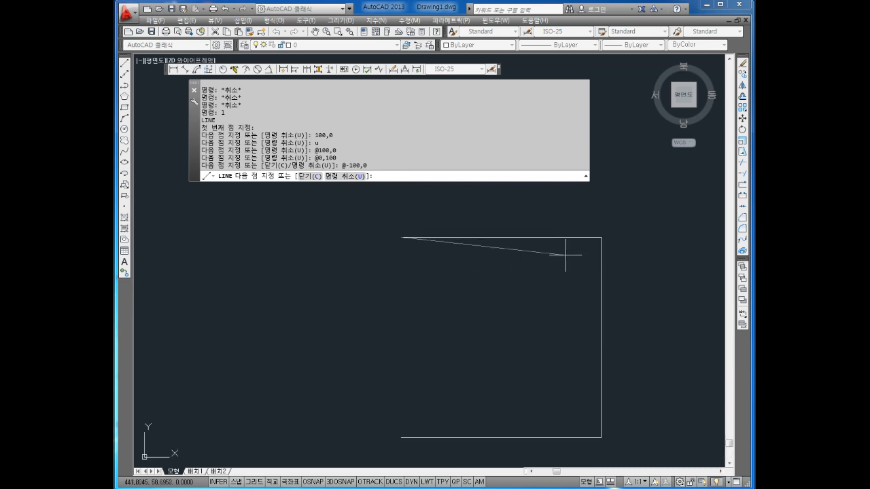
{"action": "middle_click_drag", "start_coordinate": [566, 256], "coordinate": [540, 253]}
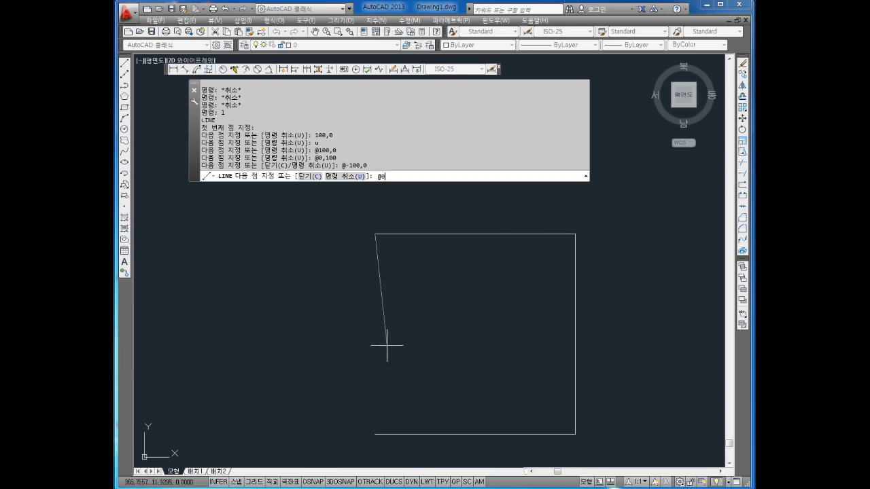
{"action": "key", "text": "Return"}
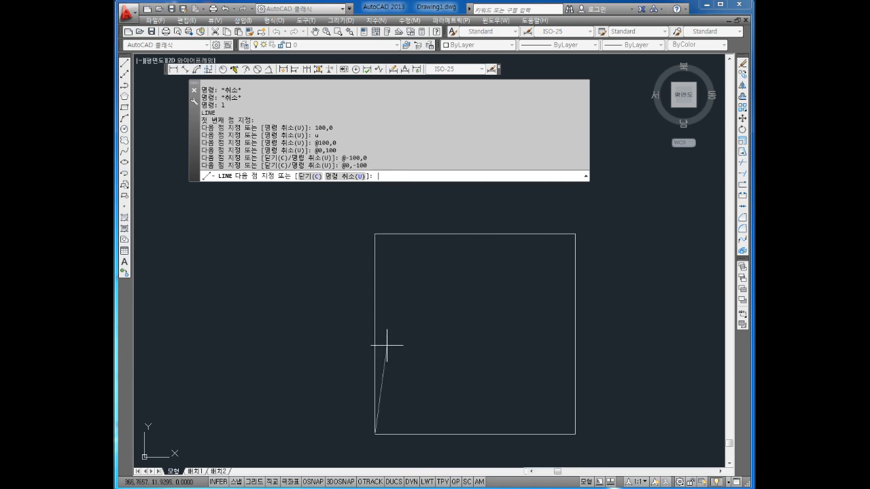
- Continue from the square's lower-left corner with relative segments @-100,0 and @0,-100 for an adjoining square's top and left edges
{"action": "scroll", "coordinate": [391, 360], "scroll_direction": "down", "scroll_amount": 8}
{"action": "middle_click_drag", "start_coordinate": [394, 379], "coordinate": [408, 297]}
{"action": "scroll", "coordinate": [408, 297], "scroll_direction": "up", "scroll_amount": 4}
{"action": "mouse_move", "coordinate": [410, 265]}
{"action": "middle_mouse_down"}
{"action": "mouse_move", "coordinate": [420, 279]}
{"action": "mouse_move", "coordinate": [458, 246]}
{"action": "middle_mouse_up"}
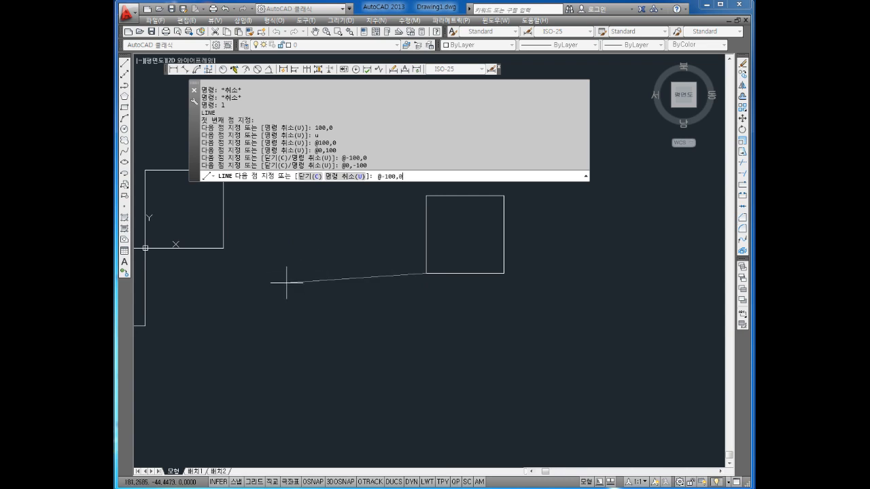
{"action": "key", "text": "Return"}
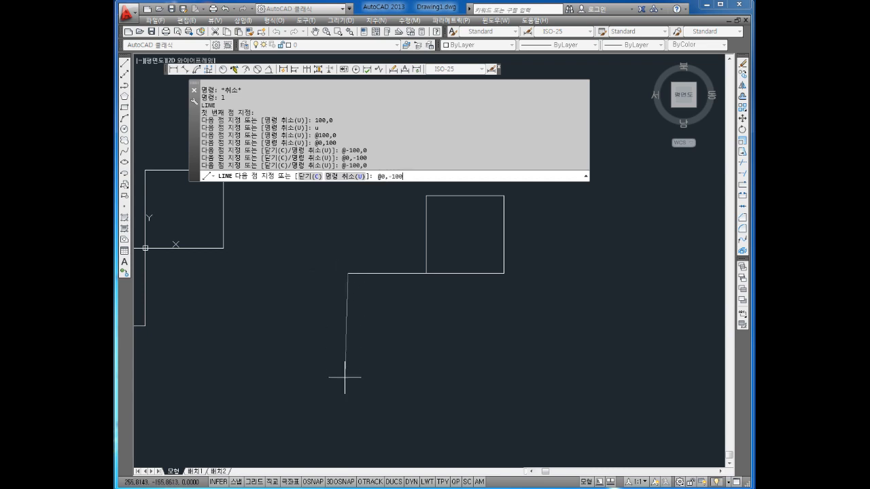
{"action": "key", "text": "Return"}
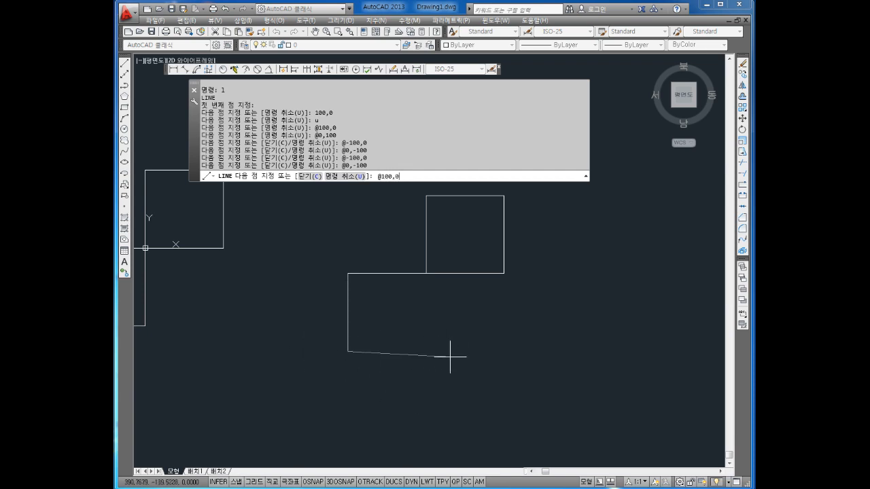
{"action": "type", "text": "@100,0"}
{"action": "key", "text": "Return"}
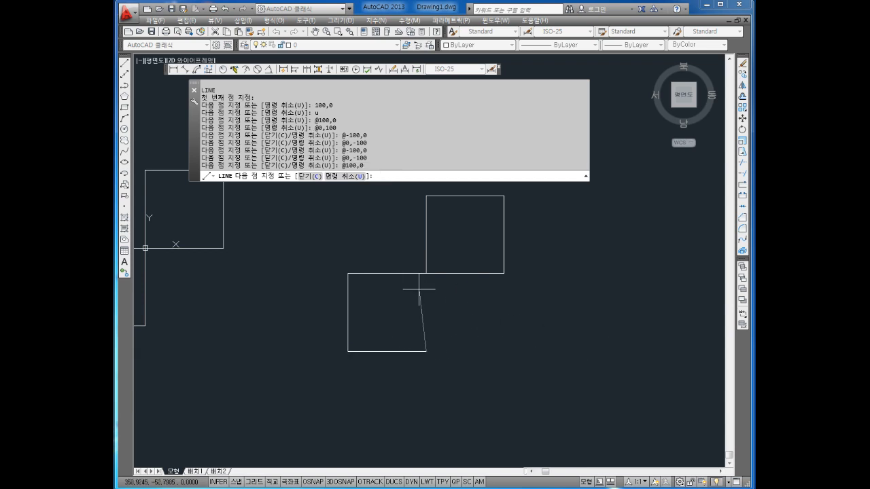
{"action": "type", "text": "@0,100"}
{"action": "key", "text": "Return"}
{"action": "key", "text": "Escape"}
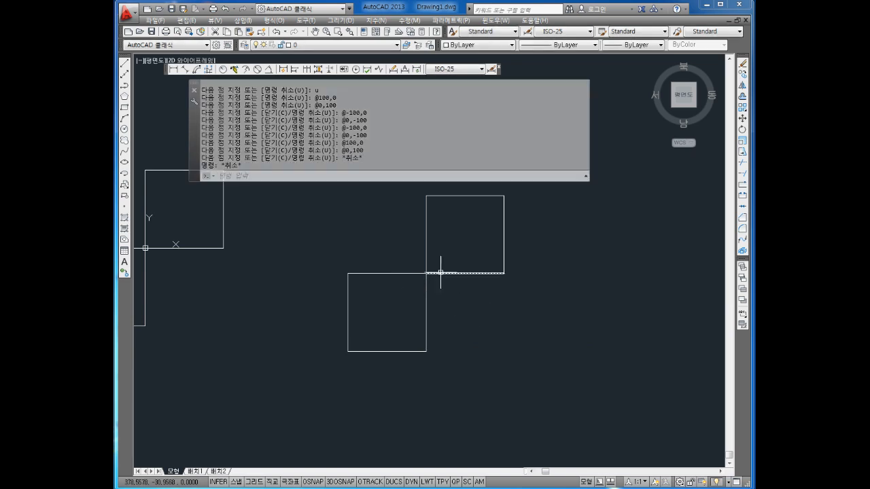
- Draw one freehand slanted line rising to the right in the empty area beside the relative-coordinate squares, and end the command
{"action": "scroll", "coordinate": [443, 272], "scroll_direction": "down", "scroll_amount": 2}
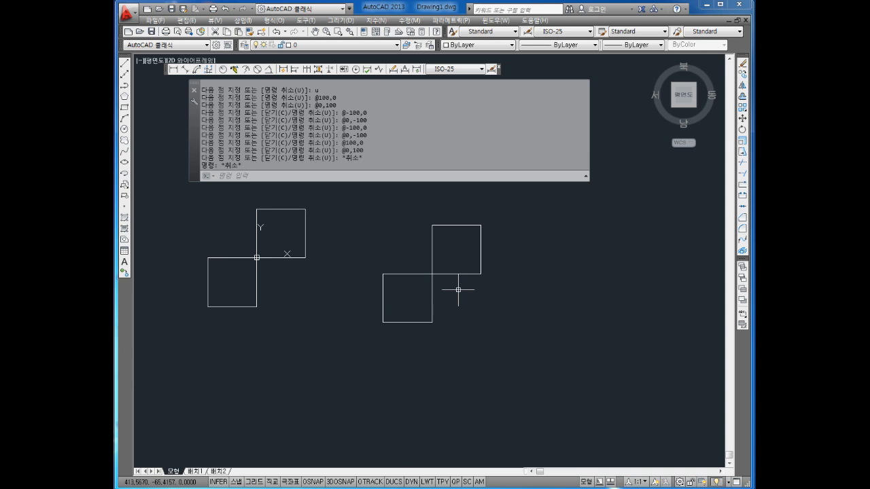
{"action": "key", "text": "Escape"}
{"action": "key", "text": "Escape"}
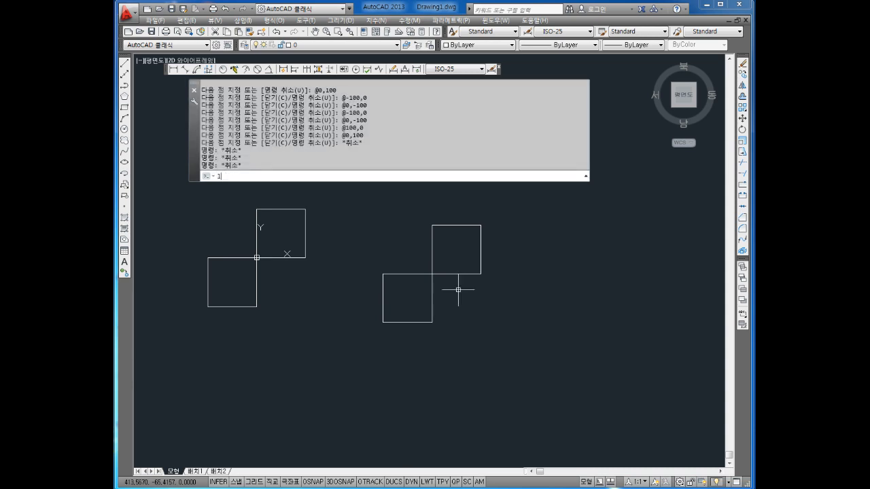
{"action": "type", "text": "l"}
{"action": "key", "text": "Return"}
{"action": "left_click", "coordinate": [520, 309]}
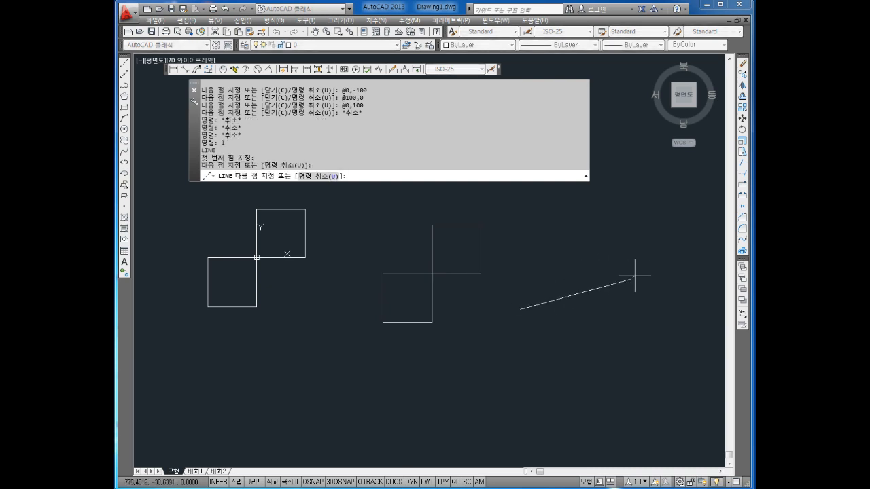
{"action": "left_click", "coordinate": [631, 279]}
{"action": "key", "text": "Escape"}
{"action": "key", "text": "Escape"}
{"action": "key", "text": "Escape"}
{"action": "scroll", "coordinate": [605, 306], "scroll_direction": "up", "scroll_amount": 2}
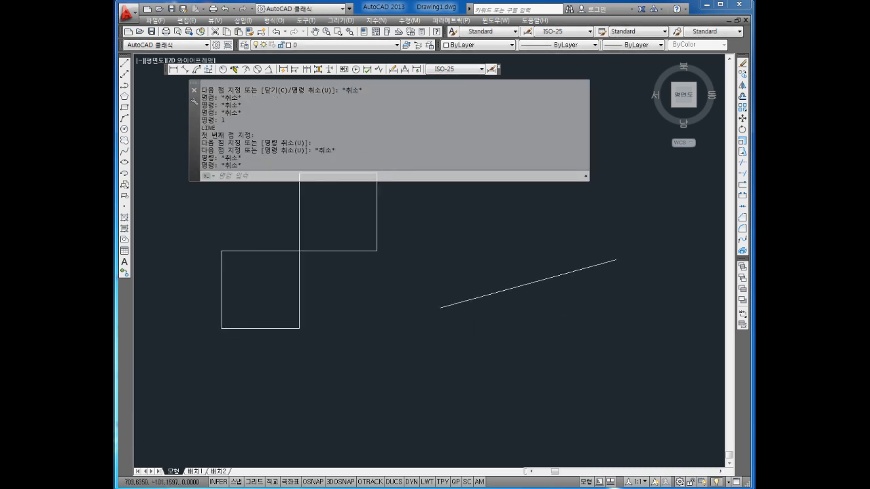
- Select the long slanted line to examine its endpoint and midpoint grips, and clear the selection
{"action": "scroll", "coordinate": [544, 308], "scroll_direction": "up", "scroll_amount": 2}
{"action": "middle_click_drag", "start_coordinate": [587, 287], "coordinate": [579, 301]}
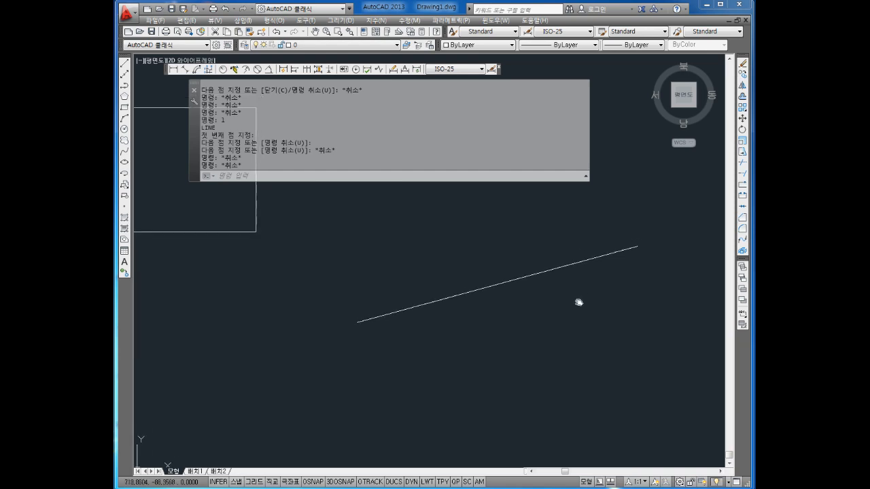
{"action": "left_click", "coordinate": [573, 265]}
{"action": "scroll", "coordinate": [548, 306], "scroll_direction": "up", "scroll_amount": 3}
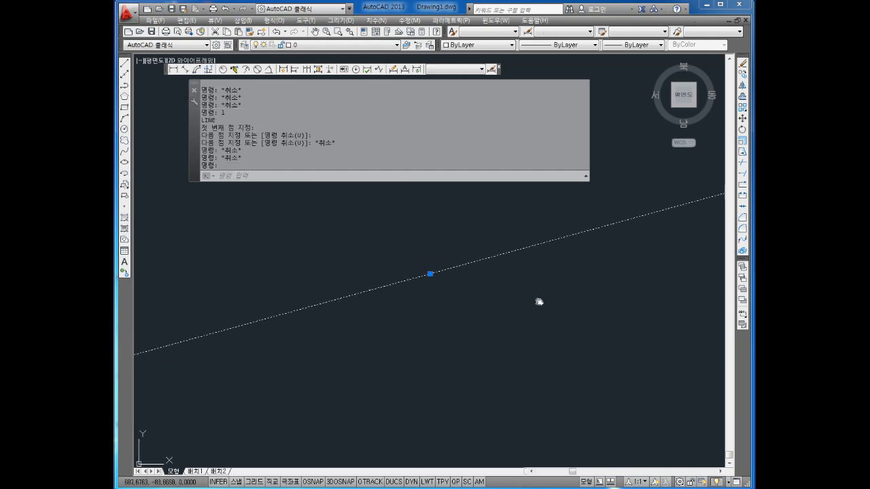
{"action": "scroll", "coordinate": [531, 296], "scroll_direction": "down", "scroll_amount": 1}
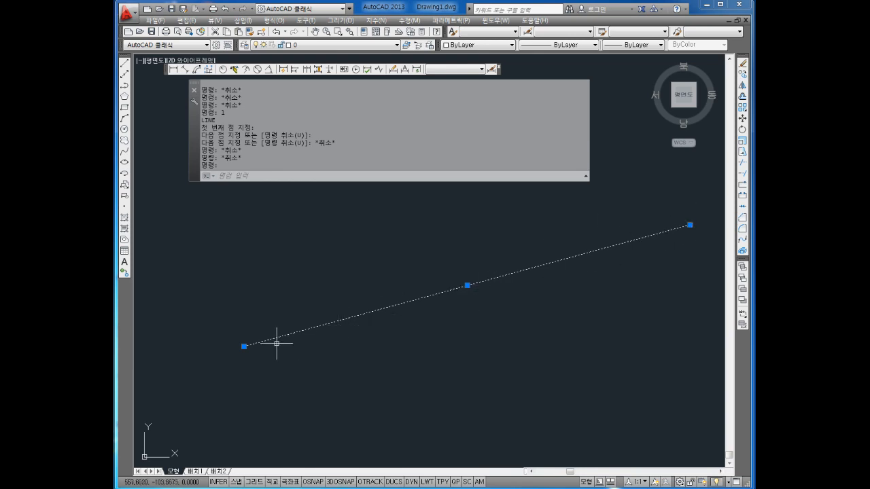
{"action": "mouse_move", "coordinate": [244, 347]}
{"action": "key", "text": "Escape"}
{"action": "key", "text": "Escape"}
{"action": "key", "text": "Escape"}
{"action": "key", "text": "Escape"}
- Draw two separate freehand lines, one sloping gently above the long slanted line and one steep line below it, ending the command after each
{"action": "type", "text": "l"}
{"action": "key", "text": "Return"}
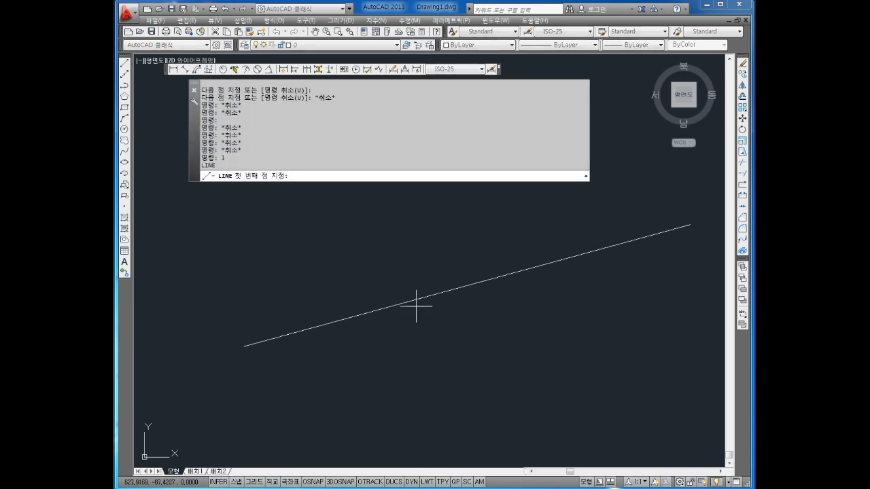
{"action": "left_click", "coordinate": [283, 240]}
{"action": "left_click", "coordinate": [391, 265]}
{"action": "key", "text": "Escape"}
{"action": "key", "text": "Escape"}
{"action": "key", "text": "Return"}
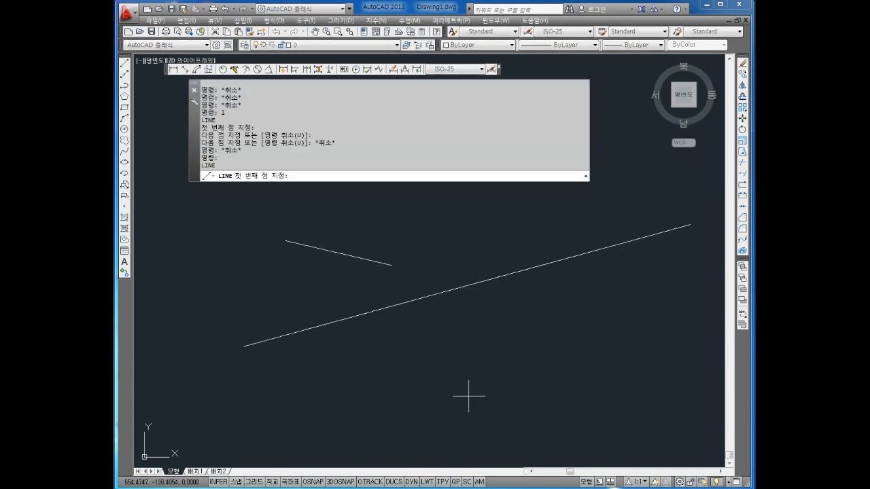
{"action": "left_click", "coordinate": [469, 396]}
{"action": "key", "text": "Escape"}
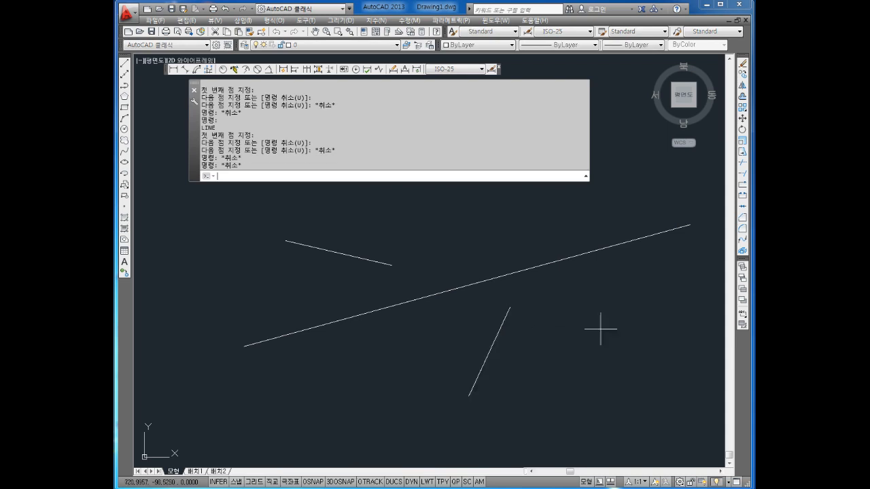
- Draw a freehand diagonal line crossing the upper part of the long slanted line, and end the Line command
{"action": "key", "text": "Return"}
{"action": "left_click", "coordinate": [610, 321]}
{"action": "left_click", "coordinate": [524, 231]}
{"action": "key", "text": "Escape"}
{"action": "key", "text": "Escape"}
{"action": "key", "text": "Escape"}
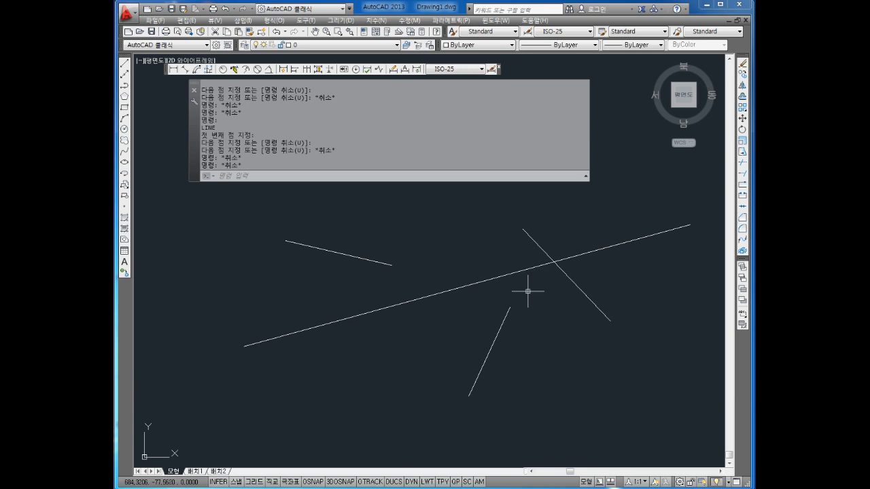
{"action": "key", "text": "Escape"}
{"action": "key", "text": "Escape"}
{"action": "key", "text": "Escape"}
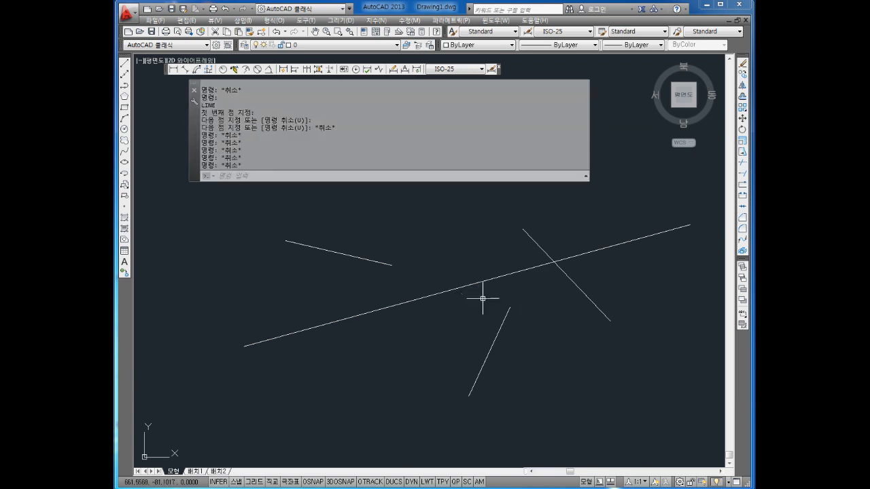
- Draw a vertical line down across the long slanted line with Ortho mode turned on, and end the command
{"action": "type", "text": "l"}
{"action": "key", "text": "Return"}
{"action": "left_click", "coordinate": [448, 212]}
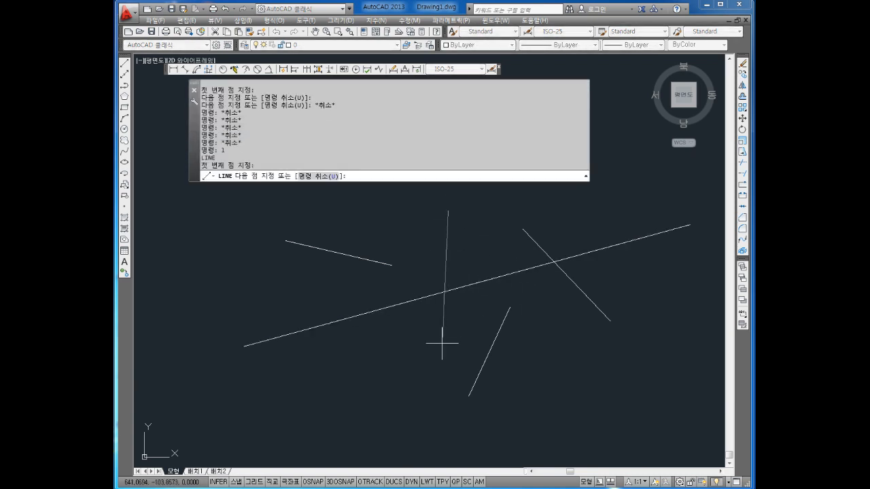
{"action": "key", "text": "F5"}
{"action": "key", "text": "F5"}
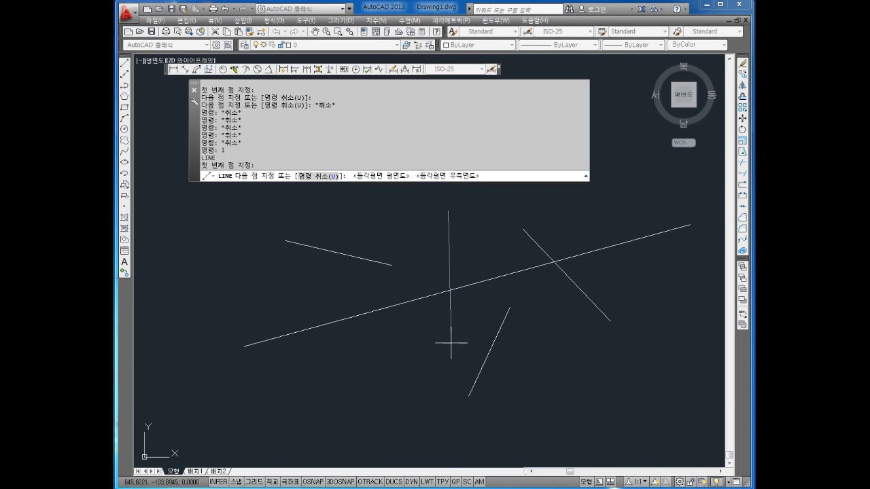
{"action": "key", "text": "F5"}
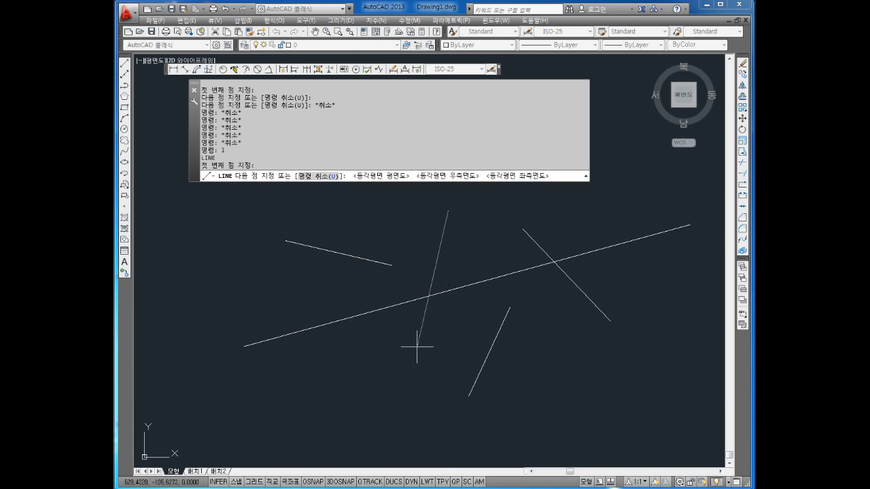
{"action": "key", "text": "F5"}
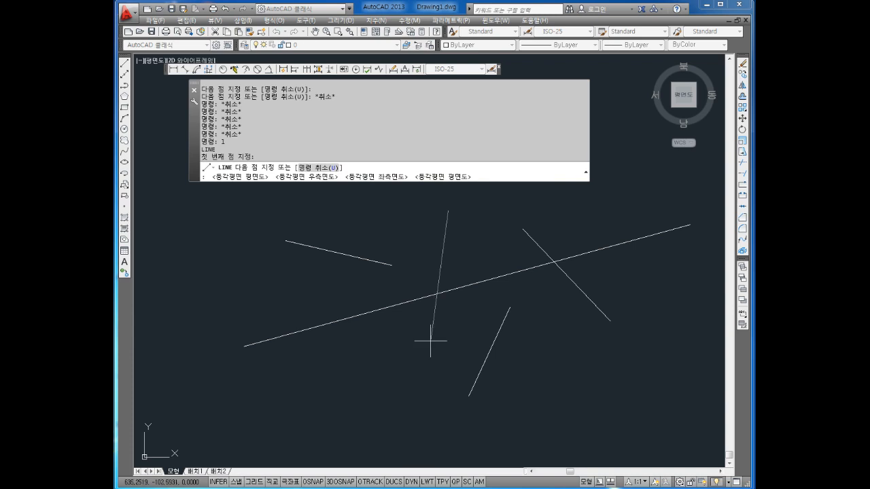
{"action": "key", "text": "F8"}
{"action": "left_click", "coordinate": [448, 354]}
{"action": "key", "text": "Escape"}
{"action": "key", "text": "Escape"}
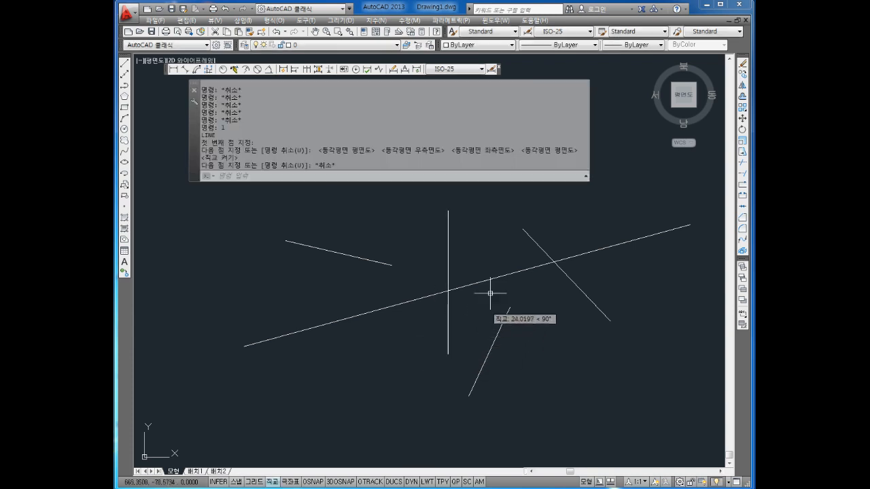
- Draw a separate horizontal line in Ortho mode above the other lines, and end the command
{"action": "middle_click_drag", "start_coordinate": [493, 211], "coordinate": [465, 232]}
{"action": "key", "text": "Return"}
{"action": "left_click", "coordinate": [450, 210]}
{"action": "left_click", "coordinate": [554, 210]}
{"action": "key", "text": "Escape"}
{"action": "key", "text": "Escape"}
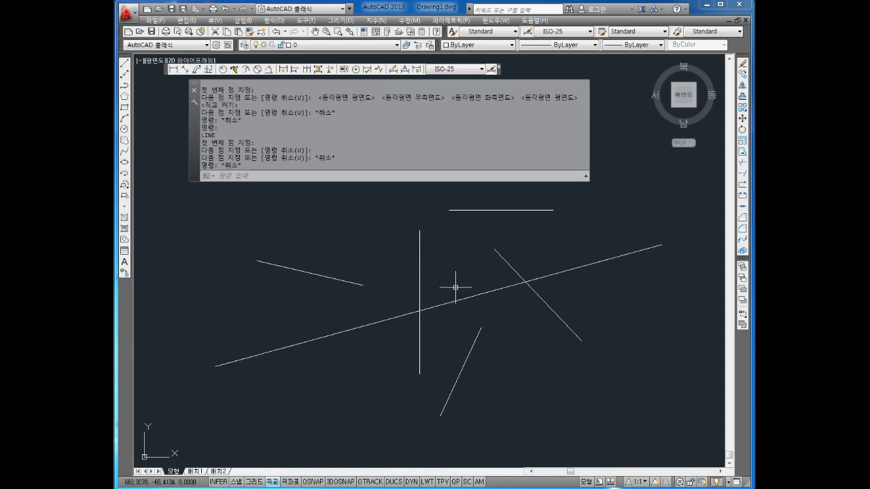
- Select the horizontal line to examine its endpoint and midpoint grips, and clear the selection
{"action": "scroll", "coordinate": [503, 264], "scroll_direction": "up", "scroll_amount": 2}
{"action": "scroll", "coordinate": [503, 265], "scroll_direction": "down", "scroll_amount": 2}
{"action": "scroll", "coordinate": [503, 266], "scroll_direction": "up", "scroll_amount": 2}
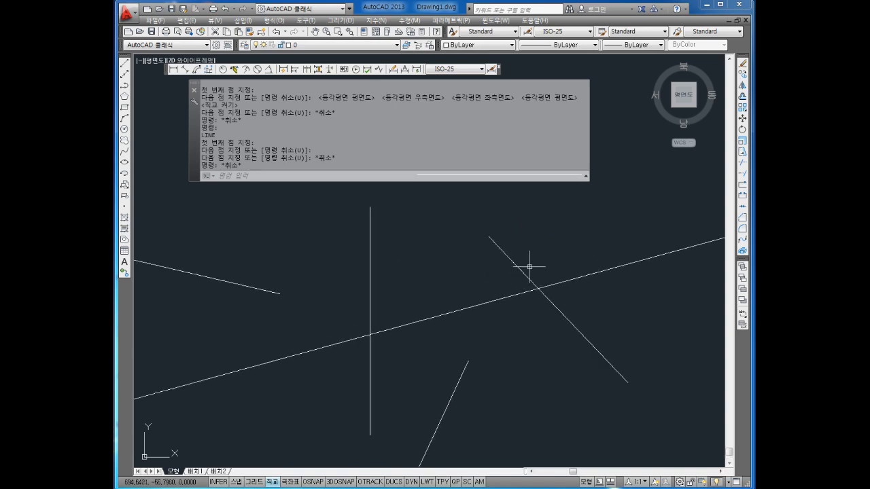
{"action": "left_click", "coordinate": [531, 268]}
{"action": "middle_click_drag", "start_coordinate": [555, 251], "coordinate": [569, 287]}
{"action": "left_click", "coordinate": [574, 248]}
{"action": "left_click", "coordinate": [548, 209]}
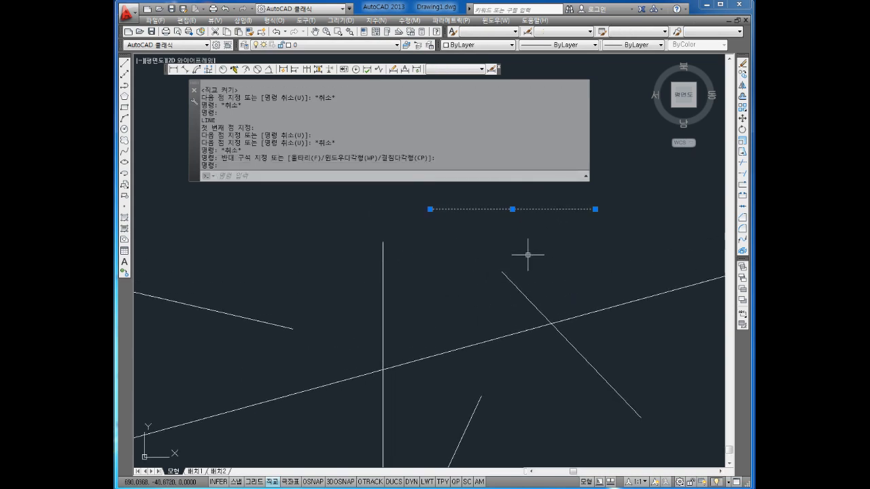
{"action": "key", "text": "Escape"}
{"action": "key", "text": "Escape"}
{"action": "key", "text": "Escape"}
{"action": "key", "text": "Escape"}
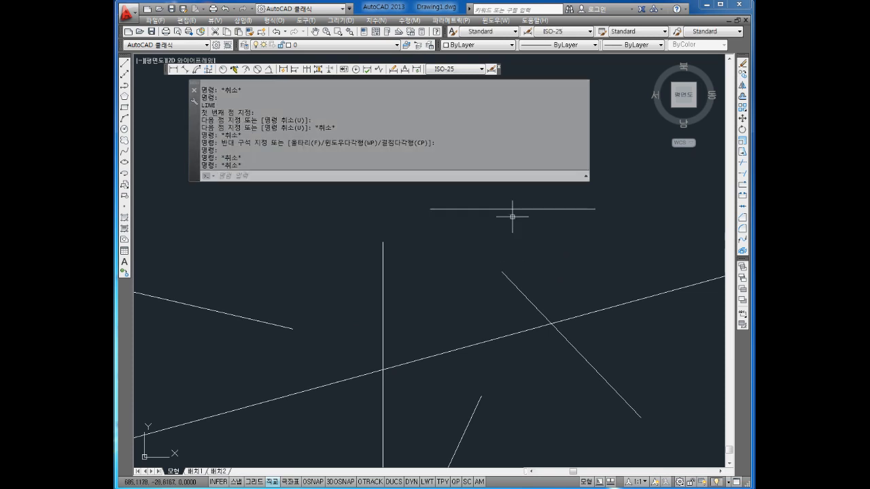
{"action": "type", "text": "l"}
{"action": "key", "text": "Return"}
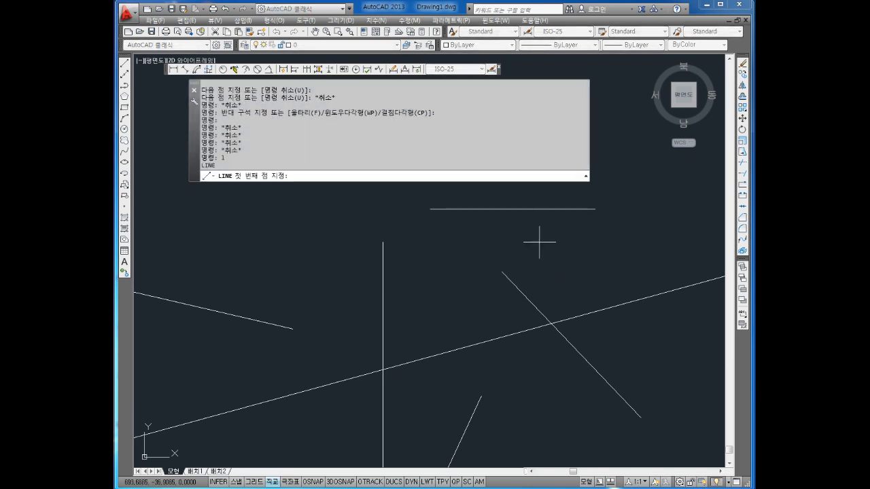
{"action": "key", "text": "Escape"}
{"action": "key", "text": "Escape"}
{"action": "key", "text": "Escape"}
- Turn on object snap, with the horizontal line brought into close view
{"action": "scroll", "coordinate": [505, 246], "scroll_direction": "down", "scroll_amount": 4}
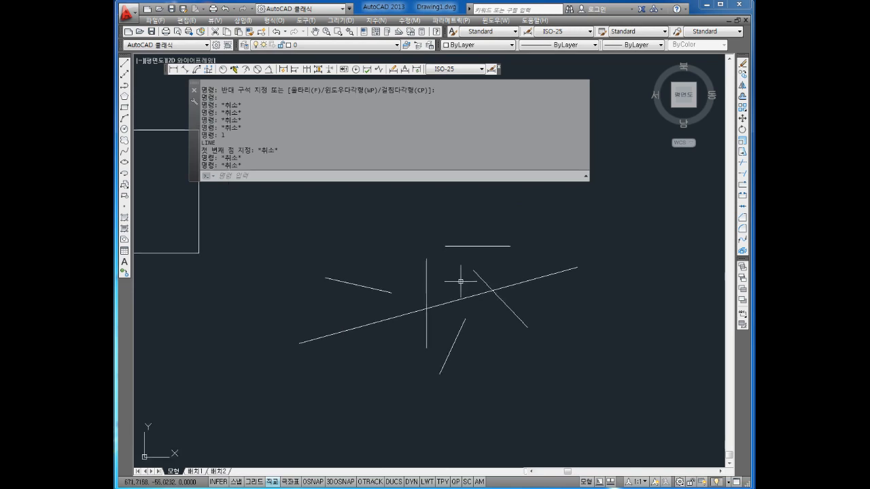
{"action": "scroll", "coordinate": [498, 256], "scroll_direction": "up", "scroll_amount": 4}
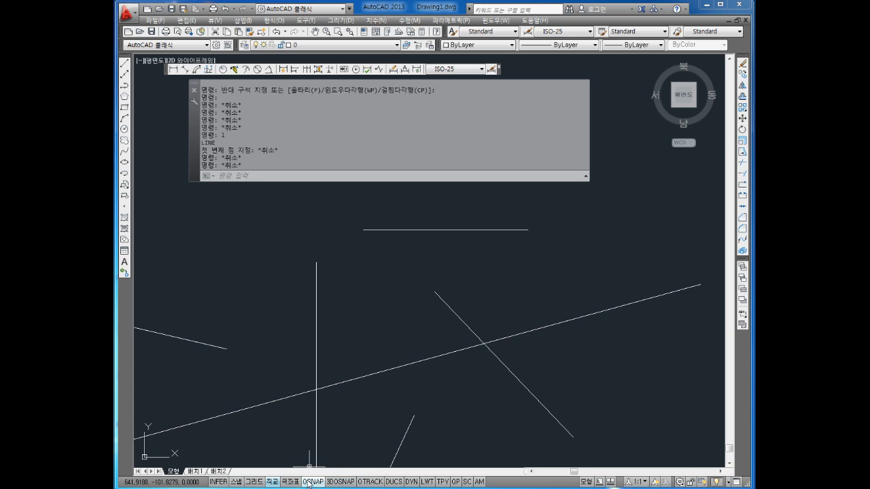
{"action": "left_click", "coordinate": [313, 482]}
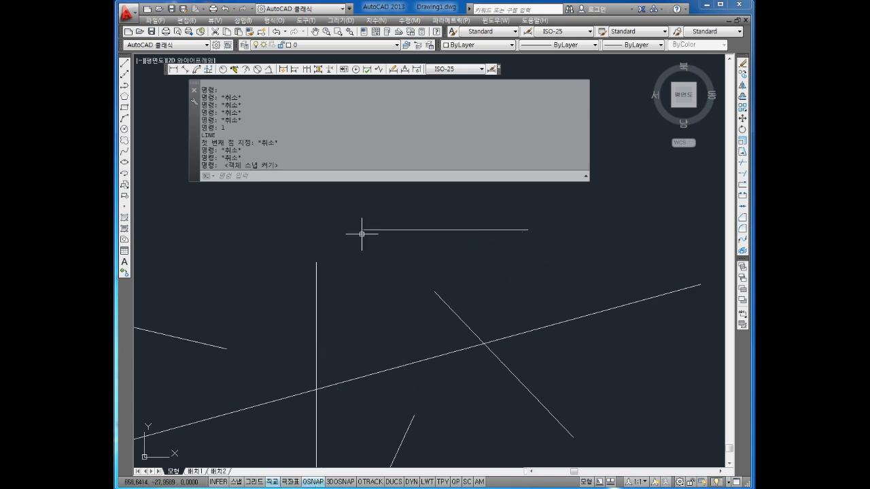
{"action": "key", "text": "Escape"}
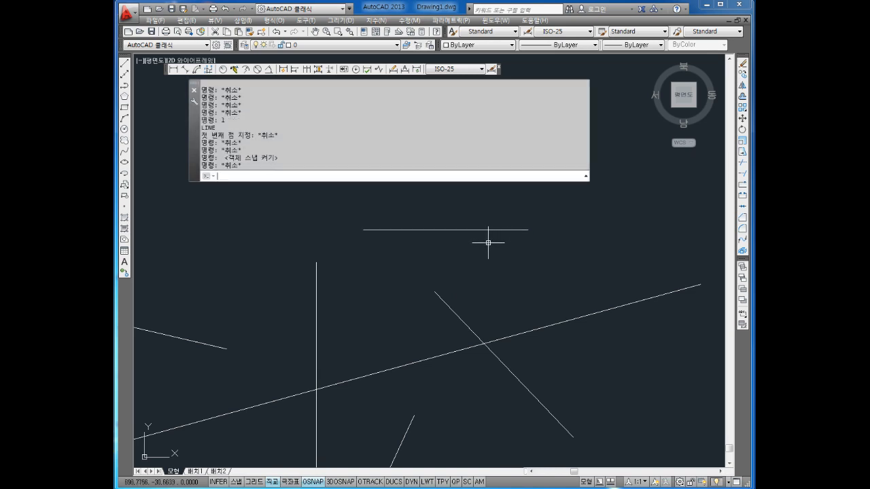
{"action": "key", "text": "Escape"}
{"action": "key", "text": "Escape"}
{"action": "key", "text": "Return"}
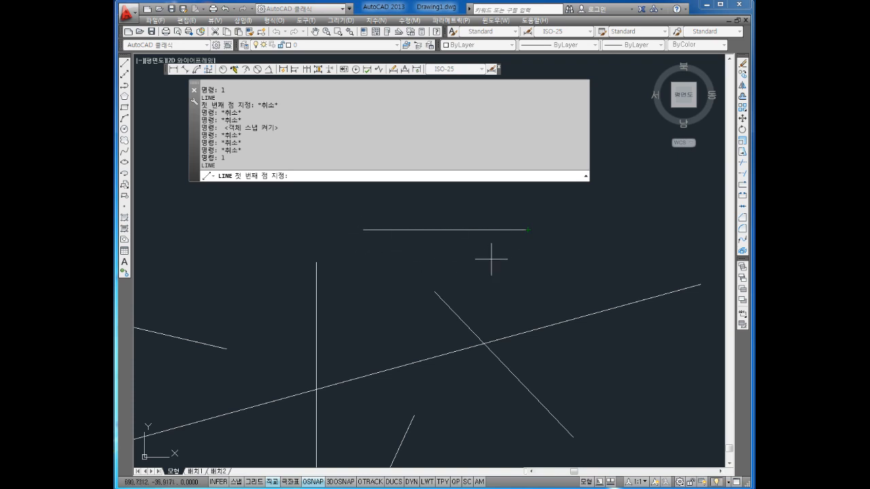
{"action": "left_click", "coordinate": [522, 230]}
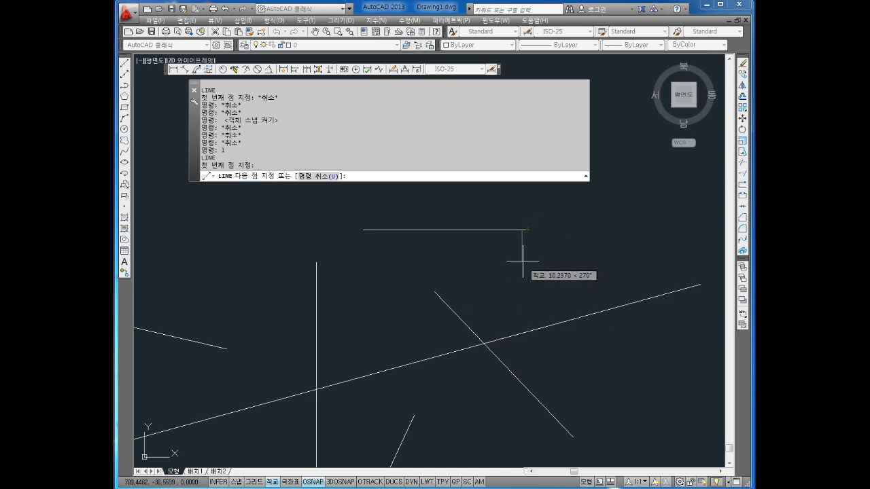
{"action": "key", "text": "Escape"}
{"action": "key", "text": "Escape"}
{"action": "key", "text": "Escape"}
{"action": "key", "text": "Escape"}
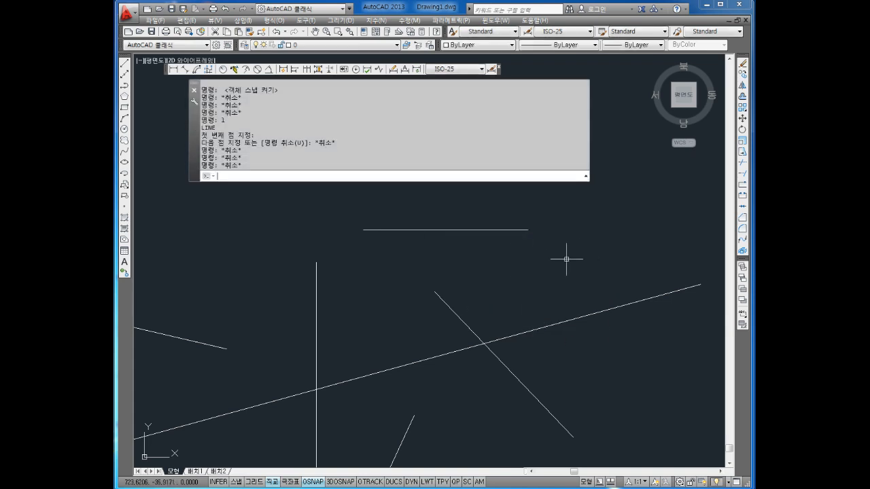
- Start a line at the horizontal line's right endpoint and, with Ortho turned off, draw a segment slanting down to the right
{"action": "type", "text": "l"}
{"action": "key", "text": "Return"}
{"action": "scroll", "coordinate": [534, 272], "scroll_direction": "up", "scroll_amount": 3}
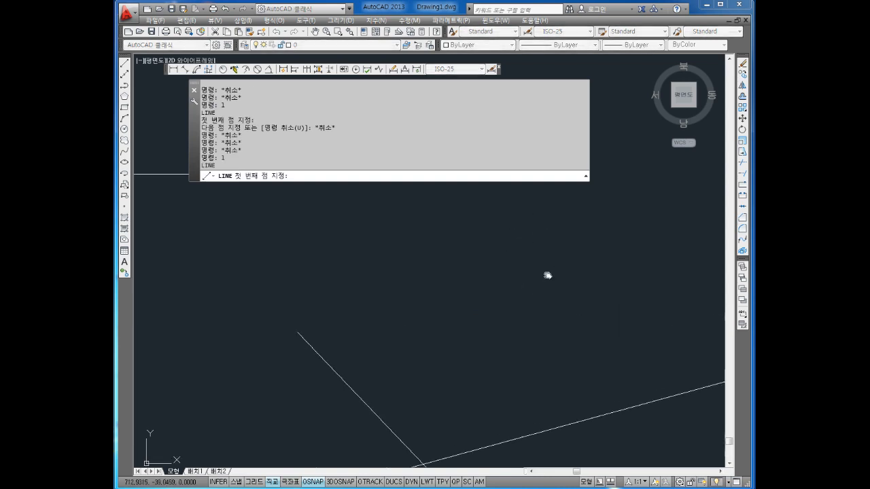
{"action": "left_click", "coordinate": [555, 251]}
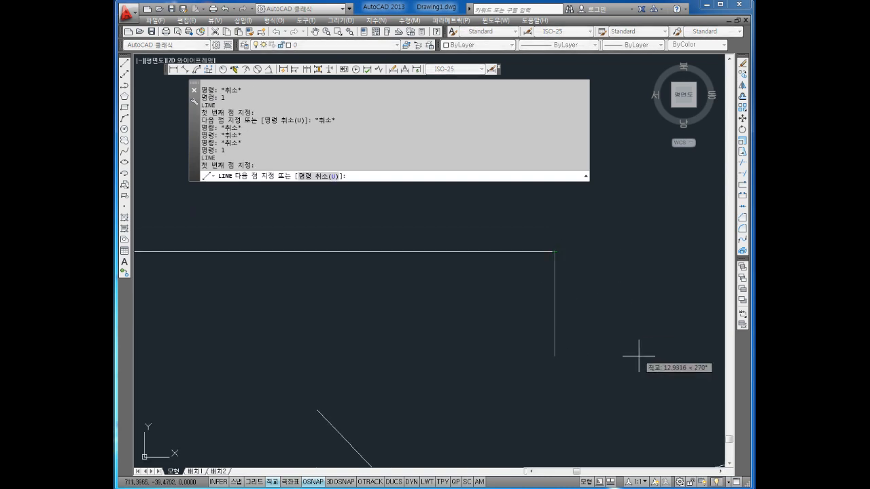
{"action": "key", "text": "F8"}
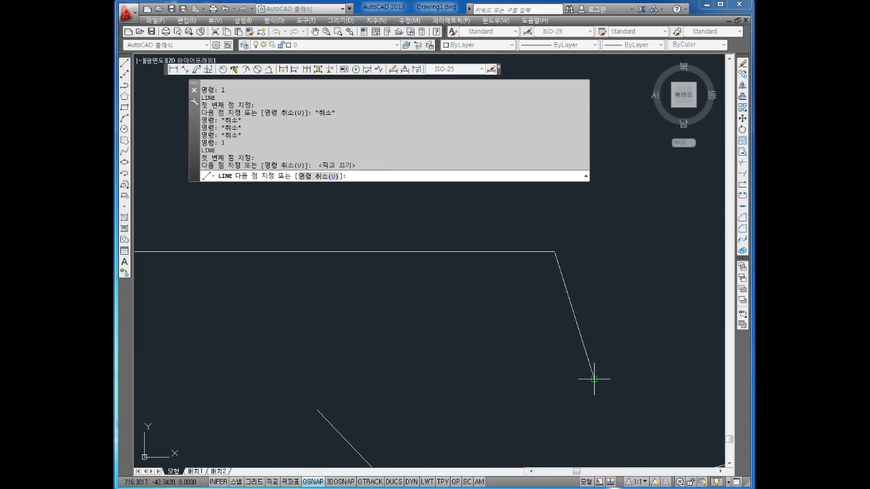
{"action": "left_click", "coordinate": [588, 380]}
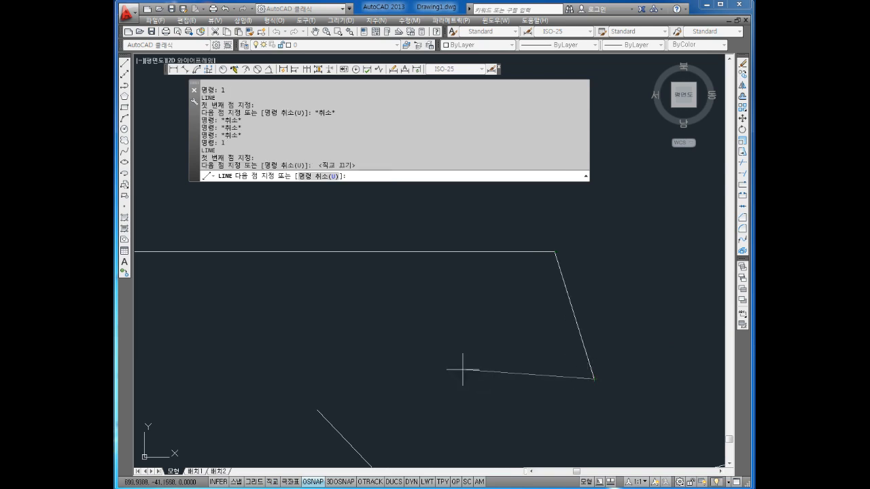
- Continue with a segment to the left and one back to the first slanted segment's midpoint, and end the Line command
{"action": "left_click", "coordinate": [410, 372]}
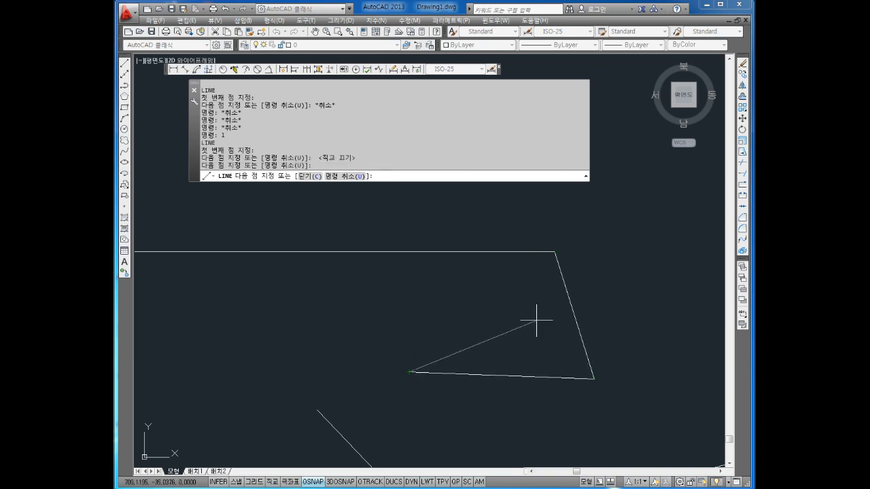
{"action": "left_click", "coordinate": [574, 316]}
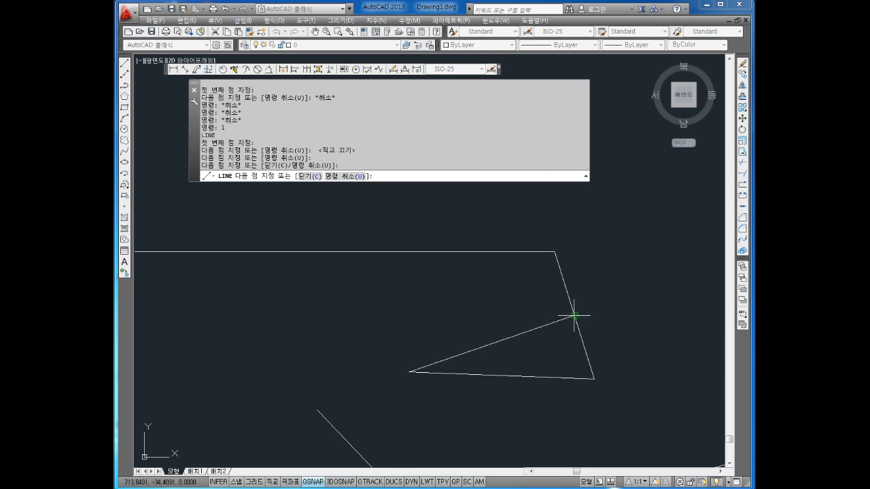
{"action": "key", "text": "Escape"}
{"action": "key", "text": "Escape"}
- Select the segment slanting down from the horizontal line to check its midpoint grip against the joined line, and clear the selection
{"action": "left_click", "coordinate": [566, 290]}
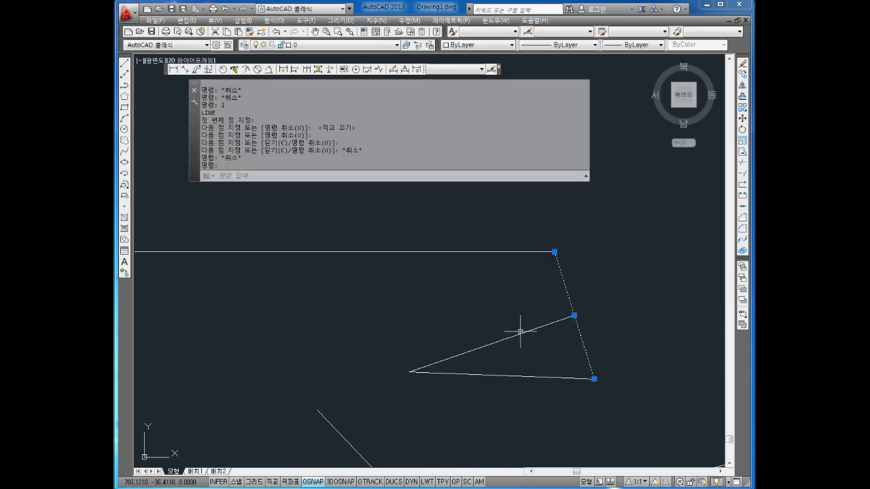
{"action": "scroll", "coordinate": [551, 333], "scroll_direction": "up", "scroll_amount": 2}
{"action": "key", "text": "Escape"}
{"action": "key", "text": "Escape"}
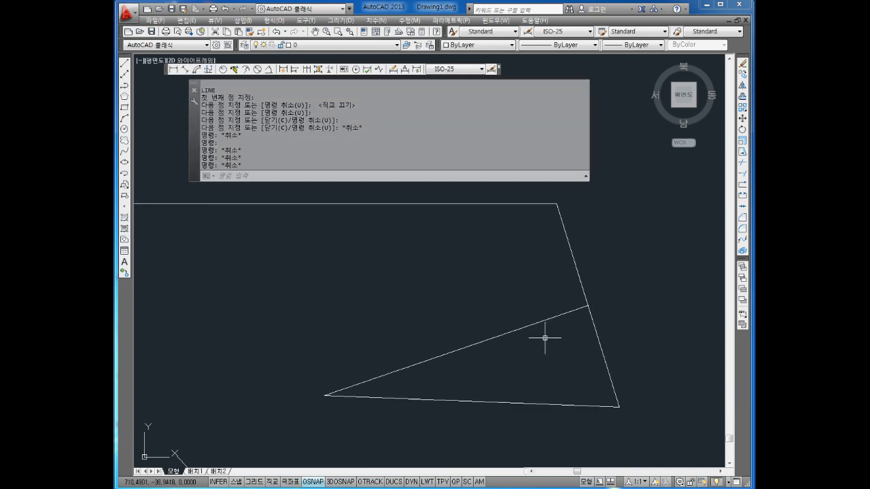
{"action": "scroll", "coordinate": [540, 340], "scroll_direction": "down", "scroll_amount": 4}
{"action": "scroll", "coordinate": [520, 340], "scroll_direction": "down", "scroll_amount": 4}
{"action": "scroll", "coordinate": [507, 329], "scroll_direction": "up", "scroll_amount": 4}
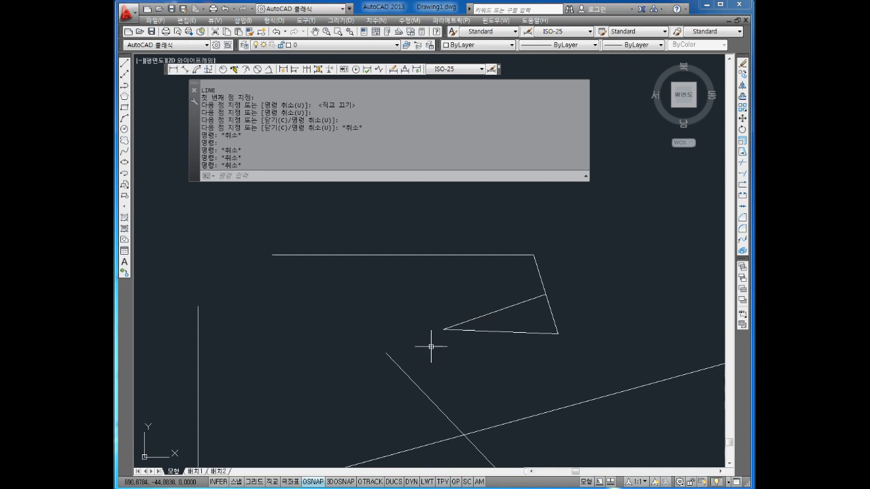
{"action": "middle_click_drag", "start_coordinate": [431, 346], "coordinate": [405, 325]}
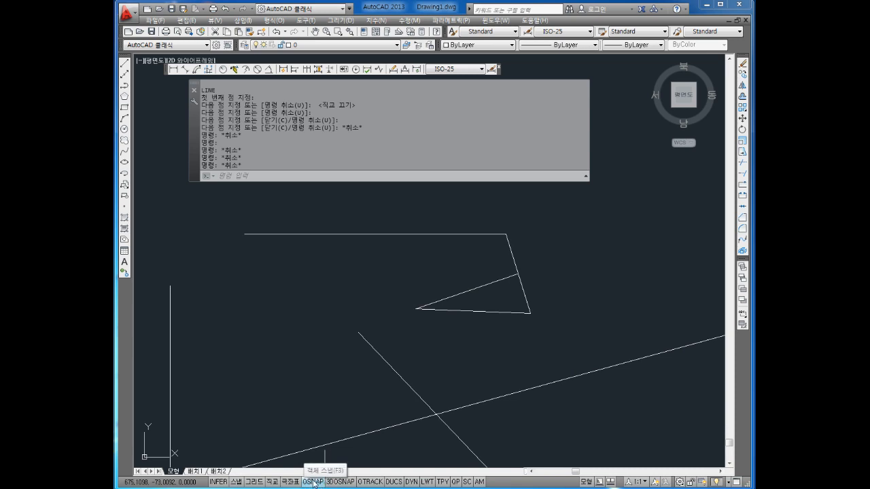
- Examine the list of available object snap modes, switching object snap off and back on in between
{"action": "right_click", "coordinate": [314, 483]}
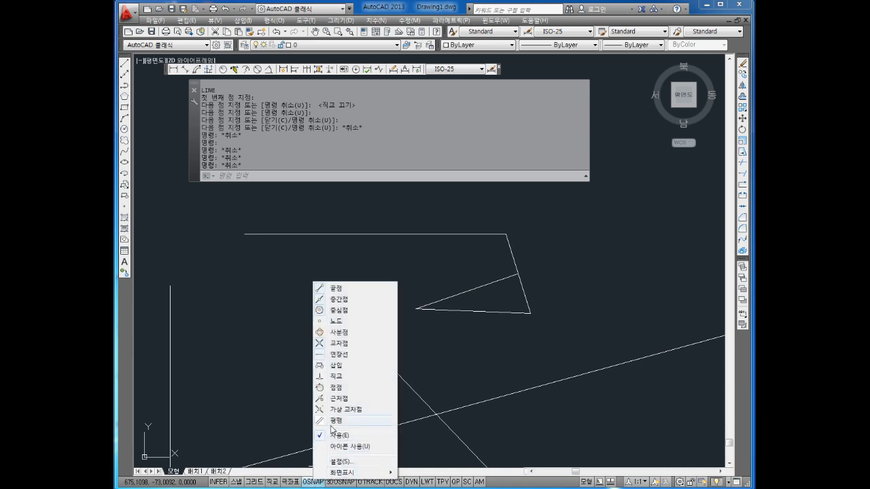
{"action": "left_click", "coordinate": [271, 319]}
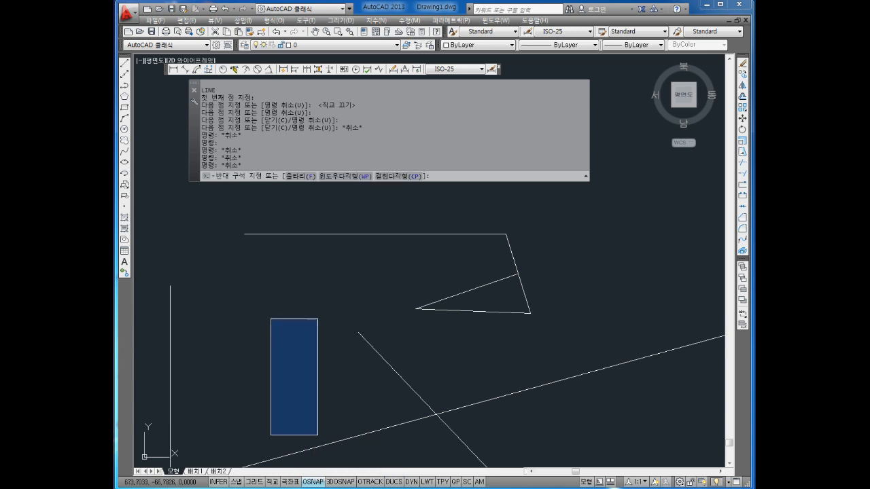
{"action": "left_click", "coordinate": [317, 435]}
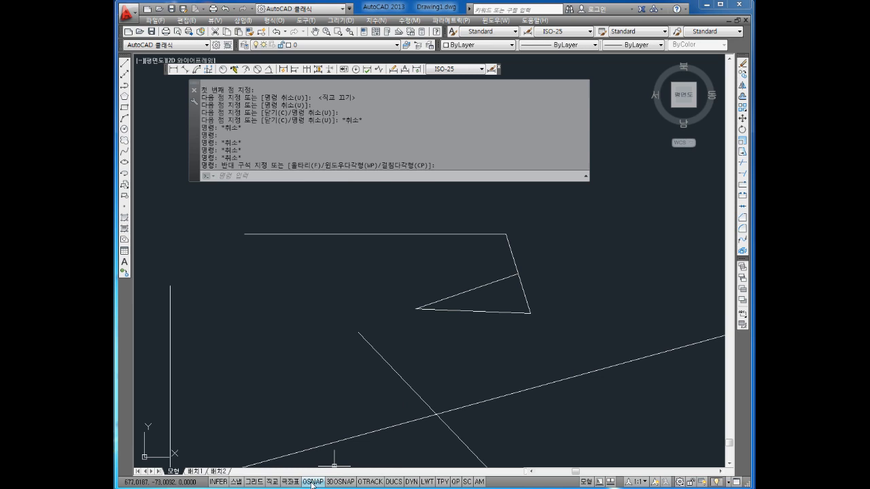
{"action": "right_click", "coordinate": [314, 482]}
{"action": "key", "text": "Escape"}
{"action": "left_click", "coordinate": [319, 430]}
{"action": "left_click", "coordinate": [319, 484]}
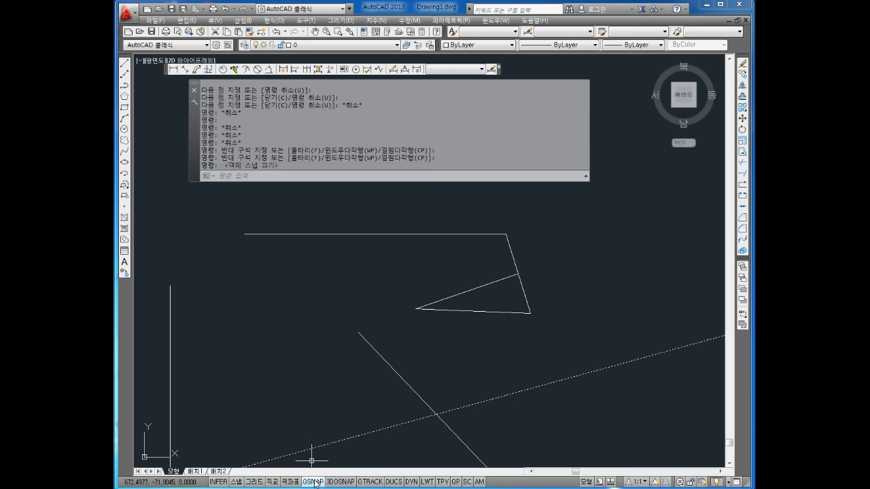
{"action": "right_click", "coordinate": [316, 483]}
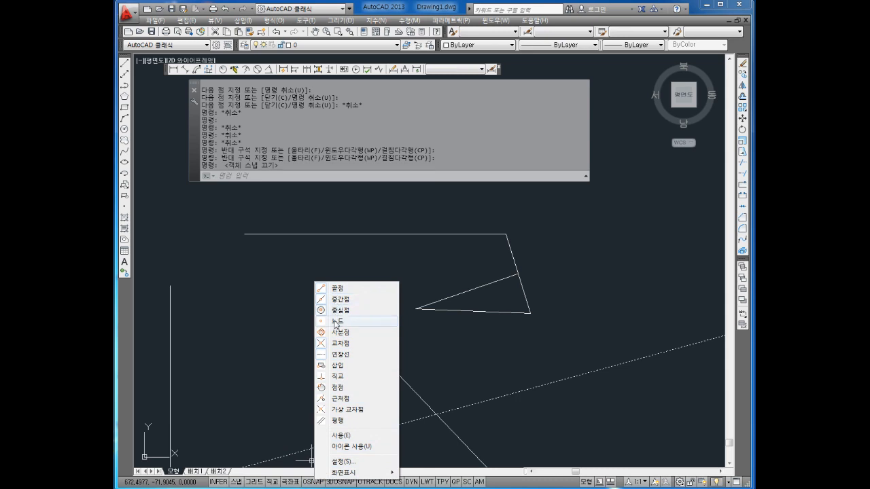
{"action": "left_click", "coordinate": [263, 379]}
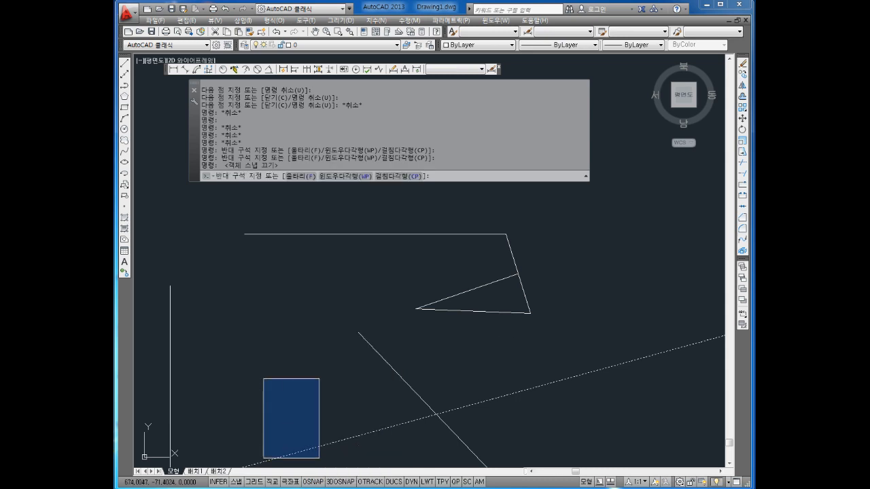
{"action": "left_click", "coordinate": [320, 482]}
{"action": "right_click", "coordinate": [325, 482]}
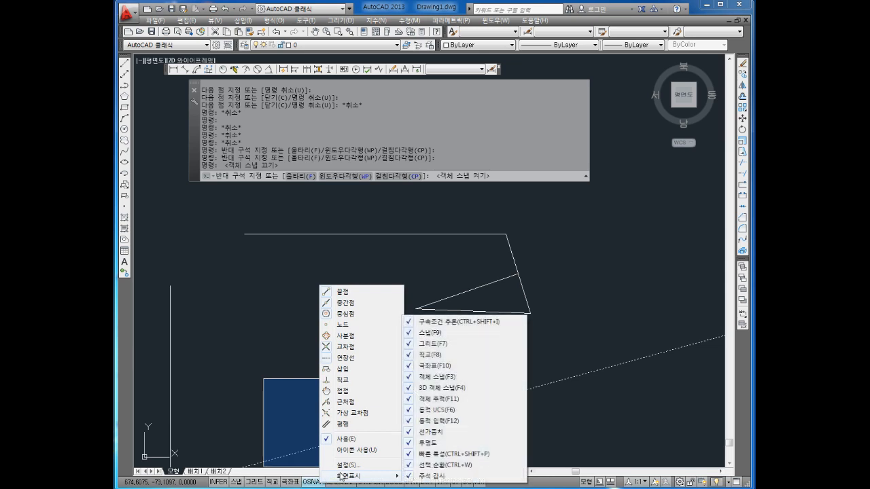
{"action": "left_click", "coordinate": [306, 443]}
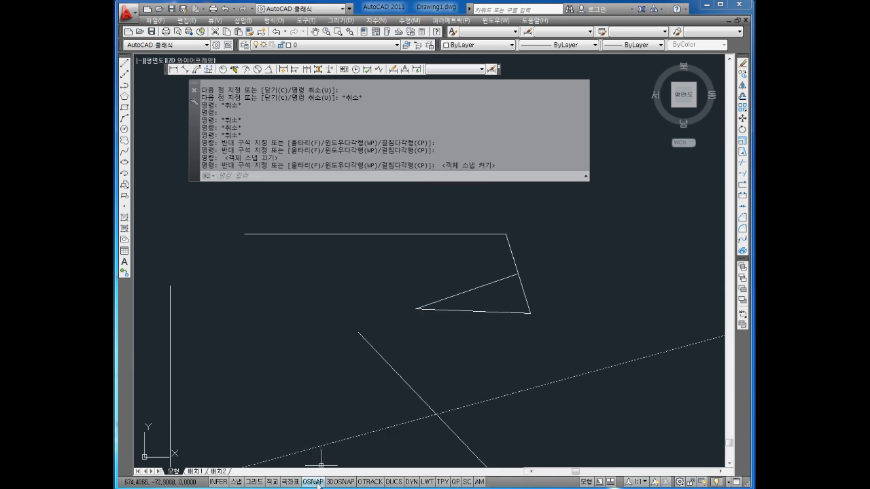
- Toggle object snap off and on again, and clear the selected long slanted line
{"action": "left_click", "coordinate": [314, 482]}
{"action": "left_click", "coordinate": [314, 482]}
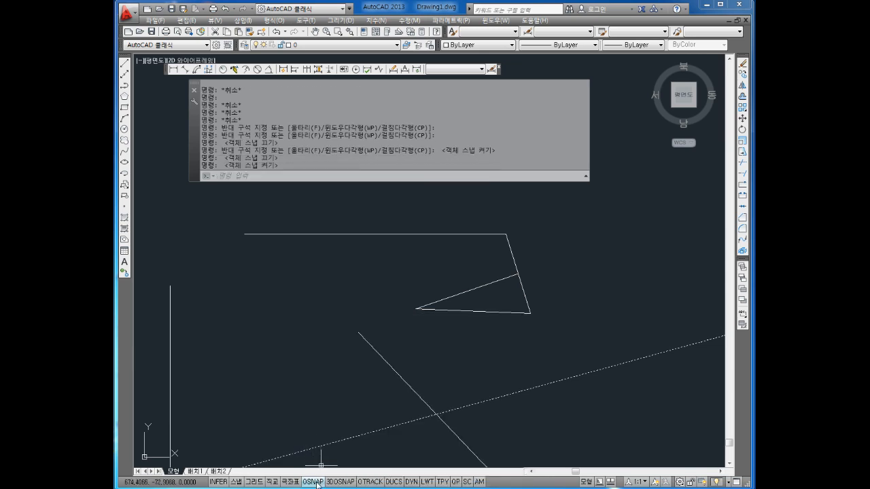
{"action": "left_click", "coordinate": [312, 428]}
{"action": "left_click", "coordinate": [319, 383]}
{"action": "key", "text": "Escape"}
{"action": "type", "text": "`1"}
{"action": "key", "text": "Escape"}
{"action": "key", "text": "Escape"}
{"action": "key", "text": "Escape"}
{"action": "key", "text": "Escape"}
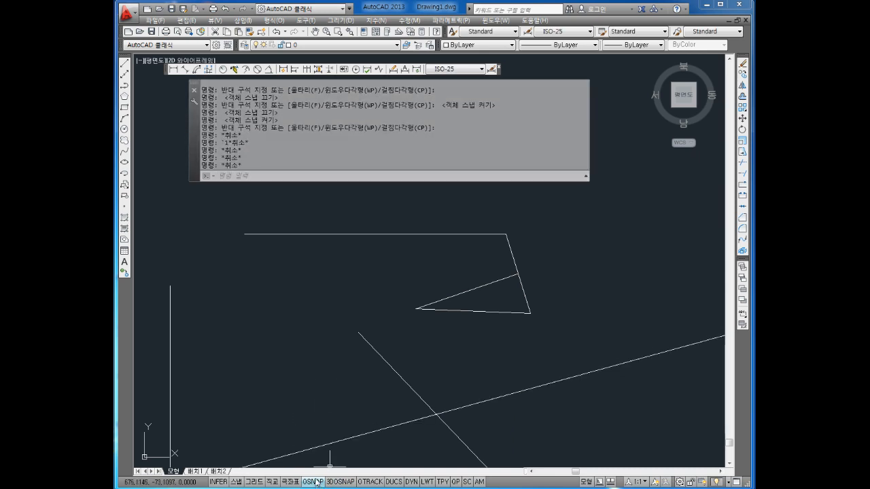
{"action": "key", "text": "Escape"}
{"action": "key", "text": "Escape"}
{"action": "key", "text": "Escape"}
- Open the object snap settings
{"action": "right_click", "coordinate": [313, 482]}
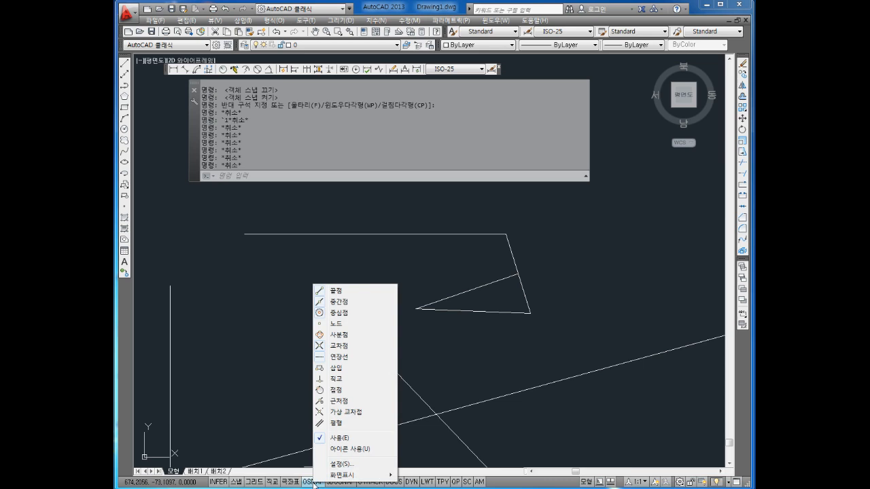
{"action": "mouse_move", "coordinate": [336, 476]}
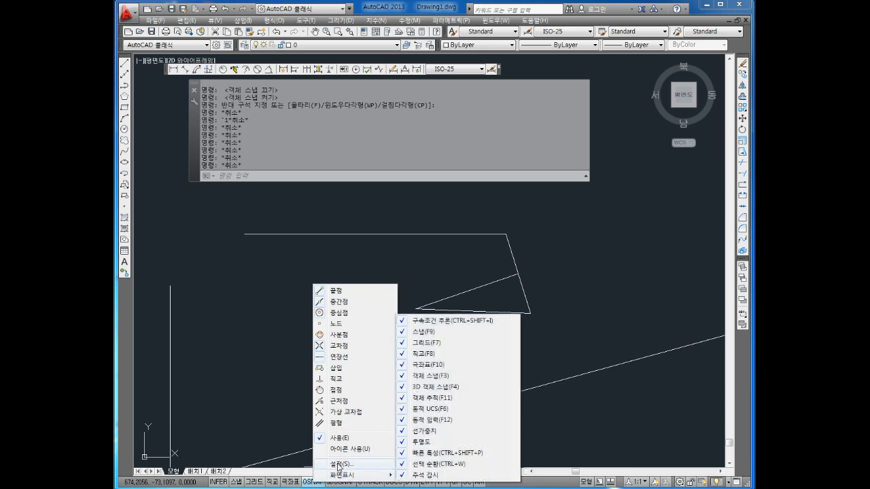
{"action": "left_click", "coordinate": [338, 465]}
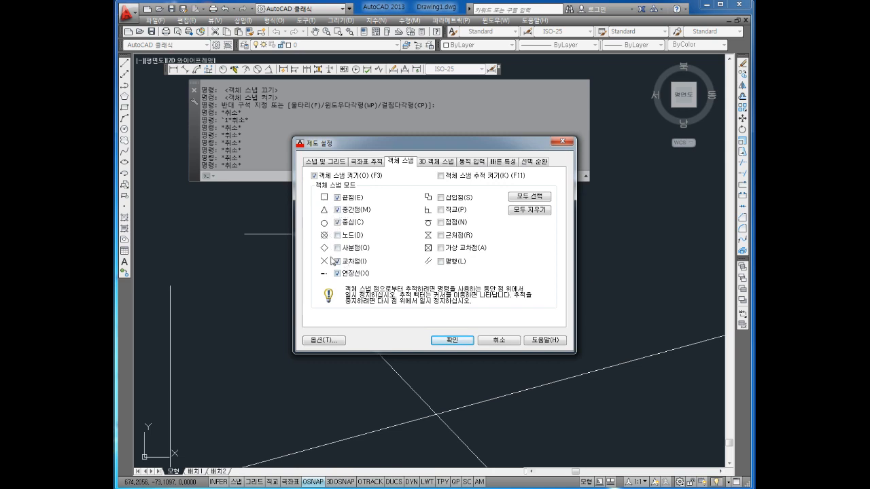
- Enable all the remaining object snap modes, from Node and Quadrant through Parallel
{"action": "left_click", "coordinate": [337, 210]}
{"action": "left_click", "coordinate": [441, 198]}
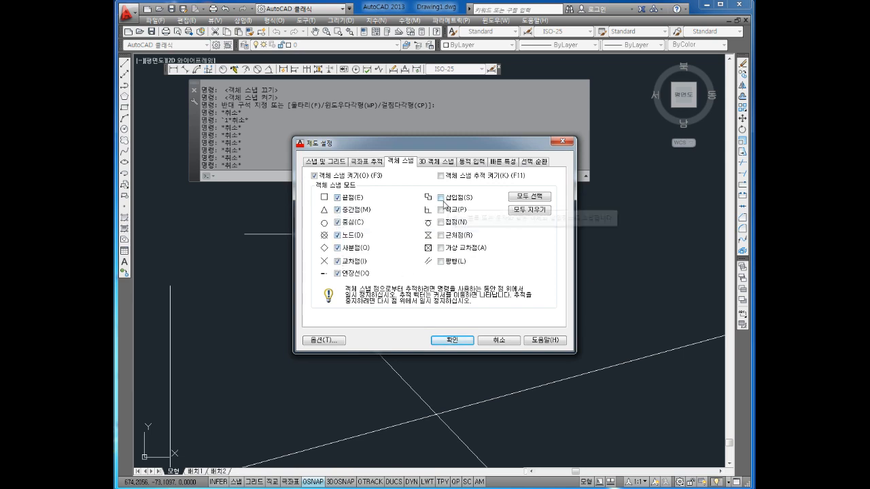
{"action": "left_click", "coordinate": [441, 223]}
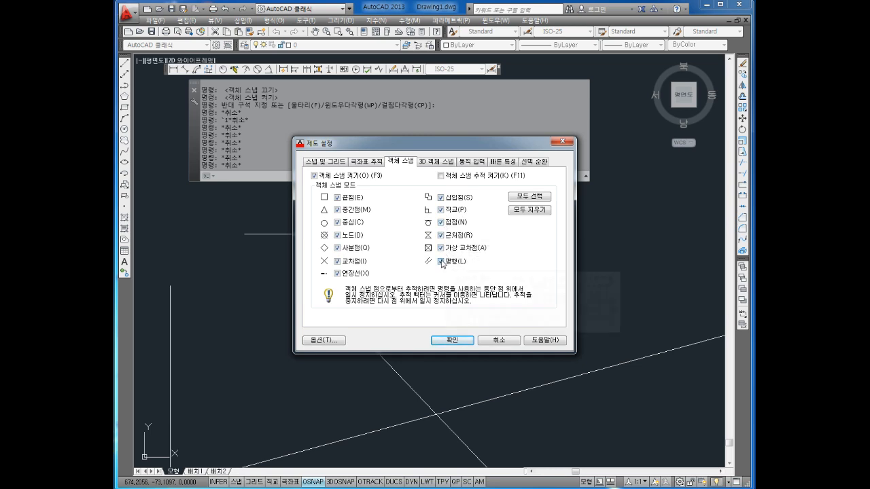
- Clear all object snap modes, enable only Endpoint, Midpoint, Intersection and Perpendicular, and apply the settings
{"action": "left_click", "coordinate": [530, 210]}
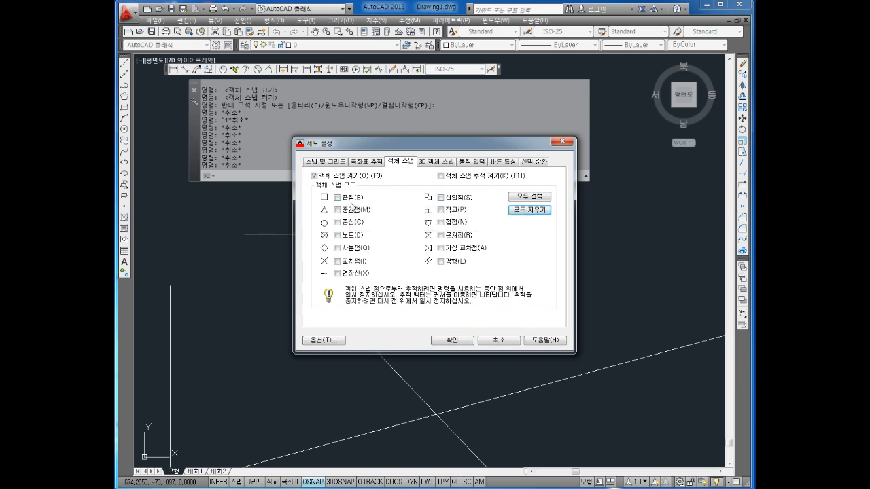
{"action": "left_click", "coordinate": [348, 200]}
{"action": "left_click", "coordinate": [350, 211]}
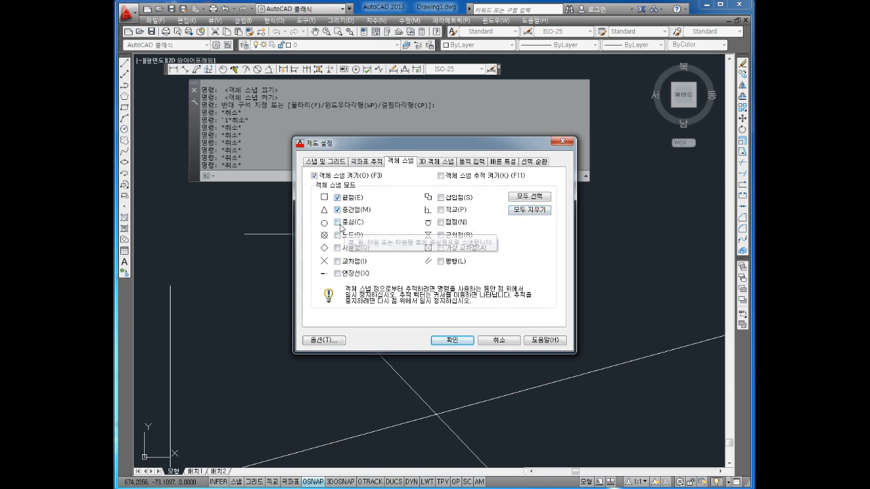
{"action": "left_click", "coordinate": [345, 224]}
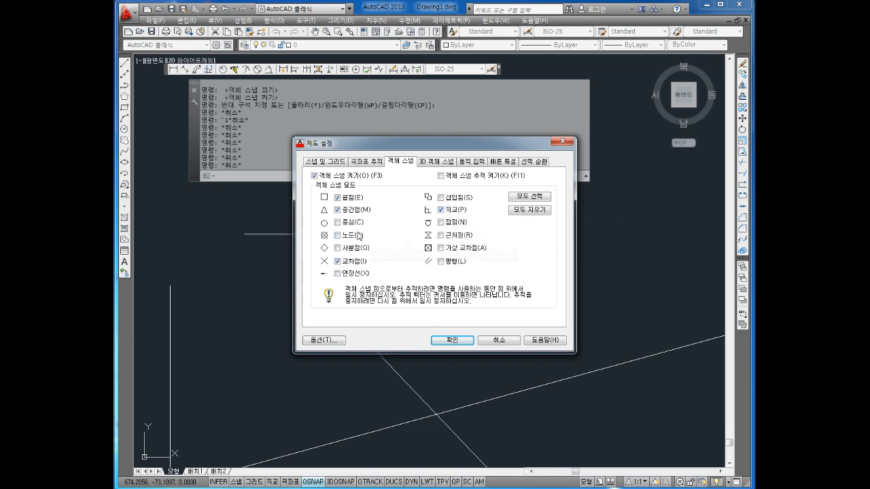
{"action": "left_click", "coordinate": [452, 340]}
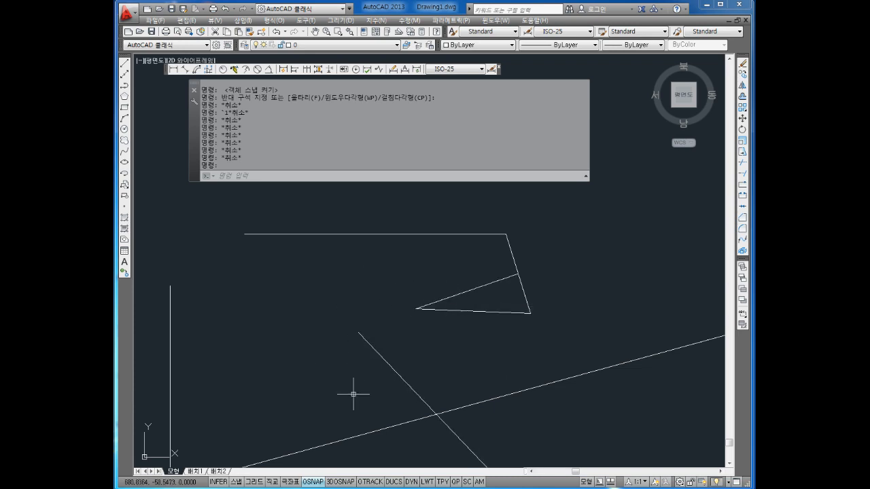
- Switch object snap off and on repeatedly, cancel the stray selection window, and leave object snap on
{"action": "left_click", "coordinate": [315, 482]}
{"action": "left_click", "coordinate": [310, 481]}
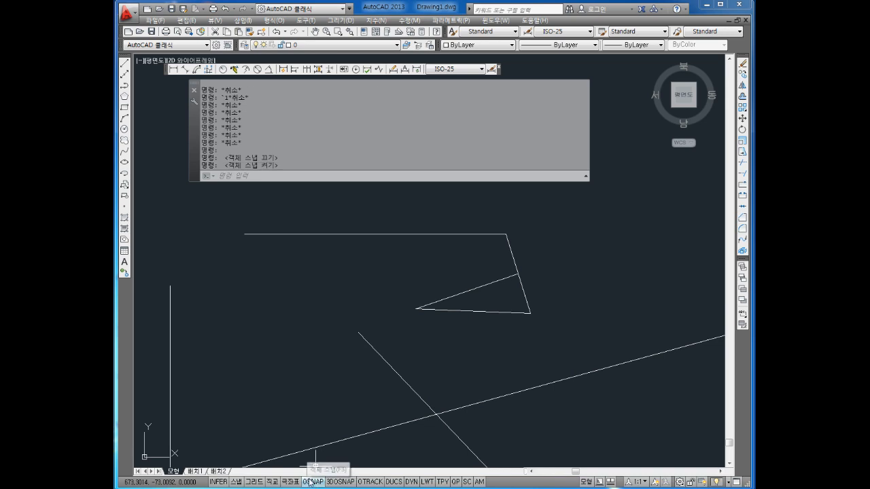
{"action": "left_click", "coordinate": [311, 483]}
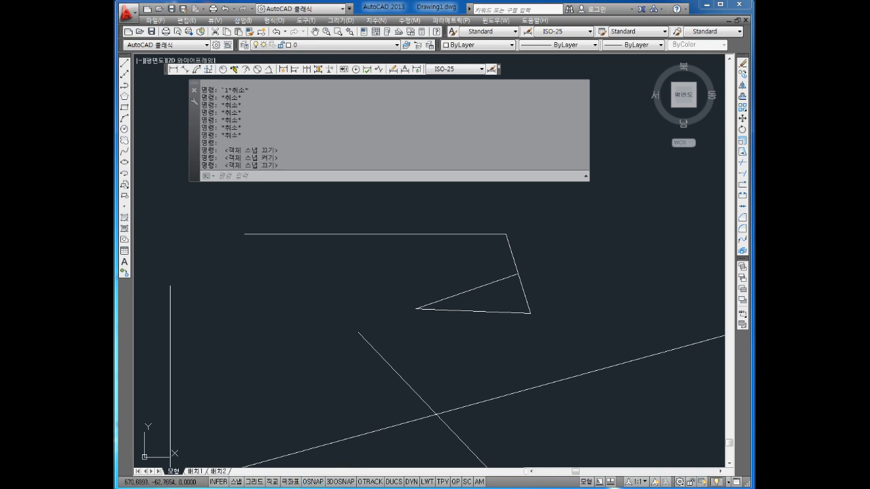
{"action": "left_click", "coordinate": [303, 414]}
{"action": "key", "text": "Escape"}
{"action": "key", "text": "Escape"}
{"action": "key", "text": "Escape"}
{"action": "key", "text": "Escape"}
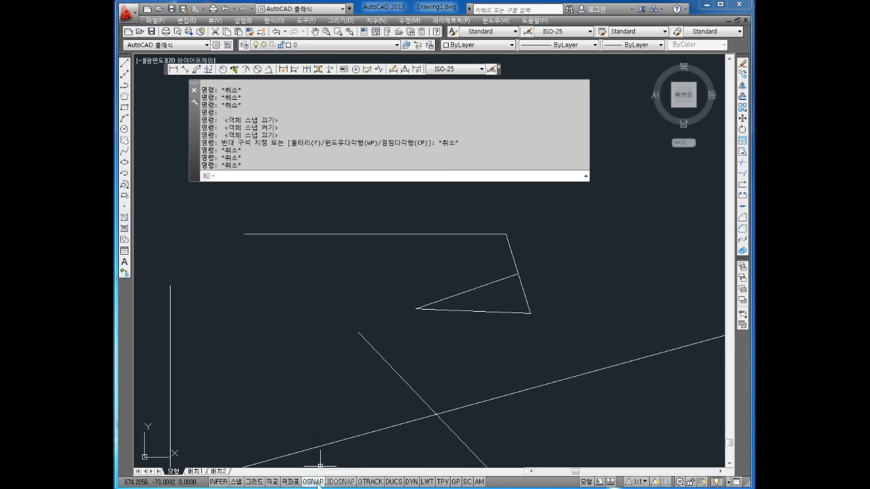
{"action": "left_click", "coordinate": [317, 483]}
{"action": "key", "text": "Escape"}
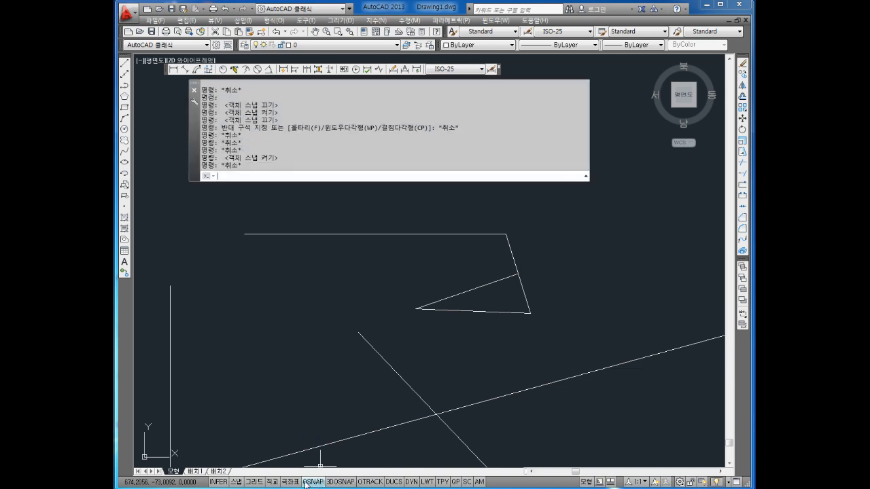
- Reopen the object snap settings to check the enabled modes, and close them
{"action": "right_click", "coordinate": [314, 482]}
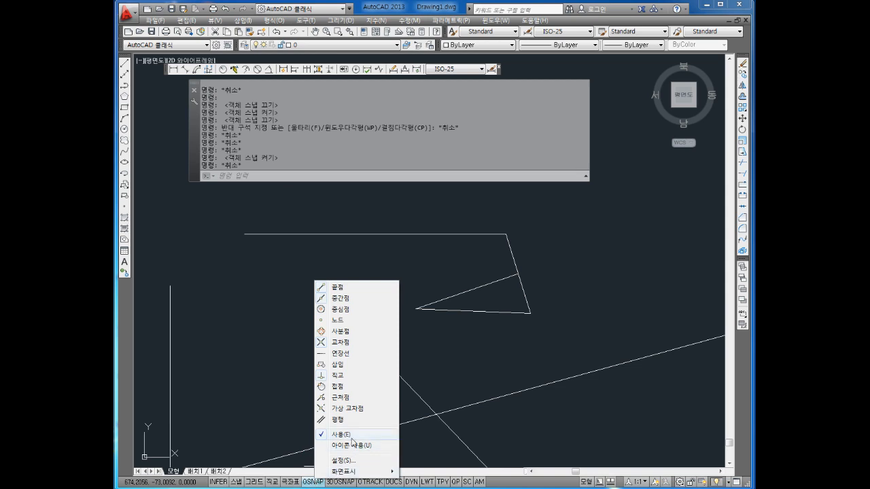
{"action": "left_click", "coordinate": [357, 462]}
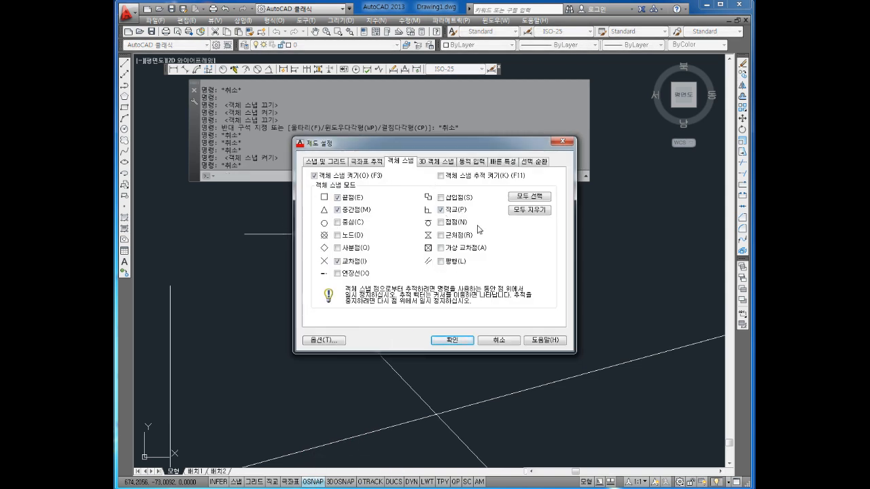
{"action": "left_click", "coordinate": [452, 341]}
- Erase all the freehand practice lines together with the horizontal line and its joined segments
{"action": "scroll", "coordinate": [454, 338], "scroll_direction": "down", "scroll_amount": 2}
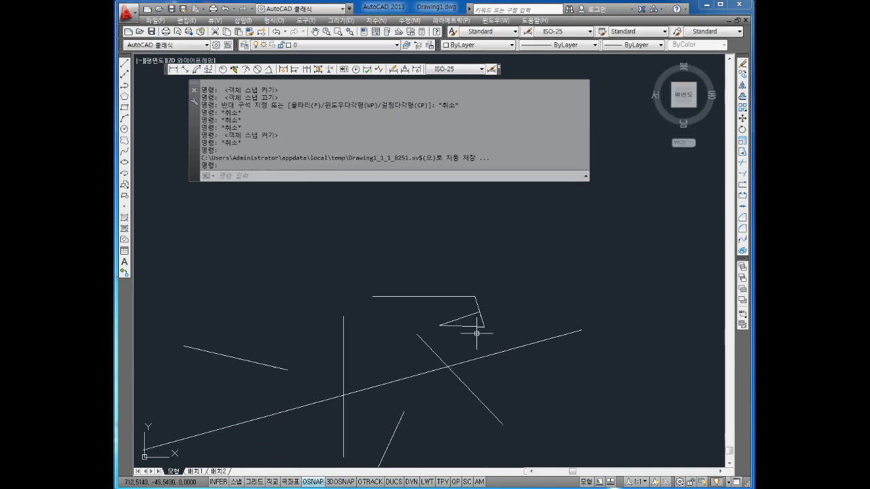
{"action": "middle_click_drag", "start_coordinate": [478, 330], "coordinate": [501, 276]}
{"action": "key", "text": "Escape"}
{"action": "key", "text": "Escape"}
{"action": "left_click", "coordinate": [631, 214]}
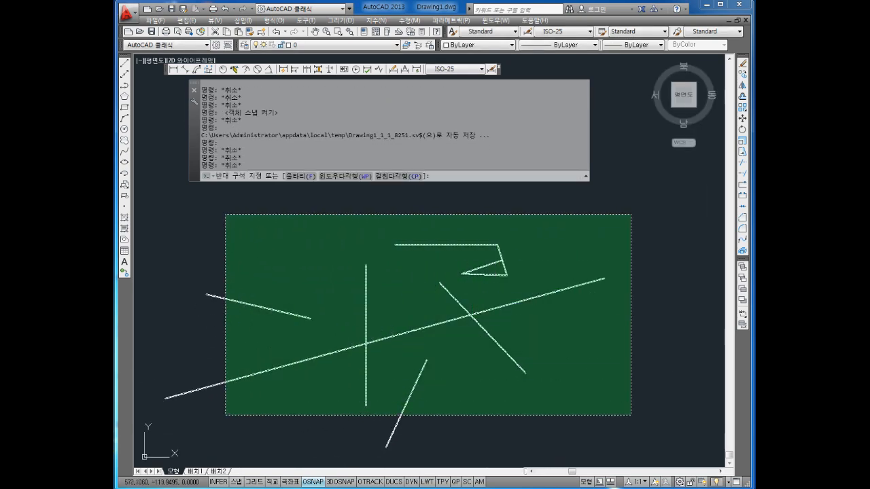
{"action": "left_click", "coordinate": [216, 419]}
{"action": "key", "text": "Delete"}
{"action": "key", "text": "Escape"}
{"action": "key", "text": "Escape"}
{"action": "key", "text": "Escape"}
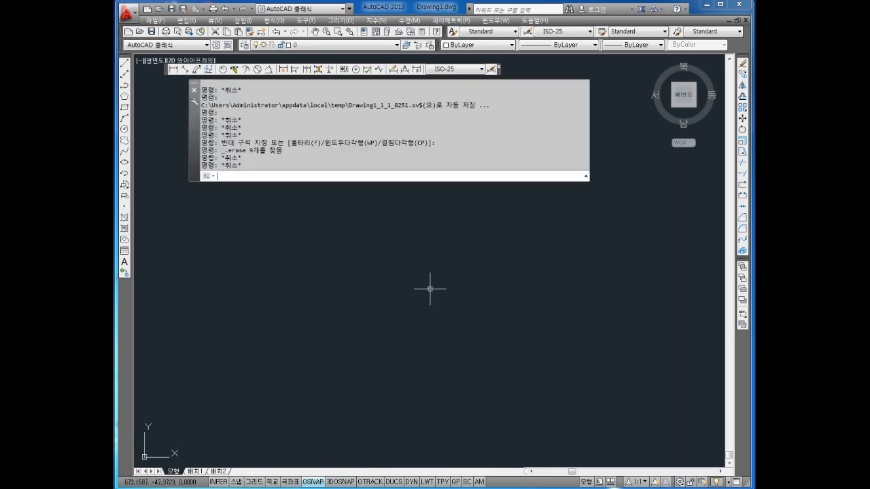
{"action": "type", "text": "l"}
{"action": "key", "text": "Return"}
{"action": "left_click", "coordinate": [405, 325]}
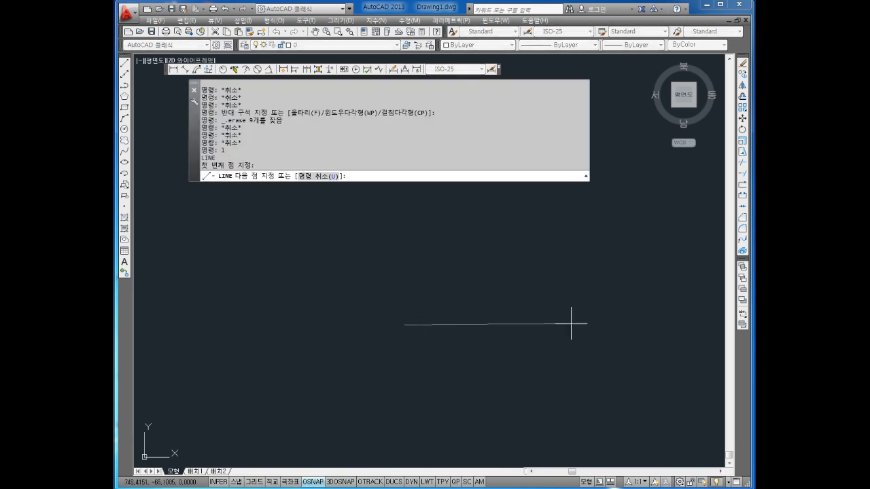
{"action": "type", "text": "@100,0"}
{"action": "key", "text": "Return"}
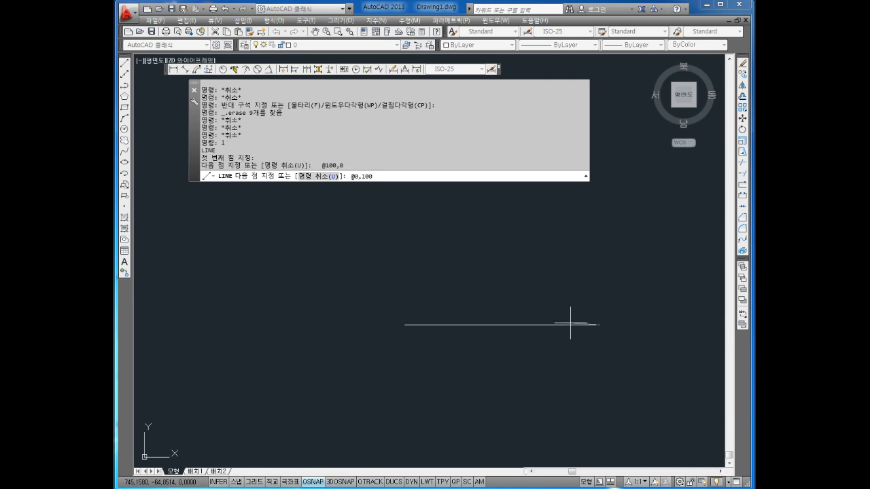
{"action": "key", "text": "Return"}
{"action": "middle_click_drag", "start_coordinate": [571, 324], "coordinate": [509, 419]}
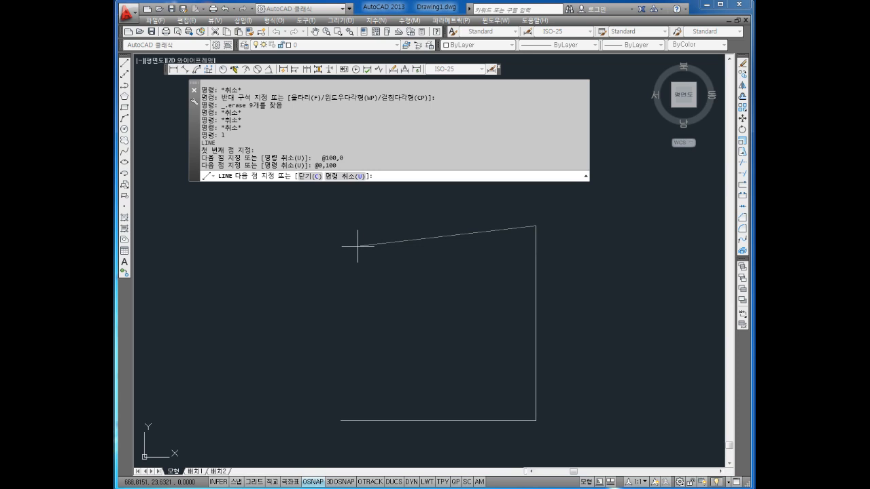
{"action": "key", "text": "Escape"}
{"action": "key", "text": "Escape"}
{"action": "key", "text": "Escape"}
{"action": "key", "text": "Escape"}
{"action": "key", "text": "Escape"}
{"action": "key", "text": "Escape"}
{"action": "key", "text": "Escape"}
{"action": "key", "text": "Escape"}
{"action": "middle_click_drag", "start_coordinate": [480, 281], "coordinate": [490, 268]}
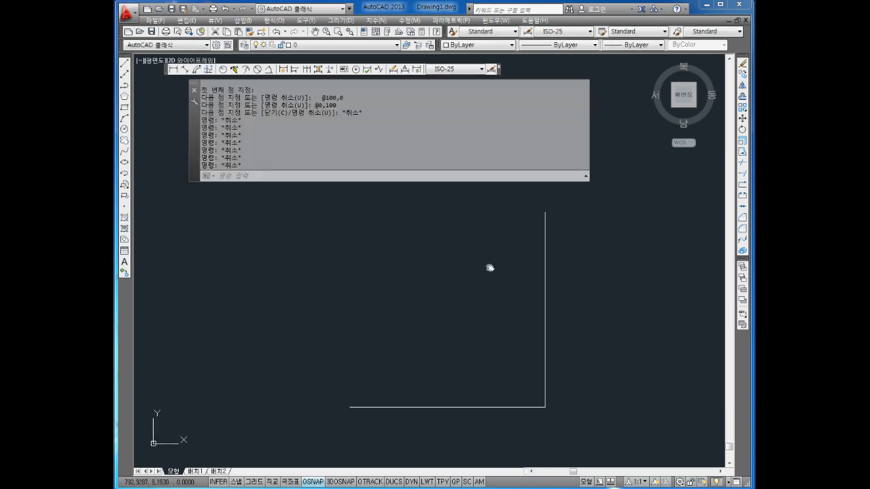
{"action": "scroll", "coordinate": [510, 259], "scroll_direction": "down", "scroll_amount": 2}
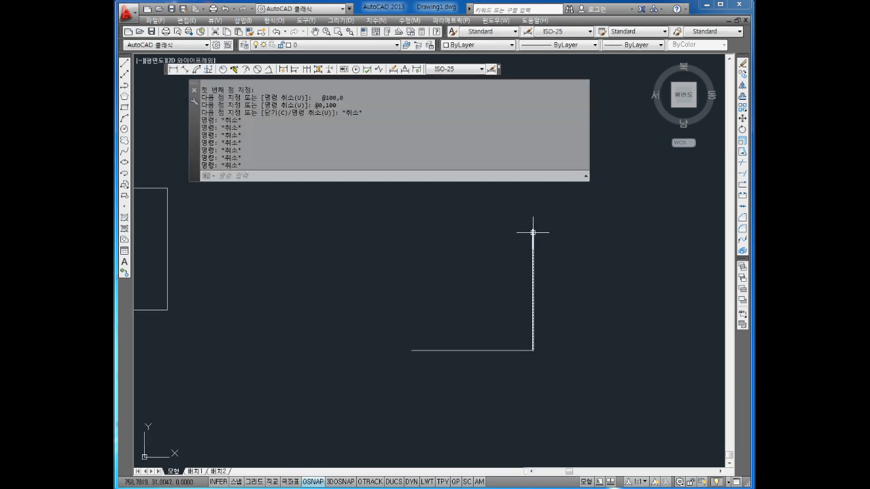
{"action": "scroll", "coordinate": [458, 242], "scroll_direction": "down", "scroll_amount": 1}
{"action": "middle_click_drag", "start_coordinate": [385, 295], "coordinate": [451, 302]}
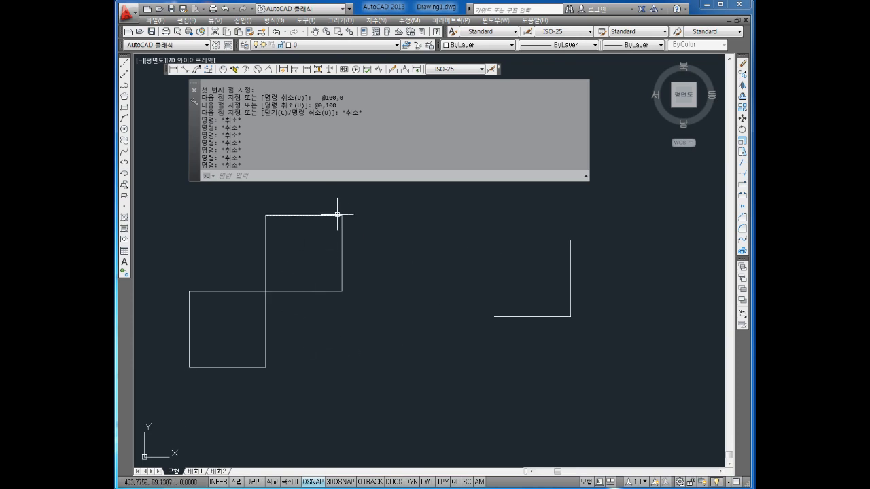
{"action": "middle_click_drag", "start_coordinate": [499, 264], "coordinate": [430, 272]}
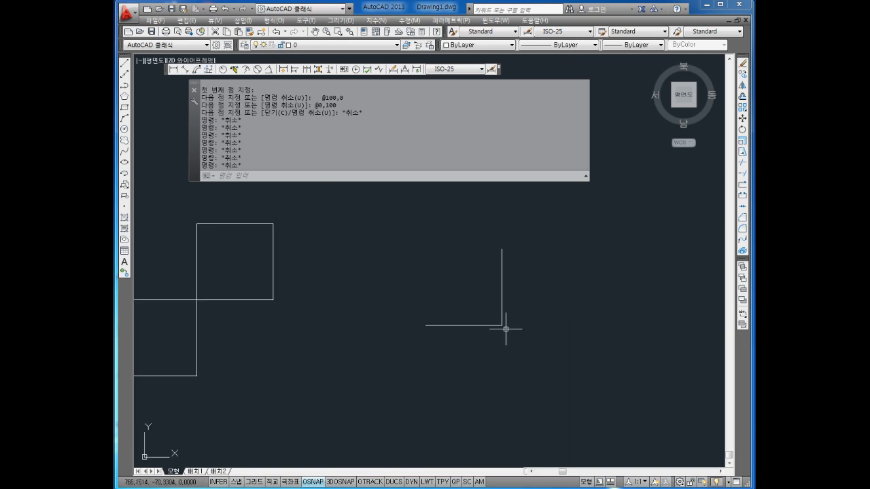
- Switch object snap off and back on
{"action": "scroll", "coordinate": [501, 253], "scroll_direction": "up", "scroll_amount": 4}
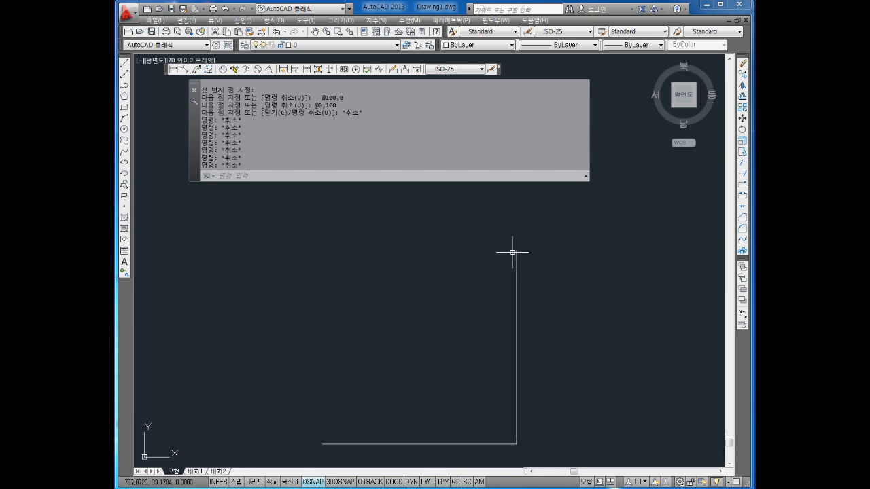
{"action": "scroll", "coordinate": [512, 253], "scroll_direction": "down", "scroll_amount": 2}
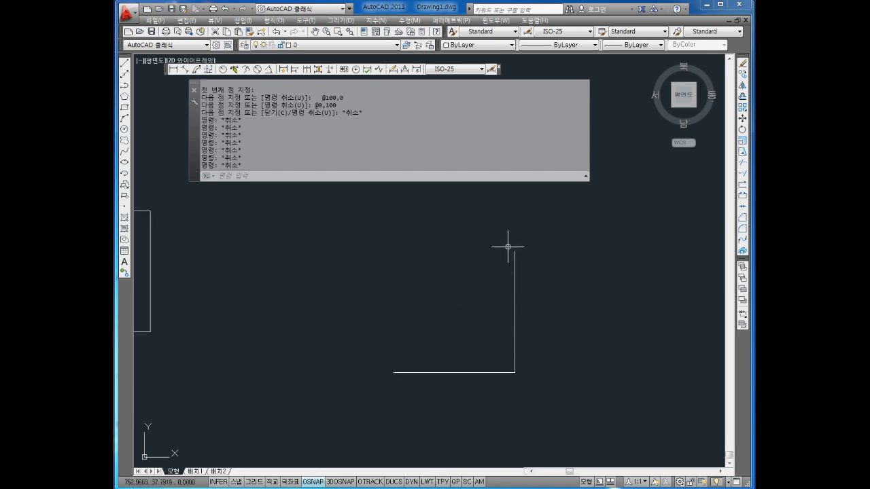
{"action": "key", "text": "Escape"}
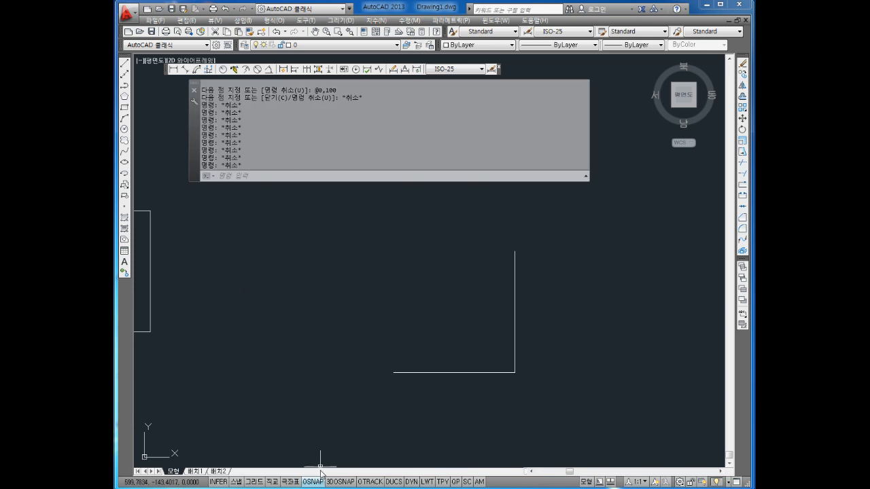
{"action": "left_click", "coordinate": [317, 484]}
{"action": "left_click", "coordinate": [318, 484]}
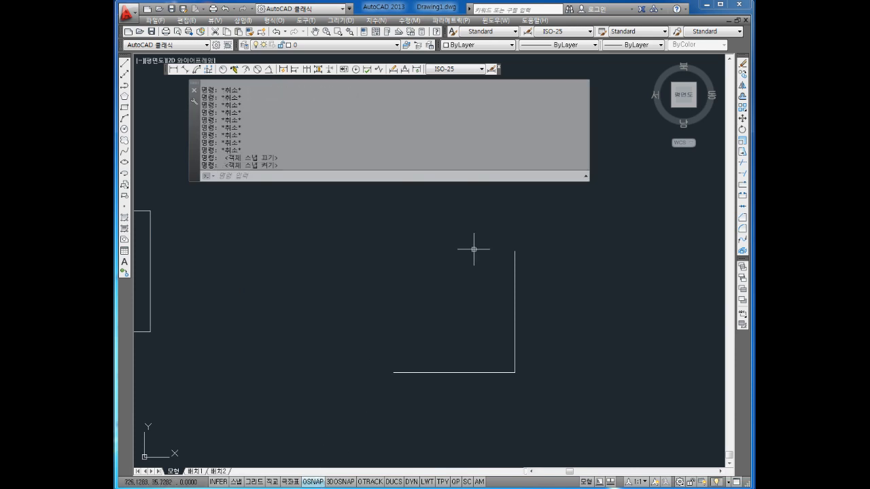
- Complete the square with lines from the vertical line's upper endpoint using @-100,0 and @0,-100, and end the Line command
{"action": "key", "text": "Escape"}
{"action": "key", "text": "Escape"}
{"action": "type", "text": "l"}
{"action": "key", "text": "Return"}
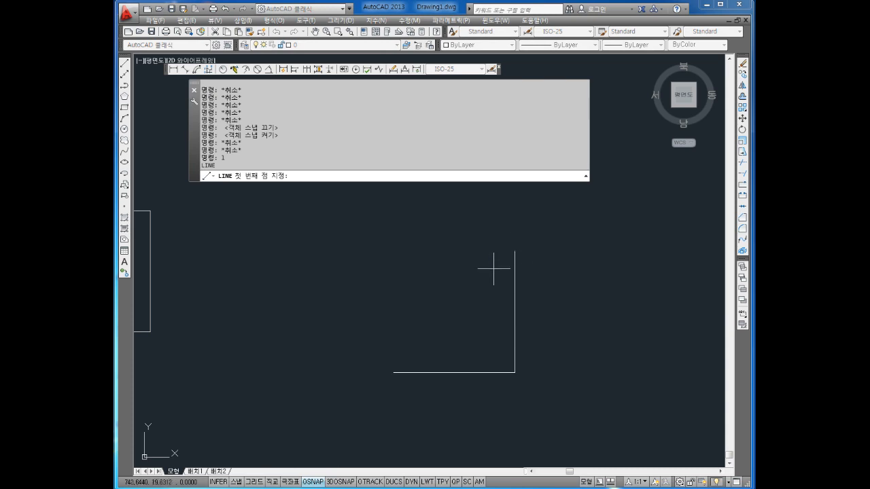
{"action": "left_click", "coordinate": [513, 251]}
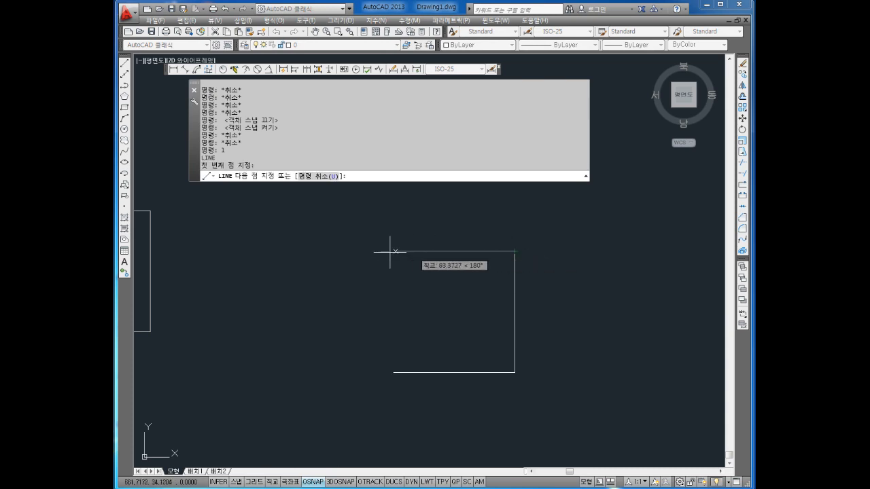
{"action": "type", "text": "@-100"}
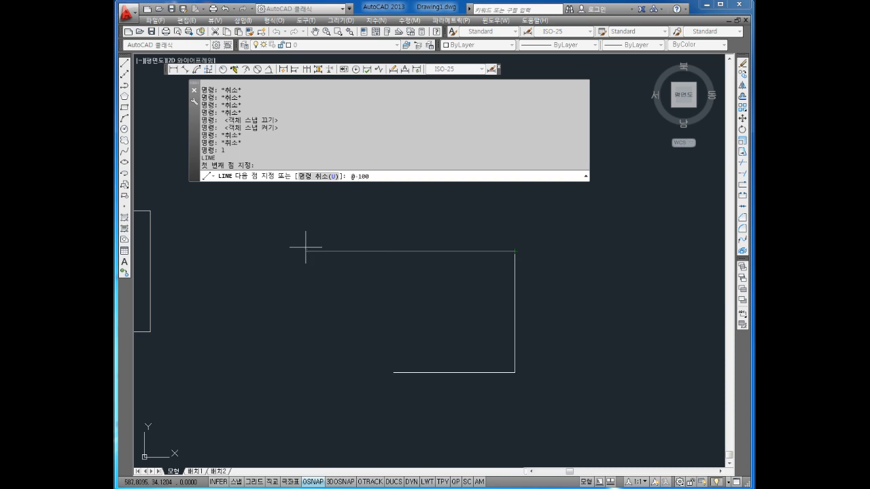
{"action": "type", "text": ",0"}
{"action": "key", "text": "Return"}
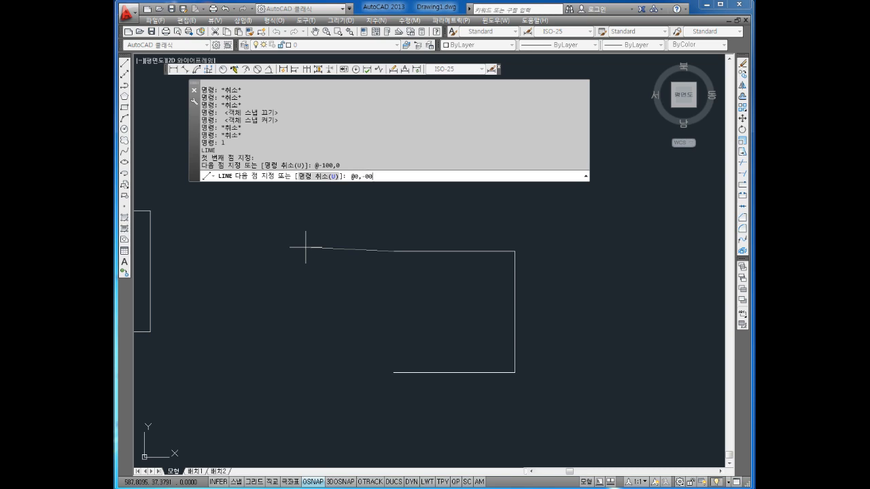
{"action": "type", "text": "00"}
{"action": "key", "text": "Return"}
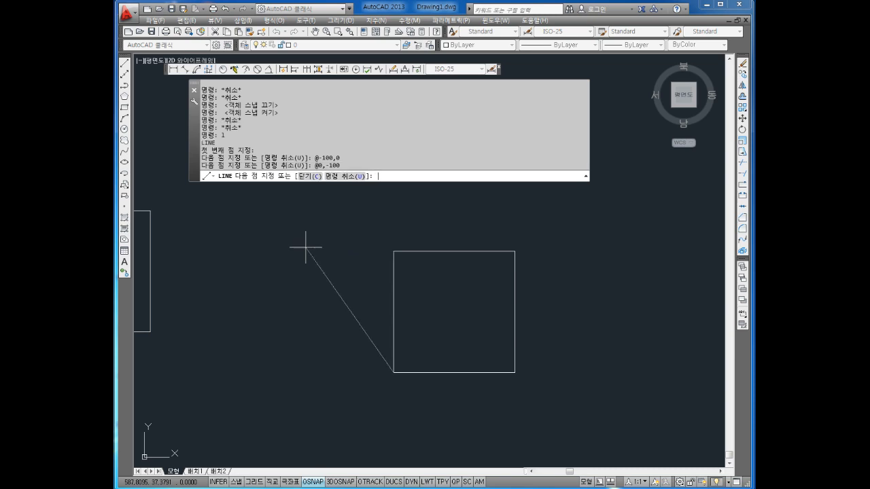
{"action": "key", "text": "Escape"}
{"action": "key", "text": "Escape"}
{"action": "key", "text": "Escape"}
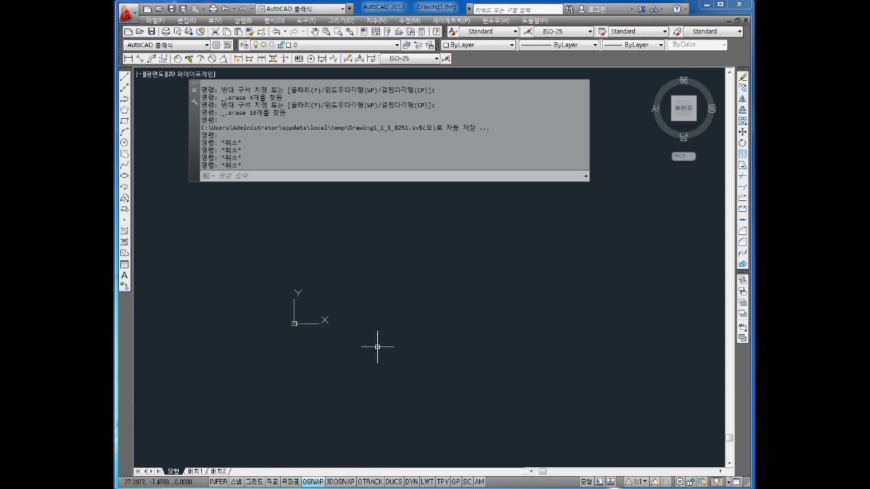
- Start a new line in the empty drawing at the absolute coordinate 100,100
{"action": "middle_click_drag", "start_coordinate": [332, 332], "coordinate": [342, 315]}
{"action": "key", "text": "Escape"}
{"action": "key", "text": "Escape"}
{"action": "key", "text": "Escape"}
{"action": "key", "text": "Escape"}
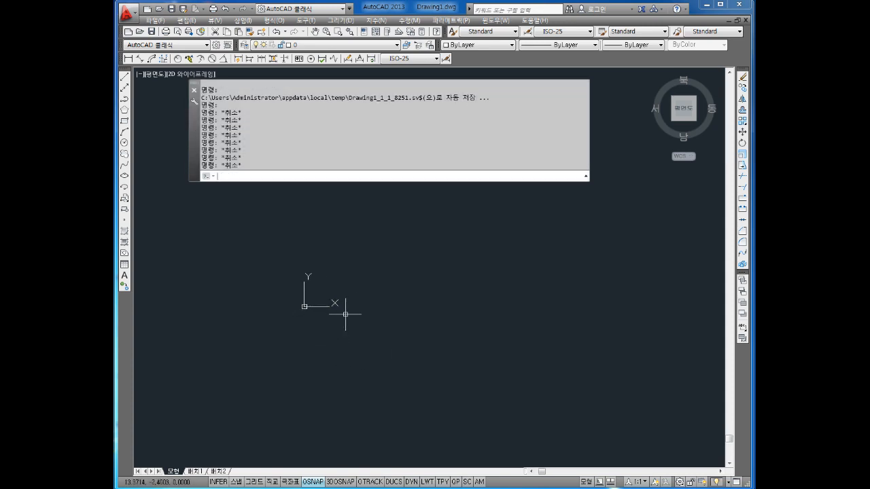
{"action": "type", "text": "l"}
{"action": "key", "text": "Return"}
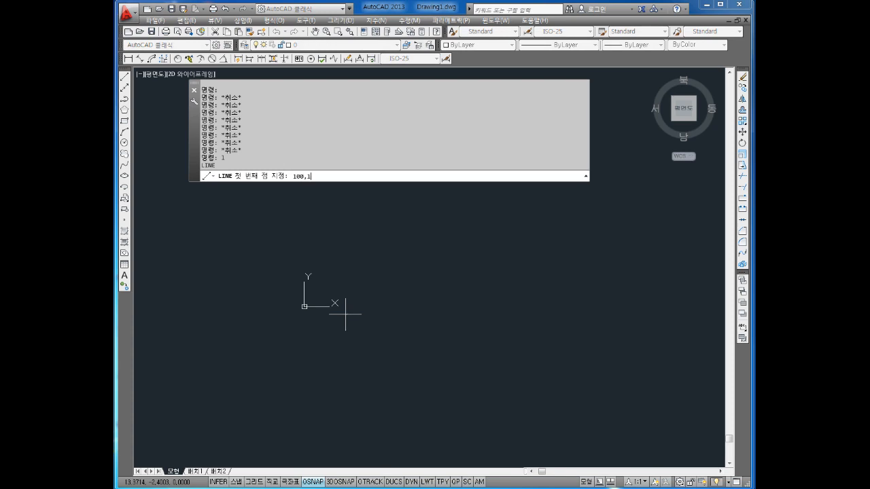
{"action": "key", "text": "Return"}
{"action": "scroll", "coordinate": [469, 276], "scroll_direction": "down", "scroll_amount": 4}
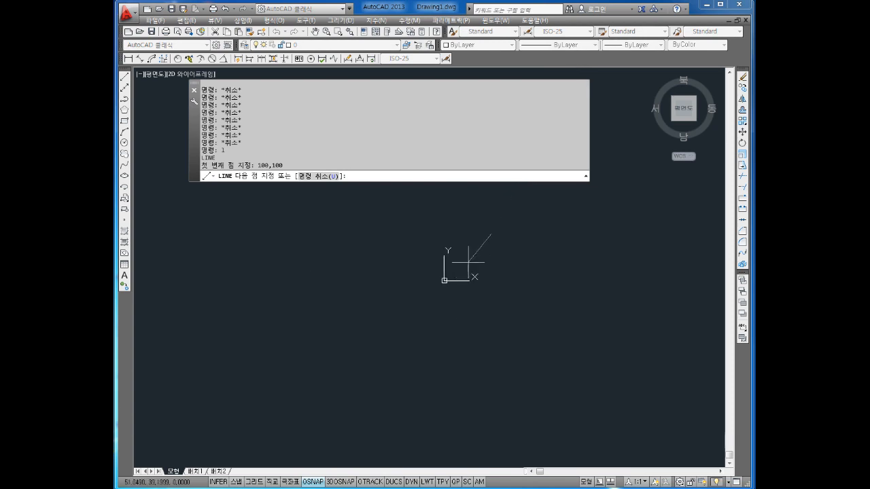
{"action": "middle_click_drag", "start_coordinate": [463, 281], "coordinate": [367, 338]}
{"action": "scroll", "coordinate": [415, 351], "scroll_direction": "up", "scroll_amount": 5}
{"action": "scroll", "coordinate": [381, 350], "scroll_direction": "down", "scroll_amount": 1}
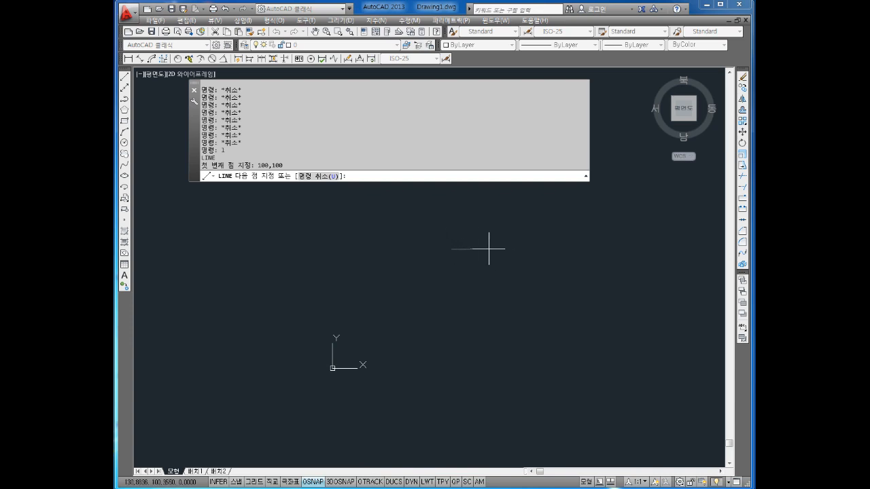
{"action": "middle_click_drag", "start_coordinate": [521, 248], "coordinate": [495, 270]}
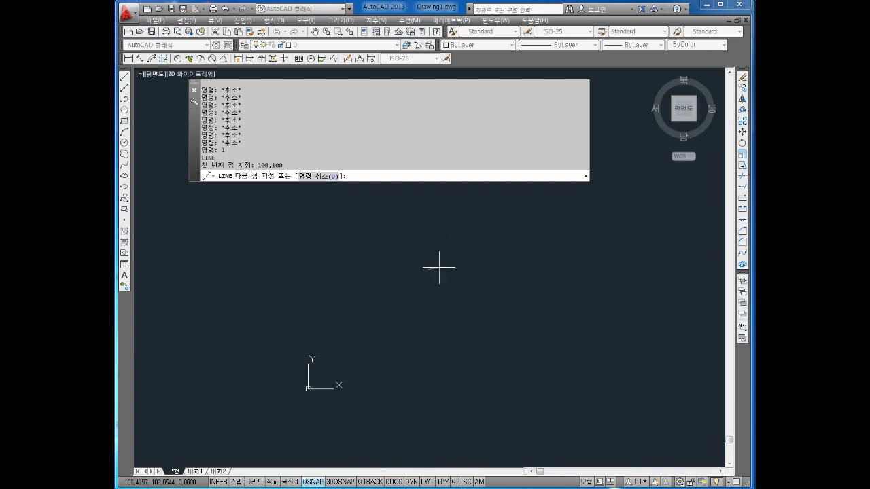
{"action": "scroll", "coordinate": [422, 229], "scroll_direction": "up", "scroll_amount": 4}
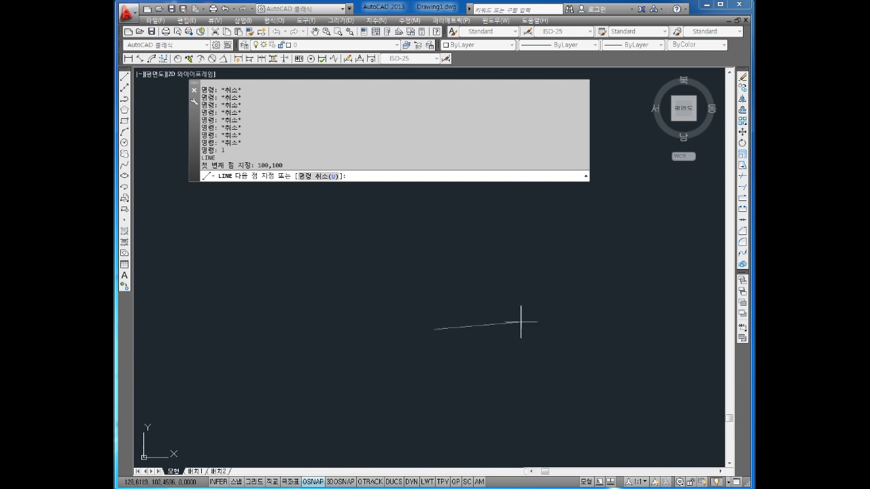
{"action": "scroll", "coordinate": [476, 316], "scroll_direction": "up", "scroll_amount": 2}
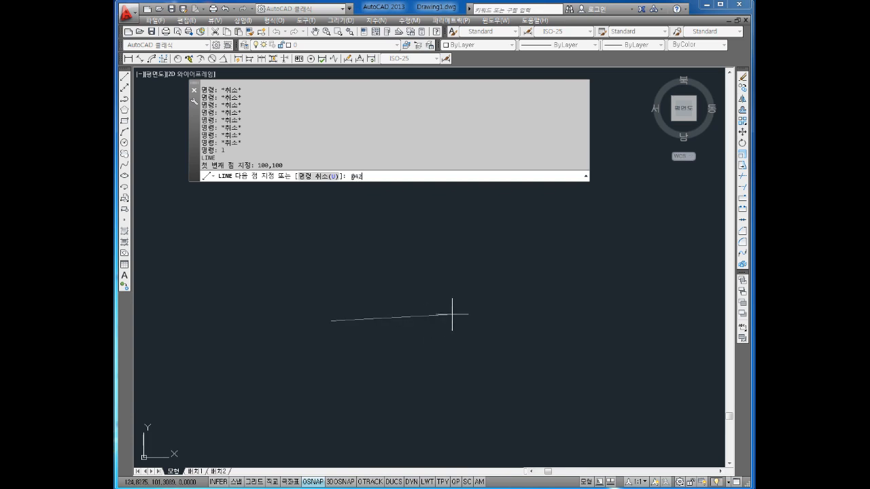
{"action": "key", "text": "Return"}
- Continue the line with a vertical segment @0,42 and a horizontal segment @-42,0
{"action": "scroll", "coordinate": [517, 320], "scroll_direction": "down", "scroll_amount": 4}
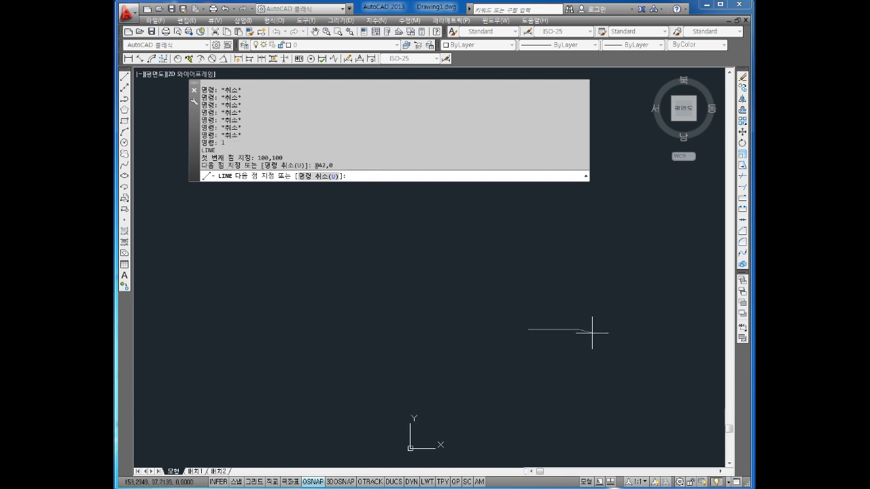
{"action": "middle_click_drag", "start_coordinate": [582, 330], "coordinate": [499, 326]}
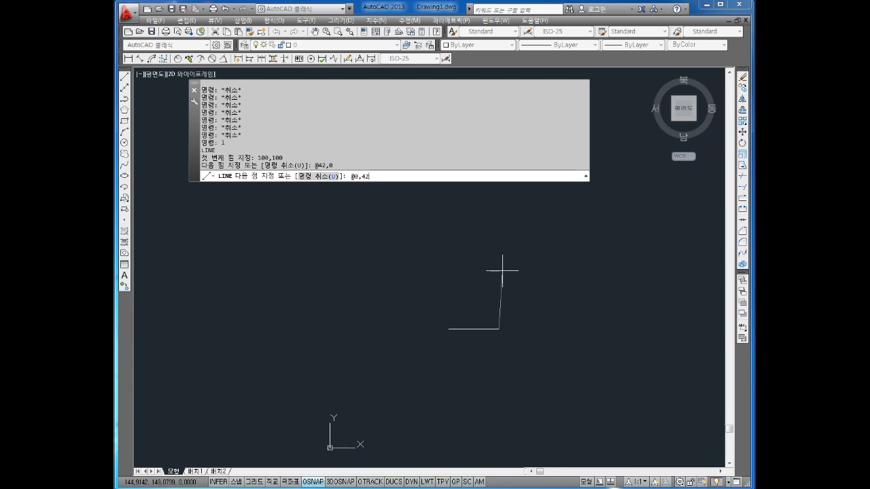
{"action": "type", "text": "@0,42"}
{"action": "key", "text": "Return"}
{"action": "scroll", "coordinate": [431, 275], "scroll_direction": "up", "scroll_amount": 2}
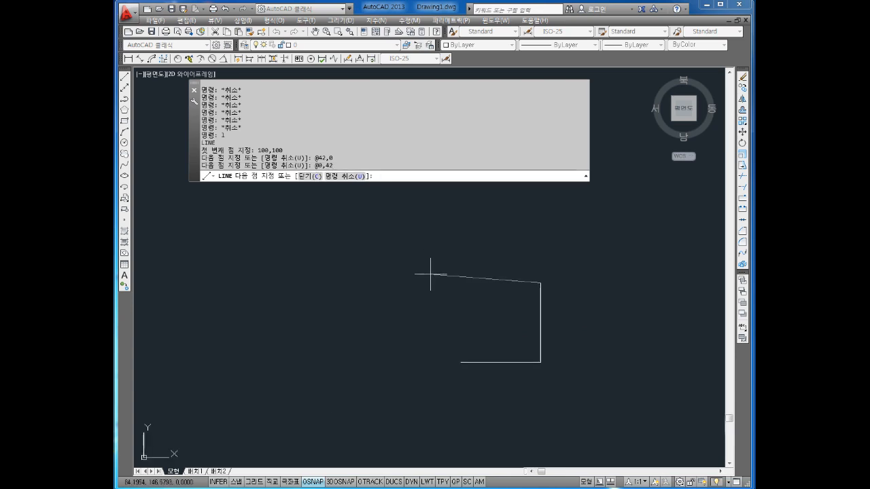
{"action": "type", "text": "@-42,0"}
{"action": "key", "text": "Return"}
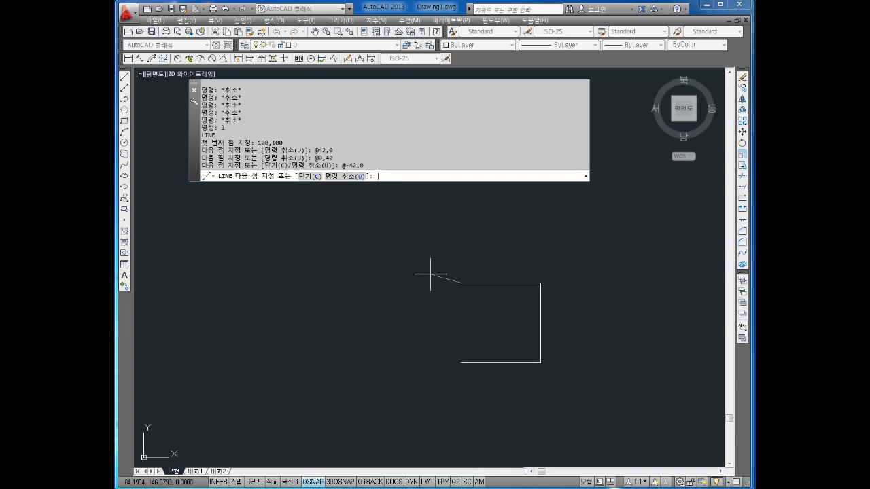
- Close the outline back to its first point with the Close option to finish the square
{"action": "middle_click_drag", "start_coordinate": [468, 294], "coordinate": [458, 276]}
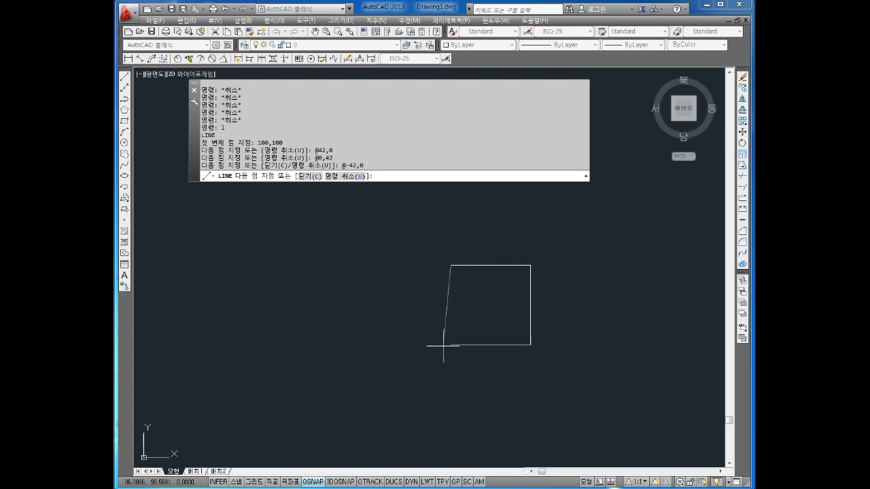
{"action": "middle_click_drag", "start_coordinate": [455, 335], "coordinate": [430, 318]}
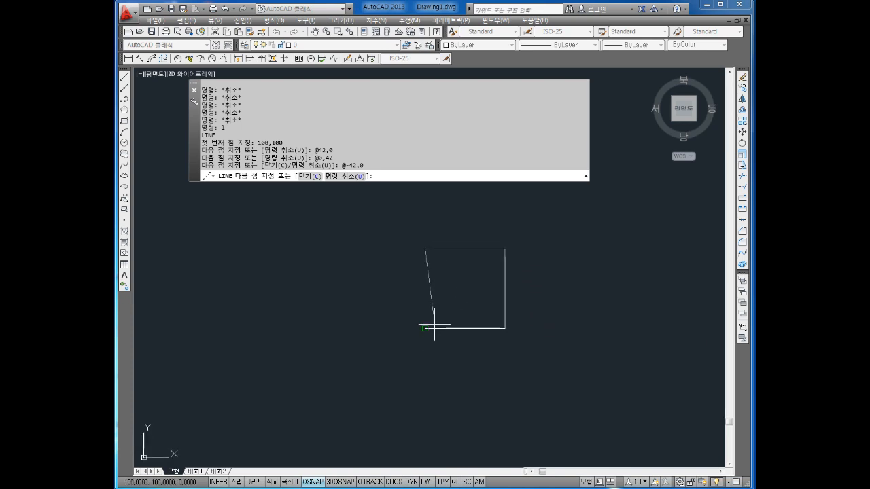
{"action": "scroll", "coordinate": [433, 325], "scroll_direction": "up", "scroll_amount": 2}
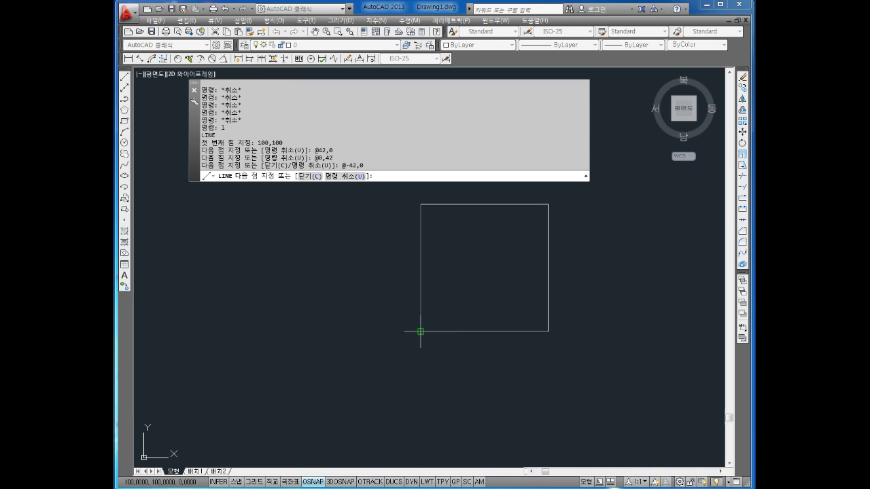
{"action": "middle_click_drag", "start_coordinate": [427, 314], "coordinate": [429, 326]}
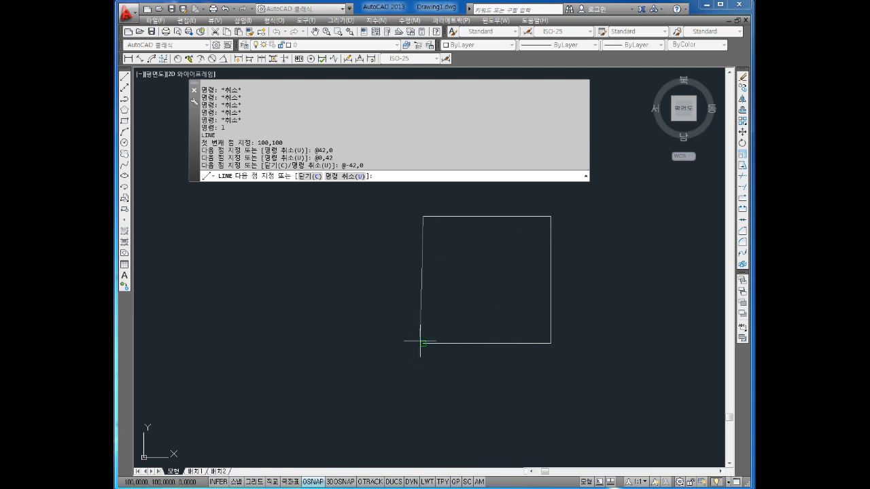
{"action": "type", "text": "c"}
{"action": "key", "text": "Return"}
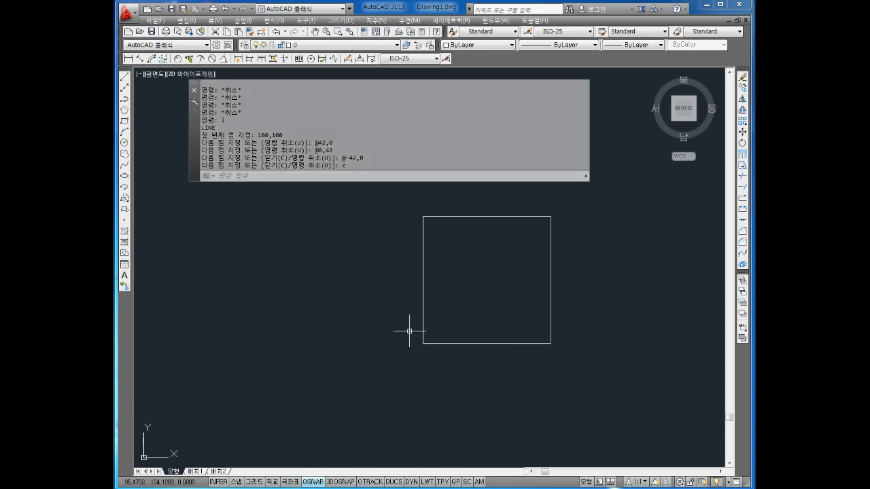
{"action": "middle_click_drag", "start_coordinate": [453, 306], "coordinate": [425, 303]}
{"action": "key", "text": "Escape"}
{"action": "key", "text": "Escape"}
{"action": "key", "text": "Escape"}
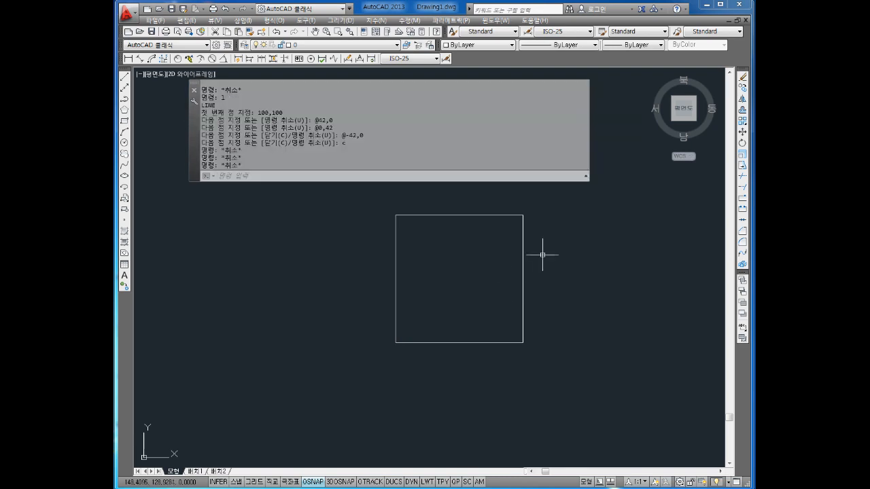
- Erase the right side of the square
{"action": "left_click", "coordinate": [522, 267]}
{"action": "left_click", "coordinate": [504, 275]}
{"action": "key", "text": "Delete"}
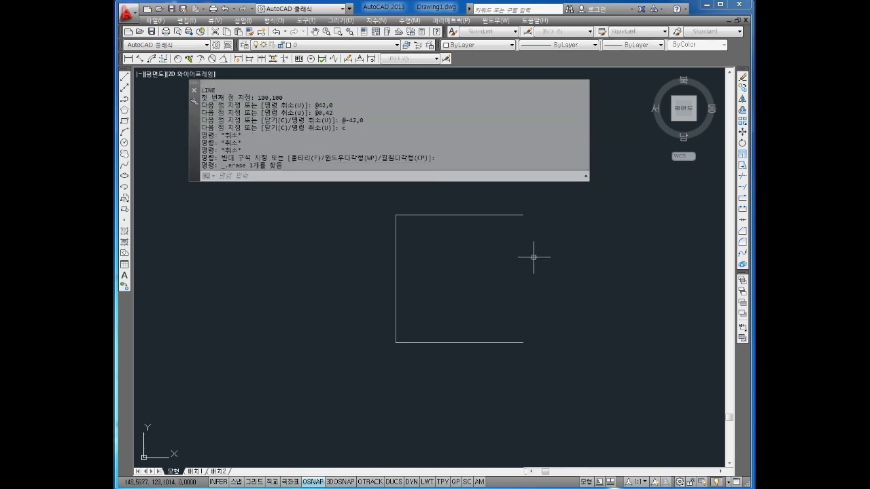
{"action": "key", "text": "Escape"}
{"action": "key", "text": "Escape"}
- Draw snapped lines from the square's lower-right corner to the upper-right, upper-left and diagonally back to the lower-right corner, ending the command
{"action": "type", "text": "l"}
{"action": "key", "text": "Return"}
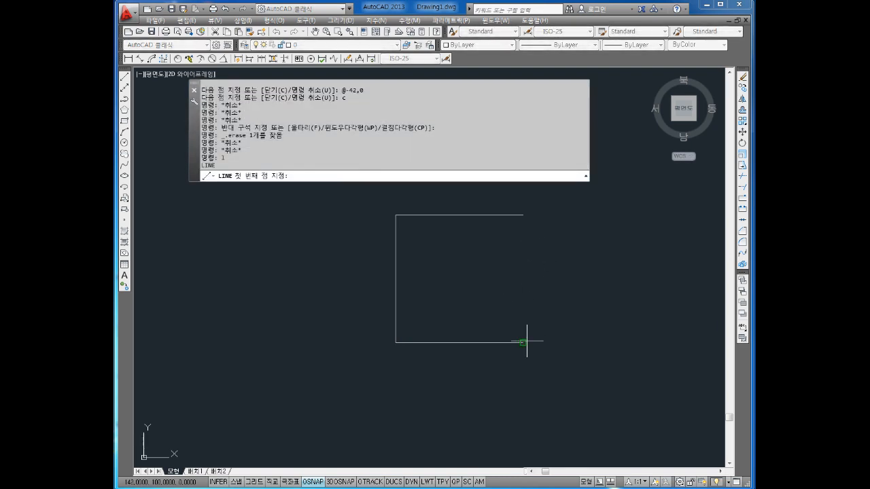
{"action": "left_click", "coordinate": [523, 343]}
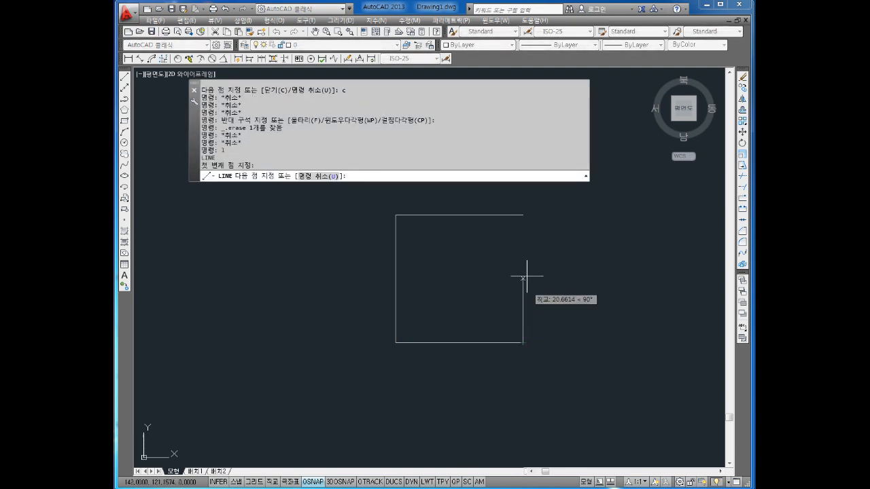
{"action": "left_click", "coordinate": [523, 216]}
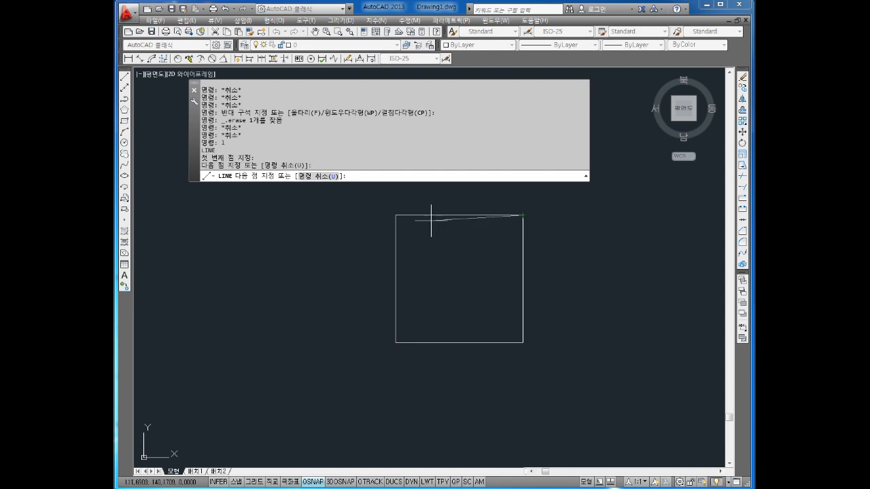
{"action": "left_click", "coordinate": [395, 215]}
{"action": "left_click", "coordinate": [522, 342]}
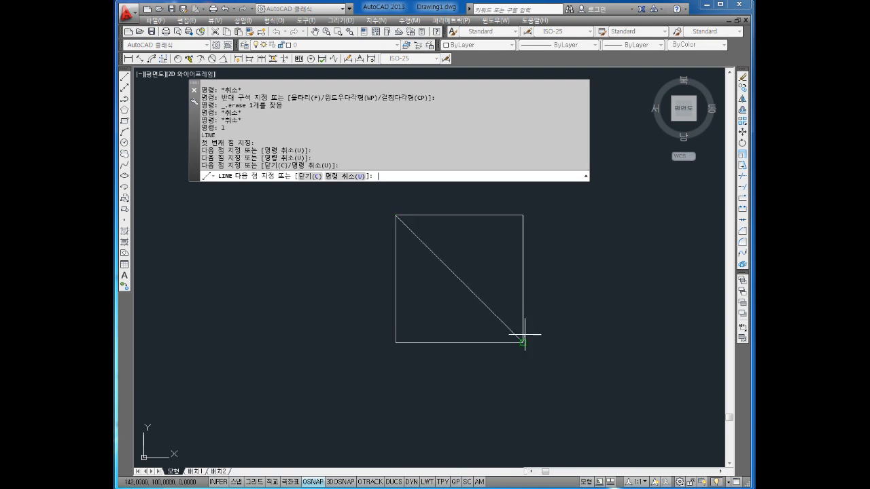
{"action": "key", "text": "Escape"}
{"action": "key", "text": "Escape"}
{"action": "key", "text": "Escape"}
- Erase the diagonal, the overlapping top line and the right side of the square
{"action": "left_click", "coordinate": [481, 276]}
{"action": "left_click", "coordinate": [442, 295]}
{"action": "key", "text": "Delete"}
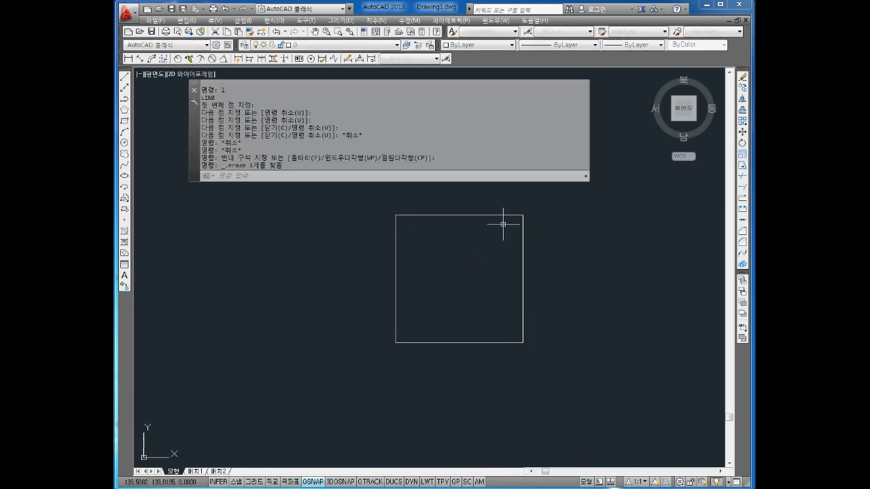
{"action": "left_click", "coordinate": [473, 216]}
{"action": "key", "text": "Delete"}
{"action": "left_click", "coordinate": [522, 249]}
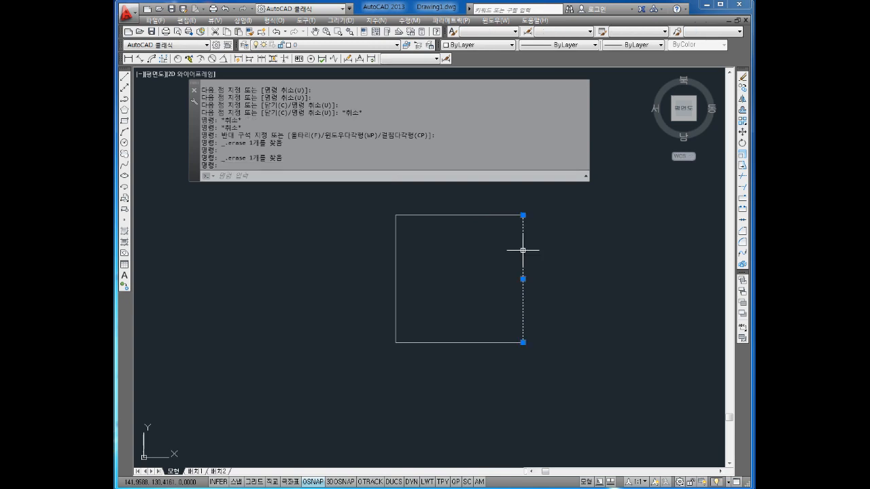
{"action": "key", "text": "Delete"}
- Undo the last view pan and the erasure of the square's right side
{"action": "middle_click_drag", "start_coordinate": [552, 269], "coordinate": [482, 274]}
{"action": "key", "text": "Escape"}
{"action": "key", "text": "Escape"}
{"action": "type", "text": "u"}
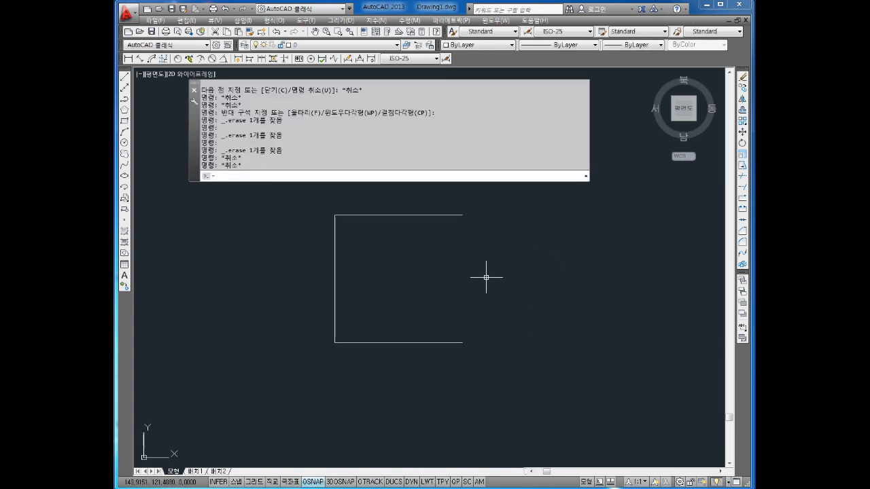
{"action": "key", "text": "Return"}
{"action": "type", "text": "u"}
{"action": "key", "text": "Return"}
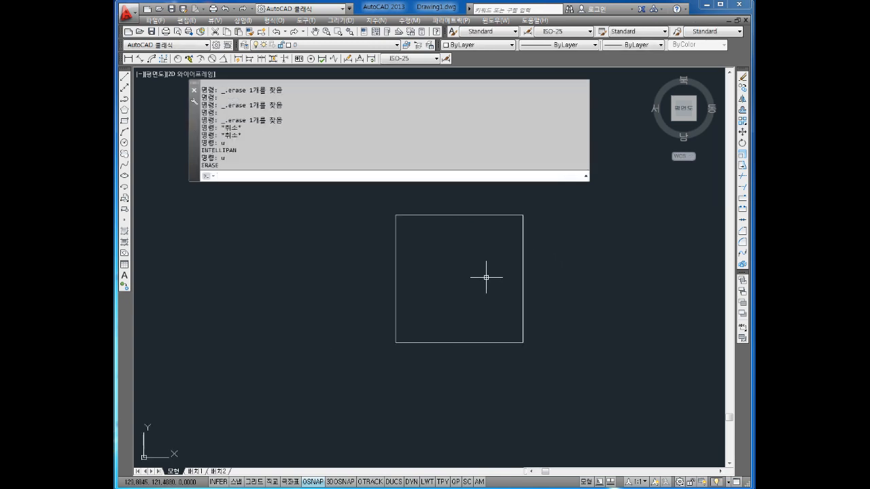
{"action": "key", "text": "Escape"}
{"action": "key", "text": "Escape"}
- Draw a spacer line from the square's lower-right corner to @6,0 and end the command
{"action": "middle_click_drag", "start_coordinate": [552, 313], "coordinate": [487, 310]}
{"action": "key", "text": "Escape"}
{"action": "key", "text": "Escape"}
{"action": "key", "text": "Escape"}
{"action": "type", "text": "l"}
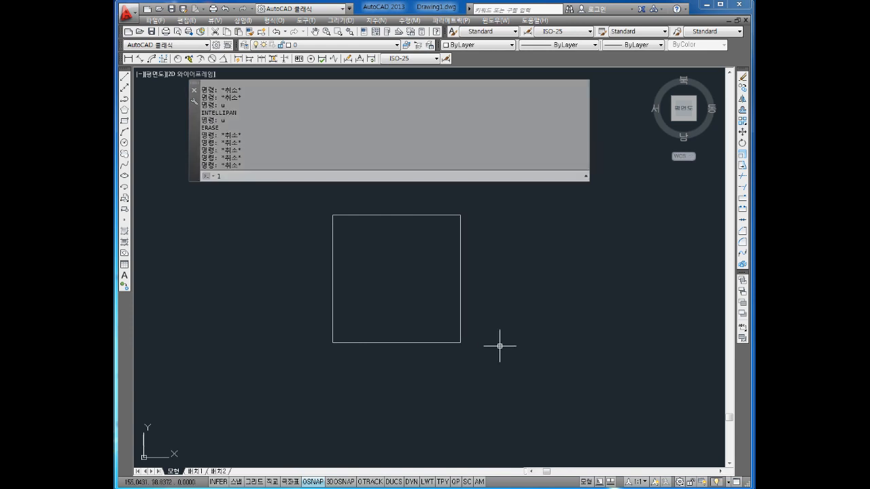
{"action": "key", "text": "Return"}
{"action": "left_click", "coordinate": [461, 344]}
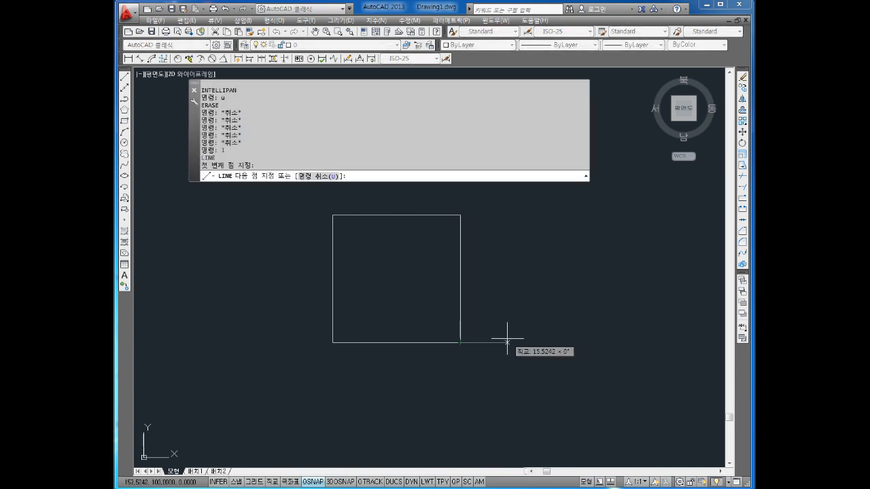
{"action": "type", "text": "@6,0"}
{"action": "key", "text": "Return"}
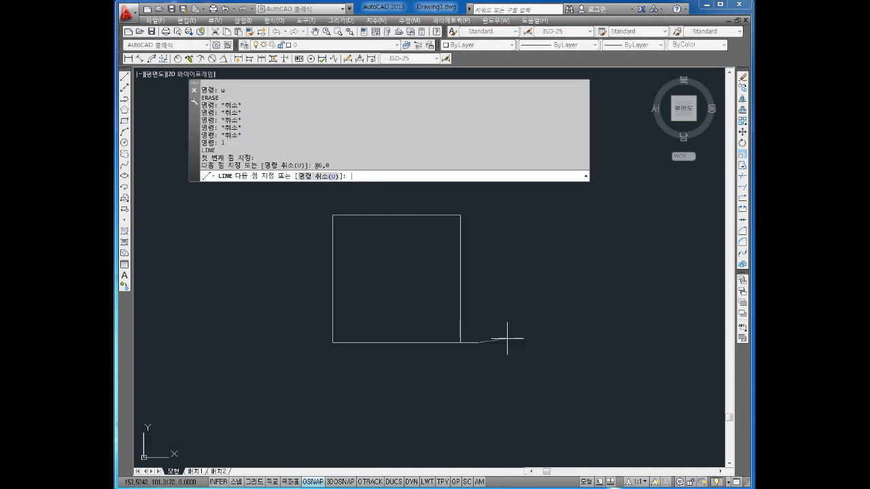
{"action": "key", "text": "Escape"}
{"action": "key", "text": "Escape"}
{"action": "key", "text": "Escape"}
{"action": "key", "text": "Escape"}
{"action": "type", "text": "l"}
{"action": "key", "text": "Return"}
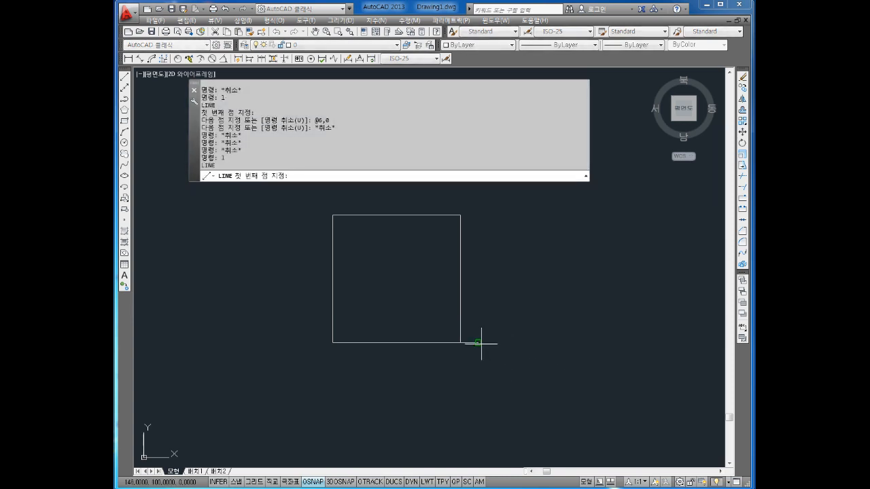
{"action": "left_click", "coordinate": [479, 343]}
{"action": "middle_click_drag", "start_coordinate": [578, 338], "coordinate": [499, 333]}
{"action": "type", "text": "@"}
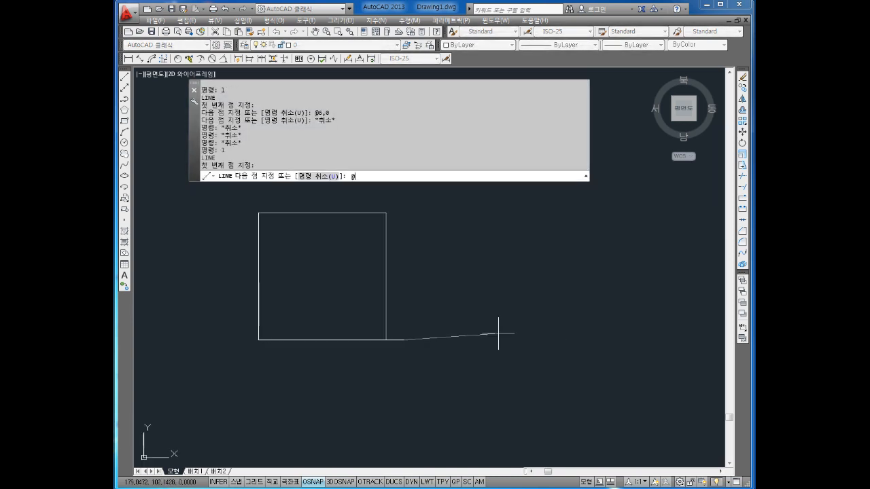
{"action": "type", "text": "42,0"}
{"action": "key", "text": "Return"}
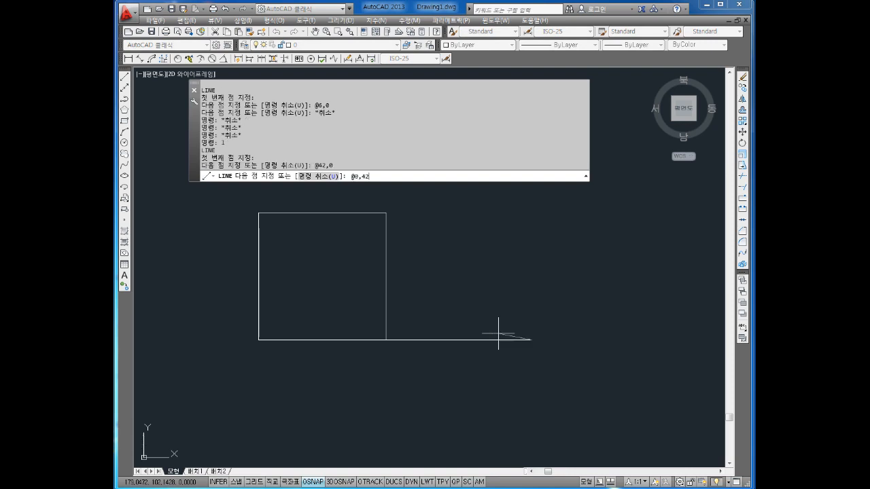
- Complete the second square through the relative points @0,42, @-42,0 and @0,-42, ending the command
{"action": "type", "text": "@0,42"}
{"action": "key", "text": "Return"}
{"action": "type", "text": "@-4"}
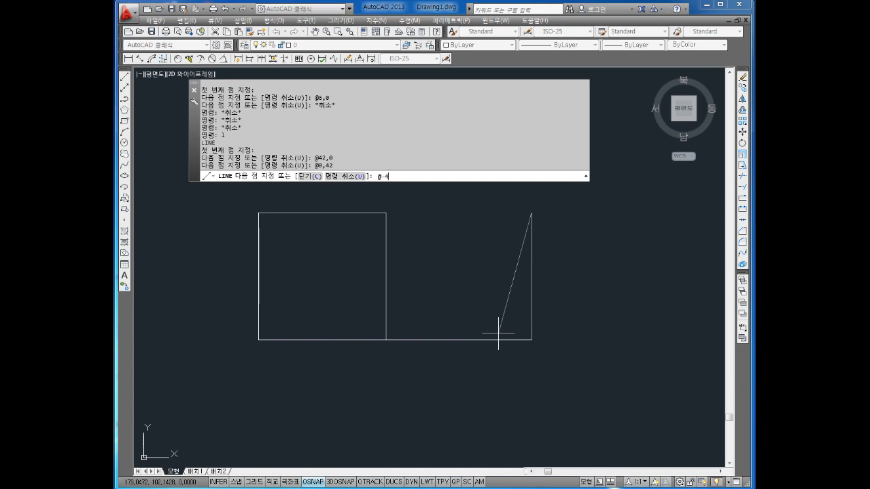
{"action": "type", "text": "2,0"}
{"action": "key", "text": "Return"}
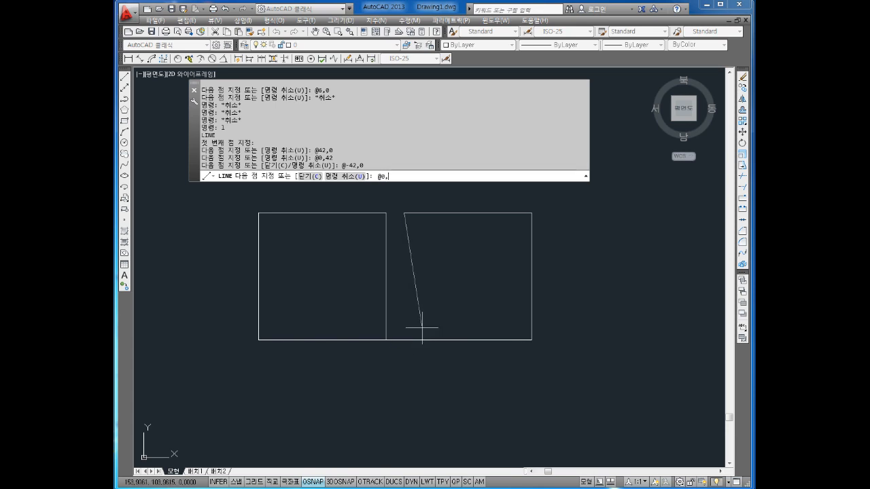
{"action": "type", "text": "@0,-42"}
{"action": "key", "text": "Return"}
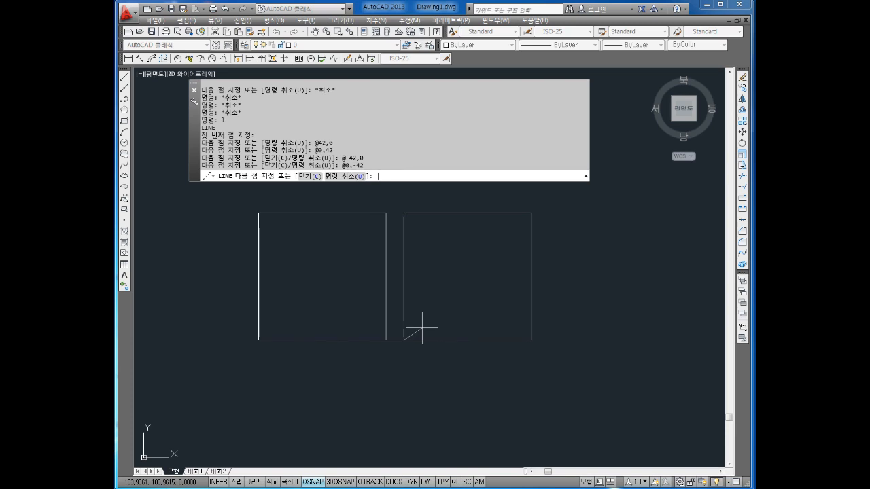
{"action": "key", "text": "Escape"}
{"action": "key", "text": "Escape"}
{"action": "key", "text": "Escape"}
{"action": "key", "text": "Escape"}
{"action": "key", "text": "Escape"}
{"action": "key", "text": "Escape"}
{"action": "key", "text": "Escape"}
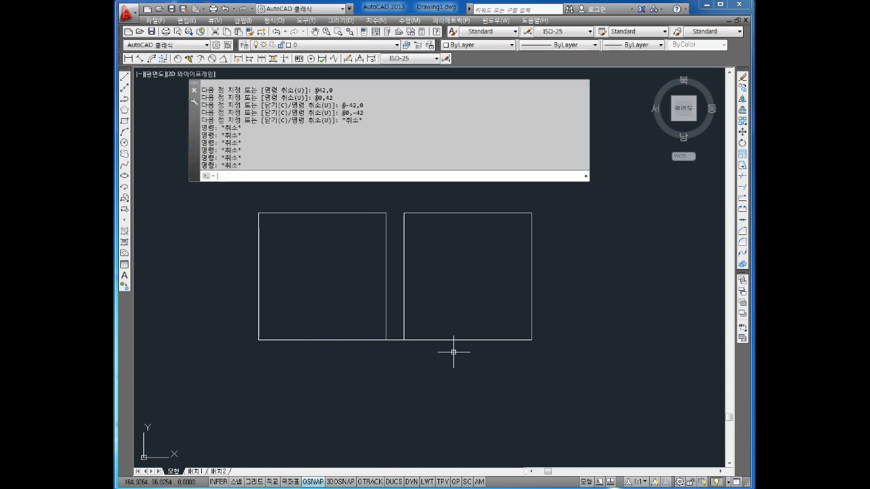
- Erase the short spacer line between the bottom corners of the two squares
{"action": "scroll", "coordinate": [385, 336], "scroll_direction": "up", "scroll_amount": 5}
{"action": "key", "text": "Escape"}
{"action": "left_click", "coordinate": [434, 332]}
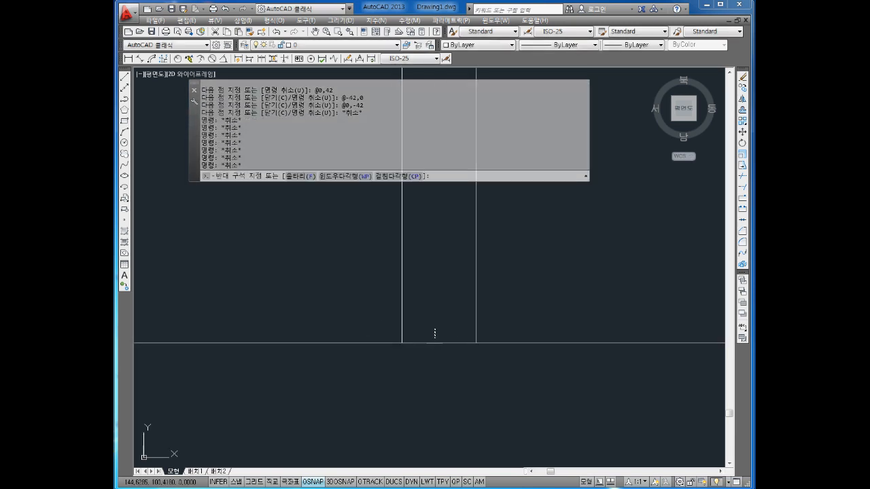
{"action": "left_click", "coordinate": [420, 372]}
{"action": "key", "text": "Delete"}
{"action": "scroll", "coordinate": [421, 371], "scroll_direction": "down", "scroll_amount": 5}
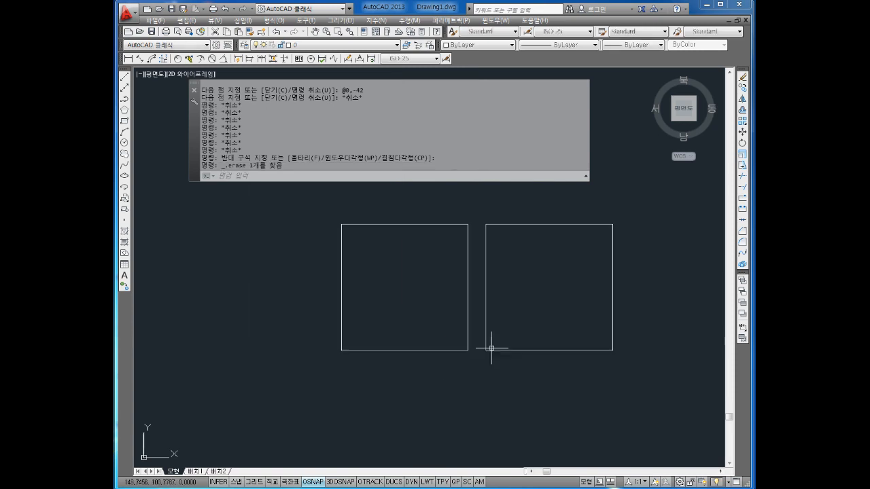
{"action": "key", "text": "Escape"}
{"action": "key", "text": "Escape"}
{"action": "key", "text": "Escape"}
{"action": "key", "text": "Escape"}
{"action": "key", "text": "Escape"}
{"action": "key", "text": "Escape"}
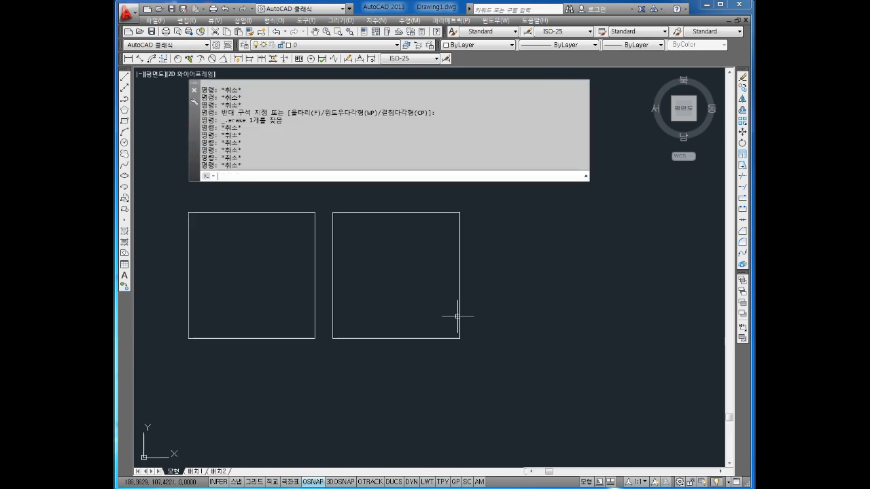
{"action": "type", "text": "l"}
{"action": "key", "text": "Return"}
{"action": "left_click", "coordinate": [460, 338]}
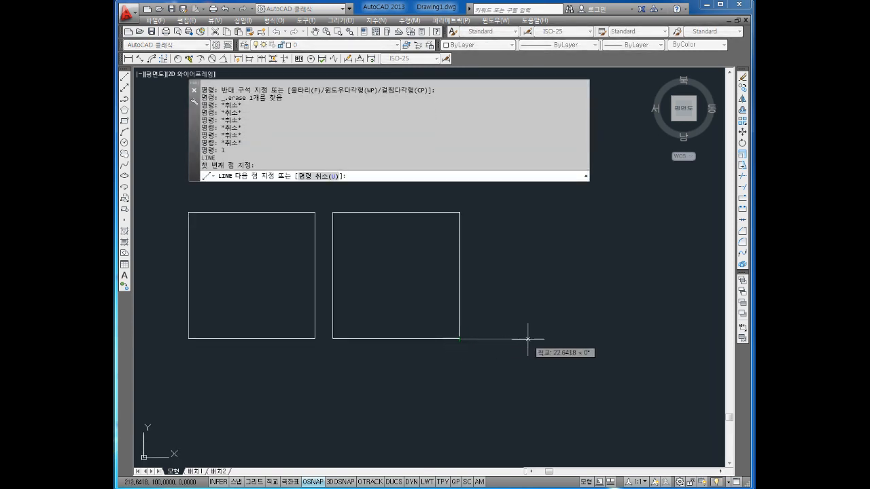
{"action": "type", "text": "@6,0"}
{"action": "key", "text": "Return"}
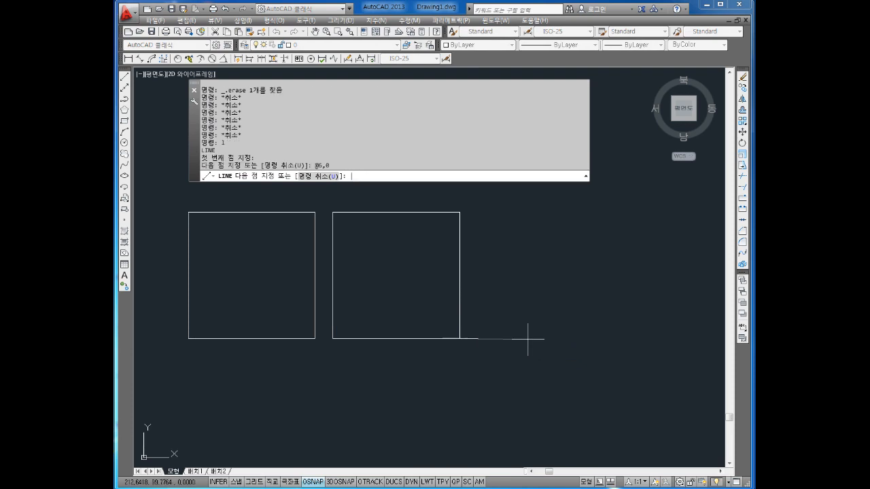
{"action": "type", "text": "@4"}
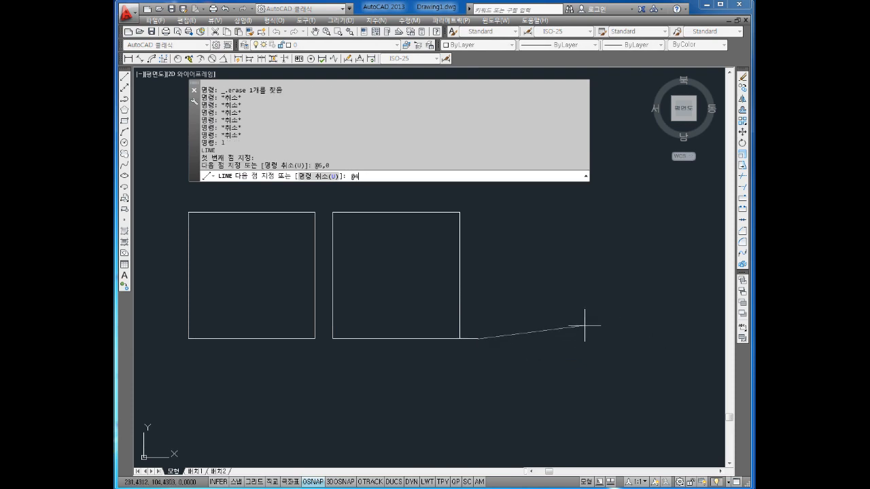
{"action": "type", "text": "2,0"}
{"action": "key", "text": "Return"}
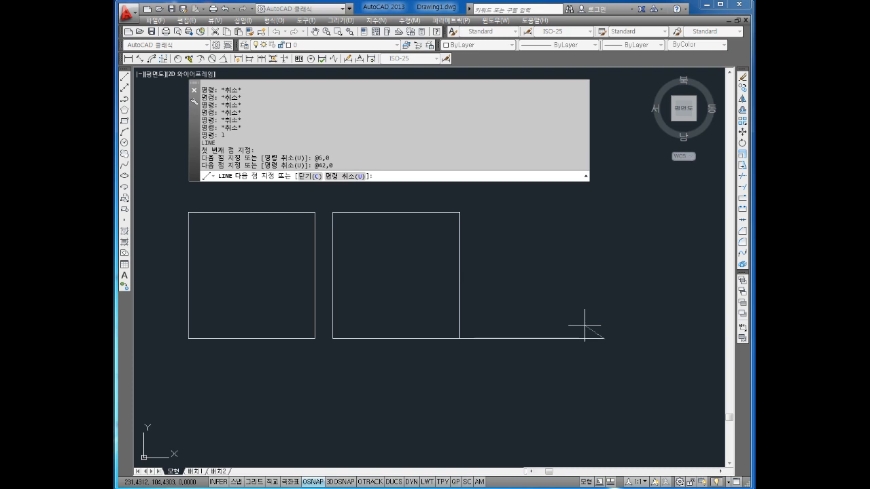
- Complete the third square through the relative points @0,42, @-42,0 and @0,-42, ending the command
{"action": "type", "text": "@0,42"}
{"action": "key", "text": "Return"}
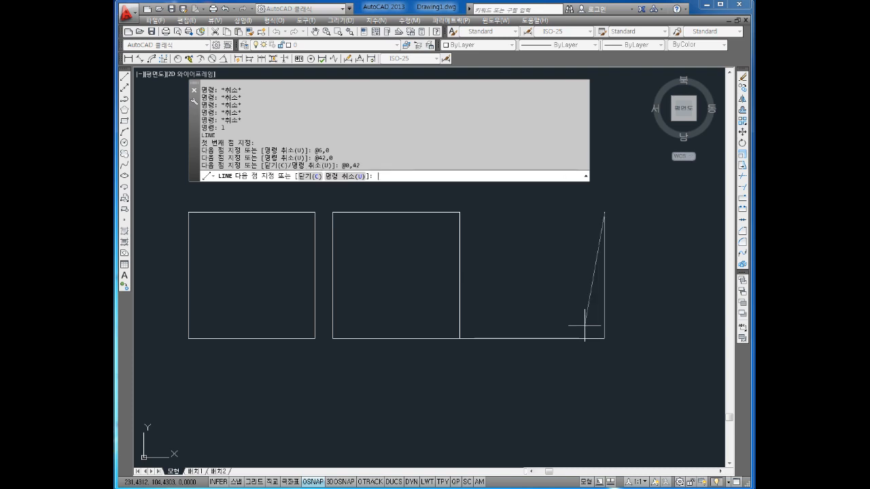
{"action": "type", "text": "@-42,0"}
{"action": "key", "text": "Return"}
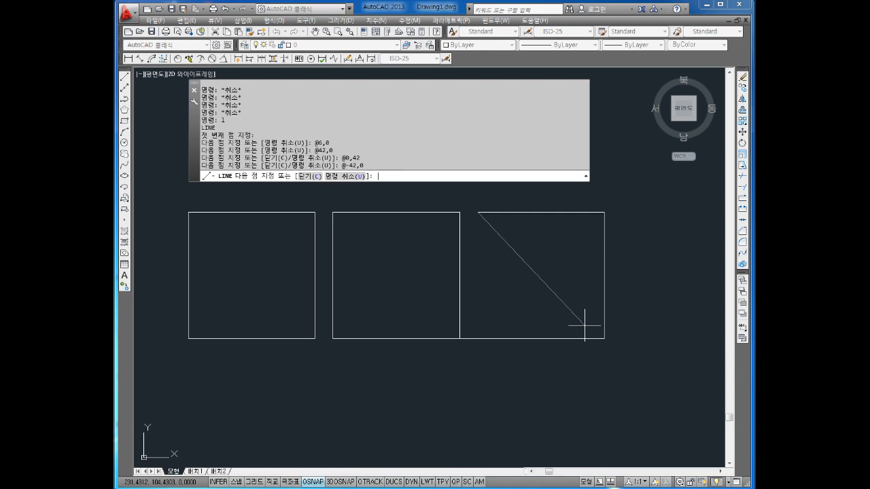
{"action": "type", "text": "@0,42"}
{"action": "key", "text": "BackSpace"}
{"action": "key", "text": "BackSpace"}
{"action": "type", "text": "-42"}
{"action": "key", "text": "Return"}
{"action": "key", "text": "Escape"}
{"action": "key", "text": "Escape"}
{"action": "key", "text": "Escape"}
- Erase the short spacer line between the second and third squares
{"action": "scroll", "coordinate": [485, 361], "scroll_direction": "up", "scroll_amount": 4}
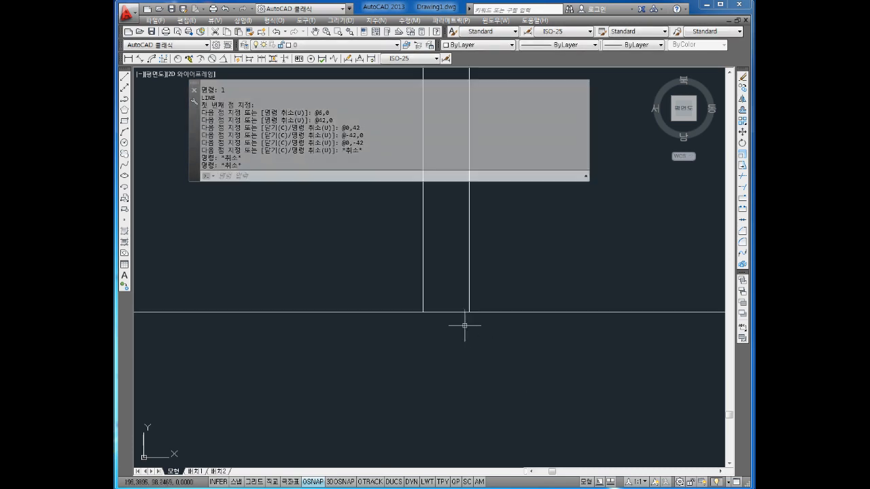
{"action": "left_click", "coordinate": [462, 312]}
{"action": "key", "text": "Delete"}
{"action": "scroll", "coordinate": [448, 340], "scroll_direction": "down", "scroll_amount": 8}
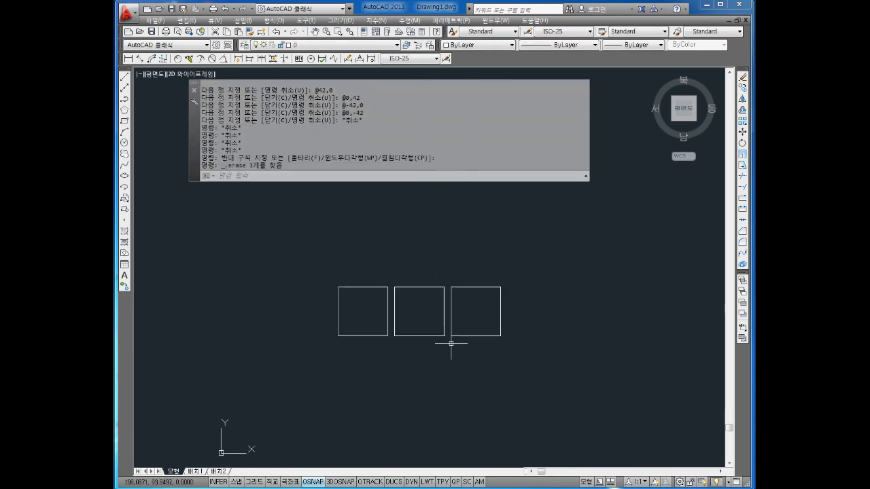
{"action": "middle_click_drag", "start_coordinate": [449, 342], "coordinate": [451, 324]}
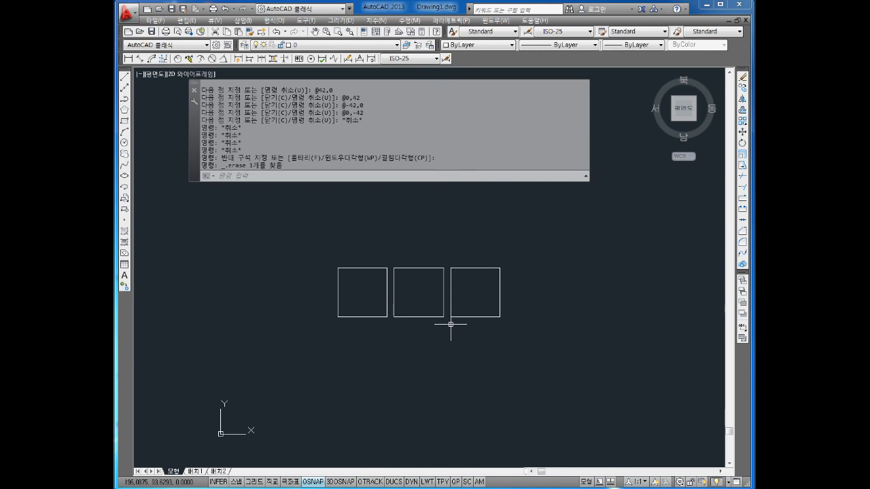
{"action": "key", "text": "Escape"}
{"action": "key", "text": "Escape"}
{"action": "key", "text": "Escape"}
{"action": "key", "text": "Escape"}
{"action": "key", "text": "Escape"}
{"action": "key", "text": "Escape"}
{"action": "key", "text": "Escape"}
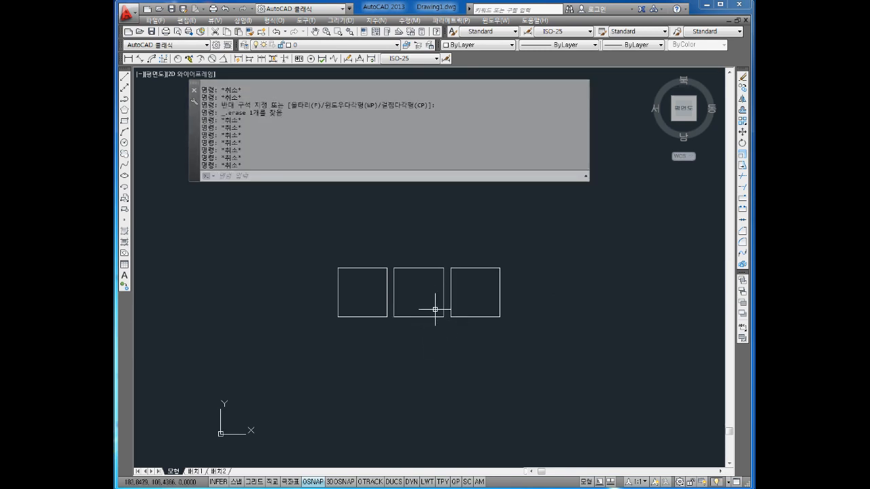
{"action": "middle_click_drag", "start_coordinate": [435, 305], "coordinate": [432, 327]}
{"action": "key", "text": "Escape"}
{"action": "key", "text": "Escape"}
{"action": "key", "text": "Escape"}
{"action": "type", "text": "l"}
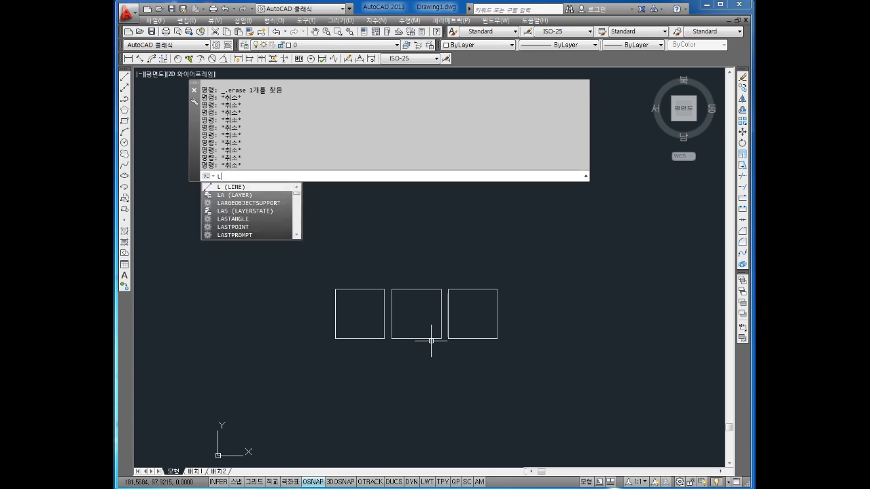
{"action": "key", "text": "Return"}
{"action": "type", "text": "200,"}
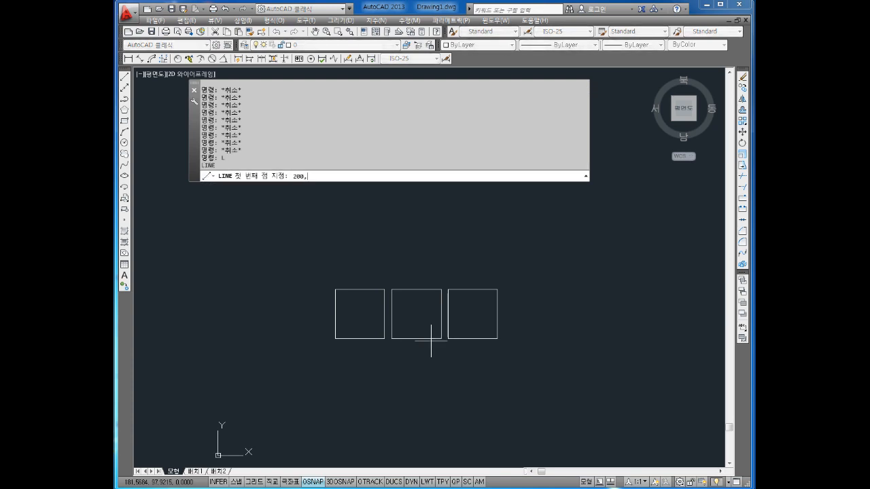
{"action": "type", "text": "25000"}
{"action": "key", "text": "Return"}
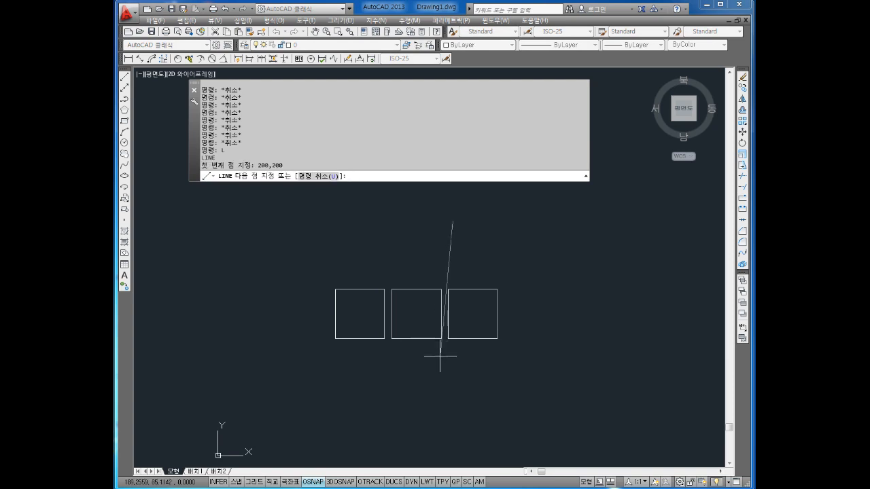
{"action": "scroll", "coordinate": [490, 229], "scroll_direction": "down", "scroll_amount": 2}
{"action": "middle_click_drag", "start_coordinate": [540, 206], "coordinate": [443, 226]}
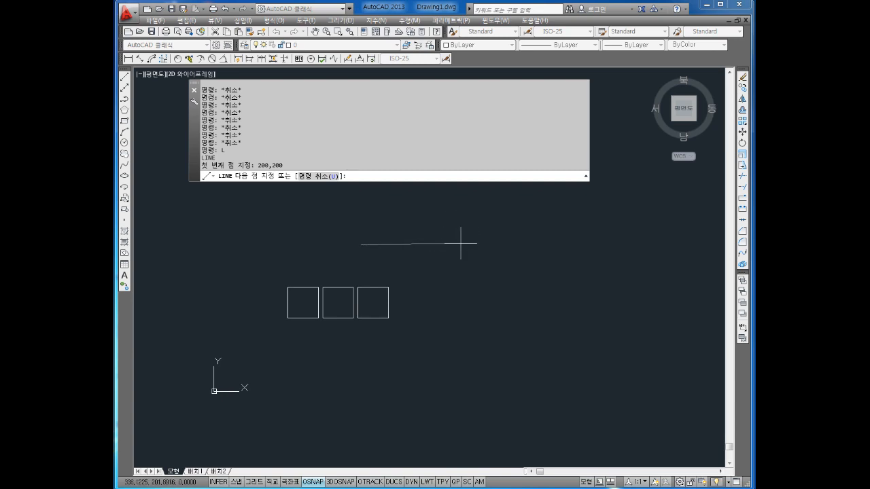
{"action": "type", "text": "@15,0"}
{"action": "key", "text": "Return"}
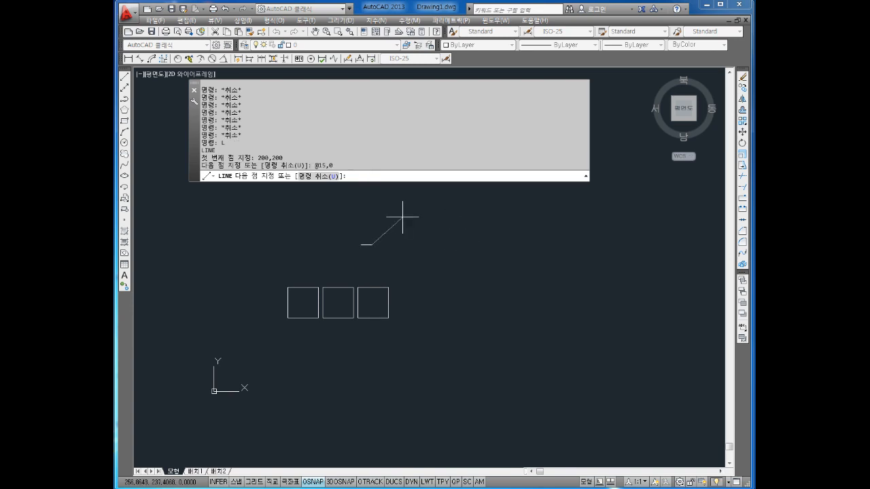
- Continue the outline with a right side to @0,42 and a top side to @-42,0
{"action": "type", "text": "@42,0"}
{"action": "key", "text": "BackSpace"}
{"action": "key", "text": "BackSpace"}
{"action": "key", "text": "BackSpace"}
{"action": "key", "text": "Return"}
{"action": "scroll", "coordinate": [370, 215], "scroll_direction": "up", "scroll_amount": 4}
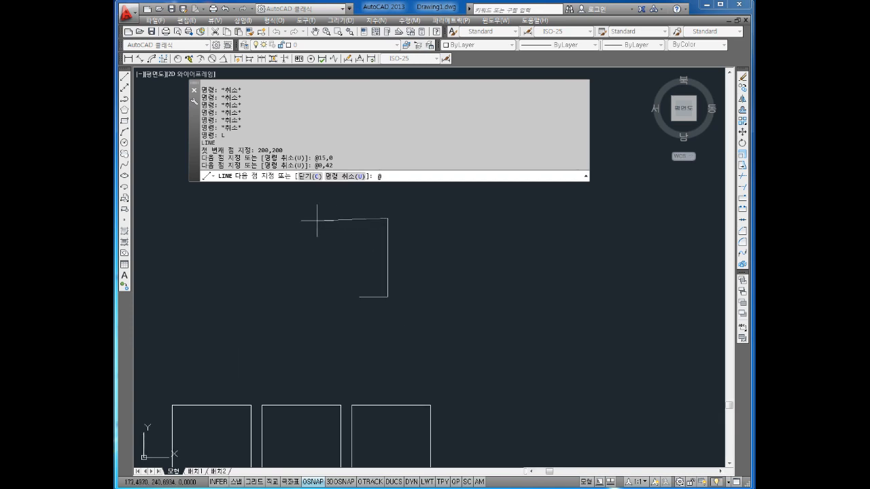
{"action": "type", "text": "@-42,0"}
{"action": "key", "text": "Return"}
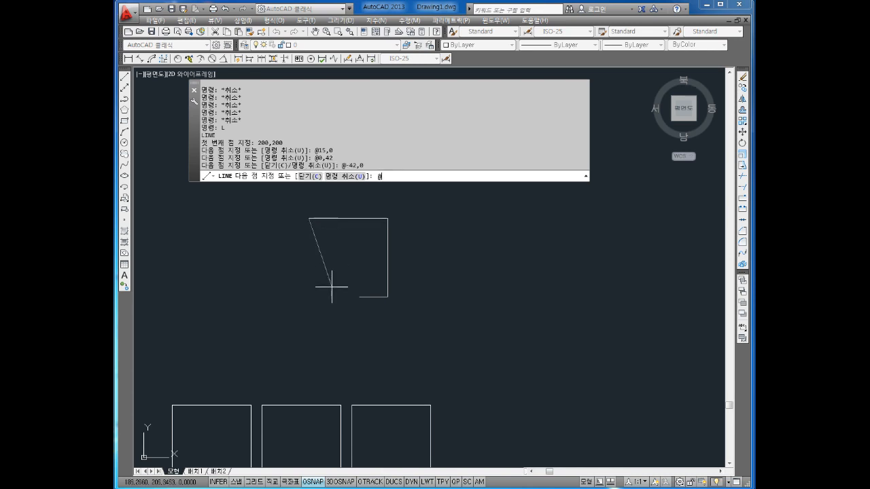
{"action": "type", "text": "@0,-15"}
{"action": "key", "text": "Return"}
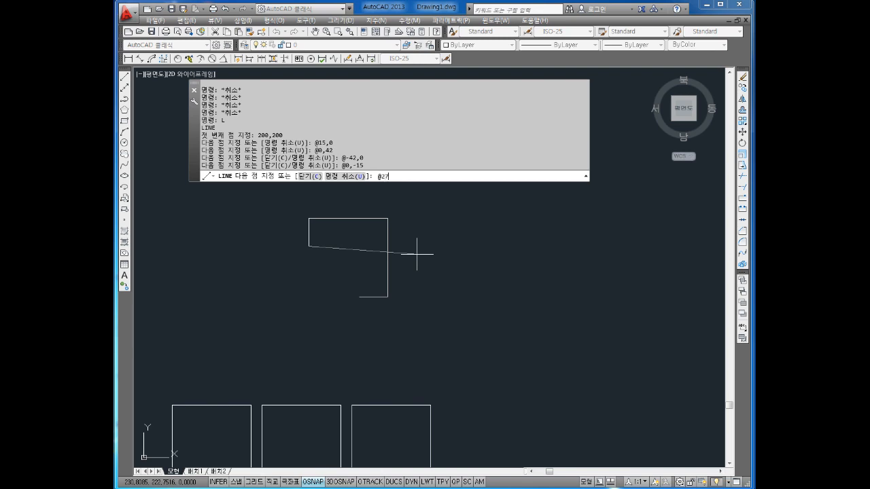
{"action": "type", "text": ",0"}
{"action": "key", "text": "Return"}
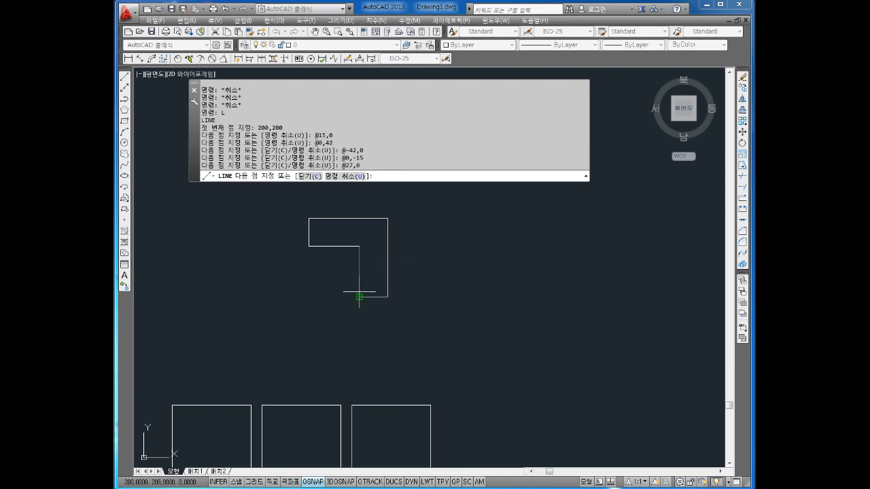
{"action": "type", "text": "@0,-27"}
{"action": "key", "text": "Return"}
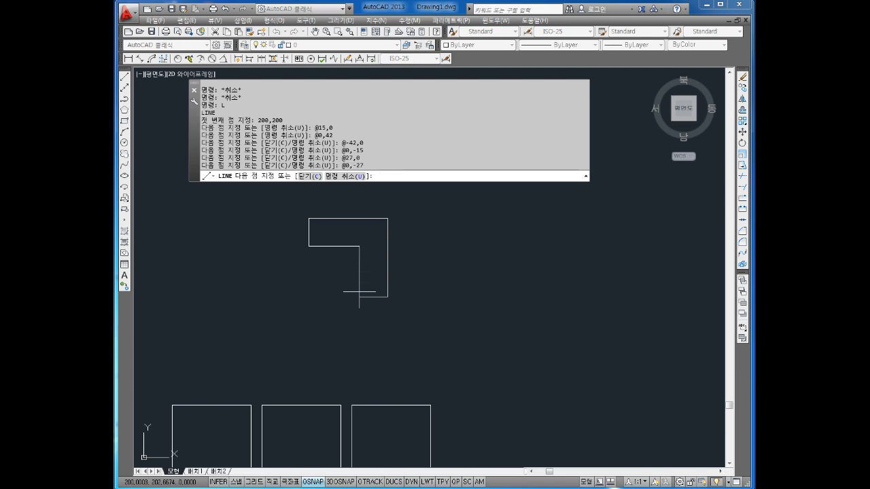
{"action": "key", "text": "Escape"}
{"action": "key", "text": "Escape"}
{"action": "key", "text": "Escape"}
{"action": "key", "text": "Escape"}
{"action": "key", "text": "Escape"}
{"action": "key", "text": "Escape"}
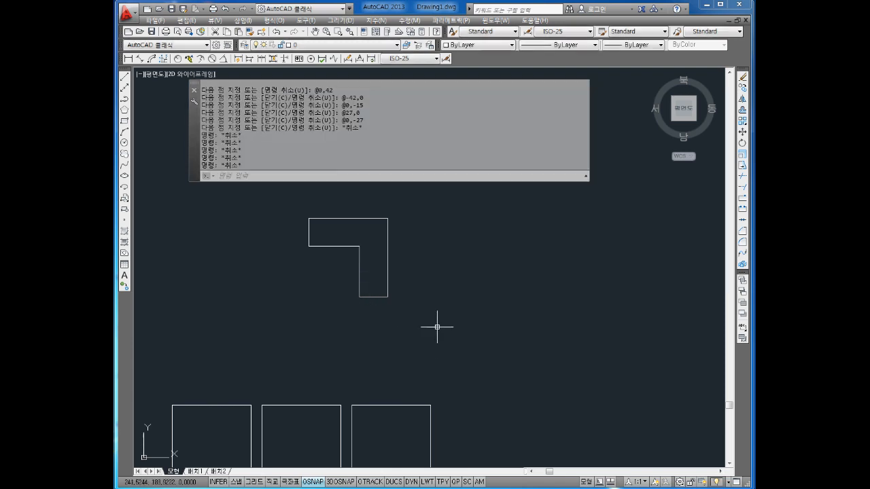
{"action": "type", "text": "l"}
{"action": "key", "text": "Return"}
{"action": "left_click", "coordinate": [387, 297]}
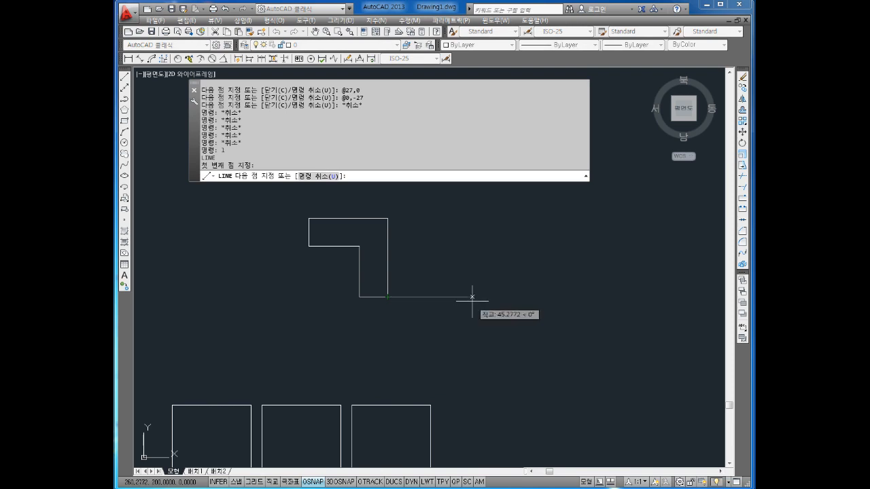
{"action": "type", "text": "@20"}
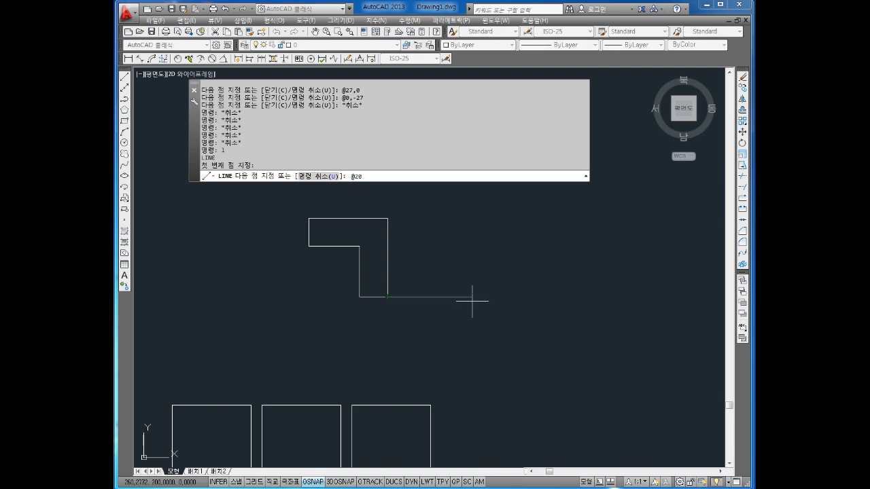
{"action": "type", "text": ",0"}
{"action": "key", "text": "Return"}
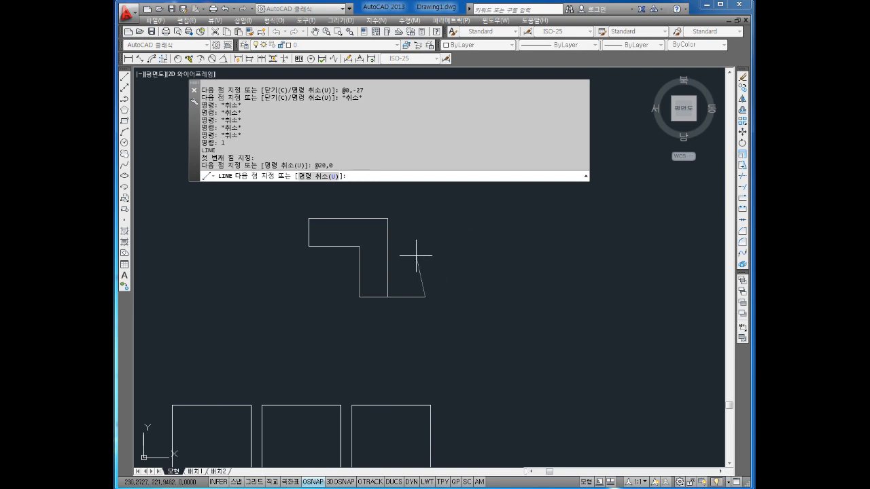
{"action": "type", "text": "@42,0"}
{"action": "key", "text": "Return"}
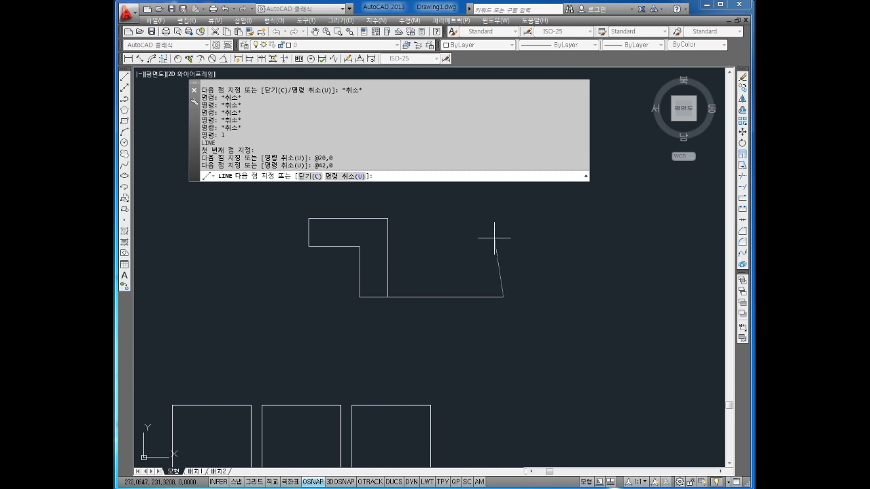
{"action": "type", "text": "@0,15"}
{"action": "key", "text": "Return"}
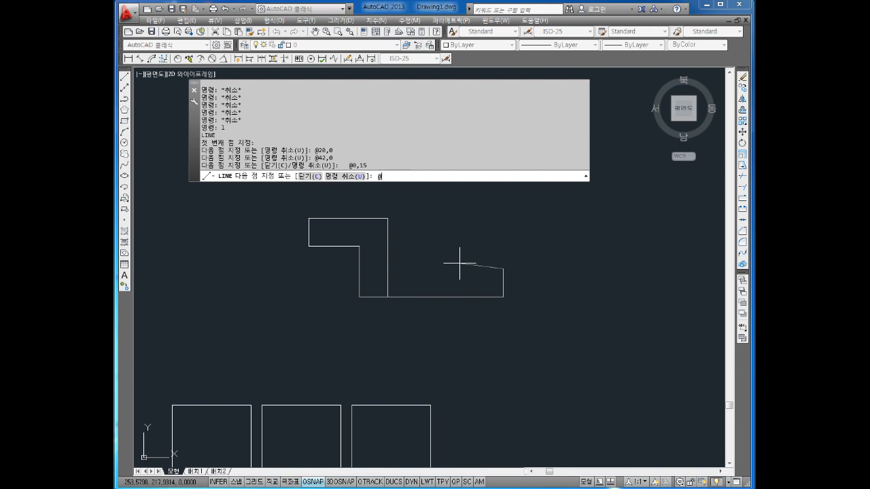
{"action": "type", "text": "@-527"}
{"action": "key", "text": "BackSpace"}
{"action": "key", "text": "BackSpace"}
{"action": "key", "text": "Return"}
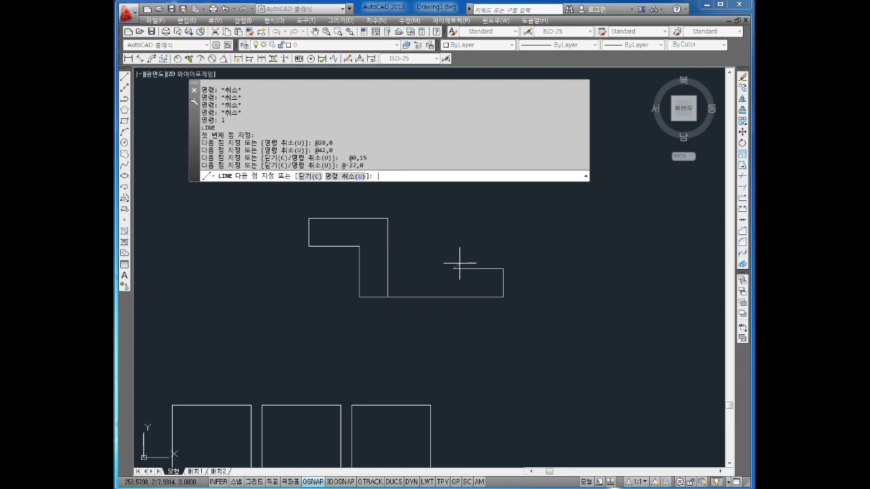
- Complete the second L-shaped outline through @0,27, @-15,0 and @0,-42, and end the Line command
{"action": "type", "text": "@0,27"}
{"action": "key", "text": "Return"}
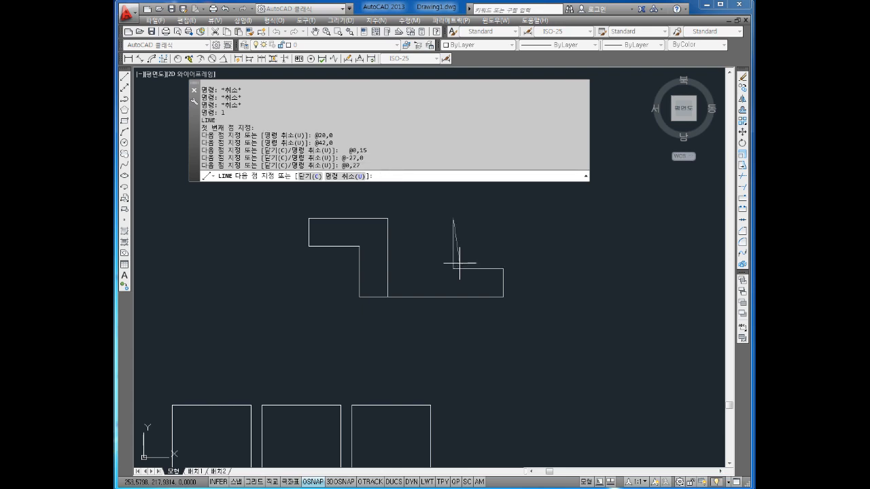
{"action": "type", "text": "@-15,0"}
{"action": "key", "text": "Return"}
{"action": "type", "text": "@"}
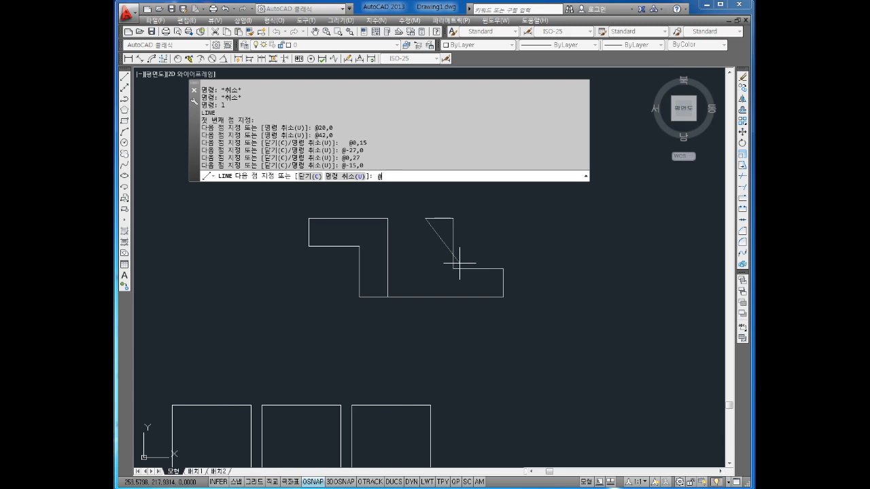
{"action": "type", "text": "0,-42"}
{"action": "key", "text": "Return"}
{"action": "key", "text": "Escape"}
{"action": "key", "text": "Escape"}
{"action": "key", "text": "Escape"}
- Erase the spacer line connecting the two L-shaped outlines
{"action": "left_click", "coordinate": [431, 311]}
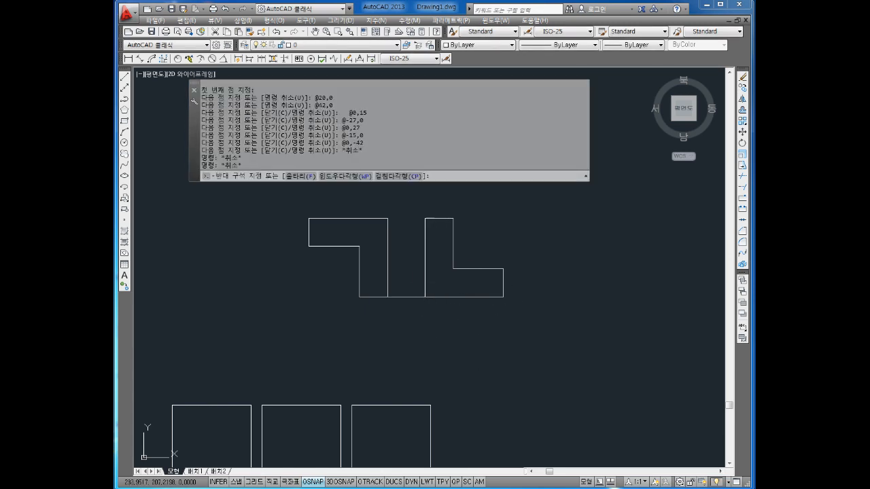
{"action": "left_click", "coordinate": [408, 316]}
{"action": "key", "text": "Delete"}
{"action": "scroll", "coordinate": [411, 316], "scroll_direction": "down", "scroll_amount": 4}
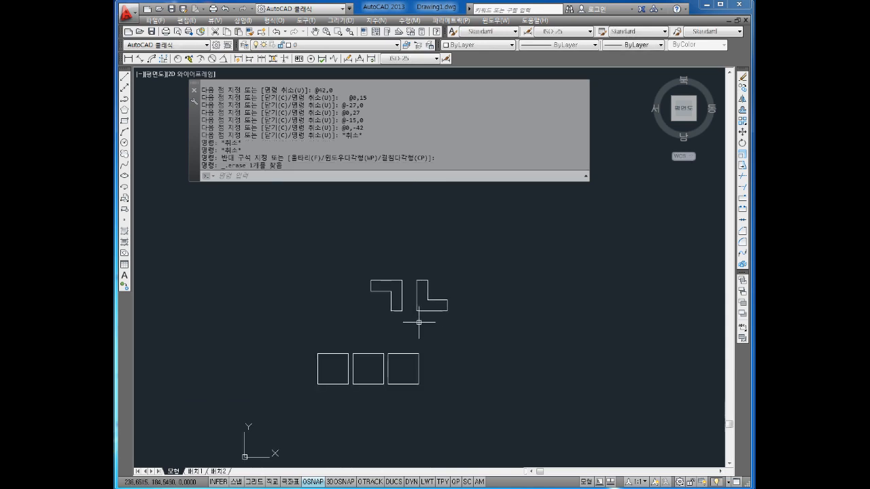
{"action": "scroll", "coordinate": [437, 305], "scroll_direction": "up", "scroll_amount": 2}
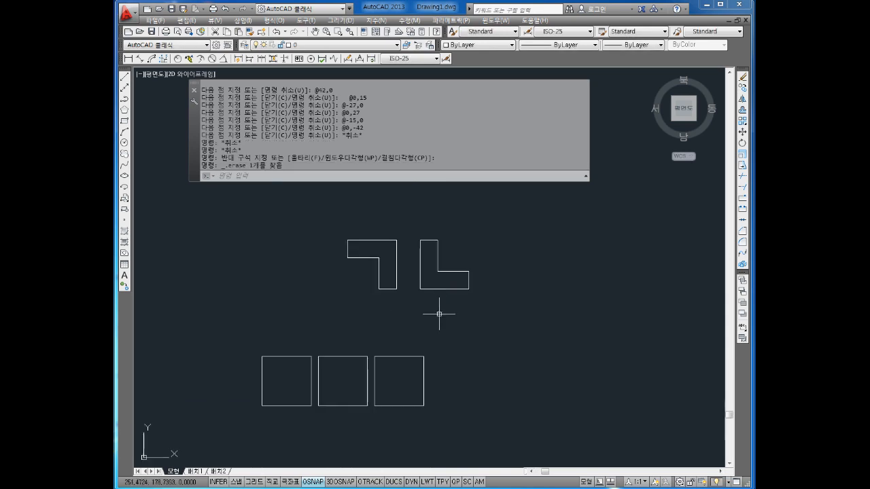
{"action": "key", "text": "Escape"}
{"action": "key", "text": "Escape"}
{"action": "key", "text": "Escape"}
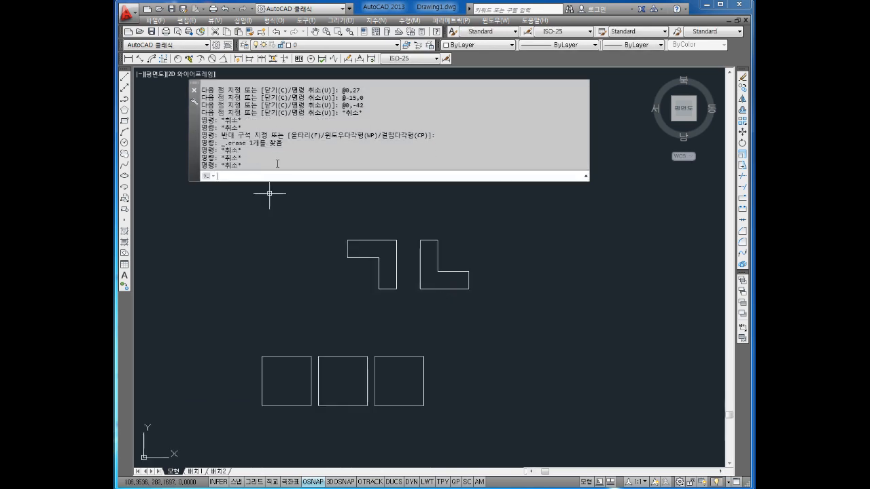
- Save the drawing on local disk D: under the file name 0416
{"action": "key", "text": "ctrl+s"}
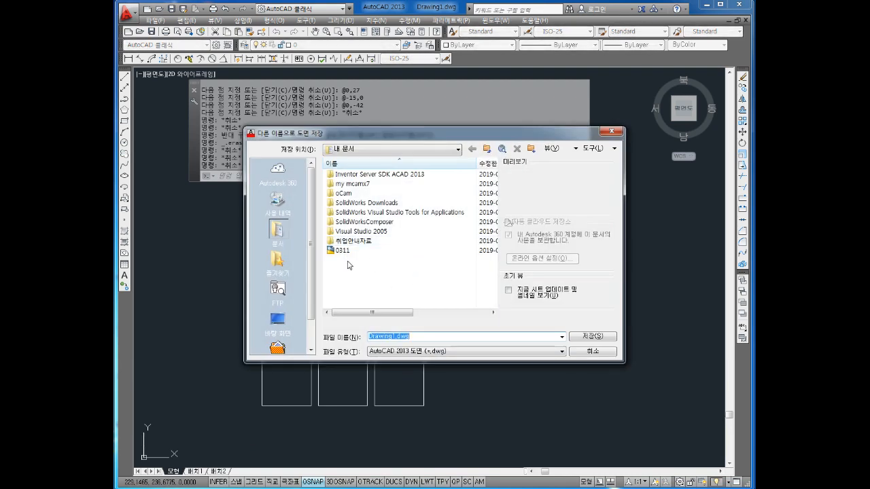
{"action": "left_click", "coordinate": [458, 155]}
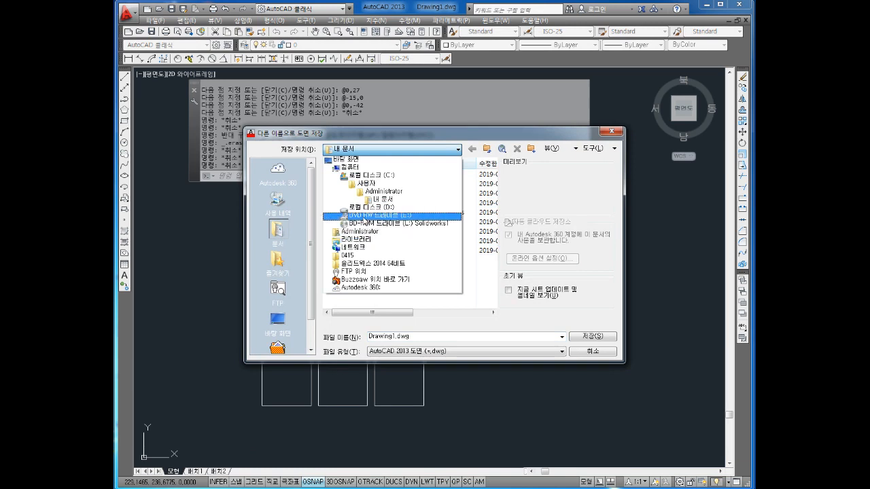
{"action": "left_click", "coordinate": [345, 159]}
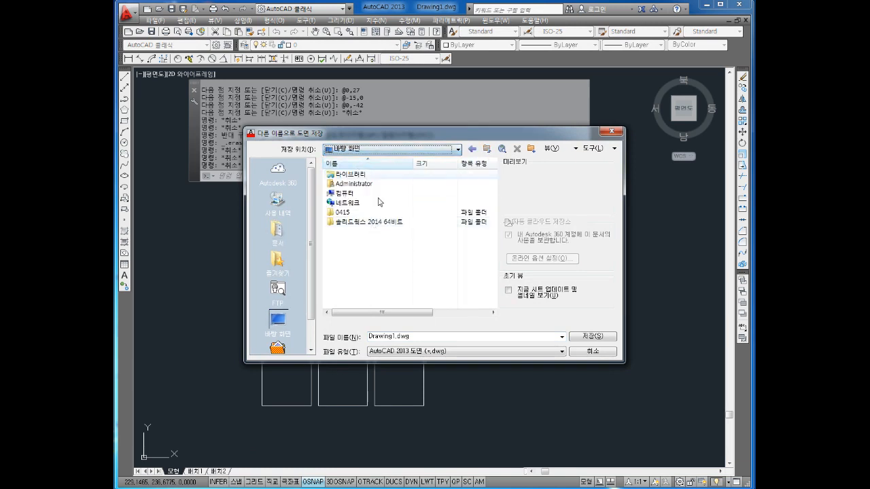
{"action": "left_click", "coordinate": [458, 149]}
{"action": "left_click", "coordinate": [386, 184]}
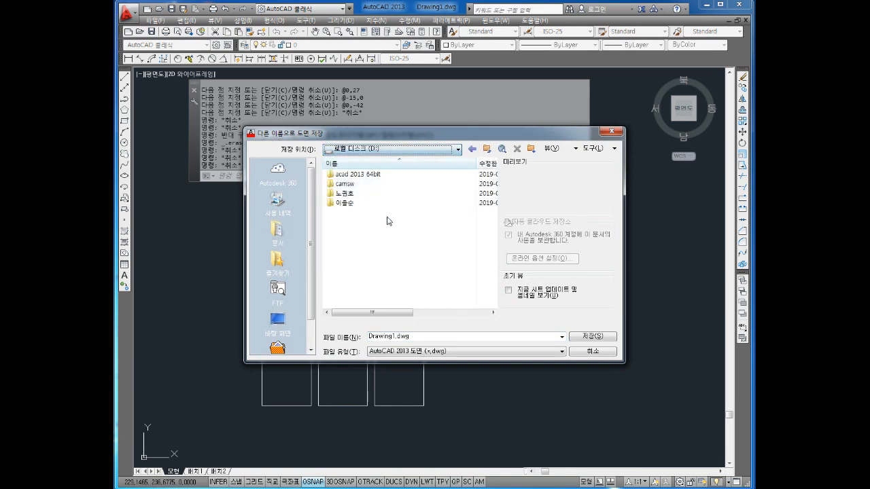
{"action": "left_click", "coordinate": [343, 194]}
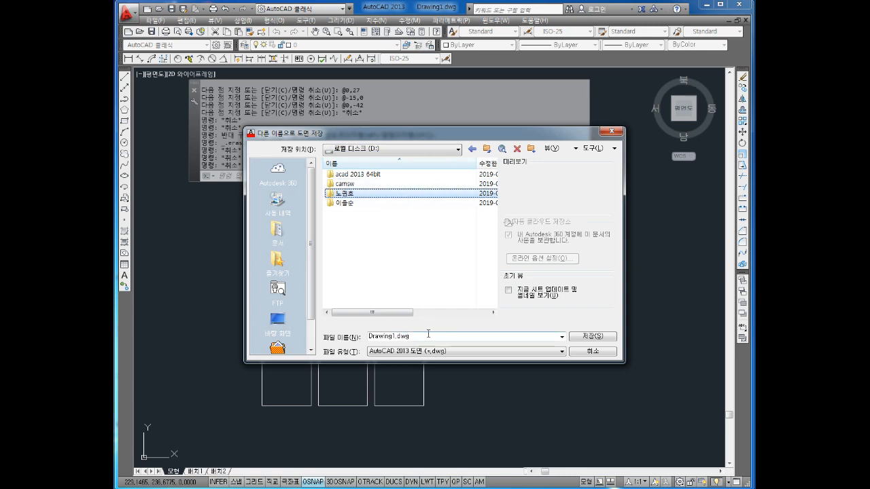
{"action": "double_click", "coordinate": [406, 333]}
{"action": "type", "text": "04"}
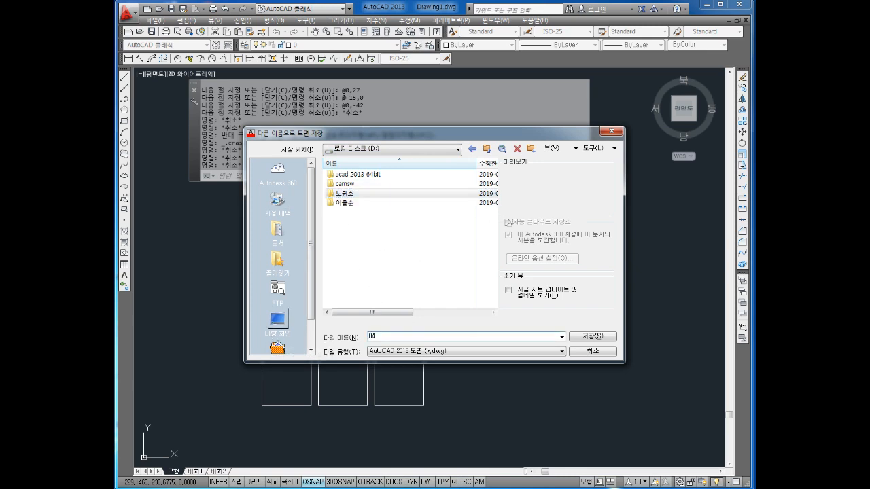
{"action": "type", "text": "16"}
{"action": "key", "text": "Return"}
{"action": "scroll", "coordinate": [414, 285], "scroll_direction": "down", "scroll_amount": 3}
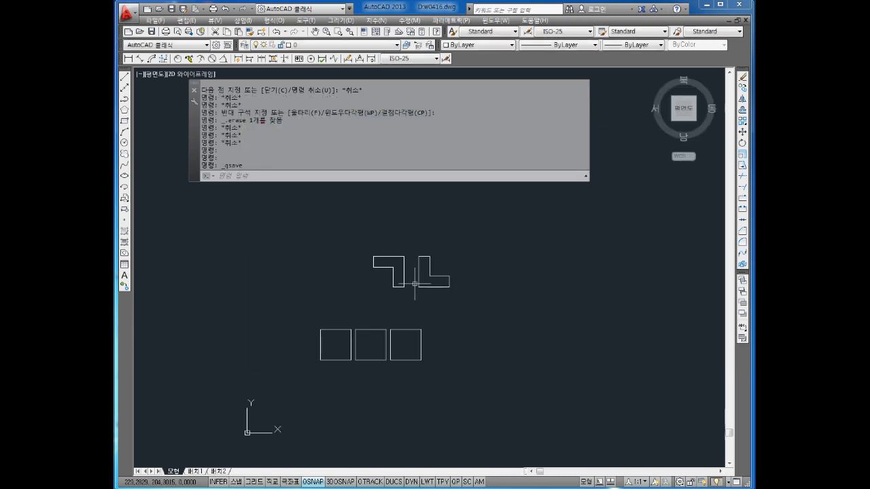
{"action": "key", "text": "Escape"}
{"action": "key", "text": "Escape"}
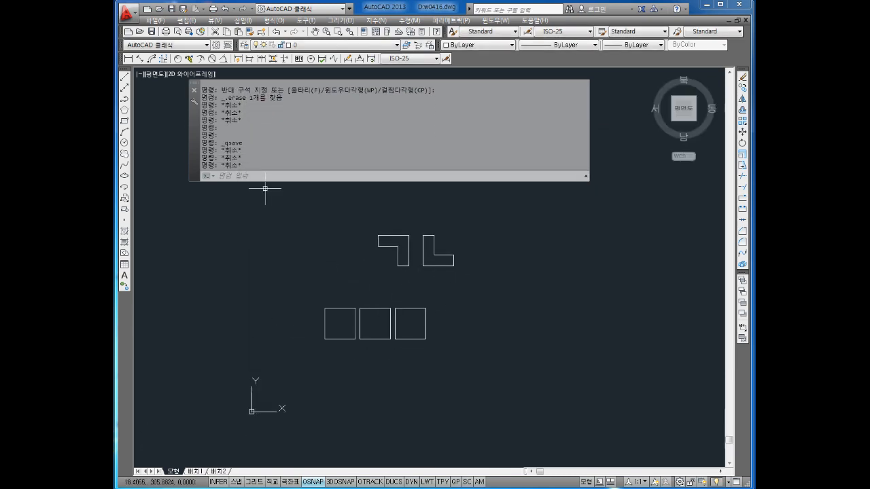
{"action": "left_click", "coordinate": [156, 21]}
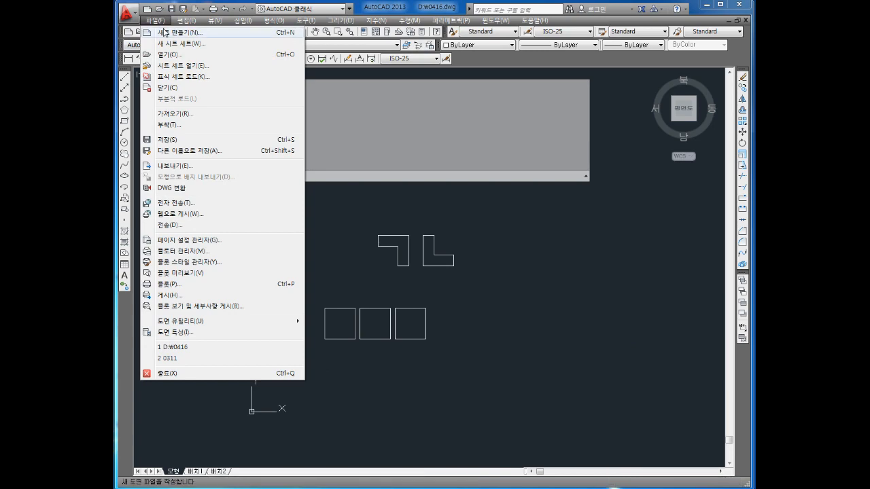
{"action": "left_click", "coordinate": [164, 32]}
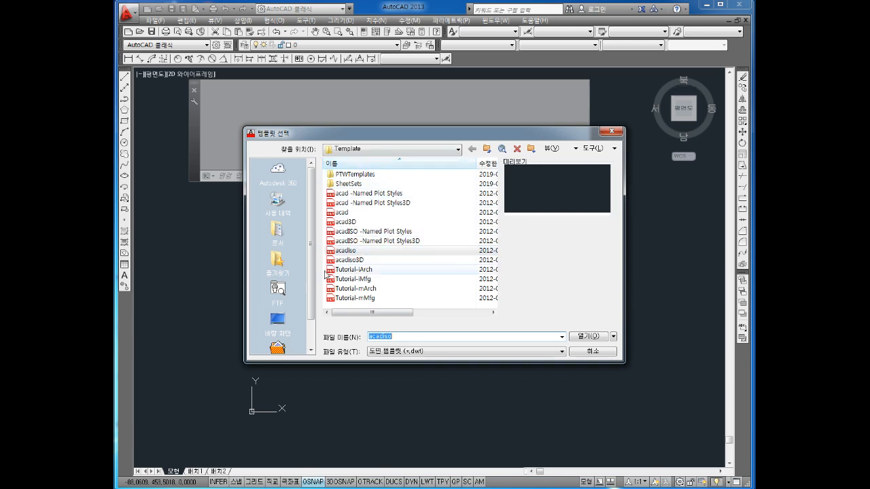
{"action": "left_click", "coordinate": [610, 130]}
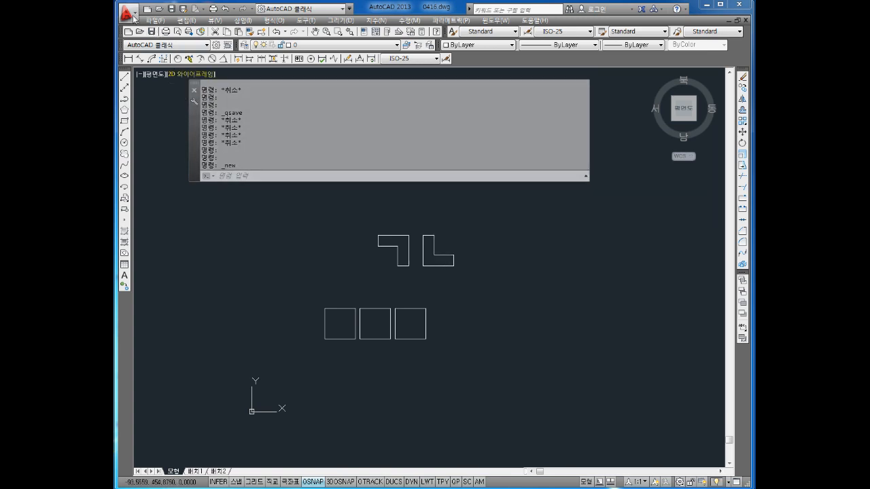
- Create a new drawing from the acadiso template
{"action": "left_click", "coordinate": [151, 23]}
{"action": "left_click", "coordinate": [178, 31]}
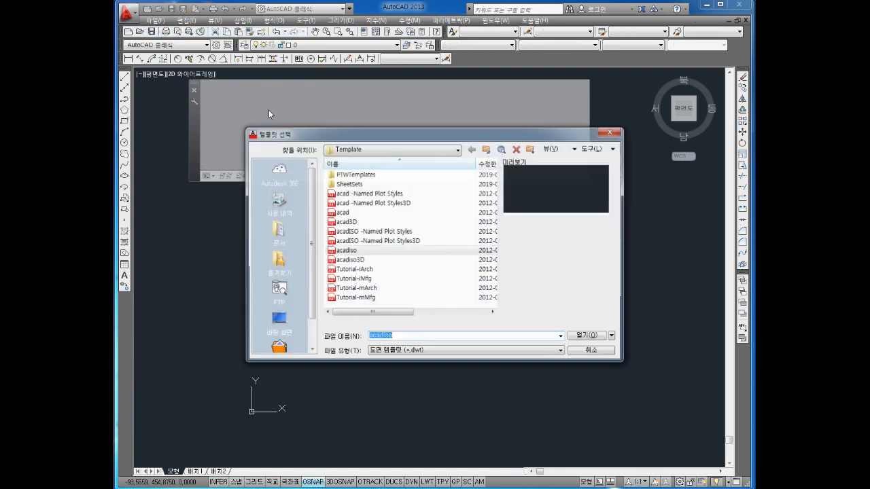
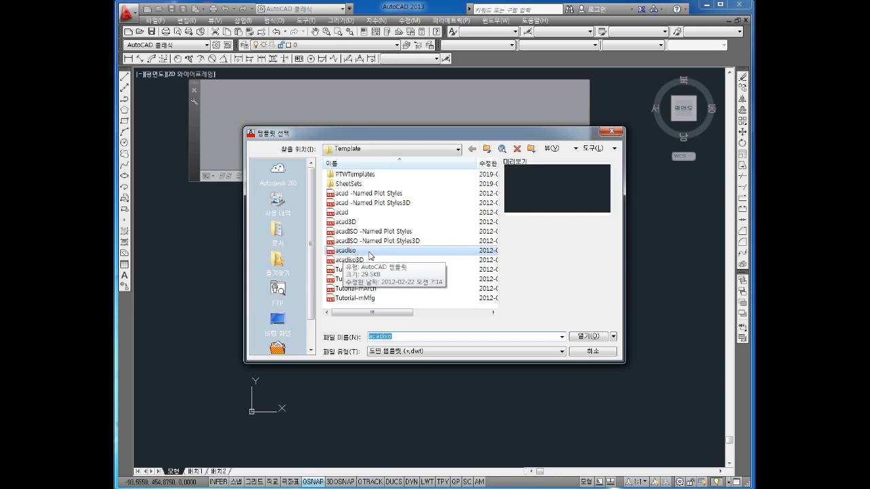
{"action": "left_click", "coordinate": [345, 252]}
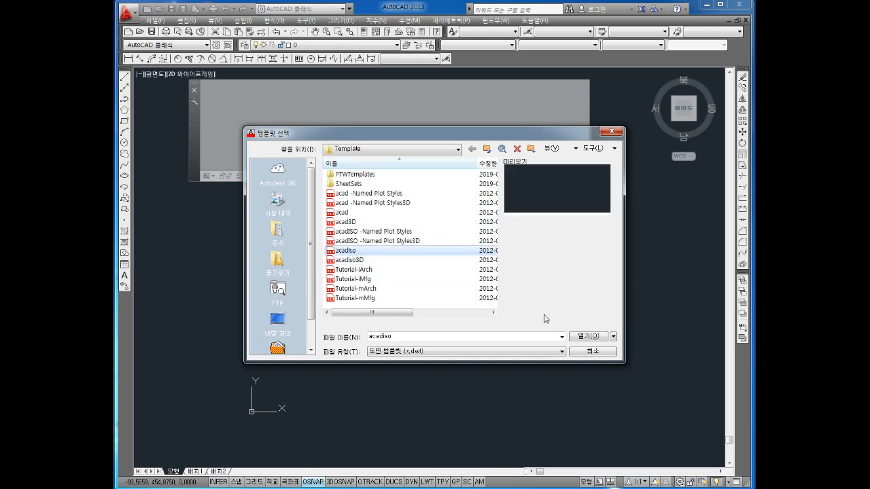
{"action": "left_click", "coordinate": [598, 337]}
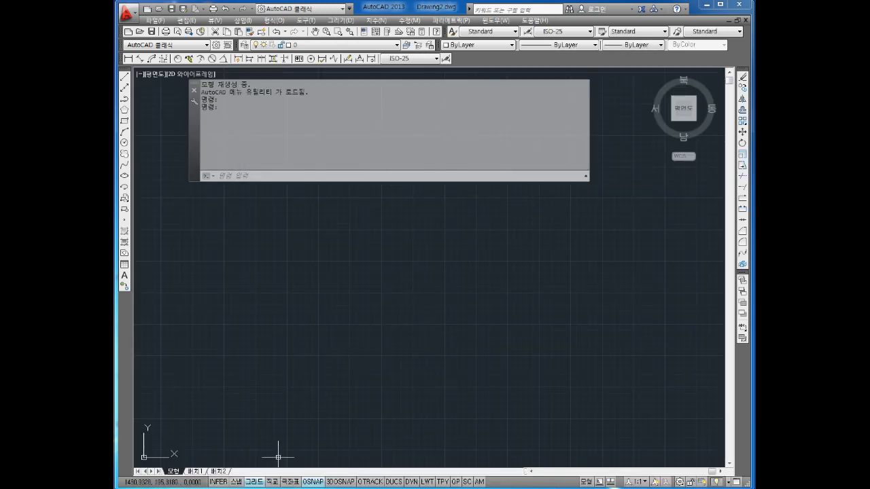
- Turn off the grid display in the new drawing and keep object snap switched on
{"action": "left_click", "coordinate": [253, 482]}
{"action": "left_click", "coordinate": [313, 482]}
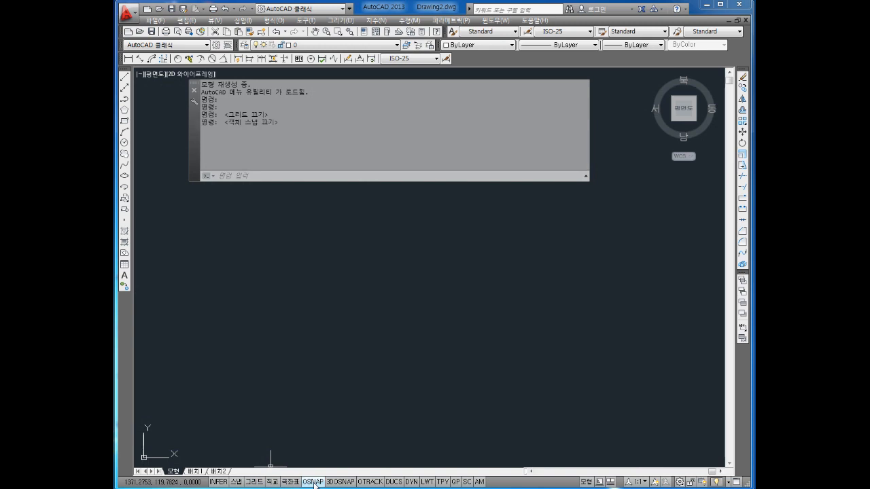
{"action": "left_click", "coordinate": [313, 482]}
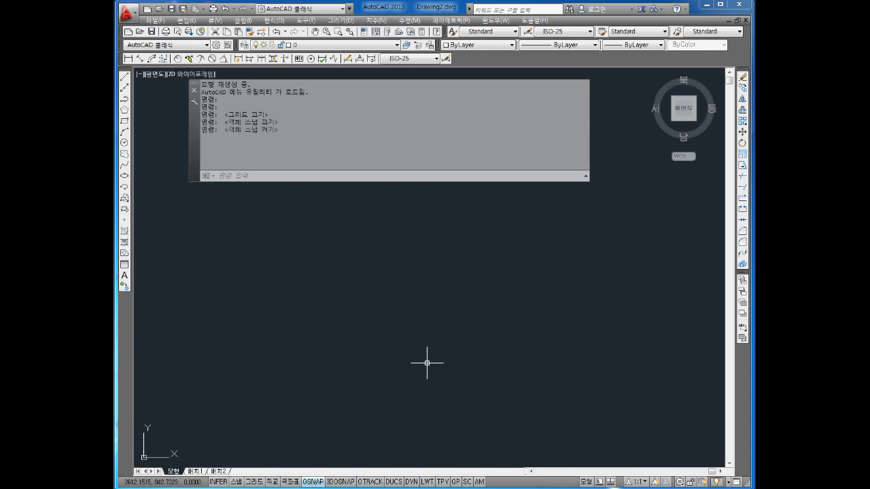
{"action": "scroll", "coordinate": [326, 282], "scroll_direction": "down", "scroll_amount": 1}
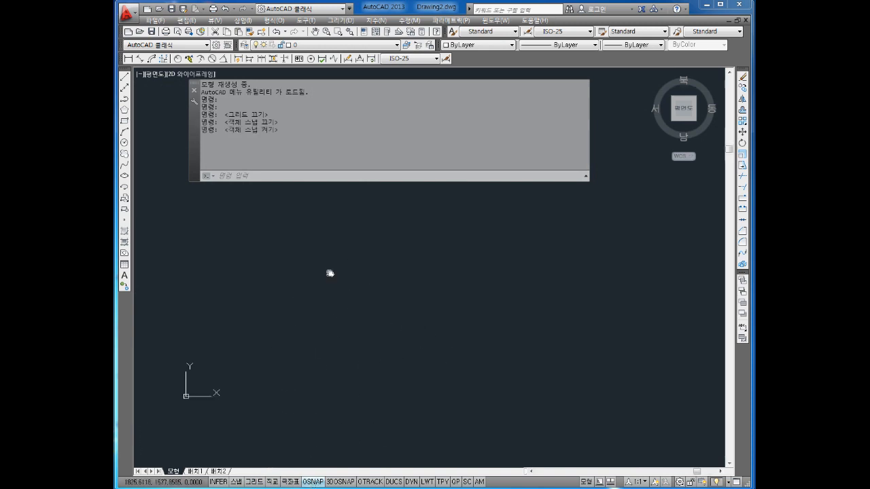
{"action": "key", "text": "Escape"}
{"action": "scroll", "coordinate": [340, 280], "scroll_direction": "down", "scroll_amount": 1}
{"action": "key", "text": "Escape"}
{"action": "key", "text": "Escape"}
{"action": "key", "text": "Escape"}
{"action": "key", "text": "Escape"}
{"action": "key", "text": "Escape"}
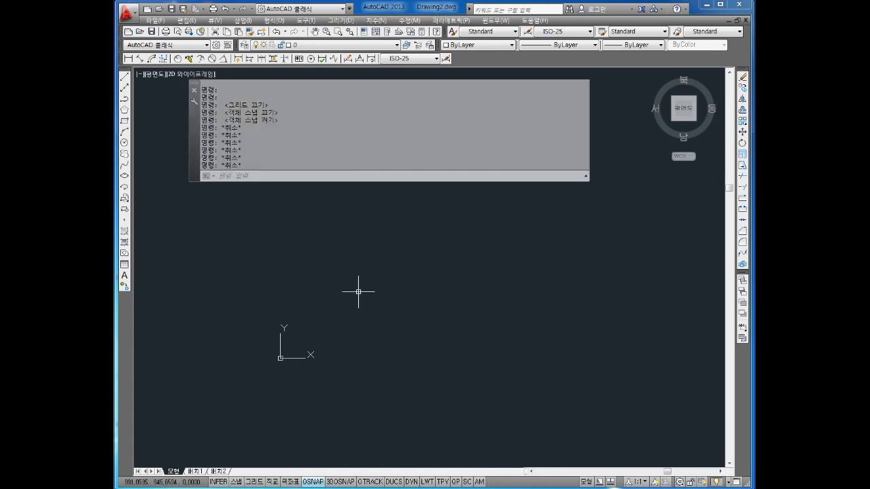
{"action": "key", "text": "Escape"}
{"action": "key", "text": "Escape"}
{"action": "key", "text": "Escape"}
{"action": "key", "text": "Escape"}
{"action": "key", "text": "Escape"}
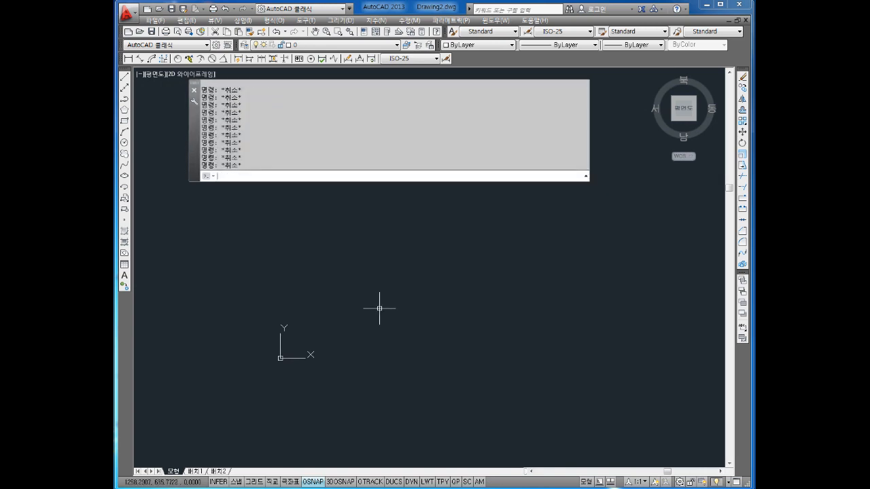
{"action": "key", "text": "Return"}
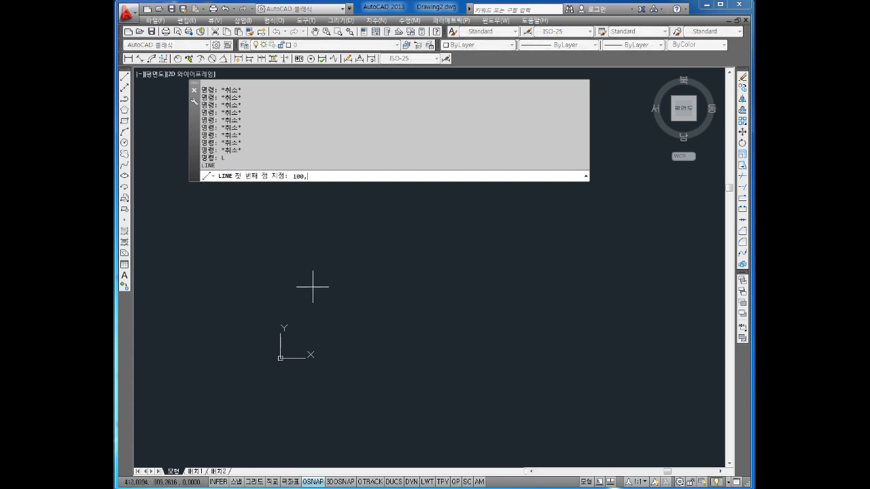
{"action": "key", "text": "Return"}
{"action": "scroll", "coordinate": [290, 359], "scroll_direction": "up", "scroll_amount": 5}
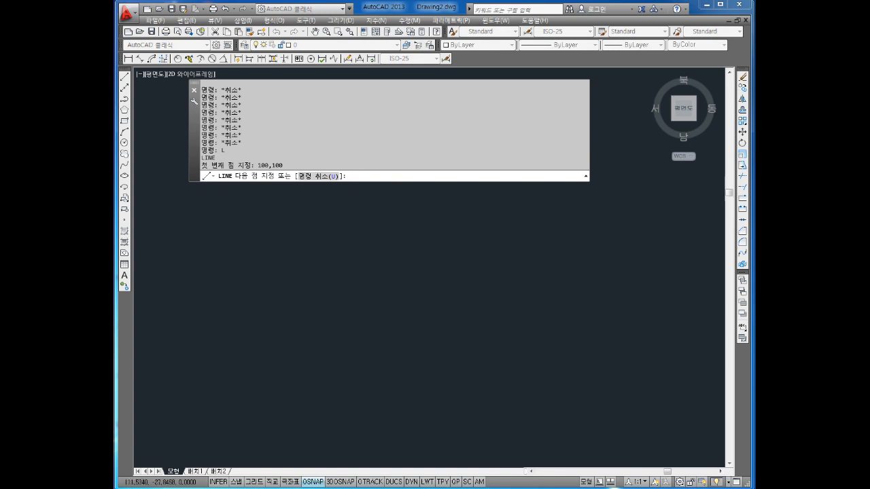
{"action": "middle_click_drag", "start_coordinate": [269, 318], "coordinate": [325, 340]}
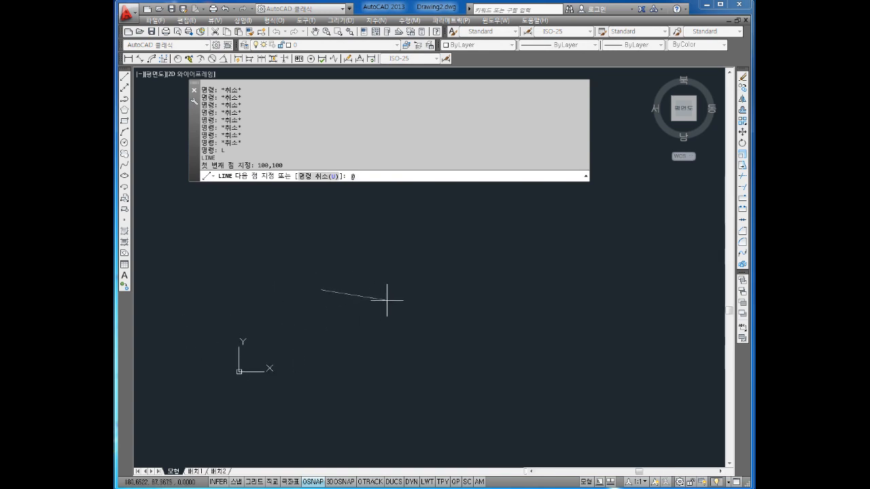
{"action": "key", "text": "Return"}
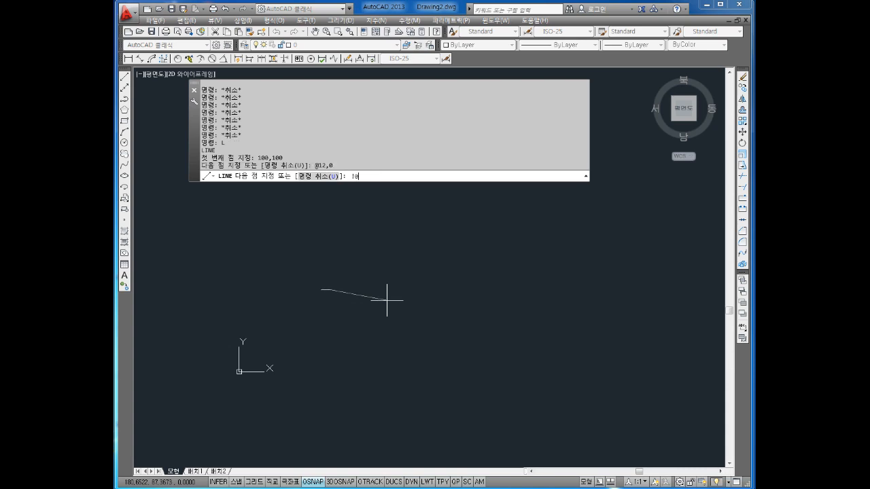
{"action": "key", "text": "Return"}
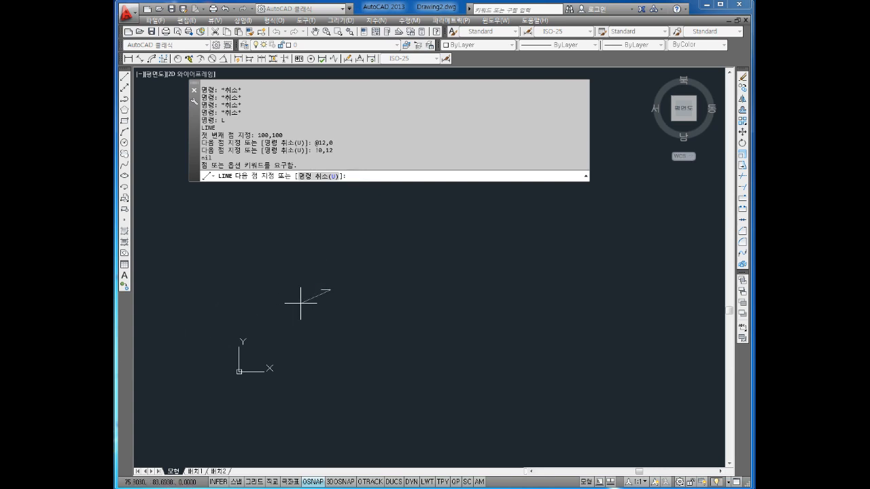
{"action": "type", "text": "@0,12"}
{"action": "key", "text": "Return"}
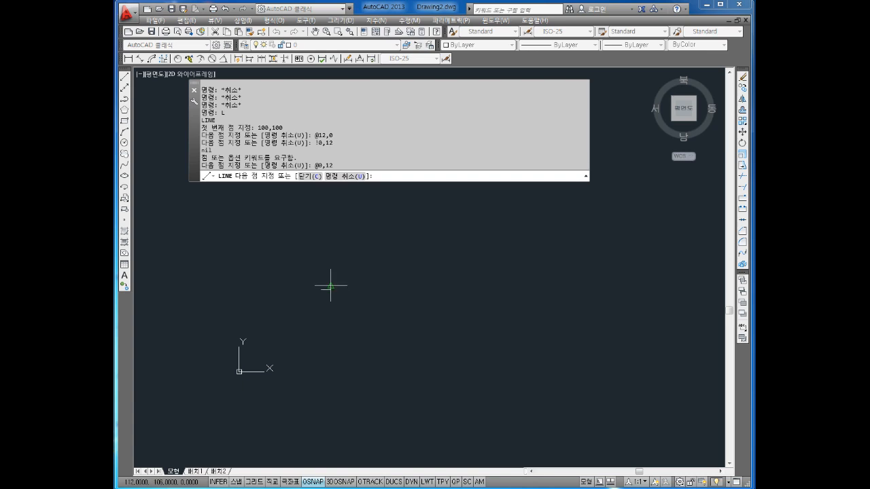
{"action": "scroll", "coordinate": [330, 287], "scroll_direction": "up", "scroll_amount": 3}
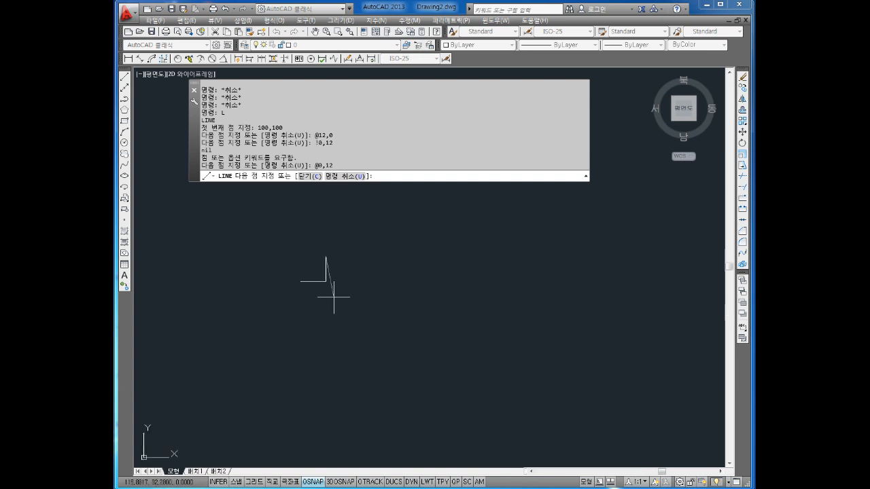
{"action": "type", "text": "@120"}
{"action": "key", "text": "Return"}
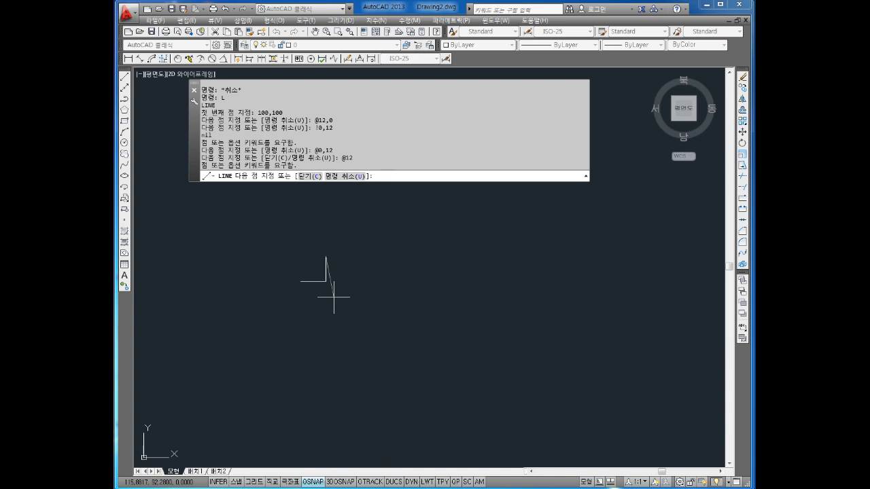
{"action": "type", "text": "@12"}
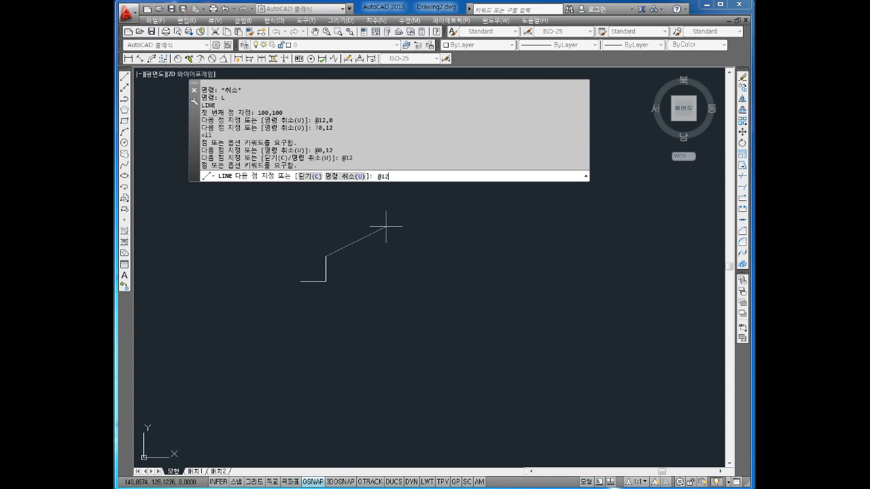
{"action": "type", "text": ",0"}
{"action": "key", "text": "Return"}
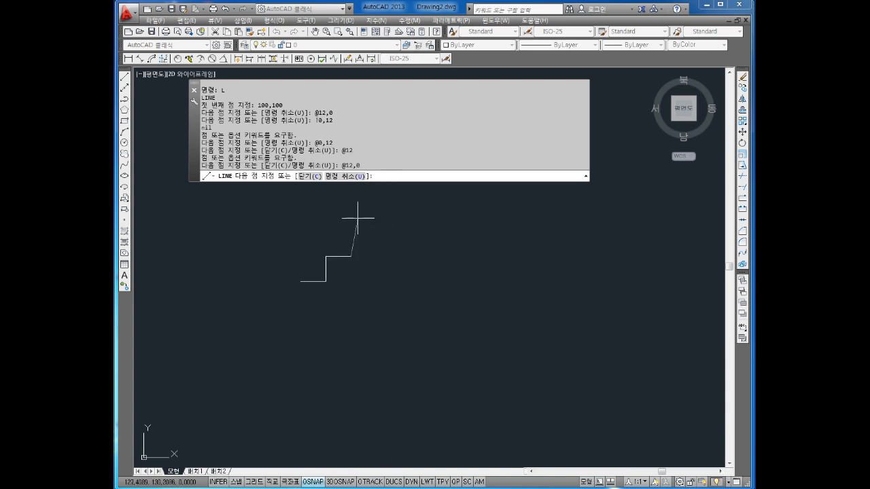
{"action": "type", "text": "@0,6"}
{"action": "key", "text": "Return"}
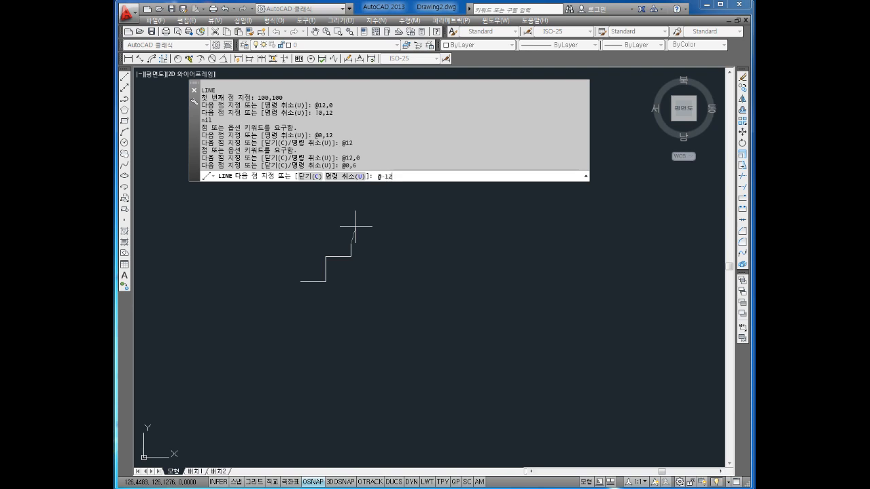
{"action": "key", "text": "Return"}
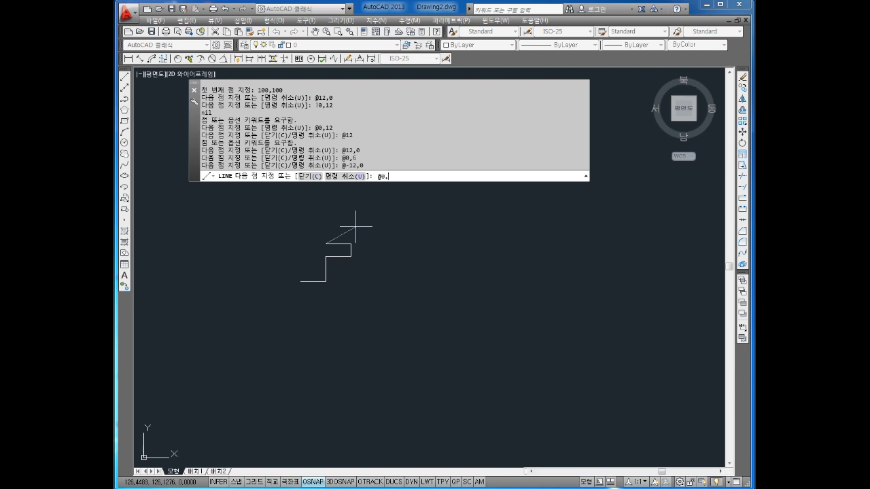
{"action": "key", "text": "Return"}
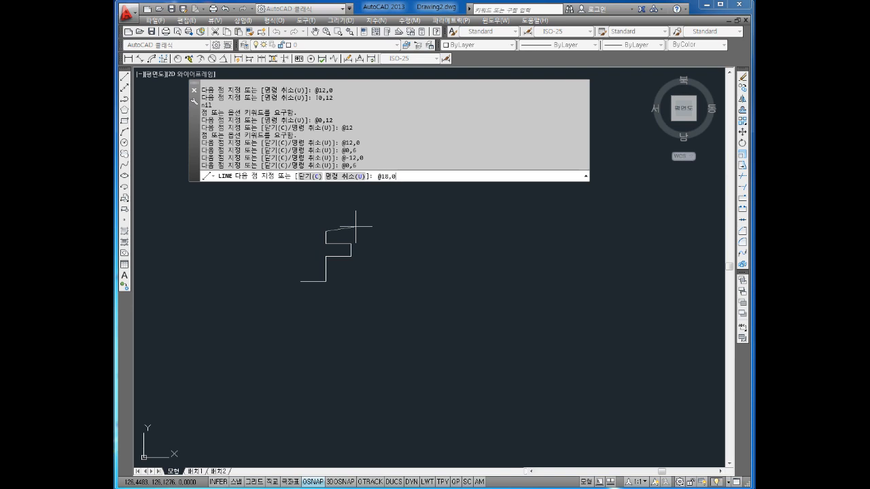
{"action": "key", "text": "Return"}
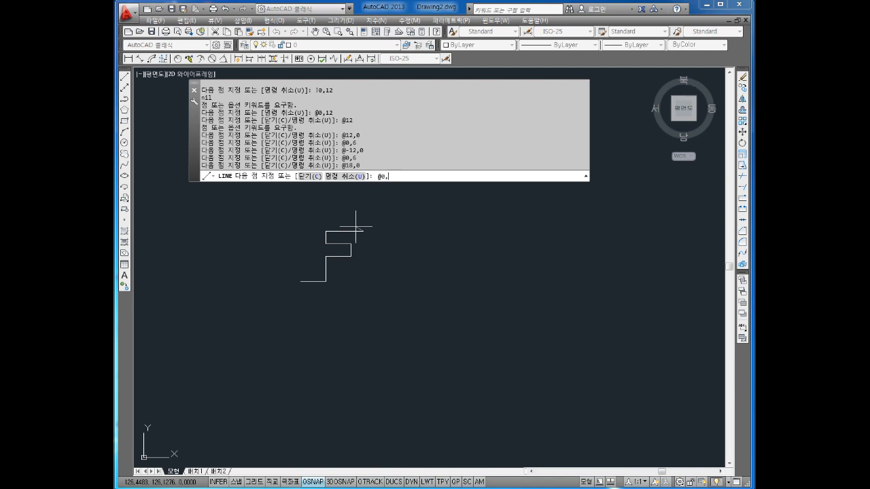
{"action": "type", "text": "@0,6"}
{"action": "key", "text": "Return"}
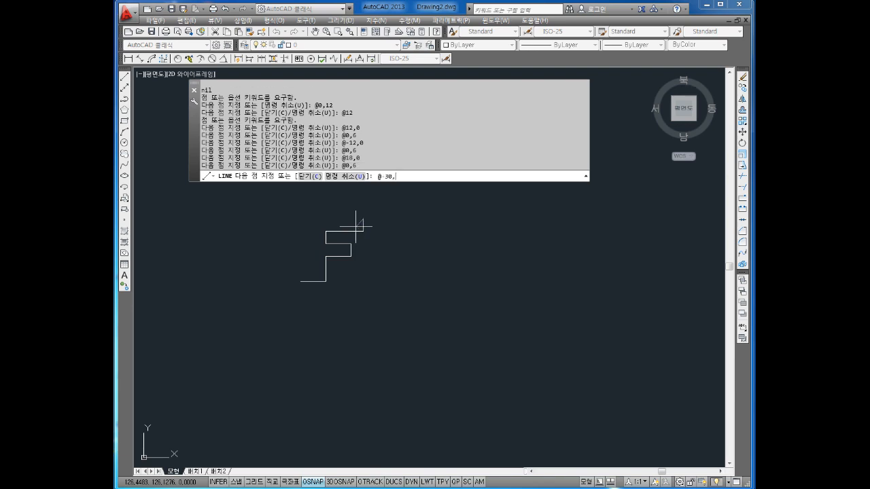
- Close the F outline with relative segments @-30,0 and @0,-30 back to its start point, and end the line
{"action": "key", "text": "Return"}
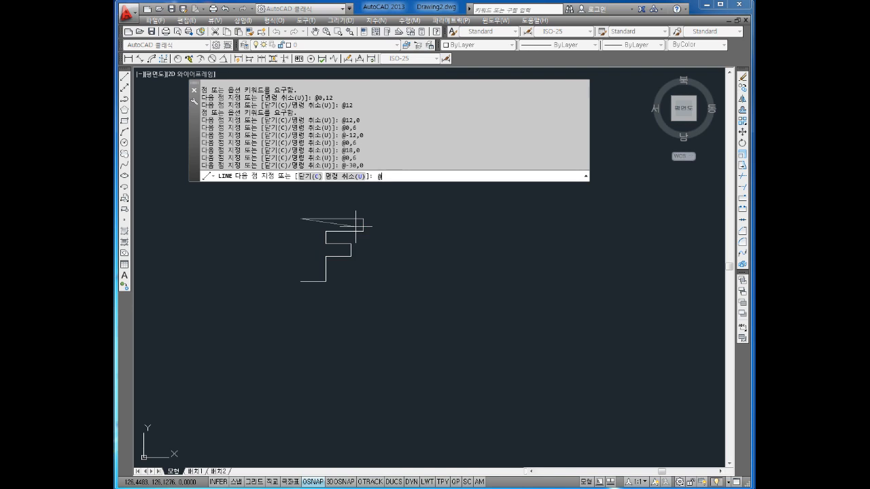
{"action": "type", "text": "@0,-30"}
{"action": "key", "text": "Return"}
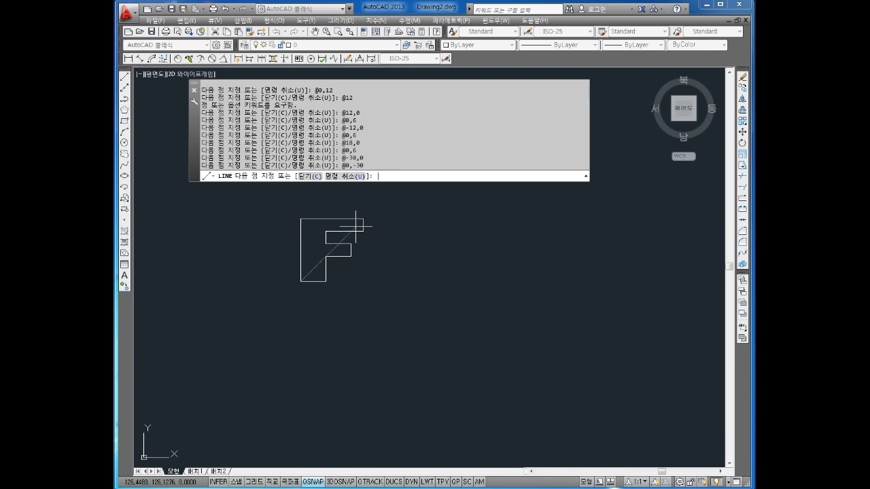
{"action": "key", "text": "Escape"}
{"action": "key", "text": "Escape"}
{"action": "key", "text": "Escape"}
{"action": "scroll", "coordinate": [292, 242], "scroll_direction": "up", "scroll_amount": 4}
{"action": "scroll", "coordinate": [388, 294], "scroll_direction": "down", "scroll_amount": 4}
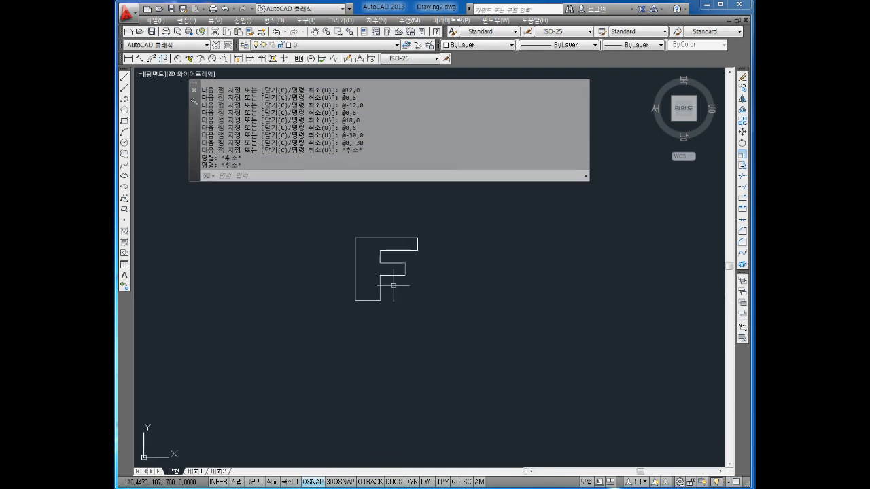
{"action": "key", "text": "Escape"}
{"action": "key", "text": "Escape"}
{"action": "key", "text": "Escape"}
{"action": "key", "text": "Escape"}
{"action": "key", "text": "Escape"}
- Draw a spacer line @9,0 from the upper-right corner of the F outline
{"action": "type", "text": "l"}
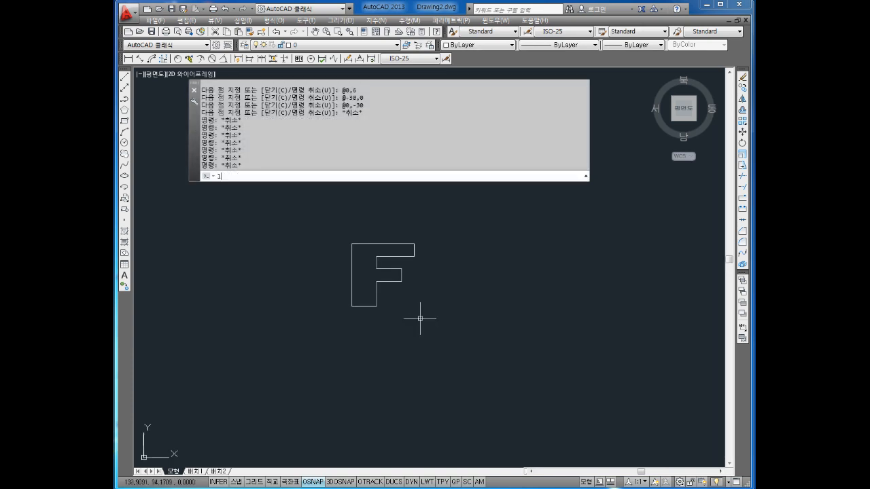
{"action": "key", "text": "Return"}
{"action": "key", "text": "Escape"}
{"action": "key", "text": "Escape"}
{"action": "key", "text": "Escape"}
{"action": "type", "text": "l"}
{"action": "key", "text": "Return"}
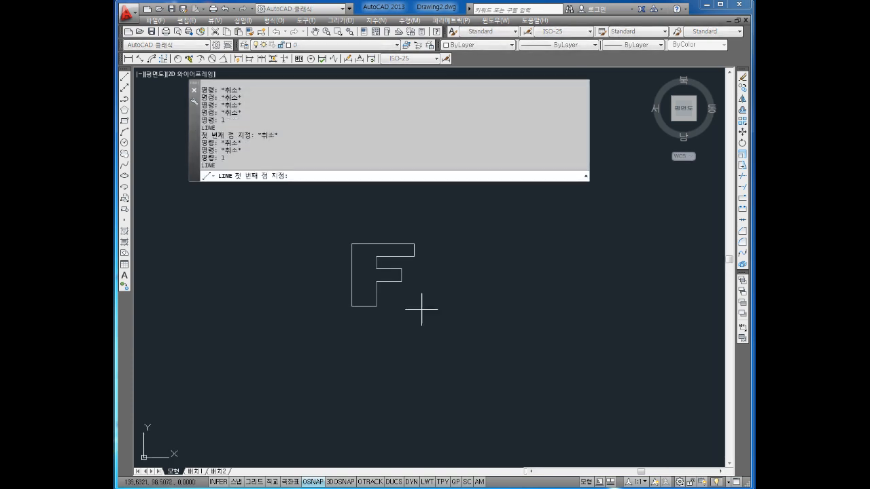
{"action": "left_click", "coordinate": [417, 242]}
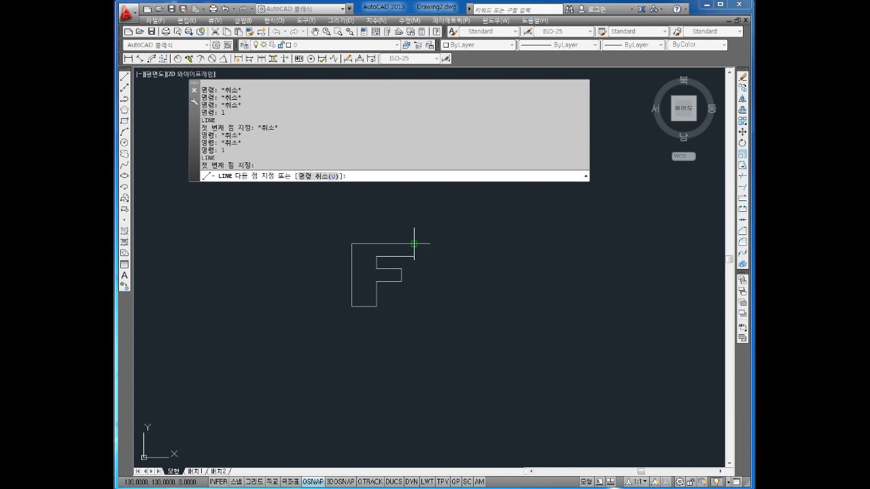
{"action": "type", "text": "@9,0"}
{"action": "key", "text": "Return"}
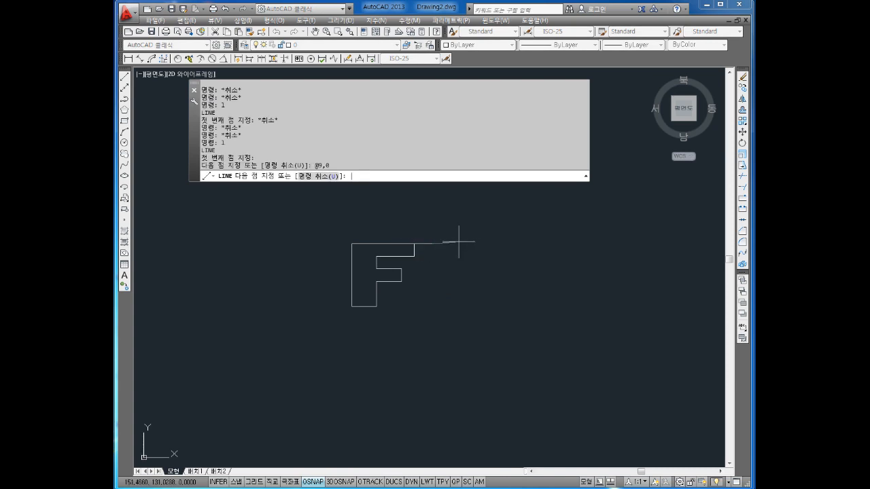
{"action": "scroll", "coordinate": [446, 250], "scroll_direction": "up", "scroll_amount": 3}
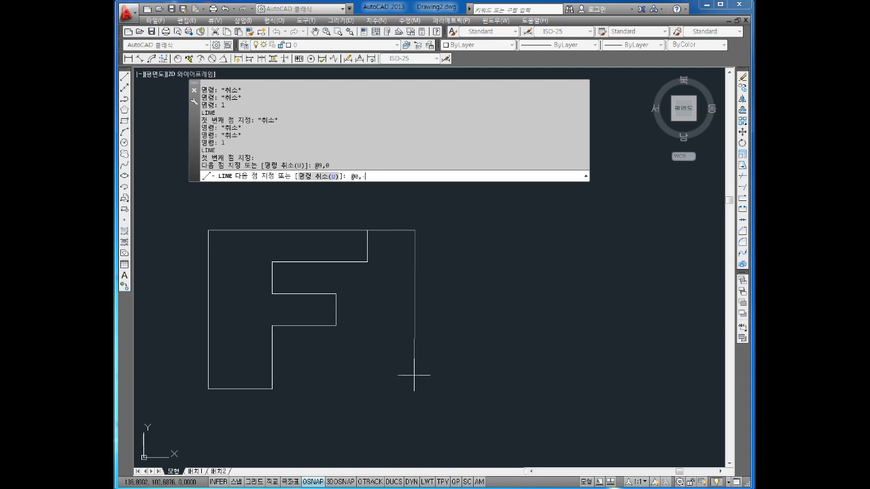
{"action": "key", "text": "Return"}
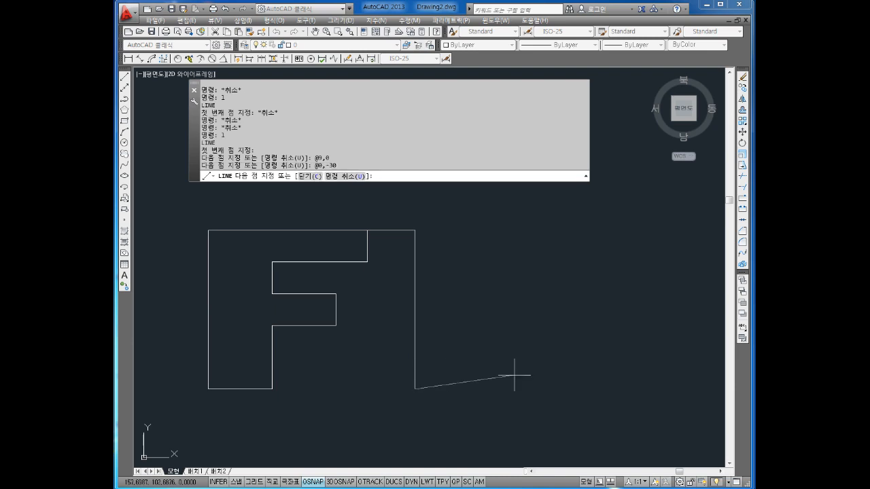
{"action": "type", "text": "@12,0"}
{"action": "key", "text": "Return"}
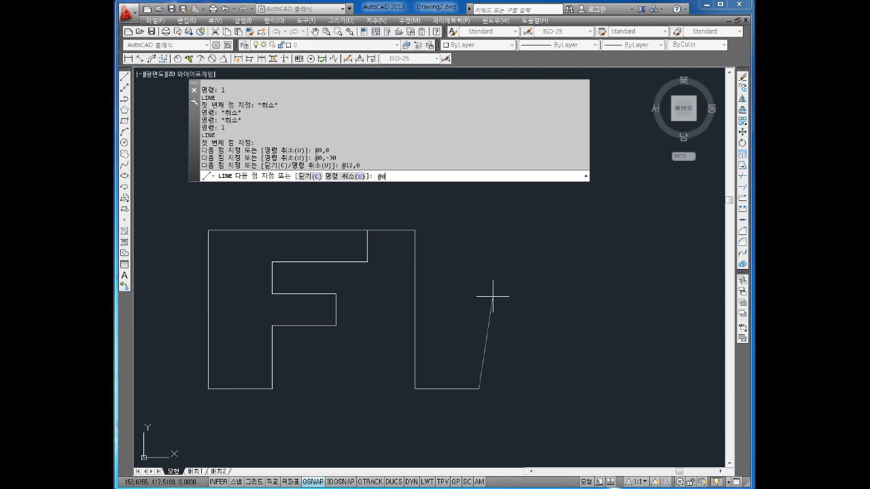
{"action": "type", "text": "@0,30"}
{"action": "key", "text": "Return"}
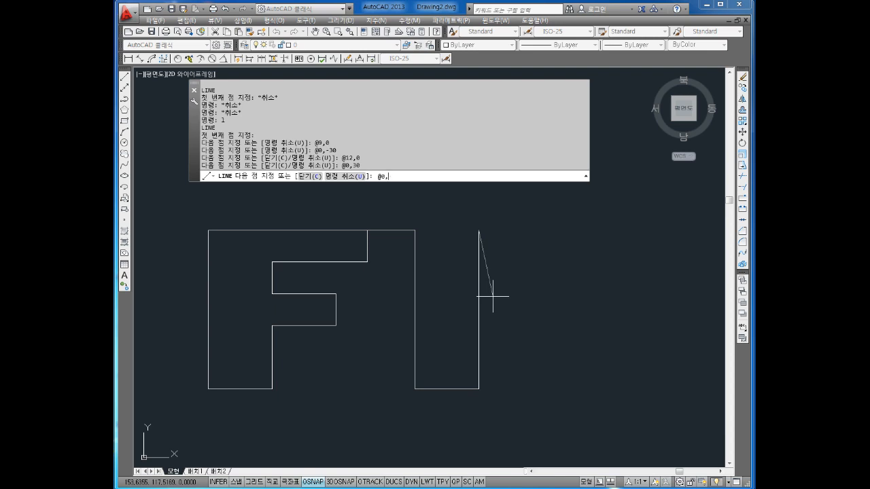
- Close the I-shaped rectangle with the relative segment @-12,0 and end the line
{"action": "key", "text": "BackSpace"}
{"action": "key", "text": "BackSpace"}
{"action": "type", "text": "-12,0"}
{"action": "key", "text": "Return"}
{"action": "key", "text": "Escape"}
{"action": "key", "text": "Escape"}
{"action": "key", "text": "Escape"}
{"action": "key", "text": "Escape"}
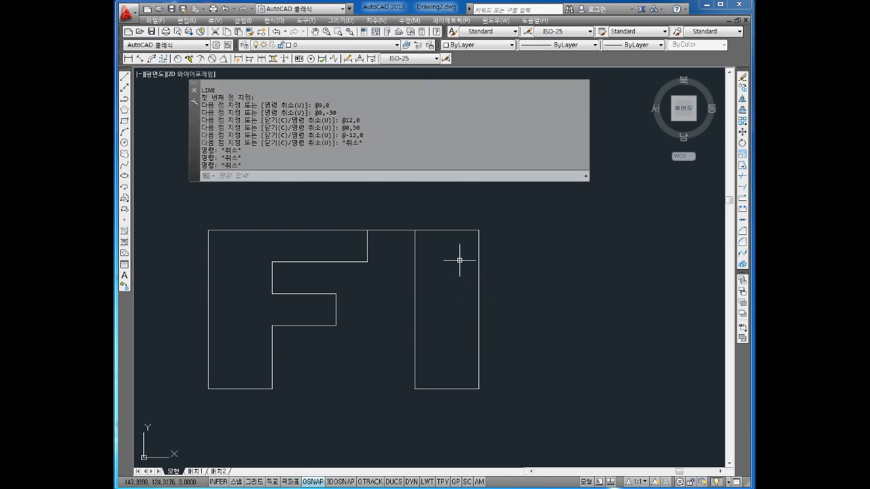
{"action": "middle_click_drag", "start_coordinate": [487, 242], "coordinate": [474, 254]}
{"action": "key", "text": "Escape"}
{"action": "key", "text": "Escape"}
{"action": "key", "text": "Escape"}
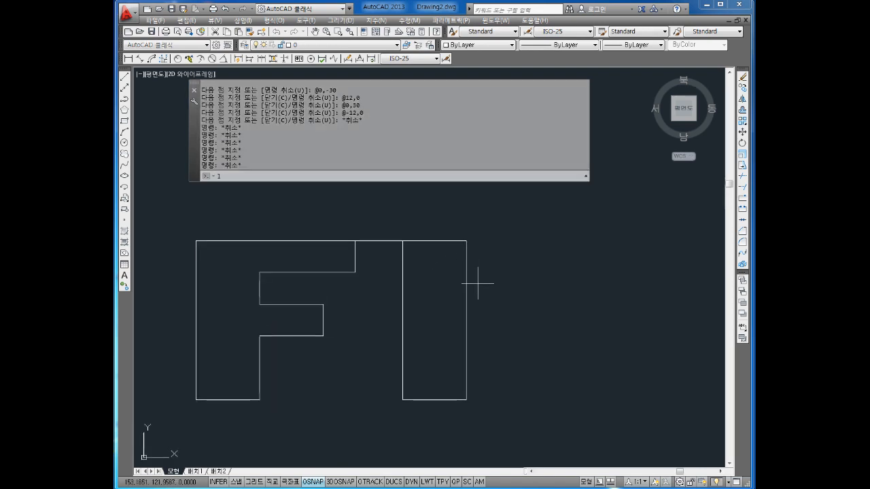
- Draw a spacer line @9,0 from the upper-right corner of the I-shaped rectangle
{"action": "type", "text": "l"}
{"action": "key", "text": "Return"}
{"action": "left_click", "coordinate": [467, 241]}
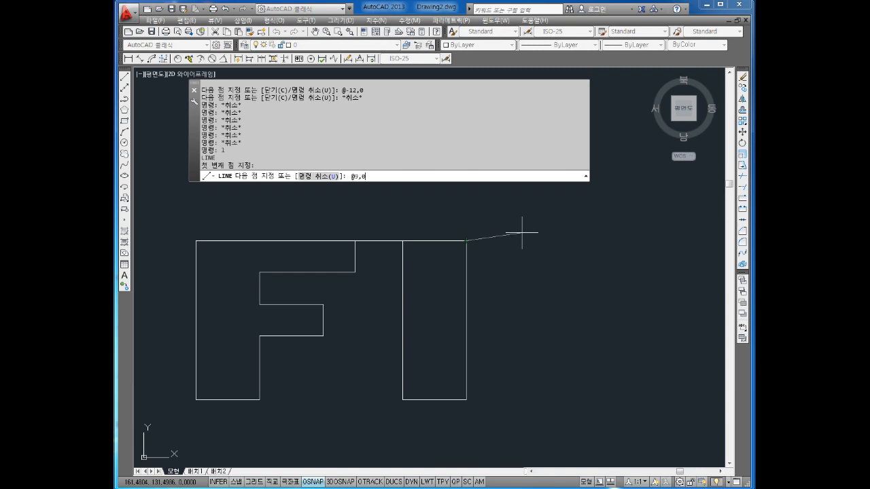
{"action": "type", "text": "@9,0"}
{"action": "key", "text": "Return"}
{"action": "middle_click_drag", "start_coordinate": [602, 238], "coordinate": [469, 224]}
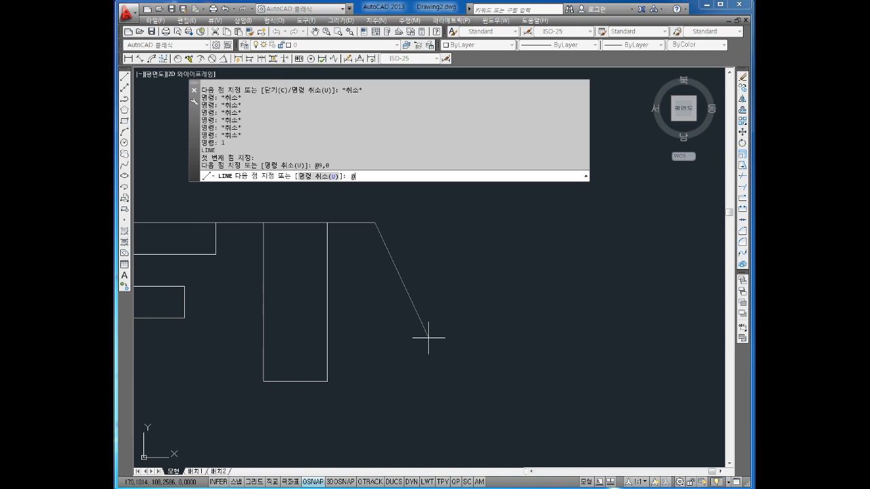
{"action": "type", "text": "@0,-30"}
{"action": "key", "text": "Return"}
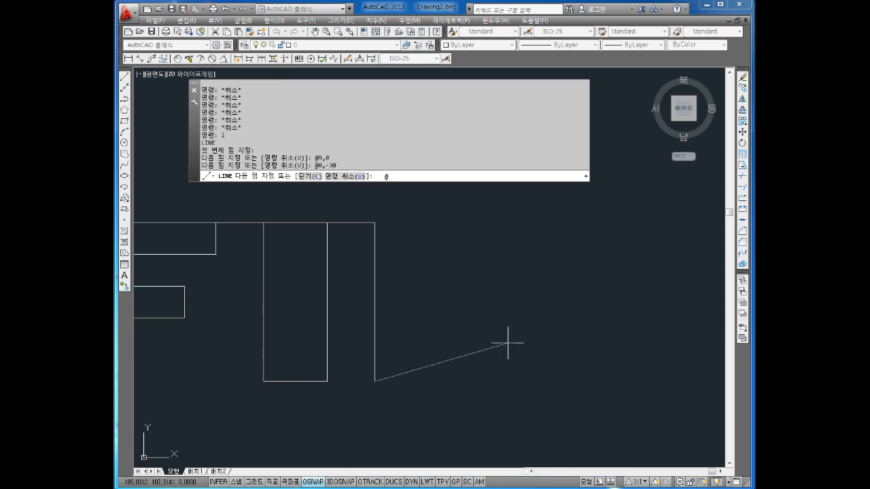
{"action": "type", "text": "@30,0"}
{"action": "key", "text": "Return"}
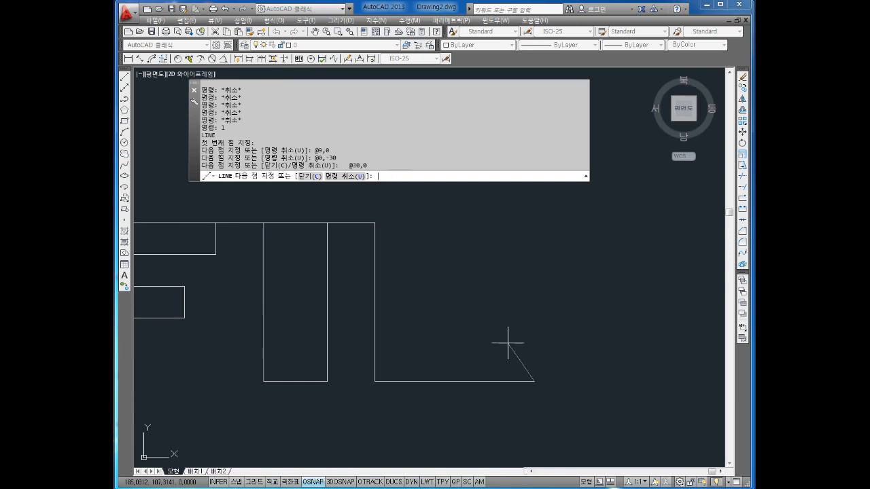
- Complete the letter L outline with line segments @0,6, @-18,0, @0,24 and @-12,0, and end the line
{"action": "type", "text": "@0,6"}
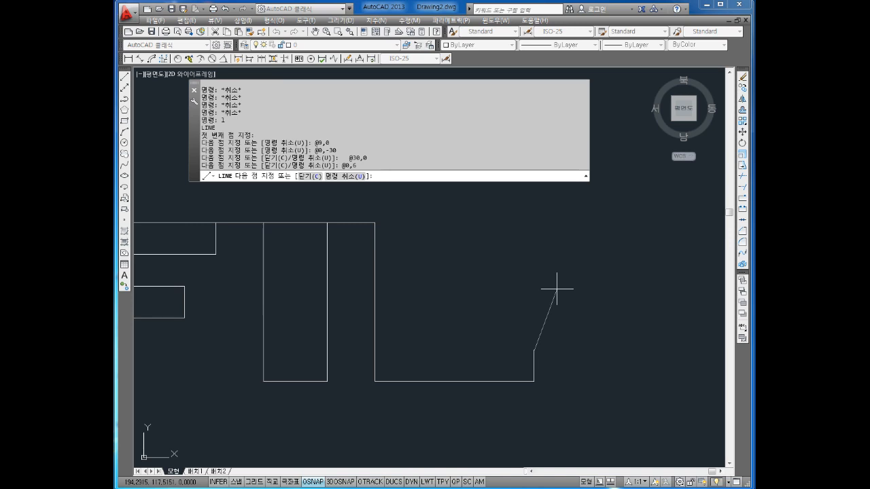
{"action": "type", "text": "@-18,0"}
{"action": "key", "text": "Return"}
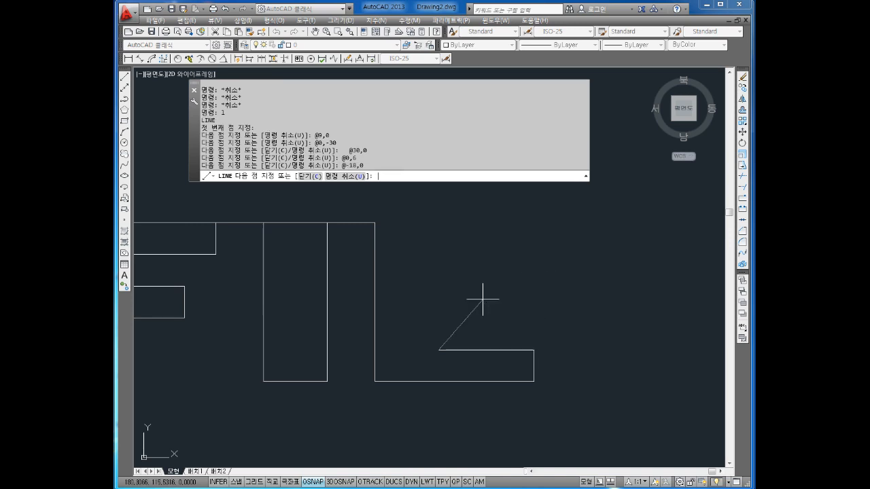
{"action": "type", "text": "@0,24"}
{"action": "key", "text": "Return"}
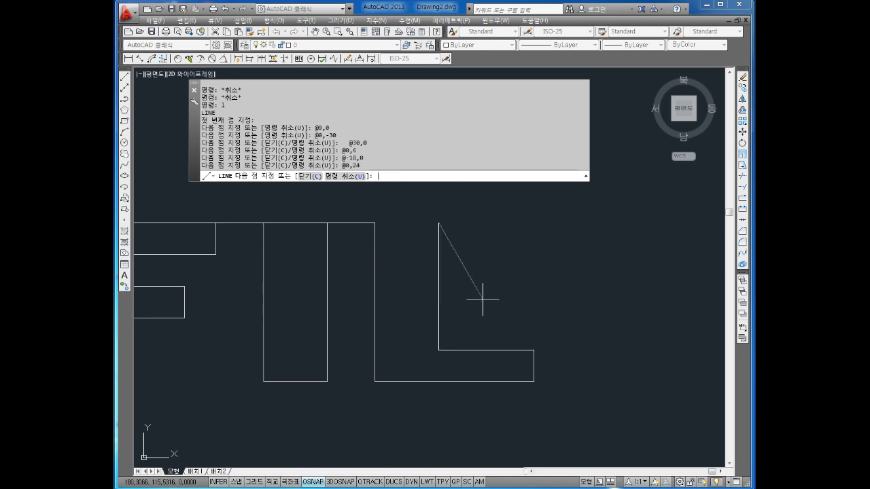
{"action": "type", "text": "@-12,0"}
{"action": "key", "text": "Return"}
{"action": "key", "text": "Escape"}
{"action": "key", "text": "Escape"}
{"action": "key", "text": "Escape"}
- Draw a spacing line from the lower-right corner of the L to the relative point @9,0
{"action": "scroll", "coordinate": [422, 275], "scroll_direction": "down", "scroll_amount": 2}
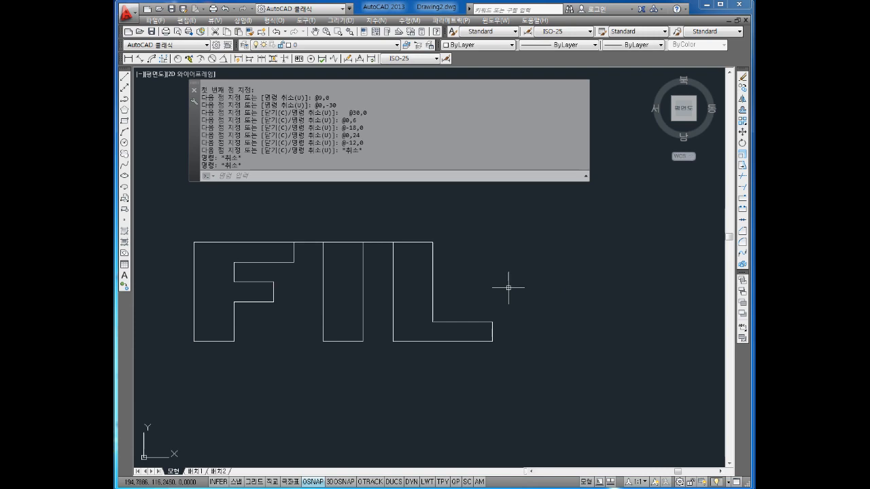
{"action": "middle_click_drag", "start_coordinate": [525, 291], "coordinate": [509, 295]}
{"action": "key", "text": "Escape"}
{"action": "key", "text": "Escape"}
{"action": "key", "text": "Escape"}
{"action": "type", "text": "l"}
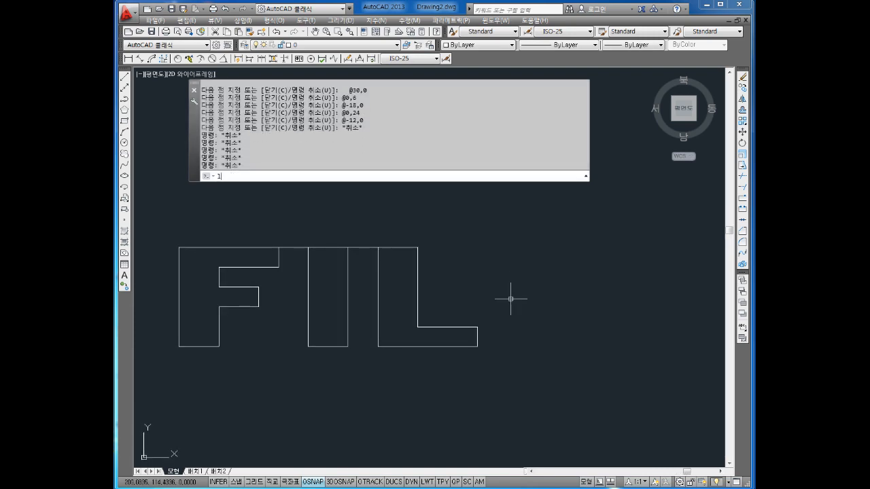
{"action": "key", "text": "Return"}
{"action": "left_click", "coordinate": [478, 346]}
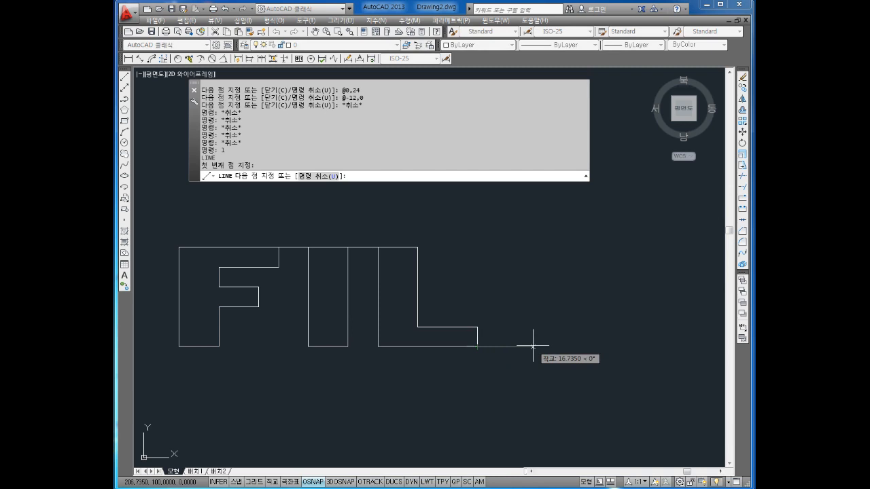
{"action": "type", "text": "@9,0"}
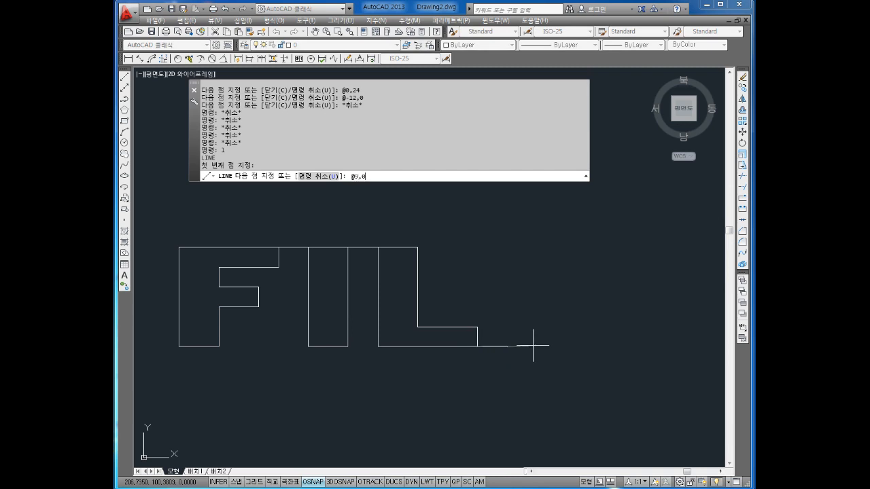
{"action": "key", "text": "Return"}
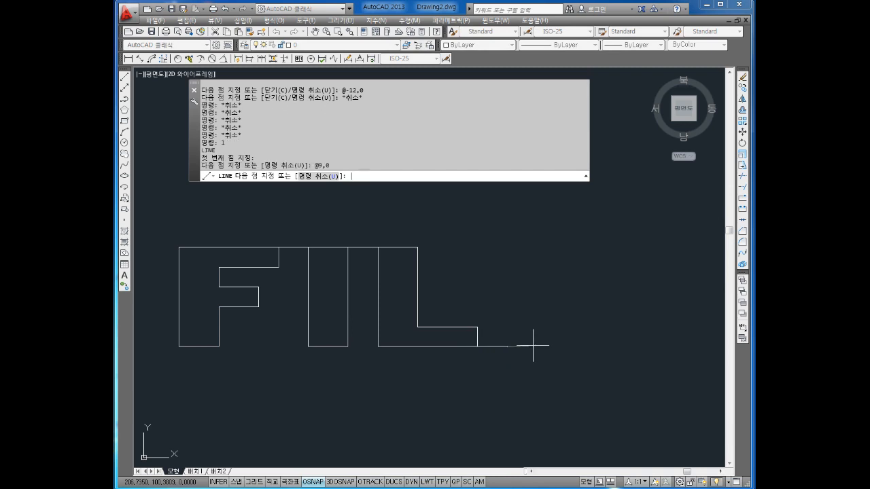
{"action": "middle_click_drag", "start_coordinate": [609, 345], "coordinate": [553, 364]}
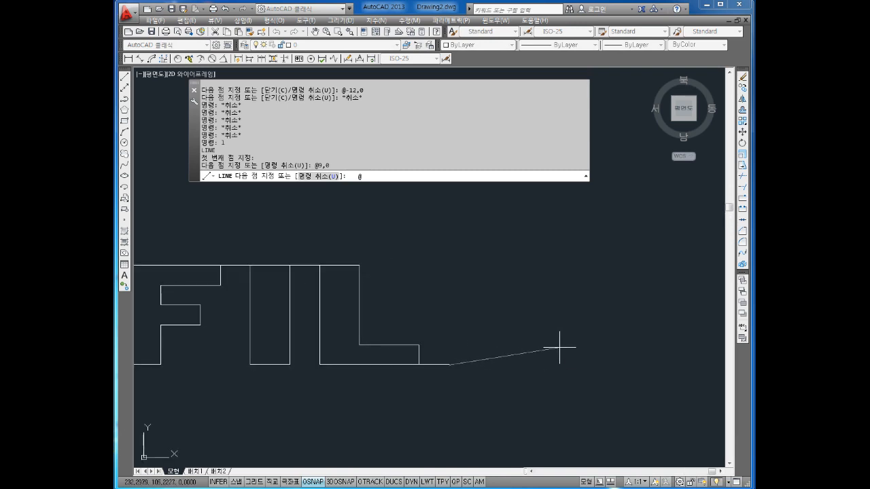
{"action": "type", "text": "@30,0"}
{"action": "key", "text": "Return"}
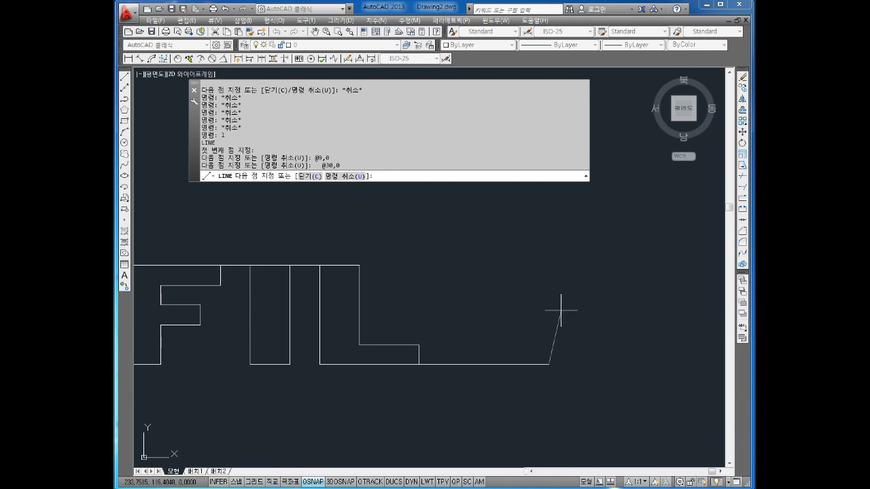
{"action": "type", "text": "@0,6"}
{"action": "key", "text": "Return"}
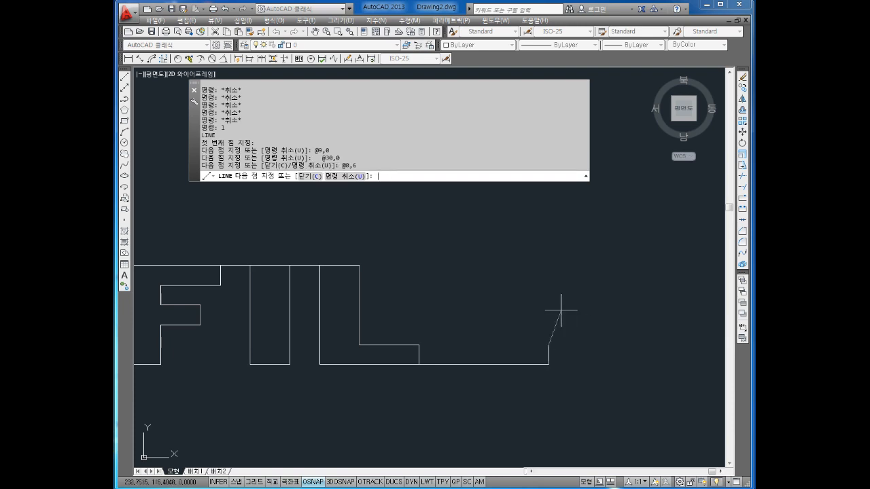
{"action": "type", "text": "@-18,0"}
{"action": "key", "text": "Return"}
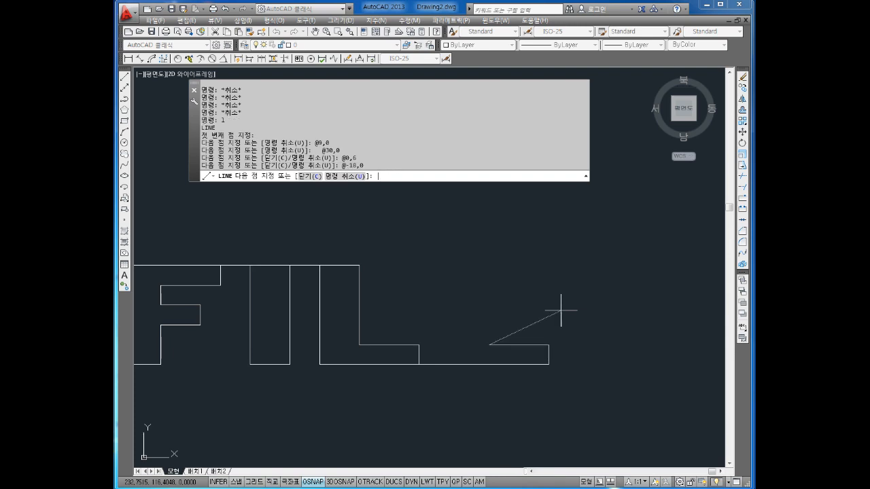
{"action": "type", "text": "@0,6"}
{"action": "key", "text": "Return"}
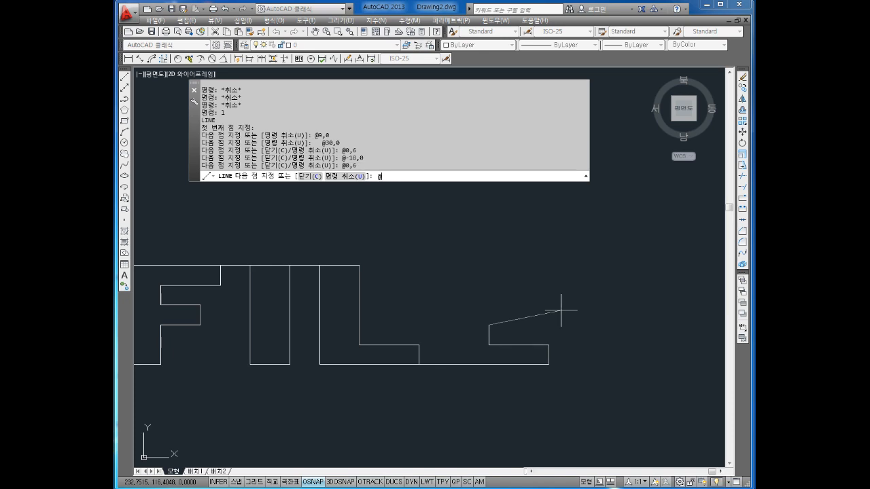
{"action": "type", "text": "@12,0"}
{"action": "key", "text": "Return"}
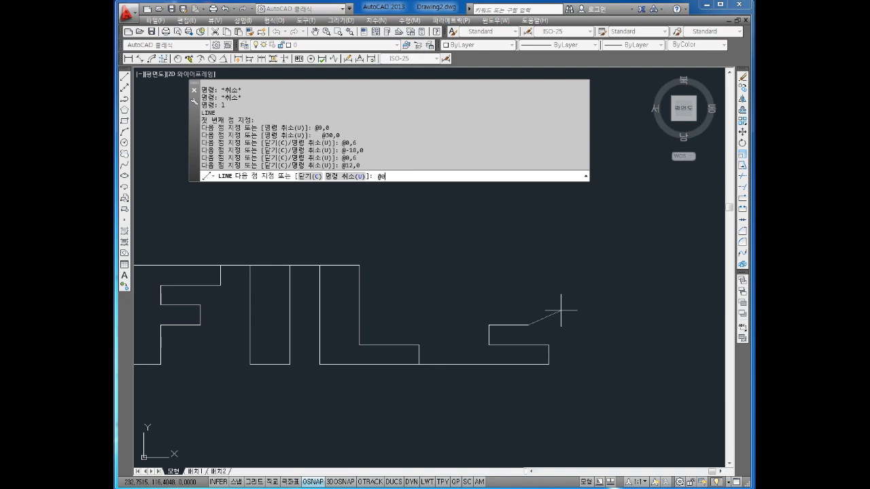
{"action": "type", "text": "@0,6"}
{"action": "key", "text": "Return"}
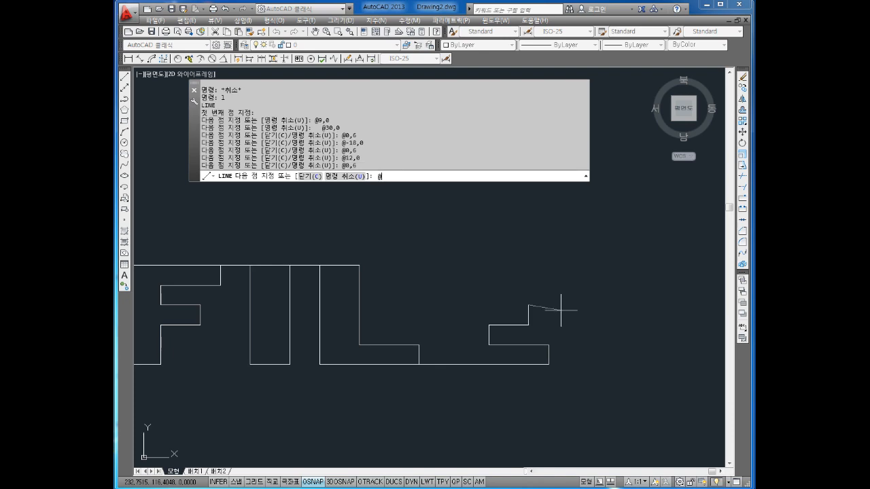
{"action": "type", "text": "@-12,0"}
{"action": "key", "text": "Return"}
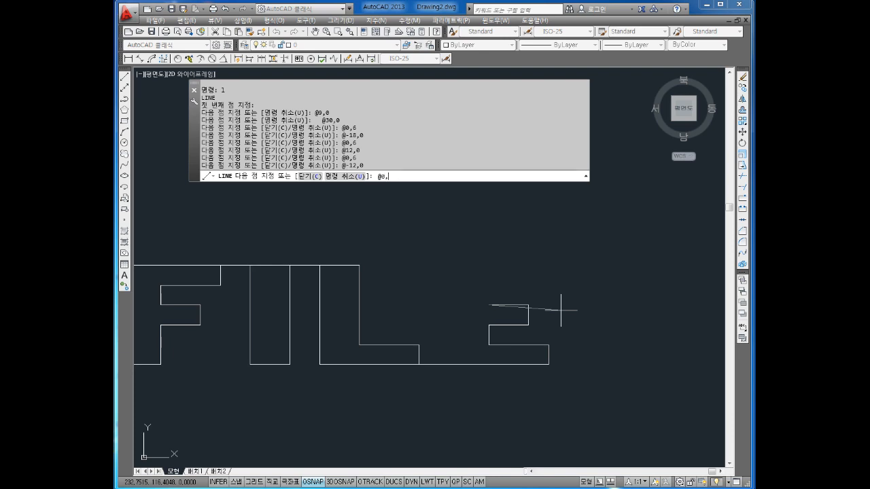
{"action": "key", "text": "Return"}
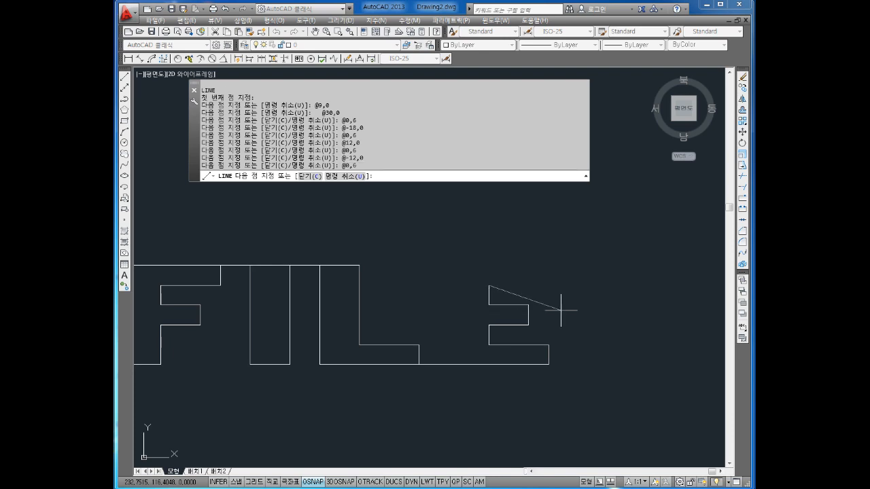
{"action": "type", "text": "@18,0"}
{"action": "key", "text": "Return"}
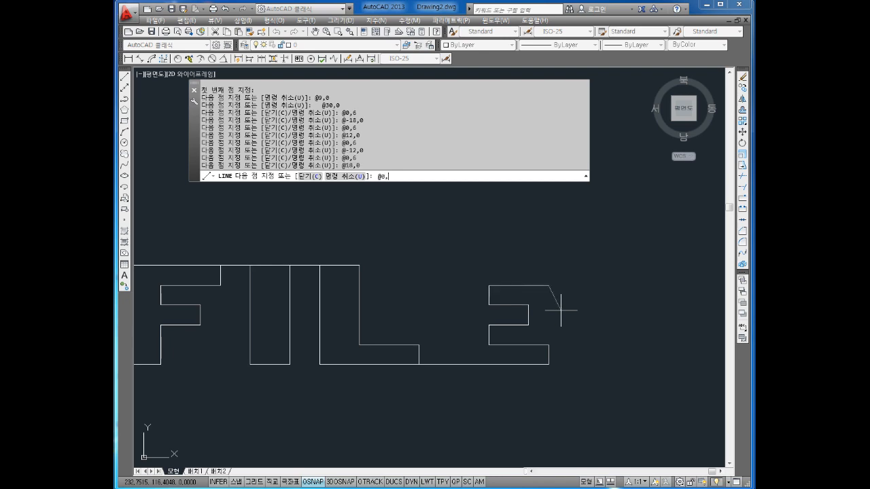
{"action": "type", "text": "@0,6"}
{"action": "key", "text": "Return"}
{"action": "type", "text": "@"}
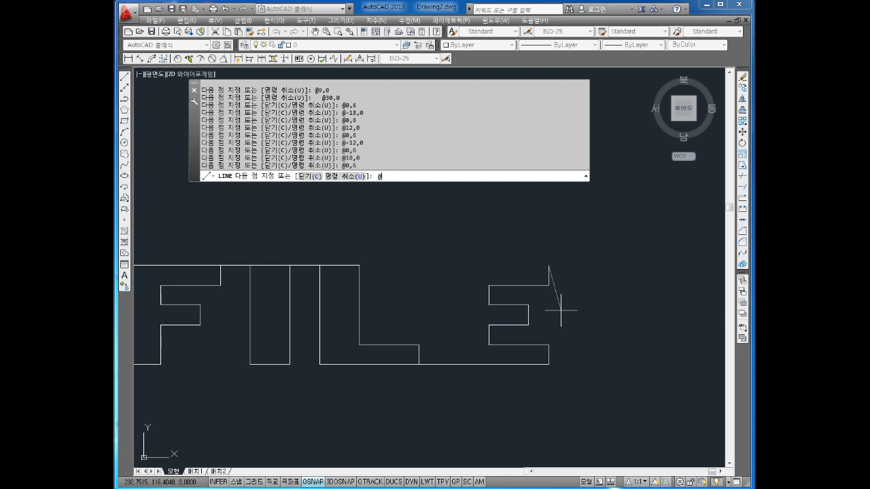
{"action": "type", "text": "-30,0"}
{"action": "key", "text": "Return"}
{"action": "type", "text": "@0,-30"}
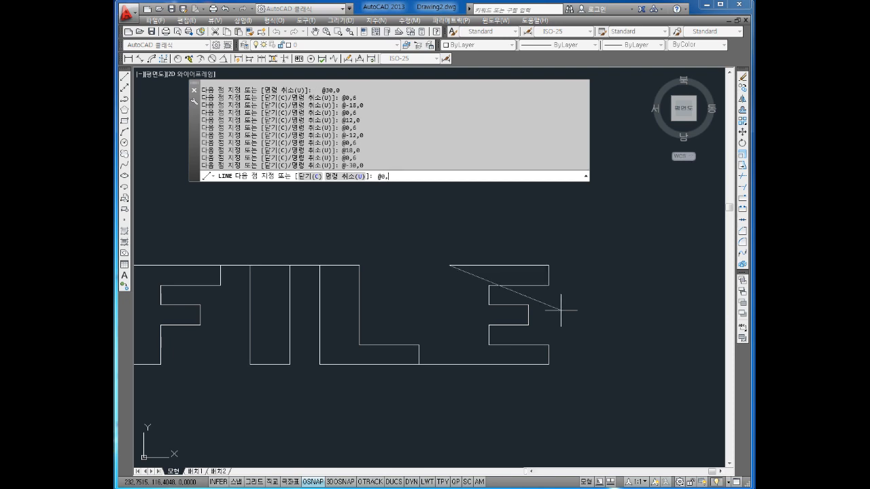
{"action": "key", "text": "Return"}
{"action": "key", "text": "Escape"}
{"action": "key", "text": "Escape"}
{"action": "key", "text": "Escape"}
{"action": "key", "text": "Escape"}
{"action": "key", "text": "Escape"}
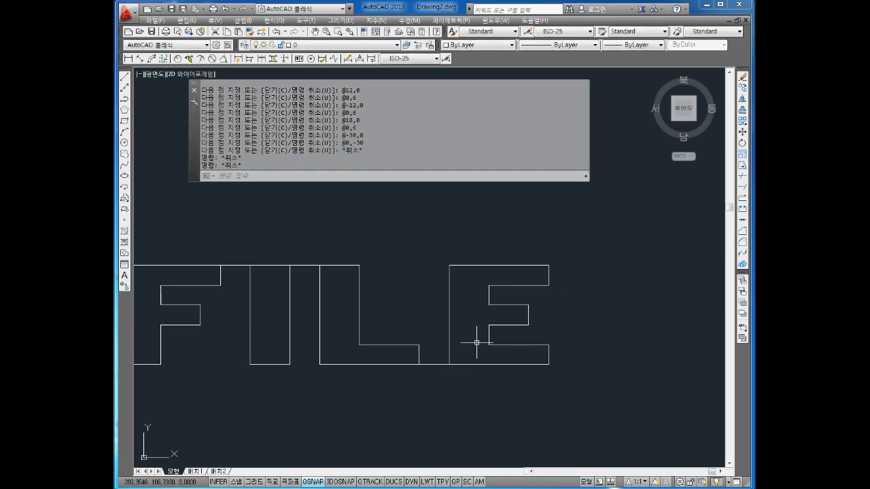
- Erase the spacing line that joins the tops of the letters F and I
{"action": "scroll", "coordinate": [476, 340], "scroll_direction": "up", "scroll_amount": 2}
{"action": "scroll", "coordinate": [470, 313], "scroll_direction": "down", "scroll_amount": 4}
{"action": "scroll", "coordinate": [447, 315], "scroll_direction": "up", "scroll_amount": 2}
{"action": "scroll", "coordinate": [364, 304], "scroll_direction": "up", "scroll_amount": 1}
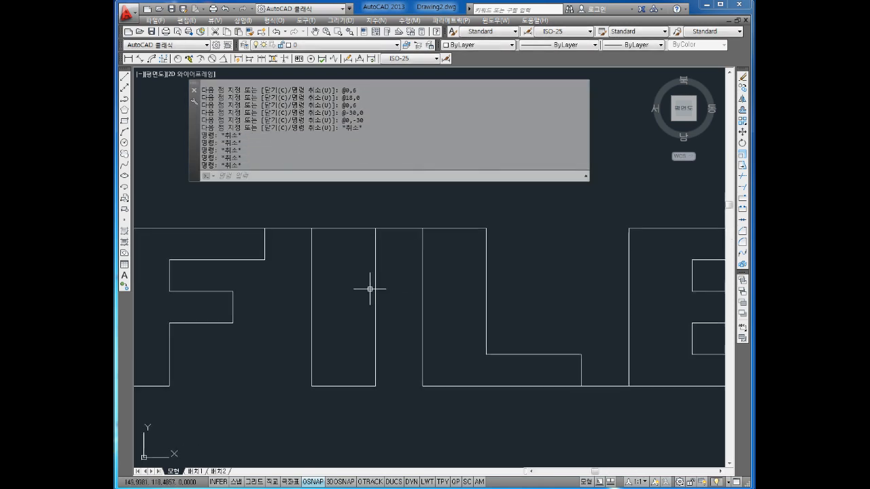
{"action": "key", "text": "Escape"}
{"action": "key", "text": "Escape"}
{"action": "left_click", "coordinate": [303, 219]}
{"action": "left_click", "coordinate": [295, 247]}
{"action": "key", "text": "Delete"}
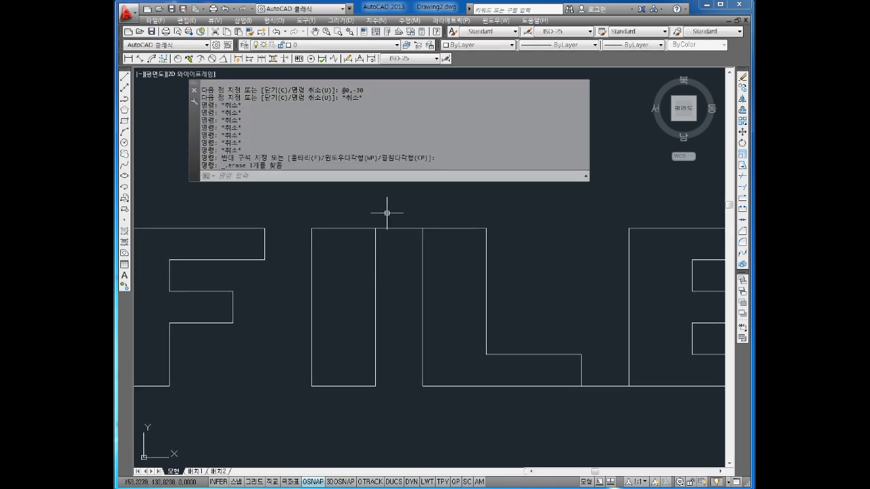
- Erase the spacing lines joining the I and L along the top and the L and E along the baseline
{"action": "left_click", "coordinate": [386, 214]}
{"action": "left_click", "coordinate": [393, 258]}
{"action": "left_click", "coordinate": [401, 242]}
{"action": "left_click", "coordinate": [401, 225]}
{"action": "key", "text": "Delete"}
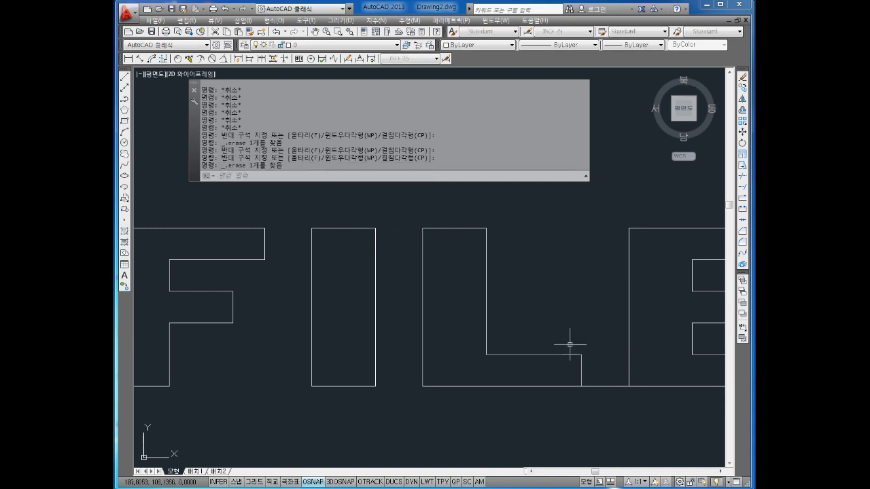
{"action": "left_click", "coordinate": [612, 366]}
{"action": "left_click", "coordinate": [602, 407]}
{"action": "key", "text": "Delete"}
{"action": "scroll", "coordinate": [602, 406], "scroll_direction": "down", "scroll_amount": 2}
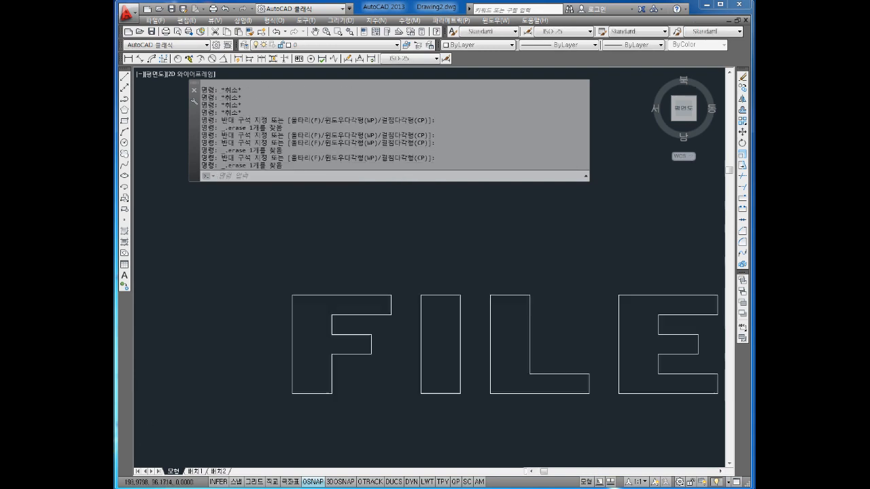
{"action": "scroll", "coordinate": [554, 355], "scroll_direction": "down", "scroll_amount": 4}
{"action": "scroll", "coordinate": [521, 363], "scroll_direction": "up", "scroll_amount": 2}
{"action": "middle_click_drag", "start_coordinate": [520, 363], "coordinate": [488, 335]}
{"action": "scroll", "coordinate": [504, 347], "scroll_direction": "down", "scroll_amount": 2}
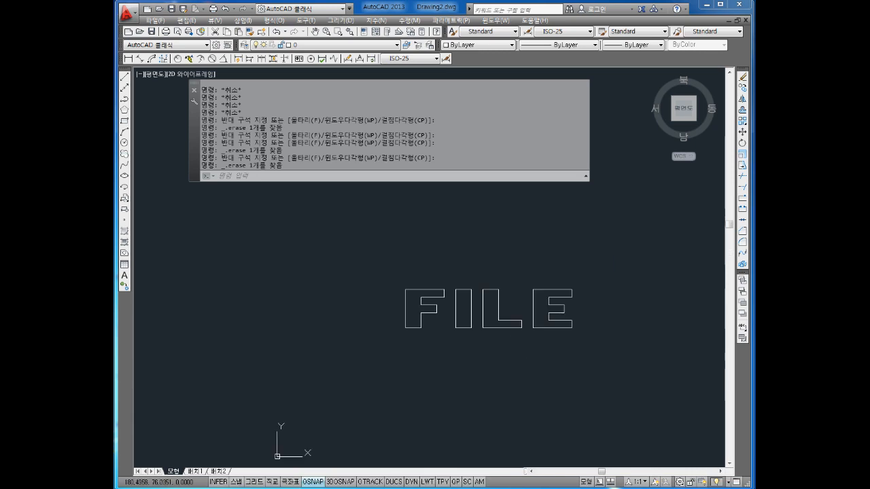
{"action": "middle_click_drag", "start_coordinate": [515, 365], "coordinate": [486, 346]}
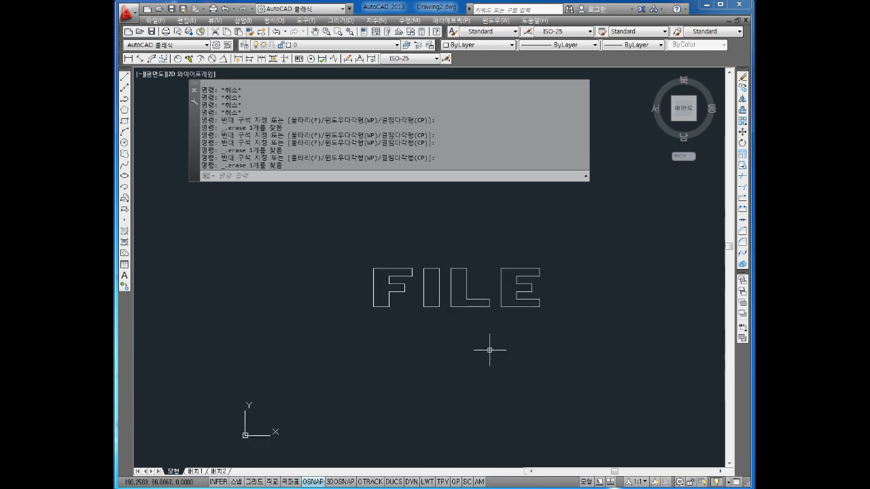
{"action": "scroll", "coordinate": [509, 315], "scroll_direction": "up", "scroll_amount": 2}
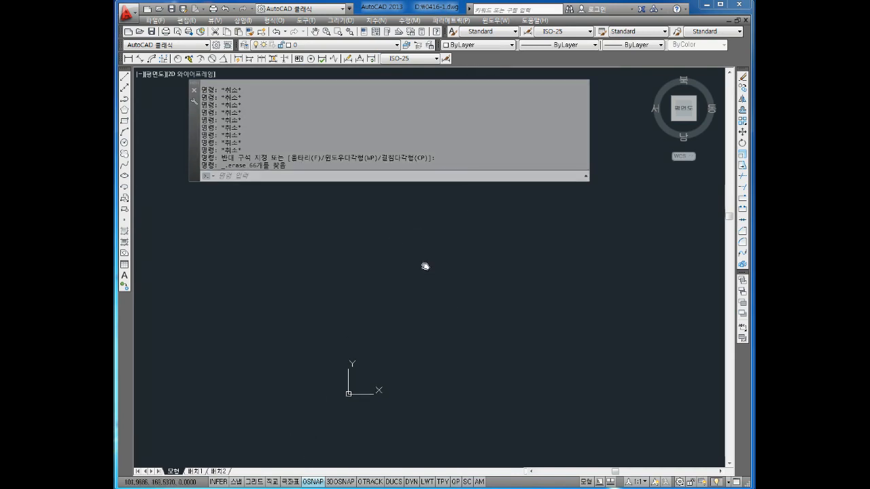
{"action": "key", "text": "Escape"}
{"action": "key", "text": "Escape"}
{"action": "type", "text": "l"}
{"action": "key", "text": "Return"}
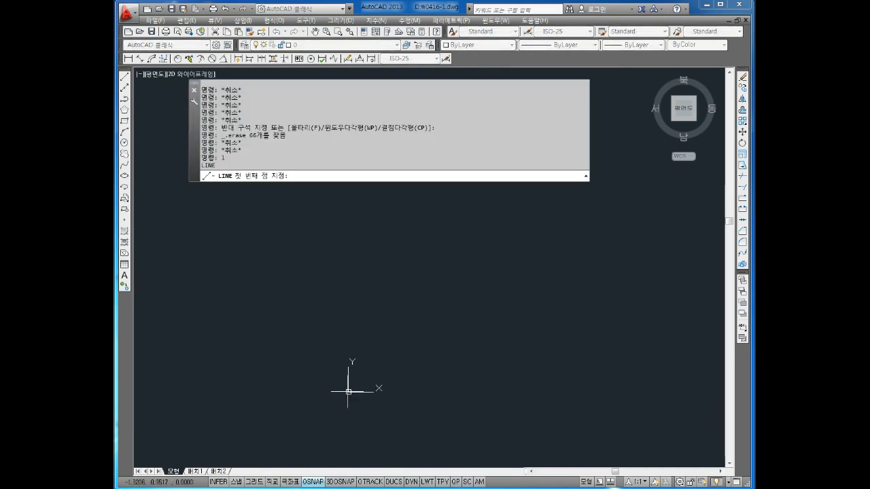
{"action": "type", "text": "0"}
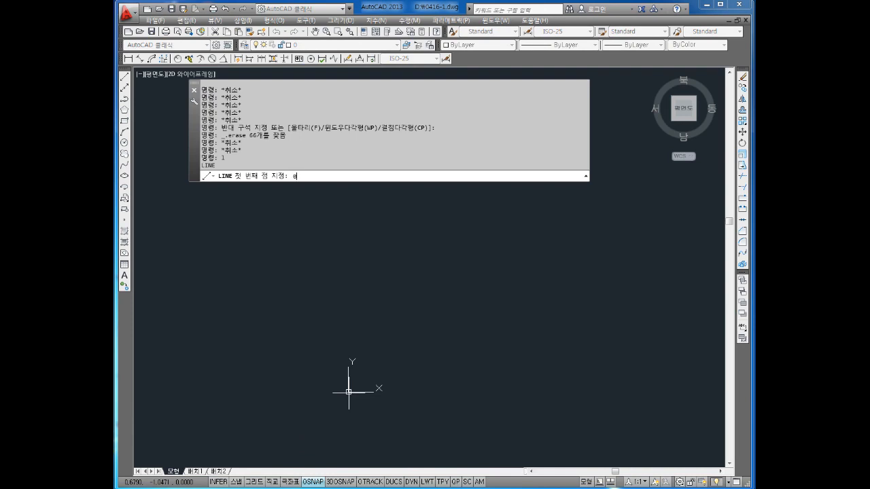
{"action": "type", "text": ",0"}
{"action": "key", "text": "Return"}
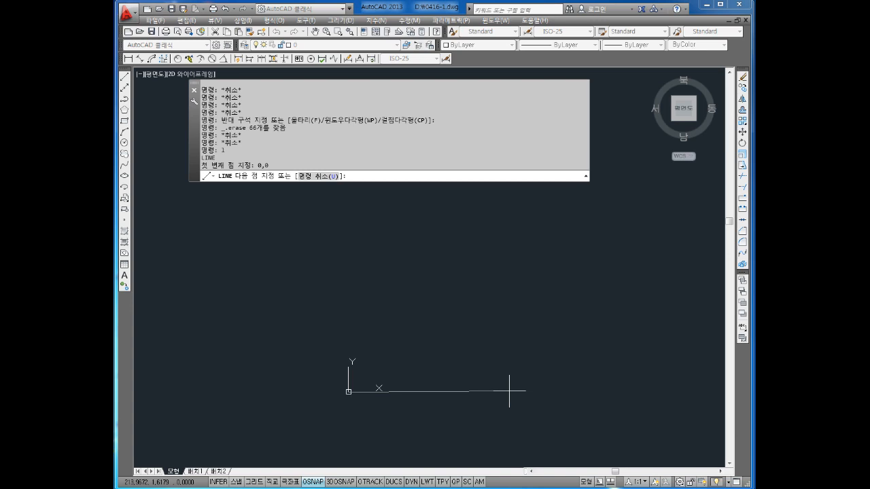
{"action": "type", "text": "@200,0"}
{"action": "key", "text": "Return"}
{"action": "key", "text": "Escape"}
{"action": "key", "text": "Escape"}
{"action": "key", "text": "Escape"}
{"action": "key", "text": "Escape"}
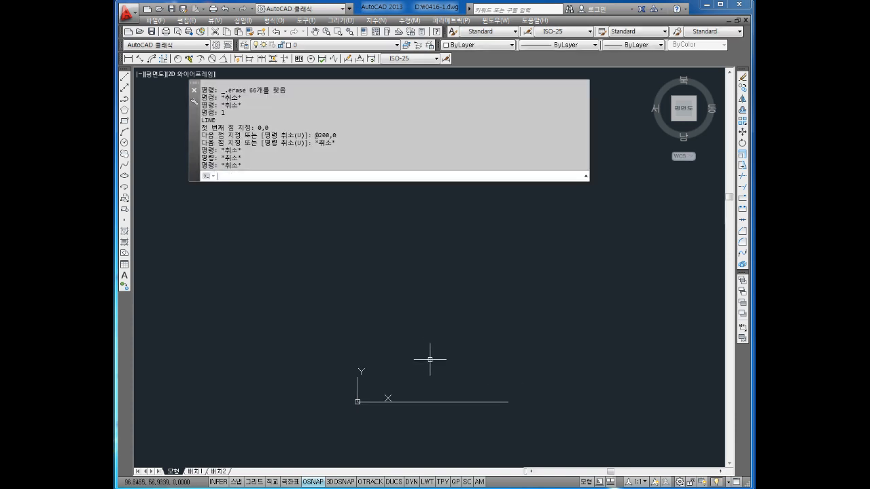
{"action": "type", "text": "1"}
{"action": "key", "text": "Return"}
{"action": "left_click", "coordinate": [357, 402]}
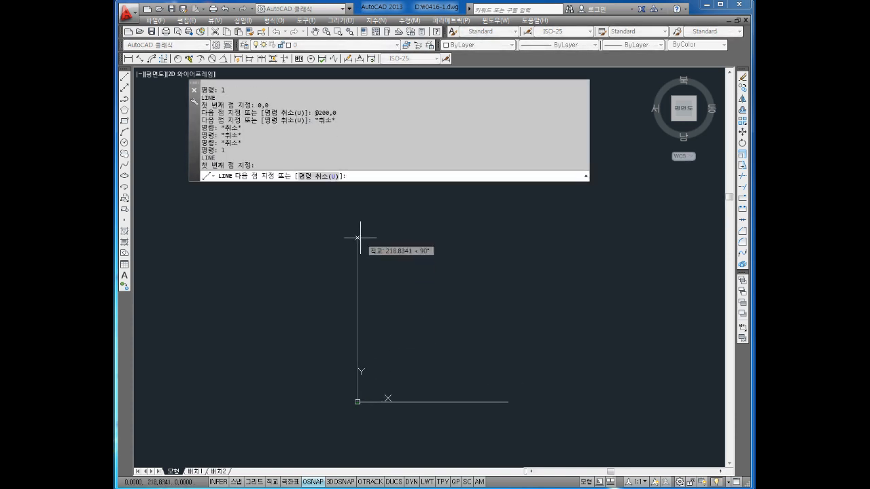
{"action": "type", "text": "@0"}
{"action": "key", "text": "BackSpace"}
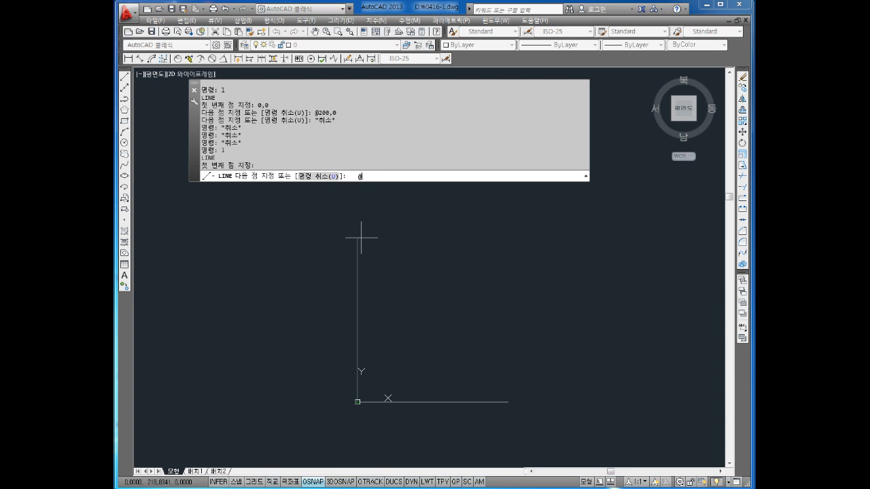
{"action": "type", "text": "300,0"}
{"action": "key", "text": "Return"}
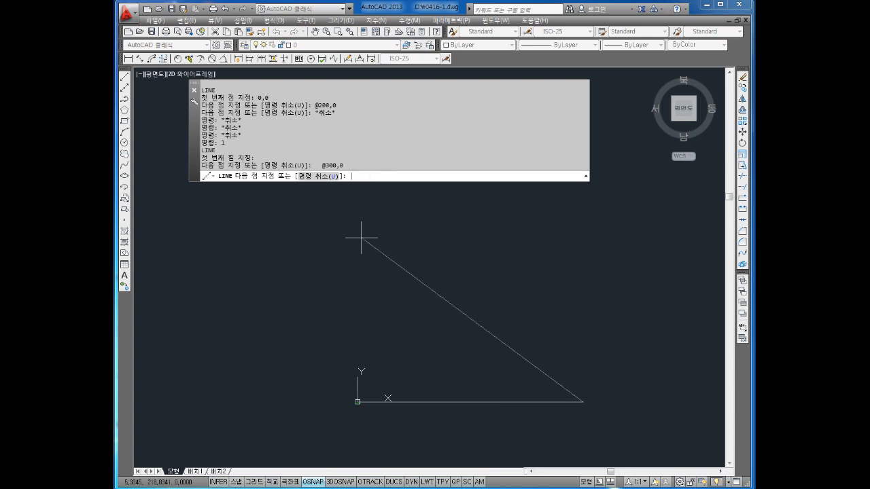
{"action": "type", "text": "u"}
{"action": "key", "text": "Return"}
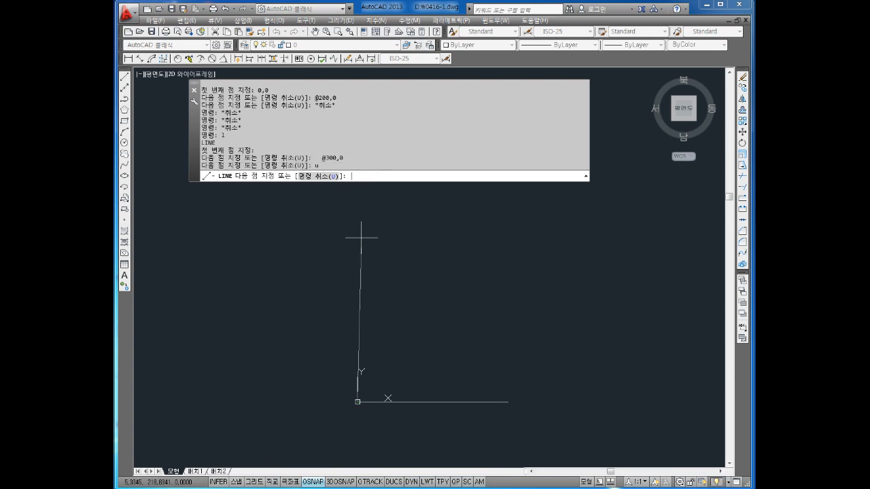
- Draw the vertical segment from the origin to @0,300 and end the line
{"action": "type", "text": "0,300"}
{"action": "key", "text": "BackSpace"}
{"action": "key", "text": "BackSpace"}
{"action": "key", "text": "BackSpace"}
{"action": "key", "text": "BackSpace"}
{"action": "key", "text": "BackSpace"}
{"action": "type", "text": "@0,300"}
{"action": "key", "text": "Return"}
{"action": "key", "text": "Escape"}
{"action": "key", "text": "Escape"}
{"action": "key", "text": "Escape"}
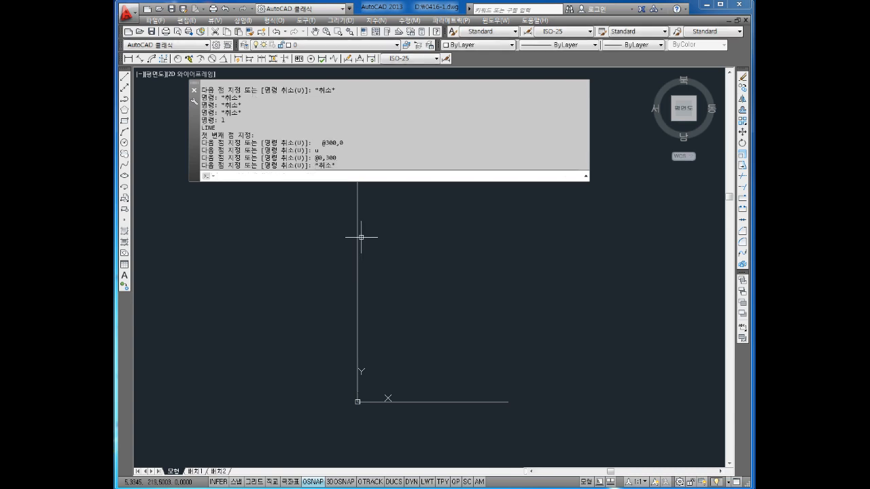
- Change the colour of the horizontal and vertical lines to cyan and clear the selection
{"action": "scroll", "coordinate": [346, 265], "scroll_direction": "down", "scroll_amount": 2}
{"action": "left_click", "coordinate": [408, 262]}
{"action": "left_click", "coordinate": [342, 355]}
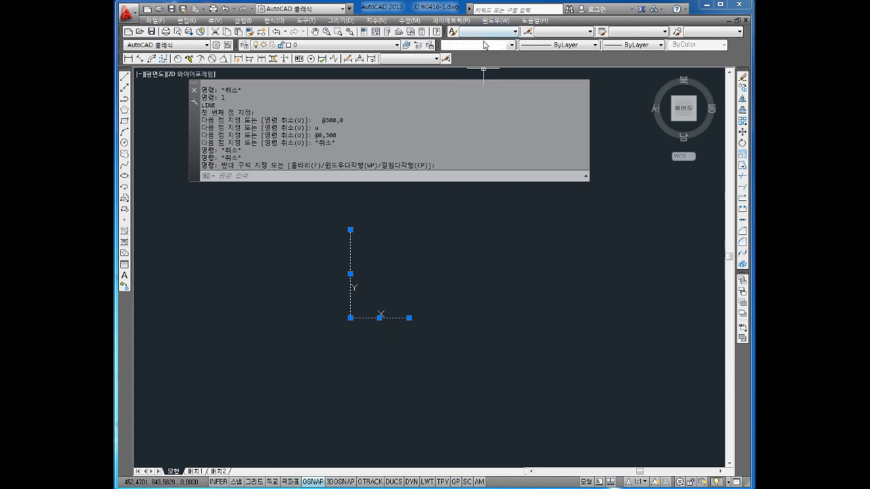
{"action": "left_click", "coordinate": [507, 45]}
{"action": "left_click", "coordinate": [476, 95]}
{"action": "key", "text": "Escape"}
{"action": "key", "text": "Escape"}
{"action": "key", "text": "Escape"}
{"action": "scroll", "coordinate": [369, 278], "scroll_direction": "up", "scroll_amount": 4}
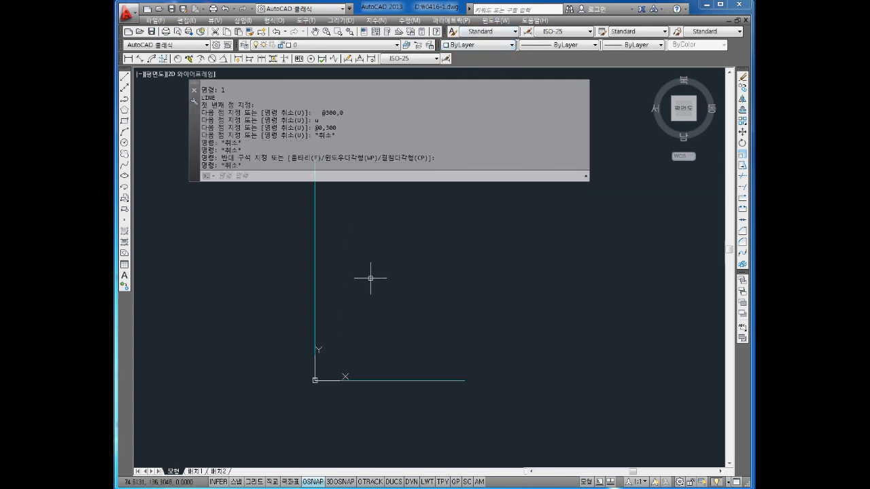
- Apply the Array command to the horizontal line and choose the rectangular type
{"action": "type", "text": "Ar"}
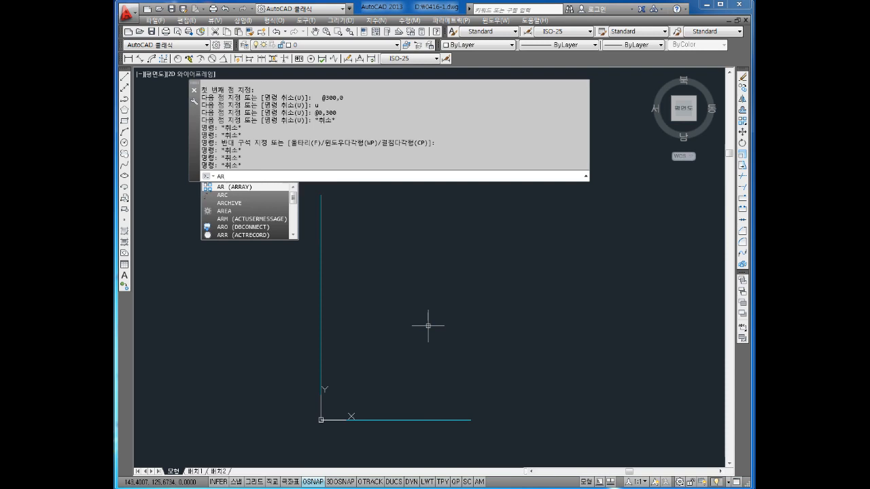
{"action": "key", "text": "Return"}
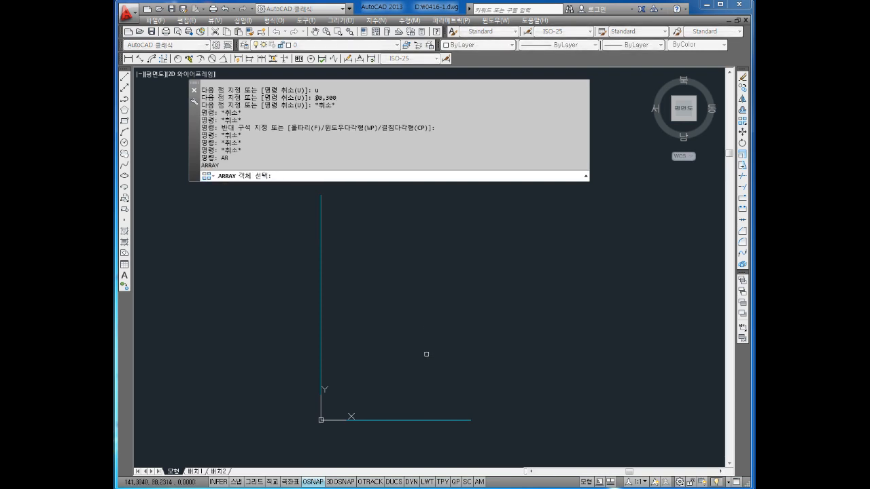
{"action": "left_click", "coordinate": [433, 386]}
{"action": "left_click", "coordinate": [403, 440]}
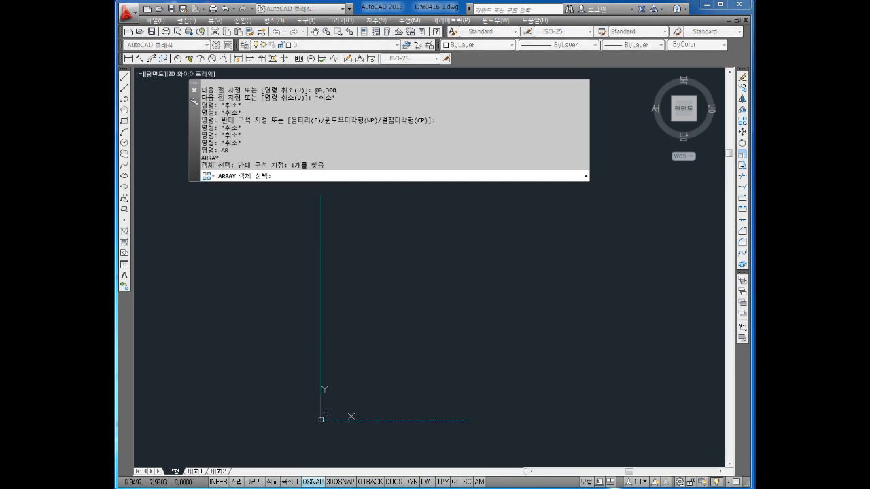
{"action": "key", "text": "Return"}
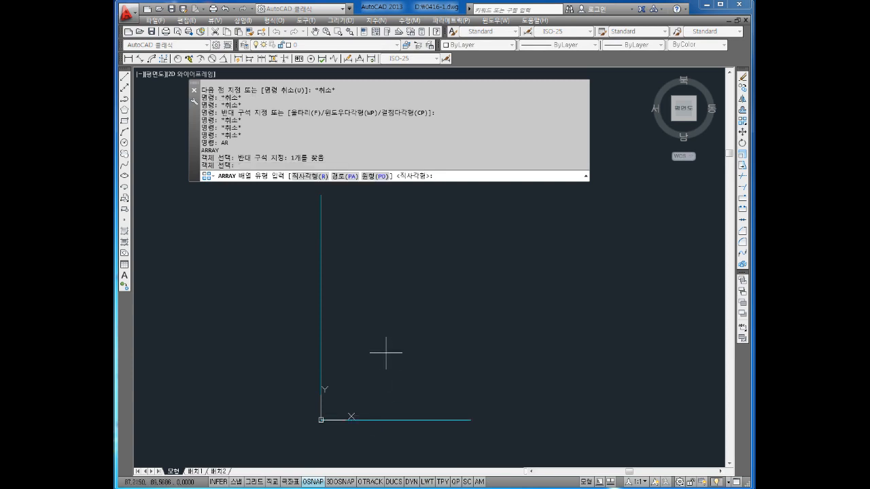
{"action": "type", "text": "r"}
{"action": "key", "text": "Return"}
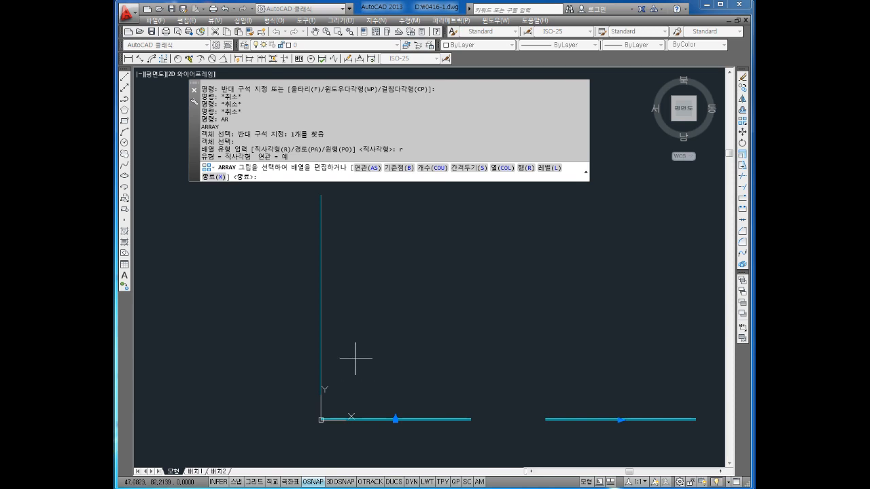
- Try the horizontal line's array with 100 columns and 1 row, inspect its layout and leave the command
{"action": "left_click", "coordinate": [432, 167]}
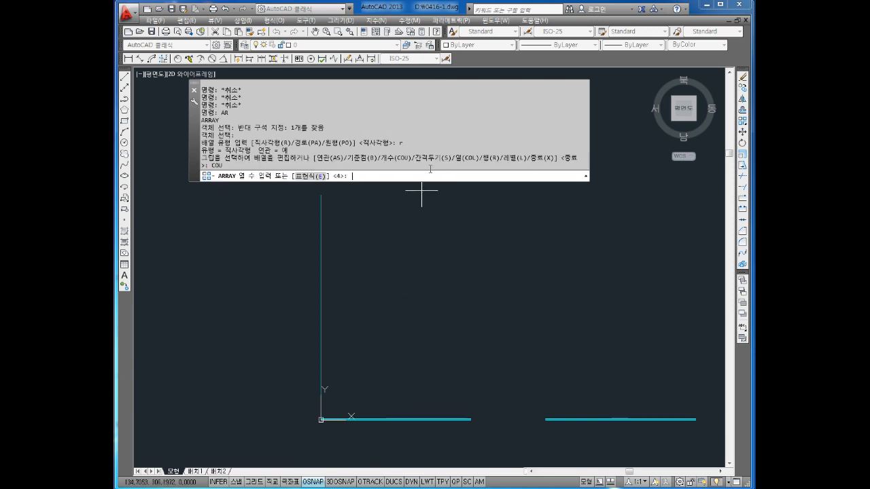
{"action": "type", "text": "100"}
{"action": "key", "text": "Return"}
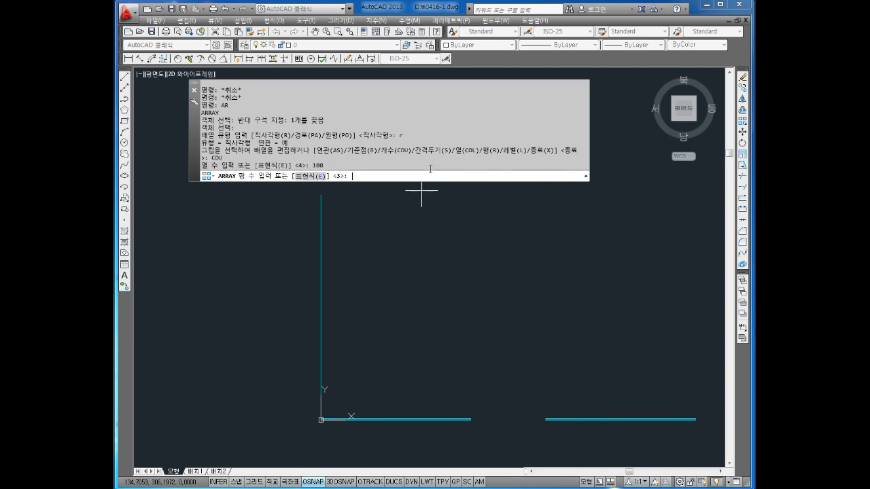
{"action": "type", "text": "1"}
{"action": "key", "text": "Return"}
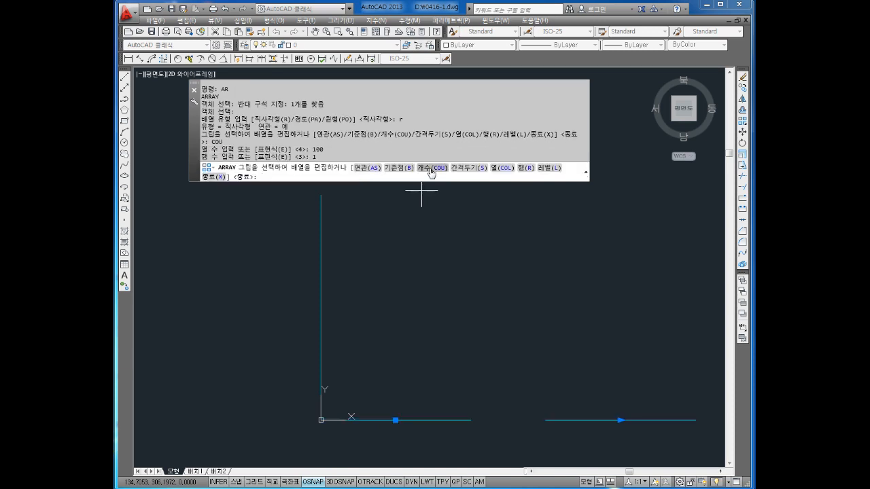
{"action": "scroll", "coordinate": [618, 238], "scroll_direction": "down", "scroll_amount": 10}
{"action": "middle_click_drag", "start_coordinate": [618, 238], "coordinate": [379, 328]}
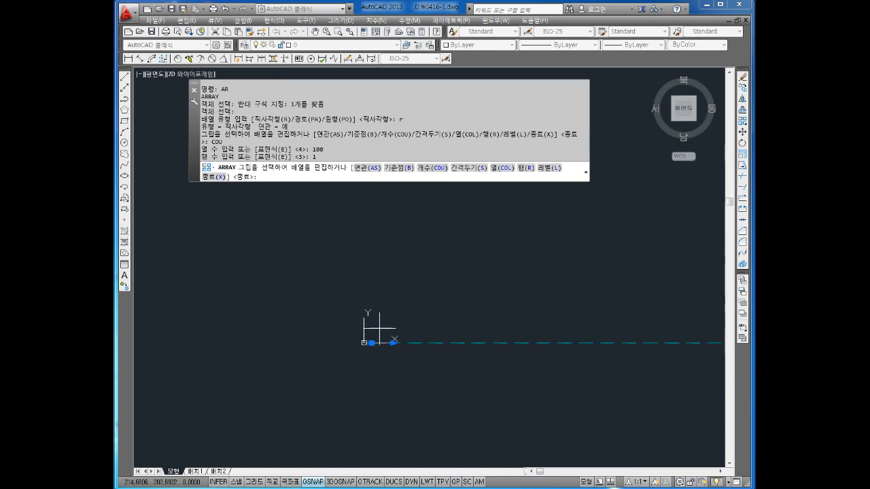
{"action": "scroll", "coordinate": [388, 326], "scroll_direction": "up", "scroll_amount": 5}
{"action": "mouse_move", "coordinate": [332, 351]}
{"action": "middle_mouse_down"}
{"action": "mouse_move", "coordinate": [359, 335]}
{"action": "mouse_move", "coordinate": [361, 346]}
{"action": "middle_mouse_up"}
{"action": "scroll", "coordinate": [360, 335], "scroll_direction": "up", "scroll_amount": 2}
{"action": "key", "text": "Escape"}
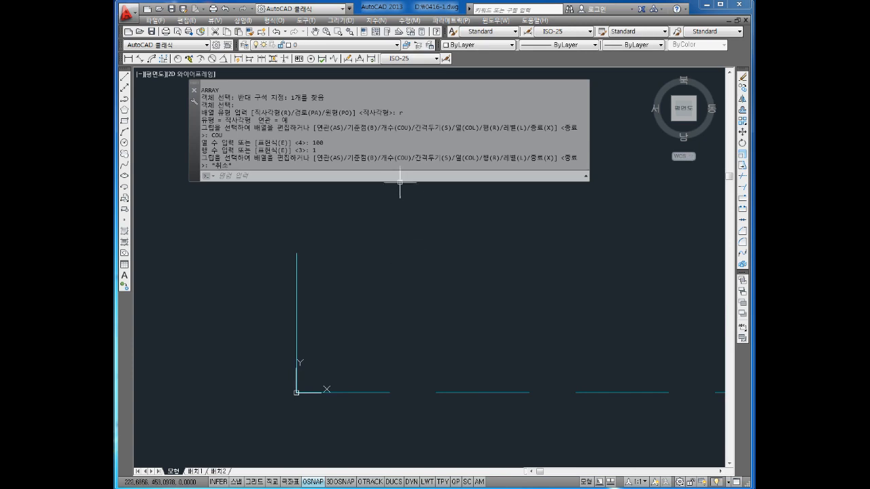
- Undo the array of the horizontal line
{"action": "type", "text": "u"}
{"action": "key", "text": "Return"}
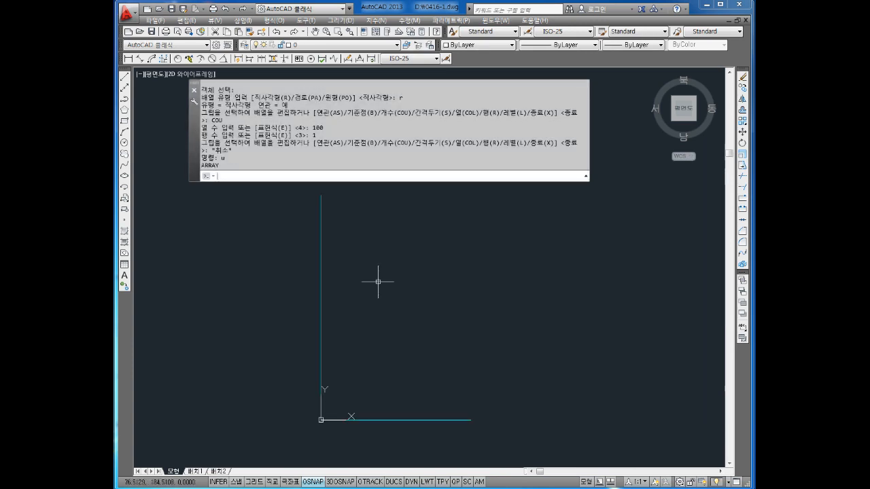
{"action": "key", "text": "Escape"}
{"action": "key", "text": "Escape"}
- Start a new rectangular array of the horizontal line at the origin
{"action": "type", "text": "ar"}
{"action": "key", "text": "Return"}
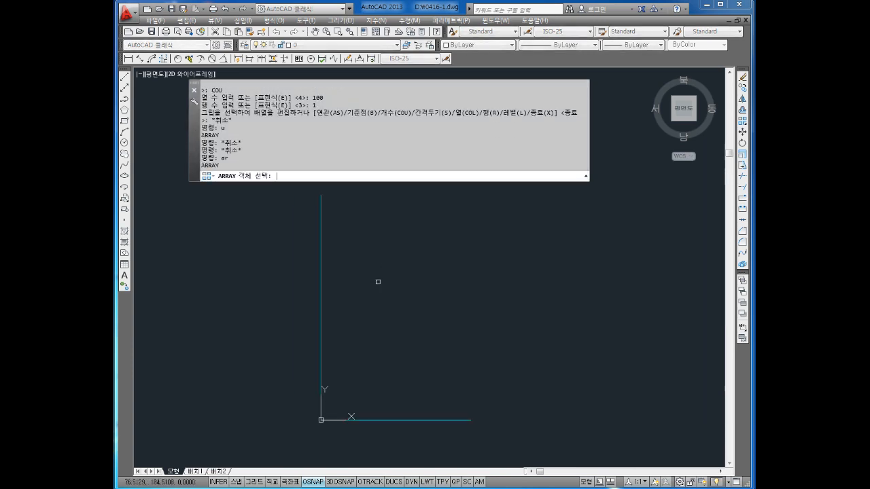
{"action": "left_click", "coordinate": [449, 380]}
{"action": "left_click", "coordinate": [401, 437]}
{"action": "key", "text": "Return"}
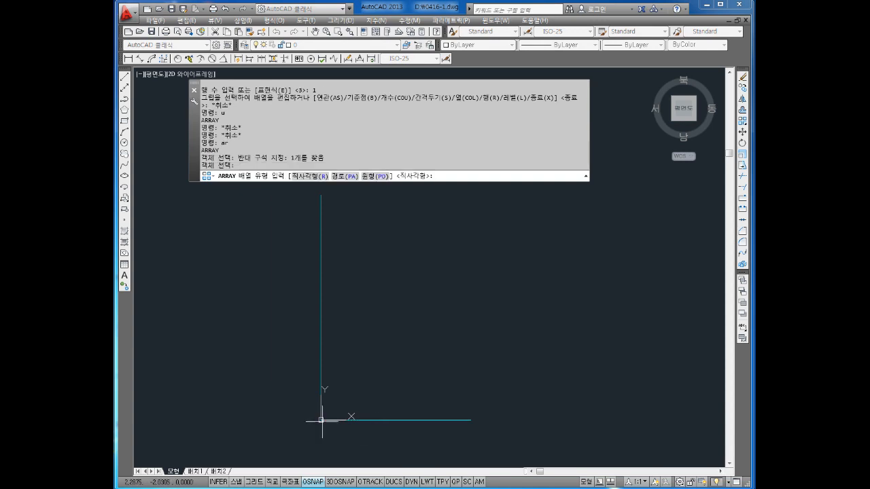
{"action": "type", "text": "r"}
{"action": "key", "text": "Return"}
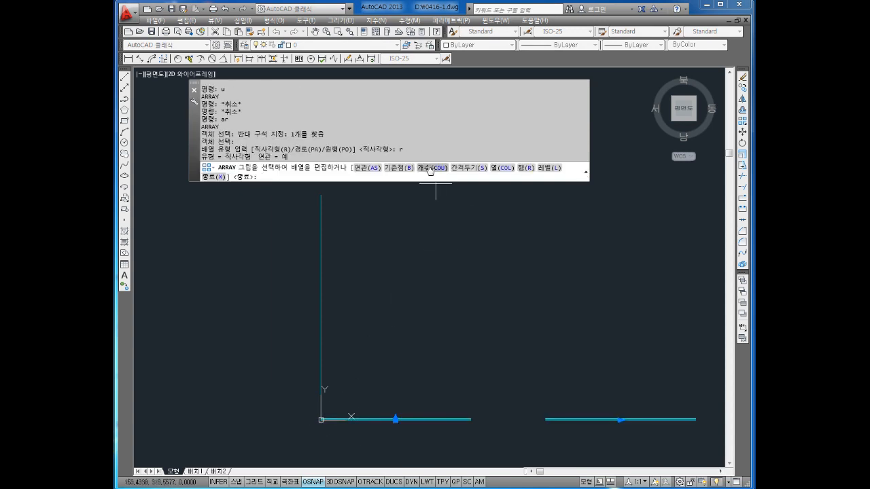
- Set the array's count to 1 column and 100 rows
{"action": "type", "text": "coy"}
{"action": "key", "text": "BackSpace"}
{"action": "type", "text": "u"}
{"action": "key", "text": "Return"}
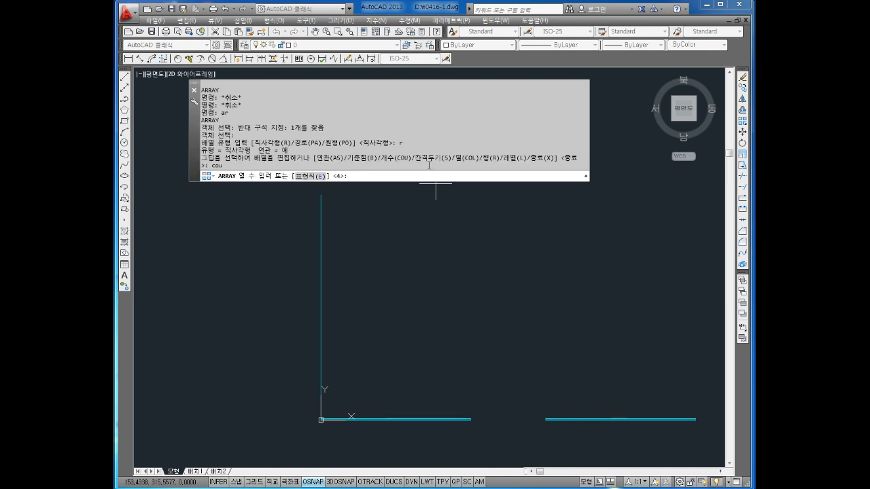
{"action": "type", "text": "1"}
{"action": "key", "text": "Return"}
{"action": "type", "text": "100"}
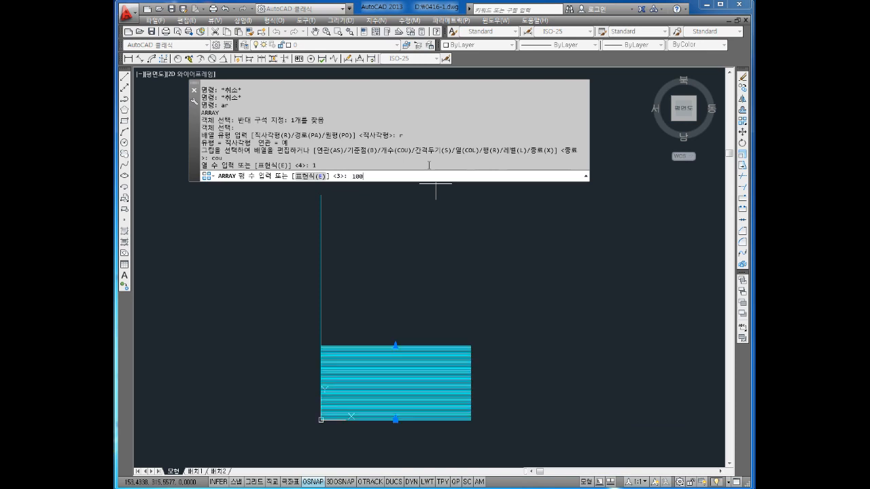
{"action": "key", "text": "Return"}
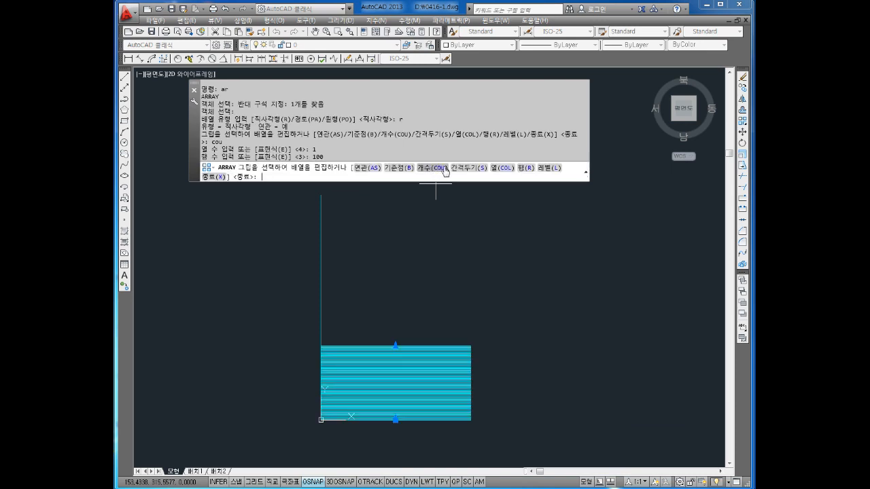
- Set the array's column spacing to 10 and accept the default row spacing
{"action": "left_click", "coordinate": [467, 167]}
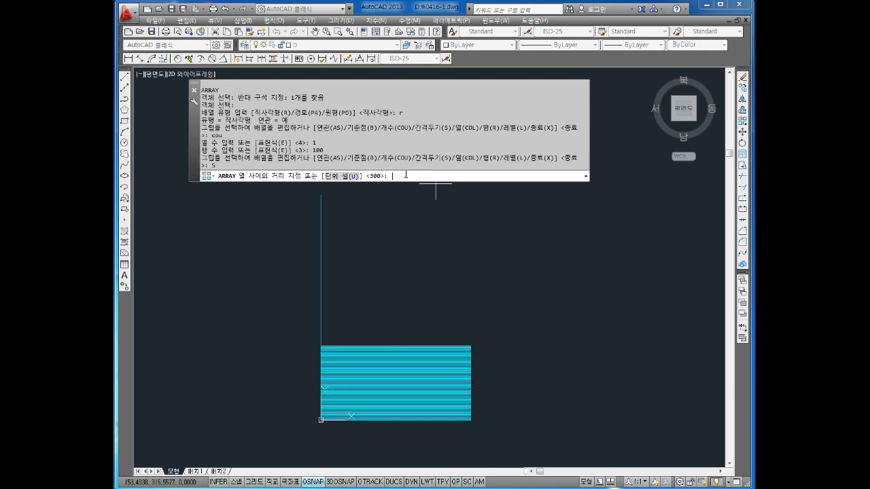
{"action": "type", "text": "10"}
{"action": "key", "text": "Return"}
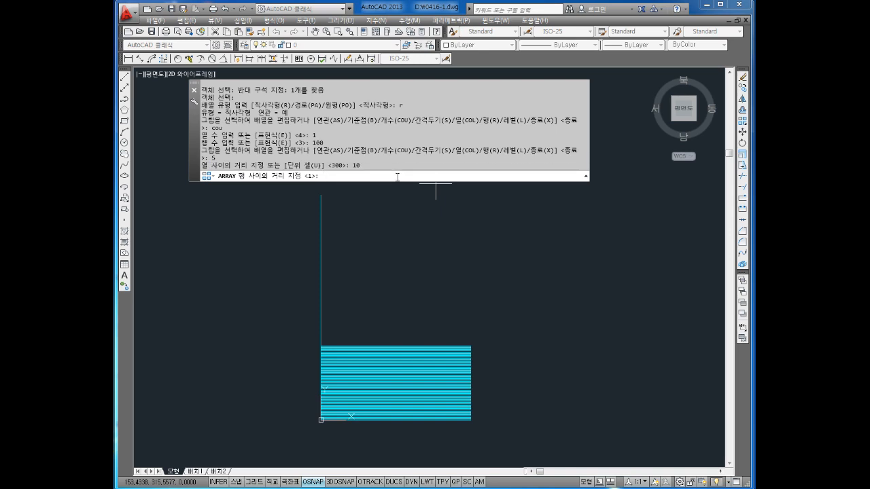
{"action": "key", "text": "Return"}
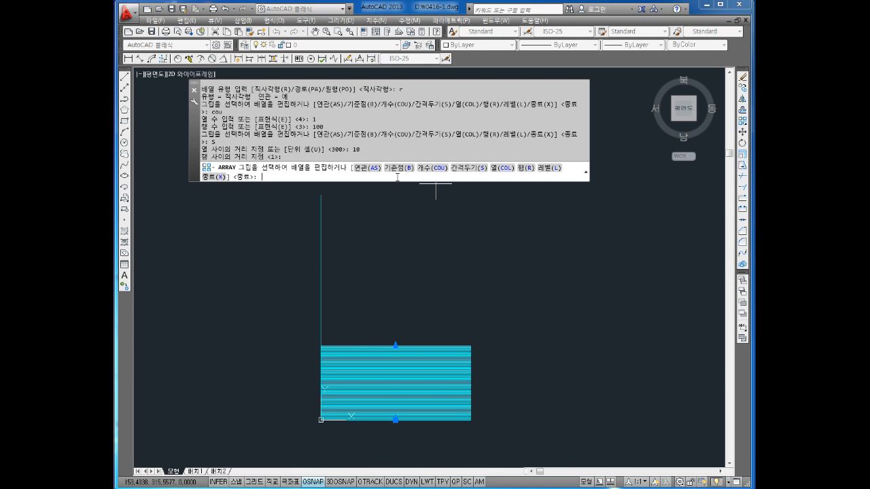
- Set both the column and row spacing of the horizontal line array to 10 and finish the array
{"action": "type", "text": "s"}
{"action": "key", "text": "Return"}
{"action": "type", "text": "10"}
{"action": "key", "text": "Return"}
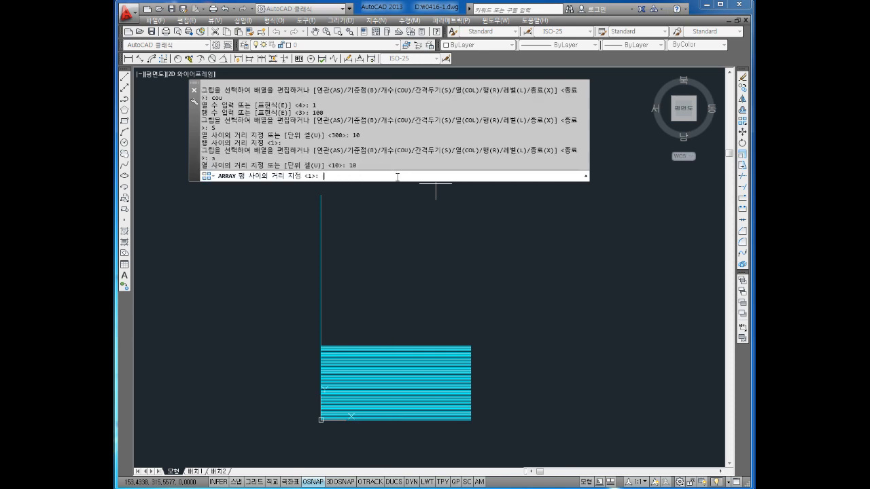
{"action": "type", "text": "10"}
{"action": "key", "text": "Return"}
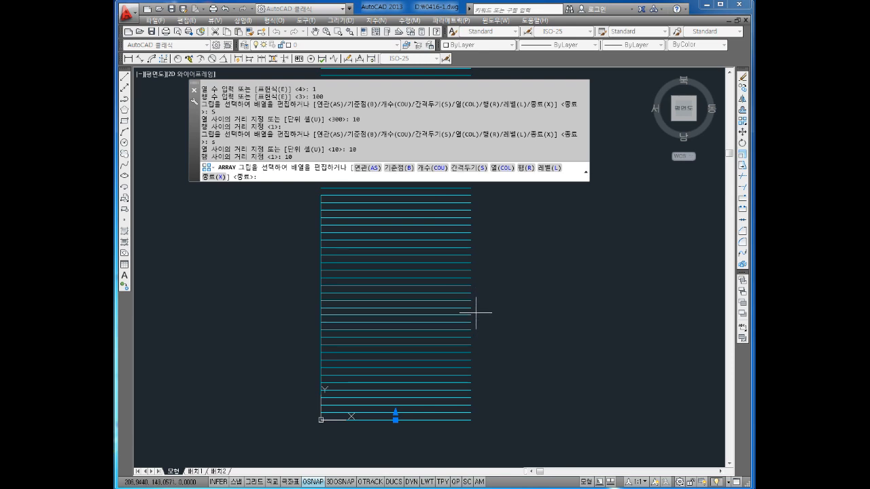
{"action": "key", "text": "Escape"}
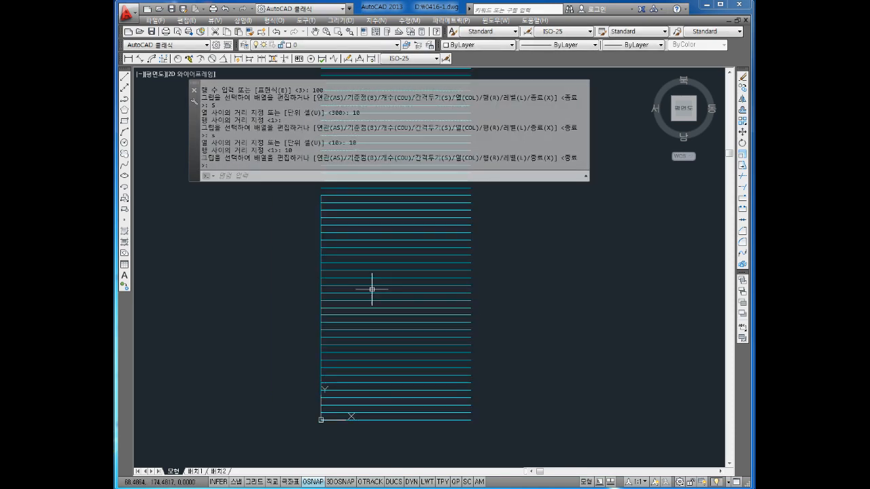
{"action": "middle_click_drag", "start_coordinate": [450, 289], "coordinate": [447, 307]}
{"action": "key", "text": "Escape"}
{"action": "key", "text": "Escape"}
{"action": "key", "text": "Escape"}
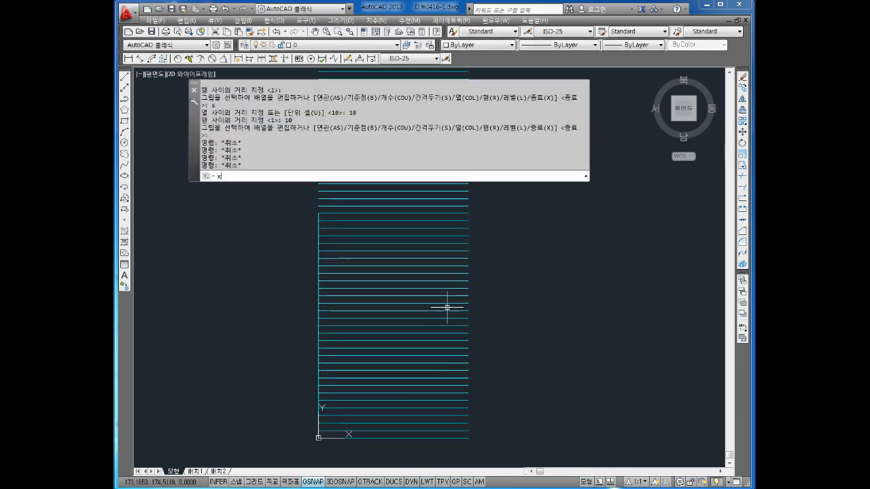
- Explode the array of horizontal lines into separate lines
{"action": "type", "text": "x"}
{"action": "key", "text": "Return"}
{"action": "left_click", "coordinate": [482, 281]}
{"action": "left_click", "coordinate": [461, 321]}
{"action": "key", "text": "Escape"}
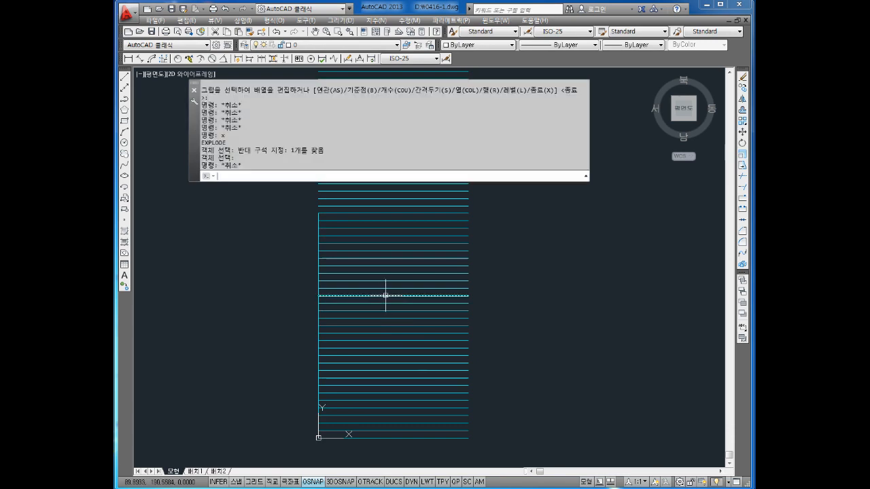
{"action": "key", "text": "Escape"}
{"action": "key", "text": "Escape"}
- Start a rectangular array of the vertical line that rises from the origin
{"action": "type", "text": "ar"}
{"action": "key", "text": "Return"}
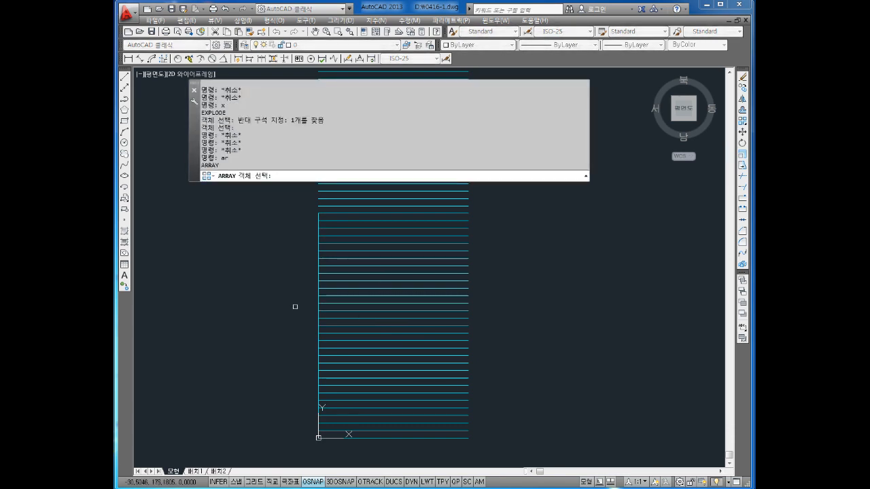
{"action": "scroll", "coordinate": [319, 306], "scroll_direction": "up", "scroll_amount": 4}
{"action": "left_click", "coordinate": [323, 306]}
{"action": "scroll", "coordinate": [325, 306], "scroll_direction": "down", "scroll_amount": 3}
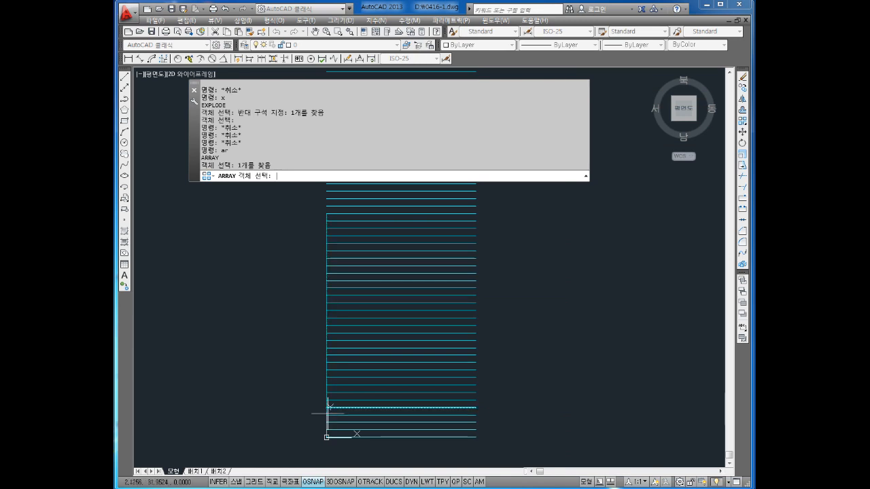
{"action": "key", "text": "Return"}
{"action": "type", "text": "r"}
{"action": "key", "text": "Return"}
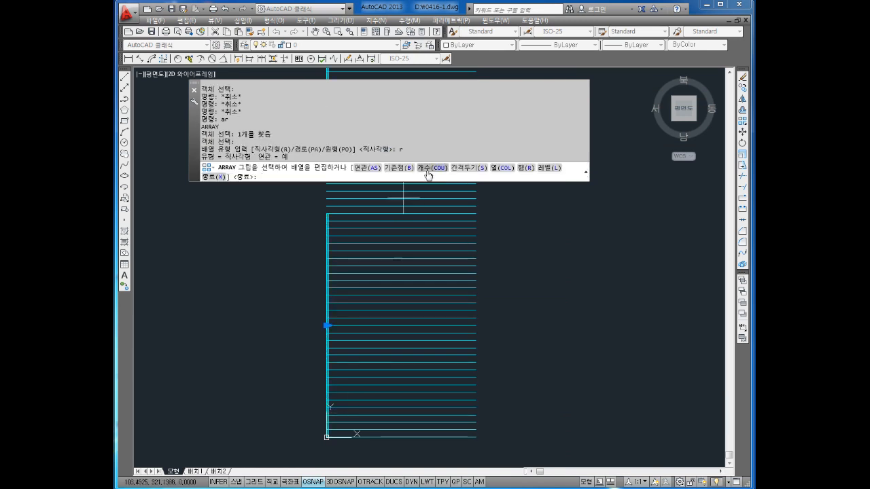
- Set the vertical line array's count to 50 columns and 1 row
{"action": "type", "text": "cou"}
{"action": "key", "text": "Return"}
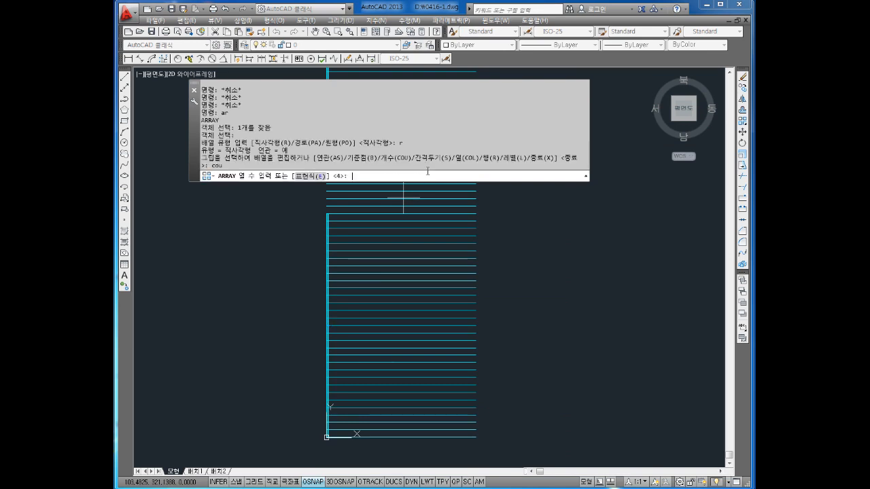
{"action": "type", "text": "50"}
{"action": "key", "text": "Return"}
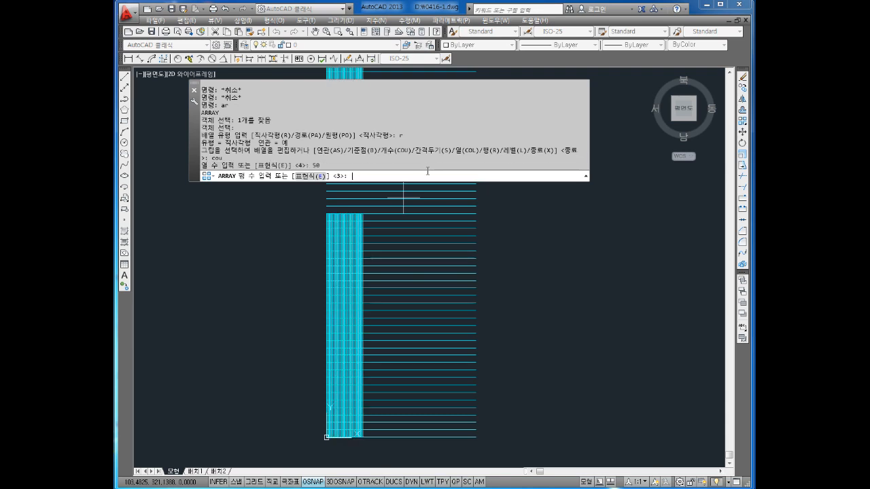
{"action": "key", "text": "Return"}
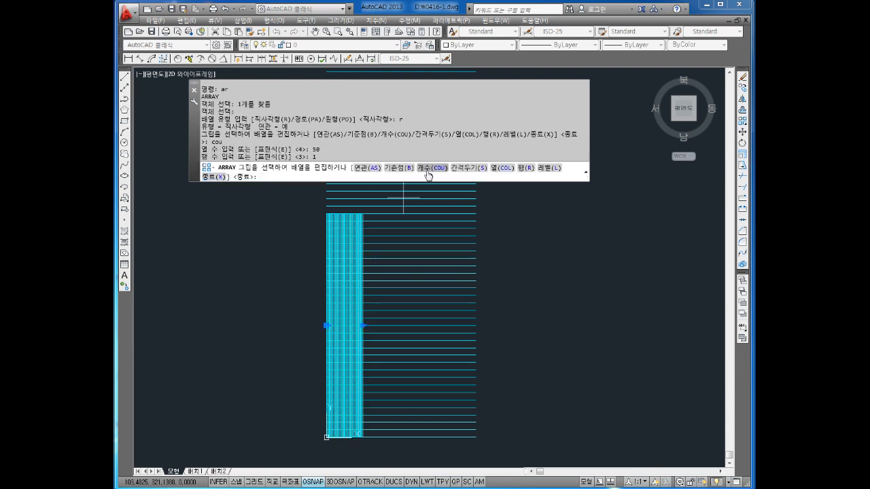
- Set the array's column spacing to 10, accept the default row spacing and finish the array
{"action": "left_click", "coordinate": [458, 168]}
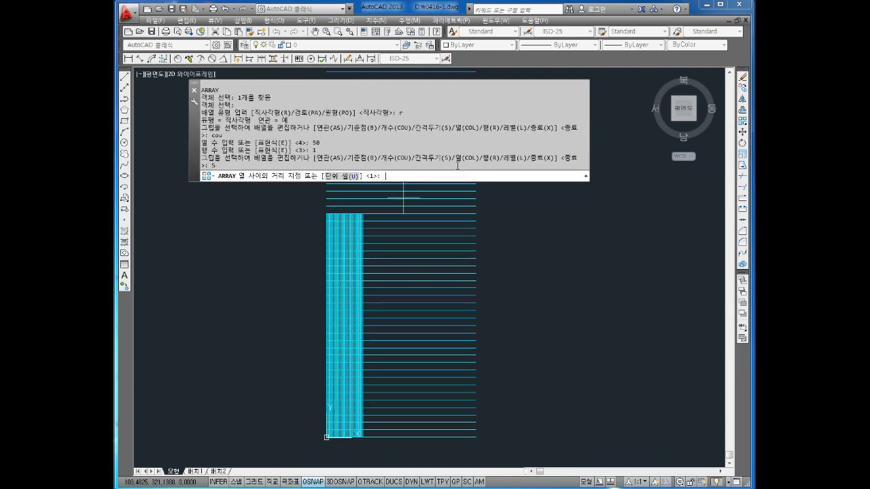
{"action": "key", "text": "Return"}
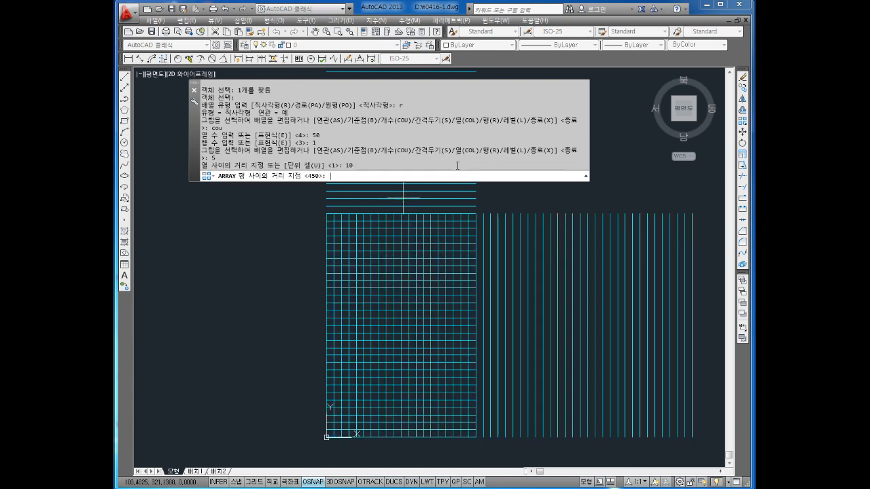
{"action": "key", "text": "Return"}
{"action": "key", "text": "Escape"}
{"action": "key", "text": "Escape"}
{"action": "key", "text": "Escape"}
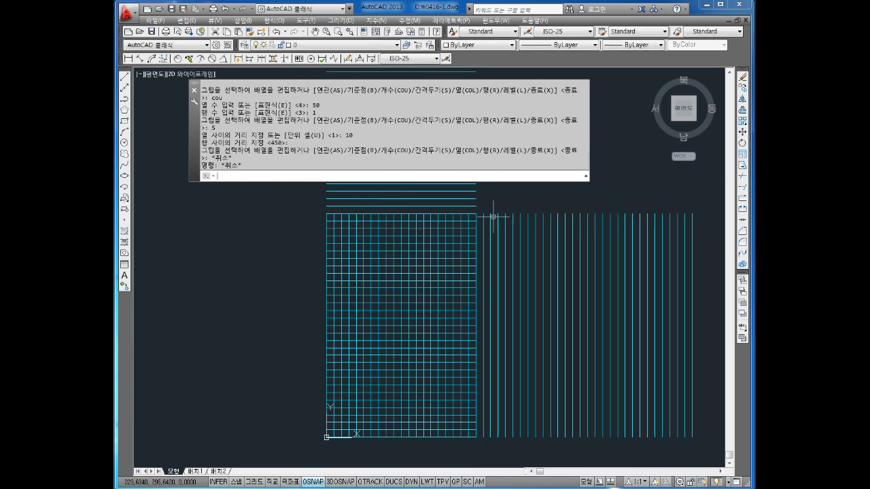
- Explode the array of vertical lines into separate lines
{"action": "middle_click_drag", "start_coordinate": [497, 218], "coordinate": [486, 225]}
{"action": "key", "text": "Escape"}
{"action": "key", "text": "Escape"}
{"action": "key", "text": "Escape"}
{"action": "key", "text": "Escape"}
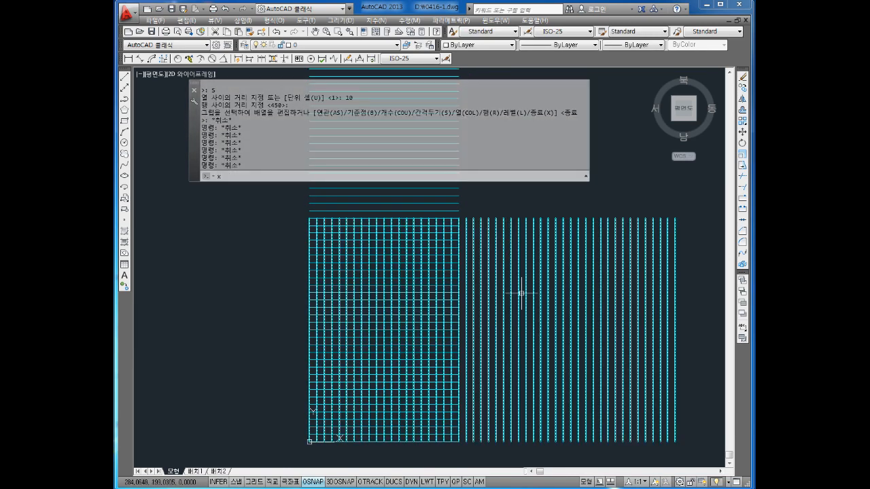
{"action": "type", "text": "x"}
{"action": "key", "text": "Return"}
{"action": "left_click", "coordinate": [571, 303]}
{"action": "left_click", "coordinate": [570, 311]}
{"action": "key", "text": "Return"}
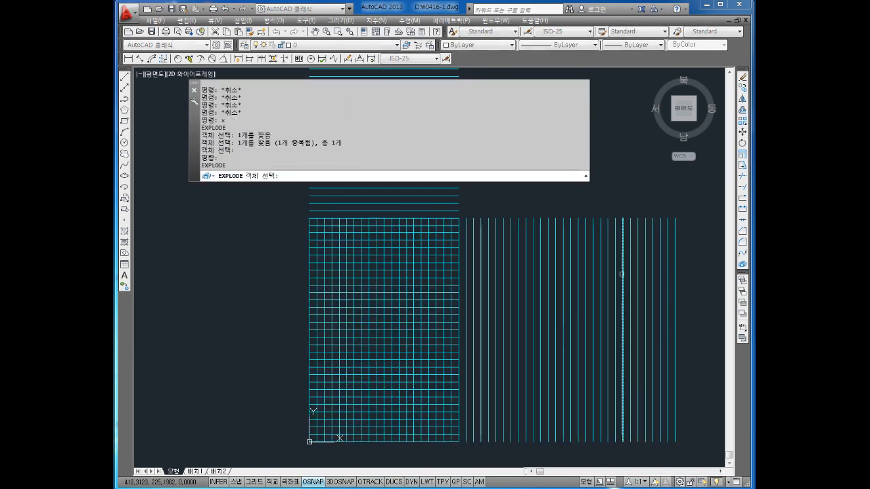
{"action": "key", "text": "Return"}
{"action": "scroll", "coordinate": [544, 268], "scroll_direction": "down", "scroll_amount": 1}
{"action": "key", "text": "Escape"}
{"action": "key", "text": "Escape"}
- Erase the vertical lines that lie beyond the ends of the horizontal lines
{"action": "left_click", "coordinate": [659, 217]}
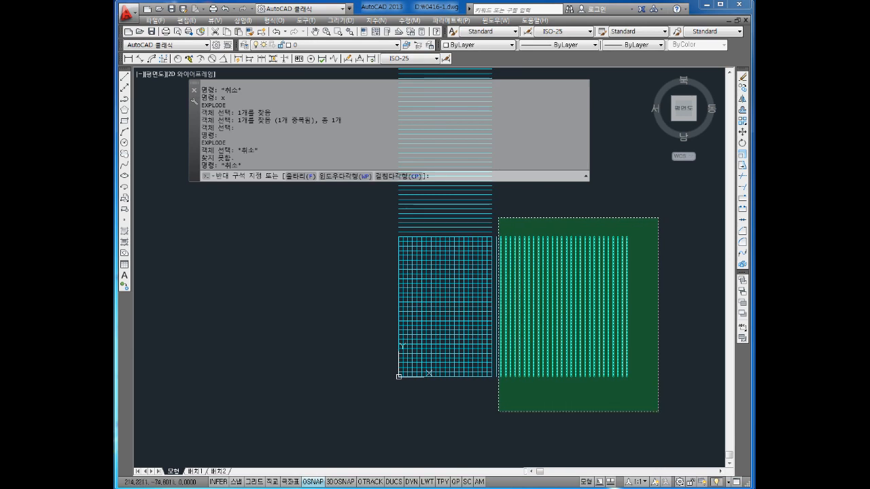
{"action": "left_click", "coordinate": [495, 413]}
{"action": "key", "text": "Delete"}
- Erase all horizontal lines that lie above the upper ends of the vertical lines
{"action": "scroll", "coordinate": [520, 275], "scroll_direction": "down", "scroll_amount": 5}
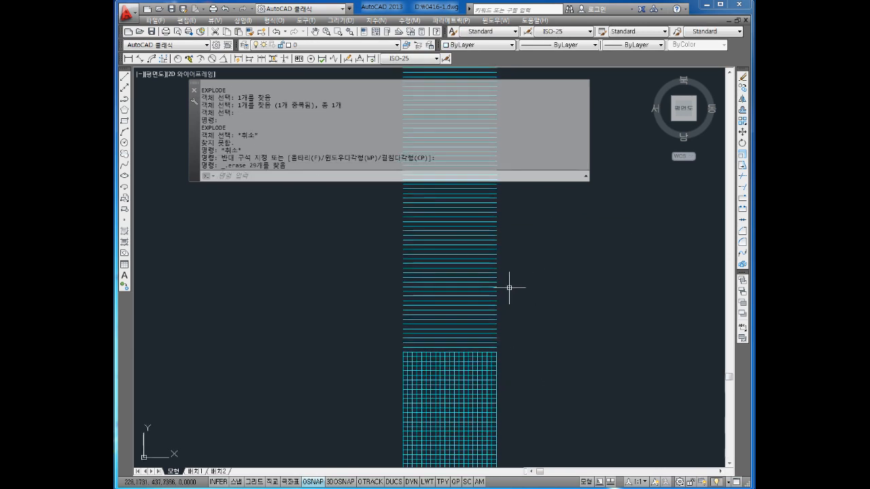
{"action": "scroll", "coordinate": [528, 210], "scroll_direction": "up", "scroll_amount": 3}
{"action": "left_click", "coordinate": [511, 198]}
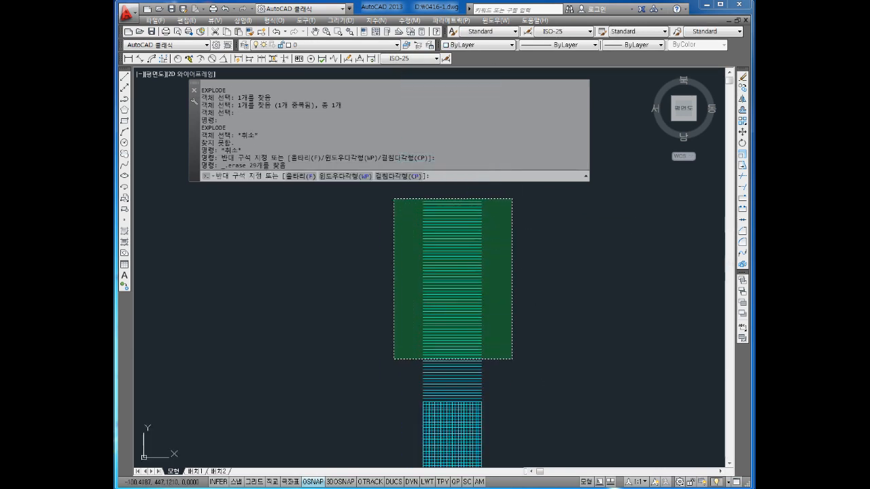
{"action": "left_click", "coordinate": [382, 393]}
{"action": "key", "text": "Delete"}
{"action": "scroll", "coordinate": [461, 380], "scroll_direction": "up", "scroll_amount": 6}
{"action": "left_click", "coordinate": [569, 348]}
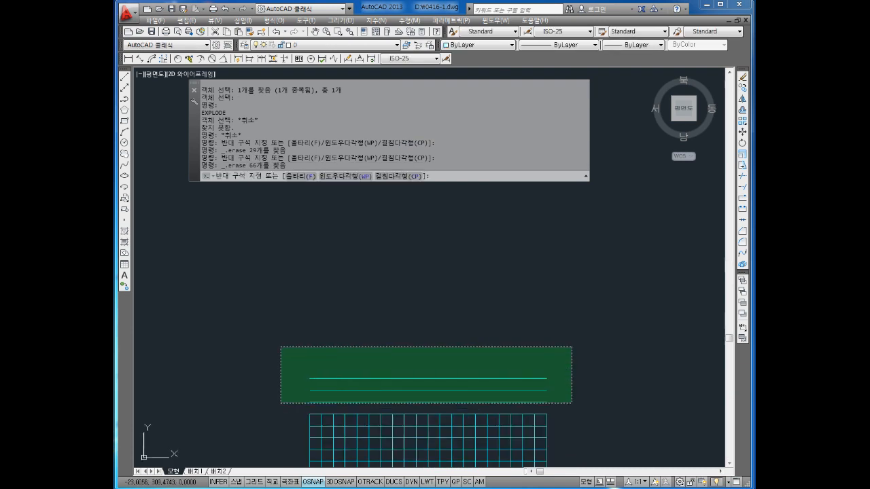
{"action": "left_click", "coordinate": [275, 406]}
{"action": "key", "text": "Delete"}
{"action": "scroll", "coordinate": [368, 404], "scroll_direction": "down", "scroll_amount": 4}
{"action": "mouse_move", "coordinate": [389, 404]}
{"action": "middle_mouse_down"}
{"action": "mouse_move", "coordinate": [382, 349]}
{"action": "mouse_move", "coordinate": [392, 288]}
{"action": "middle_mouse_up"}
{"action": "scroll", "coordinate": [406, 374], "scroll_direction": "up", "scroll_amount": 2}
{"action": "mouse_move", "coordinate": [429, 403]}
{"action": "middle_mouse_down"}
{"action": "mouse_move", "coordinate": [435, 389]}
{"action": "mouse_move", "coordinate": [405, 368]}
{"action": "mouse_move", "coordinate": [410, 361]}
{"action": "middle_mouse_up"}
{"action": "key", "text": "Escape"}
{"action": "key", "text": "Escape"}
{"action": "left_click", "coordinate": [495, 195]}
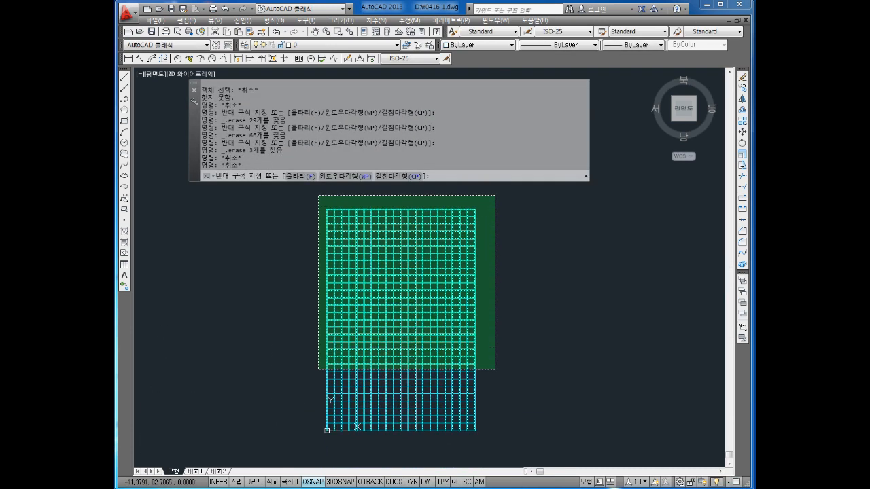
{"action": "key", "text": "Escape"}
{"action": "key", "text": "Escape"}
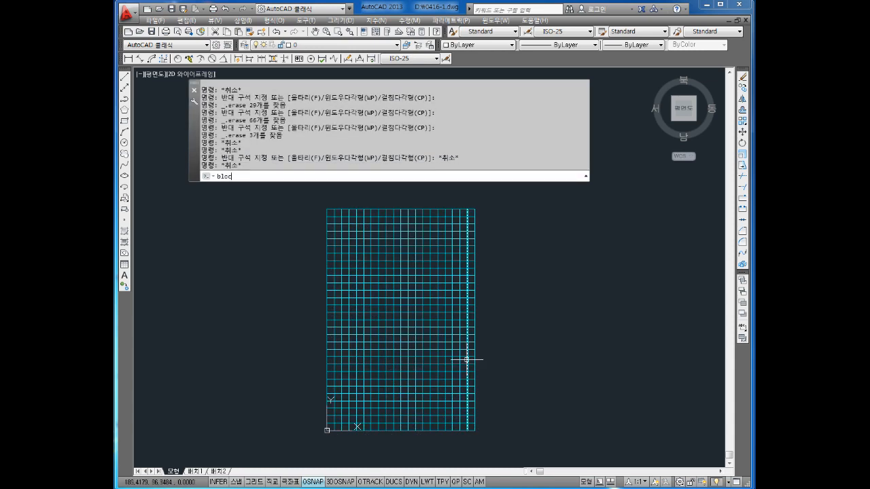
- Start a block definition named 답안지 with its base point at the grid's corner on the origin
{"action": "key", "text": "Return"}
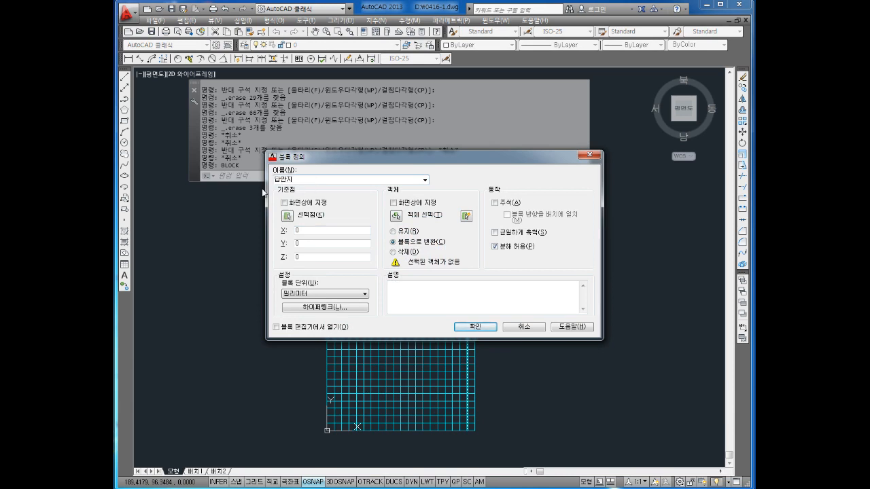
{"action": "left_click", "coordinate": [287, 215]}
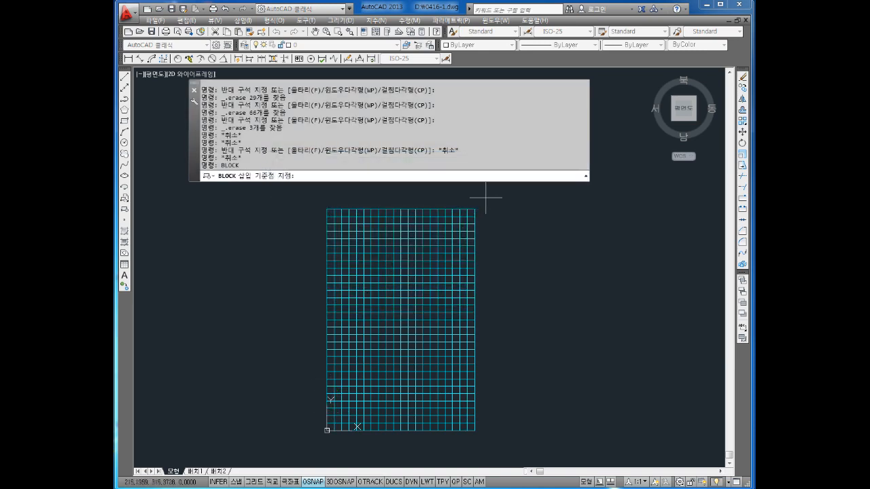
{"action": "left_click", "coordinate": [489, 201]}
{"action": "left_click", "coordinate": [287, 215]}
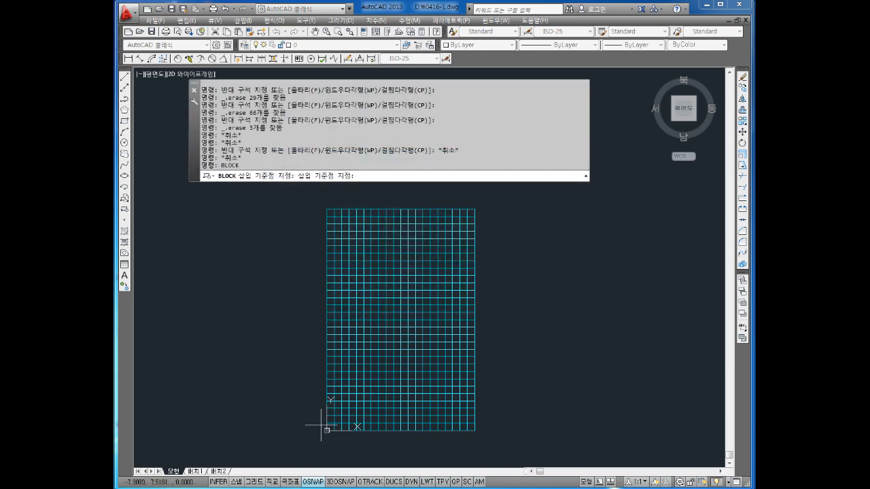
{"action": "left_click", "coordinate": [327, 430]}
- Select all the grid lines as the block's objects and create the block
{"action": "left_click", "coordinate": [397, 216]}
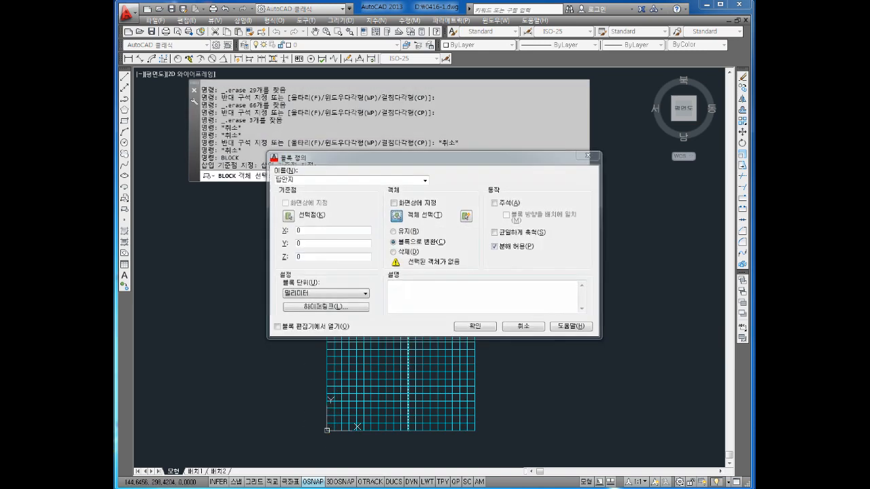
{"action": "left_click", "coordinate": [503, 196]}
{"action": "left_click", "coordinate": [306, 432]}
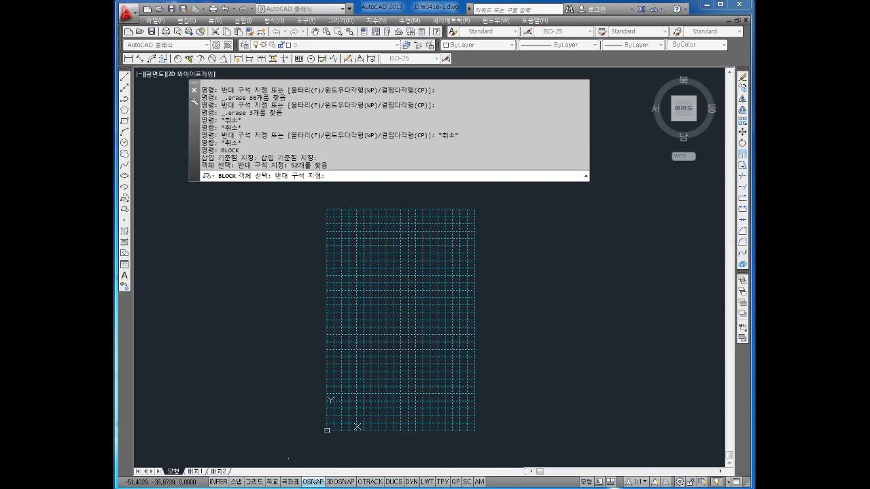
{"action": "key", "text": "Return"}
{"action": "left_click", "coordinate": [319, 405]}
{"action": "key", "text": "Return"}
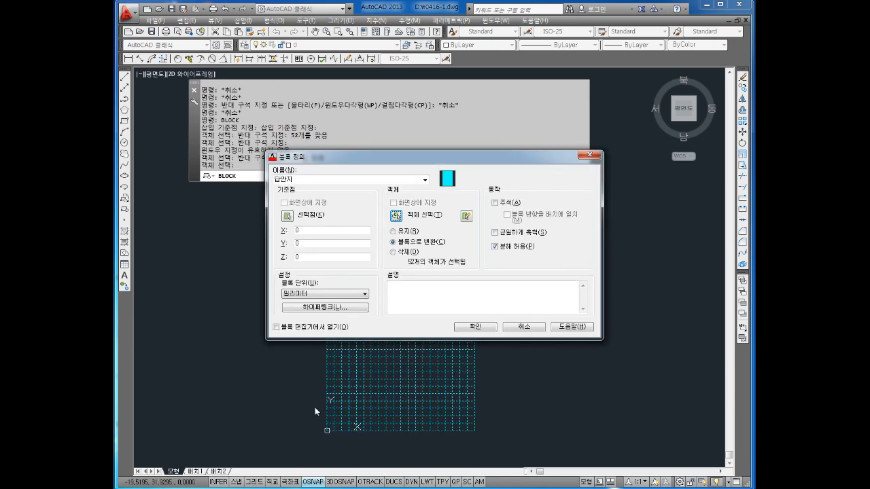
{"action": "left_click", "coordinate": [455, 328]}
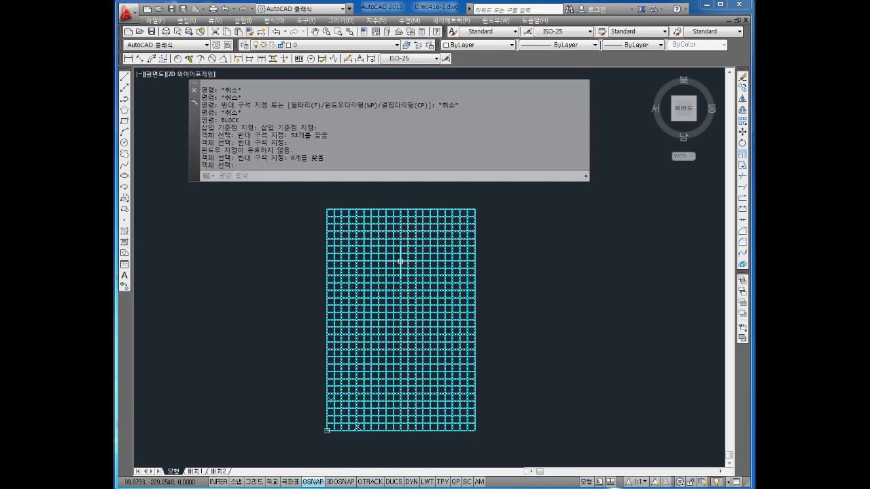
{"action": "left_click", "coordinate": [401, 261]}
{"action": "key", "text": "Escape"}
{"action": "key", "text": "Escape"}
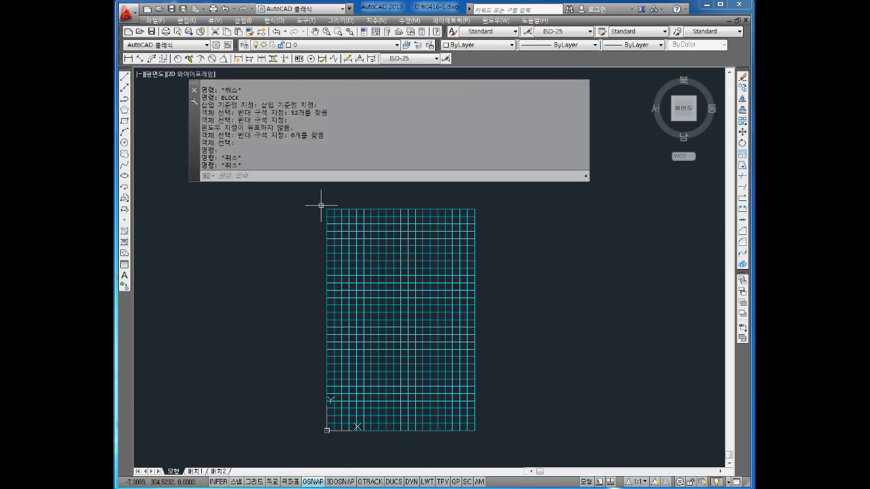
- Place a multiline text box just above the grid and set its font to 굴림
{"action": "left_click", "coordinate": [124, 275]}
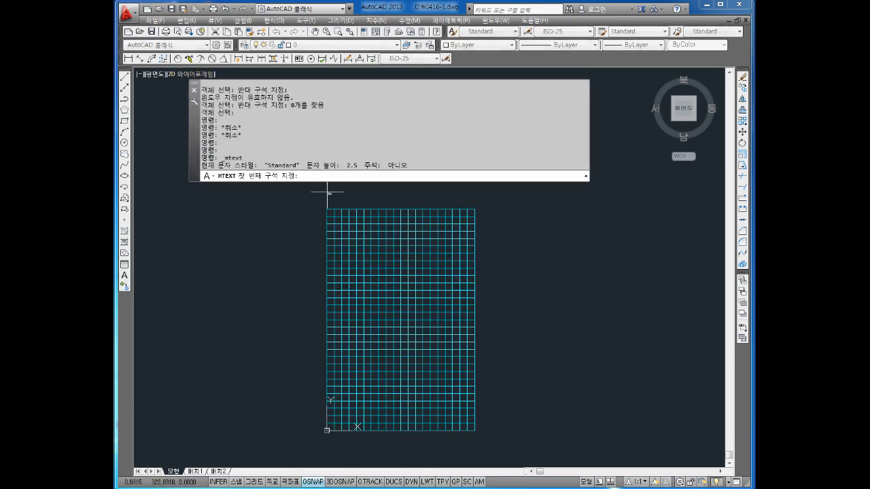
{"action": "left_click", "coordinate": [328, 193]}
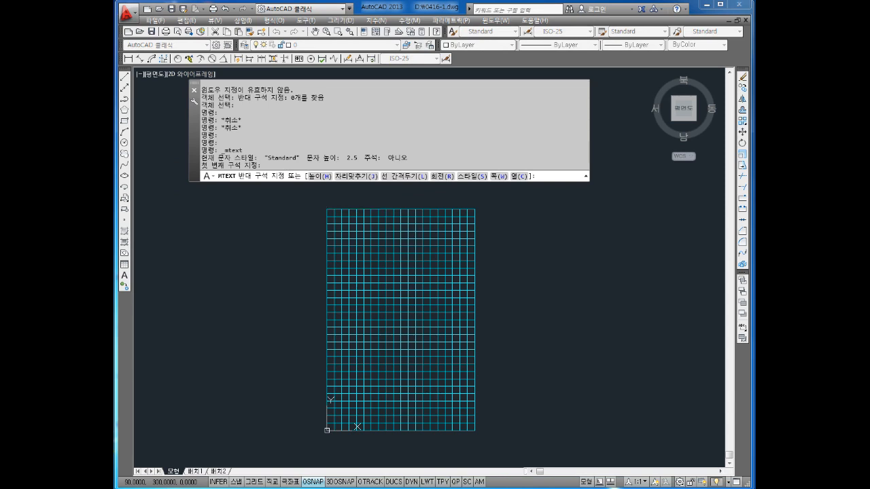
{"action": "left_click", "coordinate": [541, 202]}
{"action": "left_click", "coordinate": [361, 130]}
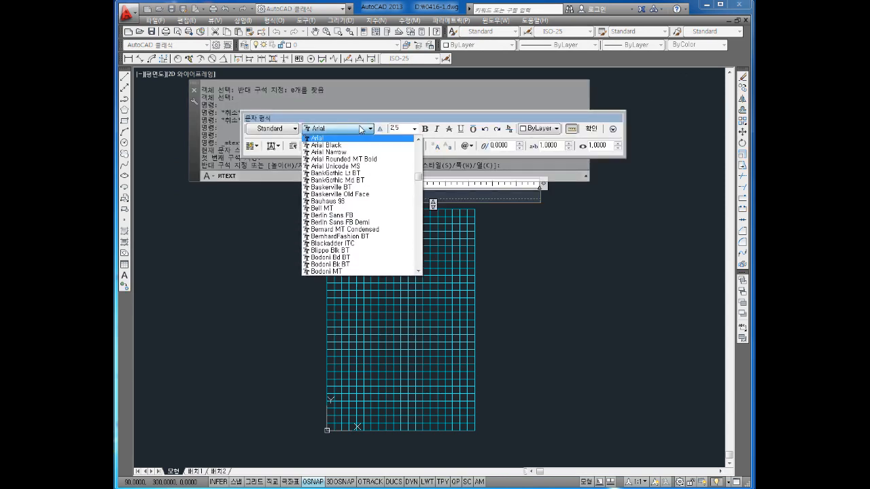
{"action": "scroll", "coordinate": [363, 139], "scroll_direction": "down", "scroll_amount": 15}
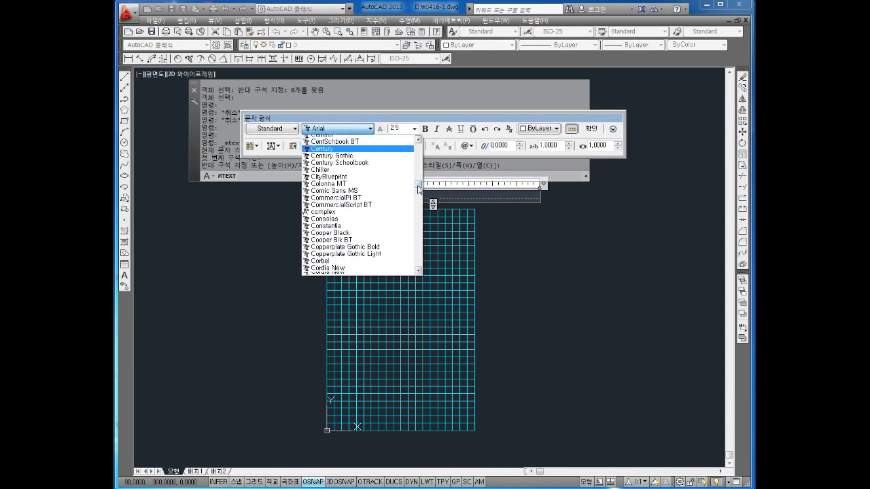
{"action": "left_click_drag", "start_coordinate": [419, 184], "coordinate": [422, 254]}
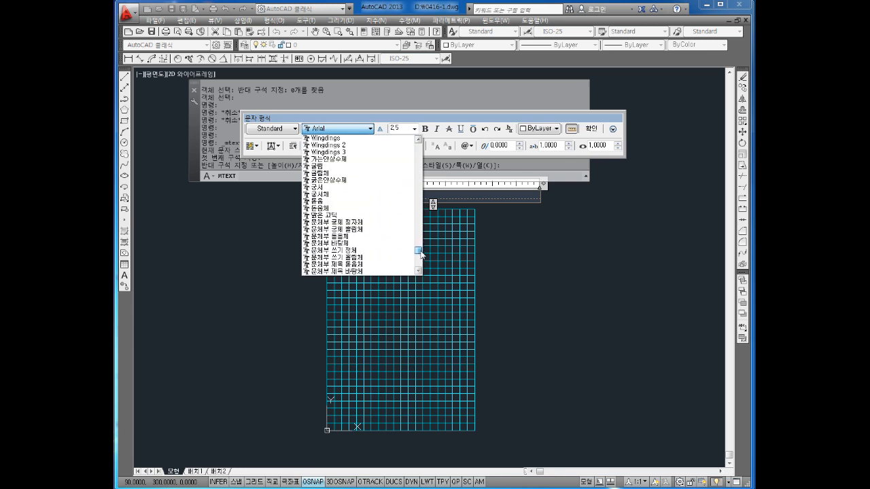
{"action": "left_click", "coordinate": [318, 168]}
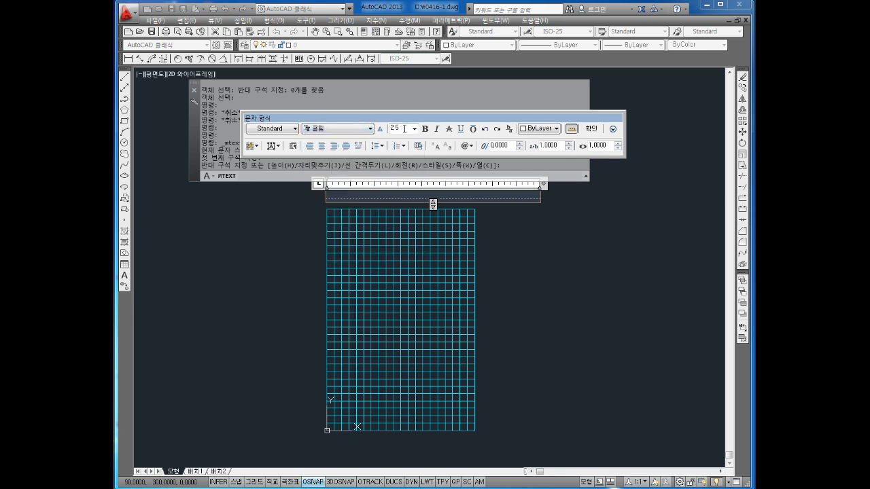
- Write the title 답안지 in yellow at text height 5 and finish the text
{"action": "left_click", "coordinate": [541, 129]}
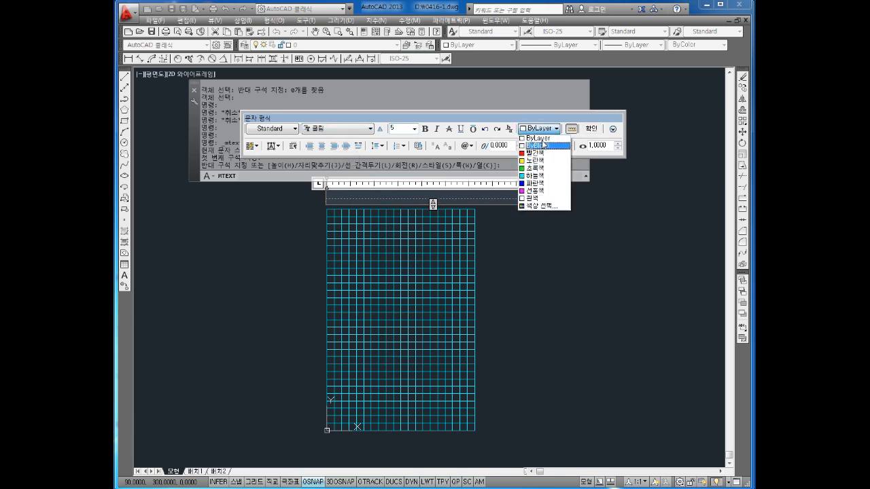
{"action": "left_click", "coordinate": [533, 161]}
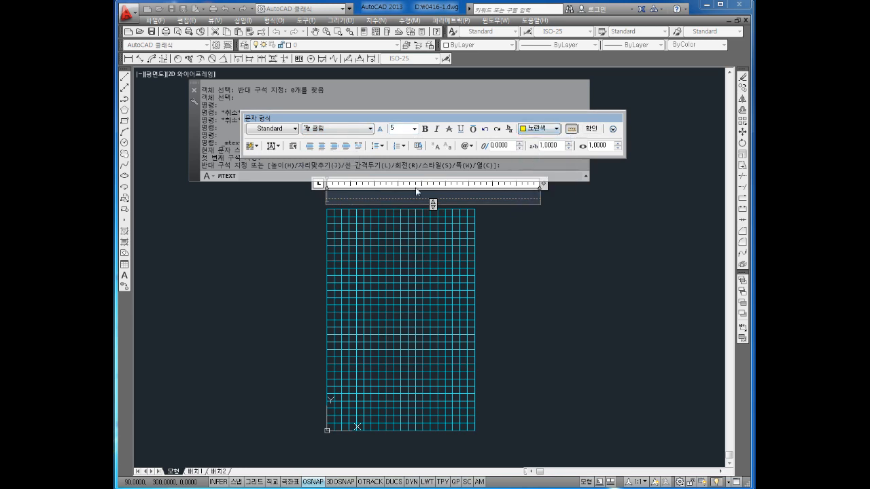
{"action": "type", "text": "달"}
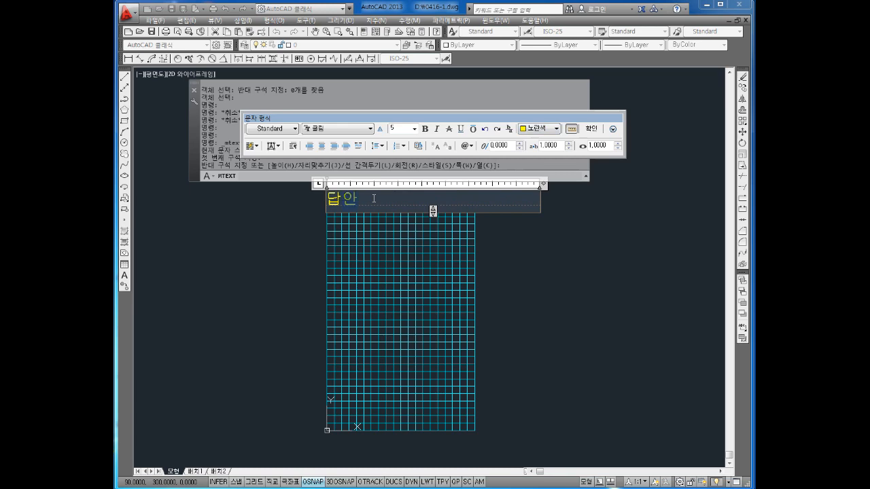
{"action": "left_click", "coordinate": [591, 128]}
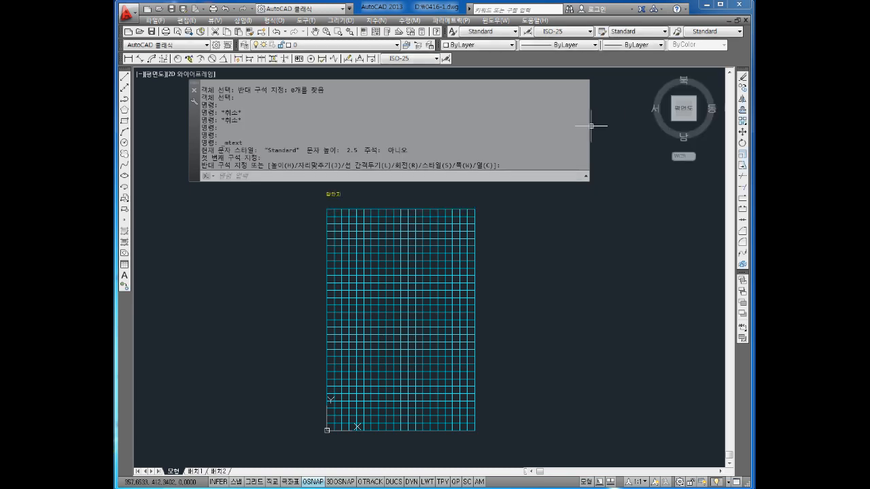
- Move the 답안지 title down so it sits closer to the grid's upper edge
{"action": "key", "text": "Escape"}
{"action": "key", "text": "Escape"}
{"action": "scroll", "coordinate": [343, 188], "scroll_direction": "up", "scroll_amount": 4}
{"action": "key", "text": "Escape"}
{"action": "key", "text": "Escape"}
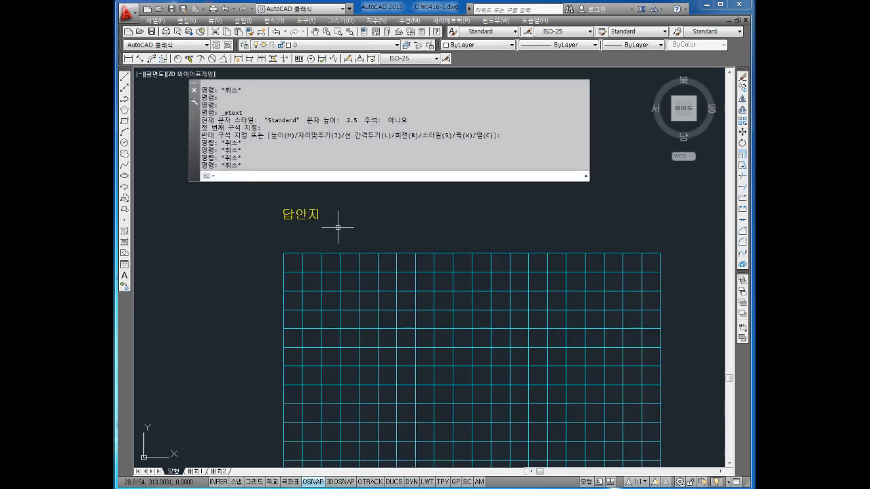
{"action": "type", "text": "m"}
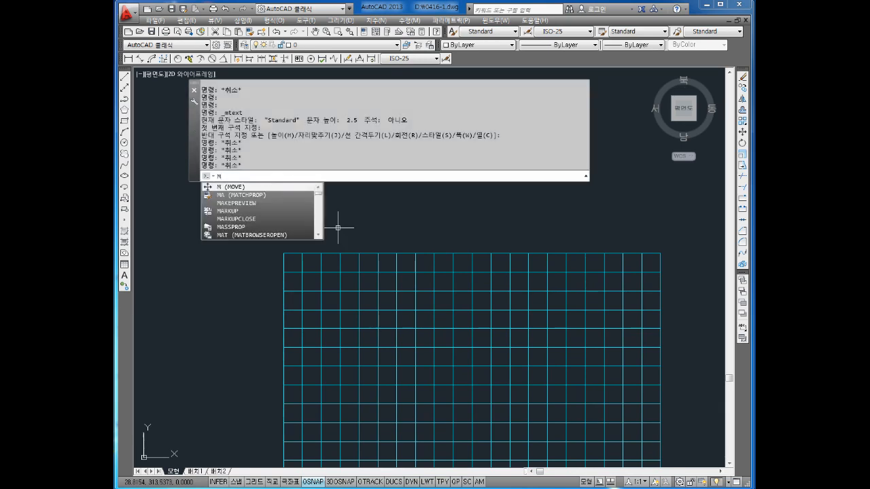
{"action": "key", "text": "Return"}
{"action": "left_click", "coordinate": [299, 214]}
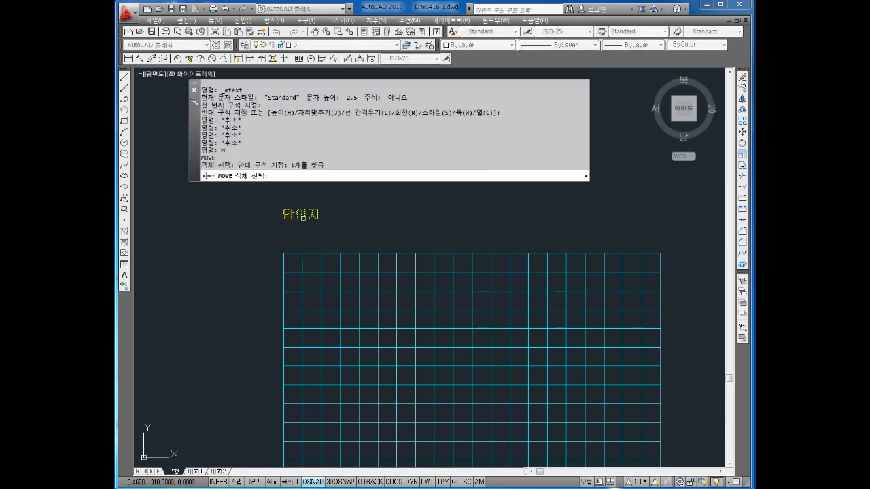
{"action": "key", "text": "Return"}
{"action": "left_click", "coordinate": [303, 216]}
{"action": "left_click", "coordinate": [303, 241]}
{"action": "key", "text": "Escape"}
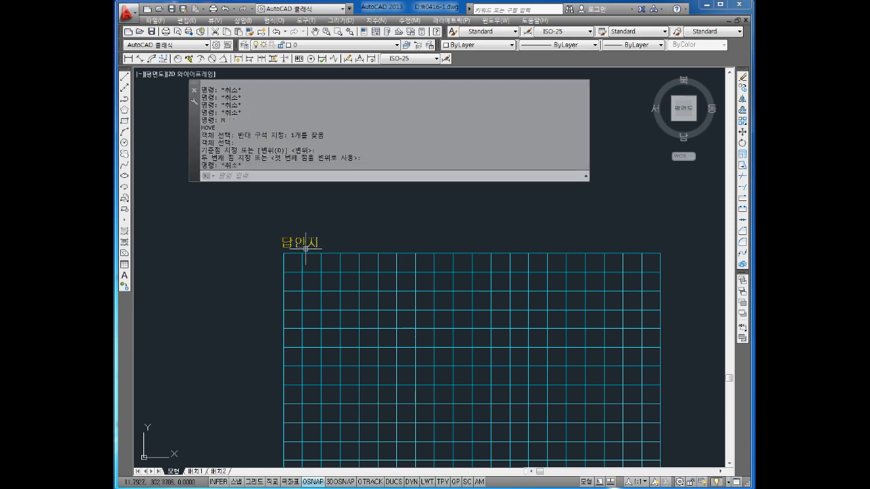
- Set the 답안지 title's text height to 10 and finish editing the text
{"action": "double_click", "coordinate": [304, 243]}
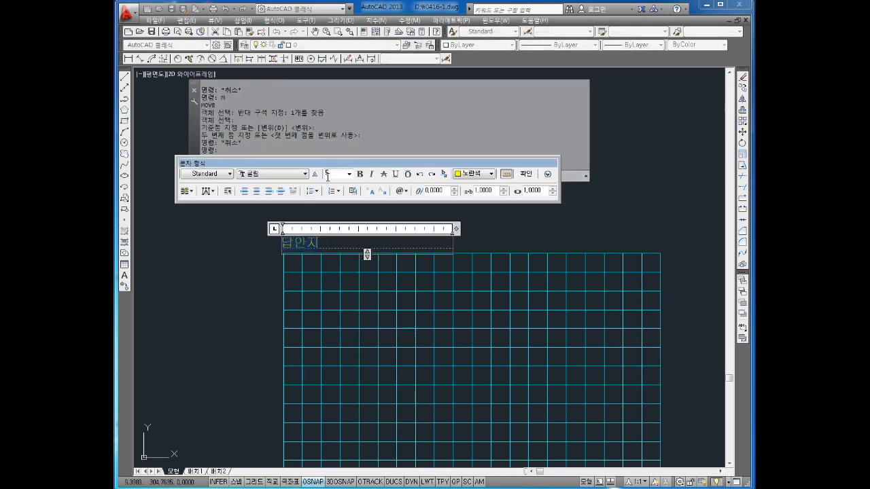
{"action": "type", "text": "10"}
{"action": "key", "text": "Return"}
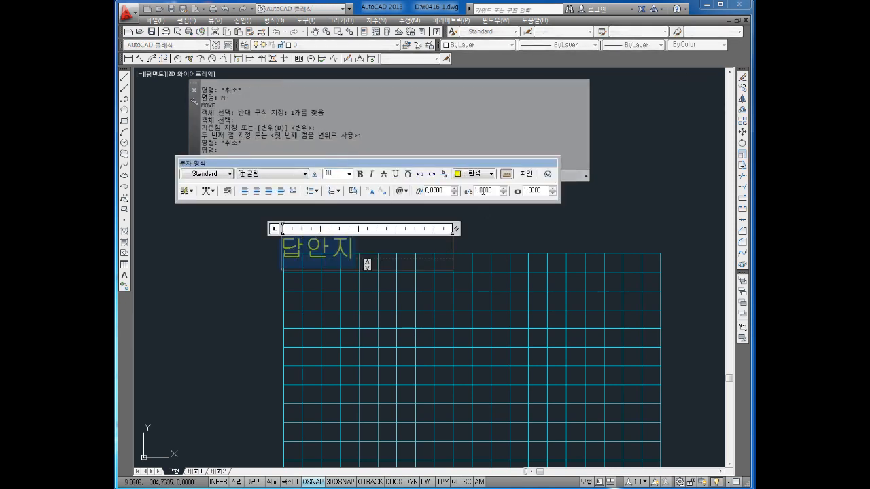
{"action": "left_click", "coordinate": [523, 175]}
{"action": "key", "text": "Escape"}
{"action": "key", "text": "Escape"}
- Move the enlarged 답안지 title up until it clears the grid's upper edge, and save the drawing
{"action": "type", "text": "m"}
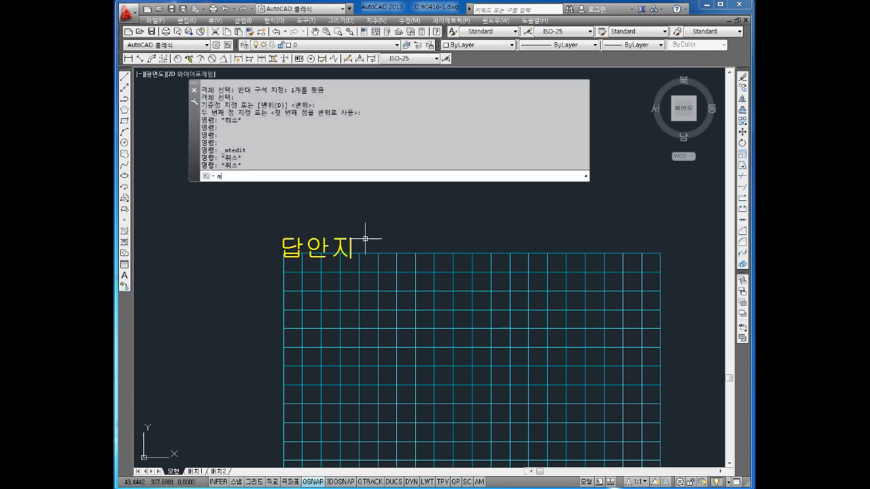
{"action": "key", "text": "Return"}
{"action": "left_click", "coordinate": [346, 245]}
{"action": "left_click", "coordinate": [350, 233]}
{"action": "left_click", "coordinate": [351, 233]}
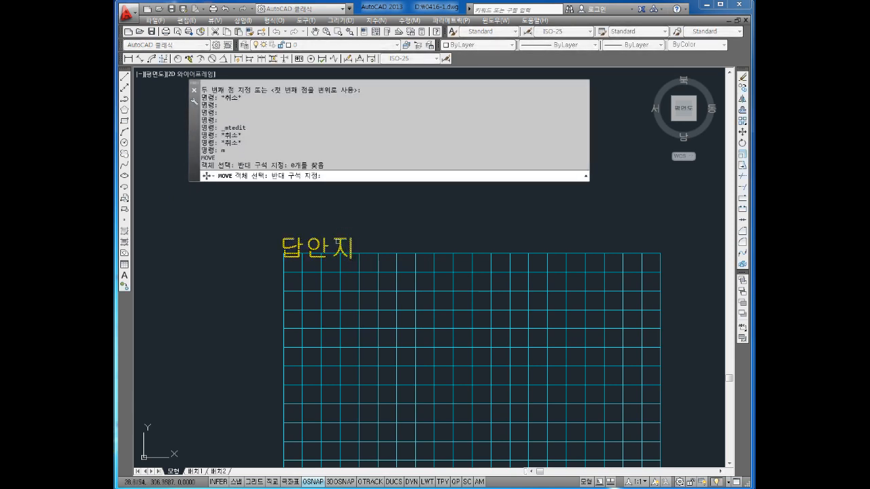
{"action": "left_click", "coordinate": [337, 242]}
{"action": "left_click", "coordinate": [345, 236]}
{"action": "key", "text": "Return"}
{"action": "left_click", "coordinate": [344, 237]}
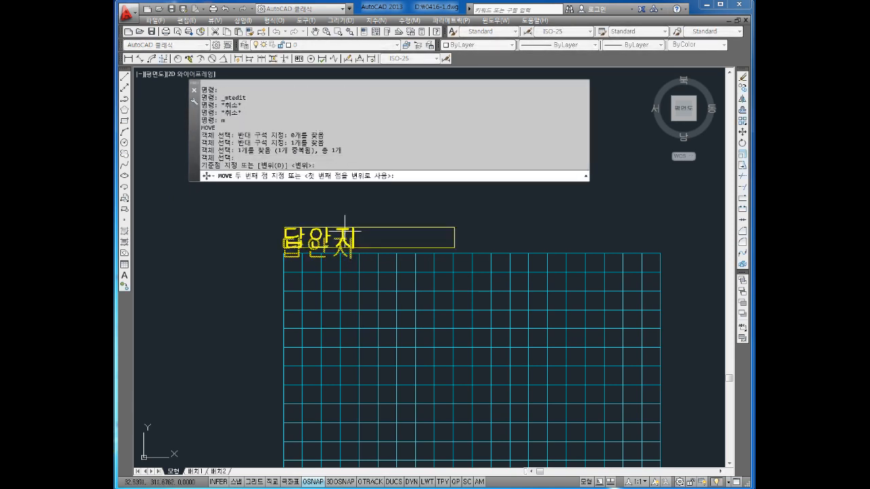
{"action": "key", "text": "Escape"}
{"action": "scroll", "coordinate": [437, 247], "scroll_direction": "down", "scroll_amount": 3}
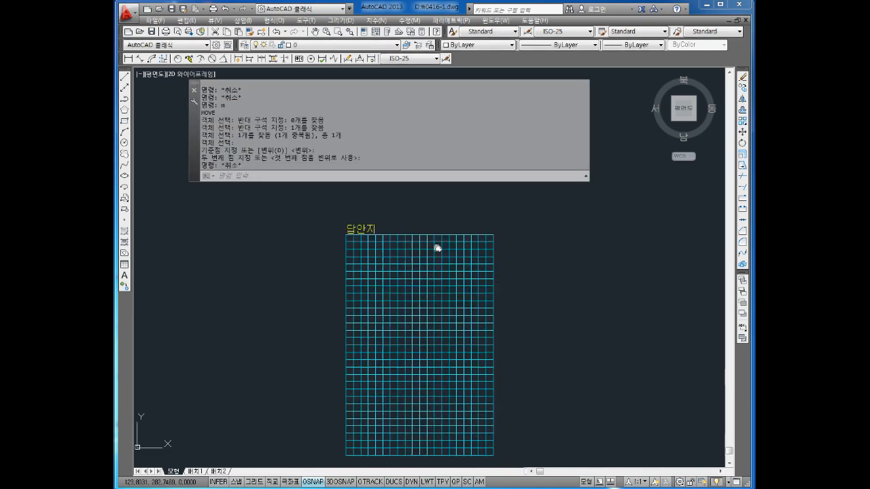
{"action": "middle_click_drag", "start_coordinate": [469, 295], "coordinate": [468, 286]}
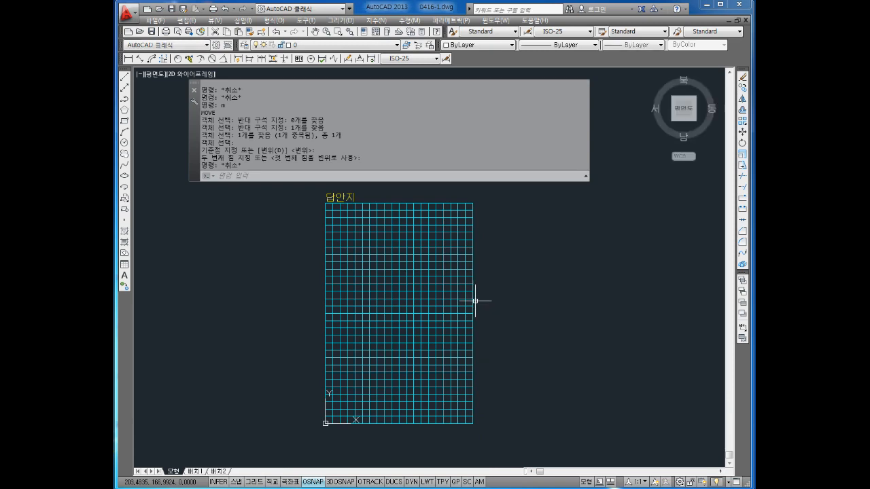
{"action": "key", "text": "ctrl+s"}
- Explode the grid block into separate lines
{"action": "left_click", "coordinate": [459, 270]}
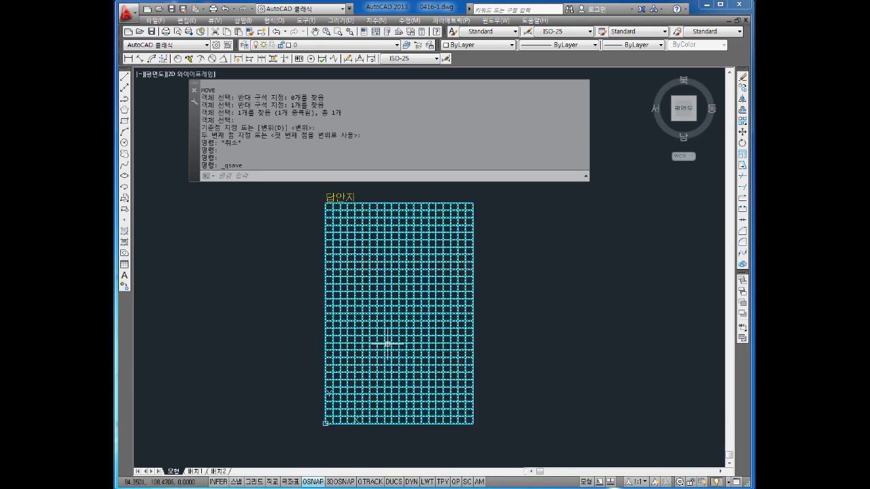
{"action": "key", "text": "Escape"}
{"action": "key", "text": "Escape"}
{"action": "type", "text": "x"}
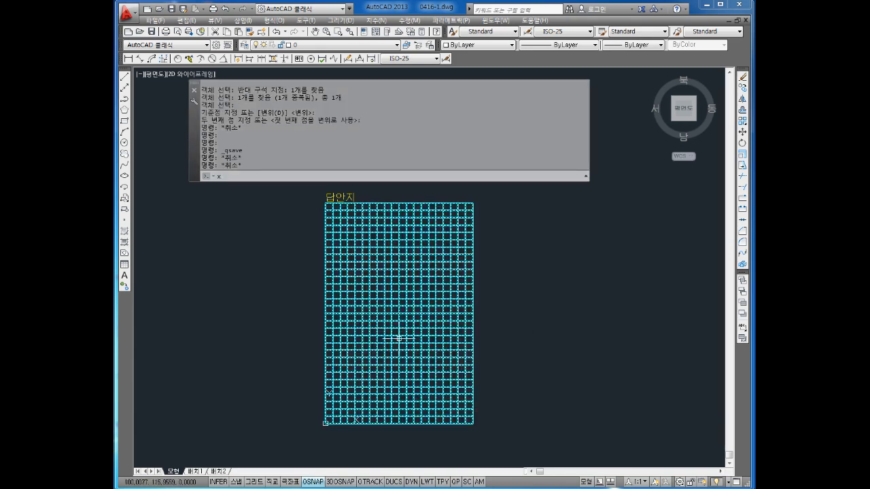
{"action": "key", "text": "space"}
{"action": "left_click", "coordinate": [382, 315]}
{"action": "left_click", "coordinate": [379, 311]}
{"action": "key", "text": "space"}
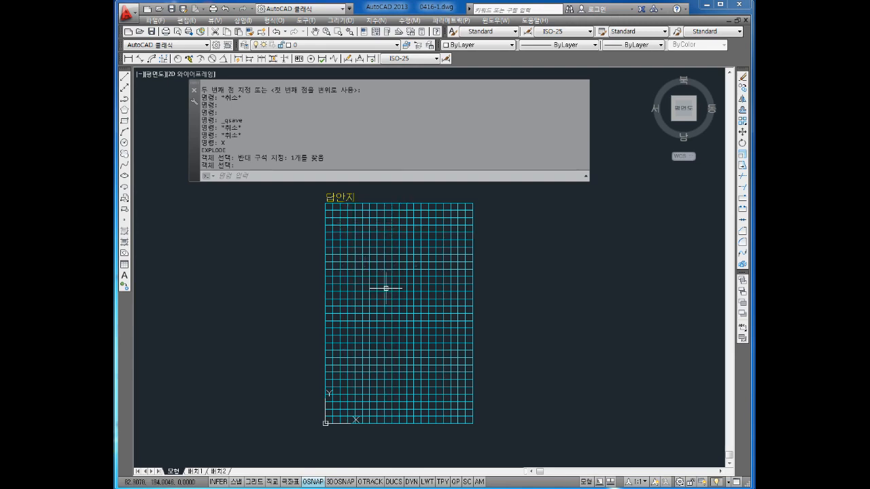
{"action": "key", "text": "Escape"}
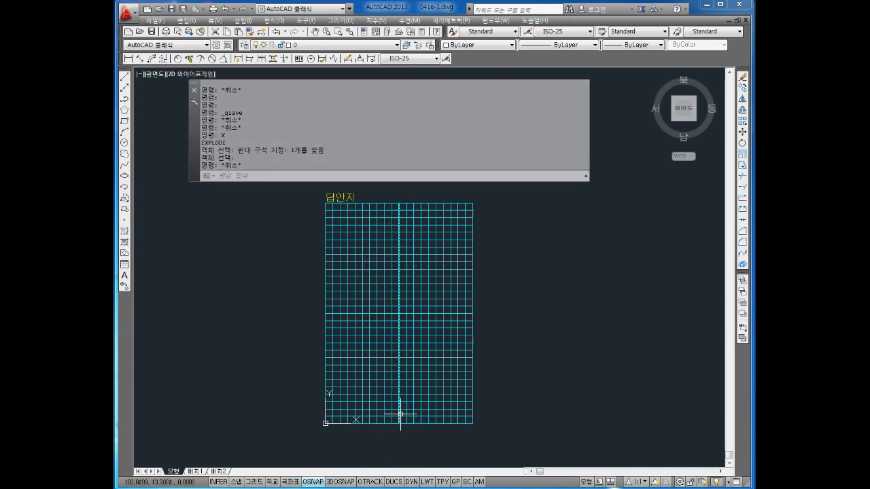
- Change the colour of the grid's middle vertical line to yellow and clear the selection
{"action": "left_click", "coordinate": [399, 413]}
{"action": "left_click", "coordinate": [475, 45]}
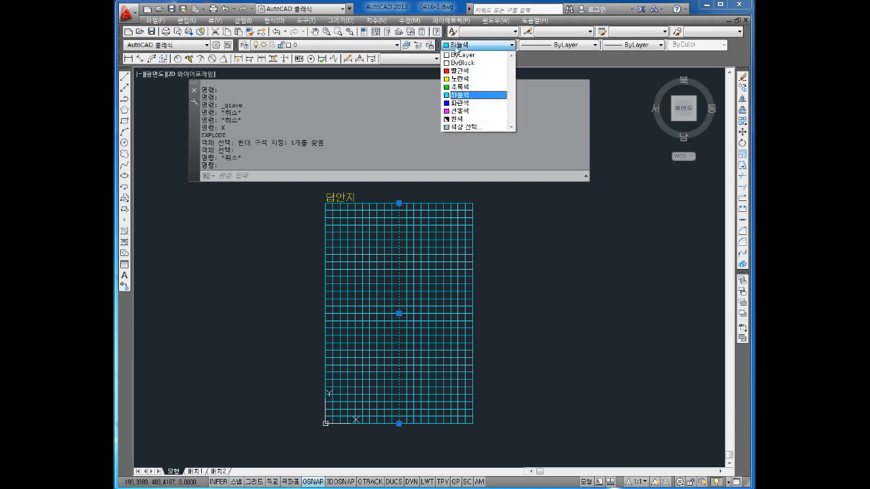
{"action": "left_click", "coordinate": [460, 79]}
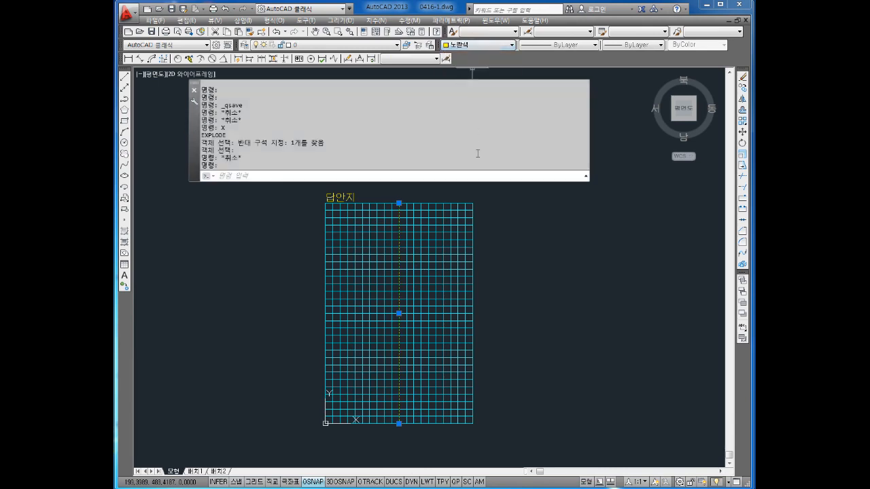
{"action": "key", "text": "Escape"}
{"action": "key", "text": "Escape"}
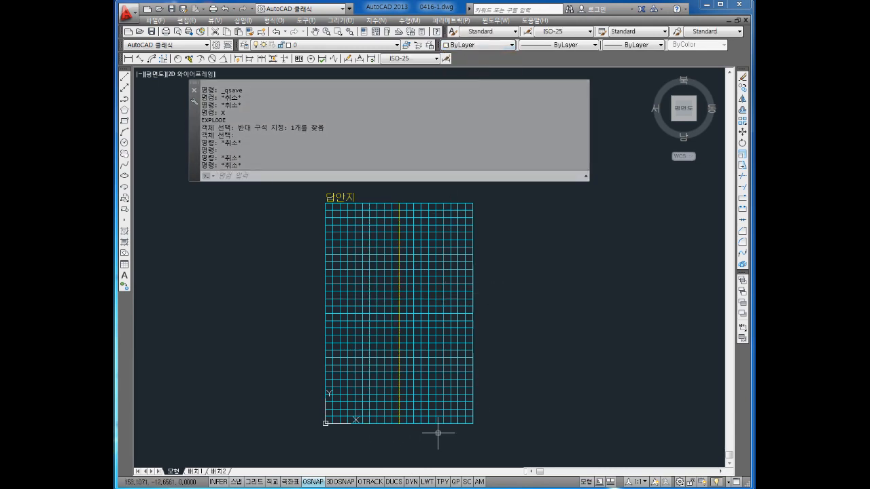
- Add a linear dimension below the grid across the width of its first cell, starting at the origin corner
{"action": "scroll", "coordinate": [438, 432], "scroll_direction": "up", "scroll_amount": 4}
{"action": "scroll", "coordinate": [525, 368], "scroll_direction": "down", "scroll_amount": 2}
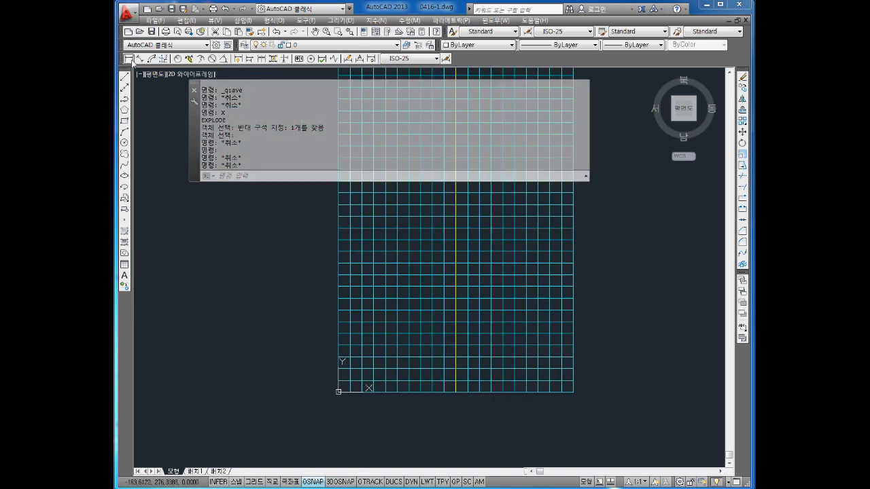
{"action": "left_click", "coordinate": [128, 58]}
{"action": "left_click", "coordinate": [335, 391]}
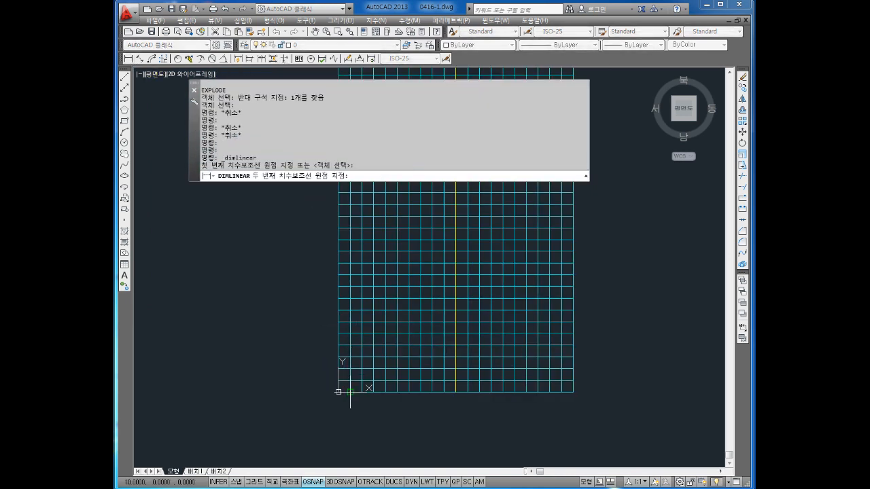
{"action": "left_click", "coordinate": [352, 393]}
{"action": "left_click", "coordinate": [348, 403]}
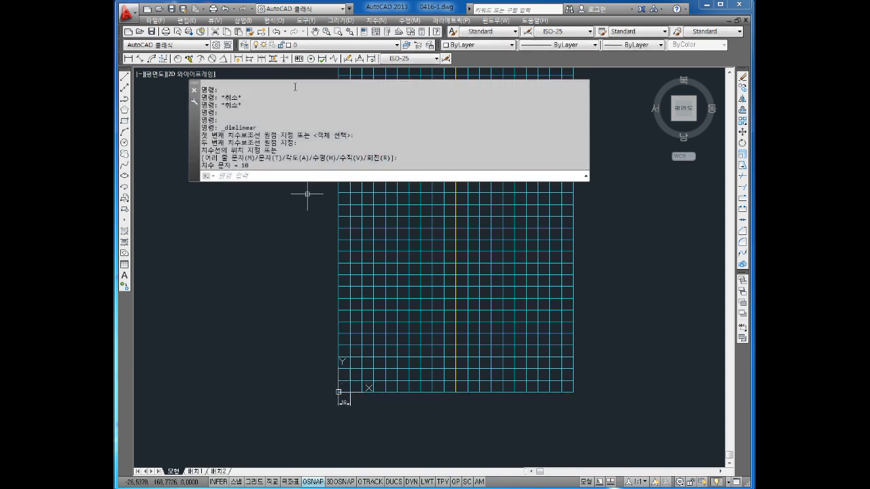
- Add baseline dimensions below the grid from the origin corner to each following vertical line, up to the yellow middle line
{"action": "left_click", "coordinate": [251, 60]}
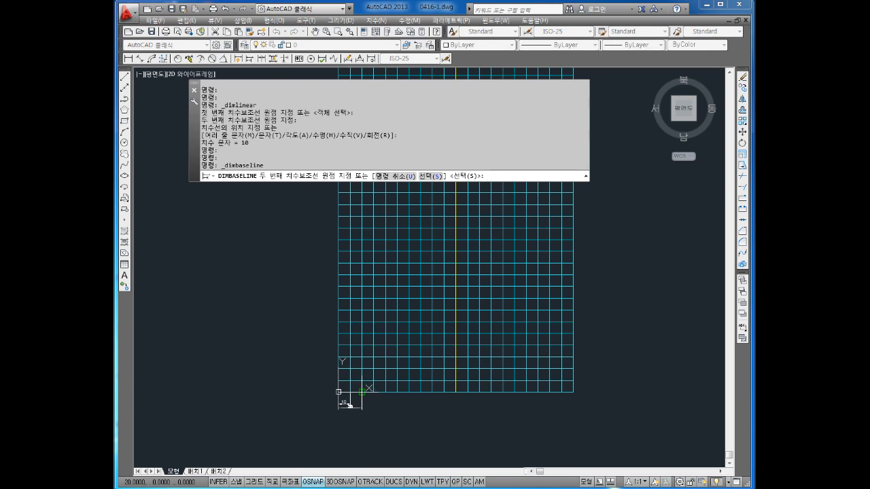
{"action": "left_click", "coordinate": [363, 393]}
{"action": "left_click", "coordinate": [374, 393]}
{"action": "left_click", "coordinate": [386, 392]}
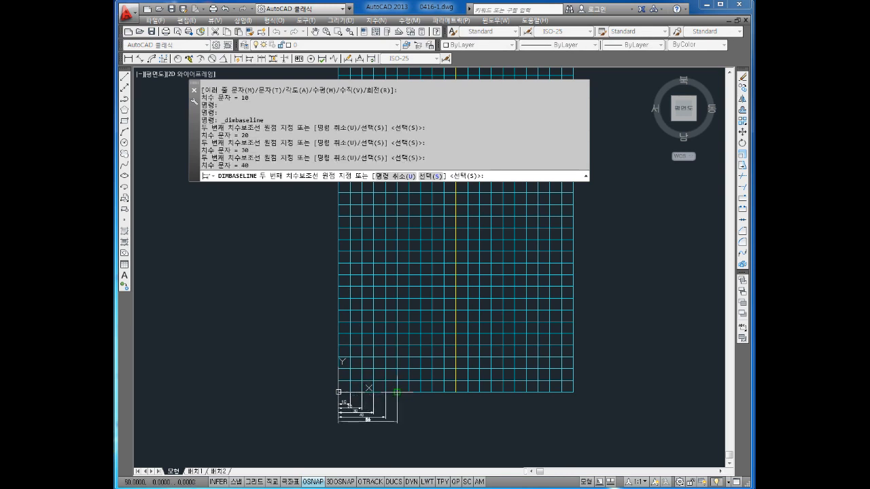
{"action": "left_click", "coordinate": [398, 392]}
{"action": "left_click", "coordinate": [409, 393]}
{"action": "left_click", "coordinate": [421, 393]}
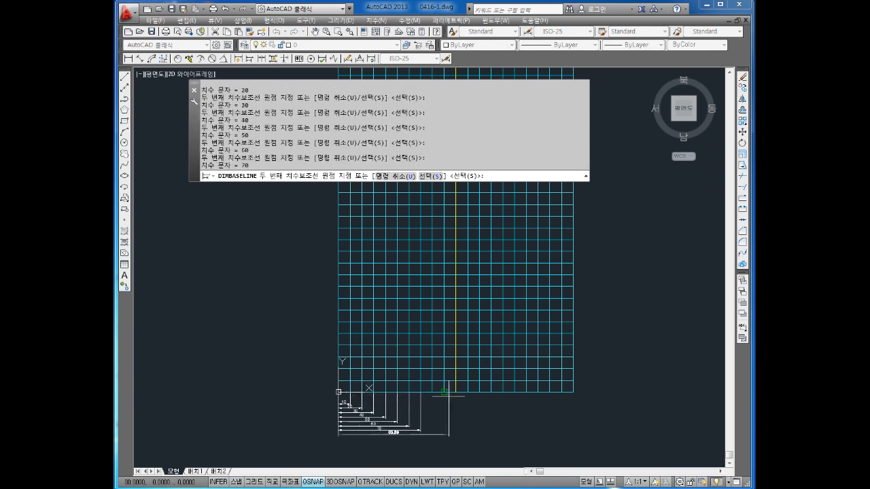
{"action": "left_click", "coordinate": [444, 392]}
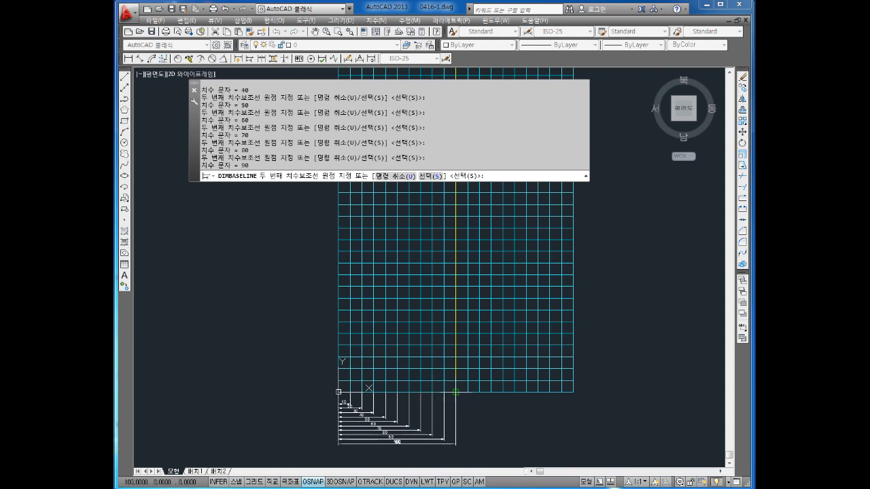
{"action": "key", "text": "Escape"}
{"action": "key", "text": "Escape"}
- Add a vertical linear dimension beside the grid for the height of its first cell, starting at the origin corner
{"action": "middle_click_drag", "start_coordinate": [466, 296], "coordinate": [482, 307]}
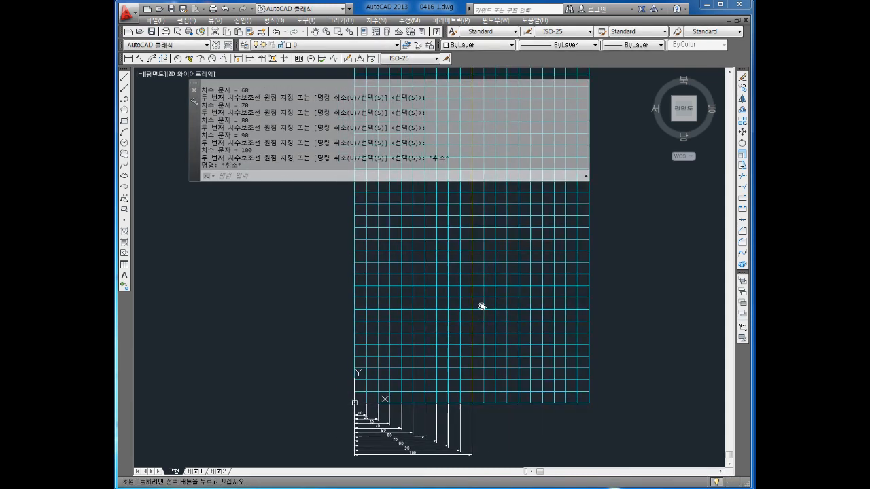
{"action": "middle_click_drag", "start_coordinate": [375, 323], "coordinate": [369, 290]}
{"action": "key", "text": "Escape"}
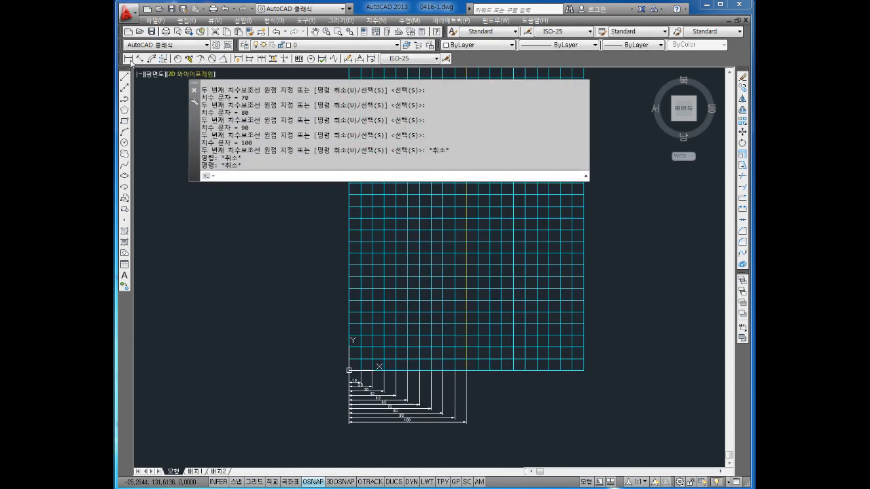
{"action": "left_click", "coordinate": [128, 58]}
{"action": "scroll", "coordinate": [332, 318], "scroll_direction": "up", "scroll_amount": 1}
{"action": "left_click", "coordinate": [358, 403]}
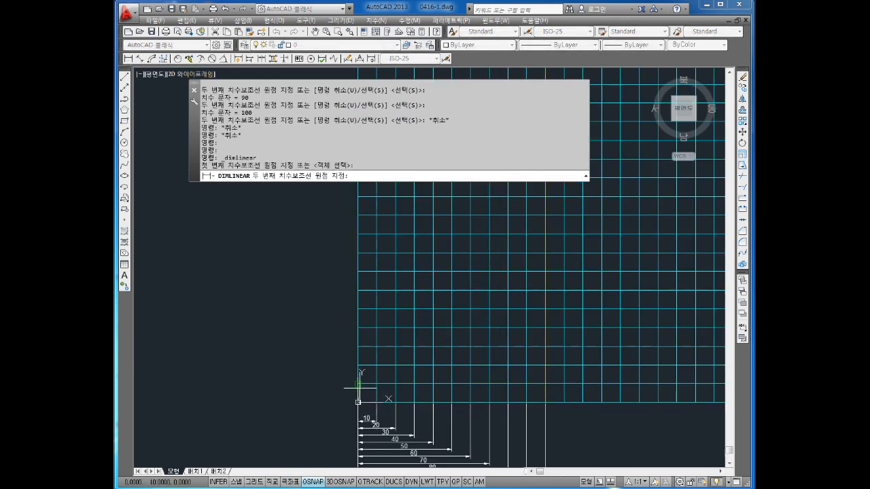
{"action": "left_click", "coordinate": [357, 386]}
{"action": "left_click", "coordinate": [339, 397]}
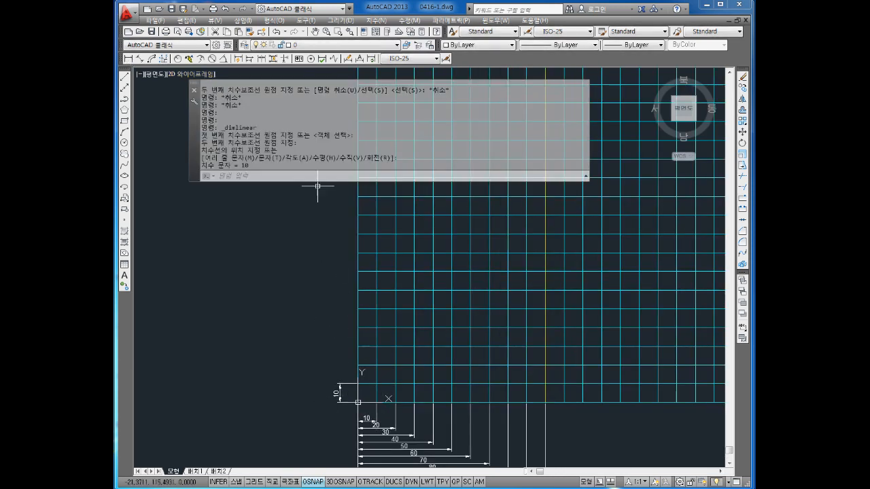
- Add baseline dimensions beside the grid from the origin corner to each following horizontal line, up to the eleventh one
{"action": "left_click", "coordinate": [249, 60]}
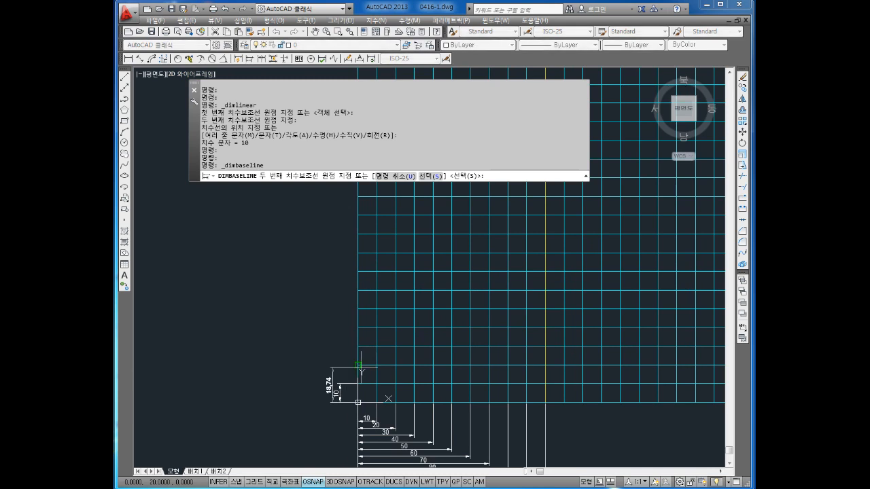
{"action": "left_click", "coordinate": [358, 366]}
{"action": "left_click", "coordinate": [359, 347]}
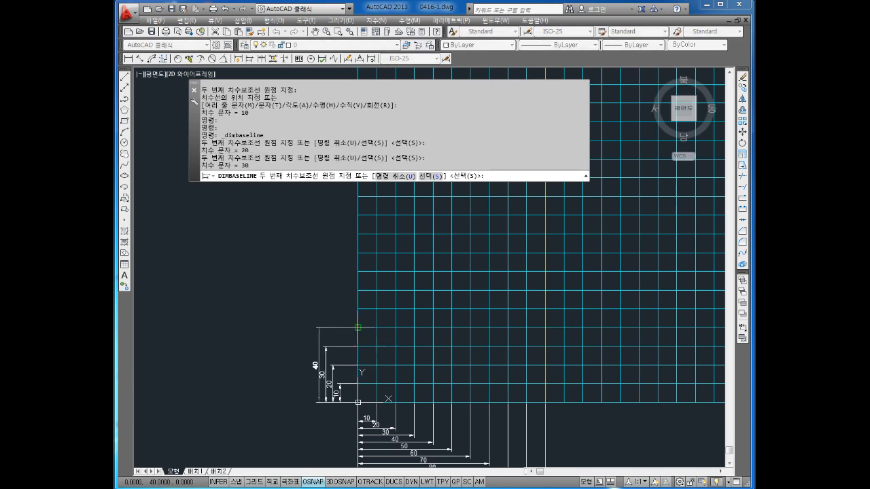
{"action": "left_click", "coordinate": [358, 328]}
{"action": "left_click", "coordinate": [358, 310]}
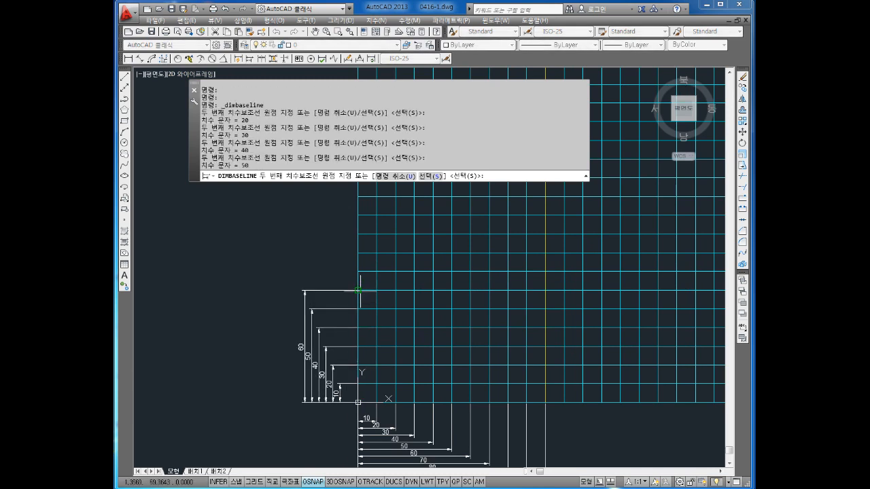
{"action": "left_click", "coordinate": [359, 292]}
{"action": "left_click", "coordinate": [358, 274]}
{"action": "left_click", "coordinate": [358, 255]}
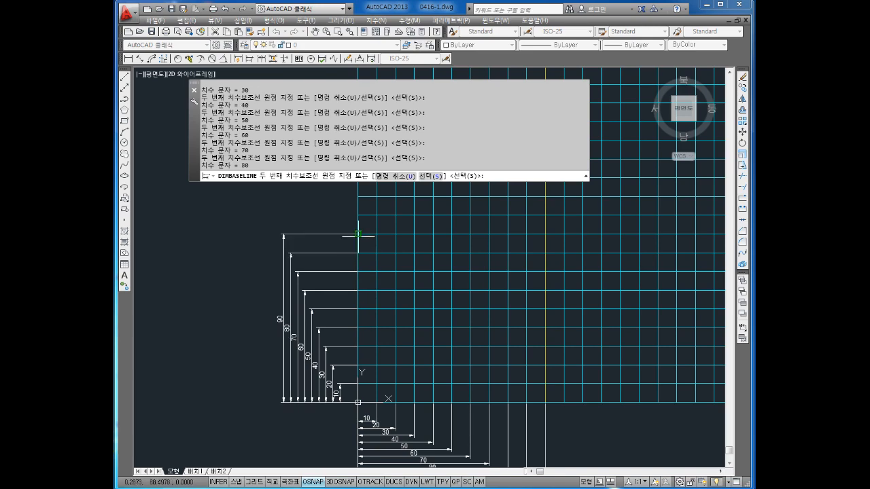
{"action": "left_click", "coordinate": [358, 236]}
{"action": "middle_click_drag", "start_coordinate": [369, 241], "coordinate": [378, 302]}
{"action": "left_click", "coordinate": [367, 277]}
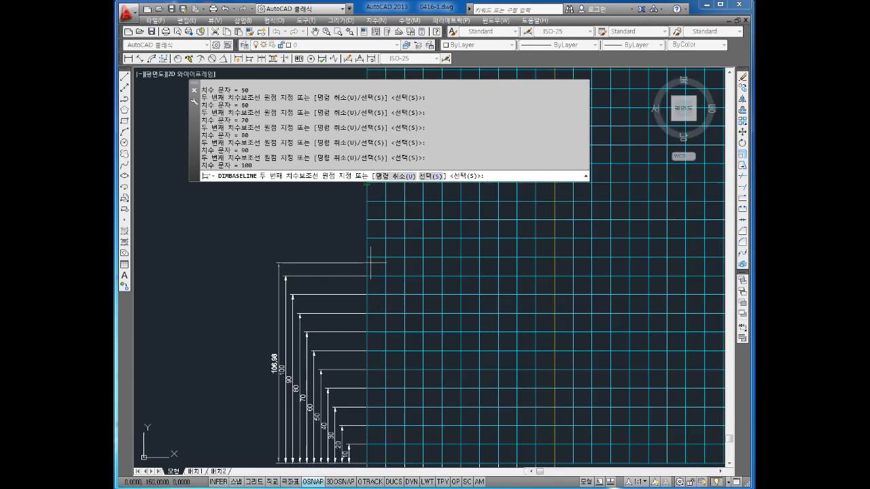
{"action": "left_click", "coordinate": [369, 258]}
{"action": "middle_click_drag", "start_coordinate": [374, 257], "coordinate": [377, 277]}
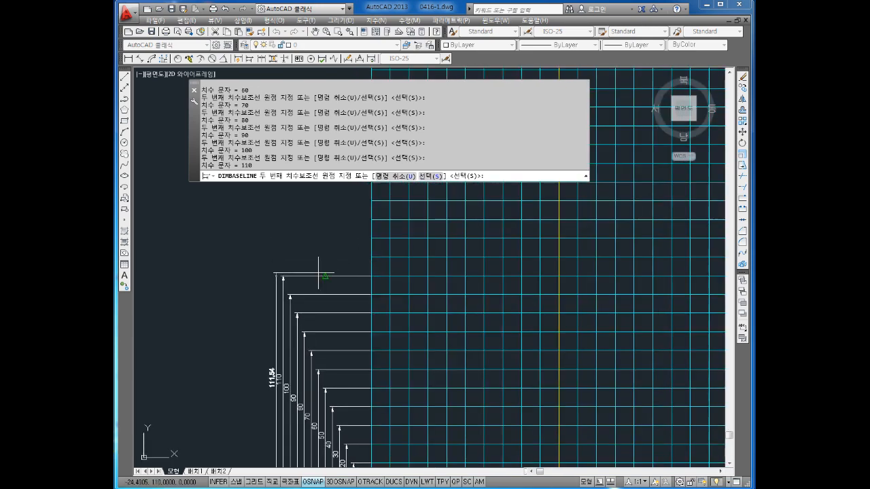
{"action": "scroll", "coordinate": [334, 280], "scroll_direction": "down", "scroll_amount": 1}
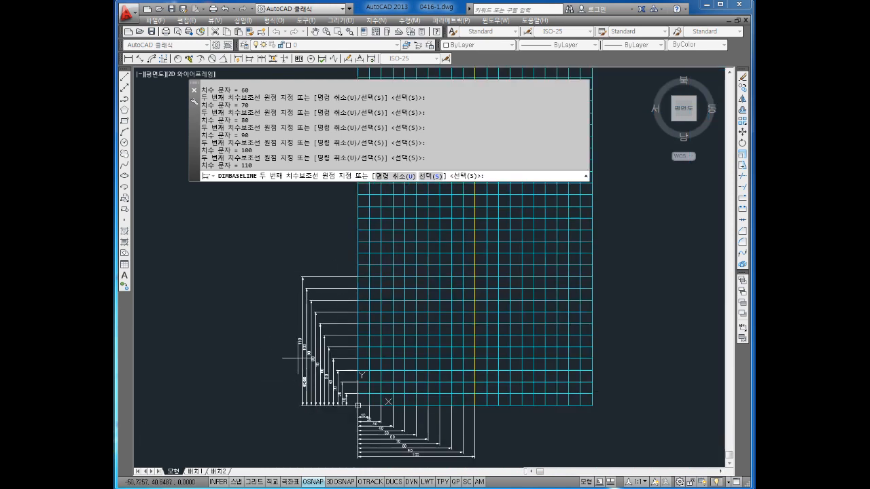
{"action": "key", "text": "Escape"}
{"action": "key", "text": "Escape"}
- Delete the outermost vertical baseline dimension, the one reaching the eleventh horizontal line
{"action": "left_click", "coordinate": [318, 277]}
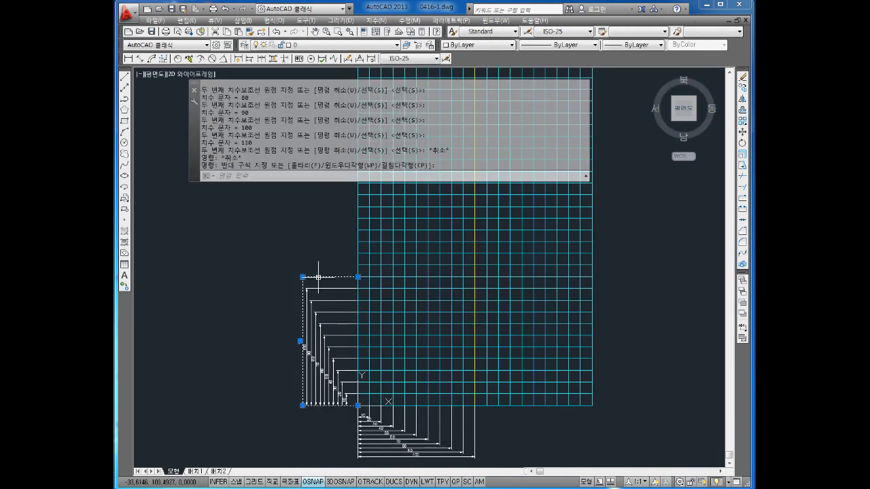
{"action": "key", "text": "Up"}
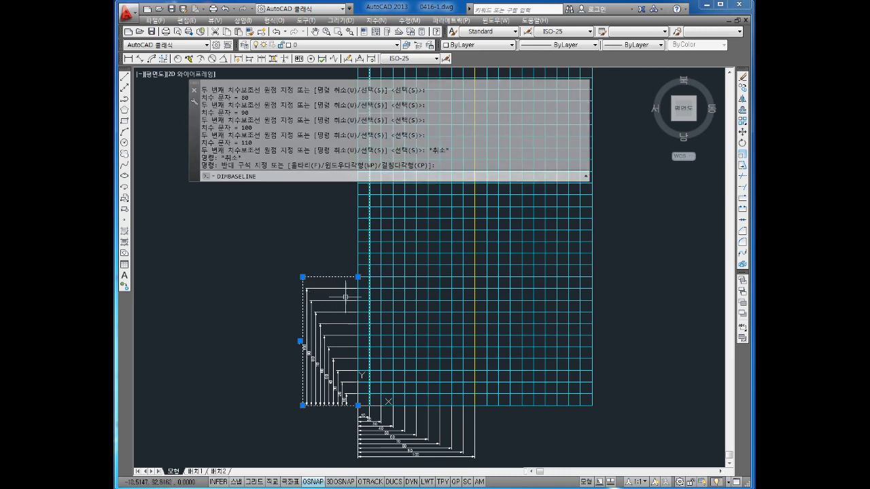
{"action": "key", "text": "Escape"}
{"action": "key", "text": "Escape"}
{"action": "key", "text": "Delete"}
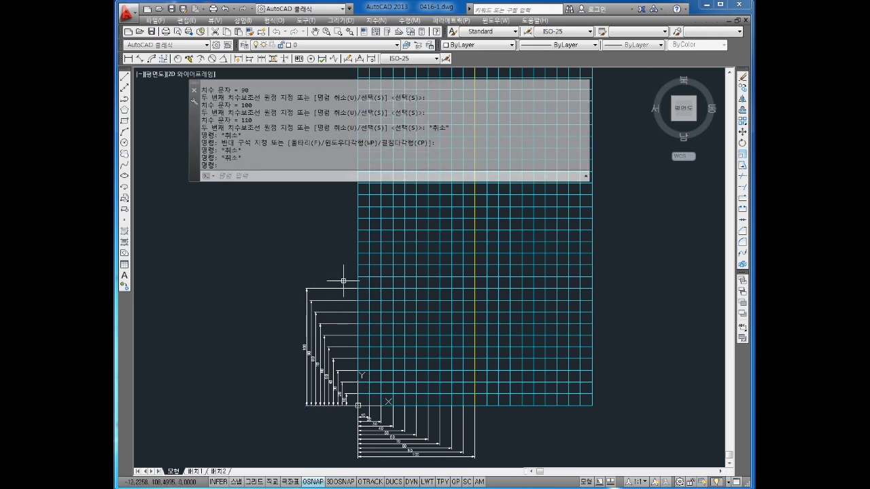
{"action": "key", "text": "Escape"}
- Change the colour of the tenth horizontal grid line, at the 100 dimension, to yellow and clear the selection
{"action": "left_click", "coordinate": [365, 288]}
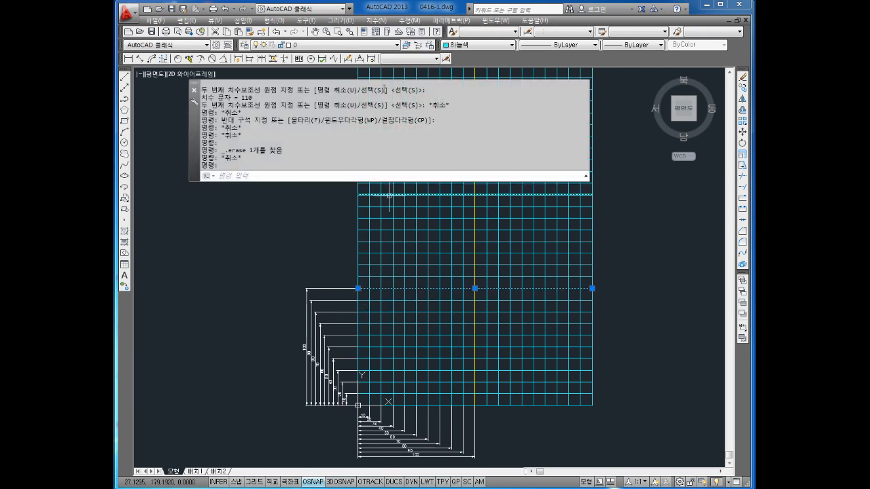
{"action": "left_click", "coordinate": [456, 45]}
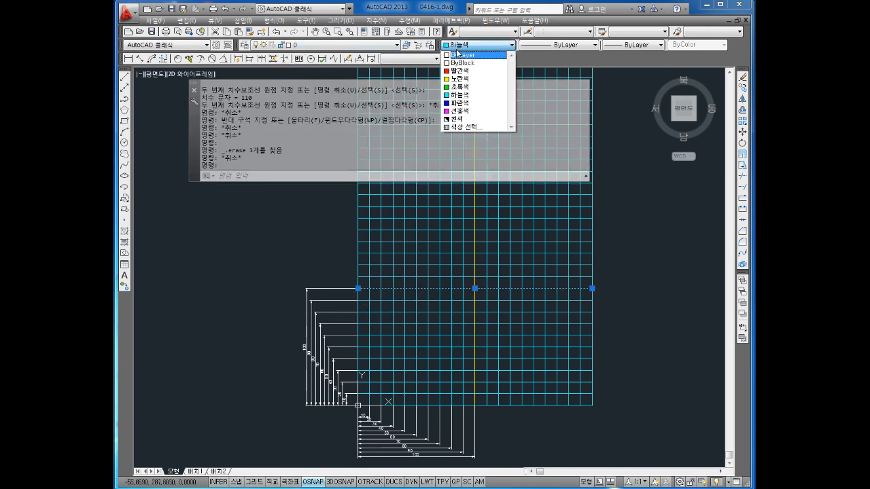
{"action": "left_click", "coordinate": [458, 82]}
{"action": "key", "text": "Escape"}
{"action": "key", "text": "Escape"}
{"action": "key", "text": "Escape"}
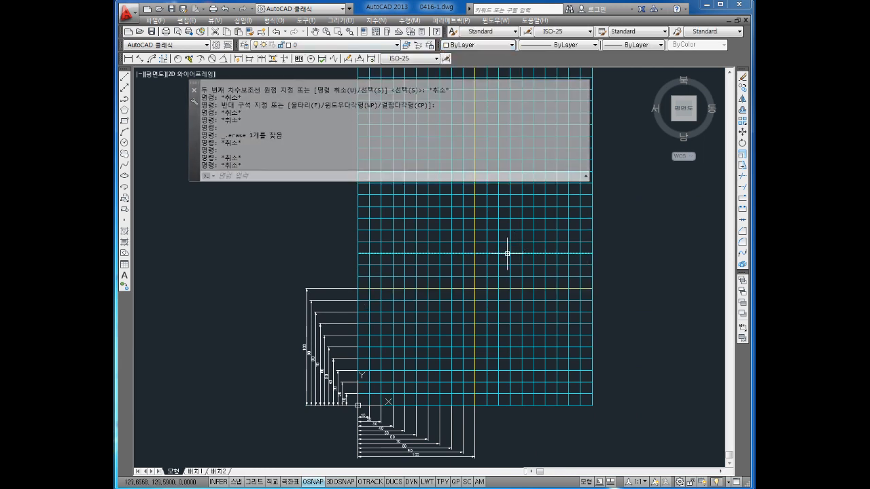
- Copy the yellow horizontal line 100 units upward, using the origin corner as the base point
{"action": "middle_click_drag", "start_coordinate": [555, 265], "coordinate": [556, 339]}
{"action": "scroll", "coordinate": [510, 329], "scroll_direction": "down", "scroll_amount": 2}
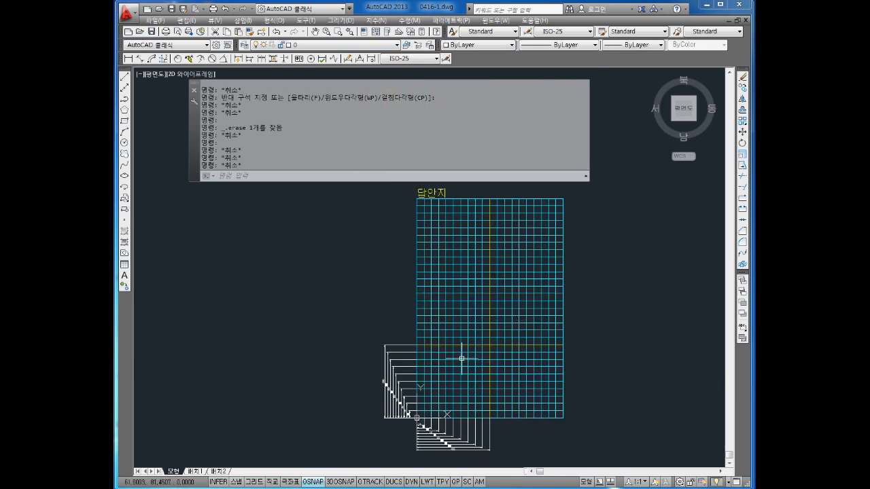
{"action": "middle_click_drag", "start_coordinate": [501, 385], "coordinate": [489, 367]}
{"action": "key", "text": "Escape"}
{"action": "key", "text": "Escape"}
{"action": "key", "text": "Escape"}
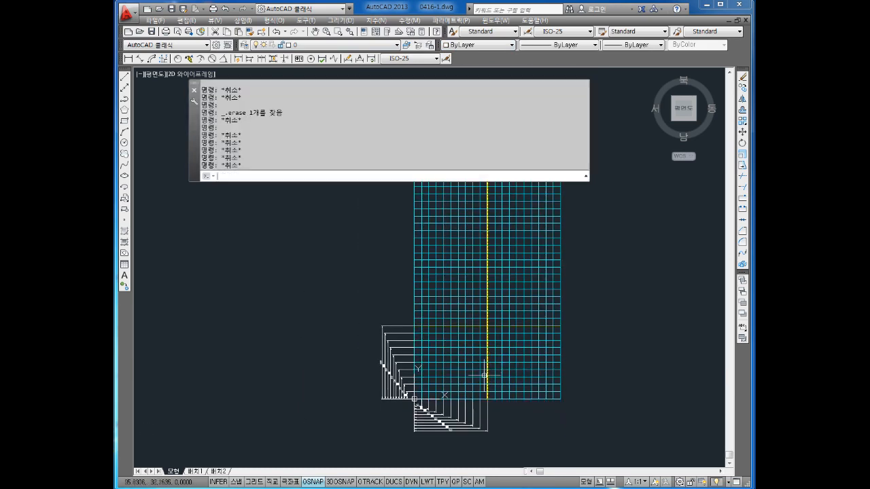
{"action": "type", "text": "co"}
{"action": "scroll", "coordinate": [436, 331], "scroll_direction": "up", "scroll_amount": 2}
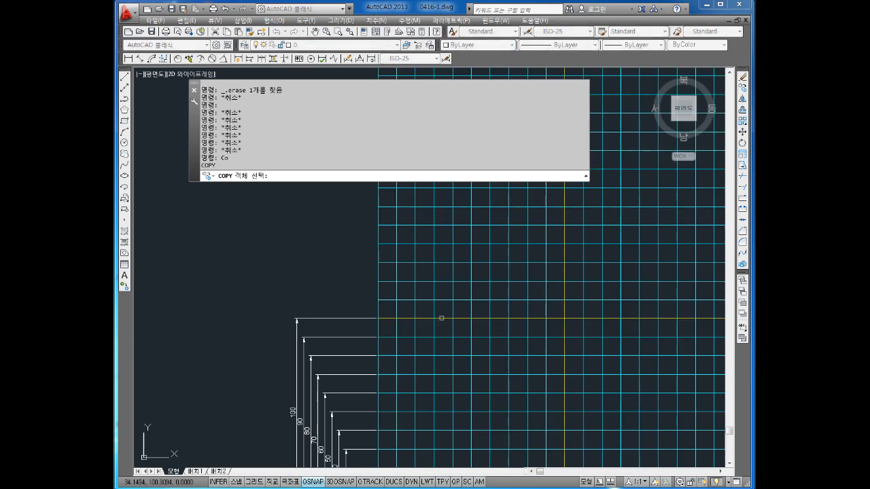
{"action": "left_click", "coordinate": [442, 319]}
{"action": "scroll", "coordinate": [382, 328], "scroll_direction": "down", "scroll_amount": 4}
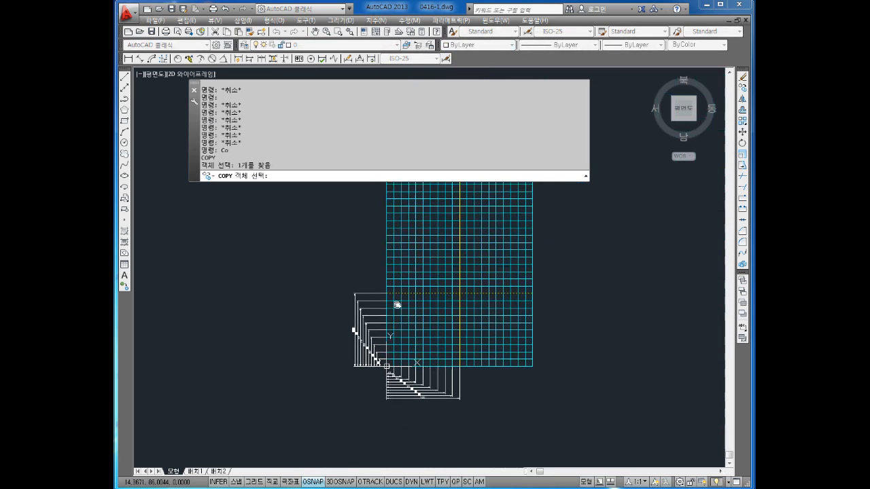
{"action": "key", "text": "Return"}
{"action": "scroll", "coordinate": [390, 332], "scroll_direction": "up", "scroll_amount": 4}
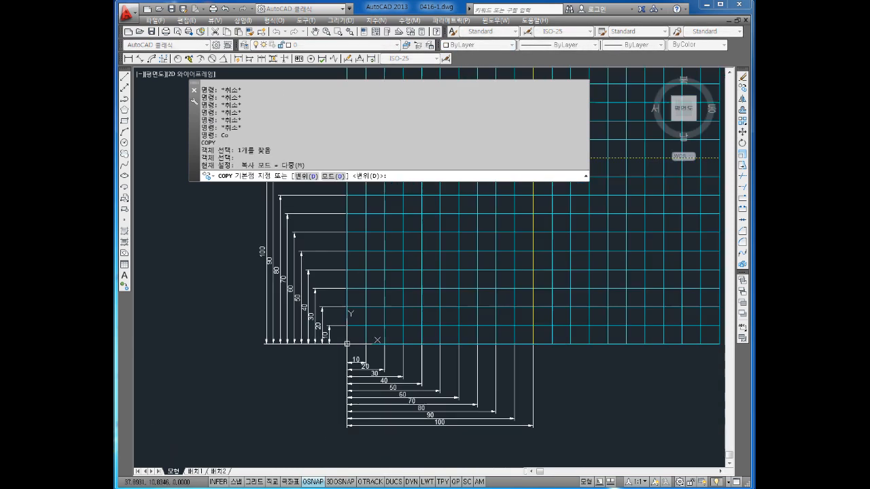
{"action": "left_click", "coordinate": [346, 344]}
{"action": "middle_click_drag", "start_coordinate": [346, 344], "coordinate": [384, 321]}
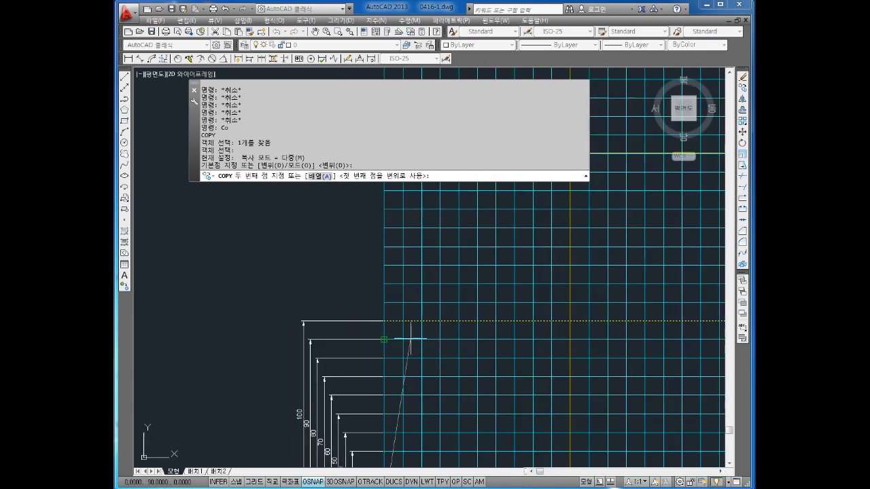
{"action": "left_click", "coordinate": [384, 320]}
{"action": "scroll", "coordinate": [384, 321], "scroll_direction": "down", "scroll_amount": 3}
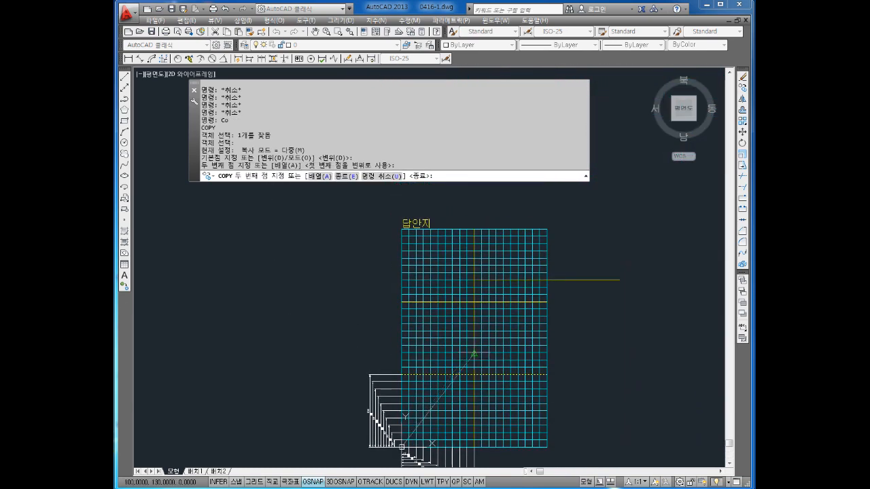
{"action": "key", "text": "Escape"}
{"action": "key", "text": "Escape"}
{"action": "key", "text": "Escape"}
{"action": "middle_click_drag", "start_coordinate": [566, 337], "coordinate": [556, 316]}
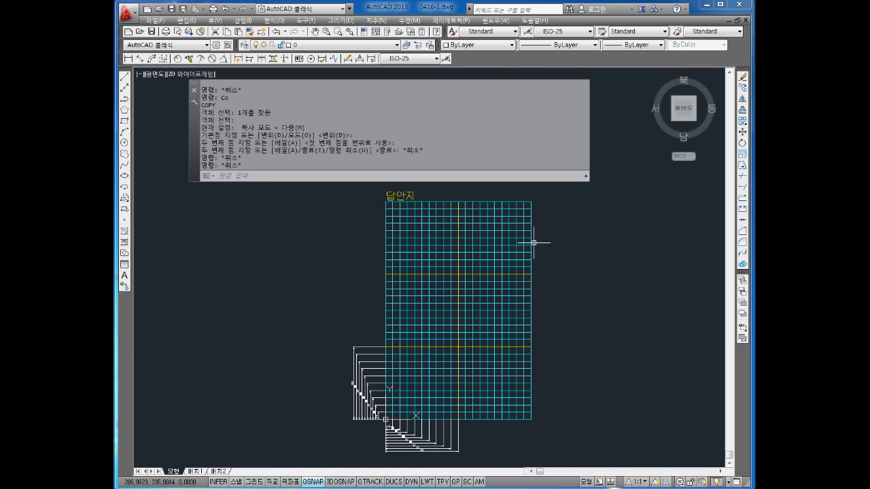
- Change the colour of the grid's four outer border lines to blue and clear the selection
{"action": "key", "text": "Escape"}
{"action": "scroll", "coordinate": [505, 203], "scroll_direction": "up", "scroll_amount": 3}
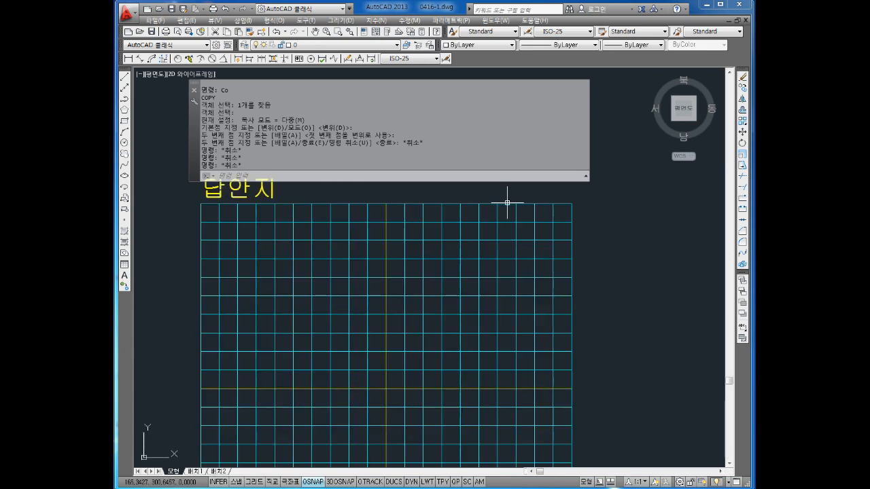
{"action": "left_click", "coordinate": [507, 202]}
{"action": "left_click", "coordinate": [572, 218]}
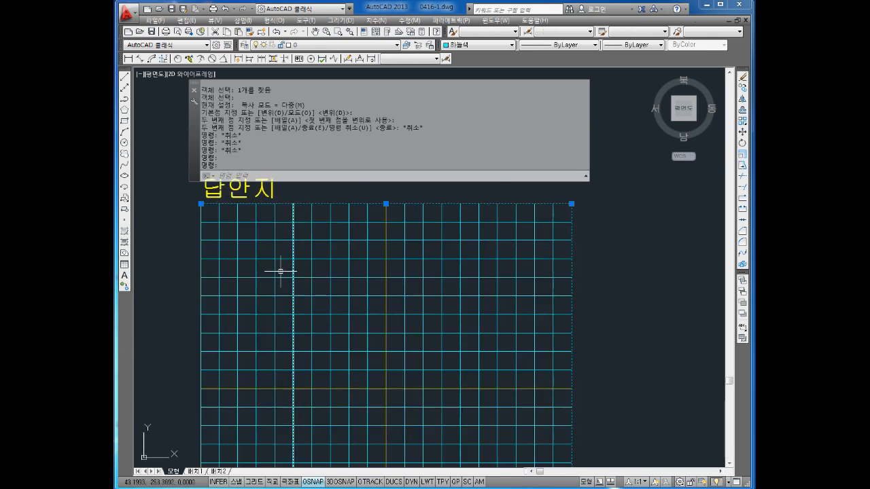
{"action": "left_click", "coordinate": [201, 248]}
{"action": "scroll", "coordinate": [235, 277], "scroll_direction": "down", "scroll_amount": 2}
{"action": "middle_click_drag", "start_coordinate": [361, 370], "coordinate": [380, 253]}
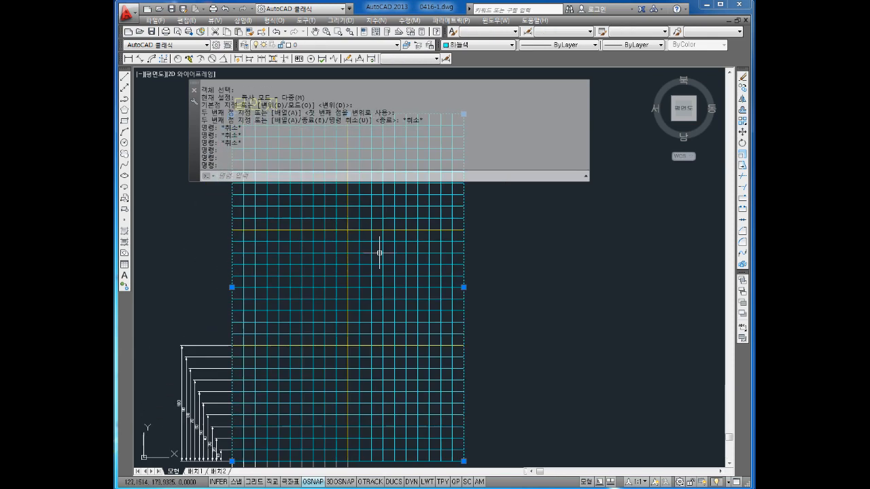
{"action": "middle_click_drag", "start_coordinate": [421, 406], "coordinate": [429, 292]}
{"action": "left_click", "coordinate": [421, 348]}
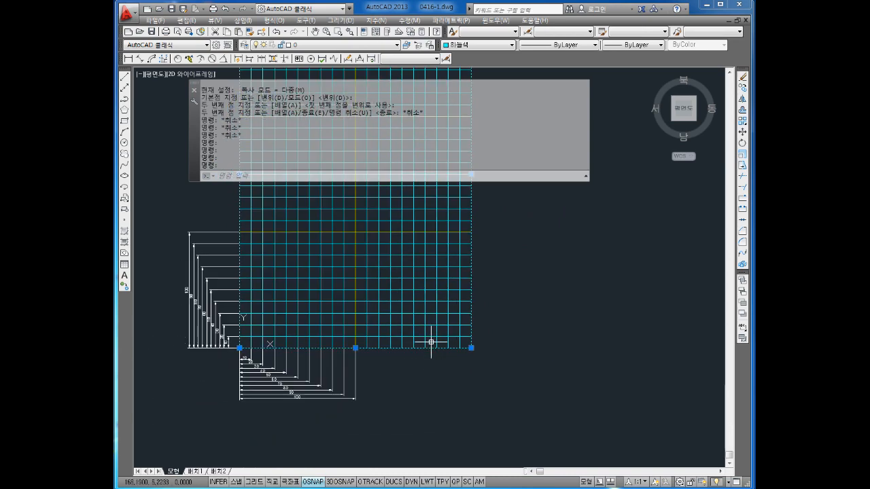
{"action": "left_click", "coordinate": [459, 46]}
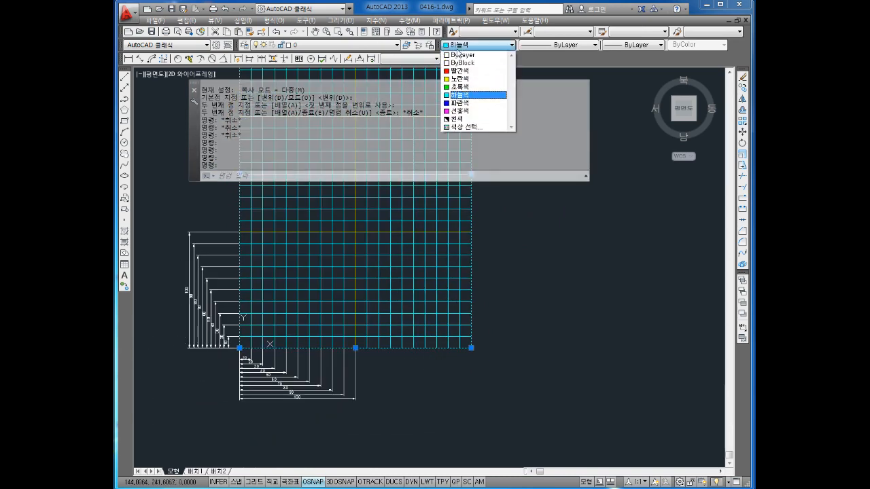
{"action": "left_click", "coordinate": [469, 93]}
{"action": "left_click", "coordinate": [460, 47]}
{"action": "left_click", "coordinate": [463, 104]}
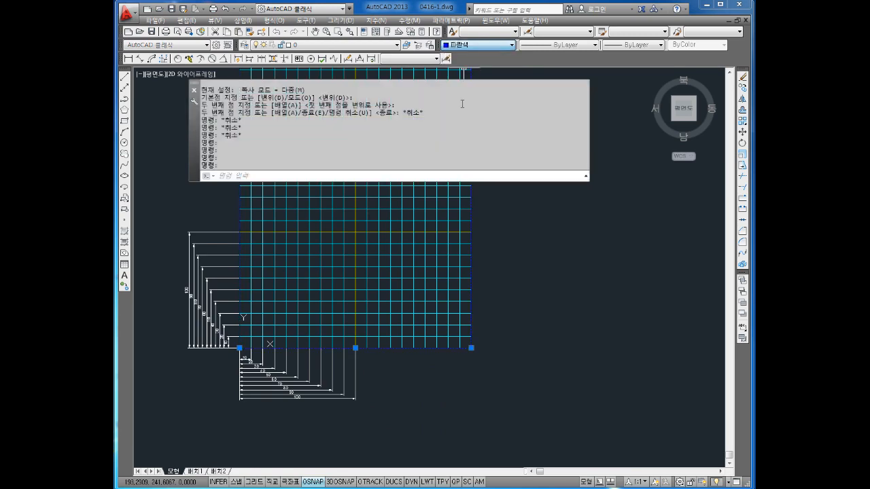
{"action": "key", "text": "Escape"}
{"action": "key", "text": "Escape"}
- Change the colour of the inner grid lines crossing the upper-right section between the yellow lines and the border to red
{"action": "scroll", "coordinate": [510, 241], "scroll_direction": "down", "scroll_amount": 1}
{"action": "middle_click_drag", "start_coordinate": [510, 242], "coordinate": [523, 321]}
{"action": "key", "text": "Escape"}
{"action": "key", "text": "Escape"}
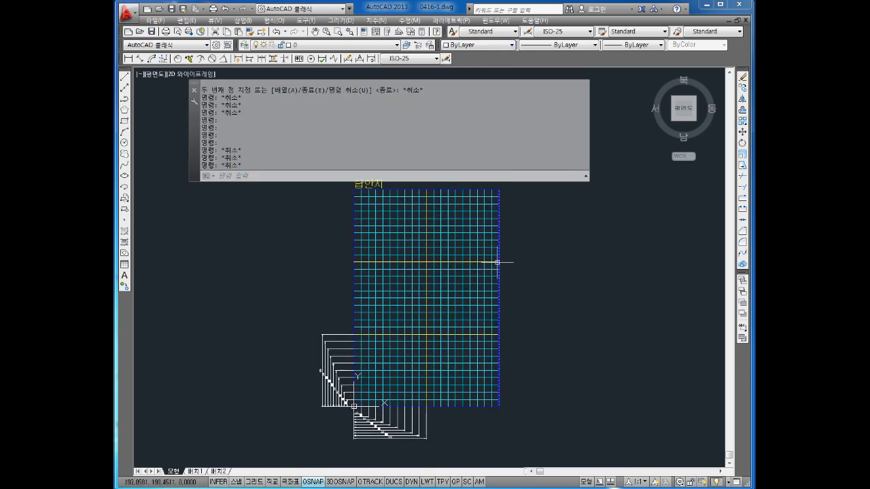
{"action": "left_click", "coordinate": [497, 193]}
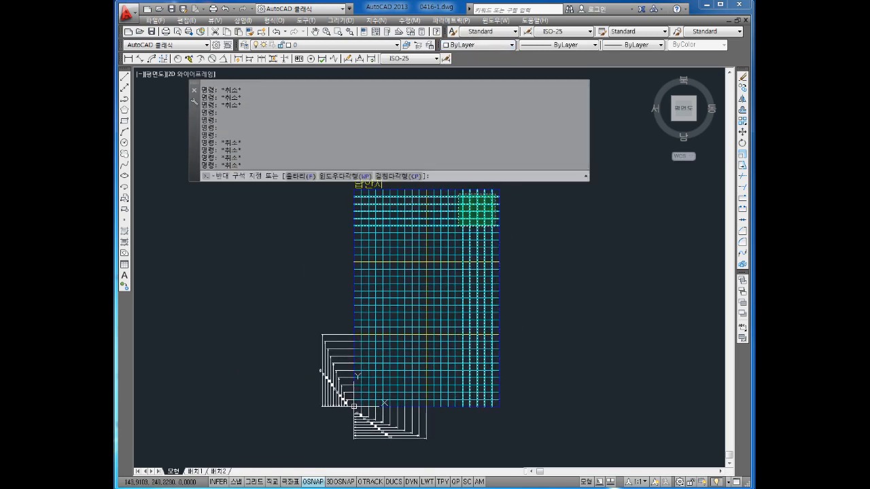
{"action": "left_click", "coordinate": [432, 257]}
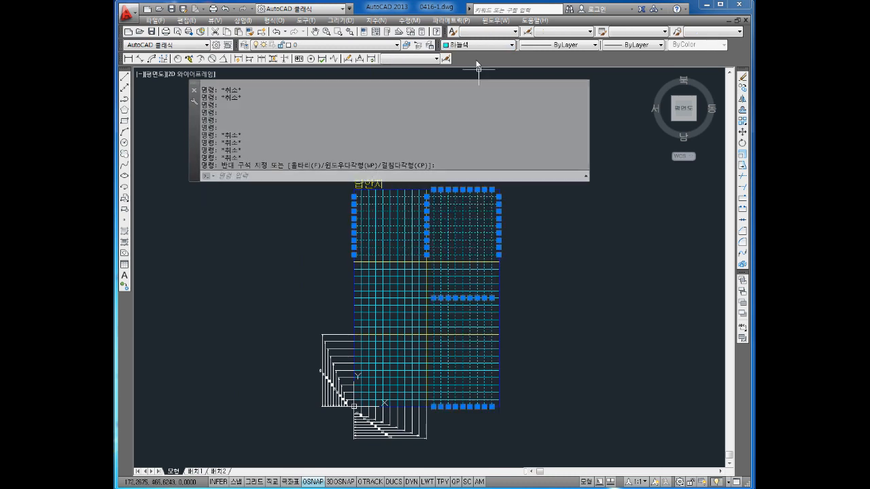
{"action": "left_click", "coordinate": [477, 44]}
{"action": "left_click", "coordinate": [460, 70]}
{"action": "key", "text": "Escape"}
{"action": "key", "text": "Escape"}
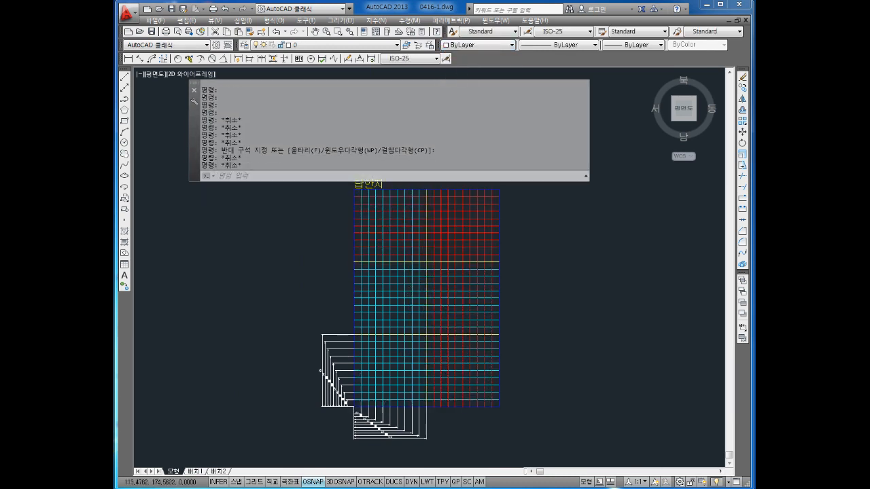
- Change the colour of the inner grid lines crossing the middle-right section, between the two yellow horizontal lines, to red
{"action": "scroll", "coordinate": [438, 279], "scroll_direction": "up", "scroll_amount": 2}
{"action": "left_click", "coordinate": [530, 258]}
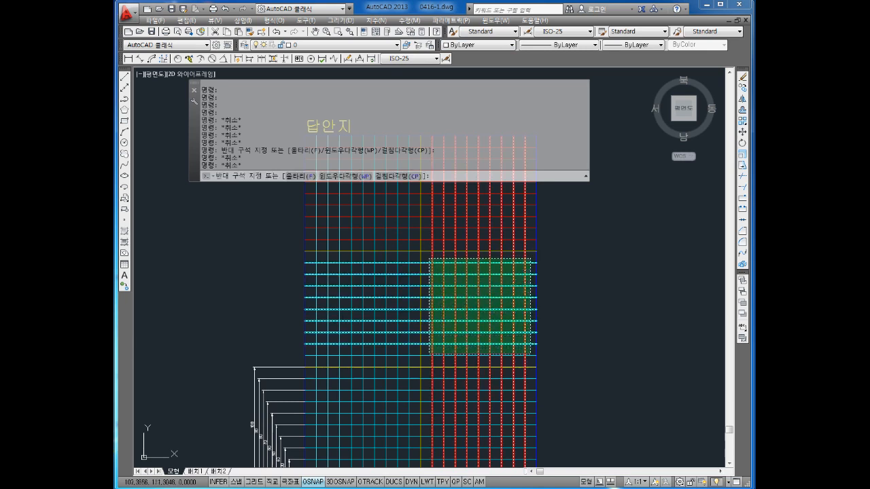
{"action": "left_click", "coordinate": [424, 359]}
{"action": "left_click", "coordinate": [468, 45]}
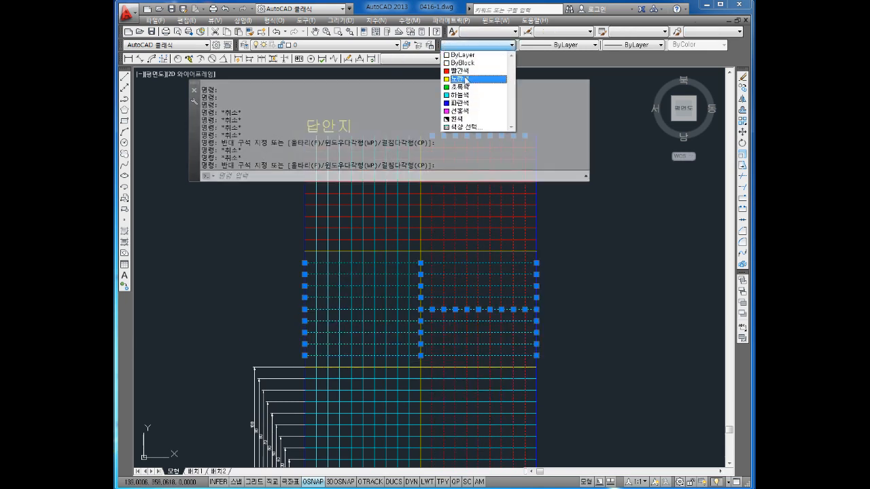
{"action": "left_click", "coordinate": [462, 71]}
{"action": "key", "text": "Escape"}
{"action": "key", "text": "Escape"}
- Change the colour of the remaining cyan inner grid lines in the lower-left section to red and clear the selection
{"action": "middle_click_drag", "start_coordinate": [402, 206], "coordinate": [444, 299]}
{"action": "middle_click_drag", "start_coordinate": [449, 266], "coordinate": [448, 188]}
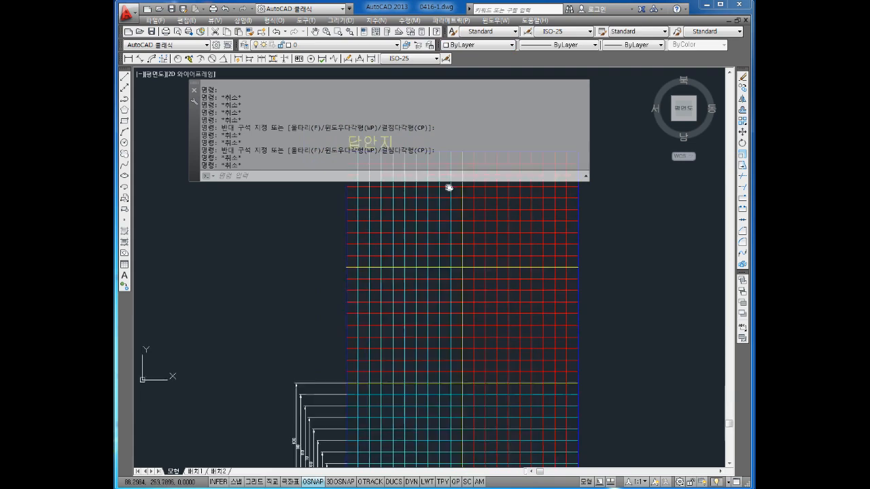
{"action": "middle_click_drag", "start_coordinate": [467, 422], "coordinate": [482, 293]}
{"action": "left_click", "coordinate": [476, 259]}
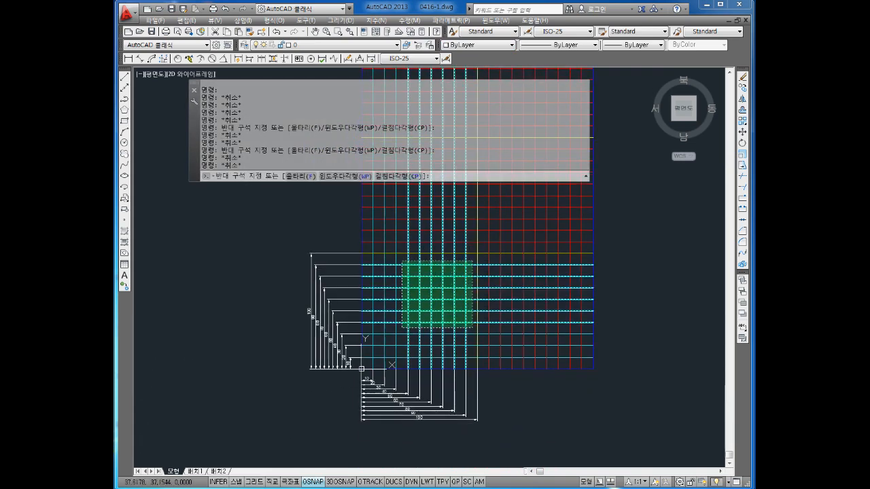
{"action": "left_click", "coordinate": [370, 365]}
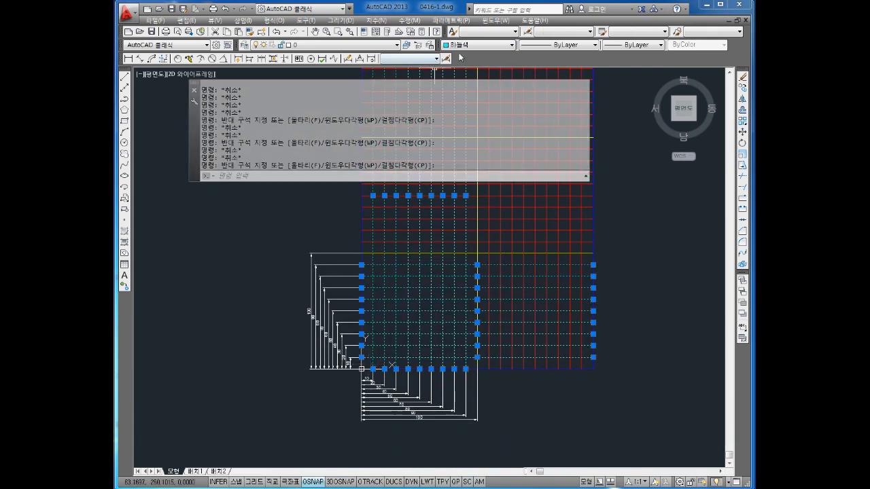
{"action": "left_click", "coordinate": [476, 45]}
{"action": "left_click", "coordinate": [463, 71]}
{"action": "key", "text": "Escape"}
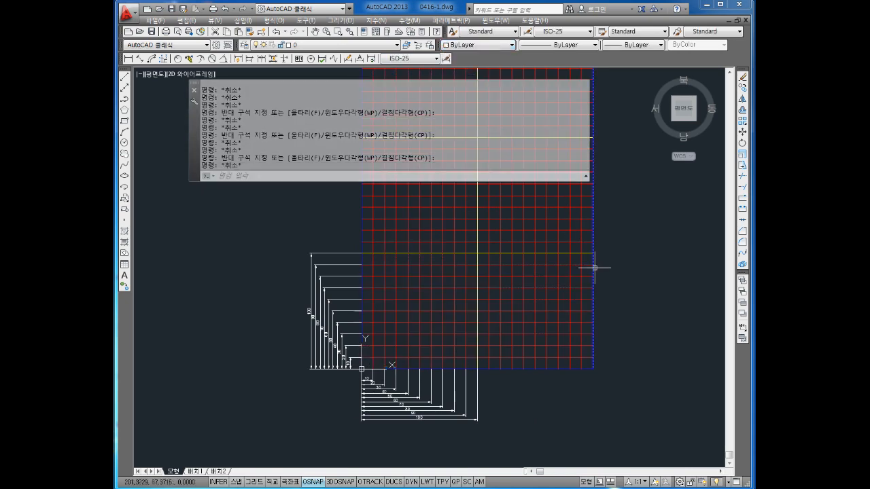
- Save the drawing with the fully coloured answer-sheet grid
{"action": "scroll", "coordinate": [592, 266], "scroll_direction": "down", "scroll_amount": 2}
{"action": "mouse_move", "coordinate": [617, 243]}
{"action": "middle_mouse_down"}
{"action": "mouse_move", "coordinate": [543, 334]}
{"action": "mouse_move", "coordinate": [507, 357]}
{"action": "middle_mouse_up"}
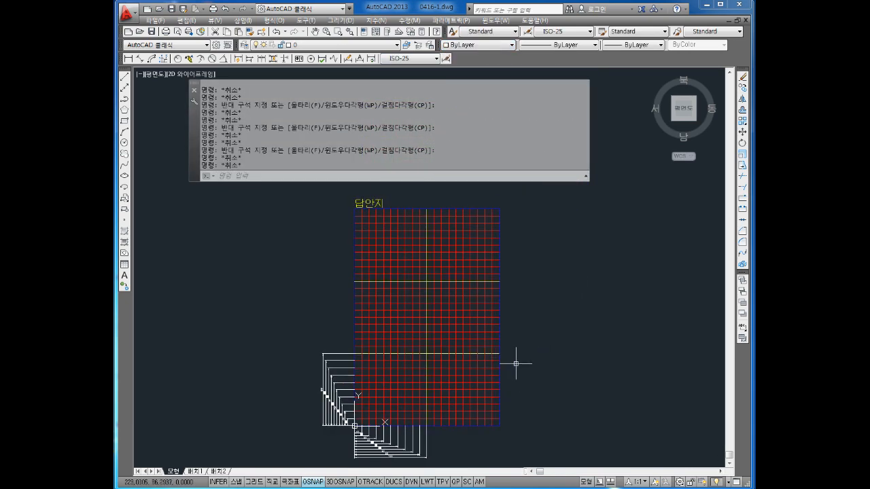
{"action": "key", "text": "ctrl+s"}
{"action": "middle_click_drag", "start_coordinate": [435, 459], "coordinate": [447, 409]}
{"action": "key", "text": "Escape"}
{"action": "key", "text": "Escape"}
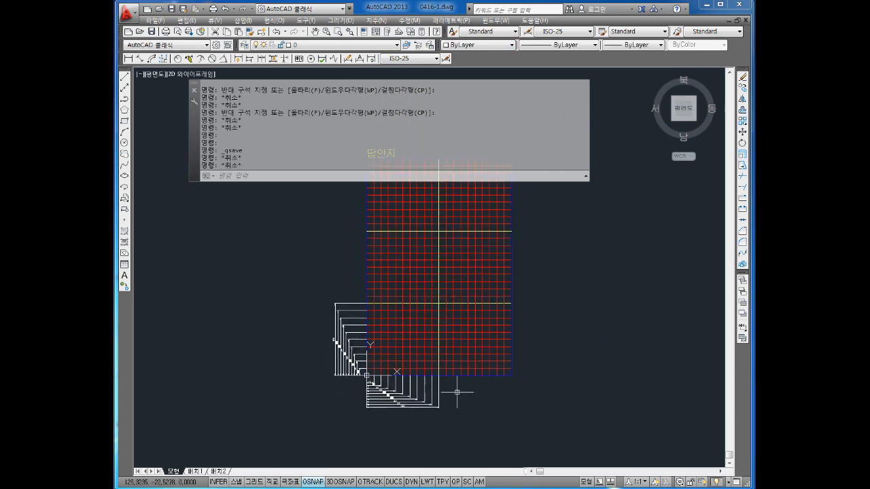
- Erase all horizontal baseline dimensions below the grid
{"action": "left_click", "coordinate": [458, 392]}
{"action": "left_click", "coordinate": [340, 430]}
{"action": "key", "text": "Delete"}
{"action": "scroll", "coordinate": [431, 372], "scroll_direction": "up", "scroll_amount": 1}
{"action": "left_click", "coordinate": [379, 388]}
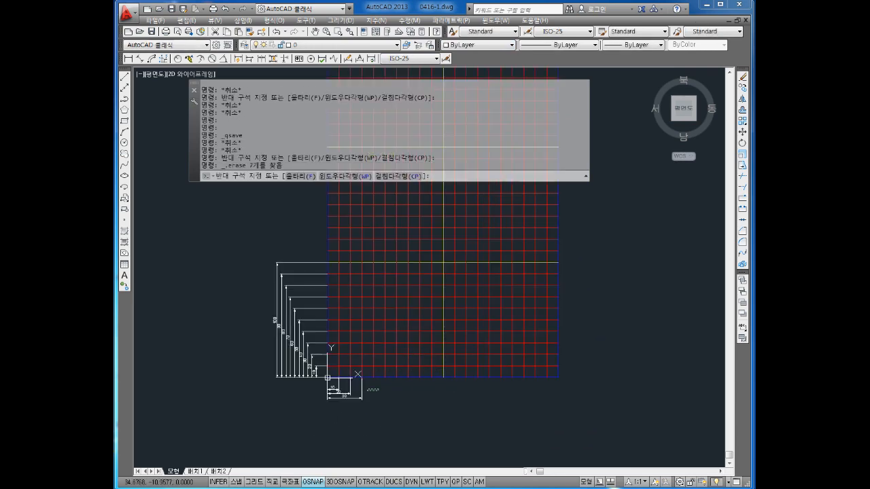
{"action": "left_click", "coordinate": [333, 406]}
{"action": "key", "text": "Delete"}
- Erase all vertical baseline dimensions beside the grid's left border
{"action": "left_click", "coordinate": [310, 243]}
{"action": "left_click", "coordinate": [253, 391]}
{"action": "key", "text": "Delete"}
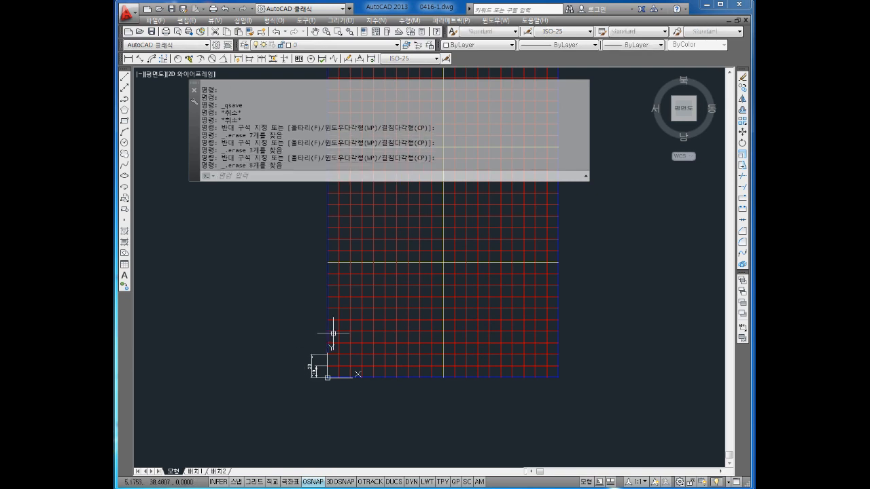
{"action": "left_click", "coordinate": [319, 344]}
{"action": "left_click", "coordinate": [299, 398]}
{"action": "key", "text": "Delete"}
- Start a block definition with the existing name 답안지 and set its base point at the grid's lower-left origin corner
{"action": "scroll", "coordinate": [331, 357], "scroll_direction": "down", "scroll_amount": 1}
{"action": "middle_click_drag", "start_coordinate": [343, 315], "coordinate": [344, 381]}
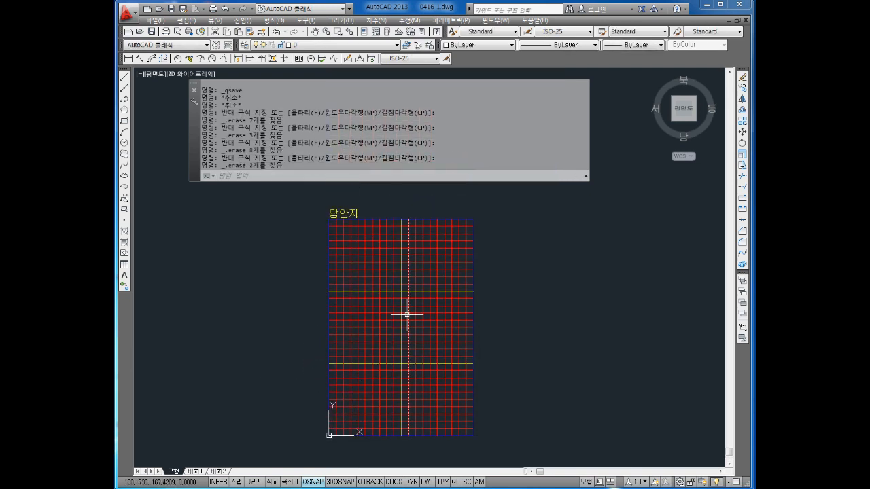
{"action": "type", "text": "block"}
{"action": "key", "text": "Return"}
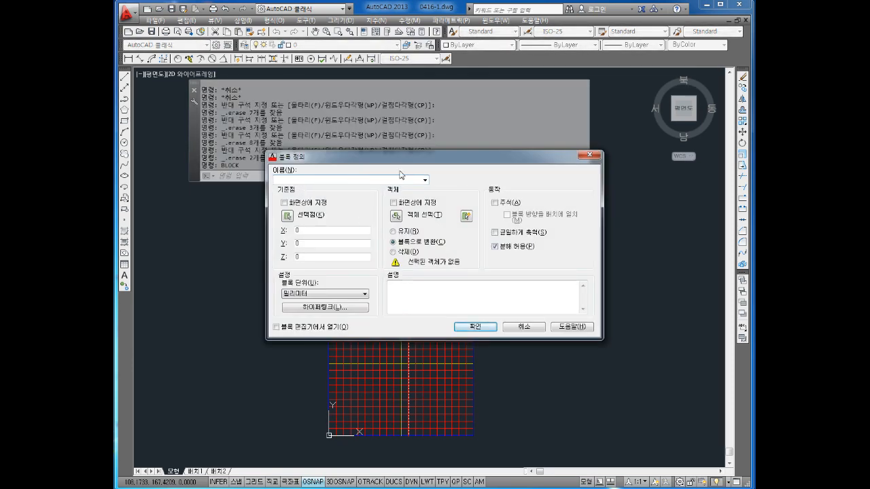
{"action": "left_click", "coordinate": [424, 180]}
{"action": "left_click", "coordinate": [295, 189]}
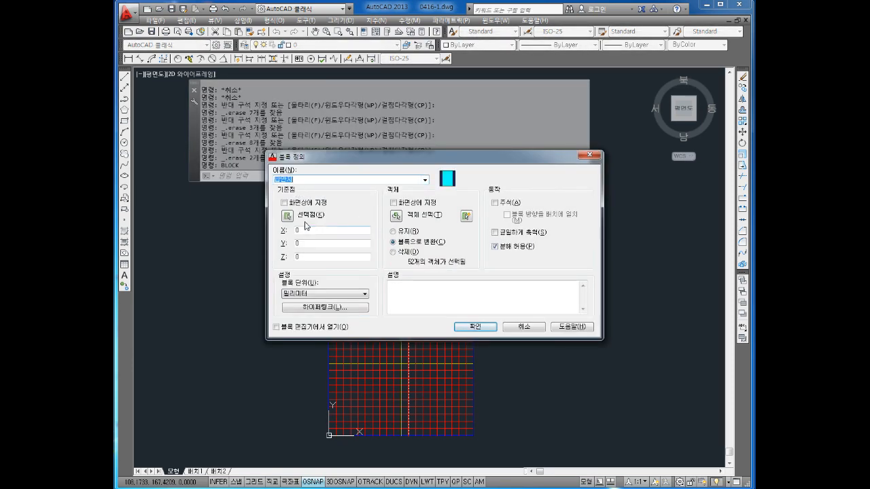
{"action": "left_click", "coordinate": [288, 216]}
{"action": "left_click", "coordinate": [329, 436]}
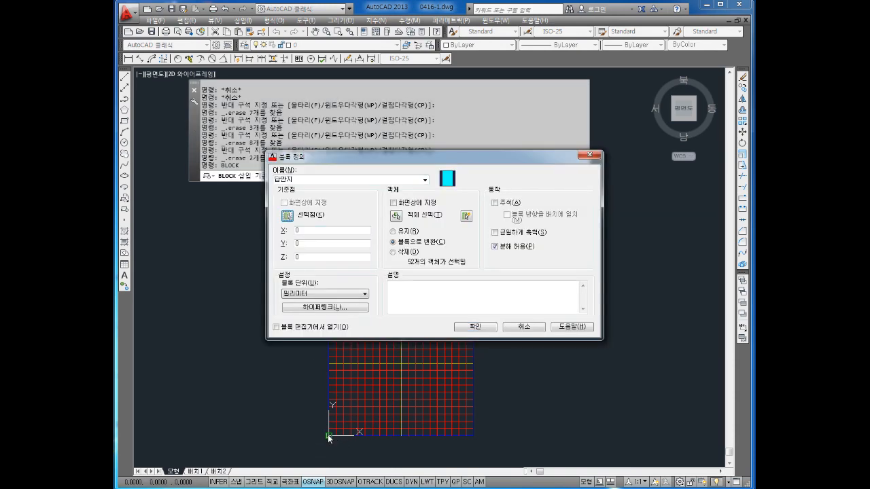
- Select the whole answer sheet as the block's objects and redefine the 답안지 block
{"action": "left_click", "coordinate": [402, 216]}
{"action": "left_click", "coordinate": [498, 218]}
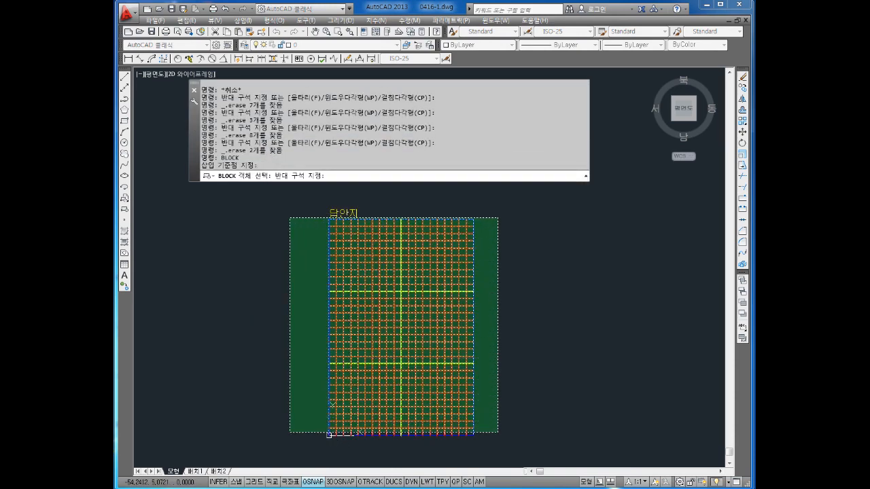
{"action": "left_click", "coordinate": [288, 442]}
{"action": "key", "text": "Return"}
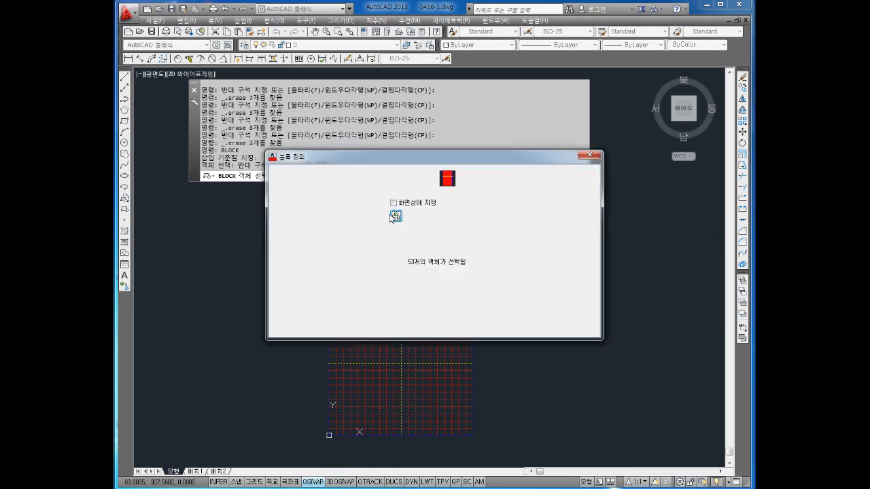
{"action": "left_click", "coordinate": [475, 329]}
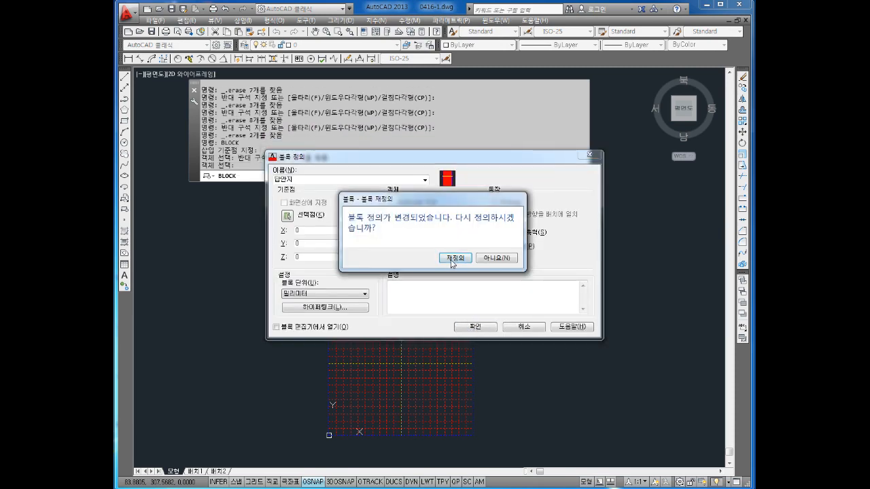
{"action": "left_click", "coordinate": [452, 260]}
{"action": "key", "text": "Escape"}
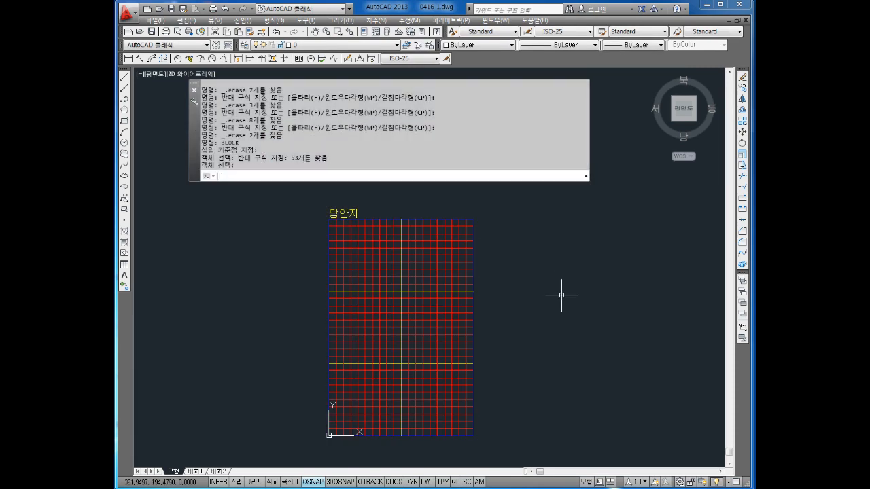
- Examine the outlines drawn on the answer sheet in the other drawing, from the top row down to the middle row
{"action": "middle_click_drag", "start_coordinate": [489, 322], "coordinate": [495, 305]}
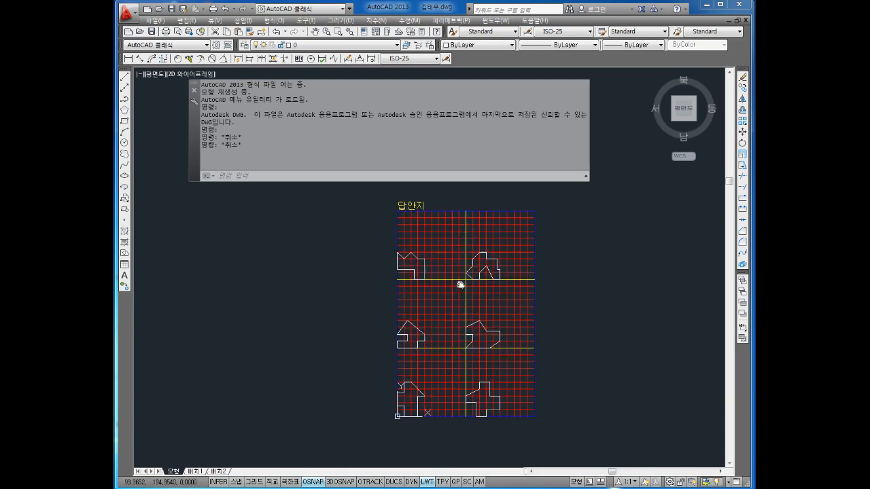
{"action": "scroll", "coordinate": [352, 233], "scroll_direction": "up", "scroll_amount": 3}
{"action": "middle_click_drag", "start_coordinate": [422, 277], "coordinate": [419, 314]}
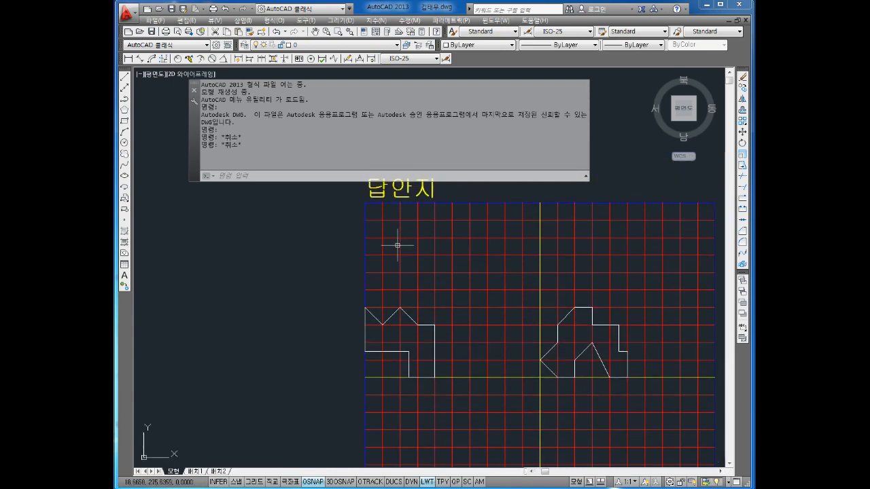
{"action": "middle_click_drag", "start_coordinate": [388, 214], "coordinate": [381, 243]}
{"action": "middle_click_drag", "start_coordinate": [459, 269], "coordinate": [403, 247]}
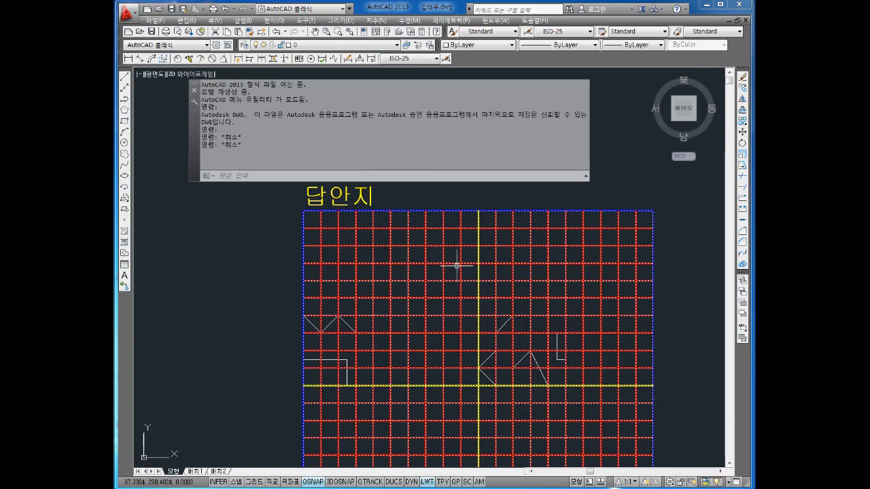
{"action": "middle_click_drag", "start_coordinate": [457, 305], "coordinate": [466, 269]}
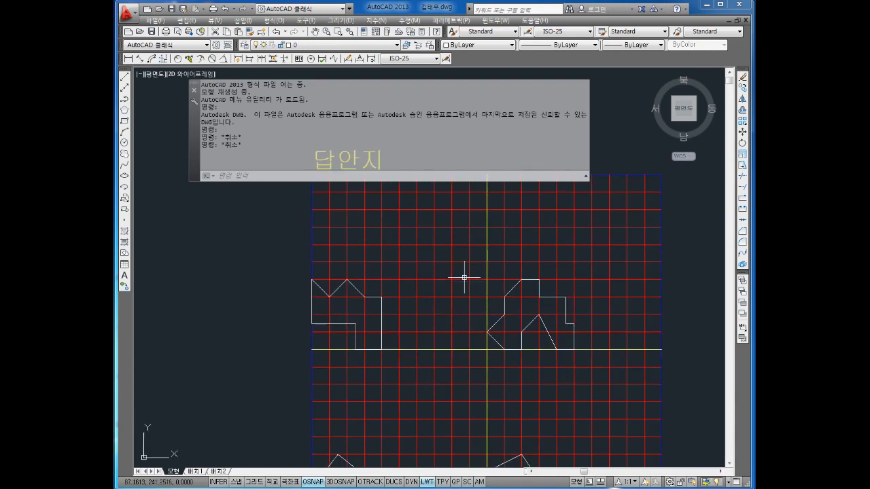
{"action": "mouse_move", "coordinate": [428, 318]}
{"action": "middle_mouse_down"}
{"action": "mouse_move", "coordinate": [441, 274]}
{"action": "mouse_move", "coordinate": [398, 288]}
{"action": "mouse_move", "coordinate": [403, 305]}
{"action": "middle_mouse_up"}
{"action": "scroll", "coordinate": [451, 272], "scroll_direction": "down", "scroll_amount": 1}
{"action": "scroll", "coordinate": [386, 380], "scroll_direction": "up", "scroll_amount": 1}
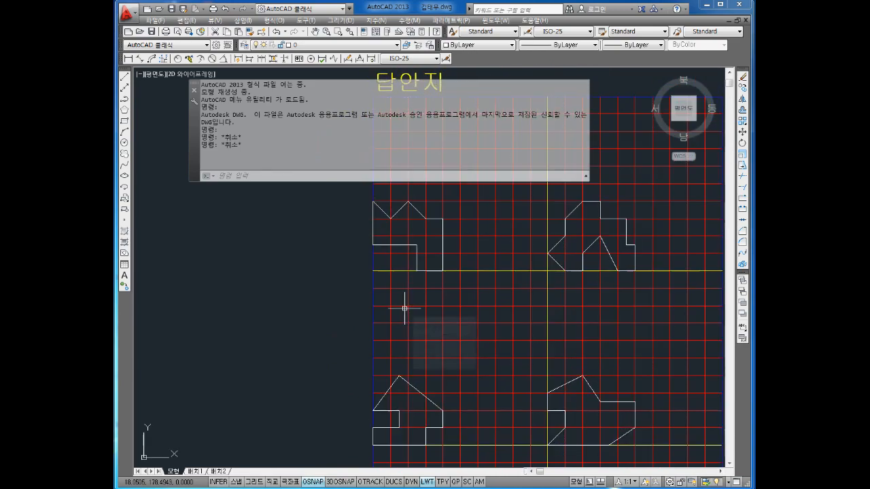
{"action": "scroll", "coordinate": [404, 309], "scroll_direction": "down", "scroll_amount": 1}
{"action": "middle_click_drag", "start_coordinate": [441, 357], "coordinate": [438, 297]}
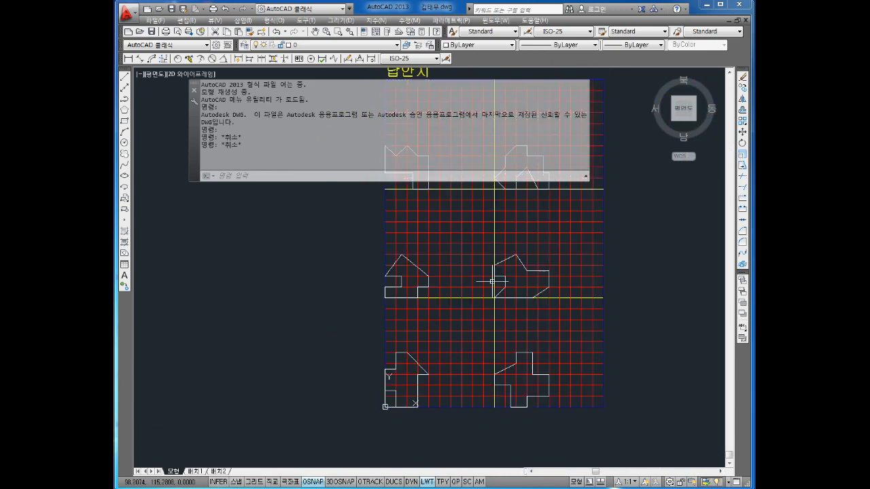
{"action": "middle_click_drag", "start_coordinate": [500, 250], "coordinate": [470, 270]}
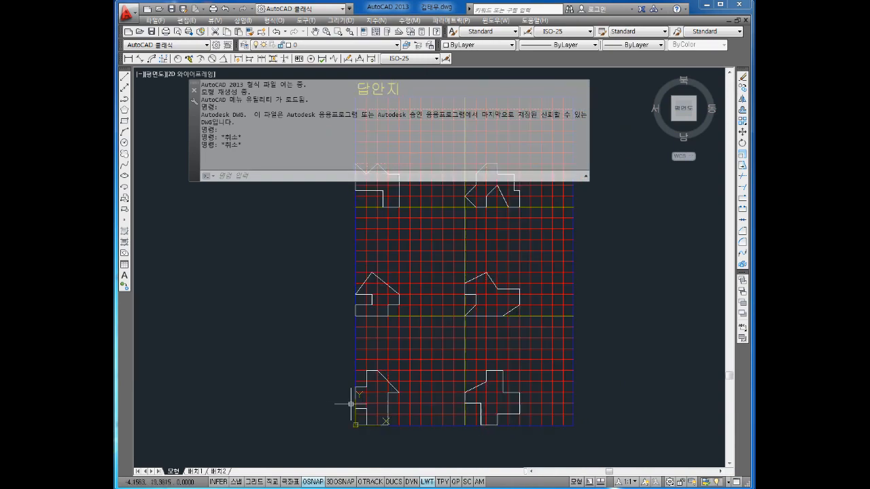
- Examine how the bottom-row outlines sit against the origin corner and yellow division lines, and compare them with the upper rows
{"action": "scroll", "coordinate": [375, 405], "scroll_direction": "up", "scroll_amount": 1}
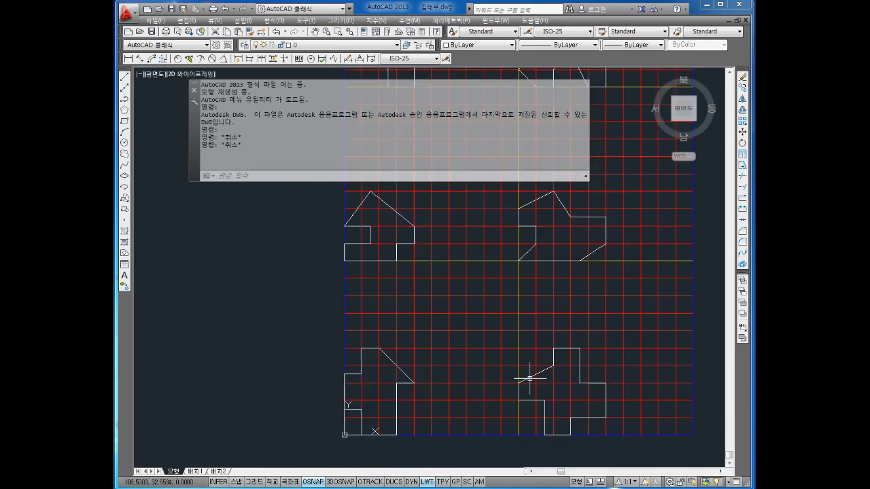
{"action": "middle_click_drag", "start_coordinate": [548, 315], "coordinate": [553, 360]}
{"action": "middle_click_drag", "start_coordinate": [548, 294], "coordinate": [556, 325]}
{"action": "scroll", "coordinate": [556, 325], "scroll_direction": "down", "scroll_amount": 2}
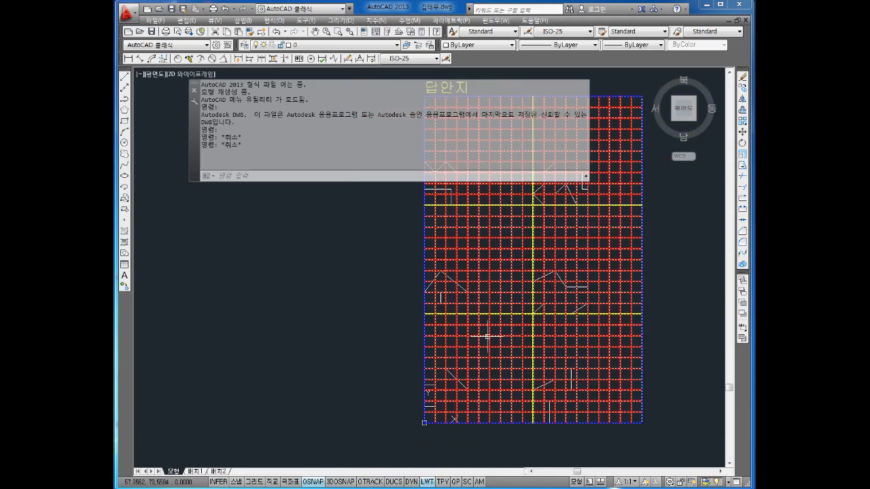
{"action": "scroll", "coordinate": [443, 333], "scroll_direction": "up", "scroll_amount": 3}
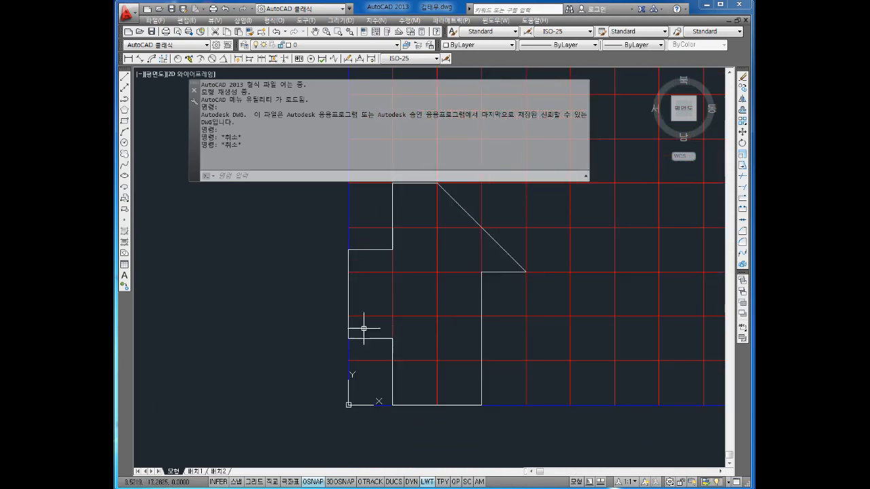
{"action": "scroll", "coordinate": [401, 317], "scroll_direction": "down", "scroll_amount": 5}
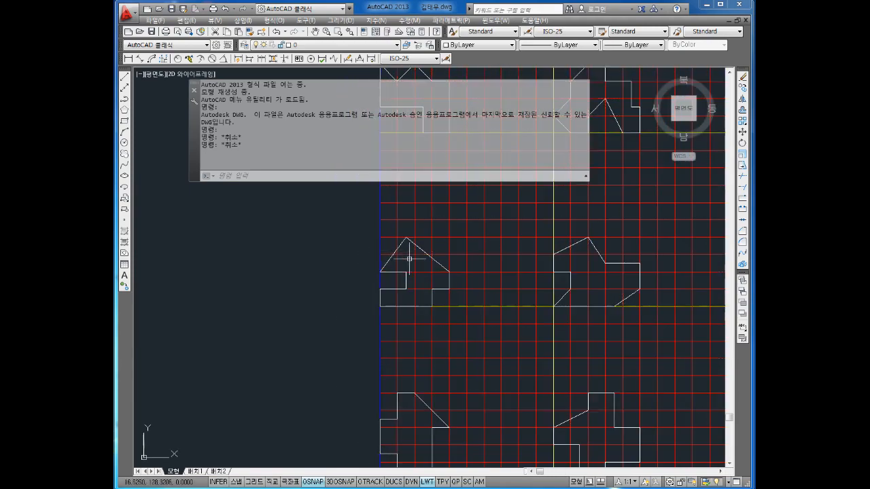
{"action": "middle_click_drag", "start_coordinate": [497, 382], "coordinate": [472, 303]}
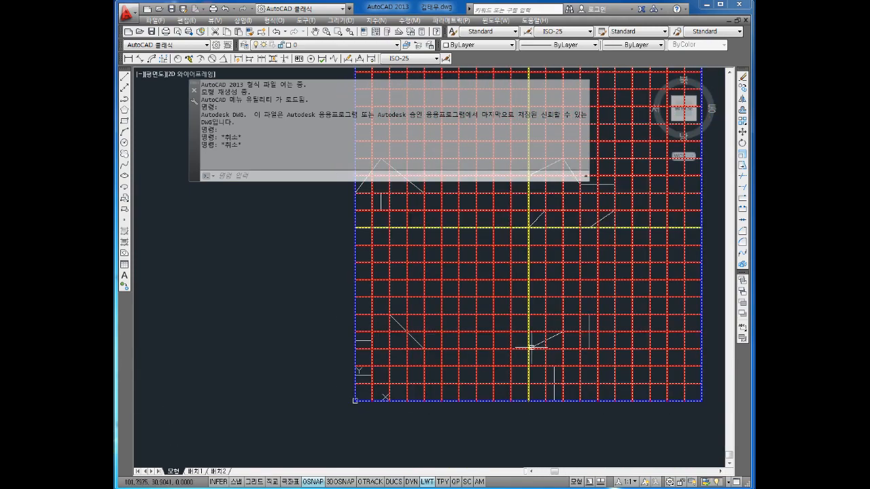
{"action": "scroll", "coordinate": [519, 336], "scroll_direction": "down", "scroll_amount": 4}
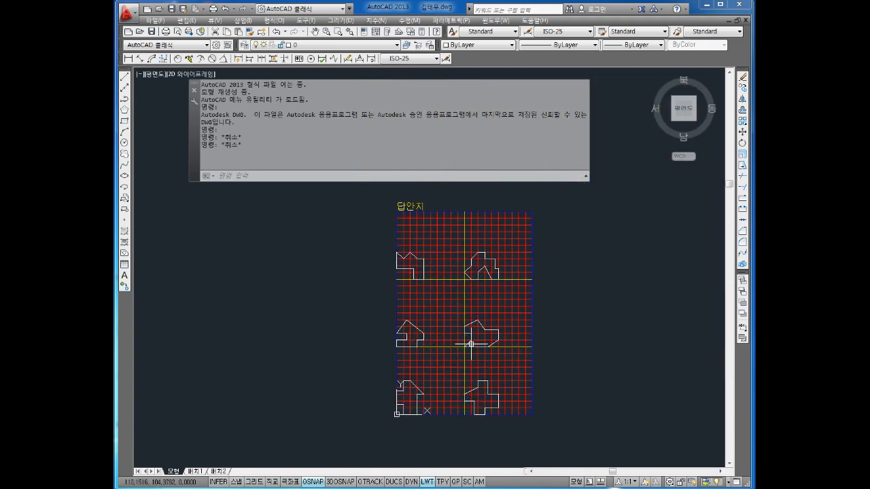
{"action": "scroll", "coordinate": [548, 275], "scroll_direction": "up", "scroll_amount": 2}
{"action": "scroll", "coordinate": [417, 238], "scroll_direction": "up", "scroll_amount": 3}
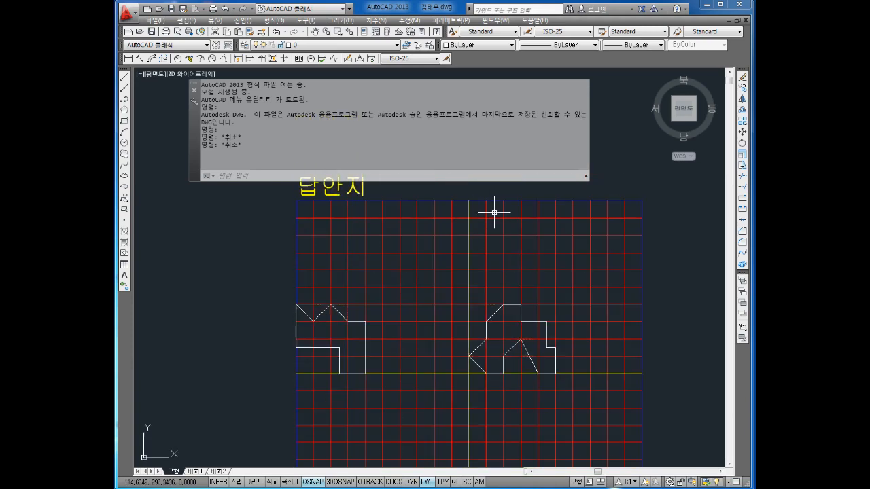
- Select the answer-sheet grid to check that it behaves as a single block, and clear the selection
{"action": "scroll", "coordinate": [526, 235], "scroll_direction": "down", "scroll_amount": 1}
{"action": "left_click", "coordinate": [631, 196]}
{"action": "left_click", "coordinate": [588, 238]}
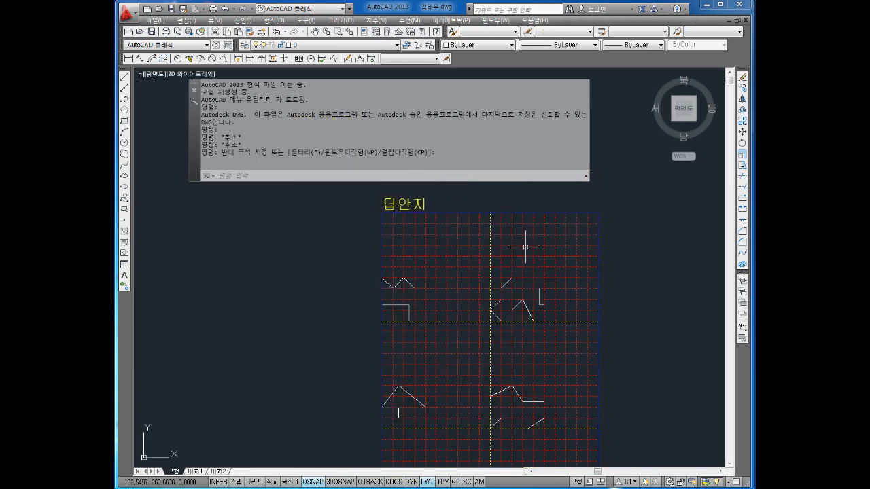
{"action": "middle_click_drag", "start_coordinate": [547, 267], "coordinate": [489, 243]}
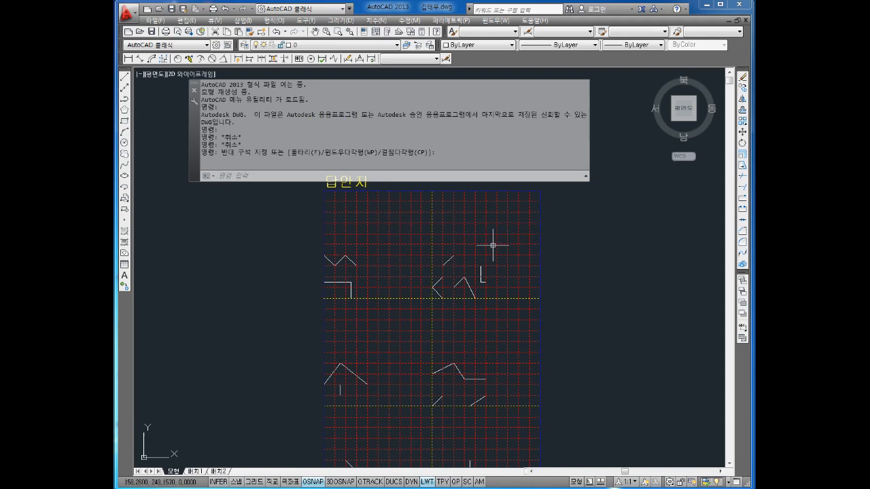
{"action": "scroll", "coordinate": [489, 240], "scroll_direction": "down", "scroll_amount": 3}
{"action": "left_click", "coordinate": [537, 254]}
{"action": "scroll", "coordinate": [533, 240], "scroll_direction": "up", "scroll_amount": 1}
{"action": "left_click", "coordinate": [531, 240]}
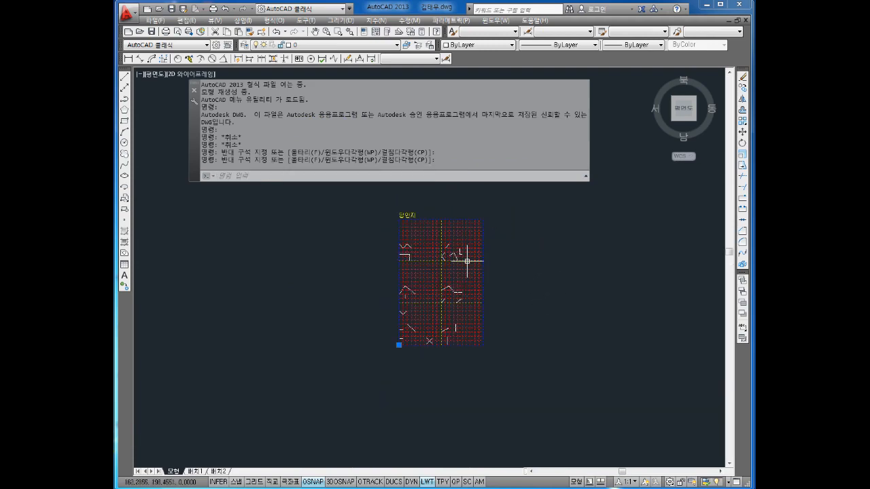
{"action": "key", "text": "Escape"}
{"action": "key", "text": "Escape"}
{"action": "key", "text": "Escape"}
{"action": "scroll", "coordinate": [448, 297], "scroll_direction": "up", "scroll_amount": 4}
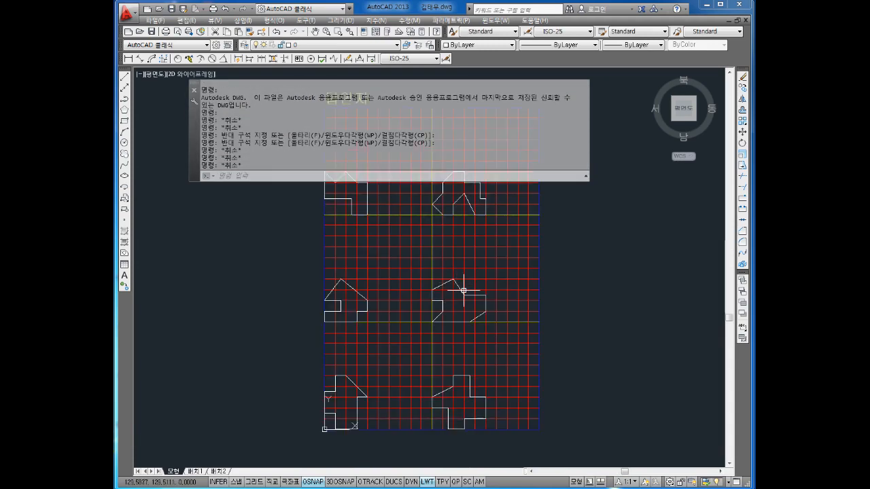
{"action": "scroll", "coordinate": [341, 264], "scroll_direction": "down", "scroll_amount": 2}
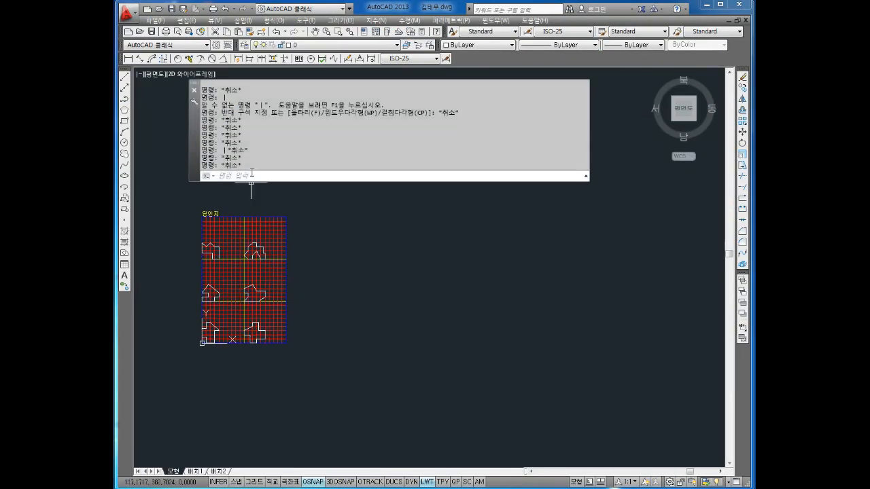
- Draw two consecutive 30-unit horizontal line segments in the empty space beside the answer sheet, with ortho mode on
{"action": "key", "text": "Return"}
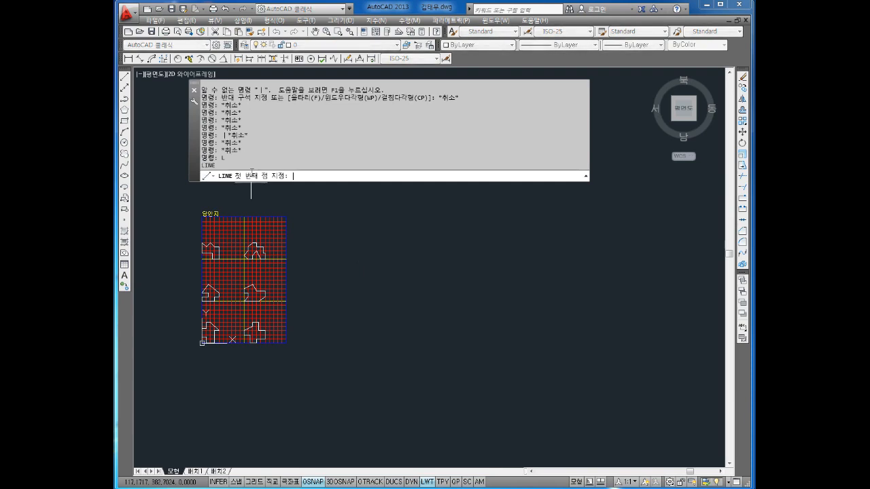
{"action": "left_click", "coordinate": [415, 289]}
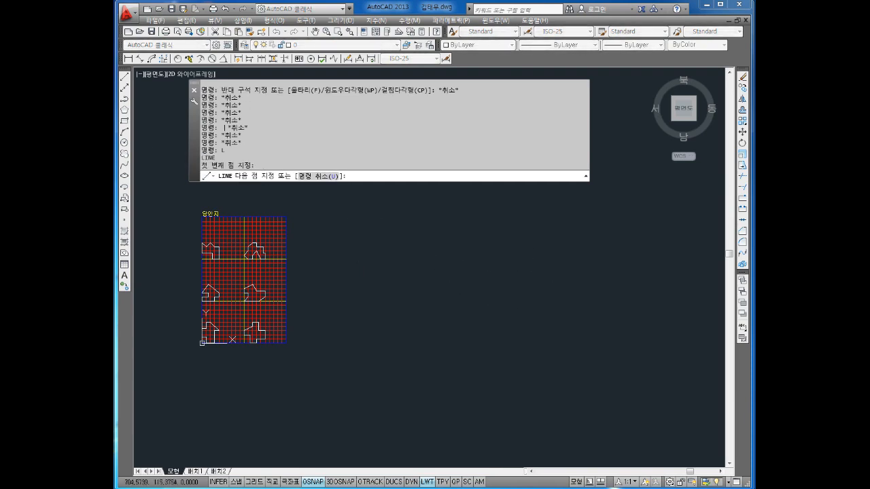
{"action": "key", "text": "F8"}
{"action": "scroll", "coordinate": [458, 287], "scroll_direction": "up", "scroll_amount": 2}
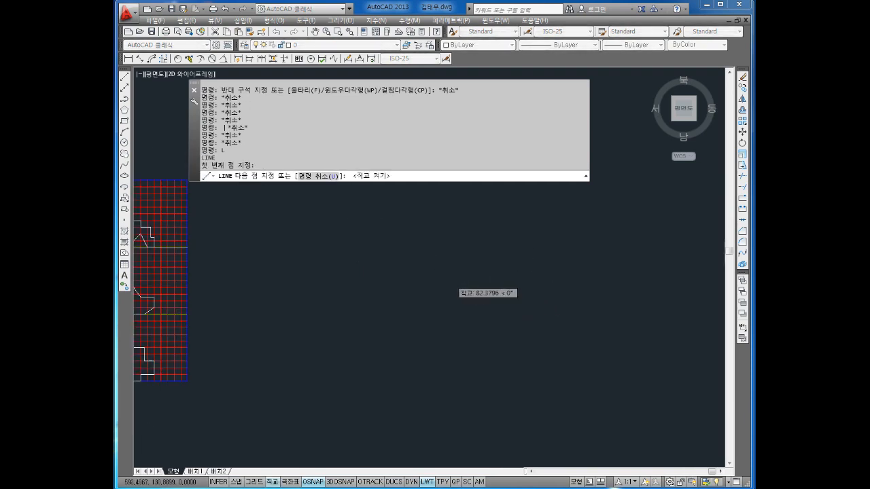
{"action": "type", "text": "30"}
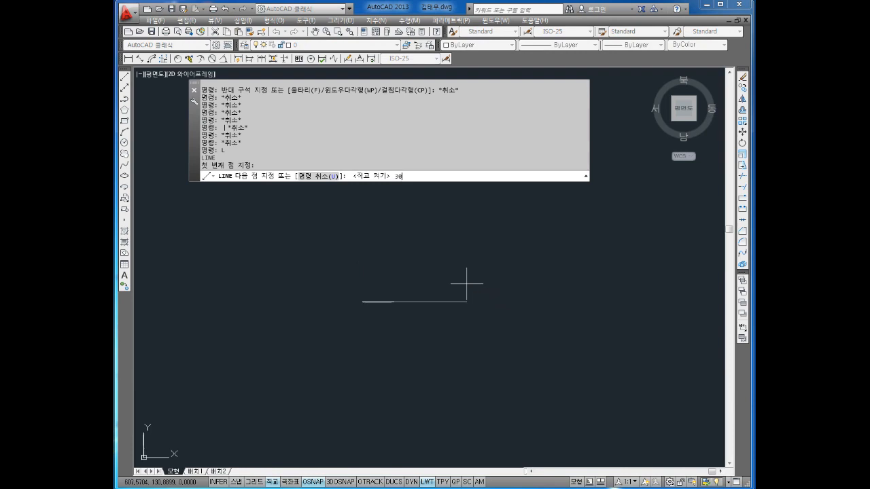
{"action": "key", "text": "Return"}
{"action": "type", "text": "30"}
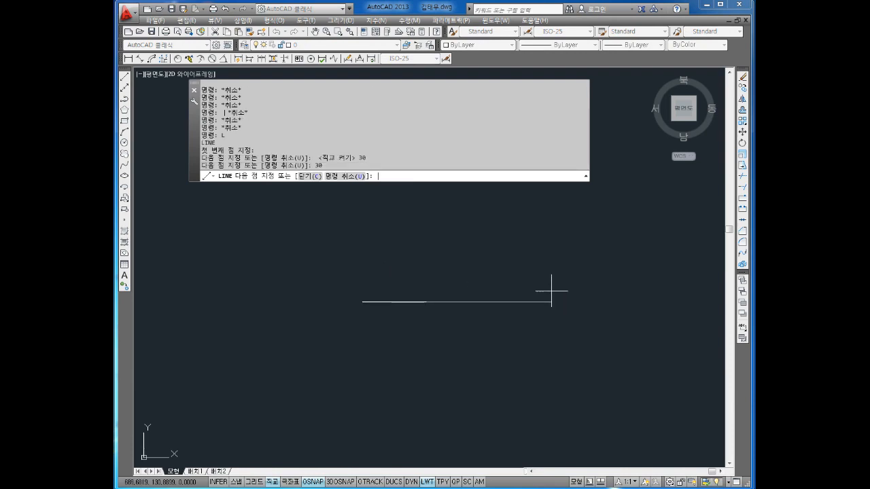
{"action": "key", "text": "Return"}
{"action": "key", "text": "Escape"}
{"action": "scroll", "coordinate": [443, 288], "scroll_direction": "up", "scroll_amount": 3}
{"action": "middle_click_drag", "start_coordinate": [443, 288], "coordinate": [434, 329]}
{"action": "key", "text": "Escape"}
{"action": "left_click", "coordinate": [461, 325]}
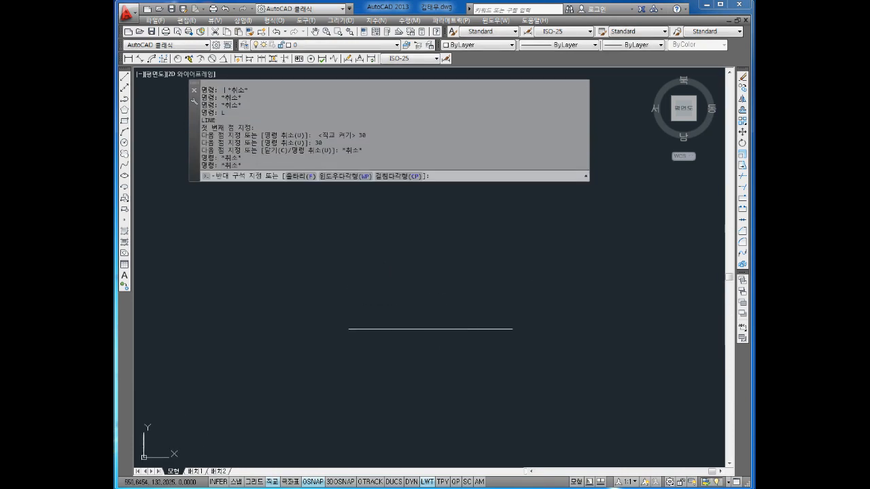
{"action": "left_click", "coordinate": [438, 366]}
{"action": "key", "text": "Escape"}
{"action": "left_click", "coordinate": [414, 308]}
{"action": "key", "text": "Escape"}
{"action": "key", "text": "Escape"}
{"action": "key", "text": "Escape"}
{"action": "key", "text": "Escape"}
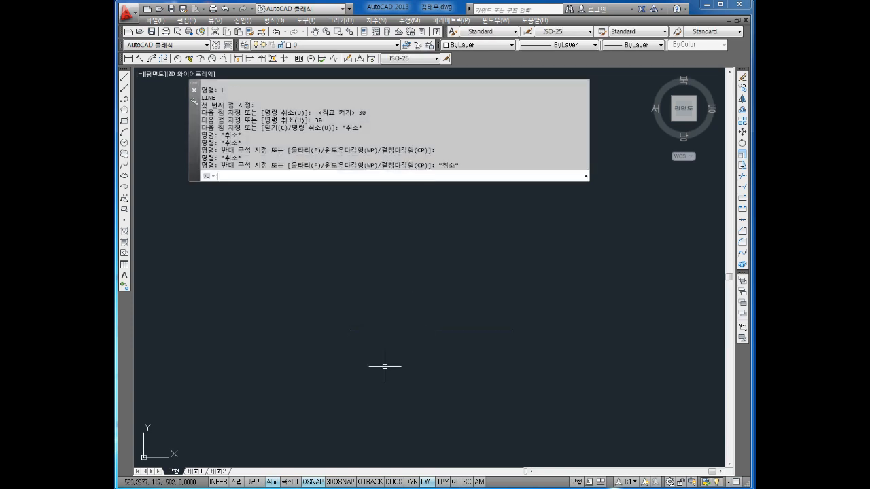
- Draw a 30-unit line straight up from the junction of the two horizontal segments
{"action": "type", "text": "l"}
{"action": "key", "text": "Return"}
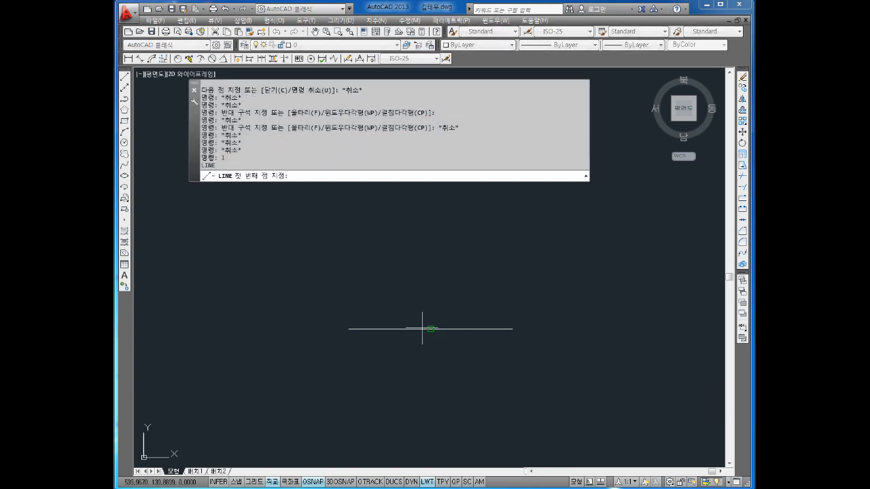
{"action": "left_click", "coordinate": [430, 329]}
{"action": "type", "text": "30"}
{"action": "key", "text": "Return"}
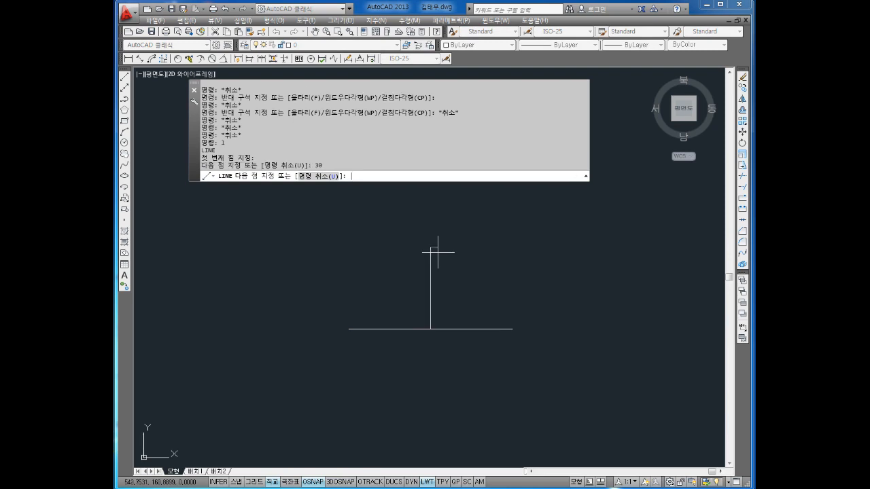
{"action": "key", "text": "Escape"}
{"action": "key", "text": "Escape"}
- Draw a 30-unit line straight down from the same junction to complete the cross
{"action": "key", "text": "Return"}
{"action": "left_click", "coordinate": [430, 329]}
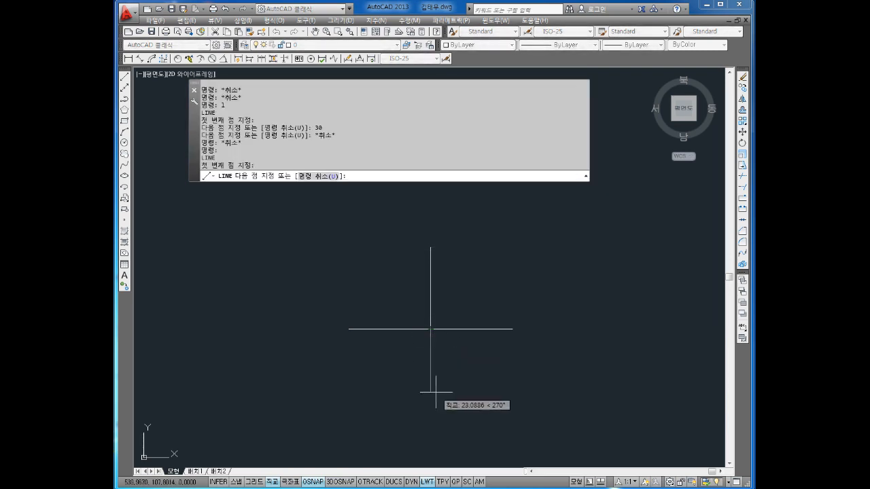
{"action": "type", "text": "30"}
{"action": "key", "text": "Return"}
{"action": "key", "text": "Escape"}
{"action": "key", "text": "Escape"}
{"action": "middle_click_drag", "start_coordinate": [453, 395], "coordinate": [435, 371]}
{"action": "scroll", "coordinate": [411, 308], "scroll_direction": "up", "scroll_amount": 2}
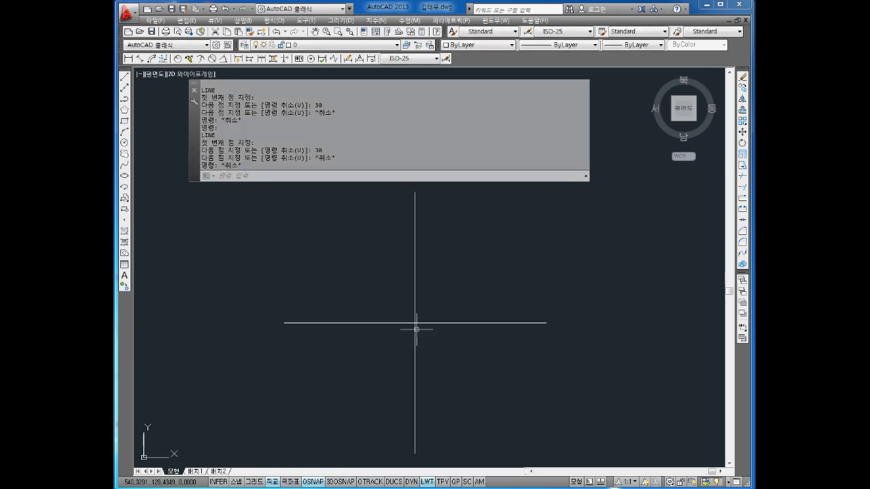
{"action": "scroll", "coordinate": [414, 325], "scroll_direction": "down", "scroll_amount": 2}
{"action": "scroll", "coordinate": [431, 327], "scroll_direction": "up", "scroll_amount": 2}
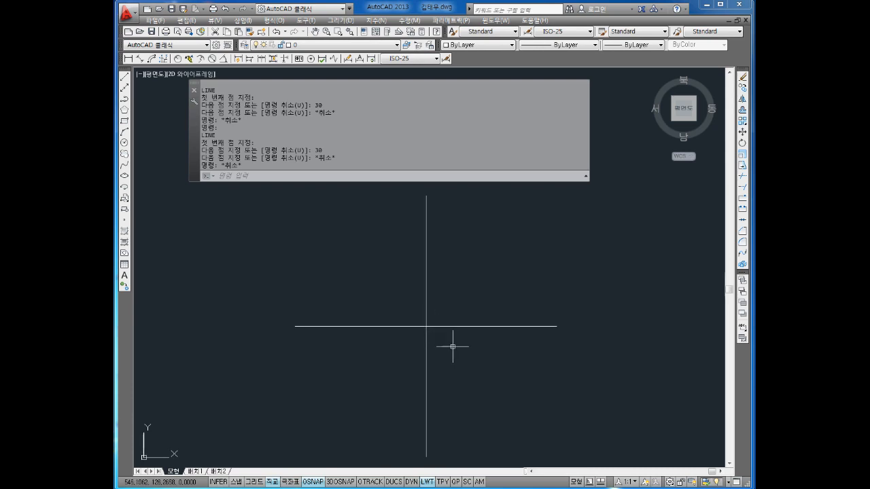
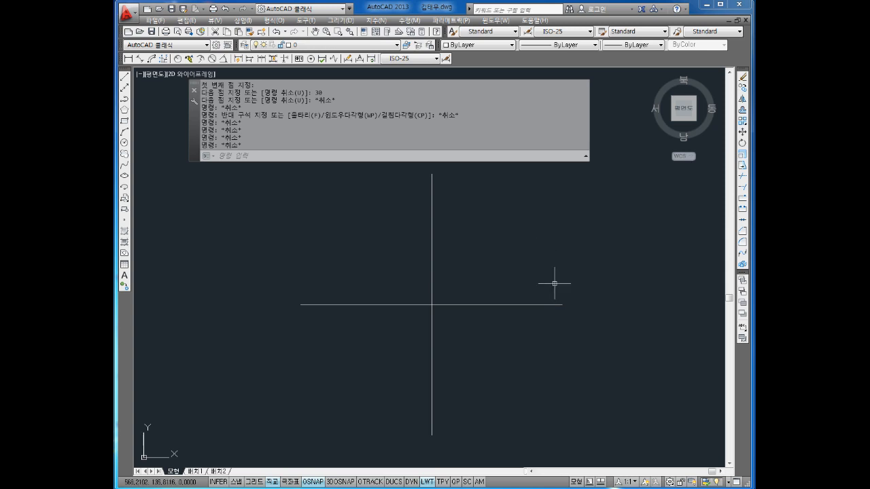
- Place a multiline text box beside the right end of the horizontal line and set the text height to 10
{"action": "middle_click_drag", "start_coordinate": [536, 275], "coordinate": [531, 280]}
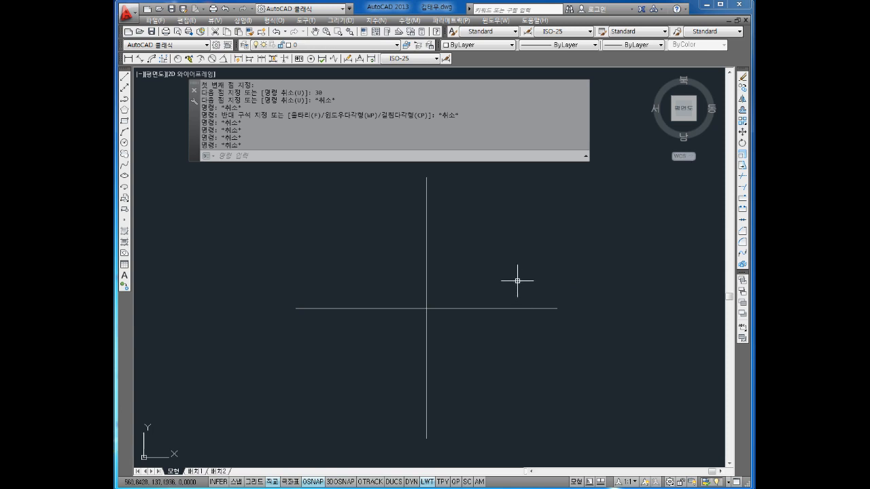
{"action": "middle_click_drag", "start_coordinate": [512, 268], "coordinate": [480, 272]}
{"action": "key", "text": "Escape"}
{"action": "key", "text": "Escape"}
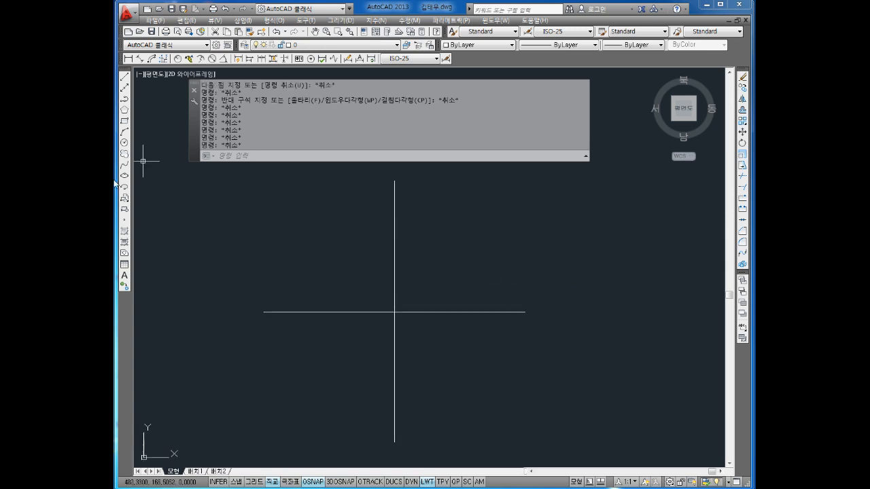
{"action": "left_click", "coordinate": [125, 275]}
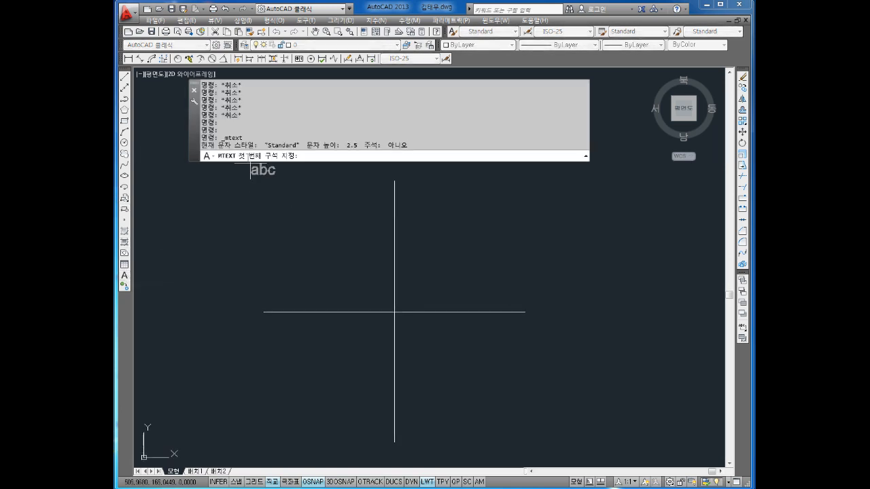
{"action": "left_click", "coordinate": [534, 297]}
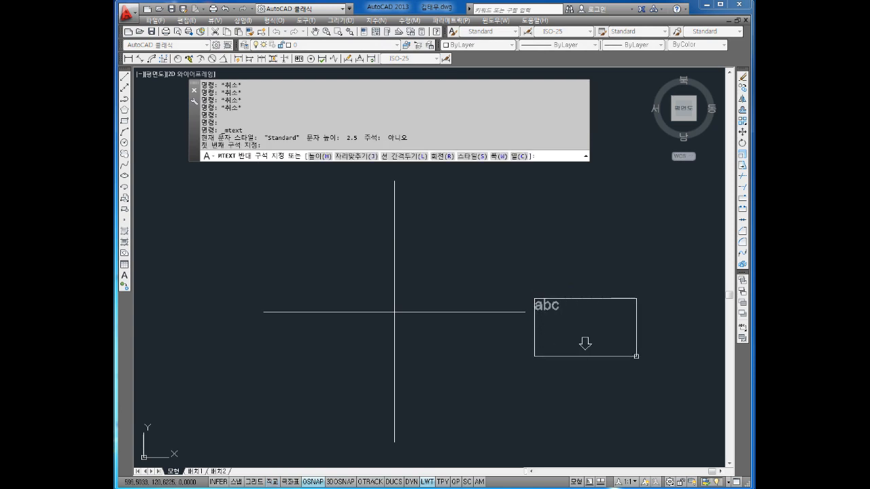
{"action": "left_click", "coordinate": [636, 357]}
{"action": "left_click", "coordinate": [452, 239]}
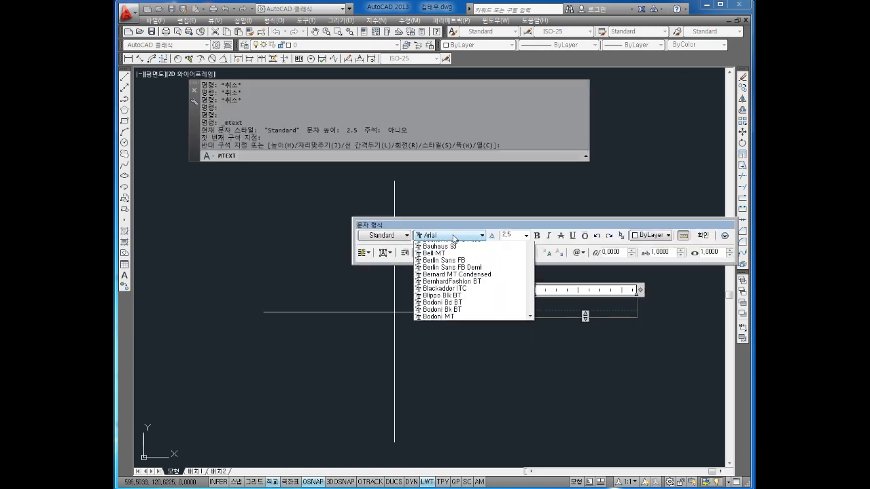
{"action": "key", "text": "Tab"}
{"action": "type", "text": "10"}
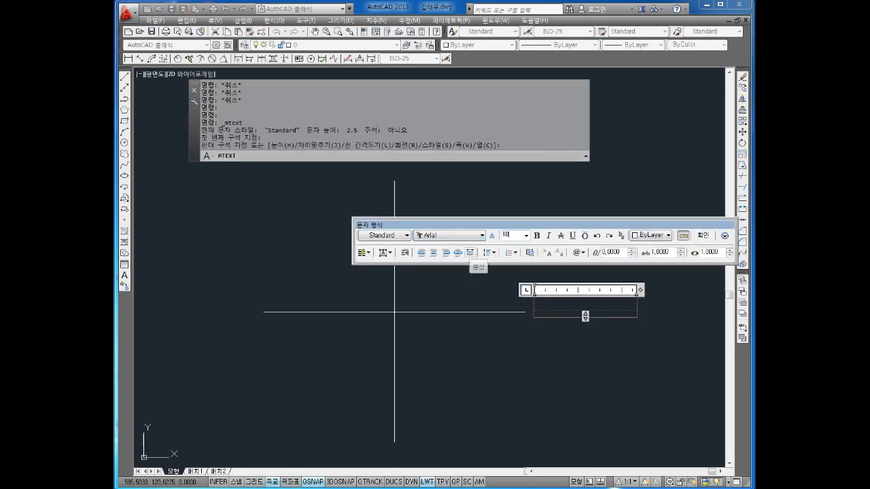
{"action": "key", "text": "Return"}
- Colour the text yellow (노란색) and write the label 3시 in the text box
{"action": "left_click", "coordinate": [666, 236]}
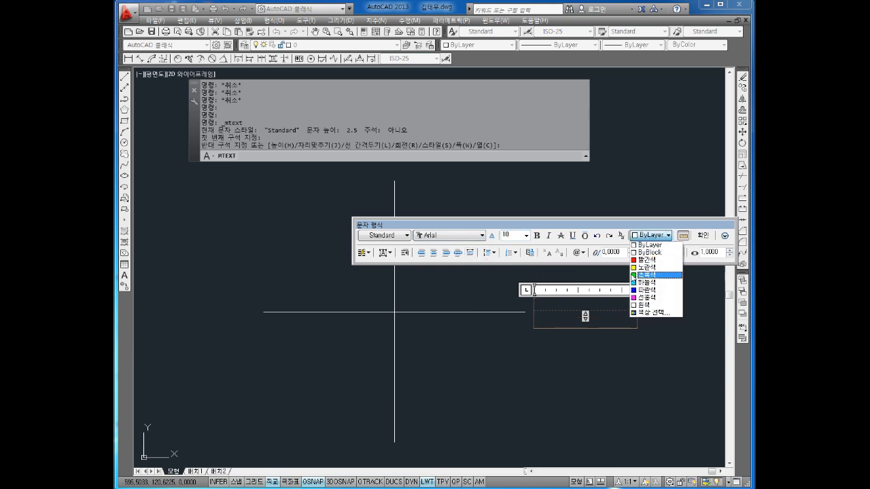
{"action": "left_click", "coordinate": [647, 256]}
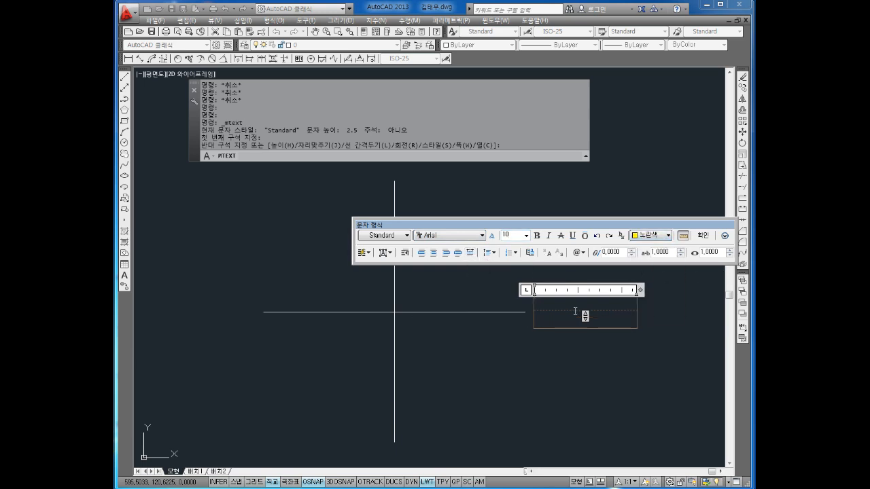
{"action": "type", "text": "3시"}
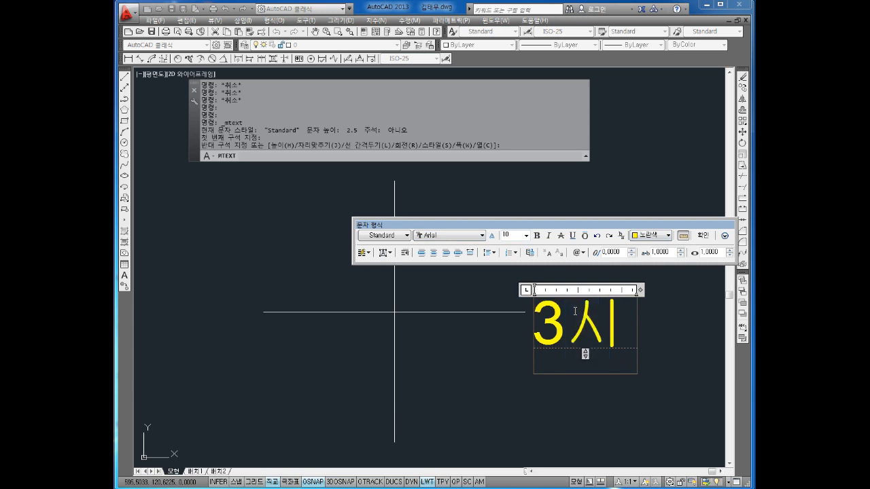
{"action": "left_click", "coordinate": [501, 326]}
{"action": "key", "text": "Escape"}
{"action": "key", "text": "Escape"}
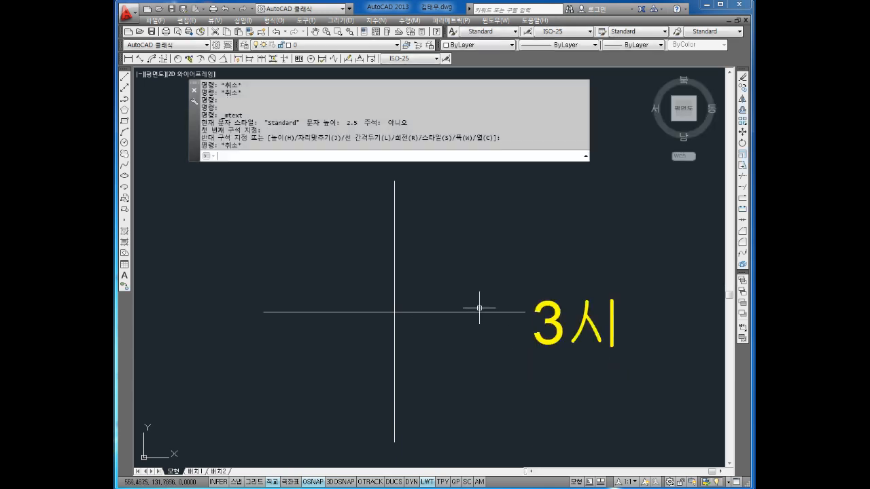
{"action": "scroll", "coordinate": [579, 301], "scroll_direction": "up", "scroll_amount": 1}
{"action": "scroll", "coordinate": [526, 330], "scroll_direction": "down", "scroll_amount": 2}
{"action": "key", "text": "Escape"}
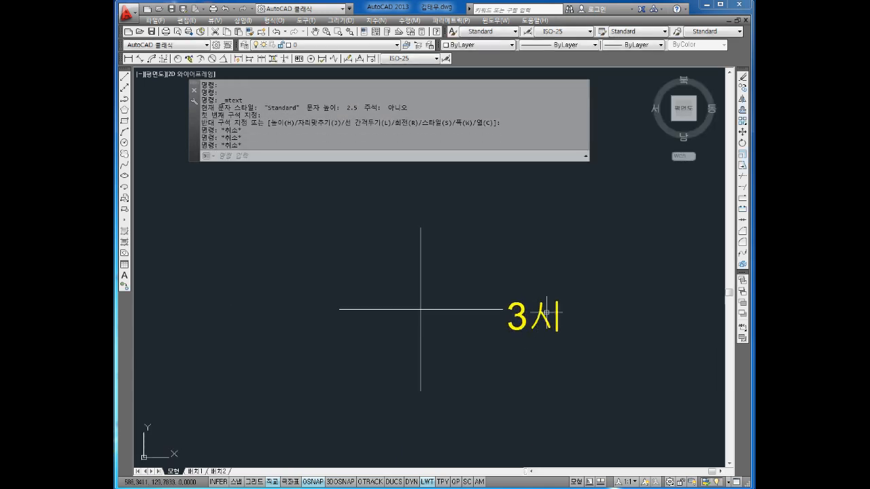
- Extend the 3시 label to read 3시 0° with a degree symbol, widening its text box to fit one line
{"action": "double_click", "coordinate": [526, 327]}
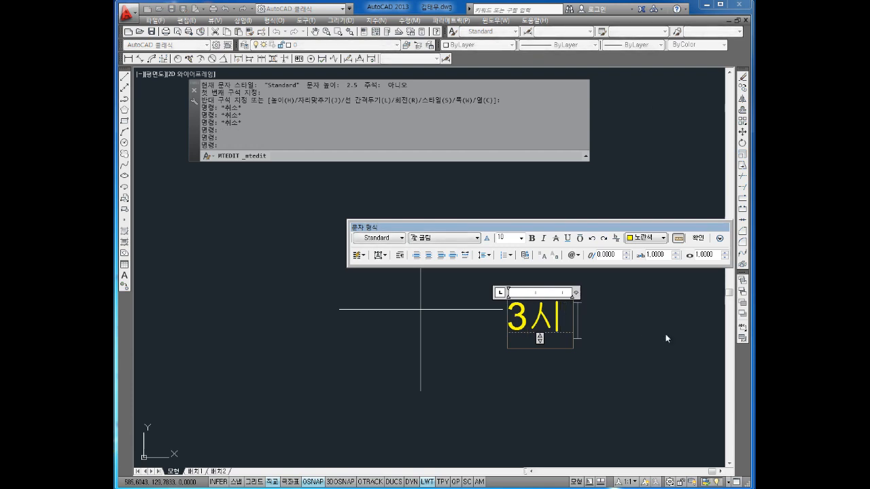
{"action": "key", "text": "Return"}
{"action": "type", "text": "0"}
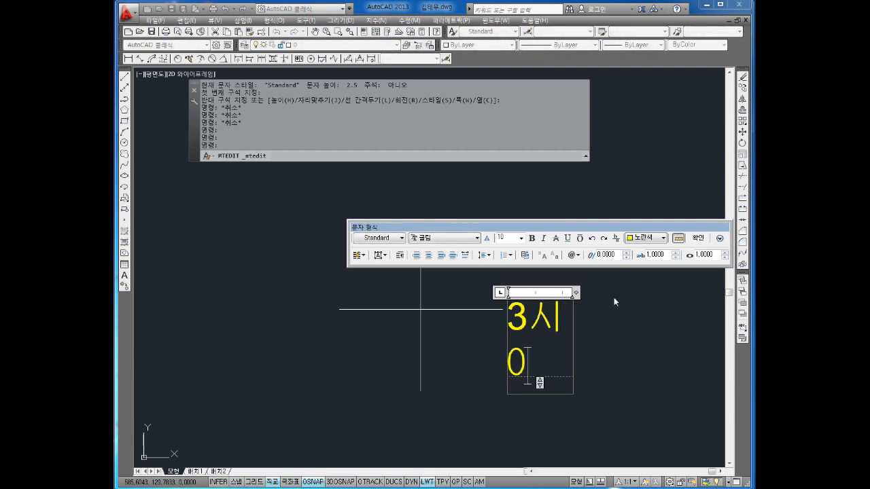
{"action": "left_click_drag", "start_coordinate": [576, 293], "coordinate": [656, 293]}
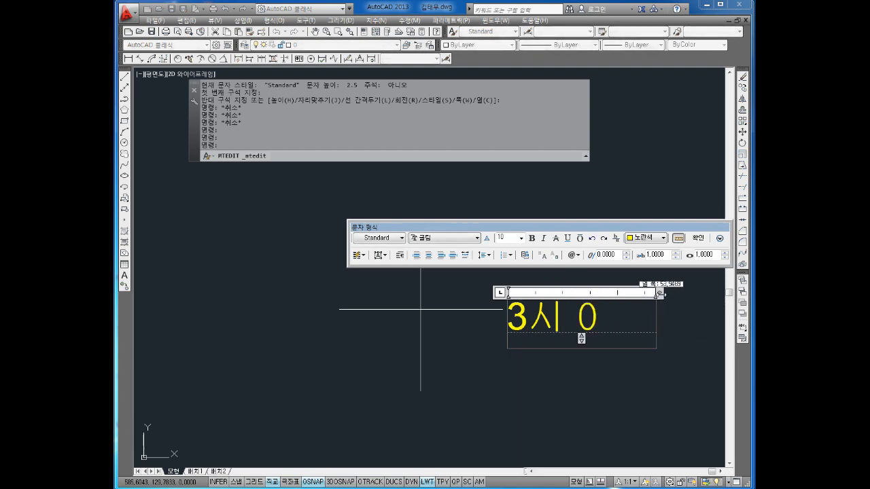
{"action": "left_click", "coordinate": [576, 255]}
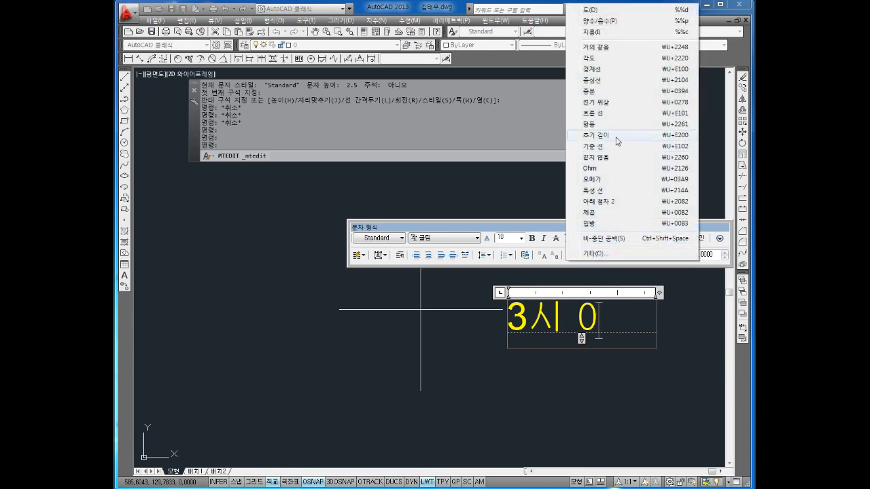
{"action": "left_click", "coordinate": [597, 15]}
{"action": "left_click", "coordinate": [606, 379]}
{"action": "key", "text": "Escape"}
{"action": "key", "text": "Escape"}
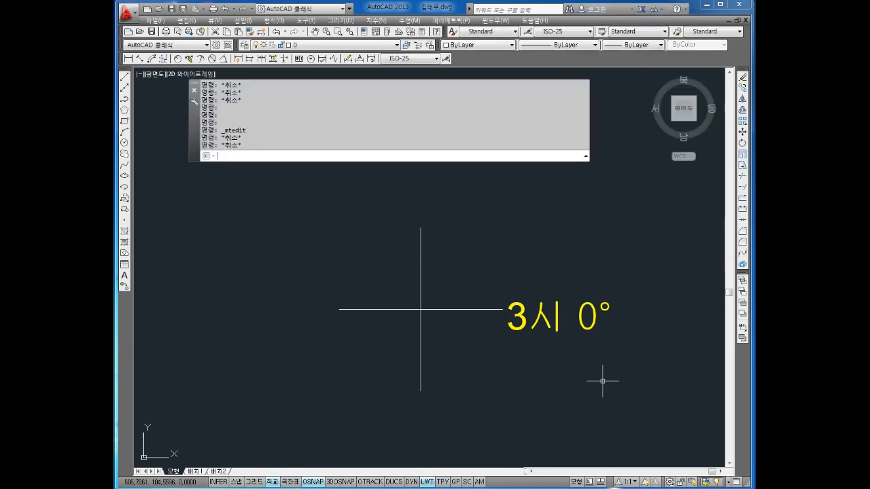
{"action": "scroll", "coordinate": [517, 339], "scroll_direction": "up", "scroll_amount": 2}
{"action": "middle_click_drag", "start_coordinate": [429, 317], "coordinate": [416, 312]}
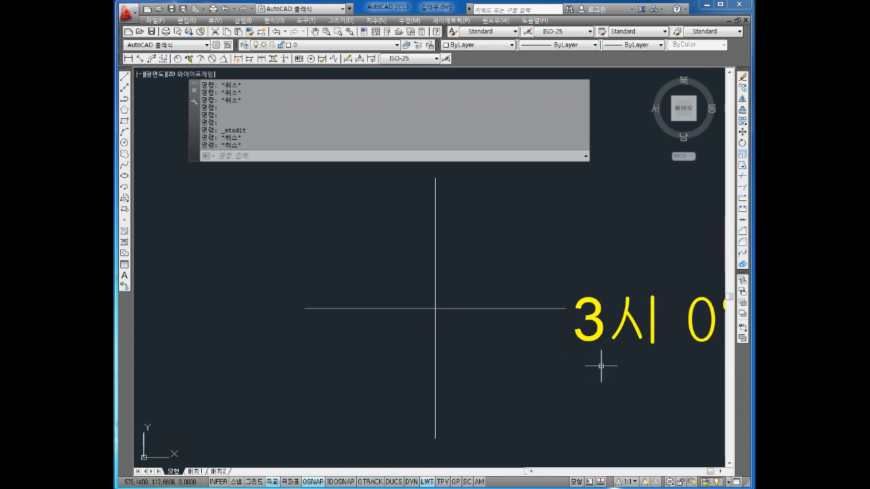
{"action": "mouse_move", "coordinate": [600, 365]}
{"action": "middle_mouse_down"}
{"action": "mouse_move", "coordinate": [421, 317]}
{"action": "mouse_move", "coordinate": [487, 374]}
{"action": "middle_mouse_up"}
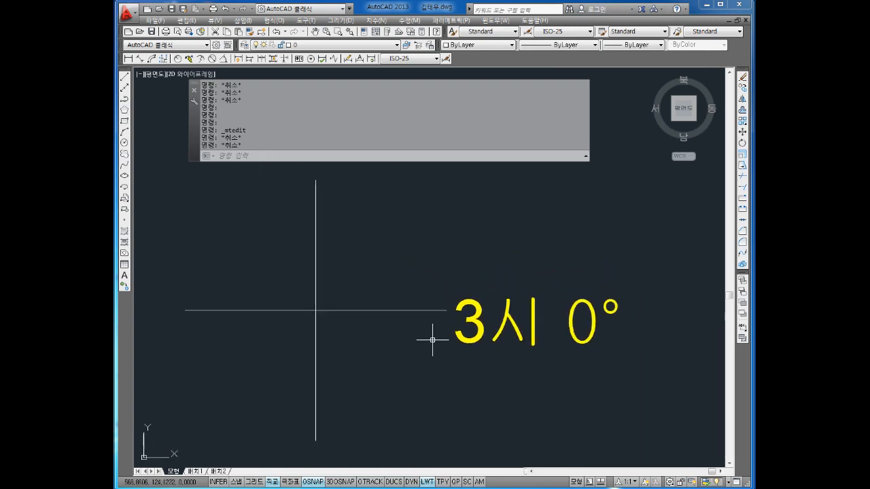
{"action": "middle_click_drag", "start_coordinate": [433, 340], "coordinate": [444, 341]}
{"action": "key", "text": "Escape"}
{"action": "key", "text": "Escape"}
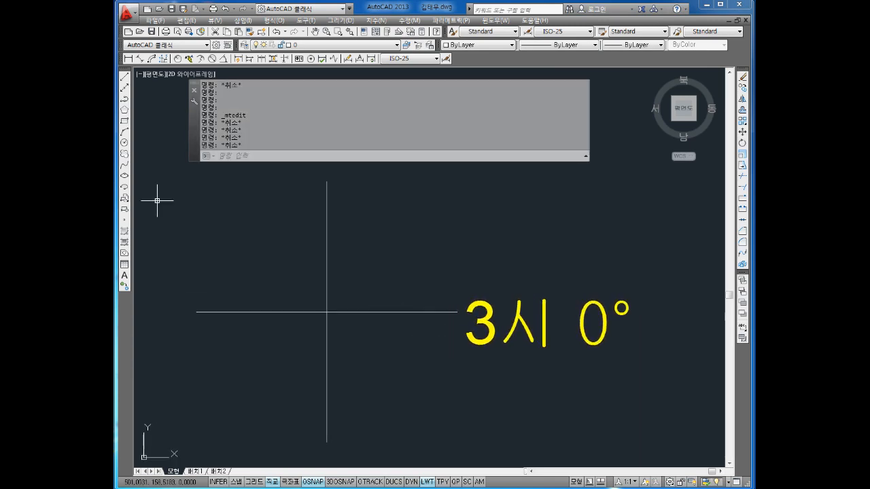
{"action": "key", "text": "Escape"}
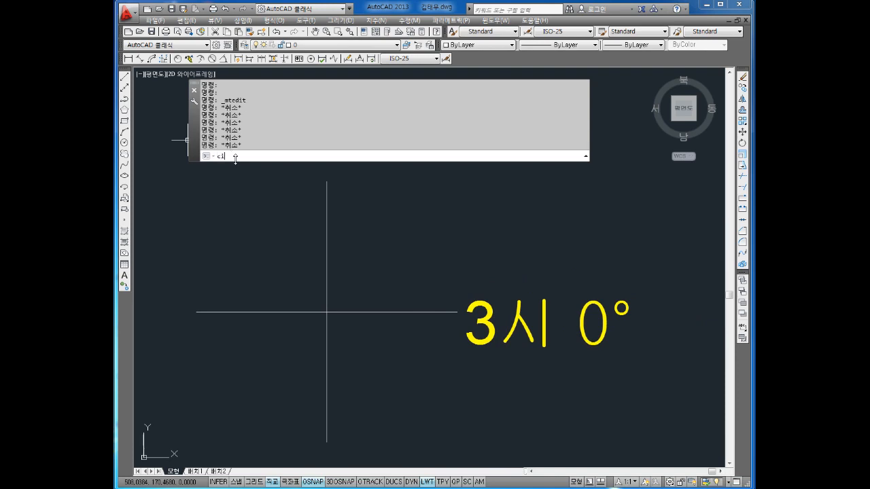
{"action": "type", "text": "o"}
{"action": "key", "text": "Return"}
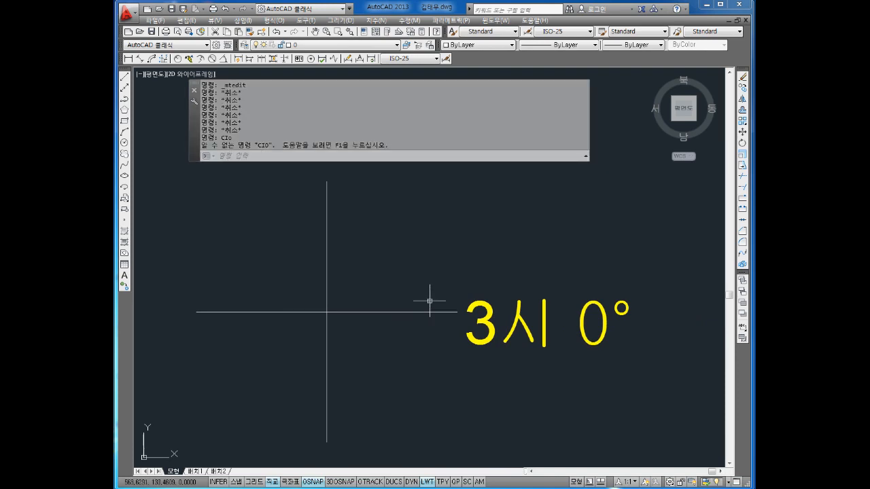
{"action": "key", "text": "Escape"}
{"action": "key", "text": "Escape"}
- Copy the 3시 0° label to just above the top end of the vertical line, with ortho mode off
{"action": "type", "text": "co"}
{"action": "key", "text": "Return"}
{"action": "left_click", "coordinate": [561, 287]}
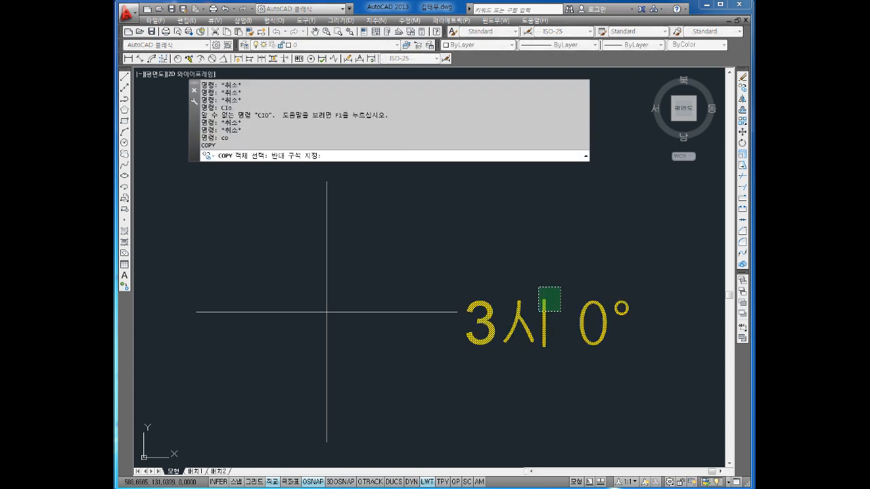
{"action": "left_click", "coordinate": [539, 312]}
{"action": "key", "text": "Return"}
{"action": "left_click", "coordinate": [568, 382]}
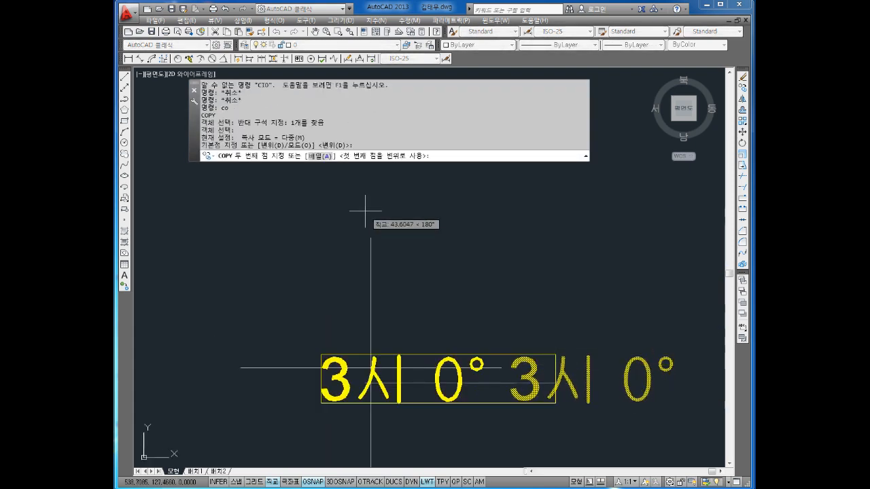
{"action": "key", "text": "F8"}
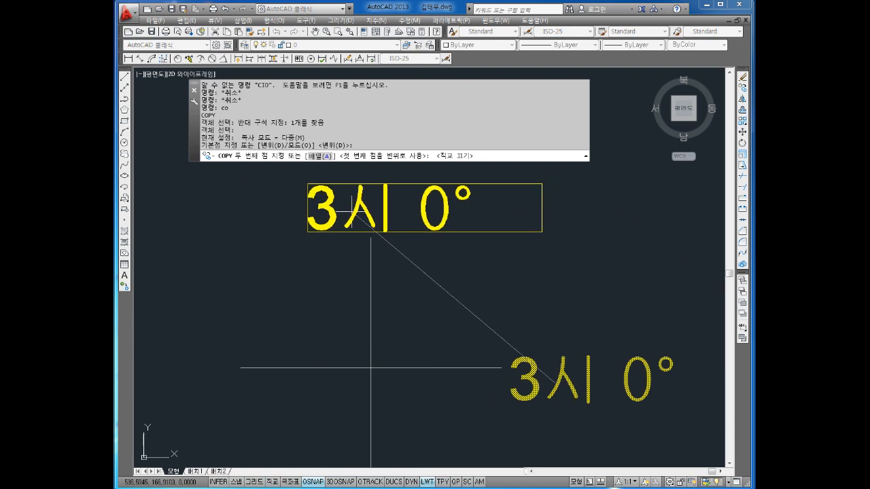
{"action": "left_click", "coordinate": [358, 209]}
{"action": "key", "text": "Escape"}
{"action": "key", "text": "Escape"}
- Change the copied label above the vertical line to read 12시 90°
{"action": "left_click", "coordinate": [358, 209]}
{"action": "double_click", "coordinate": [333, 208]}
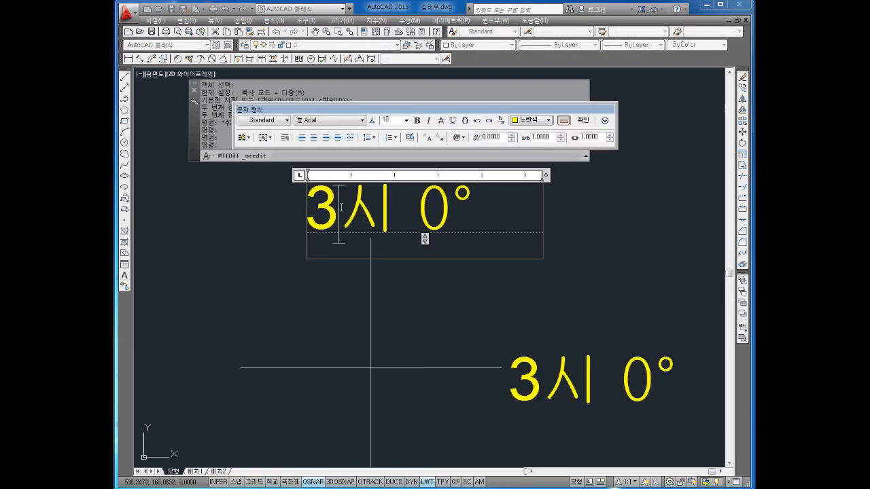
{"action": "type", "text": "1"}
{"action": "key", "text": "BackSpace"}
{"action": "key", "text": "BackSpace"}
{"action": "type", "text": "12시 "}
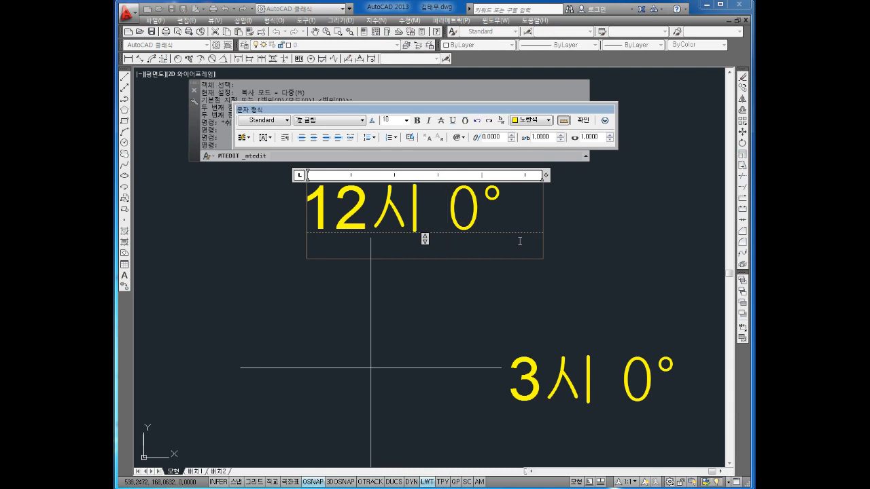
{"action": "type", "text": "9"}
{"action": "left_click", "coordinate": [620, 305]}
{"action": "scroll", "coordinate": [528, 252], "scroll_direction": "down", "scroll_amount": 3}
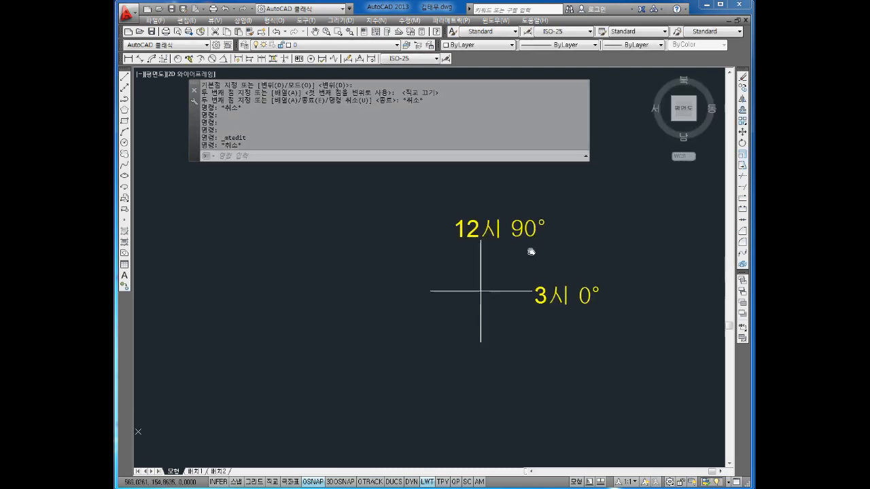
{"action": "scroll", "coordinate": [435, 244], "scroll_direction": "up", "scroll_amount": 2}
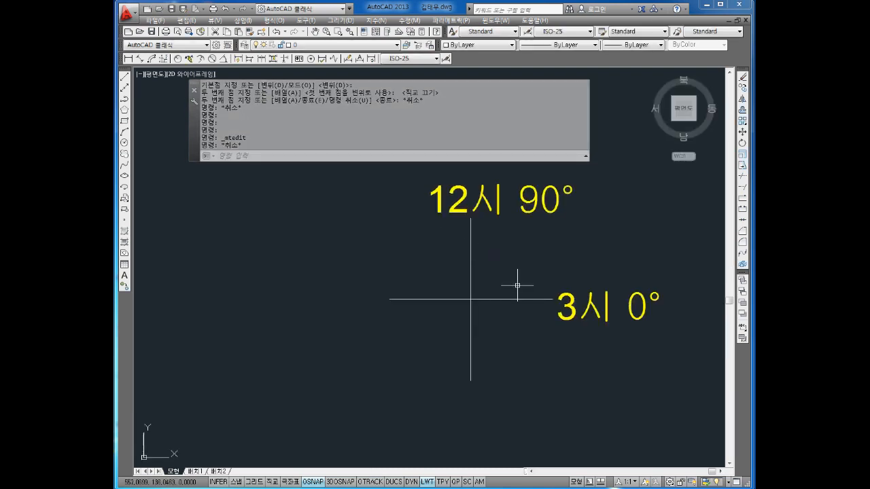
- Copy the 12시 90° label to beside the left end of the horizontal line
{"action": "key", "text": "Escape"}
{"action": "key", "text": "Escape"}
{"action": "key", "text": "Escape"}
{"action": "type", "text": "c"}
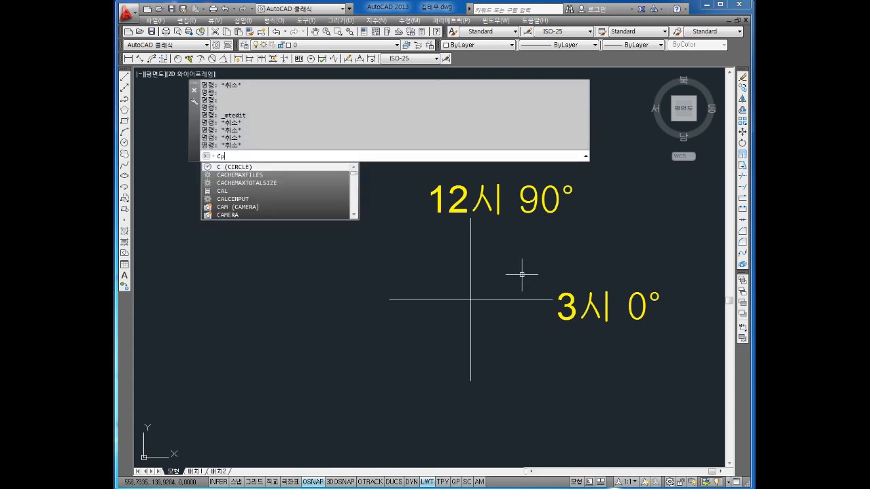
{"action": "type", "text": "p"}
{"action": "key", "text": "BackSpace"}
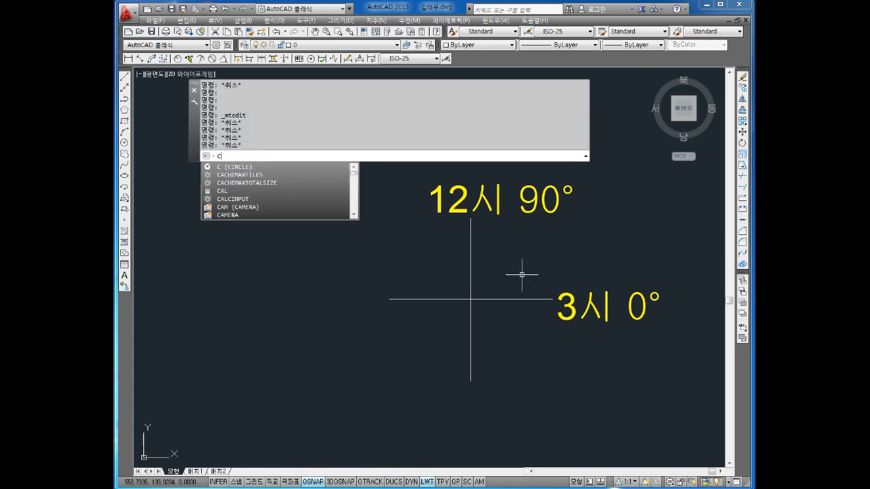
{"action": "type", "text": "p"}
{"action": "key", "text": "Return"}
{"action": "left_click", "coordinate": [504, 200]}
{"action": "left_click", "coordinate": [497, 200]}
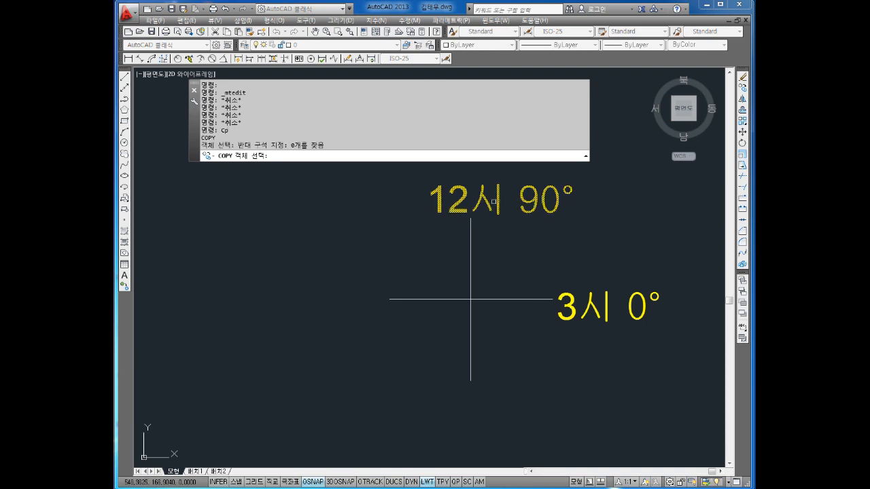
{"action": "left_click", "coordinate": [483, 200]}
{"action": "key", "text": "Return"}
{"action": "left_click", "coordinate": [480, 199]}
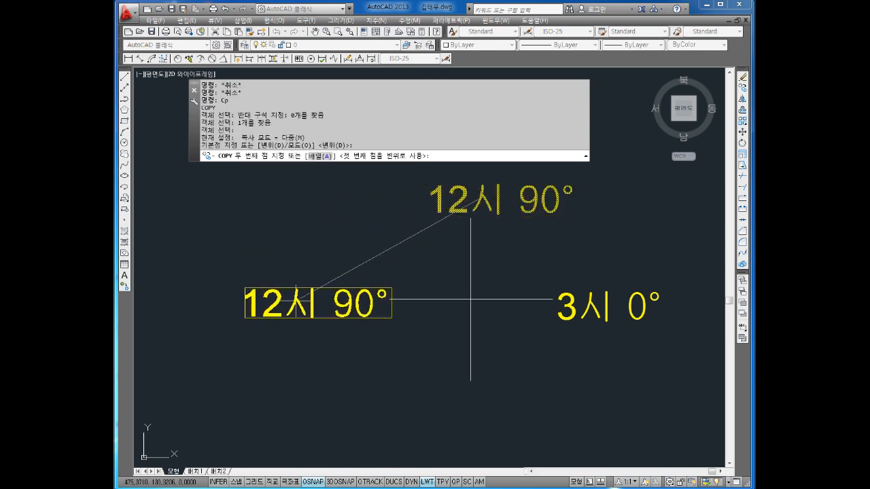
{"action": "left_click", "coordinate": [297, 303]}
{"action": "key", "text": "Escape"}
- Change the copied label at the horizontal line's left end to read 9시 180°
{"action": "double_click", "coordinate": [351, 306]}
{"action": "left_click", "coordinate": [299, 305]}
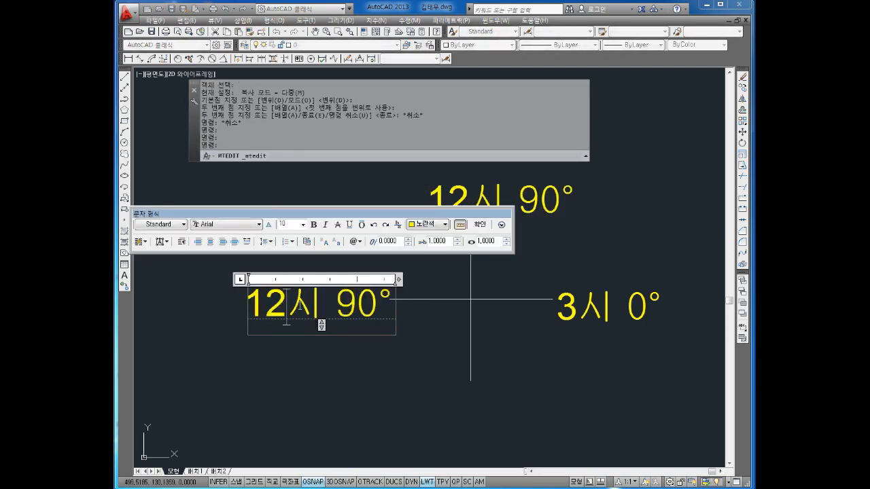
{"action": "key", "text": "BackSpace"}
{"action": "key", "text": "BackSpace"}
{"action": "type", "text": "9"}
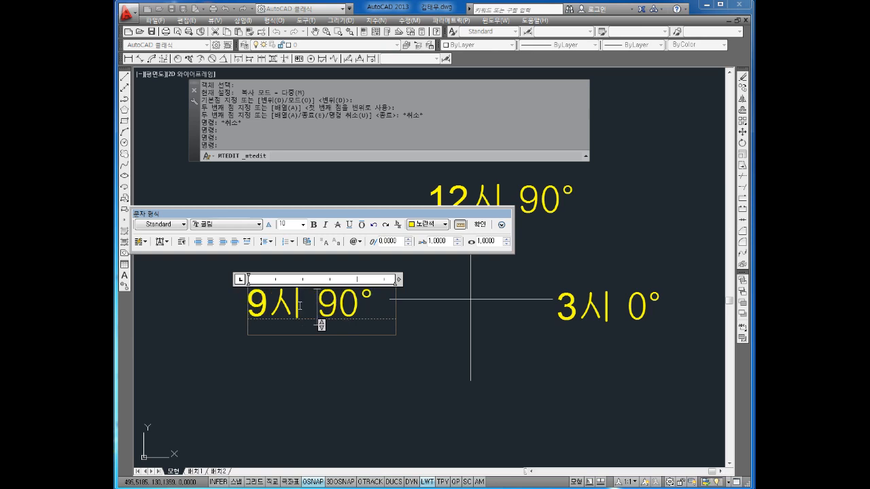
{"action": "key", "text": "Delete"}
{"action": "type", "text": "18"}
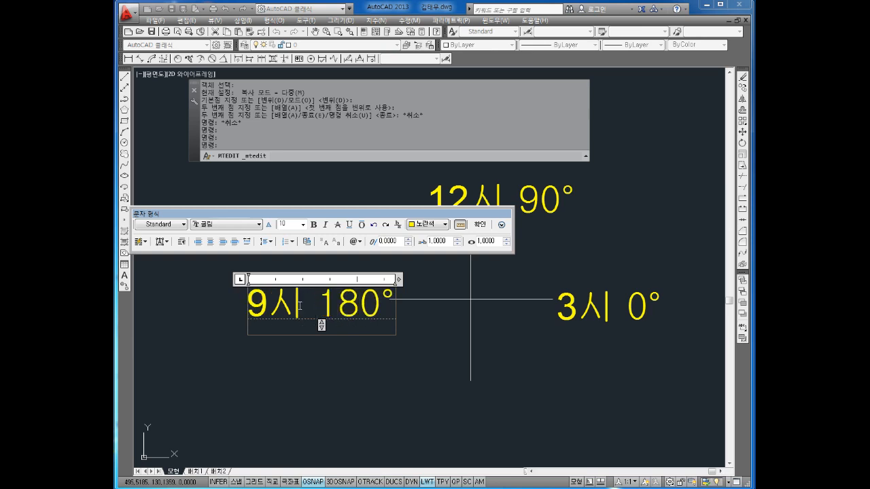
{"action": "left_click", "coordinate": [389, 391]}
{"action": "key", "text": "Escape"}
{"action": "key", "text": "Escape"}
- Copy only the 9시 180° label, without the horizontal line, to just below the bottom end of the vertical line
{"action": "middle_click_drag", "start_coordinate": [448, 329], "coordinate": [396, 303]}
{"action": "key", "text": "Escape"}
{"action": "key", "text": "Escape"}
{"action": "key", "text": "Escape"}
{"action": "key", "text": "Escape"}
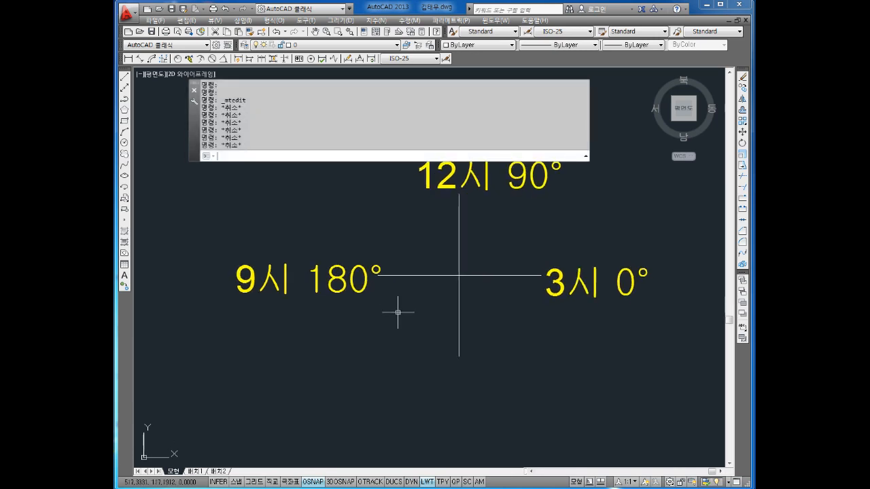
{"action": "key", "text": "Return"}
{"action": "left_click", "coordinate": [389, 245]}
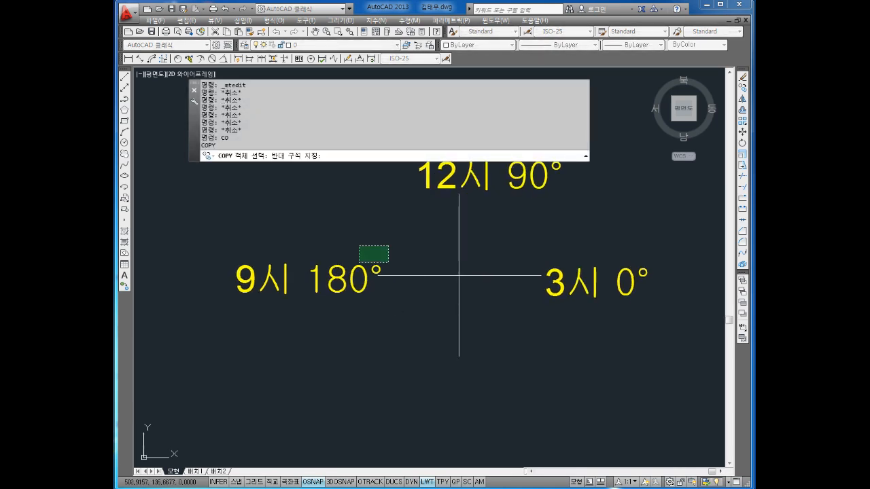
{"action": "left_click", "coordinate": [322, 294]}
{"action": "left_click", "coordinate": [413, 274], "text": "shift"}
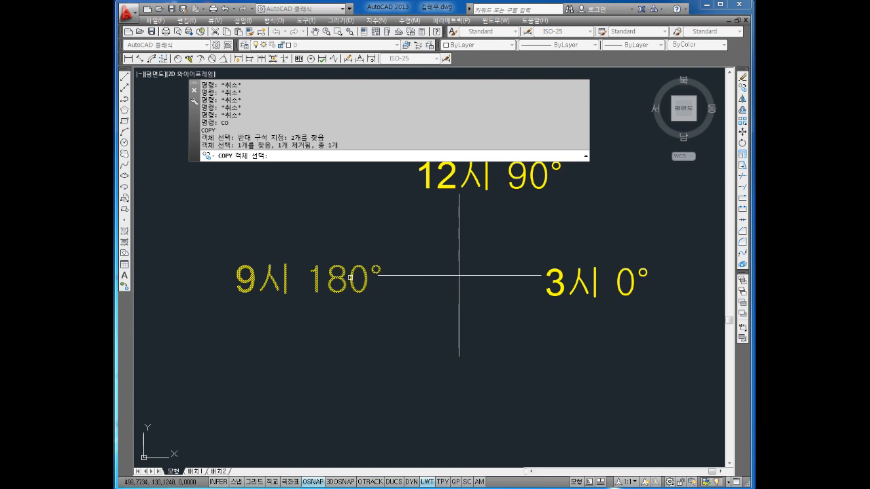
{"action": "key", "text": "Return"}
{"action": "left_click", "coordinate": [330, 289]}
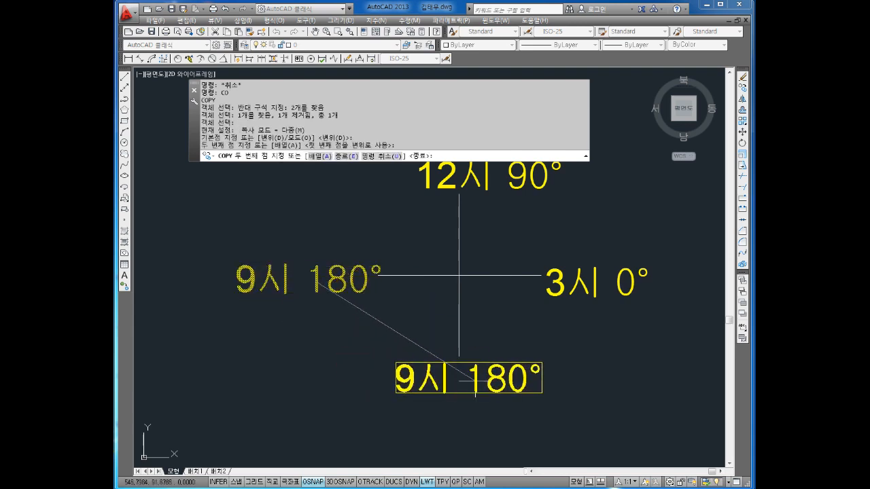
{"action": "key", "text": "Escape"}
{"action": "key", "text": "Escape"}
- Change the copied label below the vertical line to read 6시 270°
{"action": "double_click", "coordinate": [420, 381]}
{"action": "key", "text": "BackSpace"}
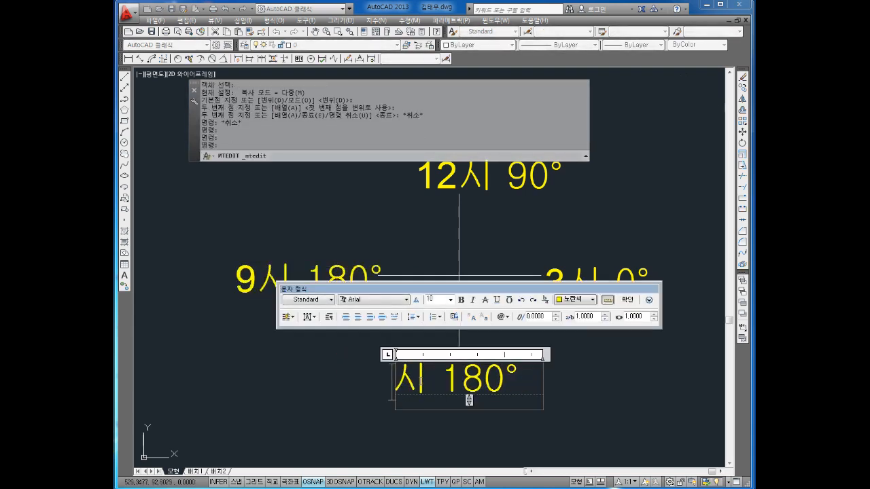
{"action": "type", "text": "6"}
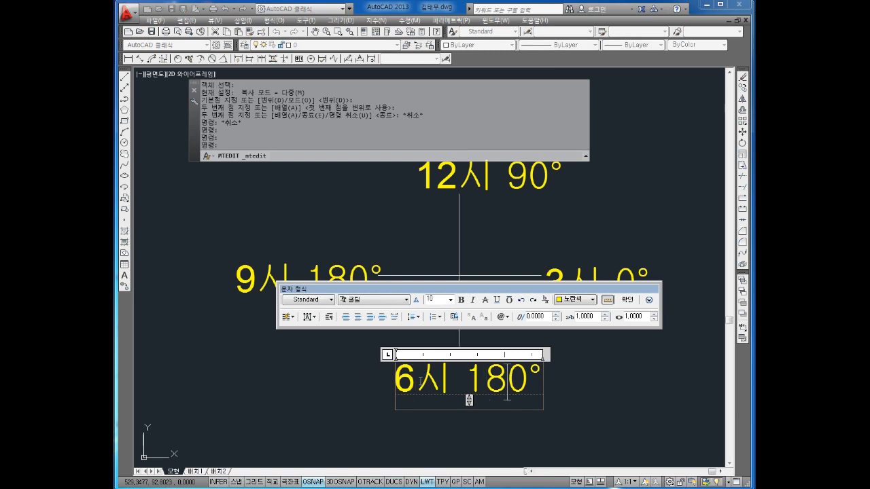
{"action": "key", "text": "BackSpace"}
{"action": "key", "text": "BackSpace"}
{"action": "type", "text": "27"}
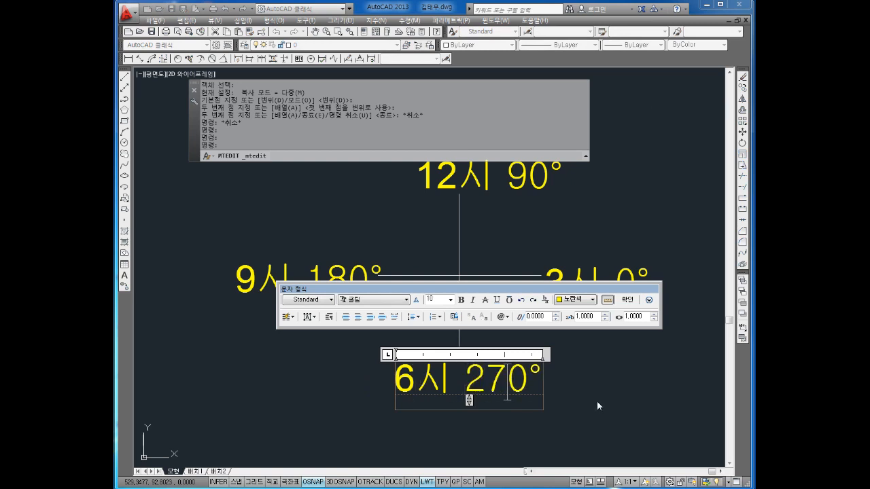
{"action": "key", "text": "Escape"}
{"action": "key", "text": "Escape"}
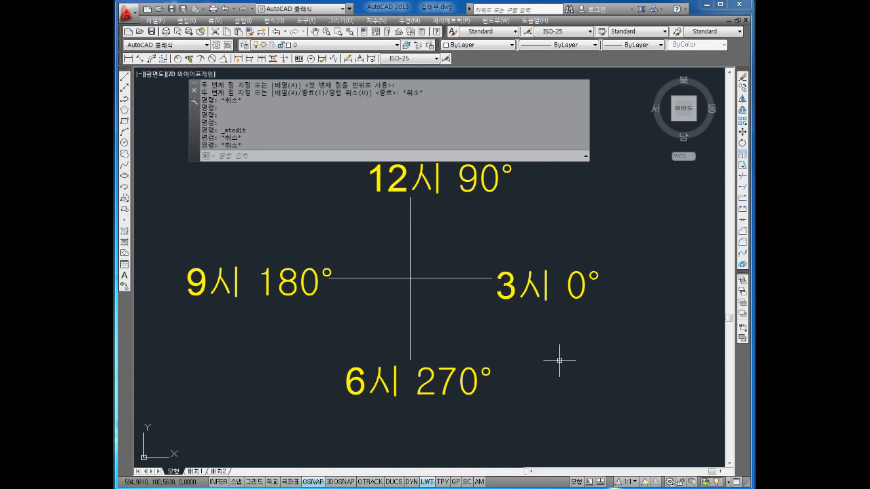
- Draw a triangular arrowhead from lines at the right end of the horizontal line, pointing towards 3시 0°
{"action": "middle_click_drag", "start_coordinate": [483, 271], "coordinate": [486, 288]}
{"action": "key", "text": "Escape"}
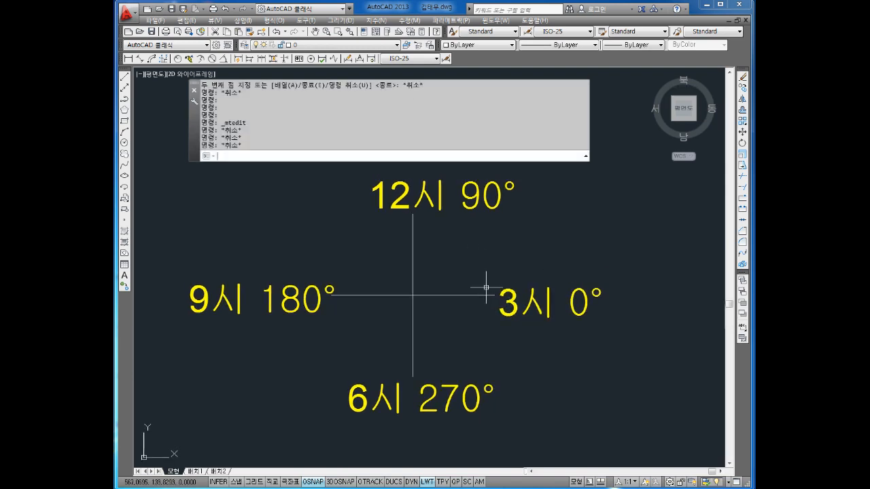
{"action": "type", "text": "k"}
{"action": "key", "text": "Escape"}
{"action": "key", "text": "Escape"}
{"action": "type", "text": "l"}
{"action": "key", "text": "Return"}
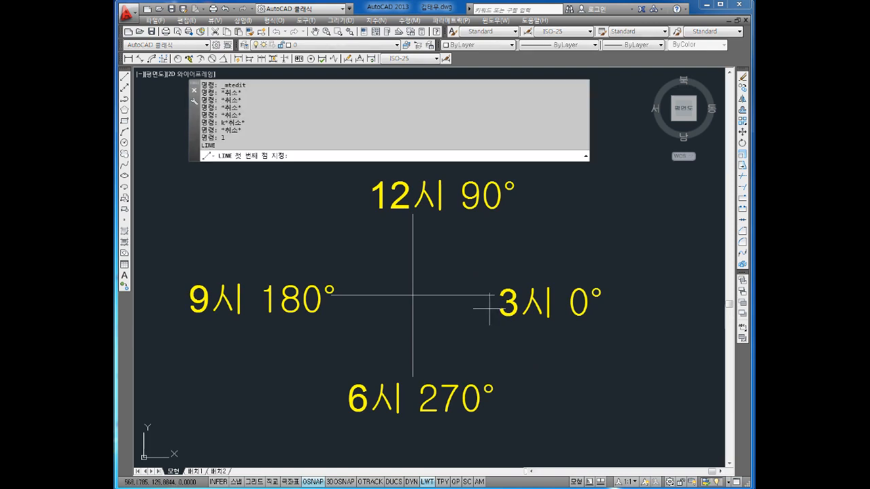
{"action": "left_click", "coordinate": [487, 292]}
{"action": "left_click", "coordinate": [476, 288]}
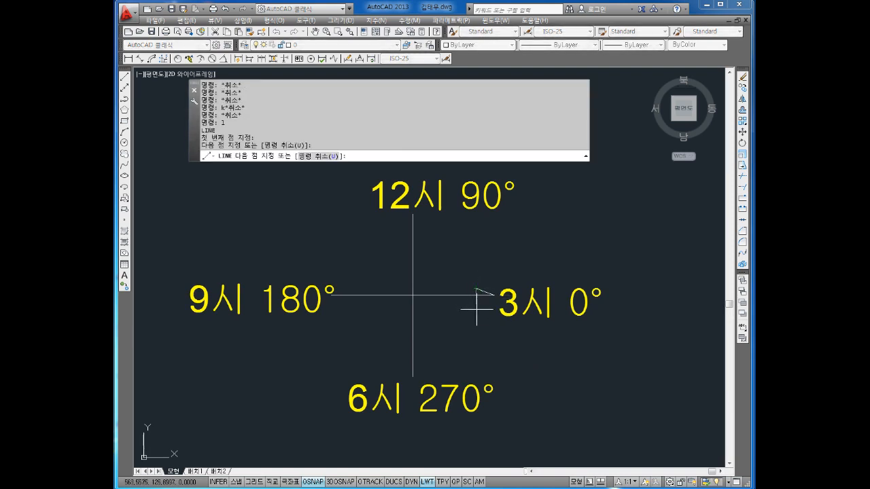
{"action": "left_click", "coordinate": [477, 309]}
{"action": "left_click", "coordinate": [494, 296]}
{"action": "key", "text": "Escape"}
- Draw a triangular arrowhead from lines at the top end of the vertical line, pointing towards 12시 90°
{"action": "key", "text": "Return"}
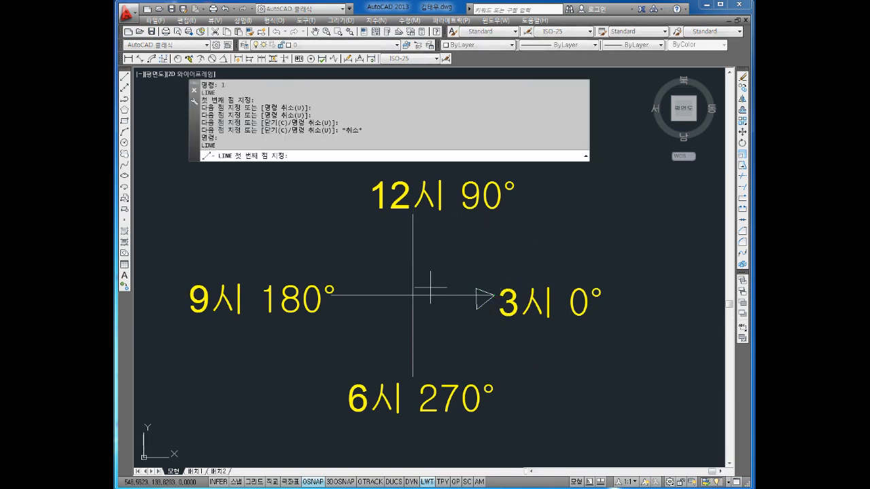
{"action": "left_click", "coordinate": [412, 215]}
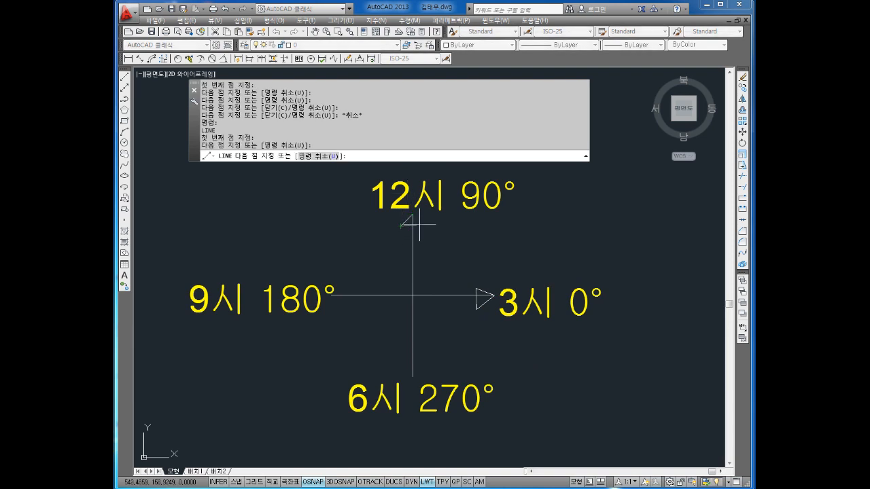
{"action": "left_click", "coordinate": [401, 227]}
{"action": "left_click", "coordinate": [413, 215]}
{"action": "key", "text": "Escape"}
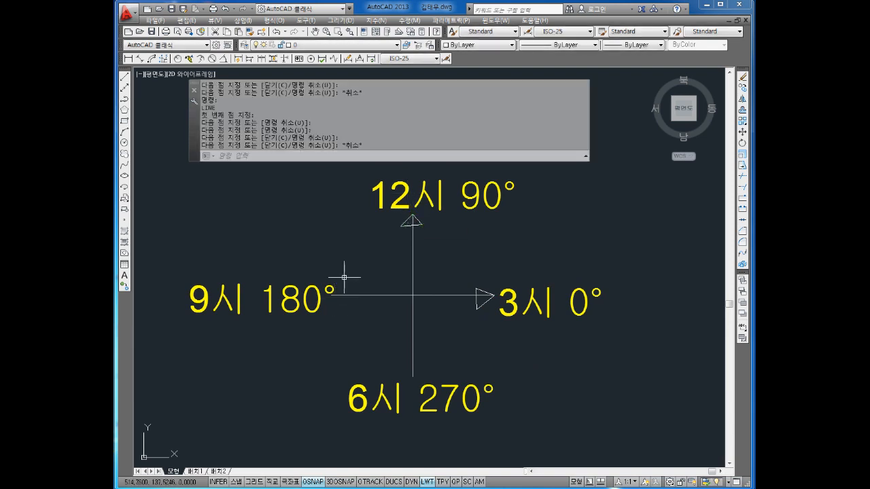
- Draw a triangular arrowhead from lines at the left end of the horizontal line, pointing towards 9시 180°
{"action": "key", "text": "Return"}
{"action": "left_click", "coordinate": [332, 296]}
{"action": "left_click", "coordinate": [345, 288]}
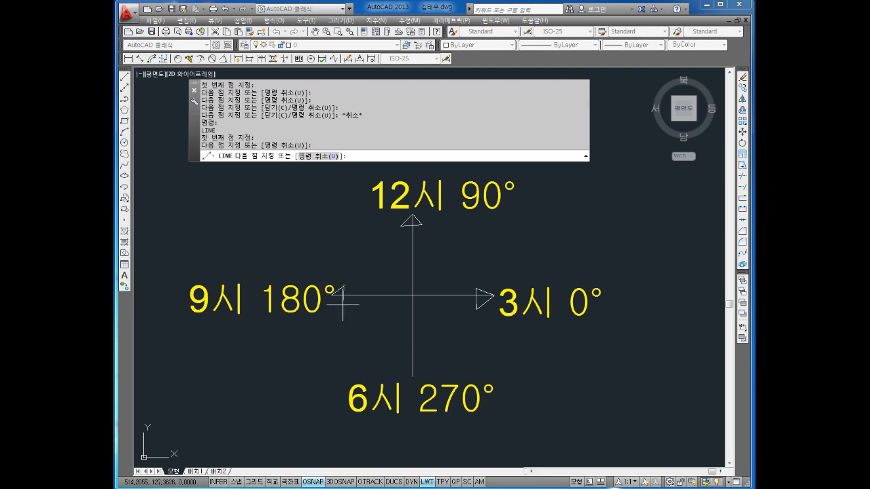
{"action": "left_click", "coordinate": [346, 304]}
{"action": "left_click", "coordinate": [332, 296]}
{"action": "key", "text": "Escape"}
- Draw a triangular arrowhead from lines at the bottom end of the vertical line, pointing towards 6시 270°
{"action": "key", "text": "Return"}
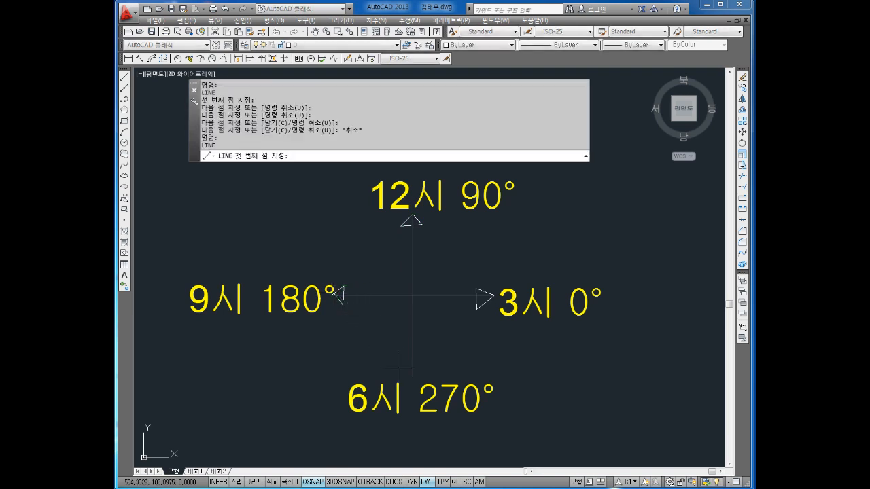
{"action": "left_click", "coordinate": [413, 376]}
{"action": "left_click", "coordinate": [402, 361]}
{"action": "left_click", "coordinate": [422, 360]}
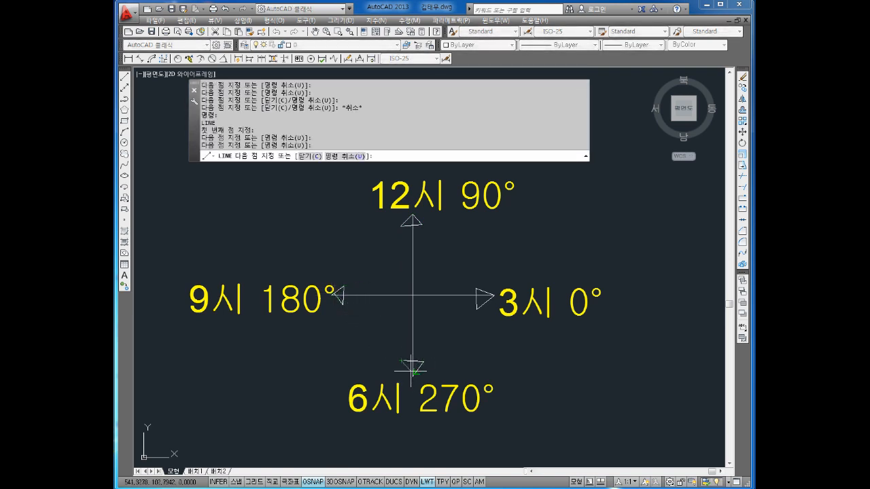
{"action": "left_click", "coordinate": [413, 376]}
{"action": "key", "text": "Escape"}
{"action": "key", "text": "Escape"}
{"action": "key", "text": "Escape"}
{"action": "key", "text": "Escape"}
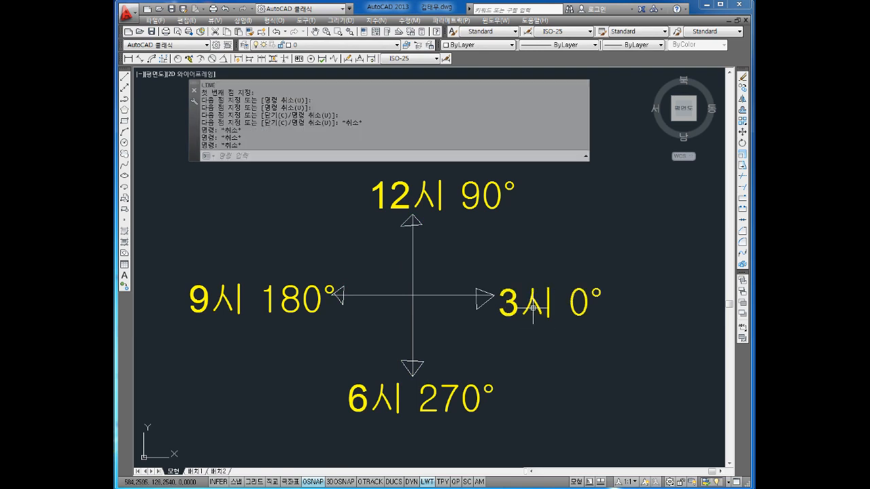
{"action": "type", "text": "c"}
{"action": "key", "text": "Return"}
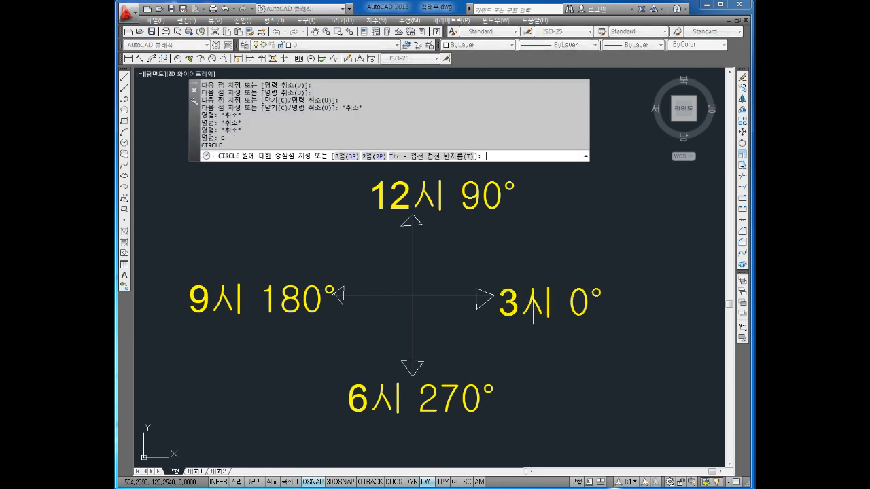
{"action": "key", "text": "Escape"}
{"action": "key", "text": "Escape"}
{"action": "key", "text": "Escape"}
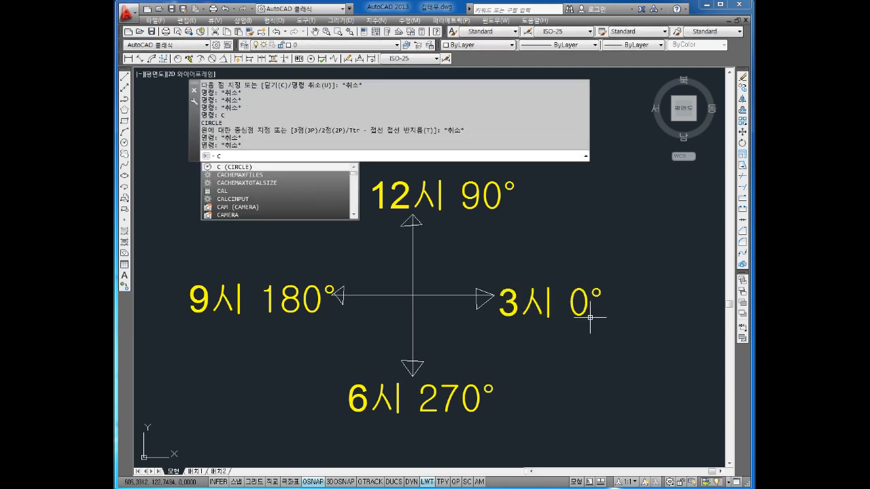
{"action": "key", "text": "Escape"}
- Widen the text box of the 3시 0° label and append X+ after the angle on the same line
{"action": "double_click", "coordinate": [551, 302]}
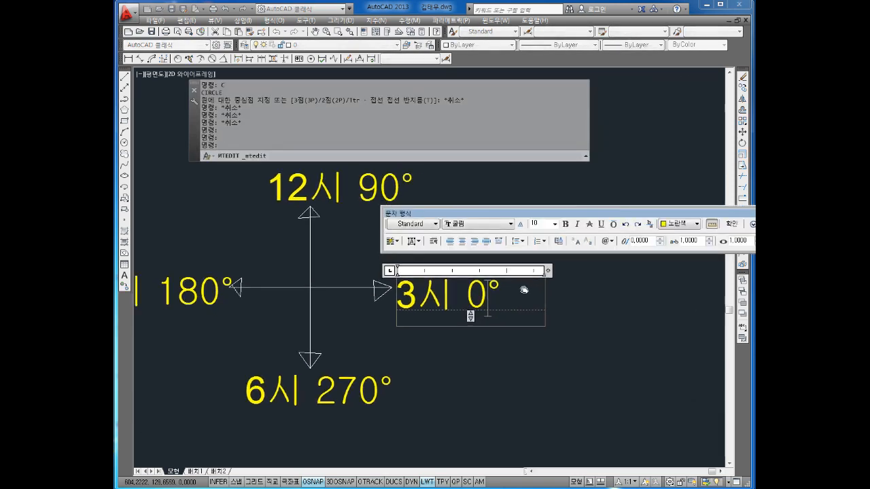
{"action": "left_click_drag", "start_coordinate": [534, 270], "coordinate": [646, 278]}
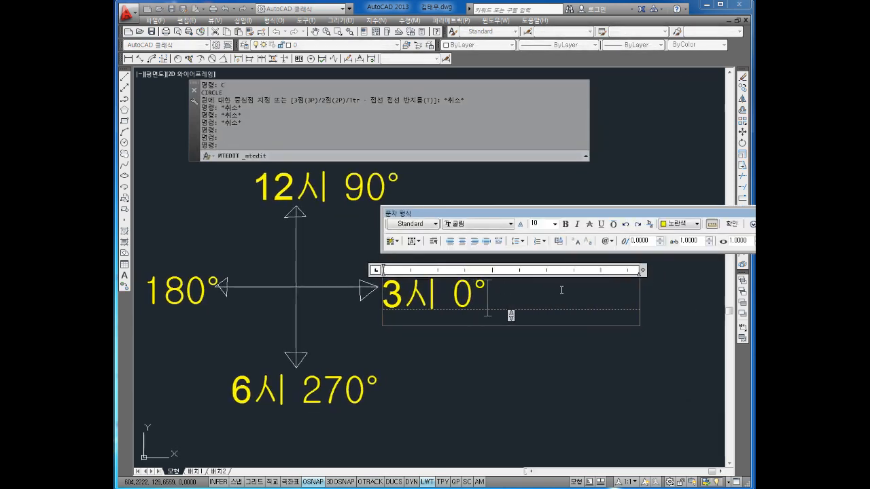
{"action": "type", "text": "x"}
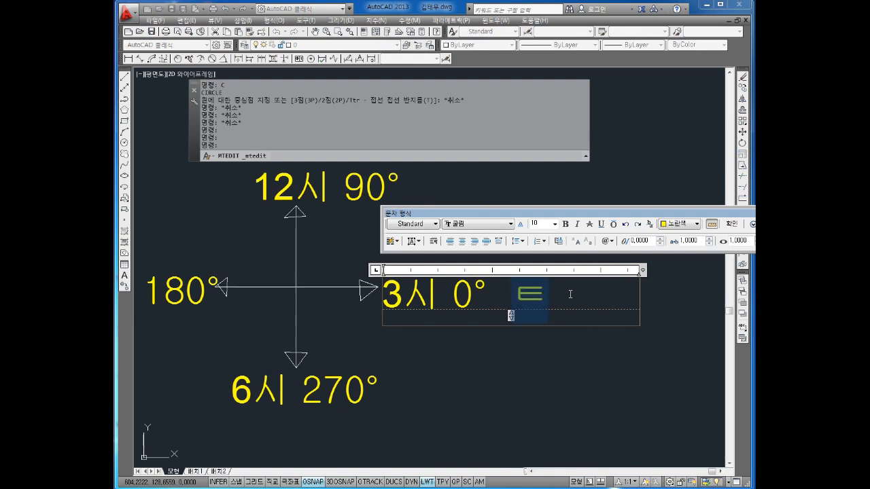
{"action": "key", "text": "BackSpace"}
{"action": "type", "text": "X"}
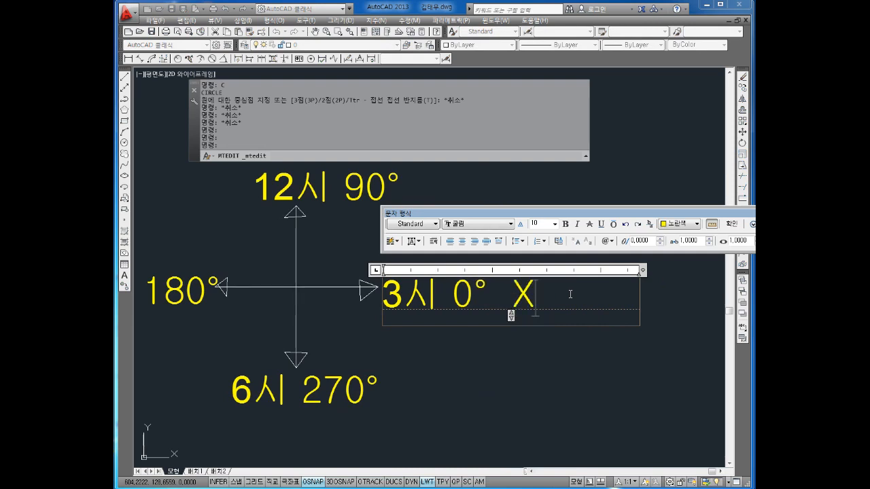
{"action": "type", "text": "+"}
{"action": "left_click", "coordinate": [542, 376]}
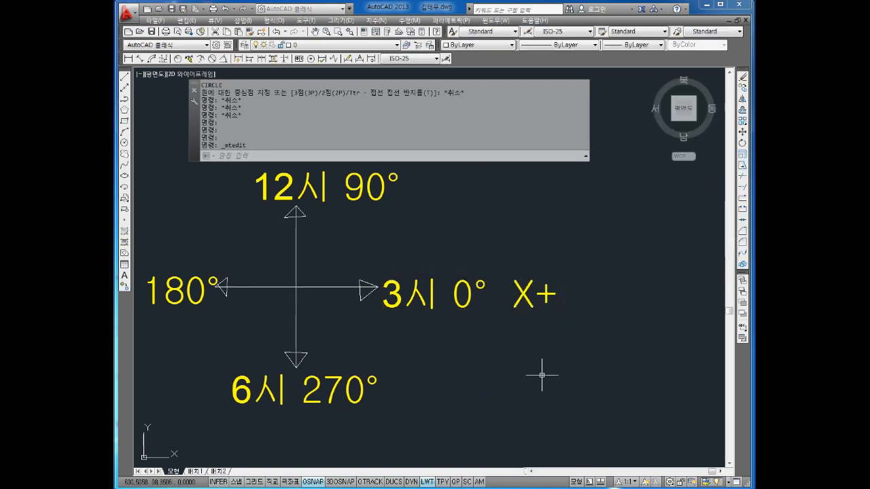
{"action": "key", "text": "Escape"}
{"action": "key", "text": "Escape"}
{"action": "key", "text": "Escape"}
- Widen the text box of the 9시 180° label and add X- on a second line below it
{"action": "middle_click_drag", "start_coordinate": [446, 350], "coordinate": [513, 343]}
{"action": "middle_click_drag", "start_coordinate": [307, 281], "coordinate": [388, 295]}
{"action": "scroll", "coordinate": [388, 301], "scroll_direction": "up", "scroll_amount": 2}
{"action": "key", "text": "Escape"}
{"action": "key", "text": "Escape"}
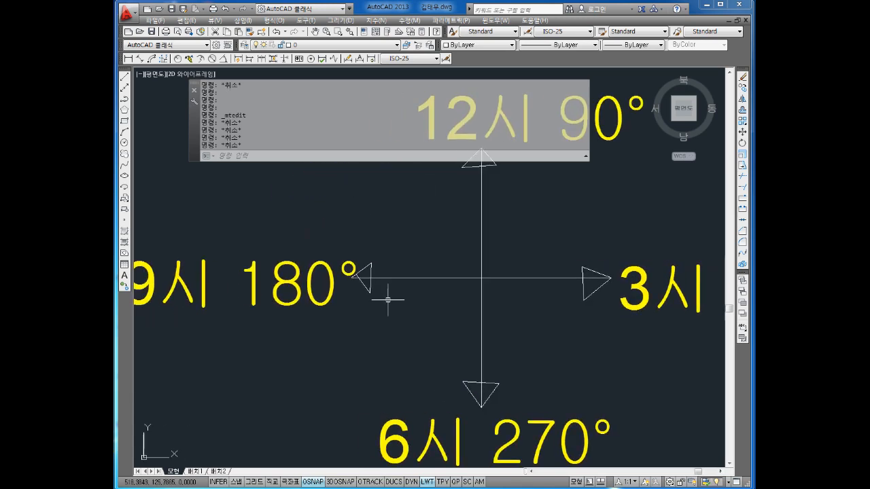
{"action": "scroll", "coordinate": [323, 292], "scroll_direction": "down", "scroll_amount": 4}
{"action": "middle_click_drag", "start_coordinate": [317, 295], "coordinate": [357, 307]}
{"action": "key", "text": "Escape"}
{"action": "key", "text": "Escape"}
{"action": "left_click", "coordinate": [358, 301]}
{"action": "double_click", "coordinate": [359, 301]}
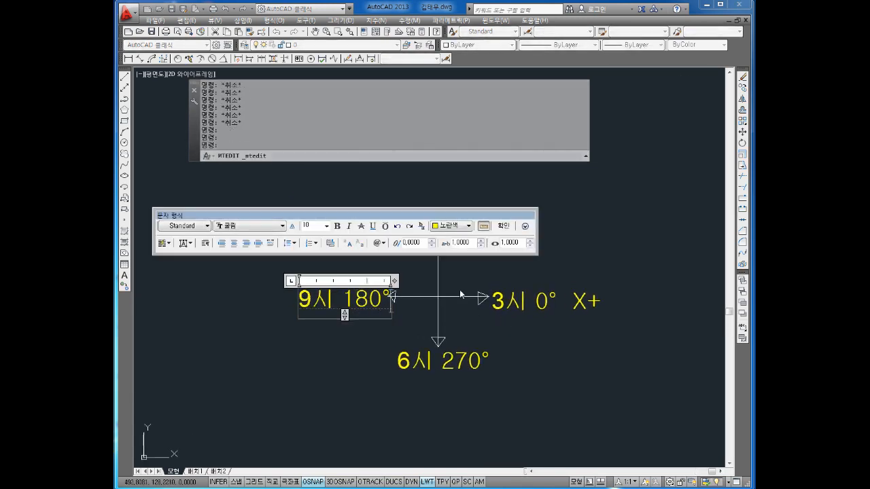
{"action": "left_click_drag", "start_coordinate": [394, 281], "coordinate": [420, 280]}
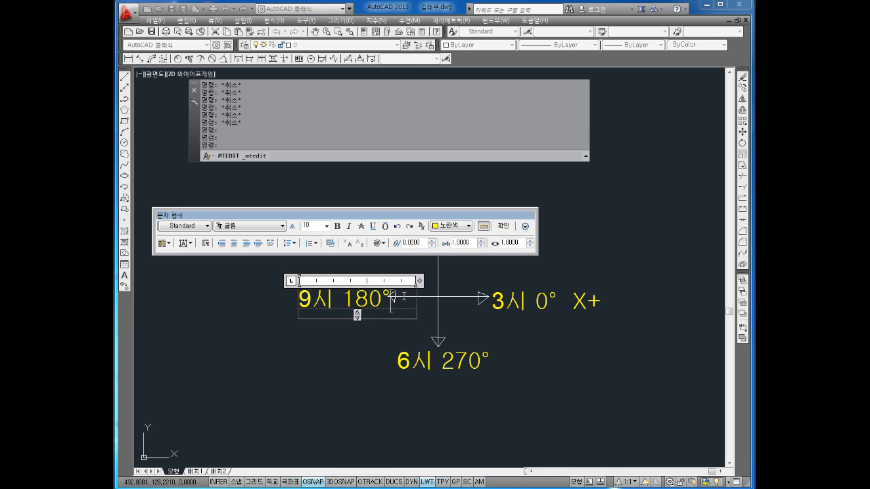
{"action": "key", "text": "Return"}
{"action": "type", "text": "X-"}
{"action": "left_click", "coordinate": [369, 412]}
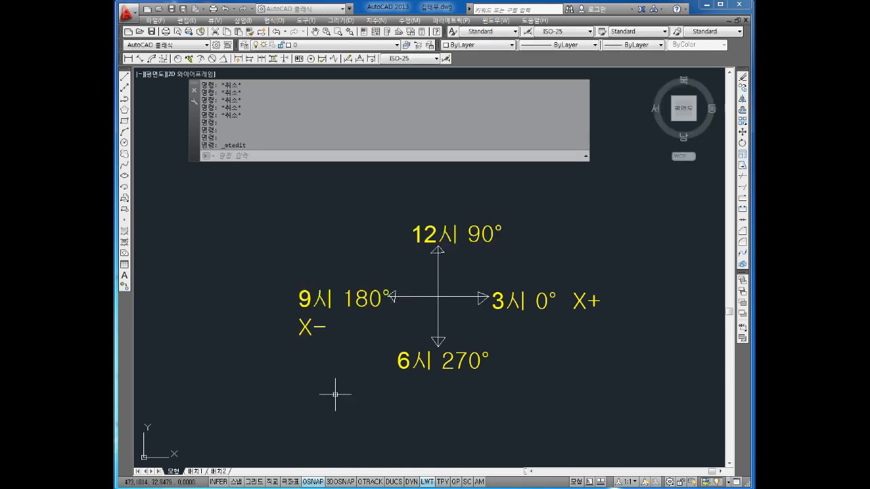
{"action": "key", "text": "Escape"}
{"action": "key", "text": "Escape"}
{"action": "key", "text": "Escape"}
{"action": "key", "text": "Escape"}
{"action": "key", "text": "Escape"}
{"action": "key", "text": "Escape"}
{"action": "type", "text": "N"}
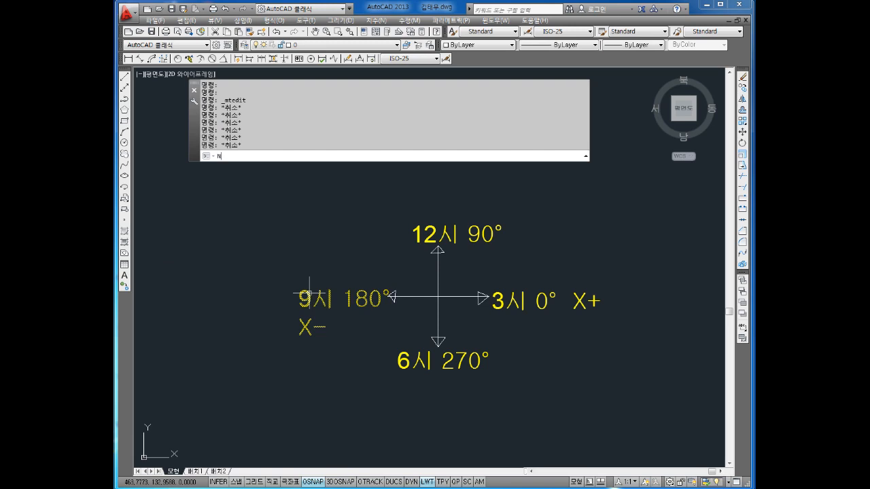
{"action": "key", "text": "Return"}
{"action": "key", "text": "Escape"}
- Start the Move command to reposition the 9시 180° label with its X- line
{"action": "type", "text": "M"}
{"action": "key", "text": "Return"}
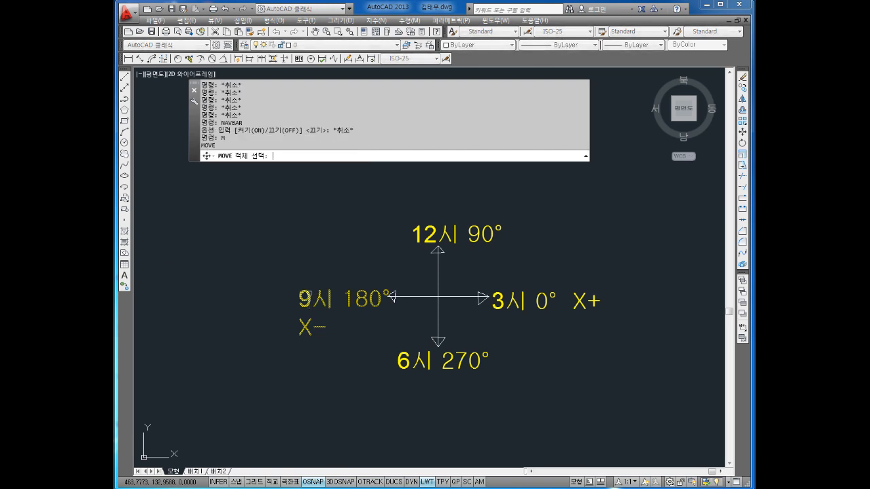
- Move the "9시 180° X-" label to the left, away from the horizontal arrow
{"action": "left_click", "coordinate": [342, 275]}
{"action": "key", "text": "space"}
{"action": "left_click", "coordinate": [299, 310]}
{"action": "key", "text": "space"}
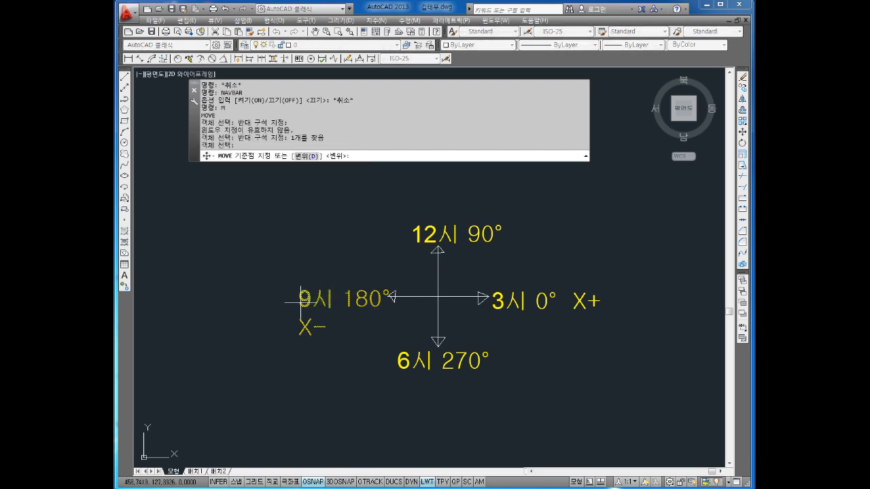
{"action": "left_click", "coordinate": [301, 303]}
{"action": "left_click", "coordinate": [259, 301]}
{"action": "key", "text": "Escape"}
- Widen the text frame of the 9시 label so that "9시 180° X-" fits on one line
{"action": "left_click", "coordinate": [314, 302]}
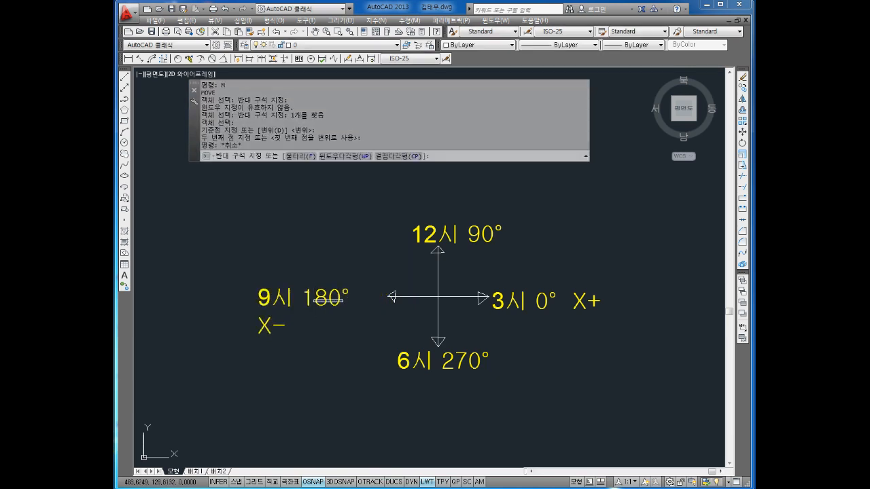
{"action": "key", "text": "Escape"}
{"action": "key", "text": "Escape"}
{"action": "key", "text": "Escape"}
{"action": "double_click", "coordinate": [340, 297]}
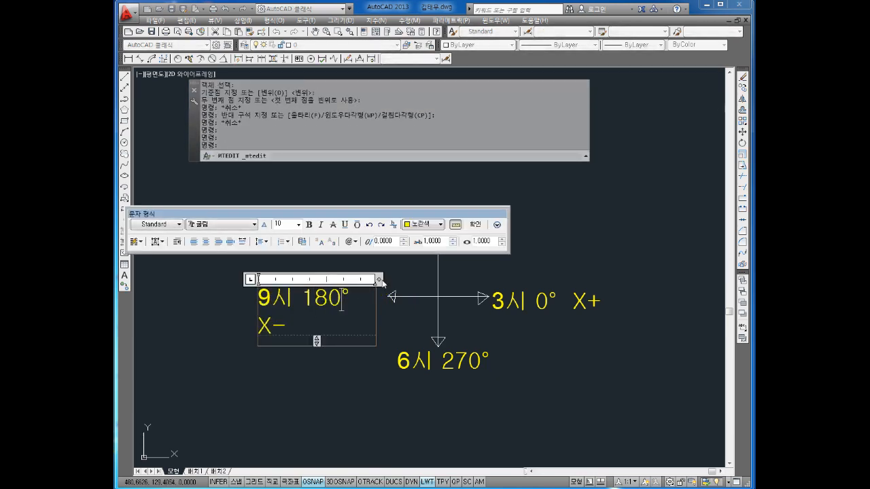
{"action": "left_click_drag", "start_coordinate": [383, 283], "coordinate": [416, 284]}
{"action": "left_click", "coordinate": [349, 349]}
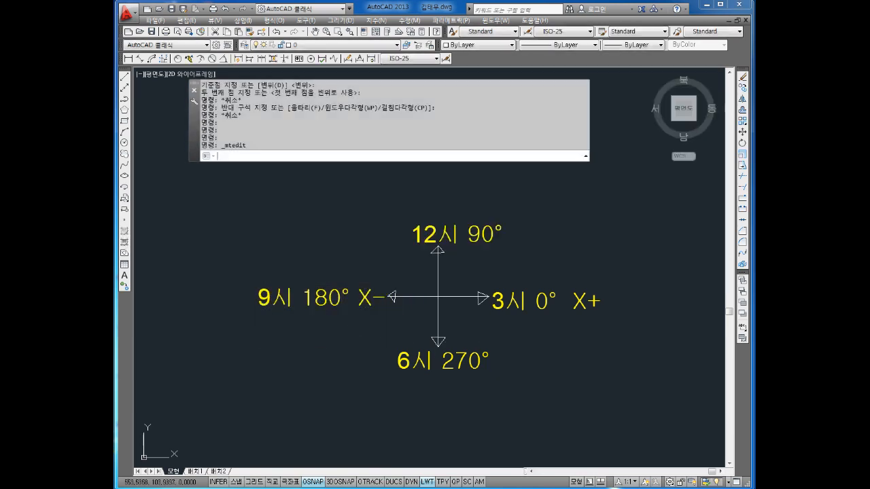
- Widen the text frame of the "12시 90°" label and append "Y+" to its text
{"action": "double_click", "coordinate": [463, 234]}
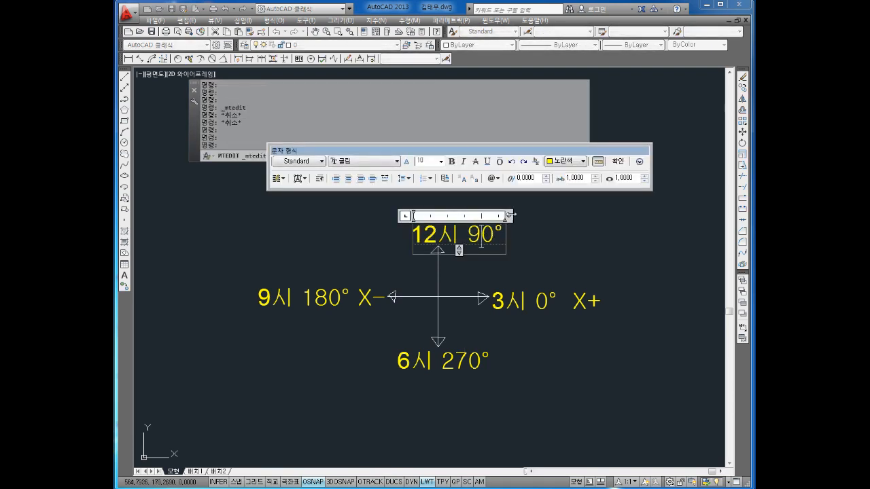
{"action": "left_click_drag", "start_coordinate": [510, 215], "coordinate": [569, 216]}
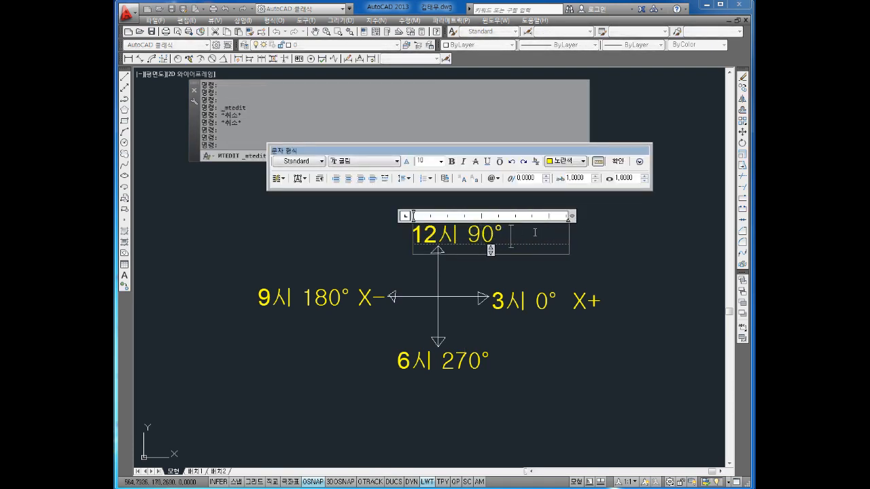
{"action": "type", "text": "Y+"}
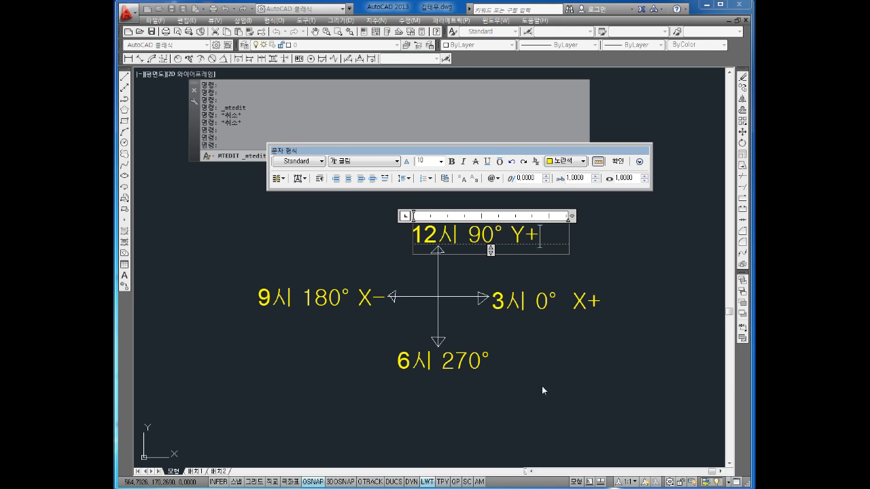
{"action": "left_click", "coordinate": [542, 391]}
- Widen the text frame of the "6시 270°" label and append "Y-" to its text
{"action": "double_click", "coordinate": [469, 361]}
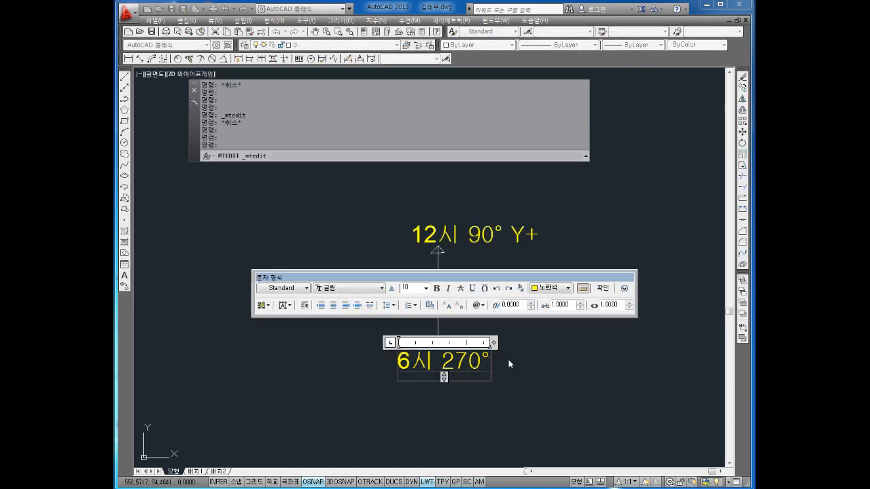
{"action": "left_click_drag", "start_coordinate": [495, 342], "coordinate": [570, 343]}
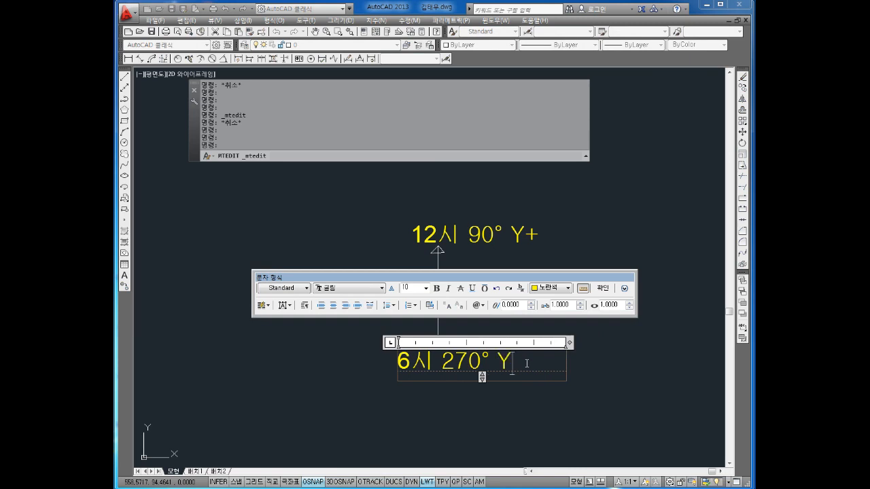
{"action": "left_click", "coordinate": [549, 413]}
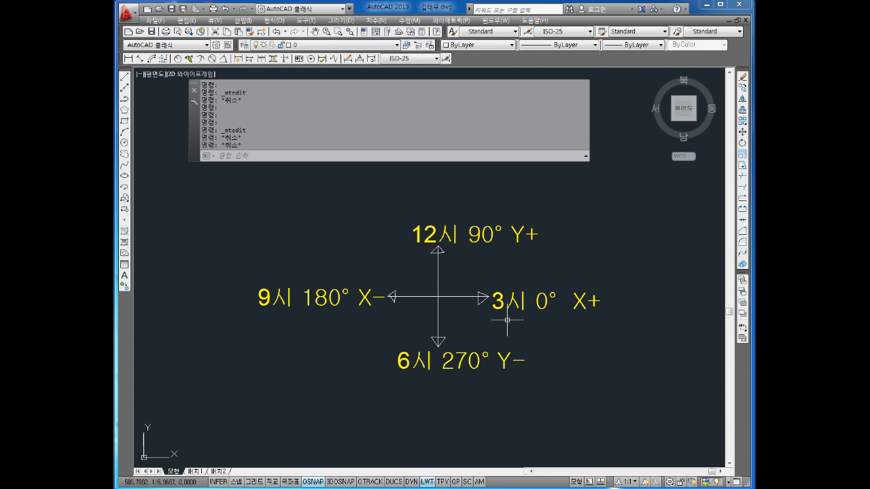
- Draw a 60 by 60 square with Line and ortho mode to the right of the direction diagram, starting from its lower-left corner
{"action": "mouse_move", "coordinate": [557, 307]}
{"action": "middle_mouse_down"}
{"action": "mouse_move", "coordinate": [452, 290]}
{"action": "mouse_move", "coordinate": [531, 319]}
{"action": "middle_mouse_up"}
{"action": "key", "text": "Escape"}
{"action": "key", "text": "Escape"}
{"action": "key", "text": "Escape"}
{"action": "key", "text": "Escape"}
{"action": "key", "text": "Escape"}
{"action": "type", "text": "L"}
{"action": "key", "text": "Return"}
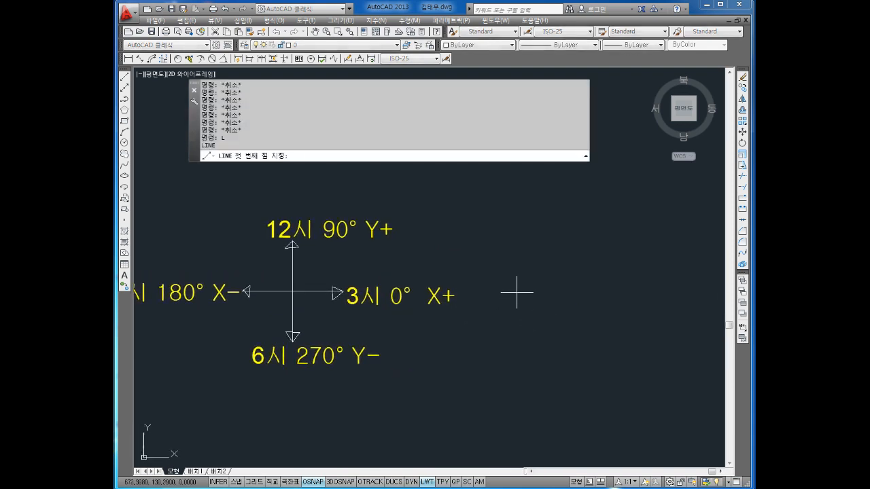
{"action": "left_click", "coordinate": [515, 293]}
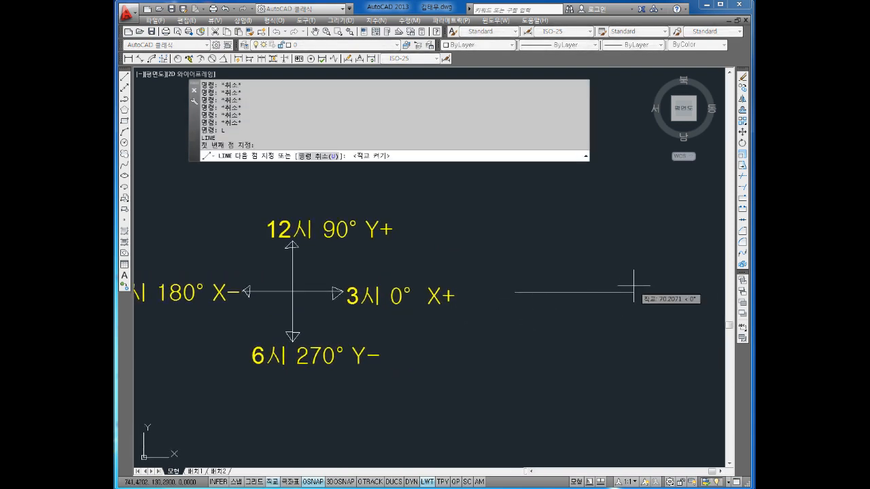
{"action": "type", "text": "60"}
{"action": "key", "text": "Return"}
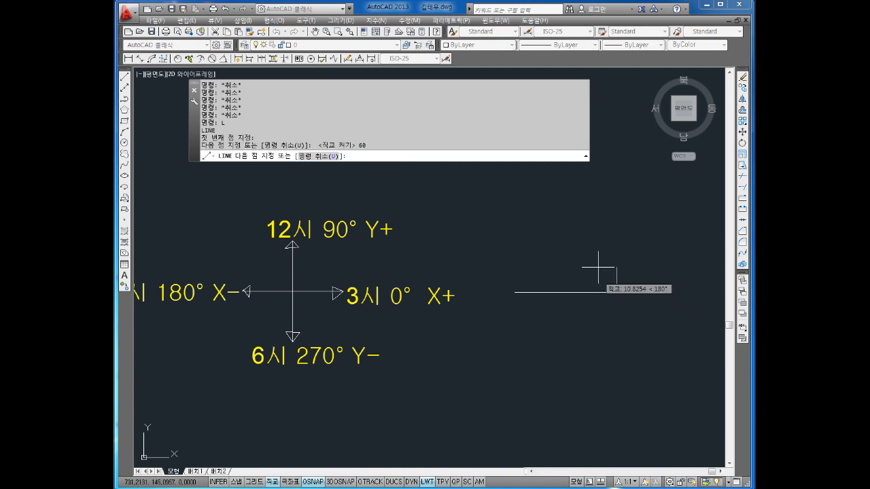
{"action": "type", "text": "60"}
{"action": "key", "text": "Return"}
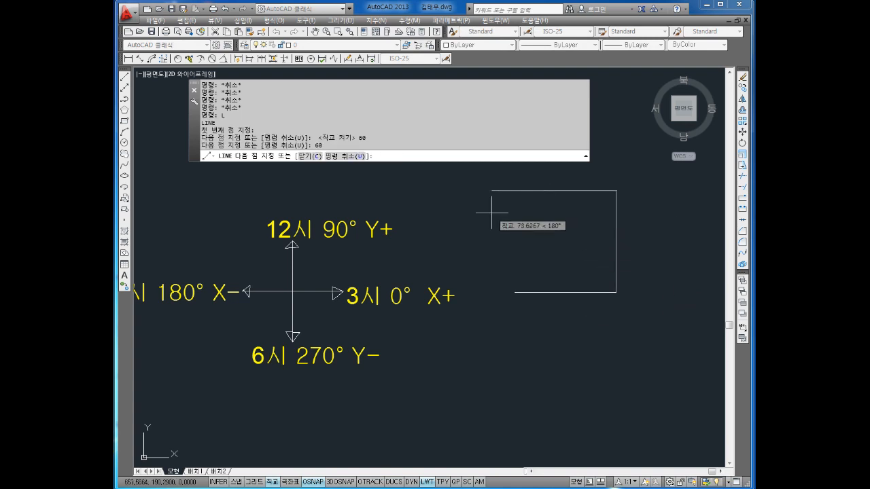
{"action": "type", "text": "60"}
{"action": "key", "text": "Return"}
{"action": "left_click", "coordinate": [511, 292]}
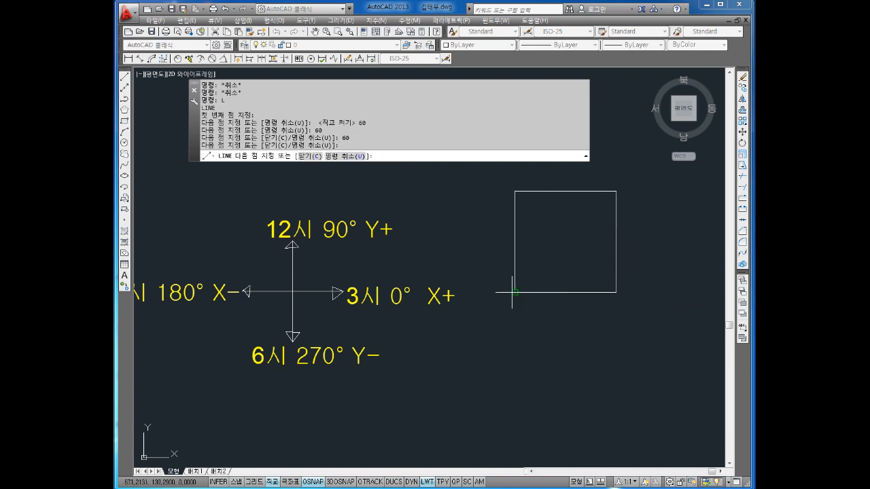
{"action": "key", "text": "Escape"}
- Draw a circle of radius 3 centred on the square's lower-left corner
{"action": "middle_click_drag", "start_coordinate": [572, 289], "coordinate": [530, 316]}
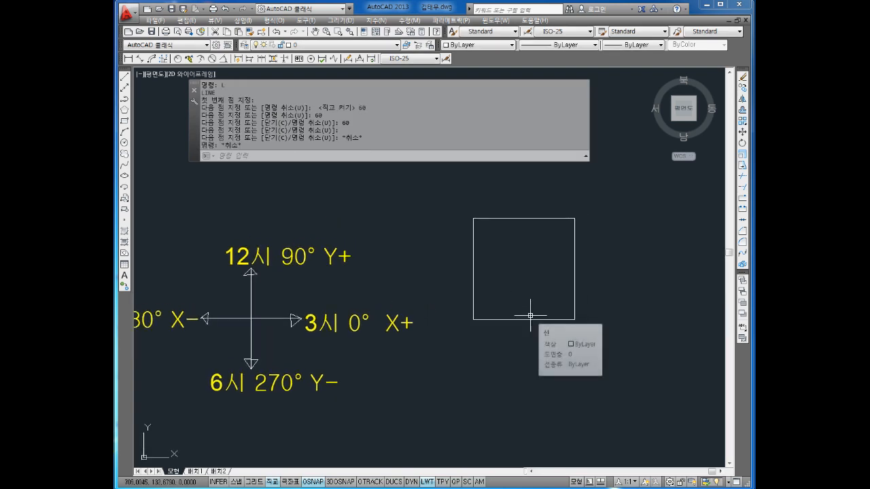
{"action": "scroll", "coordinate": [492, 308], "scroll_direction": "up", "scroll_amount": 2}
{"action": "key", "text": "Escape"}
{"action": "key", "text": "Escape"}
{"action": "key", "text": "Escape"}
{"action": "type", "text": "c"}
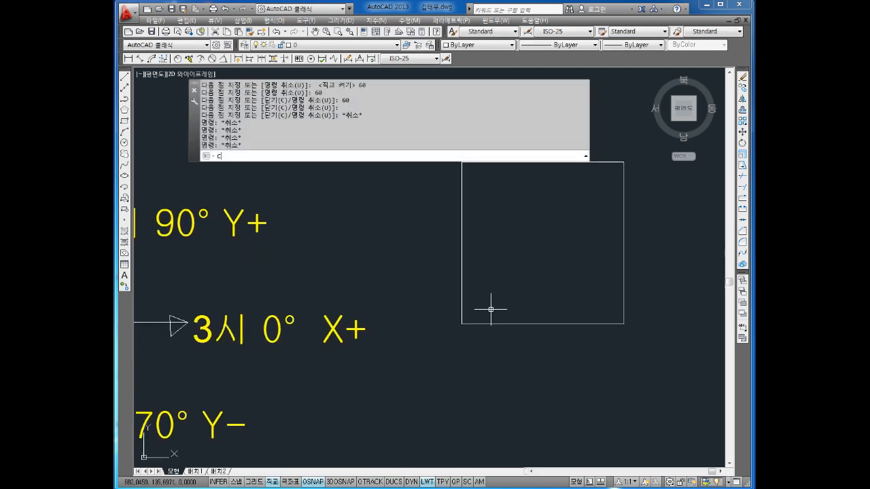
{"action": "key", "text": "Return"}
{"action": "left_click", "coordinate": [463, 322]}
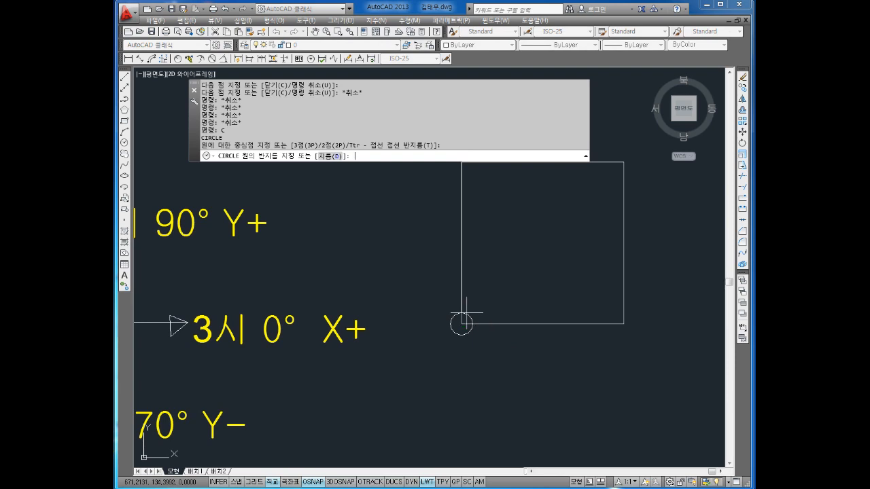
{"action": "type", "text": "3"}
{"action": "key", "text": "Return"}
{"action": "key", "text": "Escape"}
{"action": "key", "text": "Escape"}
{"action": "key", "text": "Escape"}
- Draw a horizontal line across the circle's left half and a vertical line from its centre down past its lower edge
{"action": "scroll", "coordinate": [472, 334], "scroll_direction": "up", "scroll_amount": 2}
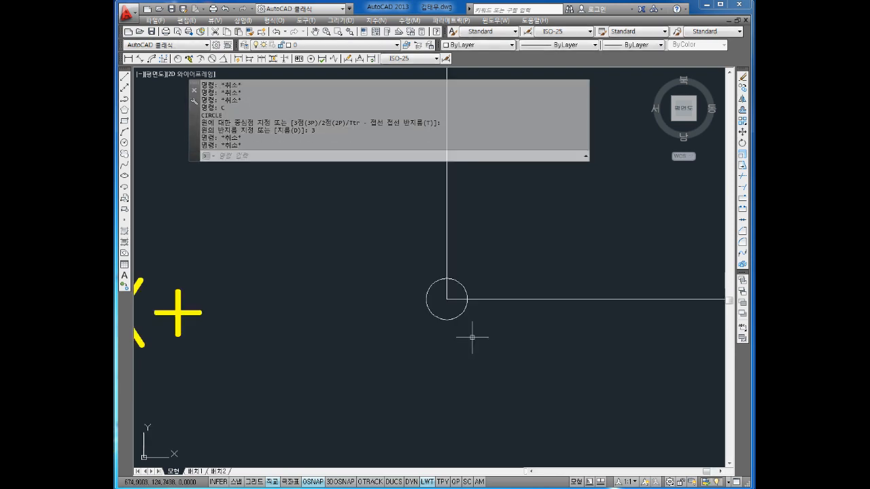
{"action": "key", "text": "Escape"}
{"action": "type", "text": "l"}
{"action": "key", "text": "Return"}
{"action": "left_click", "coordinate": [469, 310]}
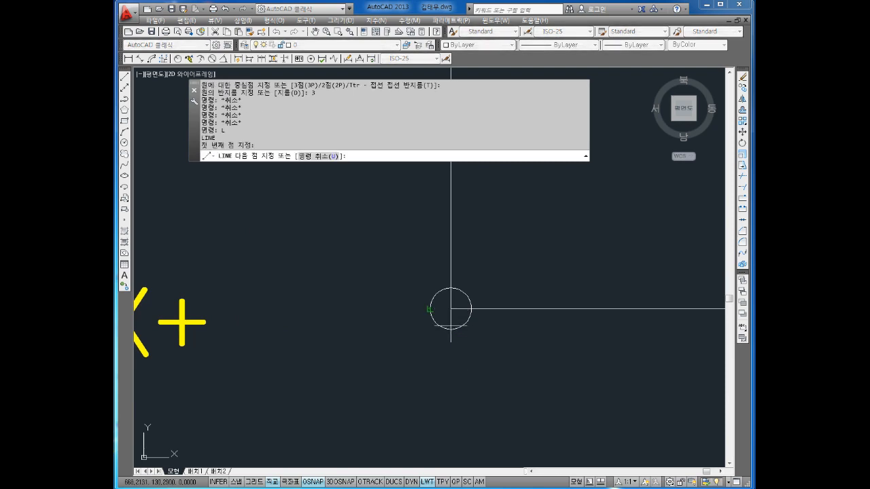
{"action": "key", "text": "Escape"}
{"action": "key", "text": "Return"}
{"action": "left_click", "coordinate": [451, 308]}
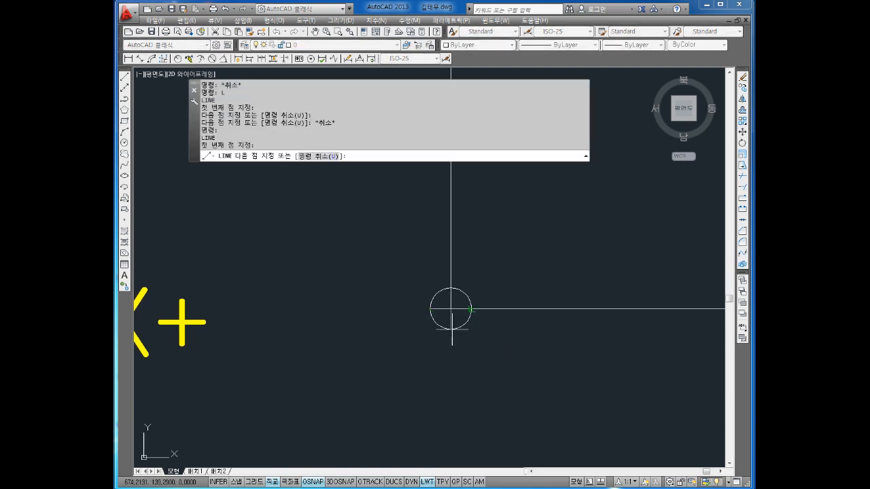
{"action": "key", "text": "Escape"}
{"action": "key", "text": "Escape"}
{"action": "key", "text": "Escape"}
- Trim the part of the vertical line that extends below the circle
{"action": "type", "text": "TR"}
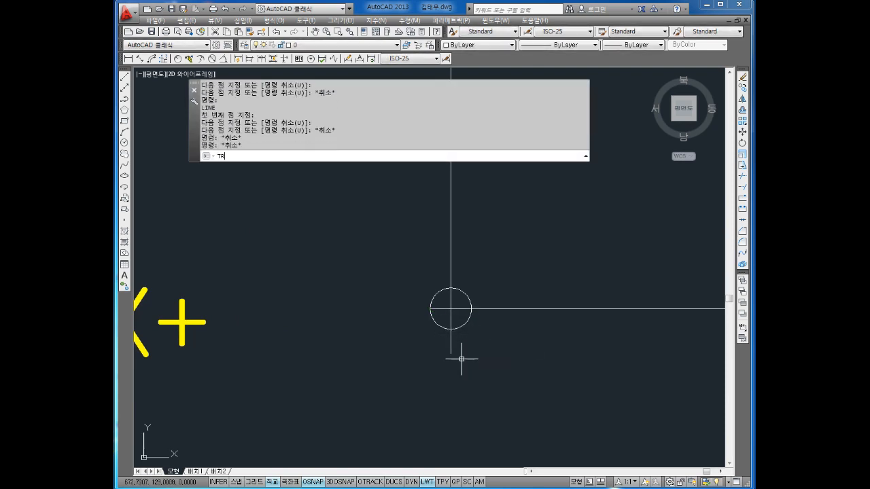
{"action": "key", "text": "Return"}
{"action": "key", "text": "Return"}
{"action": "left_click", "coordinate": [462, 343]}
{"action": "left_click", "coordinate": [431, 366]}
{"action": "key", "text": "Escape"}
{"action": "key", "text": "Escape"}
- Start a hatch and set its colour to red (빨간색) and its pattern to SOLID
{"action": "type", "text": "H"}
{"action": "key", "text": "Return"}
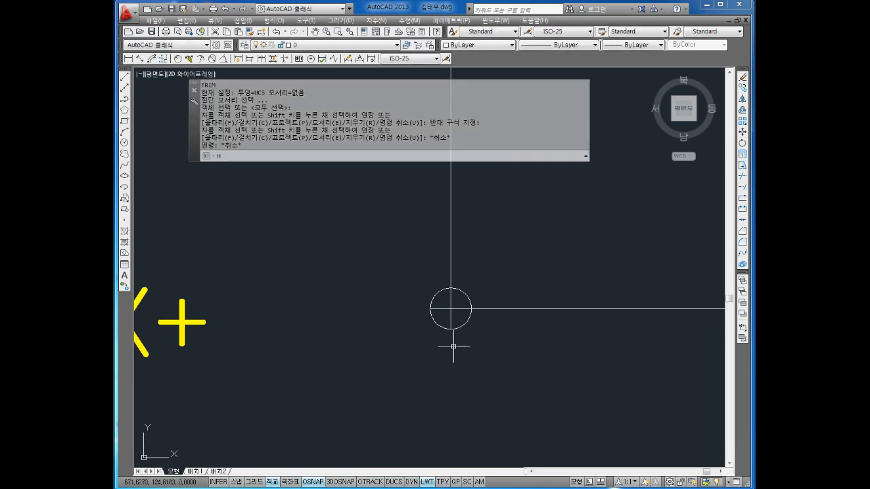
{"action": "key", "text": "Return"}
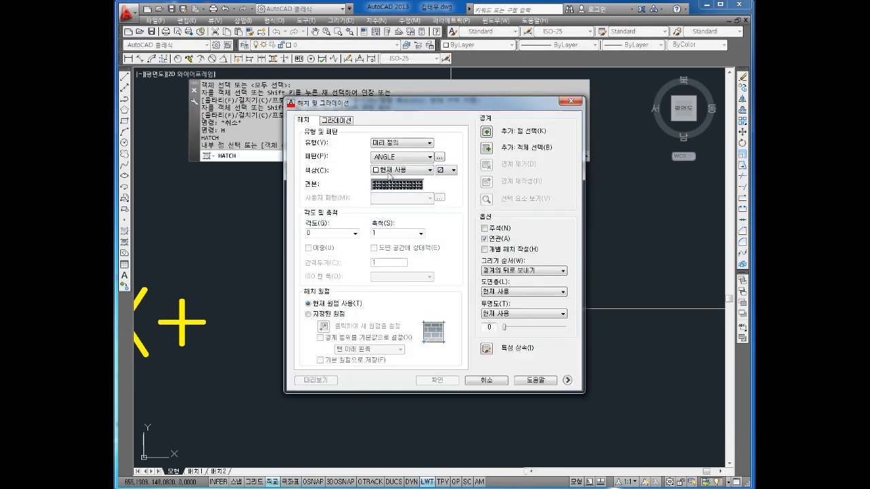
{"action": "left_click", "coordinate": [387, 174]}
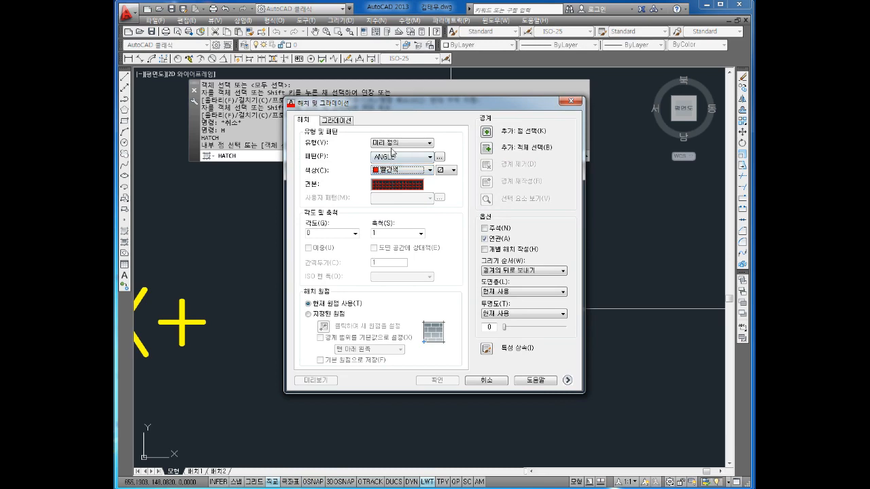
{"action": "left_click", "coordinate": [386, 185]}
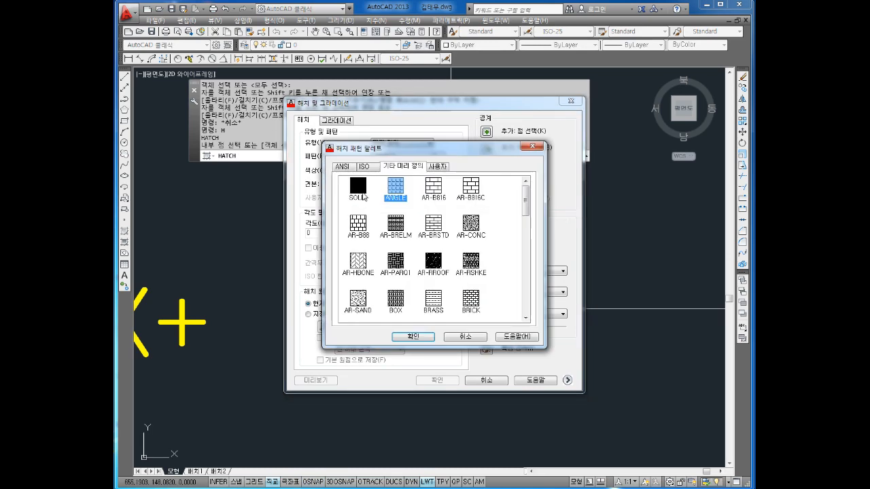
{"action": "left_click", "coordinate": [360, 187]}
{"action": "left_click", "coordinate": [412, 333]}
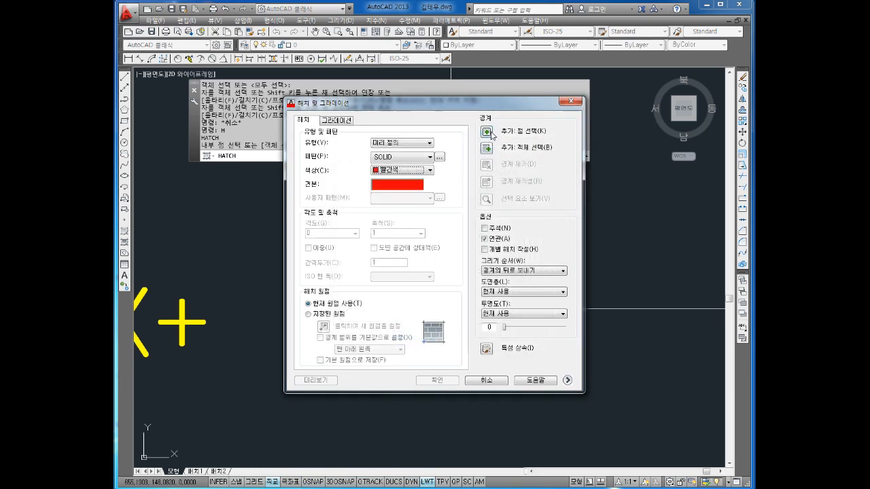
- Fill the circle's upper-left and lower-right quadrants with the solid red hatch
{"action": "left_click", "coordinate": [487, 131]}
{"action": "left_click", "coordinate": [460, 316]}
{"action": "left_click", "coordinate": [460, 315]}
{"action": "key", "text": "Return"}
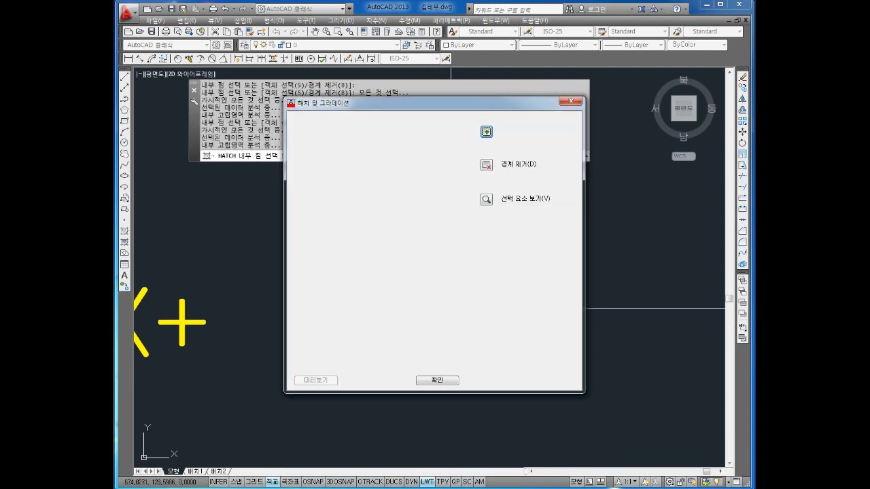
{"action": "left_click", "coordinate": [443, 378]}
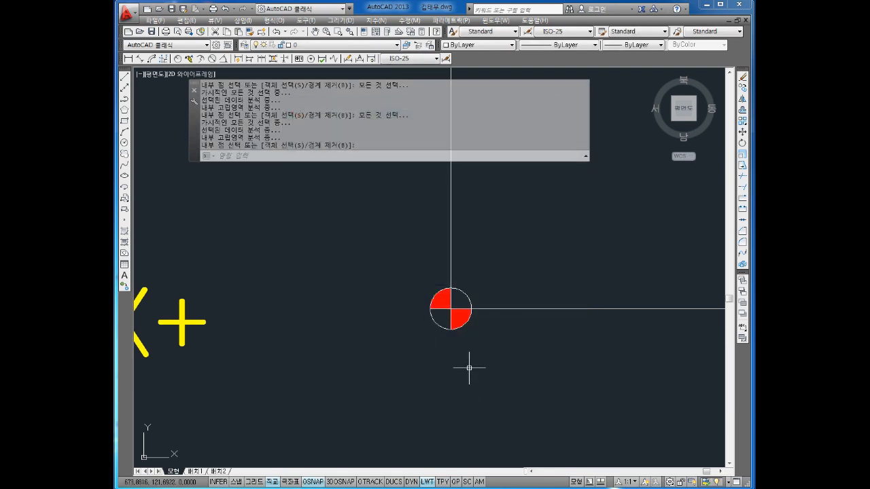
{"action": "scroll", "coordinate": [445, 332], "scroll_direction": "up", "scroll_amount": 1}
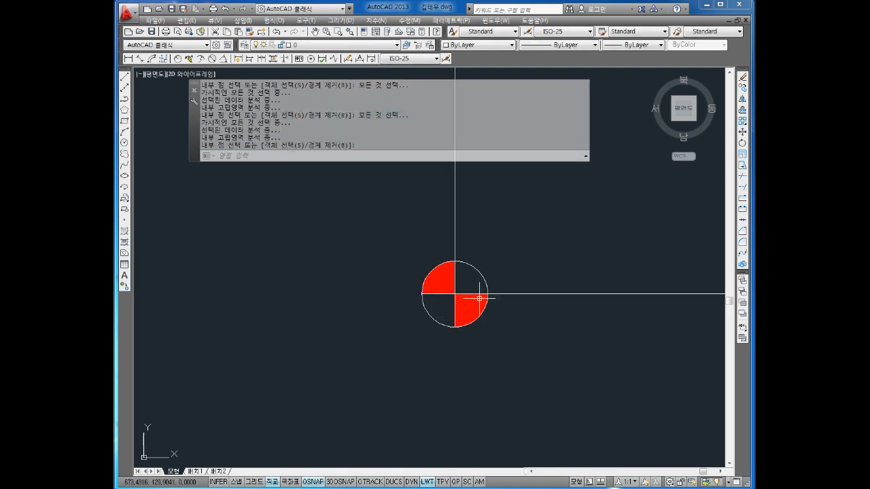
{"action": "mouse_move", "coordinate": [479, 300]}
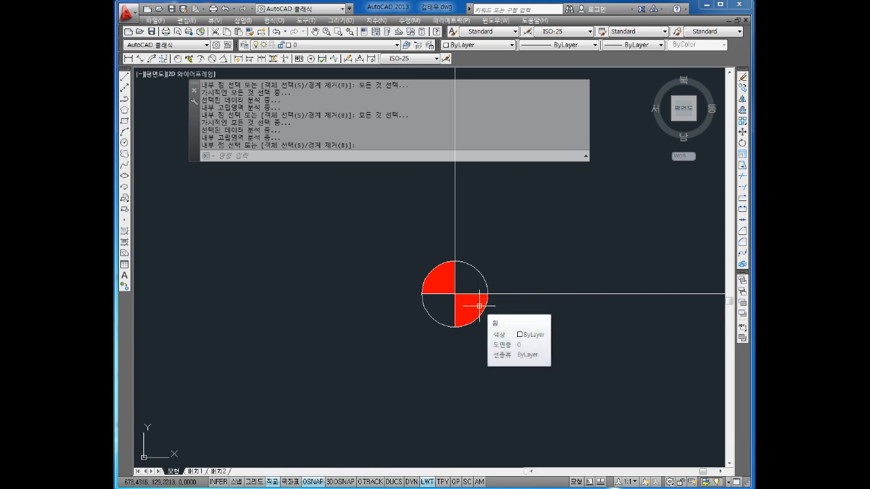
{"action": "scroll", "coordinate": [448, 321], "scroll_direction": "down", "scroll_amount": 2}
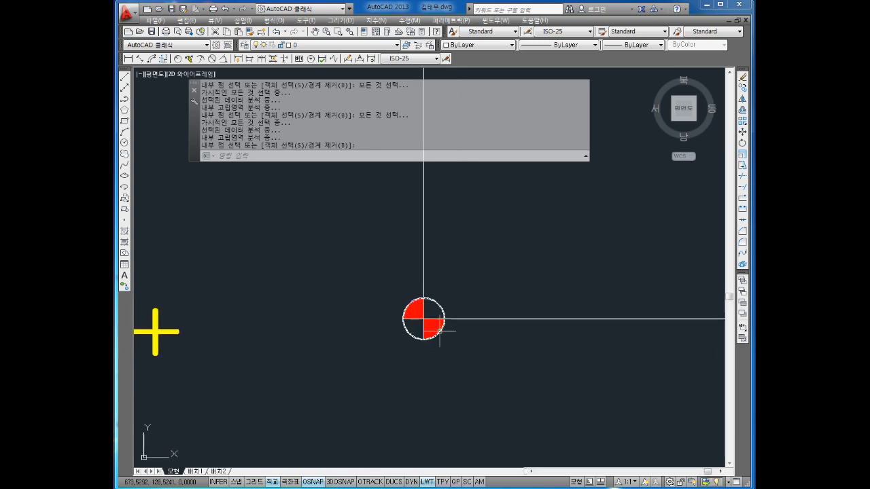
{"action": "mouse_move", "coordinate": [431, 327]}
{"action": "middle_mouse_down"}
{"action": "mouse_move", "coordinate": [380, 321]}
{"action": "mouse_move", "coordinate": [391, 333]}
{"action": "middle_mouse_up"}
{"action": "key", "text": "Escape"}
{"action": "key", "text": "Escape"}
{"action": "key", "text": "Escape"}
{"action": "key", "text": "Escape"}
{"action": "key", "text": "Escape"}
{"action": "key", "text": "Escape"}
{"action": "key", "text": "Escape"}
- Draw a horizontal line from left to right below the square as the shaft of a direction arrow
{"action": "scroll", "coordinate": [484, 321], "scroll_direction": "down", "scroll_amount": 2}
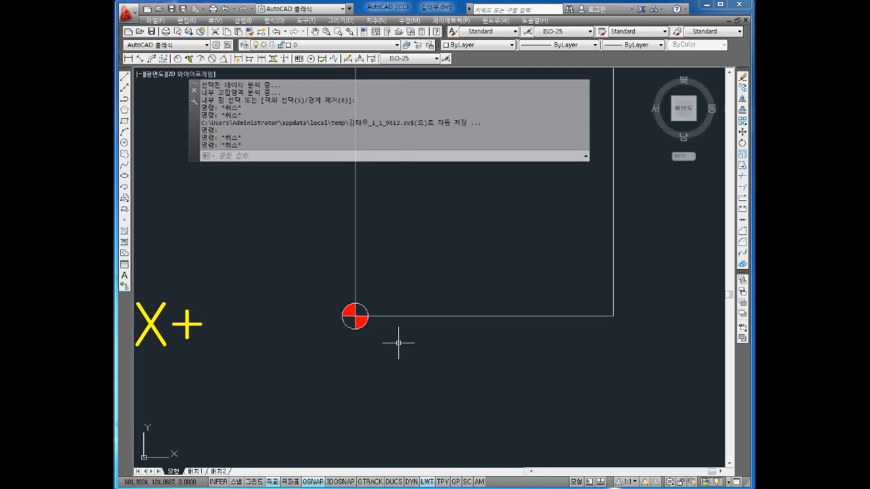
{"action": "type", "text": "l"}
{"action": "key", "text": "Return"}
{"action": "left_click", "coordinate": [423, 370]}
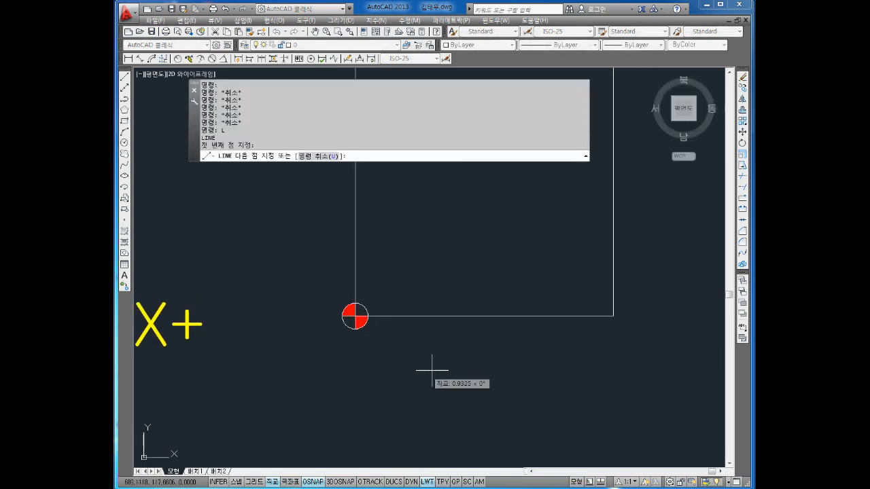
{"action": "left_click", "coordinate": [553, 365]}
- Draw a triangular arrowhead on the right end of the horizontal line below the square
{"action": "key", "text": "F8"}
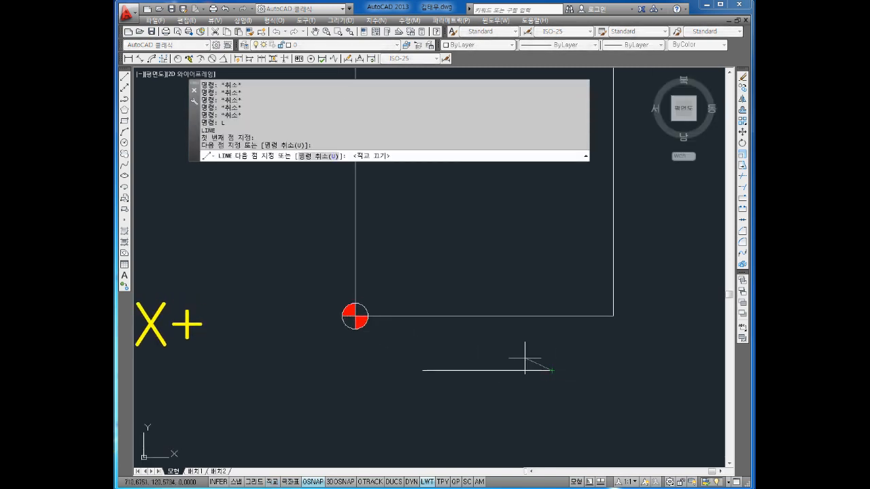
{"action": "key", "text": "F8"}
{"action": "left_click", "coordinate": [517, 366]}
{"action": "left_click", "coordinate": [520, 392]}
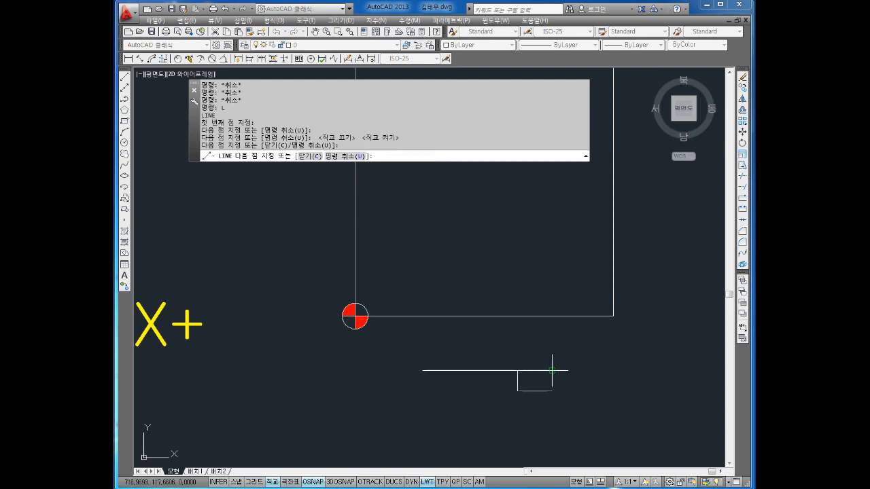
{"action": "left_click", "coordinate": [552, 369]}
{"action": "key", "text": "F8"}
{"action": "left_click", "coordinate": [513, 352]}
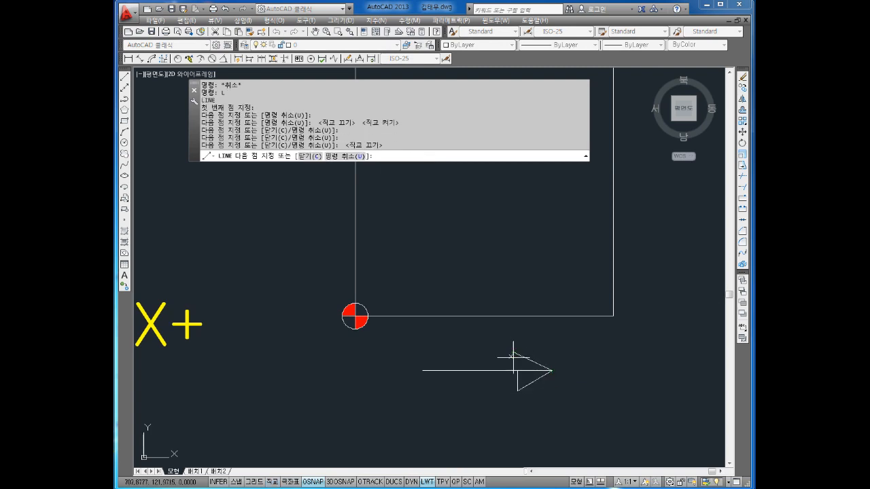
{"action": "left_click", "coordinate": [518, 371]}
{"action": "key", "text": "Escape"}
{"action": "key", "text": "Escape"}
{"action": "key", "text": "Escape"}
{"action": "key", "text": "Escape"}
- Compare the arrow below the square with the 3시 0° X+ direction in the axis diagram
{"action": "middle_click_drag", "start_coordinate": [600, 361], "coordinate": [598, 341]}
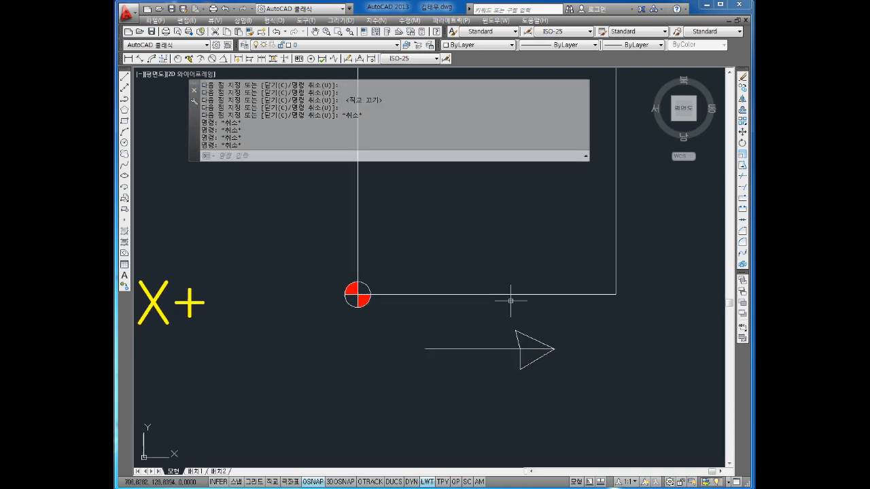
{"action": "middle_click_drag", "start_coordinate": [355, 334], "coordinate": [454, 335]}
{"action": "scroll", "coordinate": [234, 336], "scroll_direction": "down", "scroll_amount": 2}
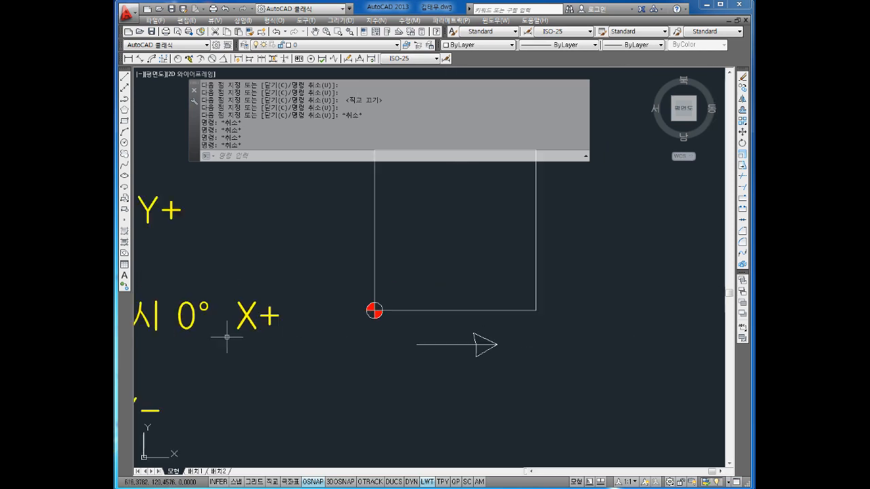
{"action": "middle_click_drag", "start_coordinate": [227, 336], "coordinate": [300, 354]}
{"action": "scroll", "coordinate": [300, 353], "scroll_direction": "up", "scroll_amount": 2}
{"action": "scroll", "coordinate": [225, 328], "scroll_direction": "down", "scroll_amount": 1}
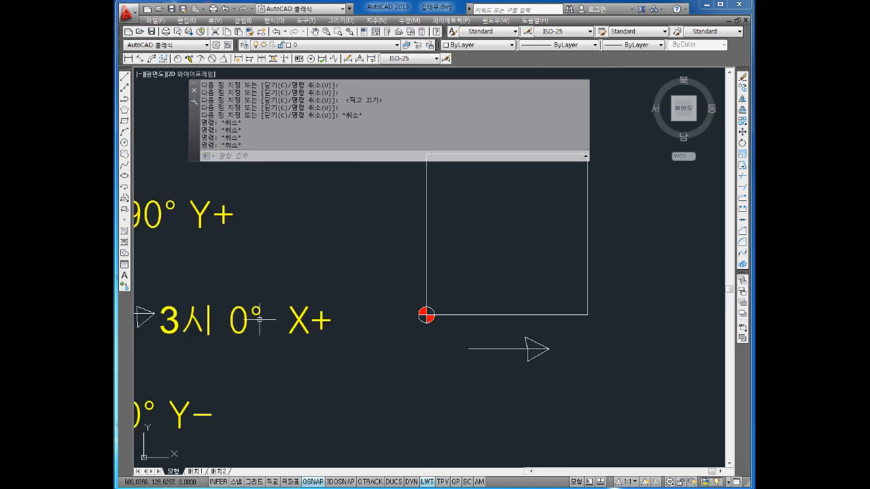
{"action": "middle_click_drag", "start_coordinate": [602, 326], "coordinate": [517, 346]}
{"action": "key", "text": "Escape"}
{"action": "key", "text": "Escape"}
{"action": "key", "text": "Escape"}
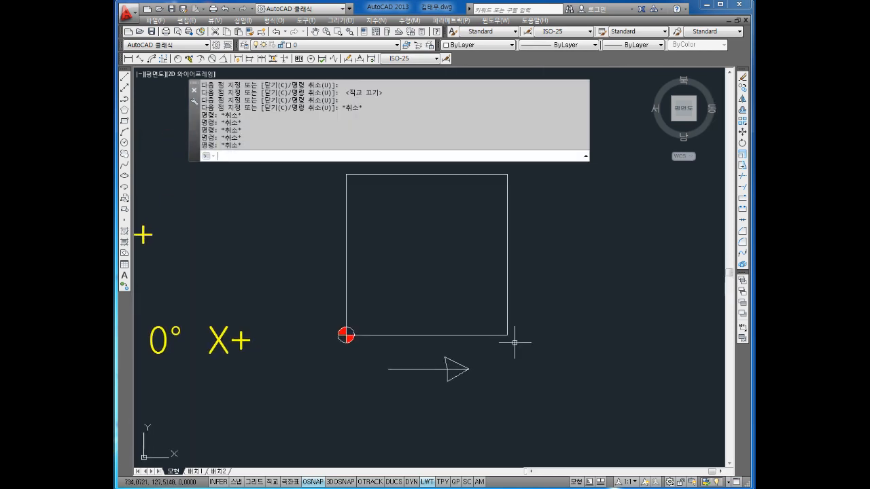
- Draw a near-vertical line beside the square's right edge as the shaft of an upward arrow
{"action": "type", "text": "l"}
{"action": "key", "text": "Return"}
{"action": "left_click", "coordinate": [552, 244]}
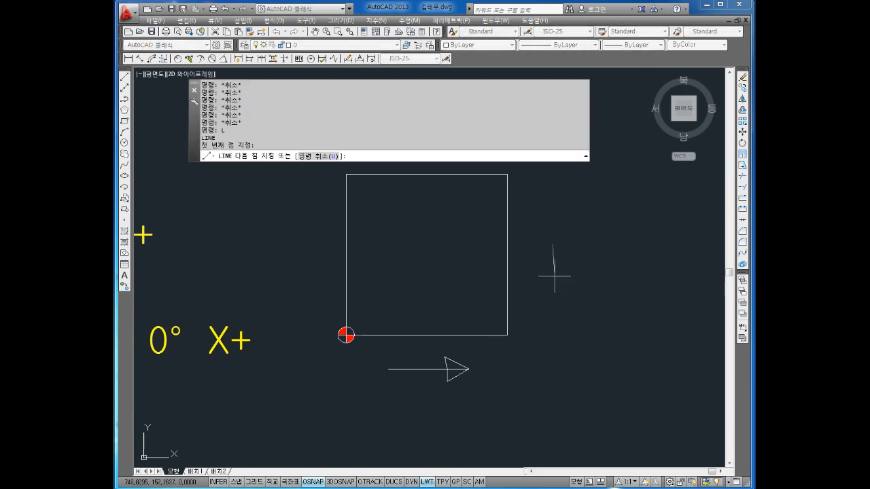
{"action": "left_click", "coordinate": [551, 309]}
{"action": "key", "text": "Escape"}
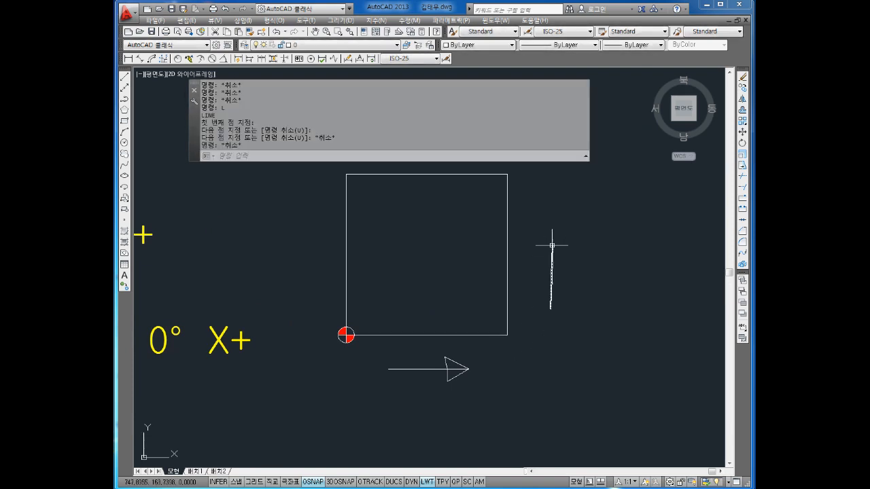
{"action": "key", "text": "Escape"}
{"action": "left_click", "coordinate": [552, 245]}
{"action": "key", "text": "Escape"}
- Draw a triangular arrowhead on the upper end of the line to the right of the square
{"action": "type", "text": "l"}
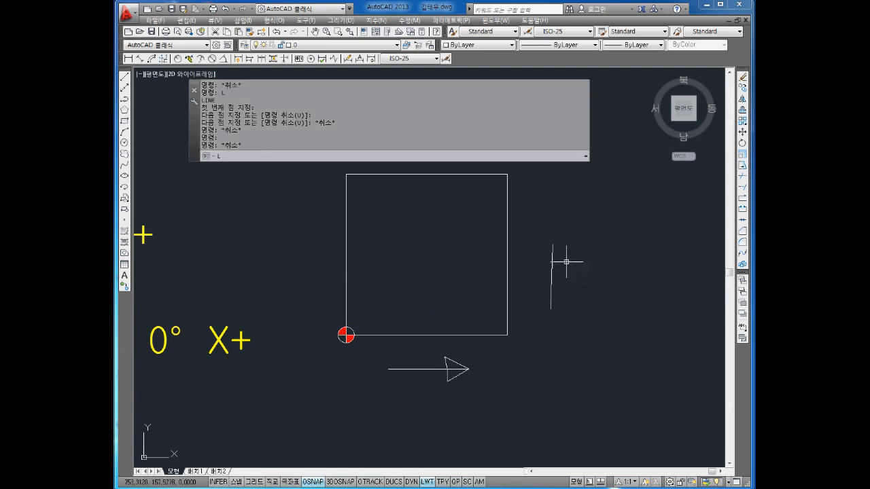
{"action": "key", "text": "Return"}
{"action": "left_click", "coordinate": [553, 246]}
{"action": "left_click", "coordinate": [541, 259]}
{"action": "left_click", "coordinate": [566, 257]}
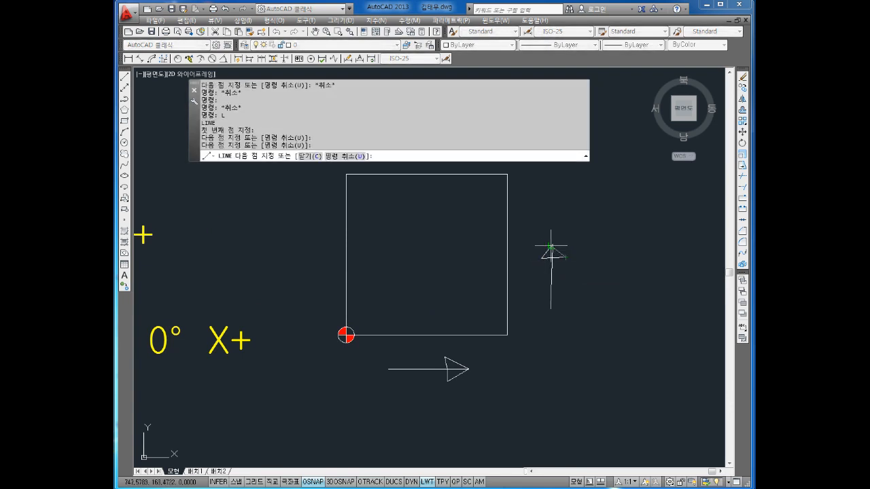
{"action": "left_click", "coordinate": [553, 246]}
{"action": "key", "text": "Escape"}
{"action": "key", "text": "Escape"}
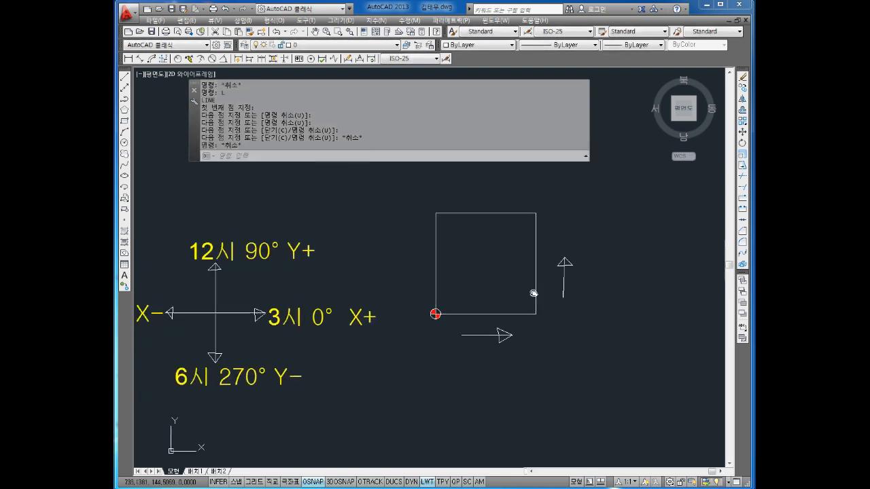
- Draw a left-pointing arrow with a triangular head above the square's top edge
{"action": "middle_click_drag", "start_coordinate": [534, 293], "coordinate": [537, 291]}
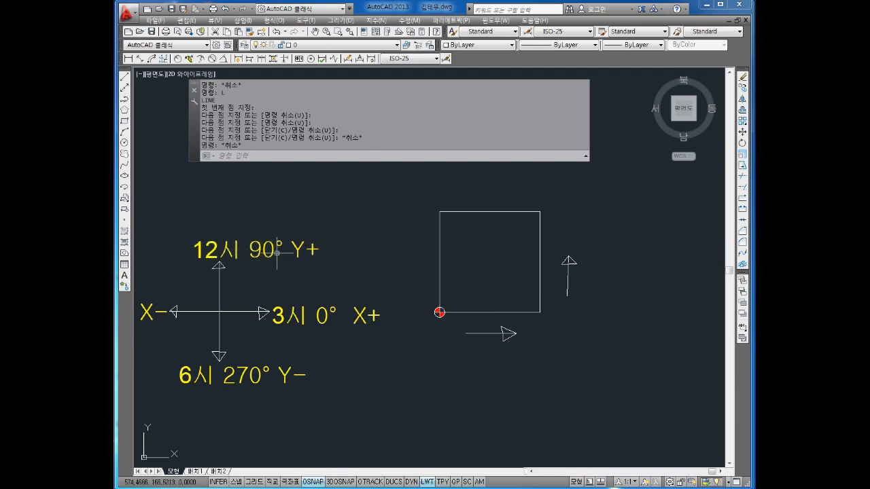
{"action": "middle_click_drag", "start_coordinate": [535, 237], "coordinate": [536, 242]}
{"action": "key", "text": "Escape"}
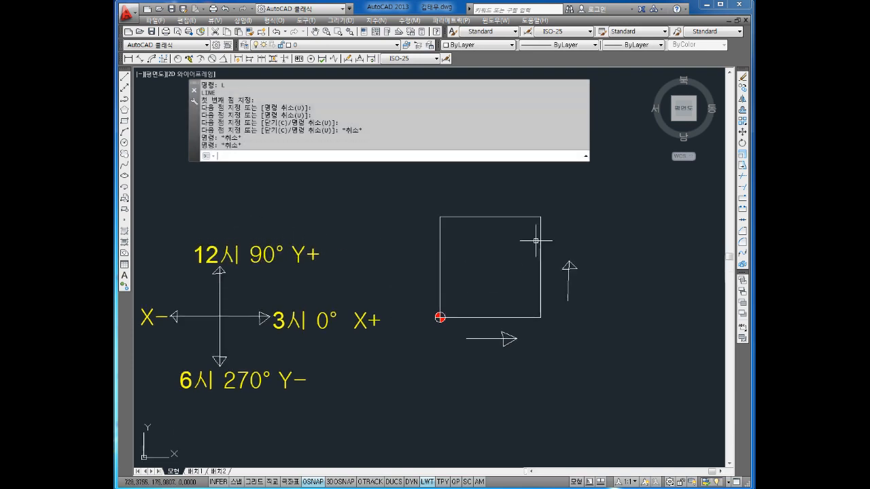
{"action": "type", "text": "L"}
{"action": "key", "text": "Return"}
{"action": "left_click", "coordinate": [526, 195]}
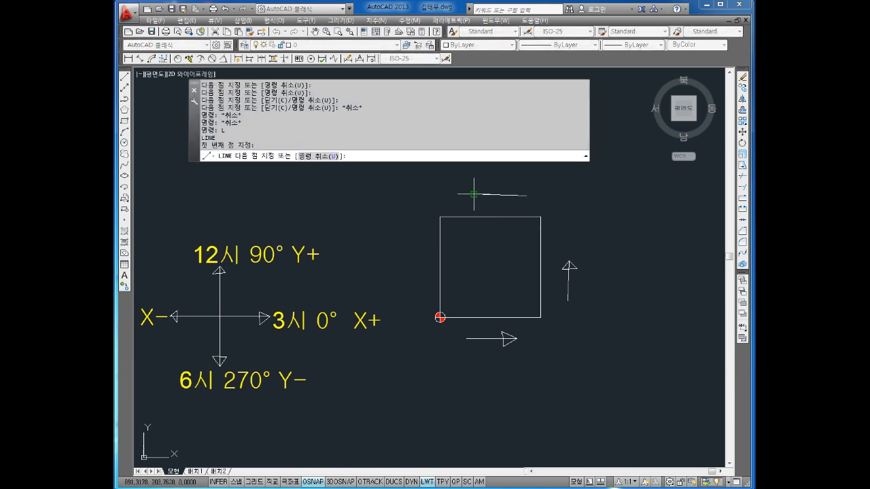
{"action": "left_click", "coordinate": [475, 195]}
{"action": "left_click", "coordinate": [486, 189]}
{"action": "left_click", "coordinate": [487, 206]}
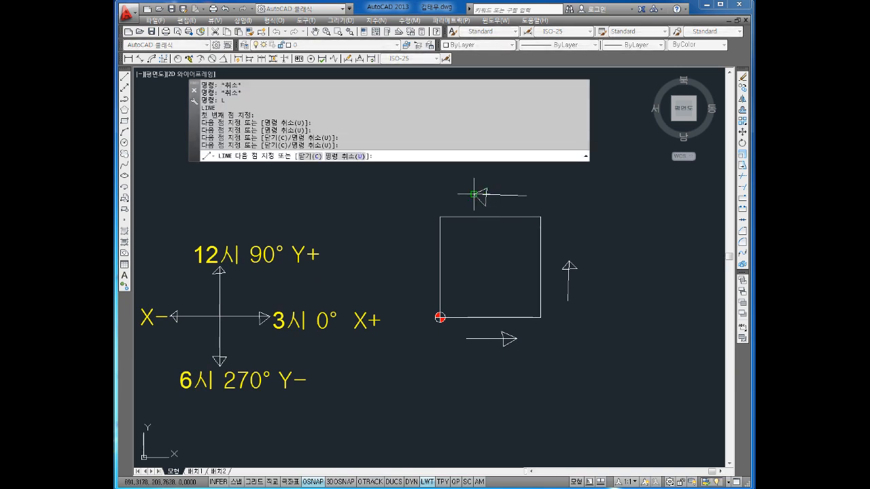
{"action": "left_click", "coordinate": [474, 195]}
{"action": "key", "text": "Escape"}
{"action": "key", "text": "Escape"}
- Draw a vertical line from top to bottom beside the square's left edge as a downward arrow's shaft
{"action": "middle_click_drag", "start_coordinate": [303, 274], "coordinate": [468, 261]}
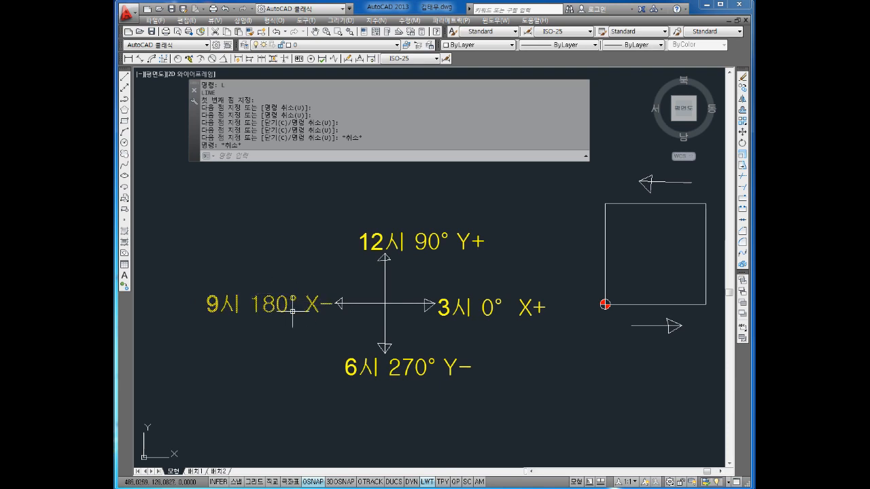
{"action": "middle_click_drag", "start_coordinate": [278, 293], "coordinate": [177, 317]}
{"action": "key", "text": "Escape"}
{"action": "key", "text": "Escape"}
{"action": "type", "text": "l"}
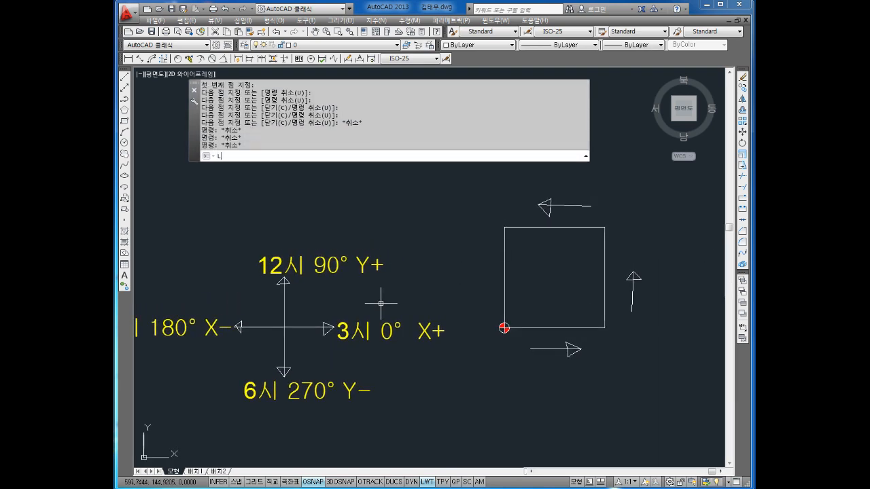
{"action": "key", "text": "Return"}
{"action": "left_click", "coordinate": [478, 239]}
{"action": "left_click", "coordinate": [478, 291]}
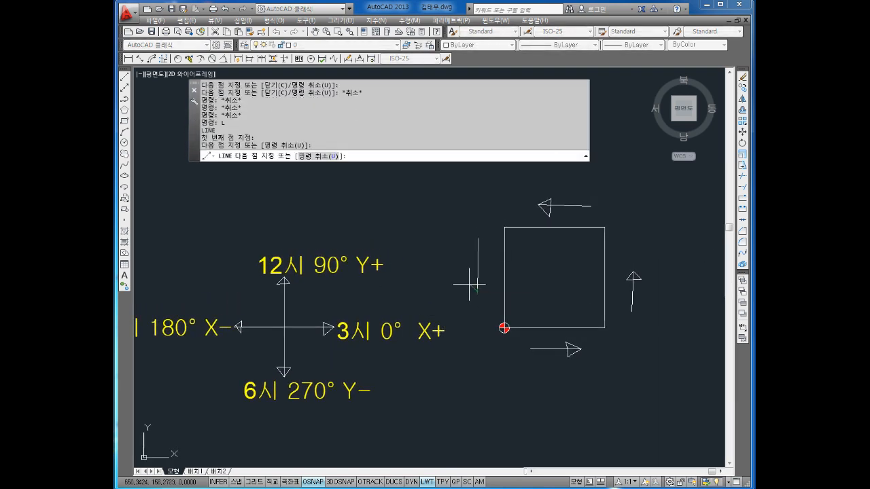
- Draw a triangular arrowhead on the lower end of the line to the left of the square
{"action": "left_click", "coordinate": [470, 278]}
{"action": "left_click", "coordinate": [491, 275]}
{"action": "left_click", "coordinate": [478, 292]}
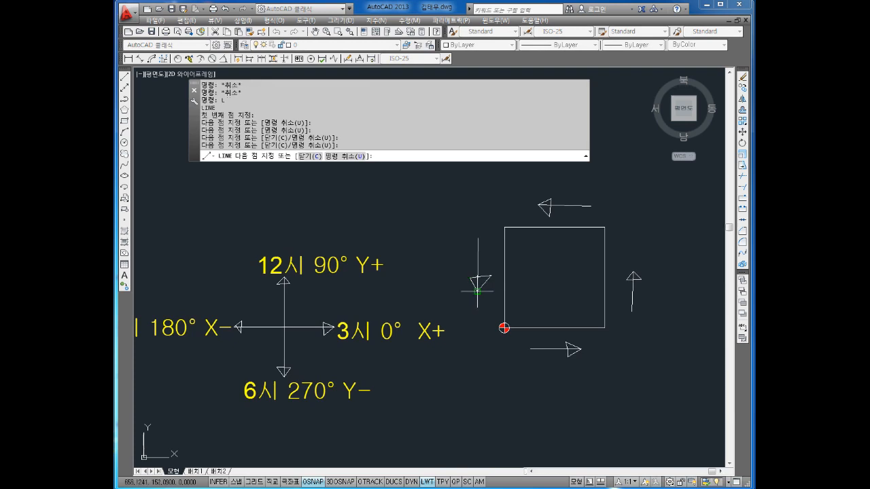
{"action": "key", "text": "Escape"}
{"action": "key", "text": "Escape"}
{"action": "key", "text": "Escape"}
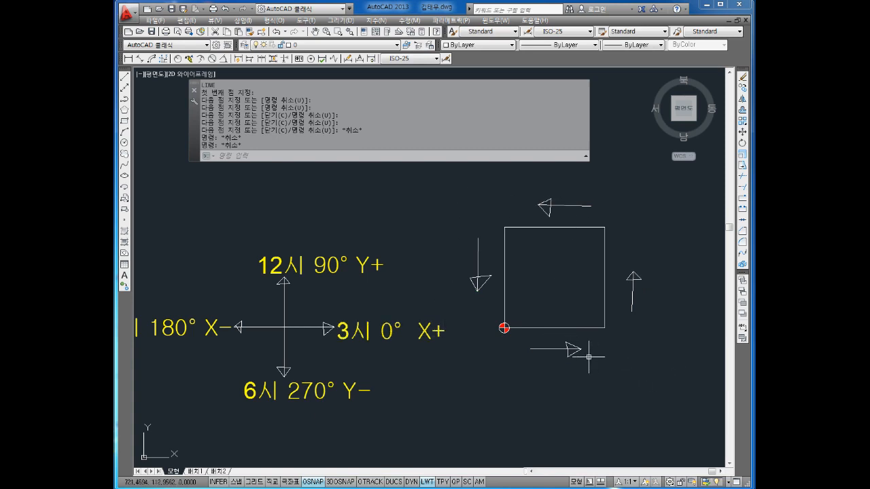
{"action": "scroll", "coordinate": [423, 360], "scroll_direction": "up", "scroll_amount": 2}
{"action": "scroll", "coordinate": [392, 317], "scroll_direction": "down", "scroll_amount": 2}
{"action": "mouse_move", "coordinate": [391, 317]}
{"action": "middle_mouse_down"}
{"action": "mouse_move", "coordinate": [425, 305]}
{"action": "mouse_move", "coordinate": [390, 303]}
{"action": "middle_mouse_up"}
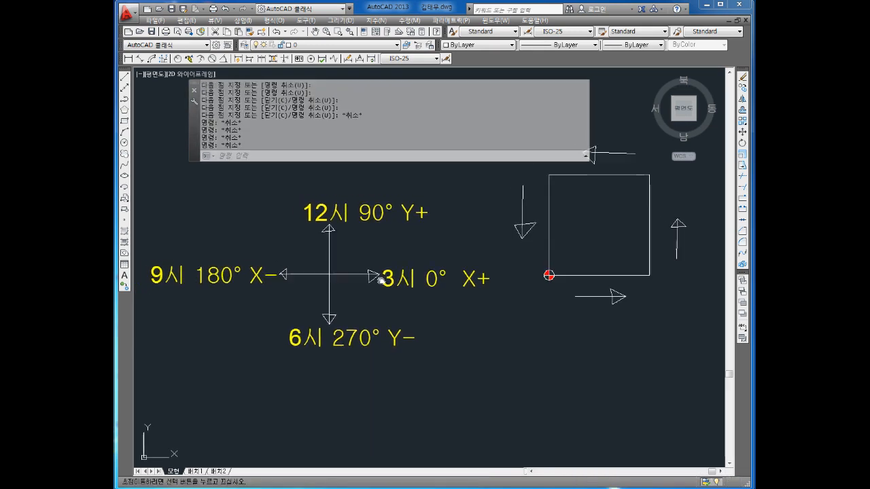
{"action": "key", "text": "Escape"}
{"action": "key", "text": "Escape"}
{"action": "key", "text": "Escape"}
{"action": "key", "text": "Escape"}
{"action": "key", "text": "Escape"}
{"action": "double_click", "coordinate": [376, 212]}
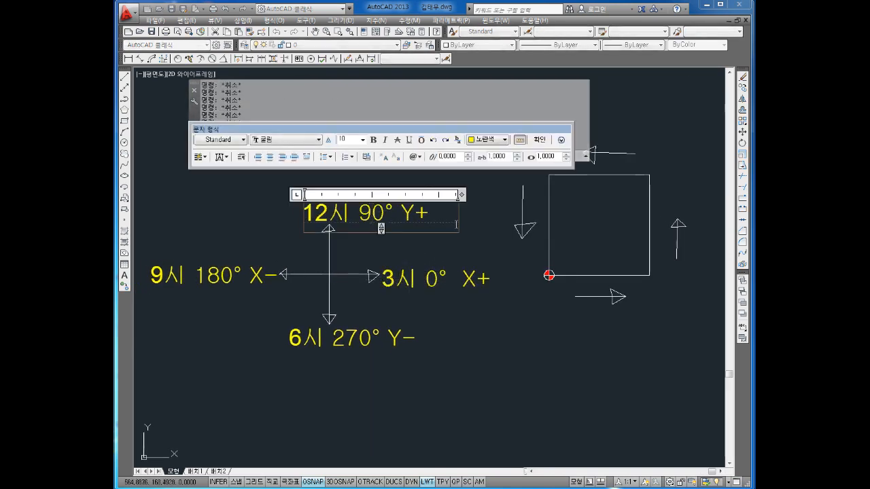
{"action": "key", "text": "Escape"}
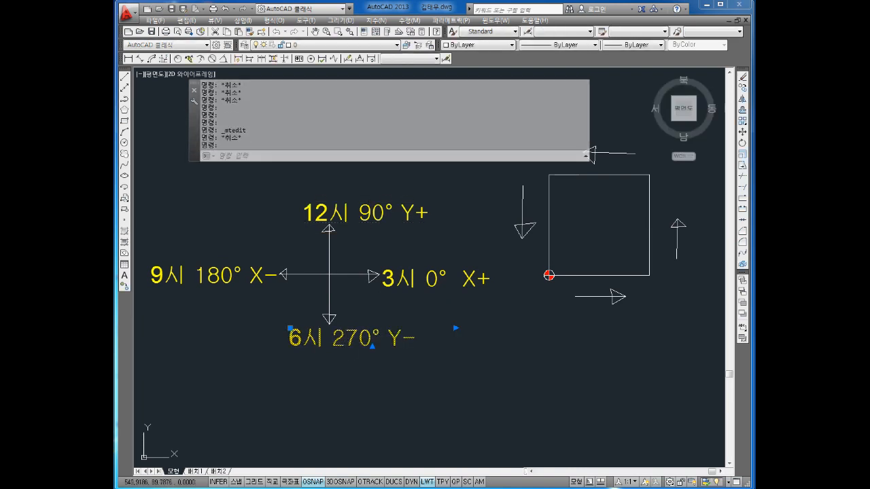
- Add the text -90° with a degree symbol two lines below 6시 270° Y- in the lower axis label
{"action": "double_click", "coordinate": [411, 340]}
{"action": "key", "text": "Return"}
{"action": "key", "text": "Return"}
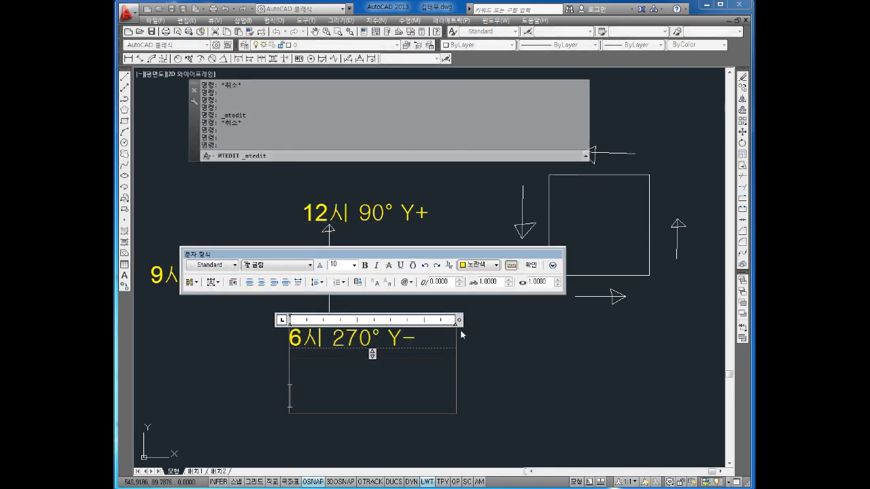
{"action": "type", "text": "-90."}
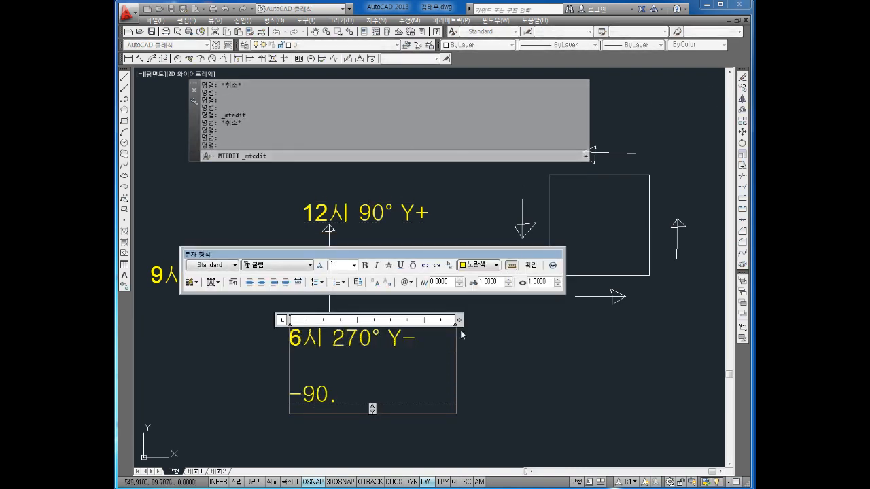
{"action": "key", "text": "BackSpace"}
{"action": "left_click", "coordinate": [486, 266]}
{"action": "left_click", "coordinate": [437, 276]}
{"action": "left_click", "coordinate": [407, 283]}
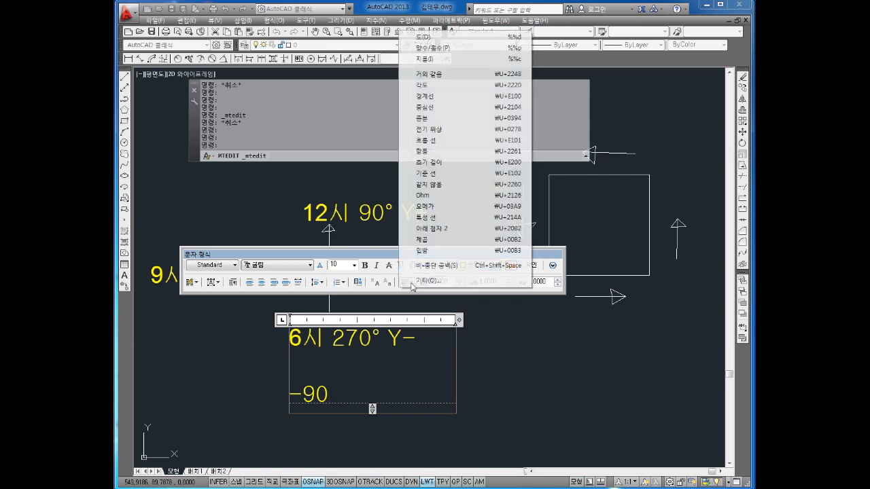
{"action": "left_click", "coordinate": [425, 41]}
{"action": "left_click", "coordinate": [503, 367]}
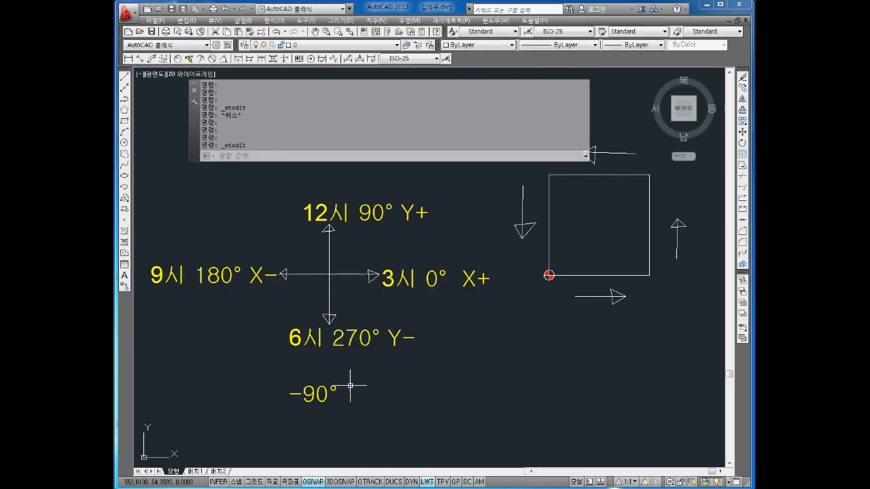
- Remove the blank line above -90° in the lower axis label
{"action": "double_click", "coordinate": [304, 395]}
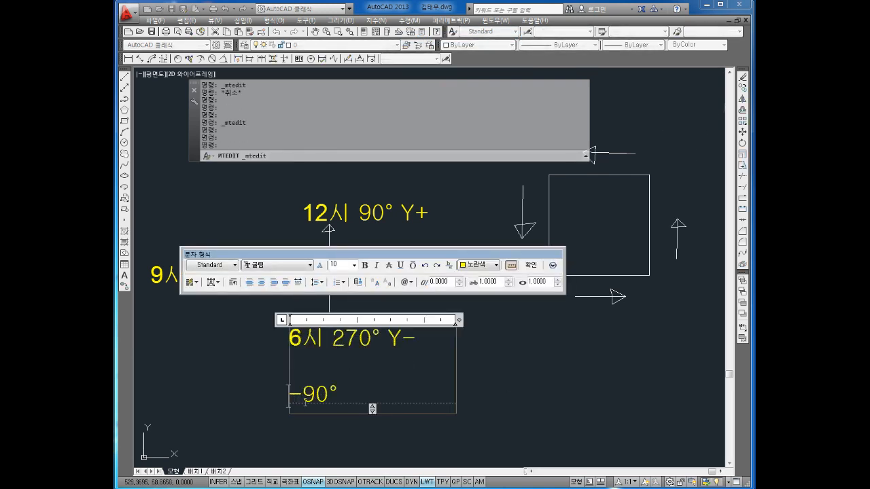
{"action": "key", "text": "BackSpace"}
{"action": "left_click", "coordinate": [330, 410]}
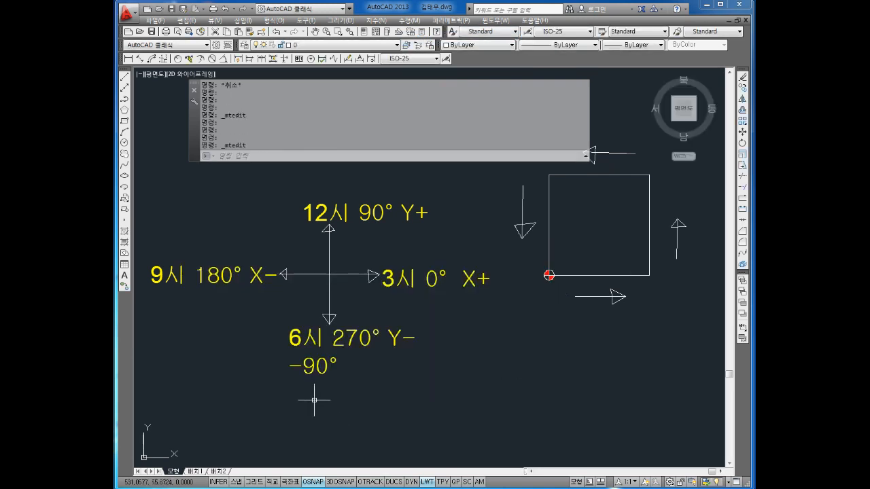
- Add the text -270° with a degree symbol on a new line above 12시 90° Y+ in the upper axis label
{"action": "middle_click_drag", "start_coordinate": [252, 348], "coordinate": [282, 346]}
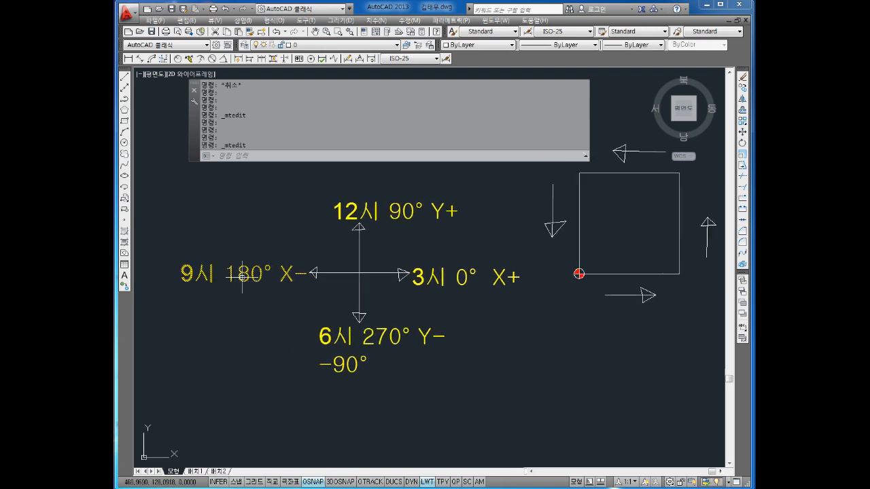
{"action": "middle_click_drag", "start_coordinate": [319, 285], "coordinate": [310, 301]}
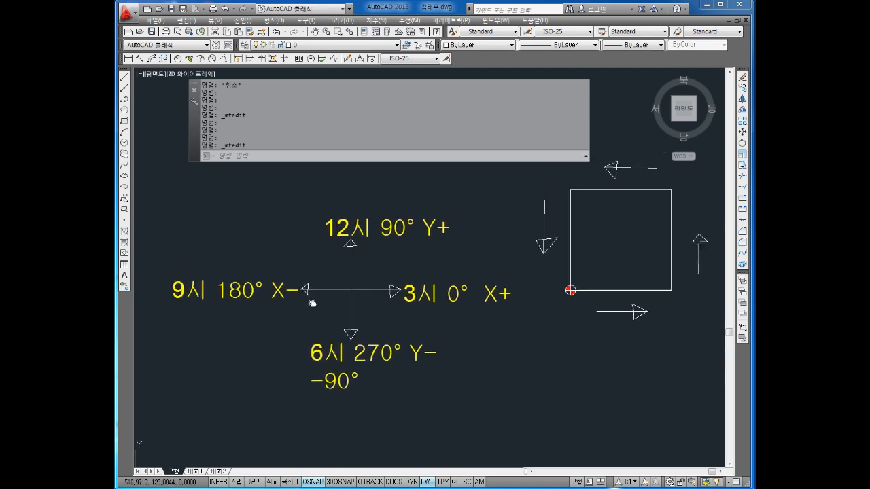
{"action": "double_click", "coordinate": [386, 220]}
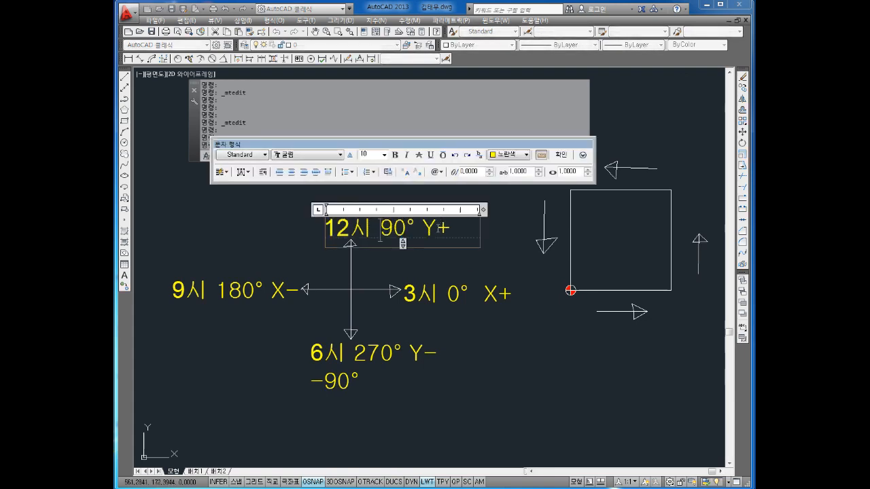
{"action": "key", "text": "Left"}
{"action": "key", "text": "Left"}
{"action": "key", "text": "Left"}
{"action": "key", "text": "Left"}
{"action": "key", "text": "Return"}
{"action": "type", "text": "-270"}
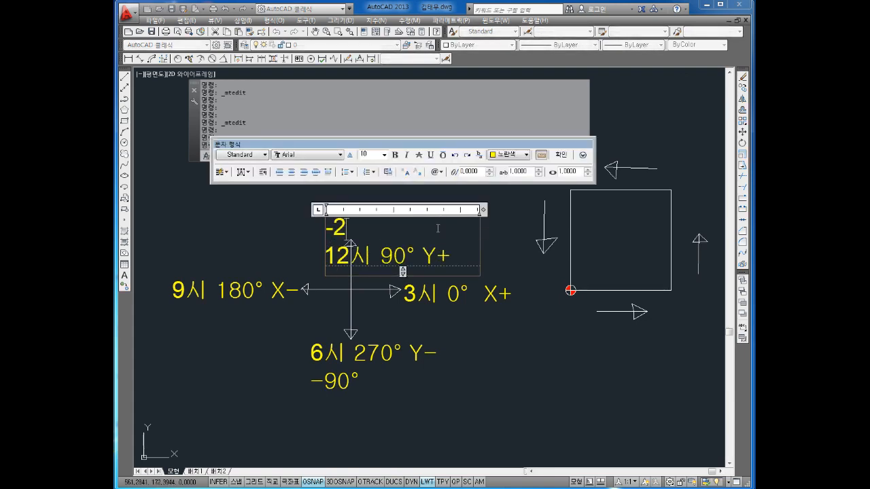
{"action": "left_click", "coordinate": [441, 174]}
{"action": "left_click", "coordinate": [455, 182]}
{"action": "left_click", "coordinate": [473, 297]}
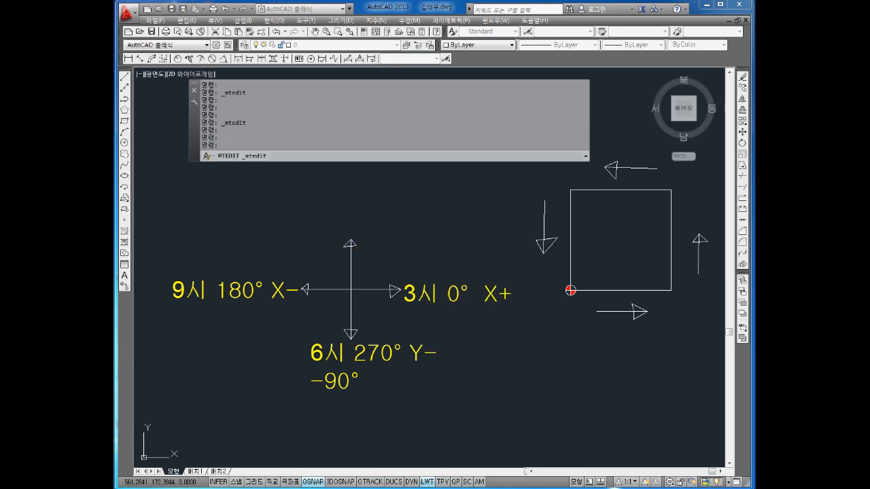
{"action": "key", "text": "Escape"}
{"action": "key", "text": "Escape"}
{"action": "key", "text": "Escape"}
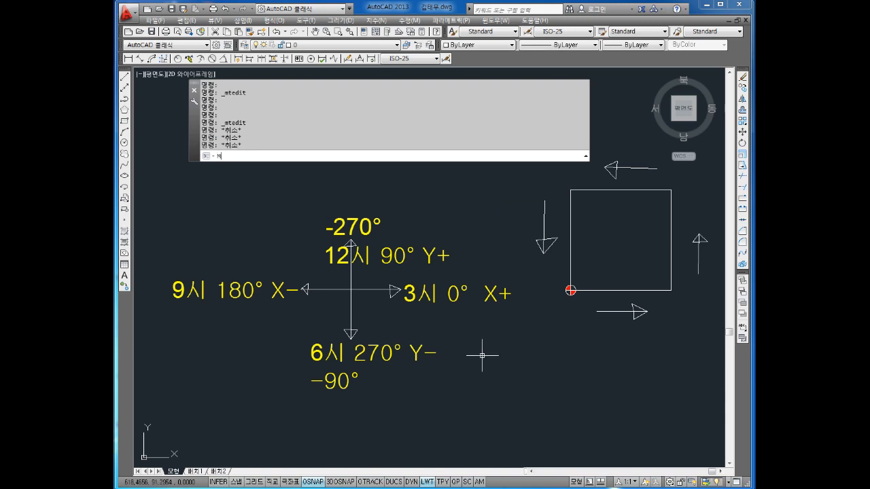
- Move the two-line upper axis label straight up so it clears the arrowhead of the vertical axis
{"action": "key", "text": "Return"}
{"action": "left_click", "coordinate": [353, 228]}
{"action": "key", "text": "Return"}
{"action": "left_click", "coordinate": [362, 227]}
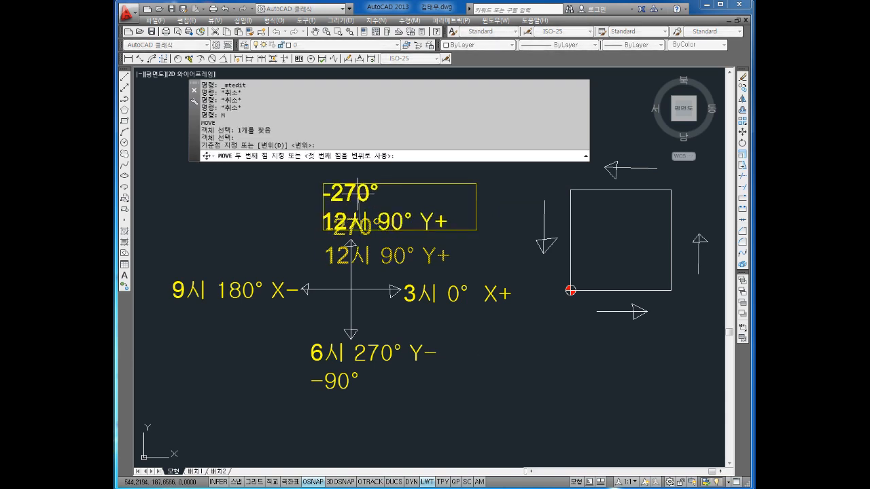
{"action": "left_click", "coordinate": [358, 194]}
{"action": "key", "text": "Escape"}
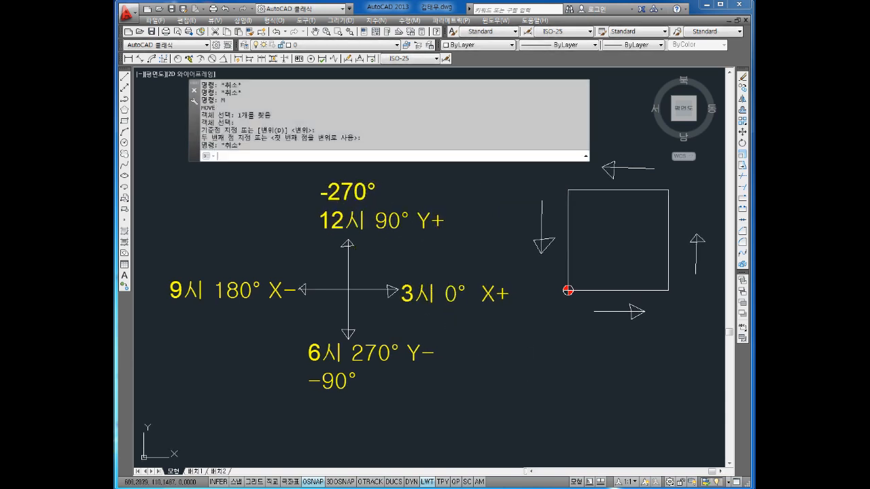
{"action": "key", "text": "Escape"}
{"action": "middle_click_drag", "start_coordinate": [549, 357], "coordinate": [521, 365]}
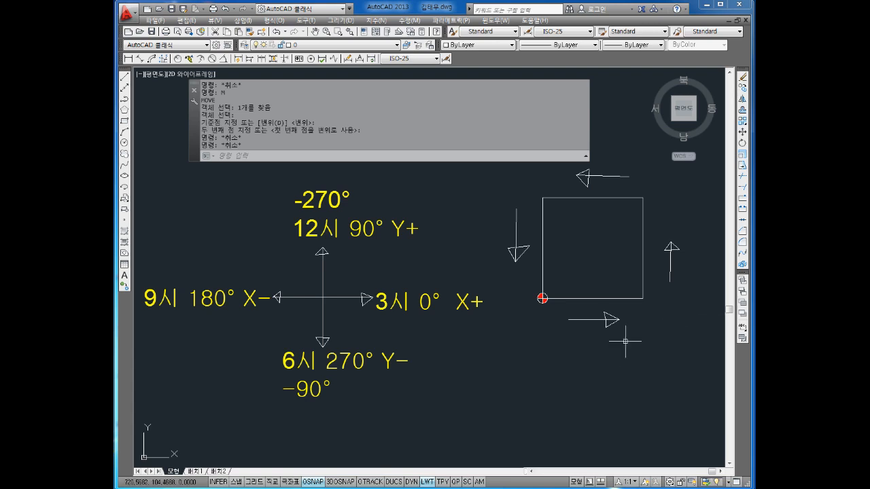
{"action": "key", "text": "Escape"}
{"action": "key", "text": "Escape"}
{"action": "middle_click_drag", "start_coordinate": [625, 251], "coordinate": [562, 252]}
{"action": "key", "text": "Escape"}
{"action": "middle_click_drag", "start_coordinate": [576, 307], "coordinate": [528, 261]}
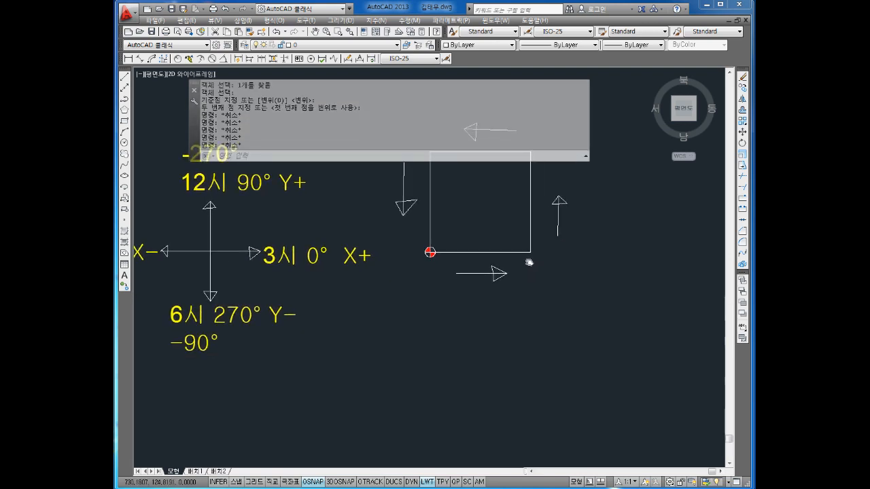
{"action": "middle_click_drag", "start_coordinate": [518, 328], "coordinate": [547, 320]}
{"action": "key", "text": "Escape"}
{"action": "key", "text": "Escape"}
{"action": "key", "text": "Escape"}
{"action": "key", "text": "Escape"}
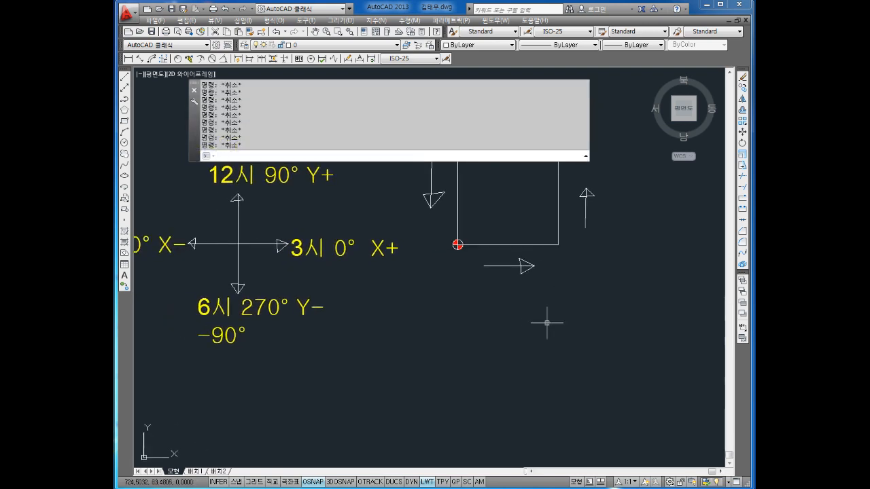
{"action": "key", "text": "Return"}
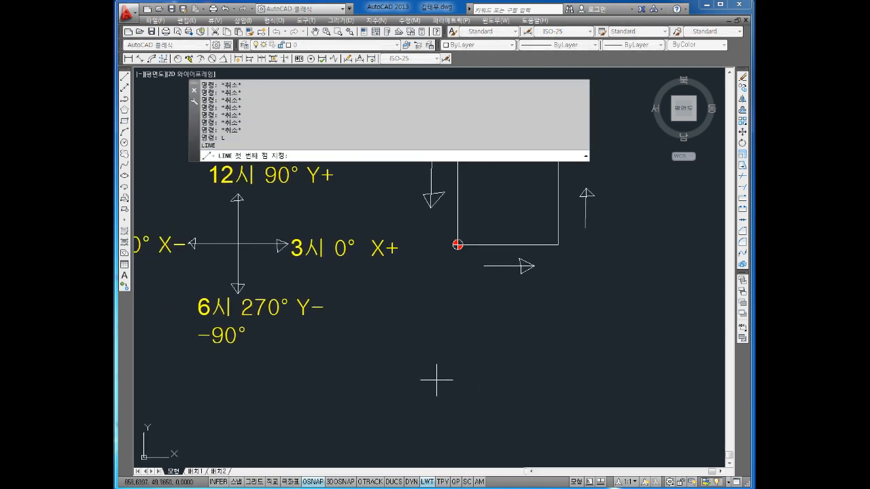
{"action": "left_click", "coordinate": [406, 382]}
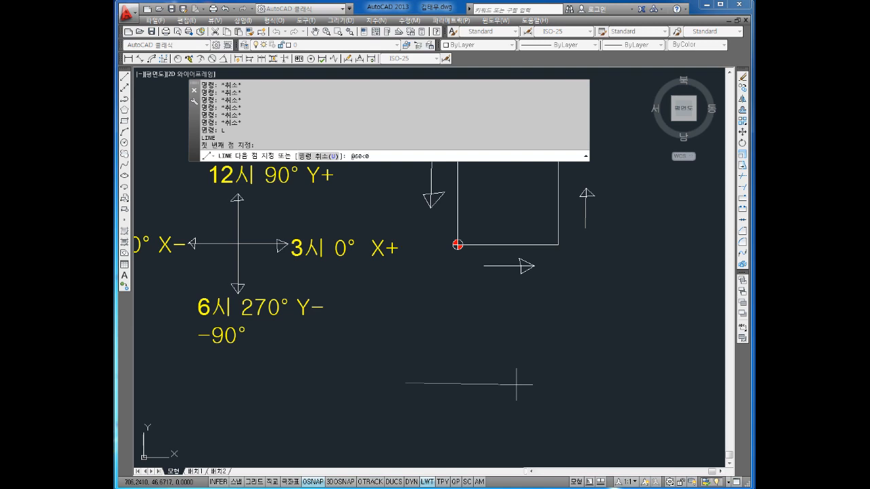
{"action": "key", "text": "Return"}
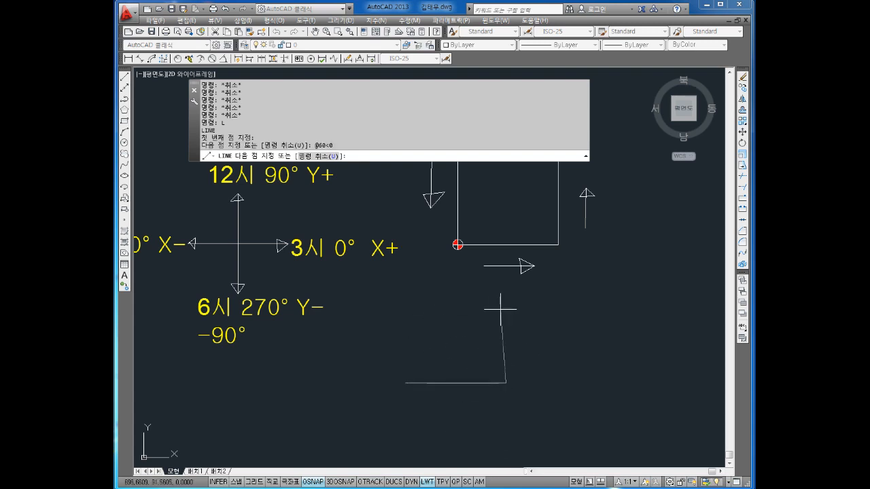
{"action": "type", "text": "@60<90"}
{"action": "key", "text": "Return"}
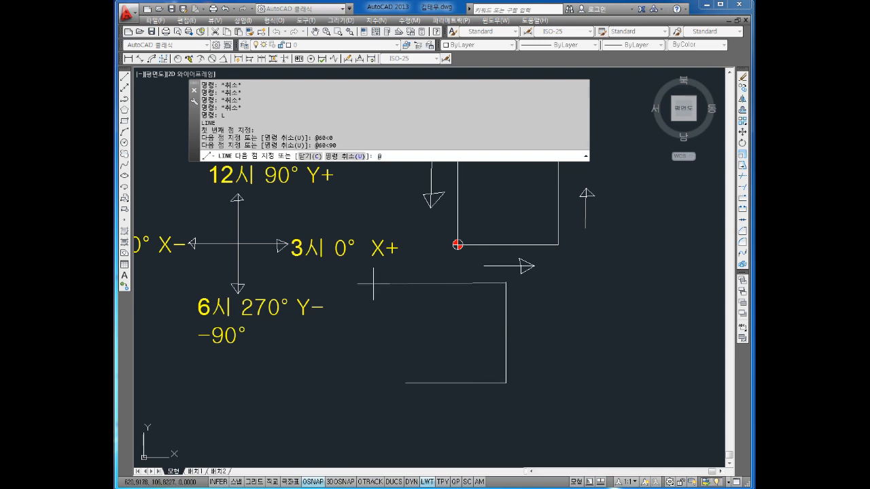
{"action": "type", "text": "@60<180"}
{"action": "key", "text": "Return"}
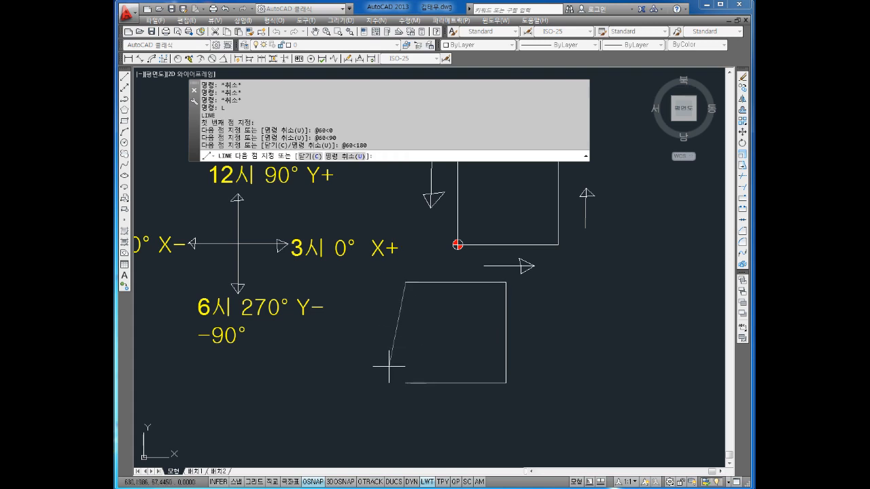
{"action": "type", "text": "@60<270"}
{"action": "key", "text": "Return"}
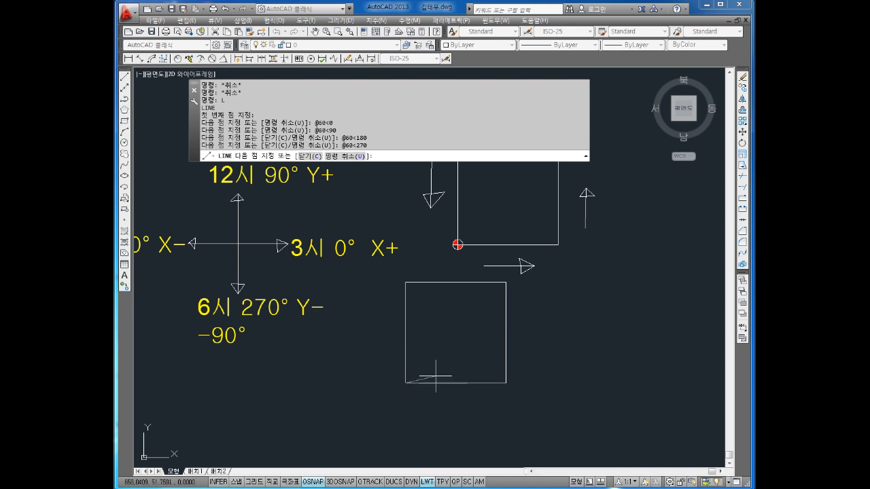
{"action": "key", "text": "Escape"}
{"action": "key", "text": "Escape"}
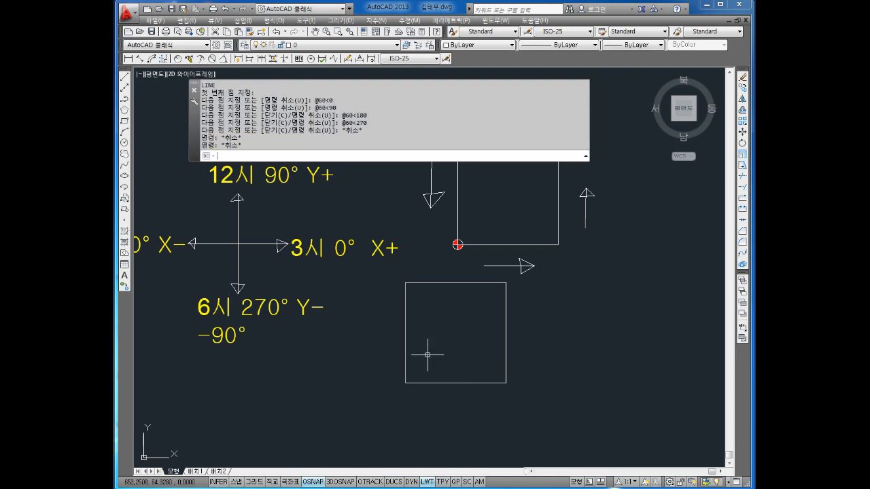
- Examine the angle labels around the axis cross and compare them with the sides of the second square
{"action": "scroll", "coordinate": [424, 354], "scroll_direction": "down", "scroll_amount": 2}
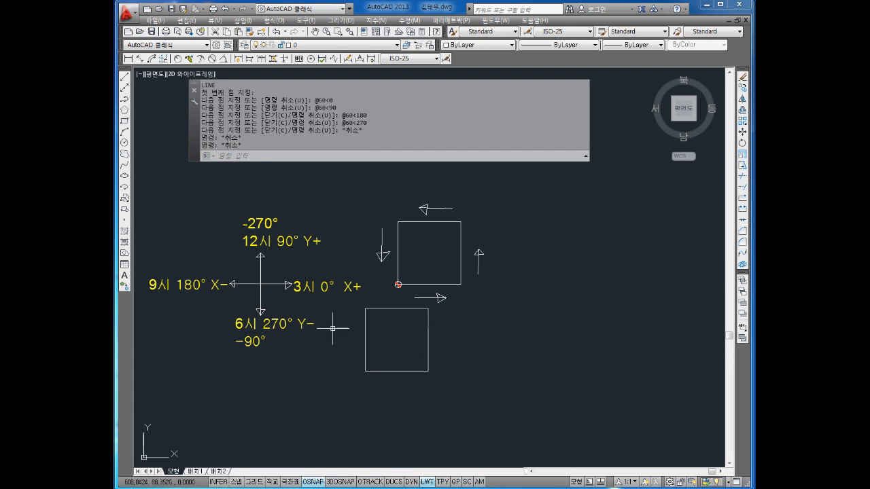
{"action": "scroll", "coordinate": [330, 314], "scroll_direction": "up", "scroll_amount": 4}
{"action": "middle_click_drag", "start_coordinate": [329, 311], "coordinate": [361, 306]}
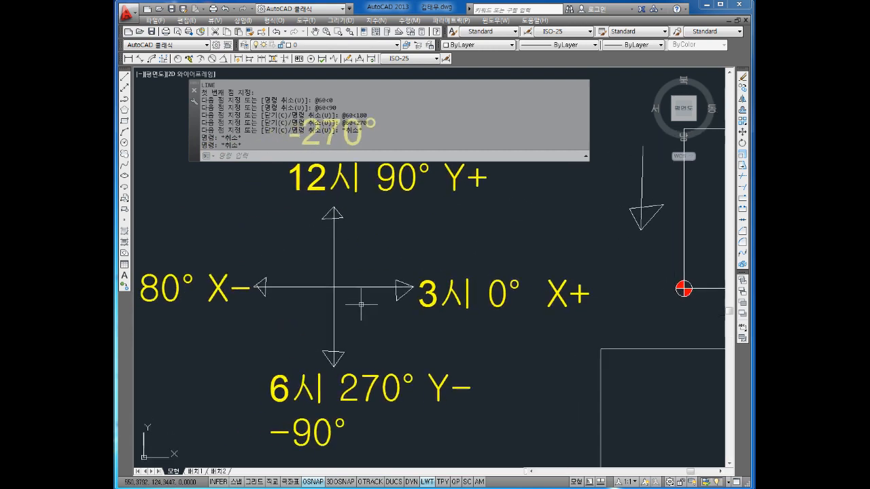
{"action": "scroll", "coordinate": [361, 305], "scroll_direction": "down", "scroll_amount": 4}
{"action": "middle_click_drag", "start_coordinate": [527, 348], "coordinate": [389, 311]}
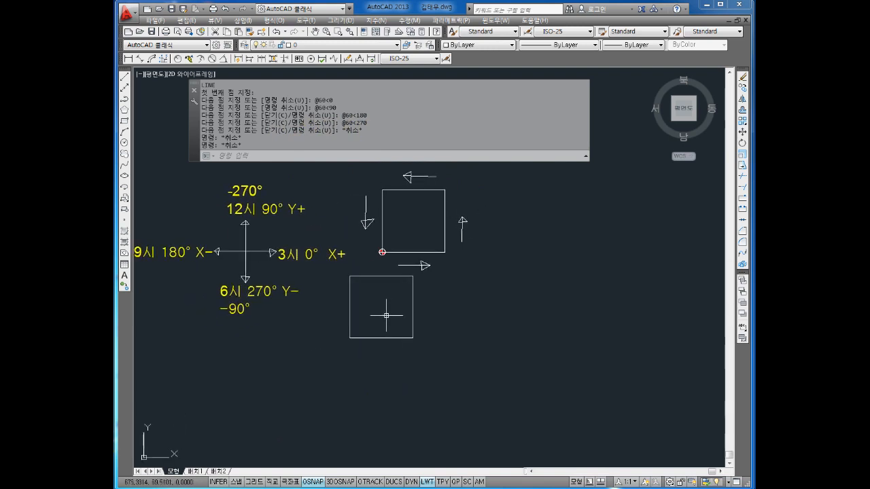
{"action": "scroll", "coordinate": [388, 311], "scroll_direction": "up", "scroll_amount": 4}
{"action": "mouse_move", "coordinate": [506, 340]}
{"action": "middle_mouse_down"}
{"action": "mouse_move", "coordinate": [515, 324]}
{"action": "mouse_move", "coordinate": [462, 351]}
{"action": "middle_mouse_up"}
{"action": "scroll", "coordinate": [509, 326], "scroll_direction": "down", "scroll_amount": 2}
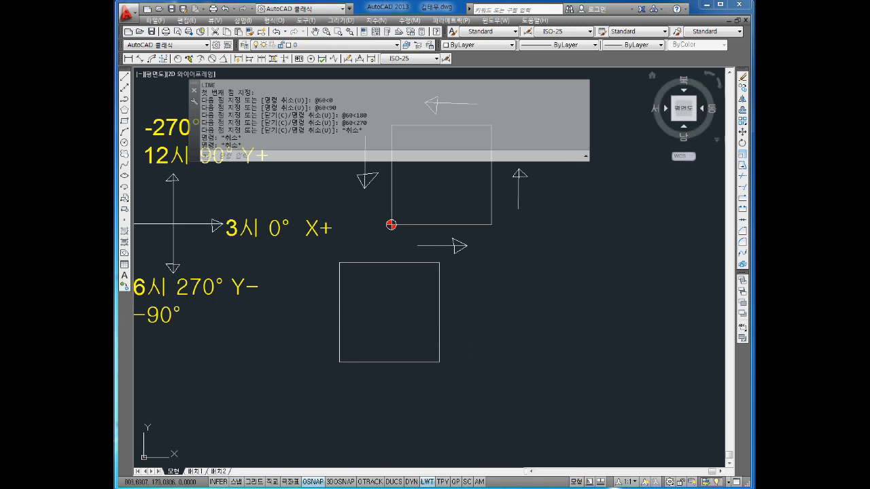
- Draw a freehand diagonal line from the centre of the axis cross into the quadrant between 0° and 90°
{"action": "middle_click_drag", "start_coordinate": [335, 183], "coordinate": [511, 229]}
{"action": "key", "text": "Escape"}
{"action": "key", "text": "Escape"}
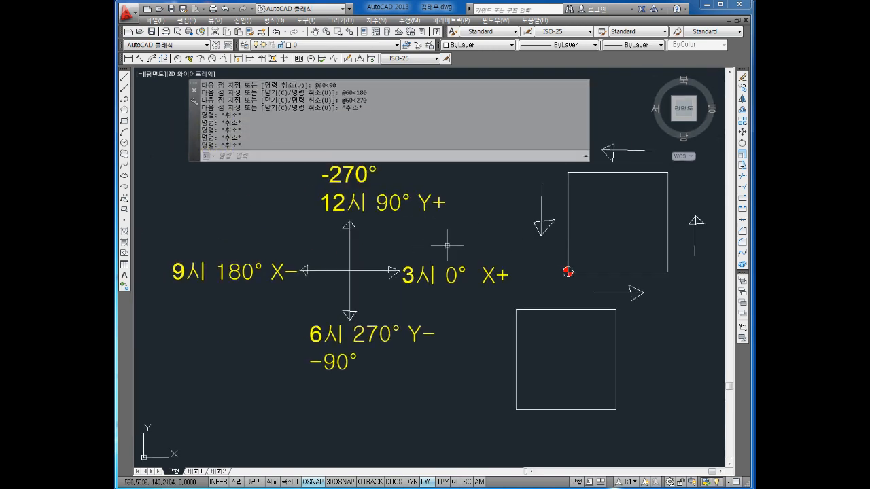
{"action": "type", "text": "L"}
{"action": "key", "text": "Return"}
{"action": "left_click", "coordinate": [349, 270]}
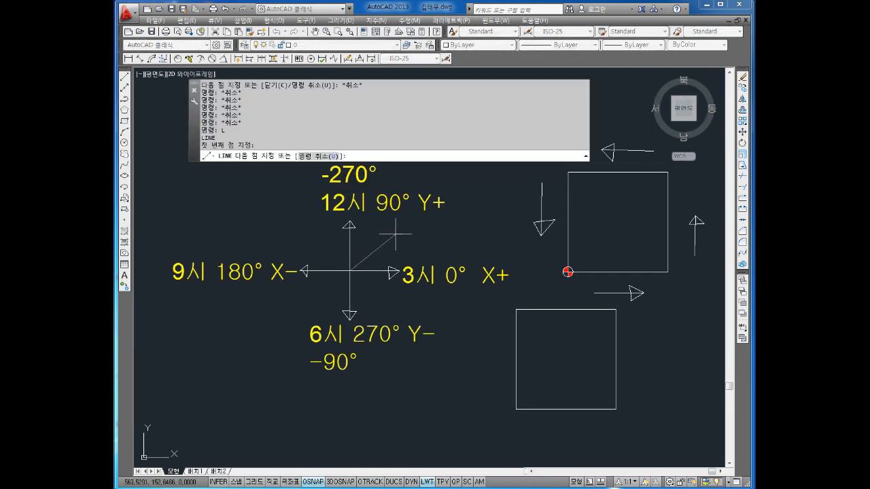
{"action": "left_click", "coordinate": [390, 236]}
{"action": "key", "text": "Escape"}
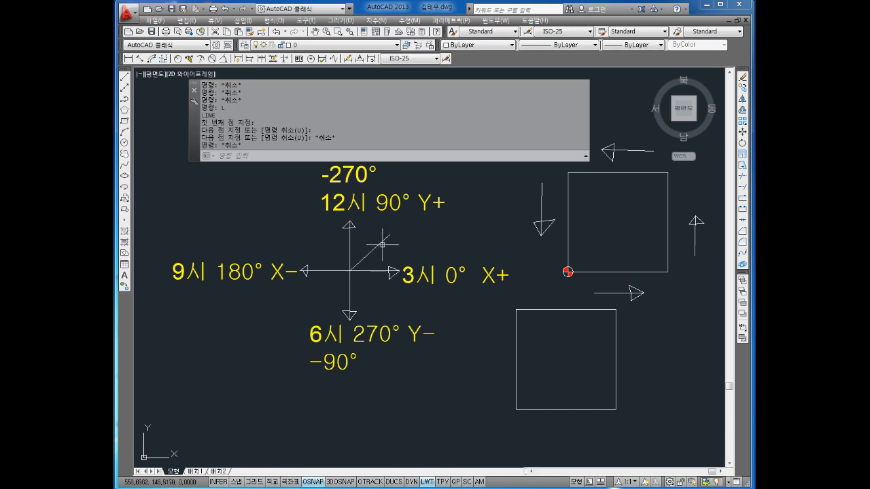
{"action": "key", "text": "Escape"}
{"action": "left_click", "coordinate": [379, 246]}
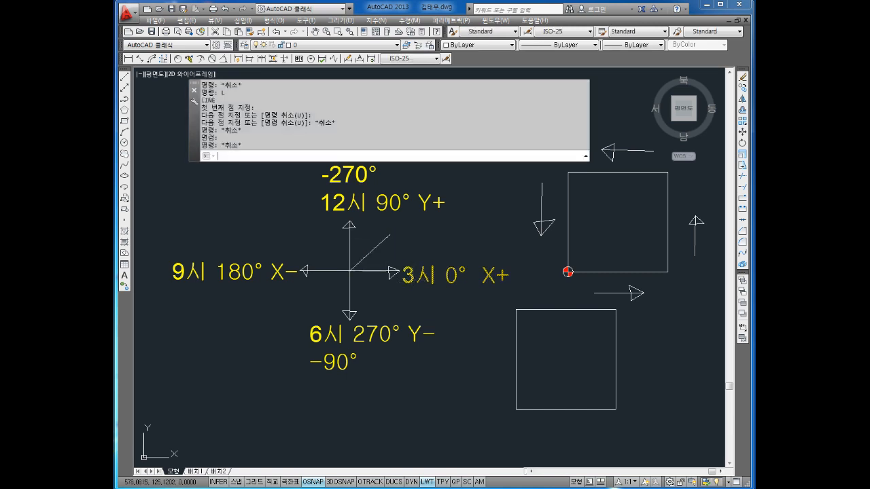
{"action": "key", "text": "Escape"}
{"action": "key", "text": "Escape"}
{"action": "middle_click_drag", "start_coordinate": [477, 357], "coordinate": [469, 329]}
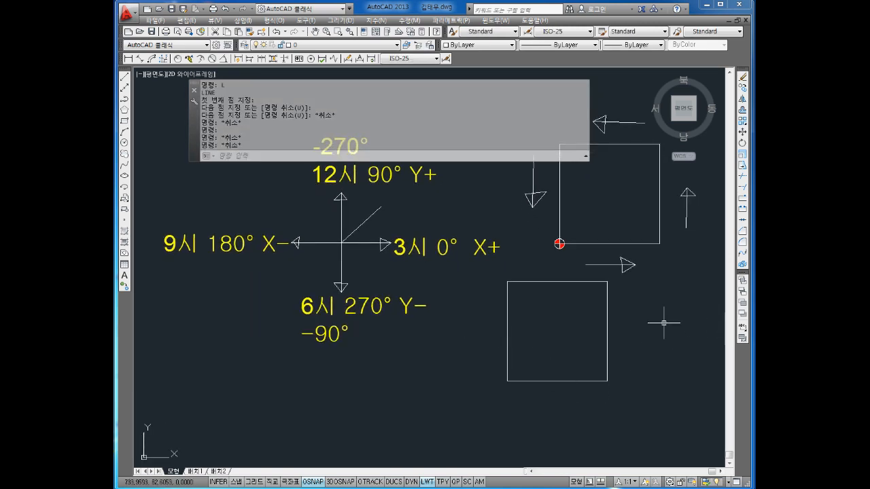
{"action": "middle_click_drag", "start_coordinate": [634, 324], "coordinate": [557, 324]}
{"action": "key", "text": "Escape"}
{"action": "key", "text": "Escape"}
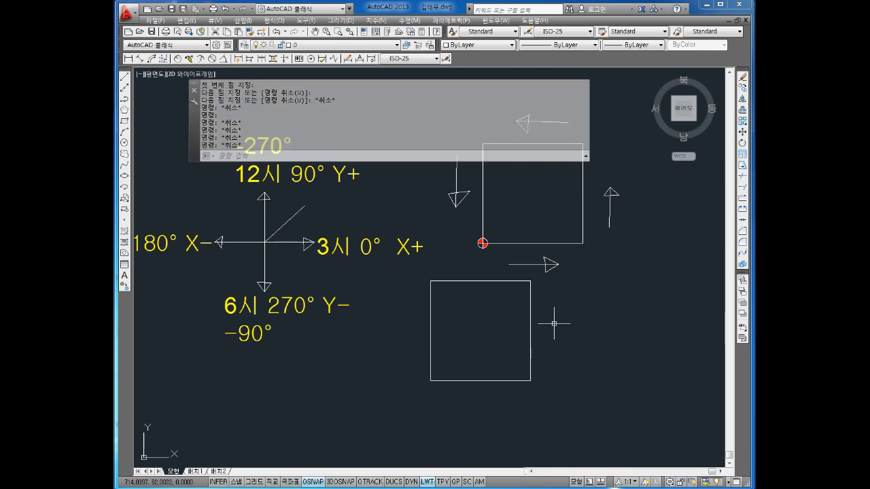
{"action": "key", "text": "Escape"}
{"action": "key", "text": "Escape"}
{"action": "type", "text": "l"}
{"action": "key", "text": "Return"}
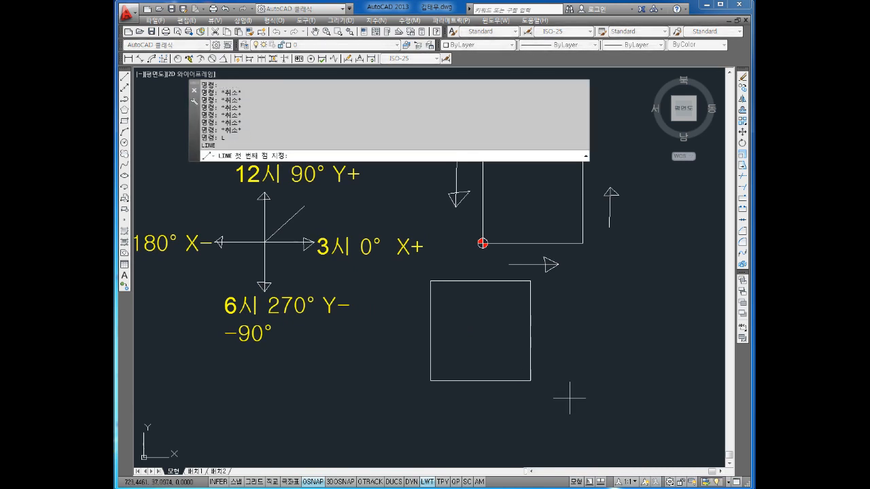
{"action": "middle_click_drag", "start_coordinate": [570, 398], "coordinate": [546, 391]}
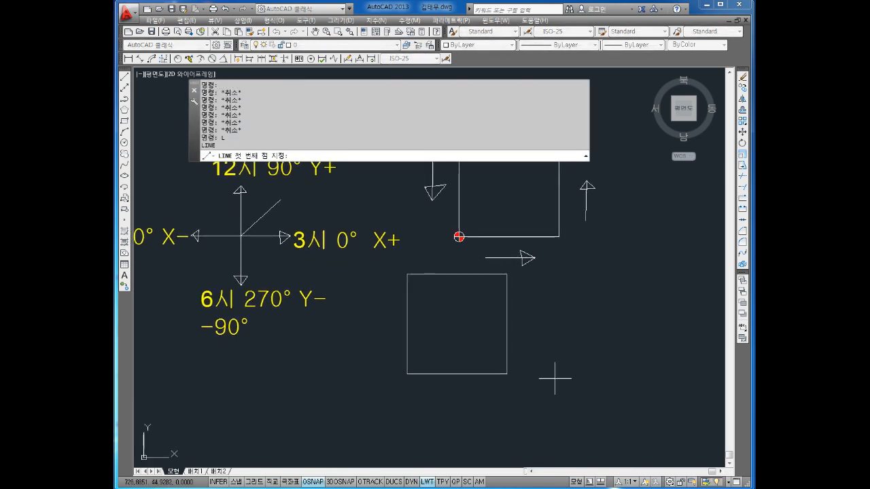
{"action": "left_click", "coordinate": [507, 373]}
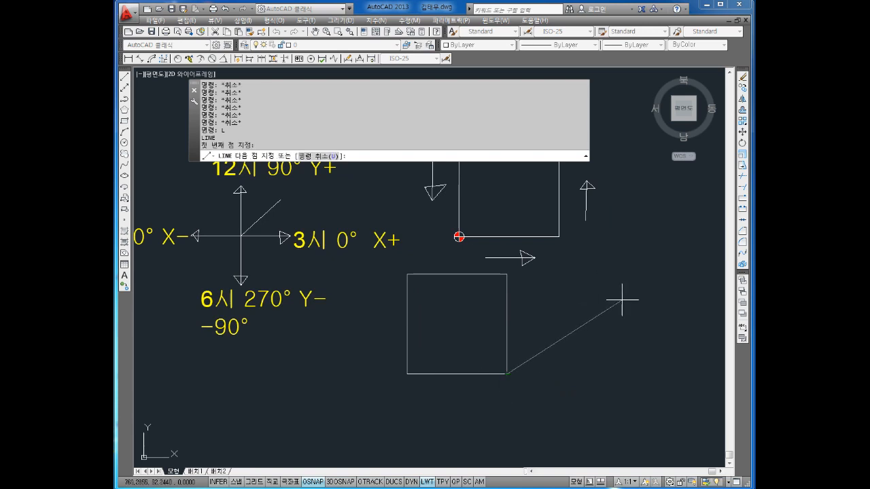
{"action": "type", "text": "@60<45"}
{"action": "key", "text": "Return"}
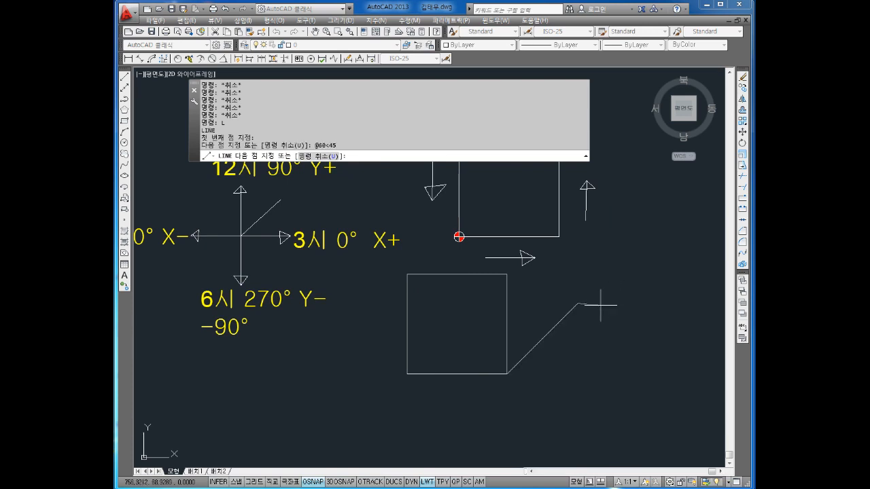
{"action": "key", "text": "Escape"}
- Draw a freehand diagonal line from the centre of the axis cross into the quadrant between 90° and 180°
{"action": "scroll", "coordinate": [579, 338], "scroll_direction": "up", "scroll_amount": 2}
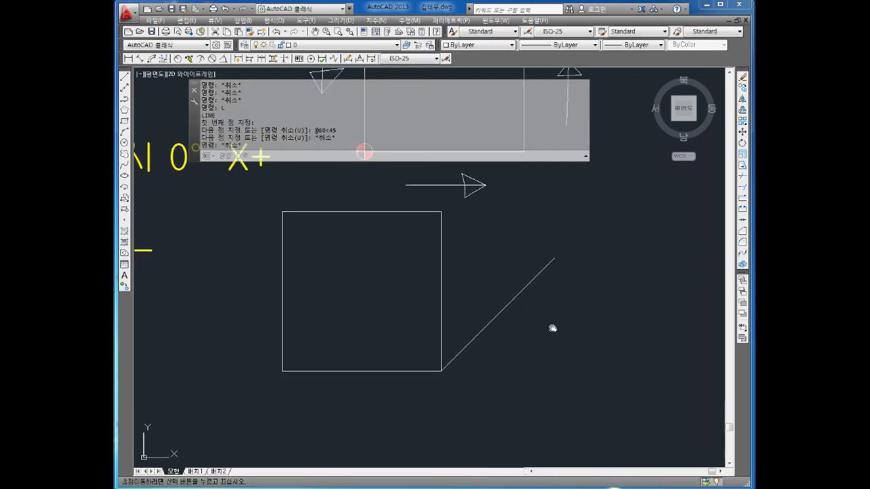
{"action": "scroll", "coordinate": [553, 326], "scroll_direction": "down", "scroll_amount": 2}
{"action": "middle_click_drag", "start_coordinate": [493, 314], "coordinate": [621, 355]}
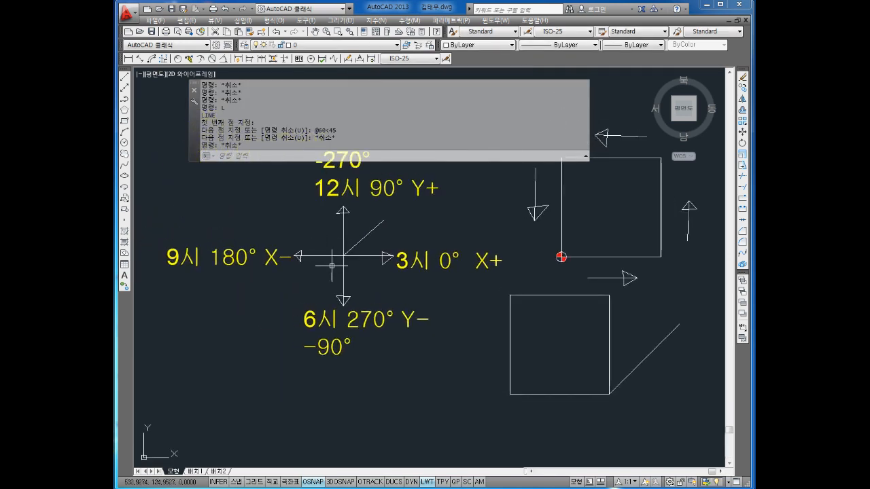
{"action": "key", "text": "Escape"}
{"action": "key", "text": "Escape"}
{"action": "type", "text": "L"}
{"action": "key", "text": "Return"}
{"action": "left_click", "coordinate": [344, 256]}
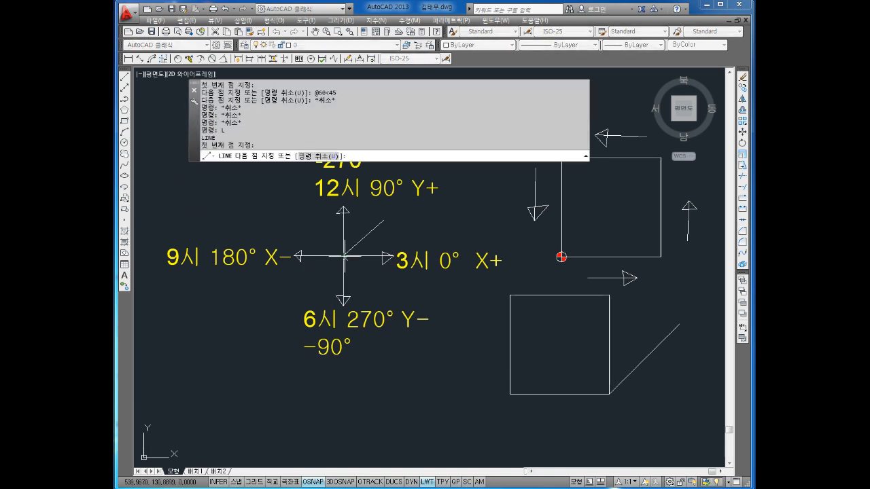
{"action": "left_click", "coordinate": [316, 235]}
{"action": "key", "text": "Escape"}
{"action": "key", "text": "Escape"}
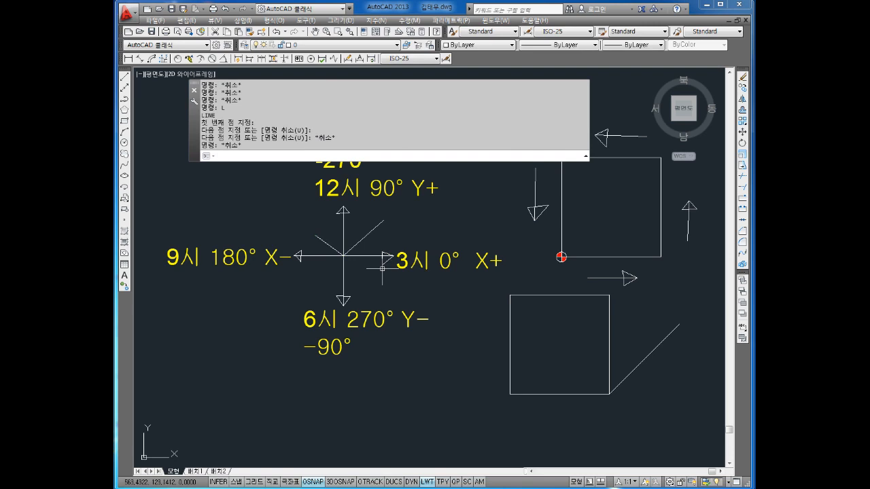
- Draw a freehand diagonal line from the centre of the axis cross into the quadrant between 180° and 270°
{"action": "scroll", "coordinate": [377, 265], "scroll_direction": "up", "scroll_amount": 3}
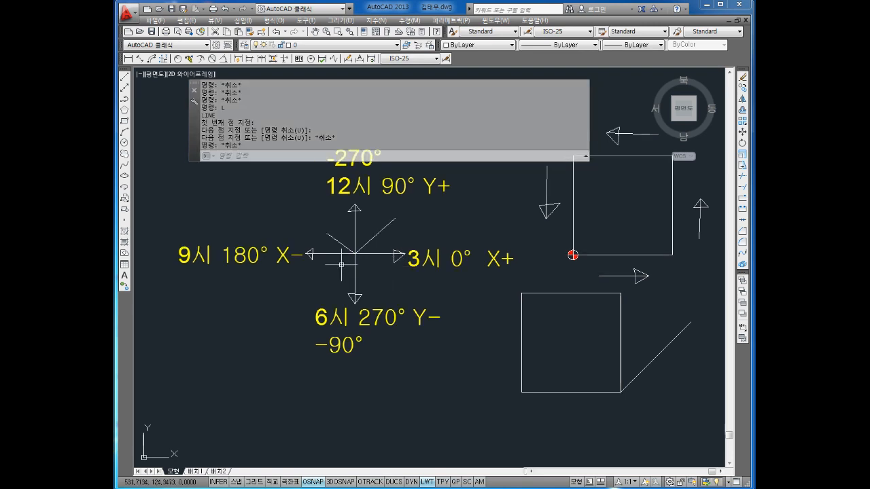
{"action": "key", "text": "Escape"}
{"action": "key", "text": "Escape"}
{"action": "key", "text": "Escape"}
{"action": "type", "text": "l"}
{"action": "key", "text": "Return"}
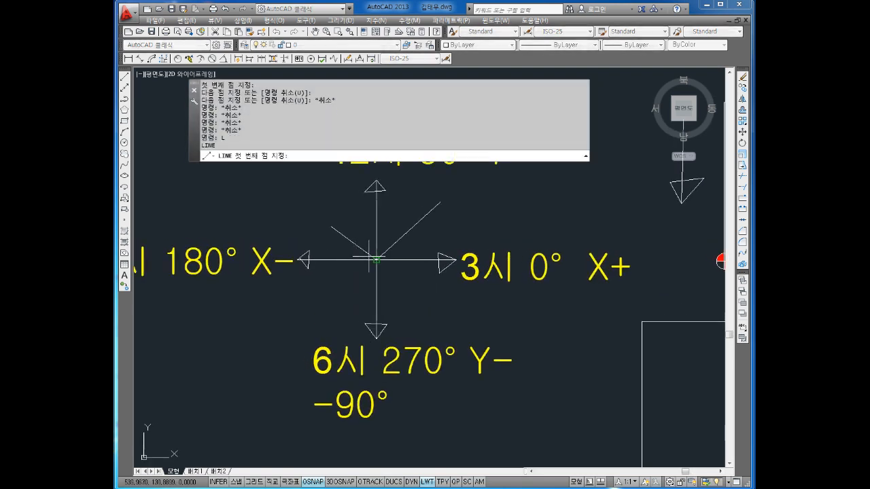
{"action": "left_click", "coordinate": [376, 259]}
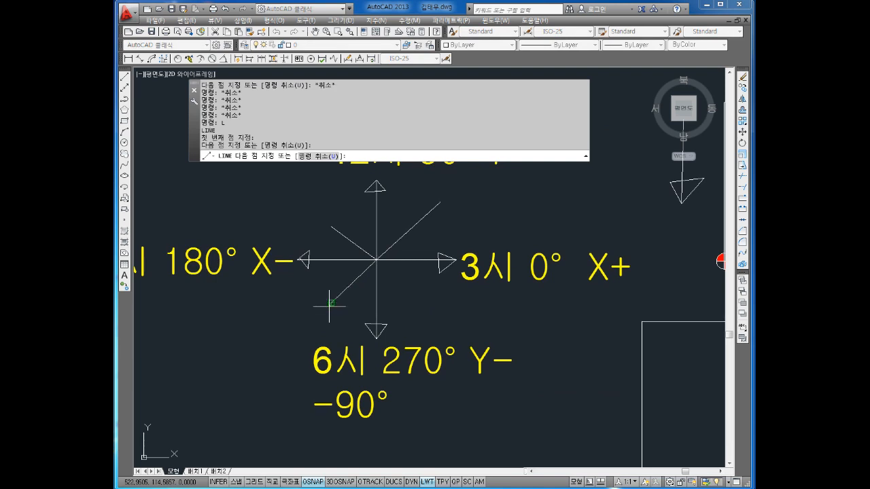
{"action": "key", "text": "Escape"}
{"action": "key", "text": "Escape"}
{"action": "key", "text": "Escape"}
{"action": "key", "text": "Escape"}
- Draw a freehand diagonal line from the centre of the axis cross into the quadrant between 270° and 0°
{"action": "type", "text": "L"}
{"action": "key", "text": "Return"}
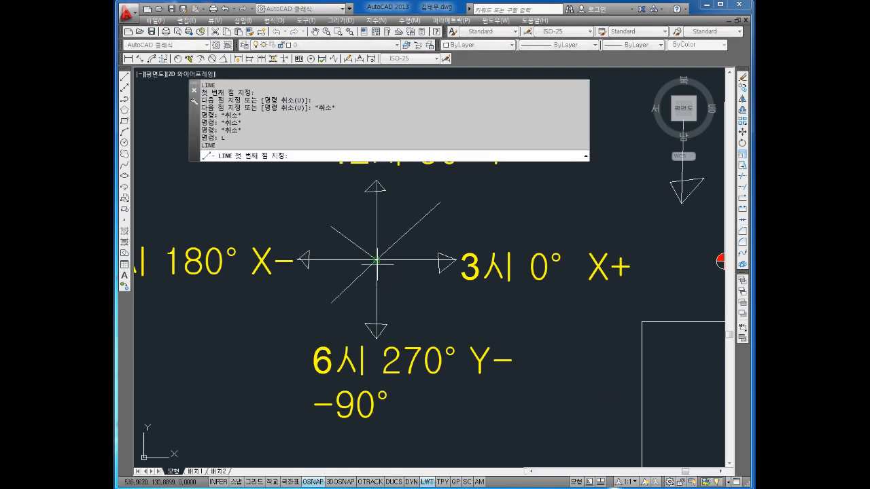
{"action": "left_click", "coordinate": [376, 259]}
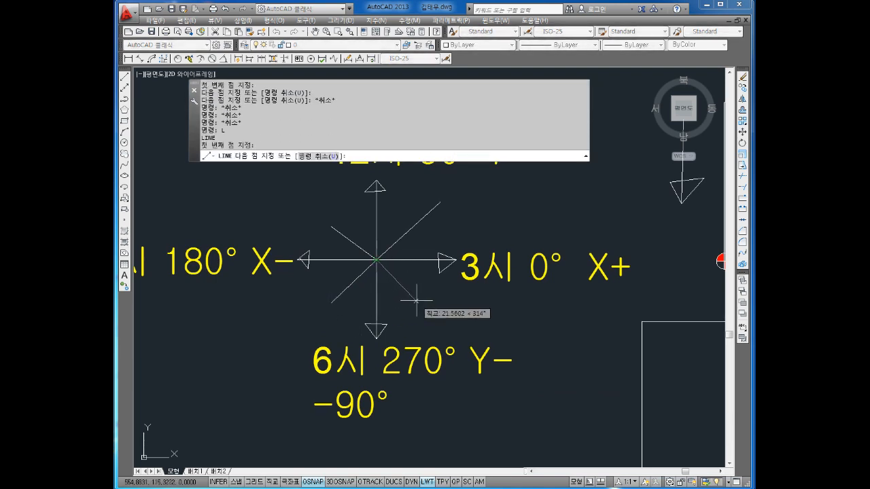
{"action": "left_click", "coordinate": [428, 301]}
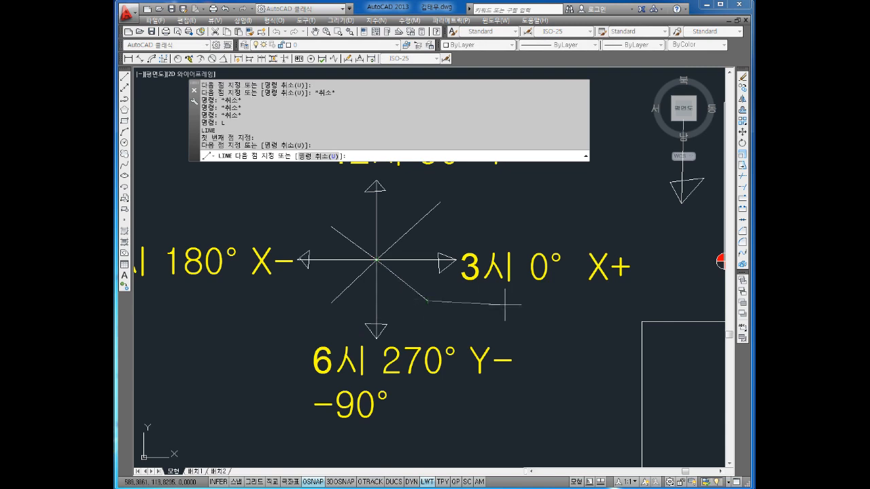
{"action": "key", "text": "Escape"}
{"action": "key", "text": "Escape"}
{"action": "scroll", "coordinate": [485, 306], "scroll_direction": "down", "scroll_amount": 3}
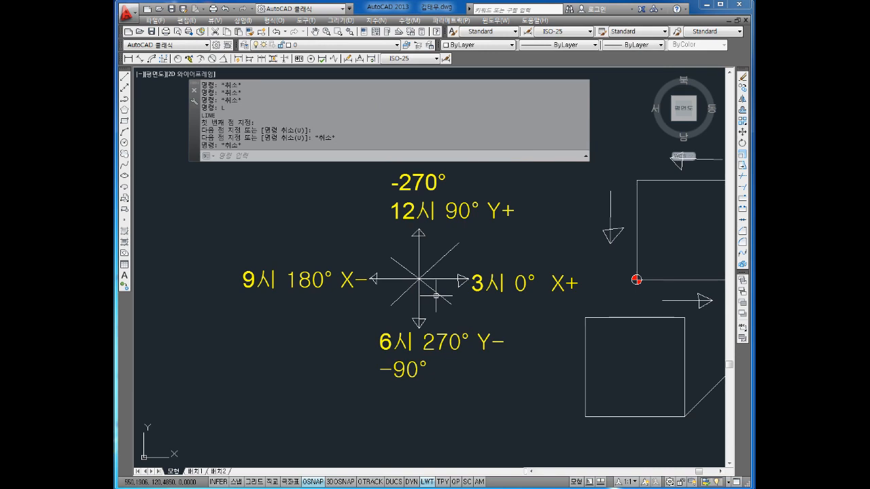
{"action": "mouse_move", "coordinate": [436, 296]}
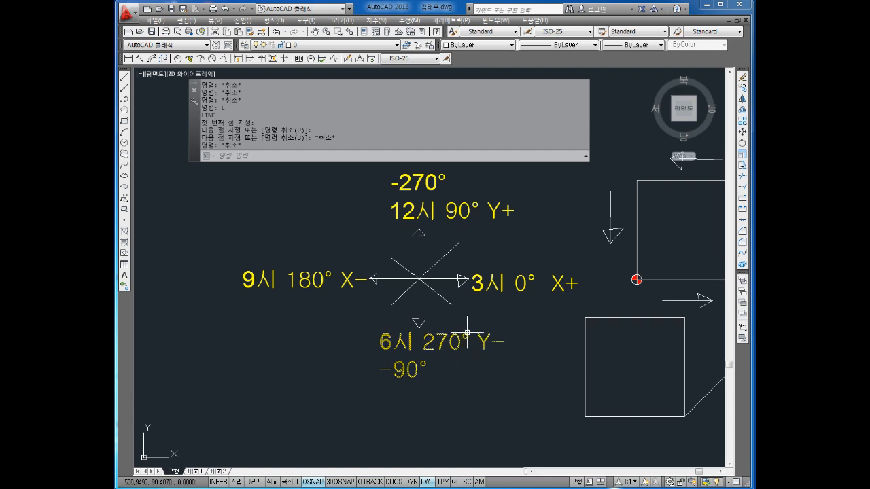
{"action": "mouse_move", "coordinate": [477, 333]}
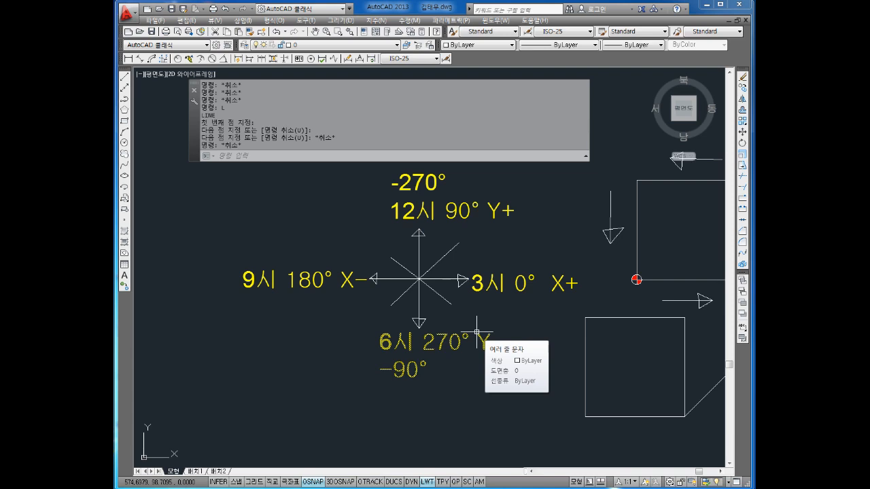
{"action": "key", "text": "Escape"}
{"action": "key", "text": "Escape"}
- Start a line chain in the empty area right of the squares with a freehand horizontal segment, using ortho mode
{"action": "scroll", "coordinate": [286, 311], "scroll_direction": "down", "scroll_amount": 2}
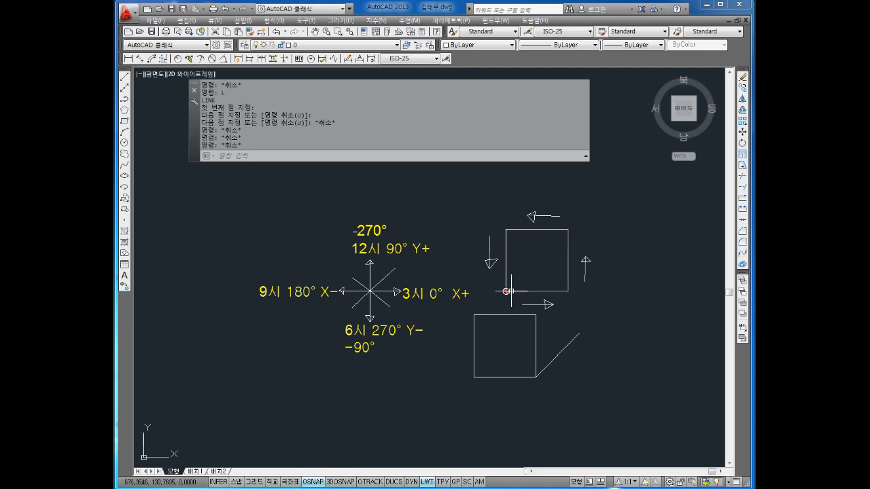
{"action": "key", "text": "Escape"}
{"action": "scroll", "coordinate": [639, 295], "scroll_direction": "up", "scroll_amount": 1}
{"action": "middle_click_drag", "start_coordinate": [639, 294], "coordinate": [444, 268]}
{"action": "scroll", "coordinate": [479, 269], "scroll_direction": "down", "scroll_amount": 1}
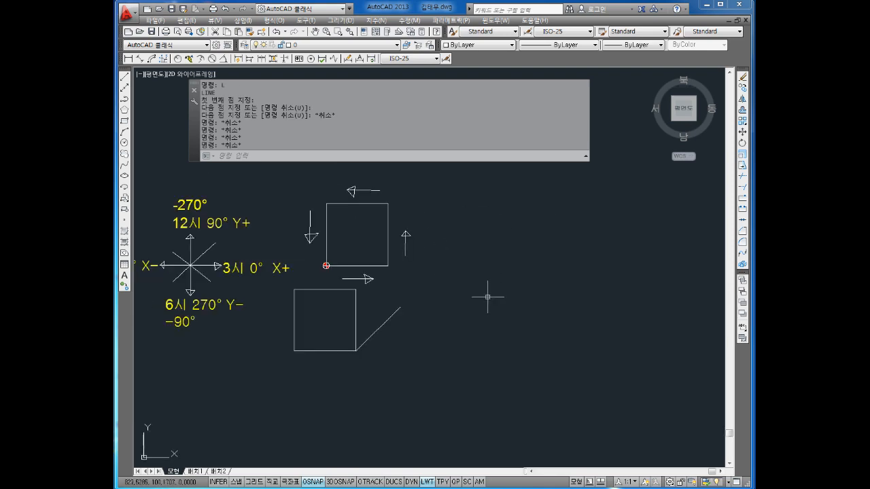
{"action": "middle_click_drag", "start_coordinate": [486, 297], "coordinate": [462, 301]}
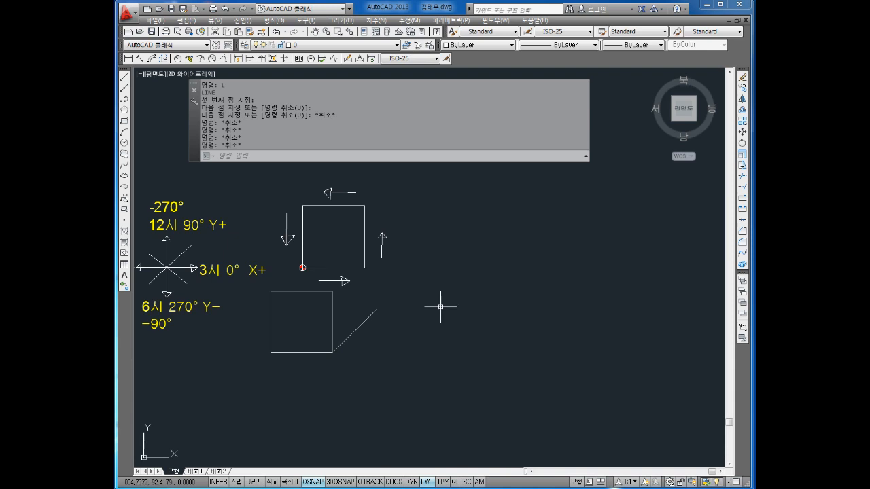
{"action": "key", "text": "Escape"}
{"action": "key", "text": "Escape"}
{"action": "key", "text": "Escape"}
{"action": "type", "text": "l"}
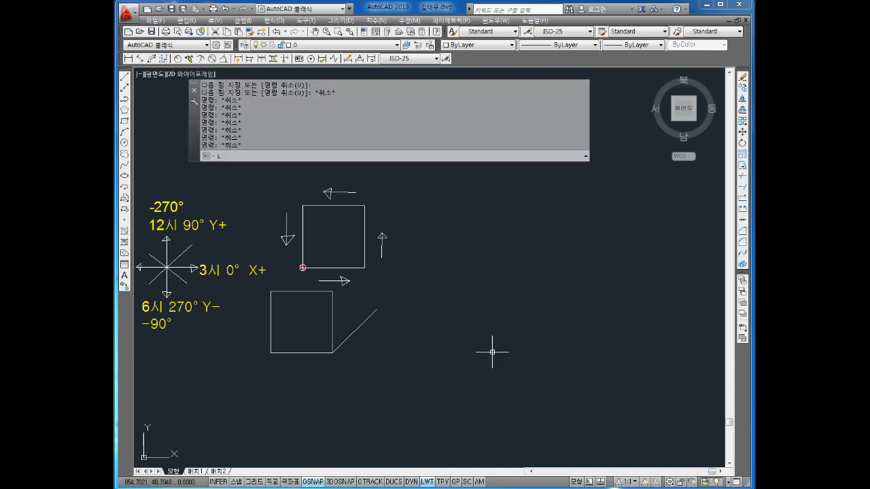
{"action": "key", "text": "Return"}
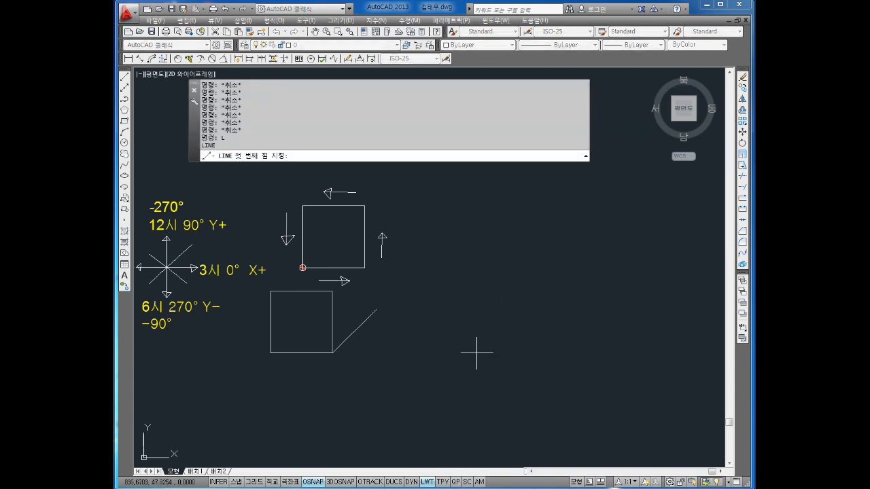
{"action": "left_click", "coordinate": [448, 352]}
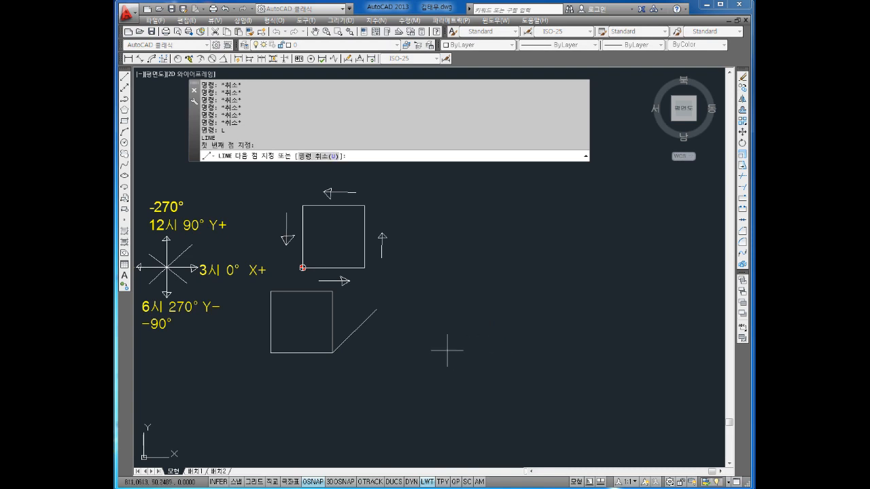
{"action": "key", "text": "F8"}
{"action": "left_click", "coordinate": [544, 351]}
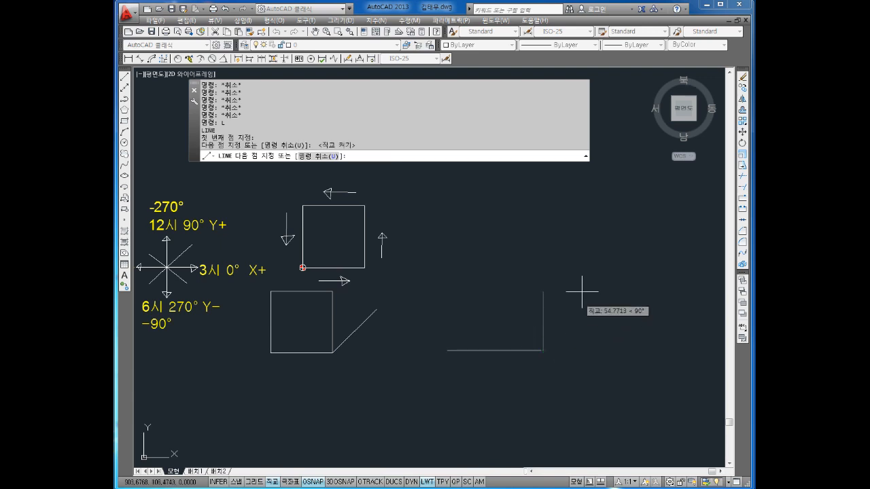
- Continue the chain with ortho mode off, adding a diagonal rising to the right and a diagonal falling back to about the baseline
{"action": "key", "text": "F8"}
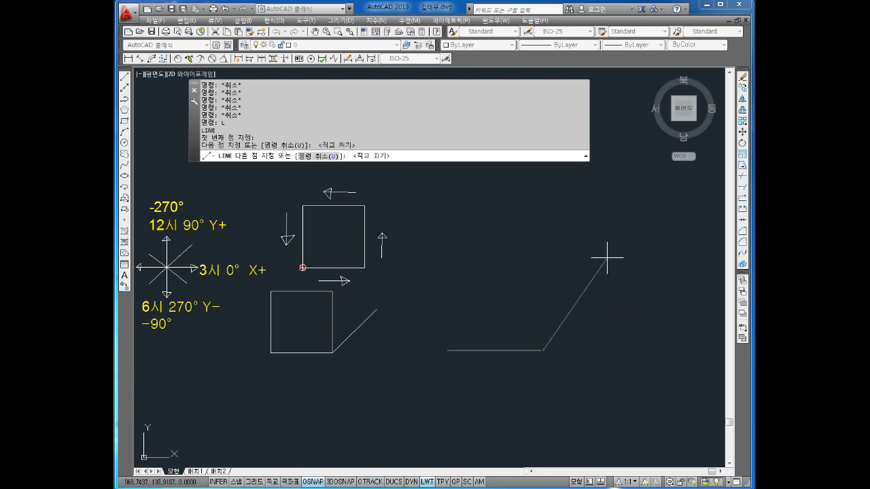
{"action": "left_click", "coordinate": [607, 258]}
{"action": "middle_click_drag", "start_coordinate": [633, 258], "coordinate": [550, 261]}
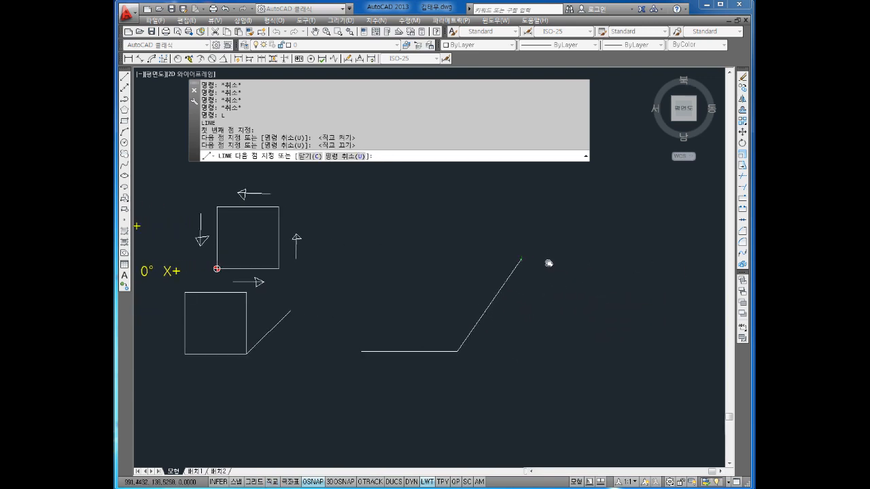
{"action": "left_click", "coordinate": [593, 348]}
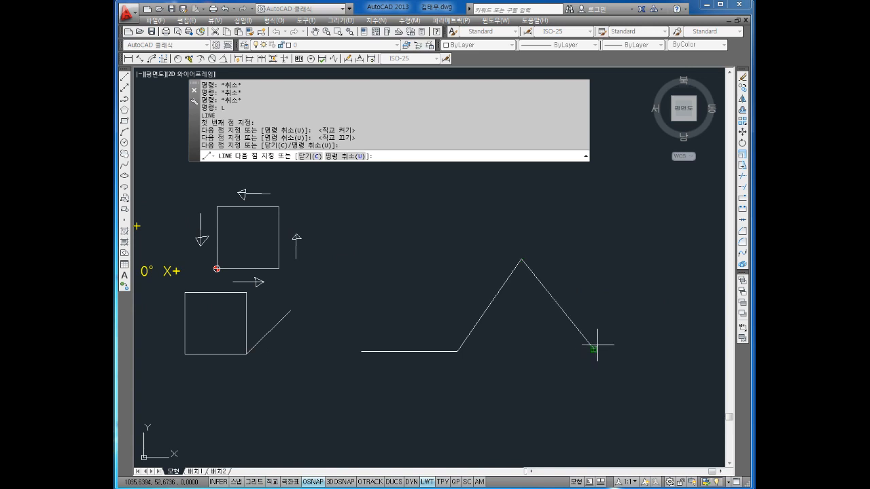
- Finish the chain with ortho mode on, adding a vertical segment upward and a horizontal segment to the right
{"action": "key", "text": "F8"}
{"action": "left_click", "coordinate": [595, 249]}
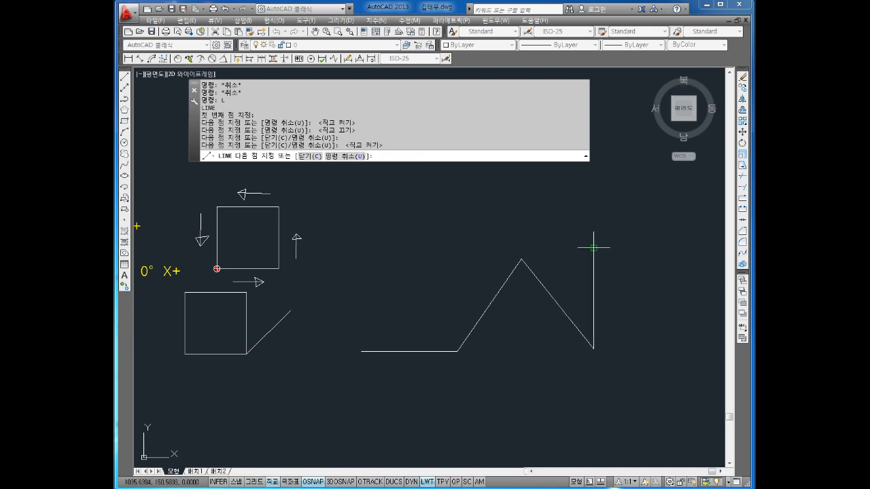
{"action": "left_click", "coordinate": [684, 248]}
{"action": "key", "text": "Escape"}
{"action": "key", "text": "Escape"}
{"action": "key", "text": "Escape"}
{"action": "key", "text": "Escape"}
{"action": "key", "text": "Escape"}
- Copy the "3시 0° X+" label from the axis cross to just below the zigzag's first horizontal segment, with ortho mode off
{"action": "scroll", "coordinate": [446, 317], "scroll_direction": "up", "scroll_amount": 2}
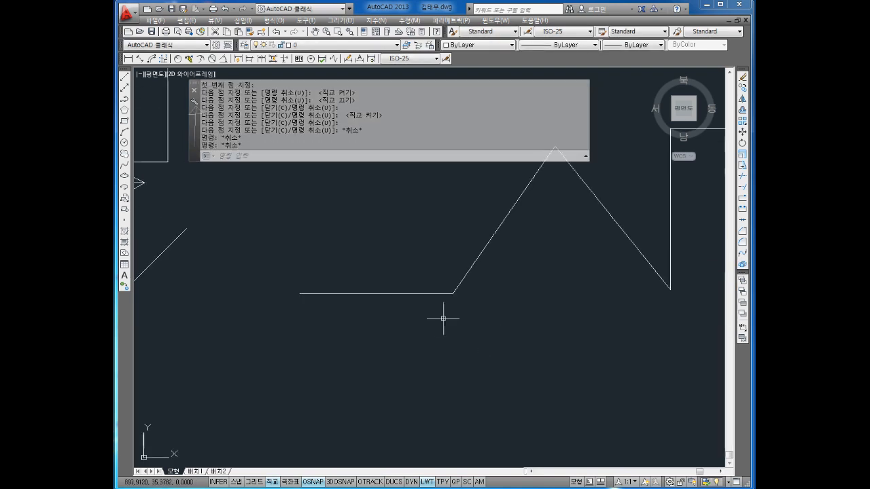
{"action": "scroll", "coordinate": [444, 319], "scroll_direction": "down", "scroll_amount": 4}
{"action": "key", "text": "Escape"}
{"action": "key", "text": "Escape"}
{"action": "key", "text": "Escape"}
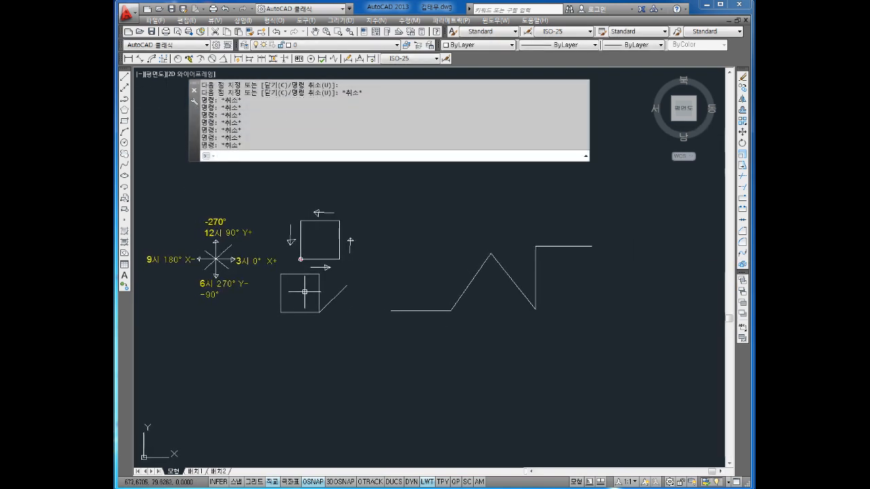
{"action": "type", "text": "co"}
{"action": "key", "text": "Return"}
{"action": "left_click", "coordinate": [244, 263]}
{"action": "key", "text": "Return"}
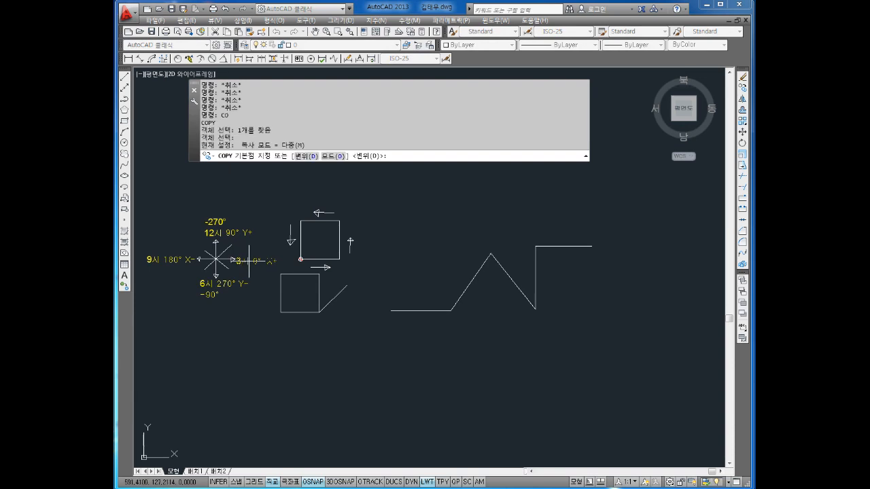
{"action": "left_click", "coordinate": [249, 260]}
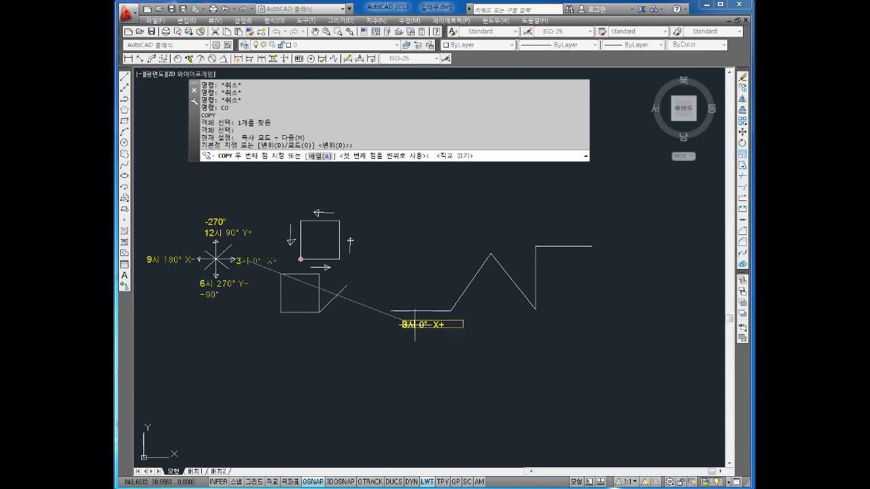
{"action": "left_click", "coordinate": [416, 325]}
{"action": "key", "text": "Escape"}
{"action": "key", "text": "Escape"}
- Change the copied label below the zigzag's first horizontal segment to 100
{"action": "scroll", "coordinate": [432, 325], "scroll_direction": "up", "scroll_amount": 4}
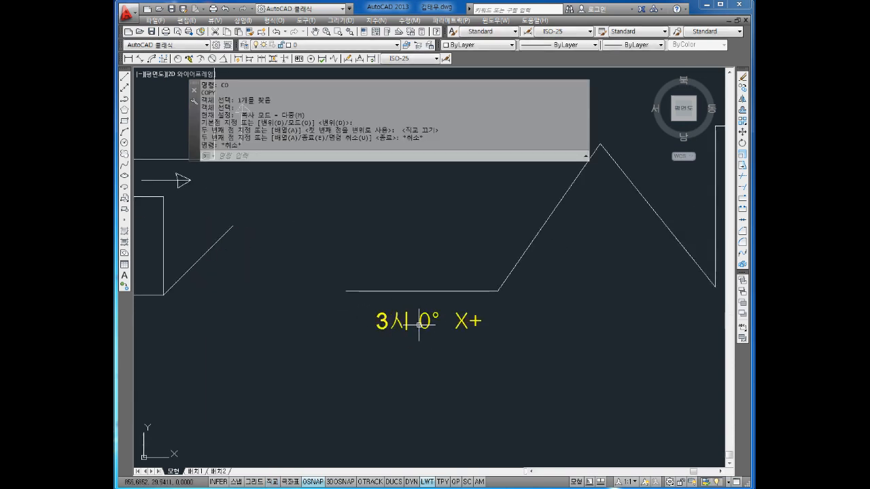
{"action": "double_click", "coordinate": [421, 317]}
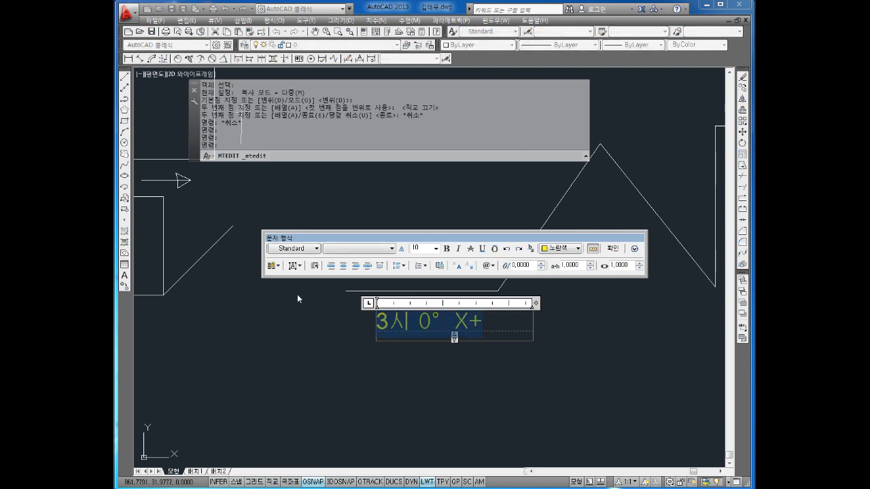
{"action": "type", "text": "100"}
{"action": "left_click", "coordinate": [438, 379]}
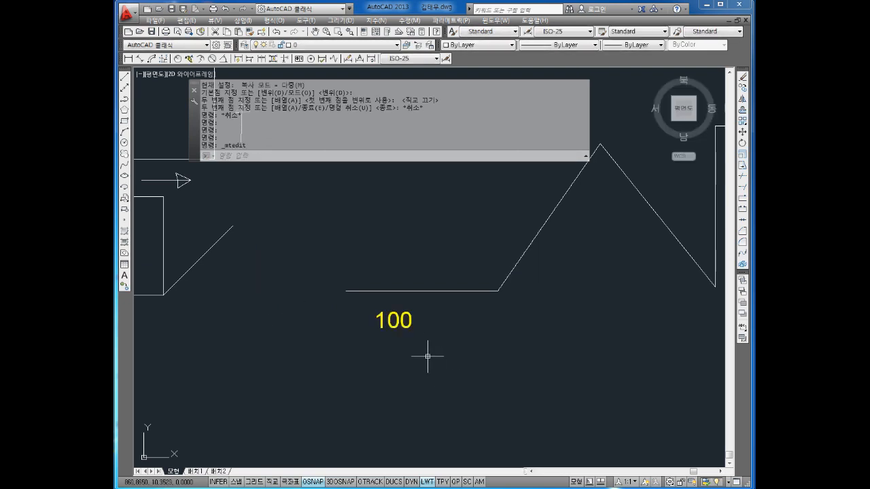
{"action": "key", "text": "Escape"}
{"action": "key", "text": "Escape"}
{"action": "key", "text": "Escape"}
{"action": "middle_click_drag", "start_coordinate": [424, 351], "coordinate": [381, 376]}
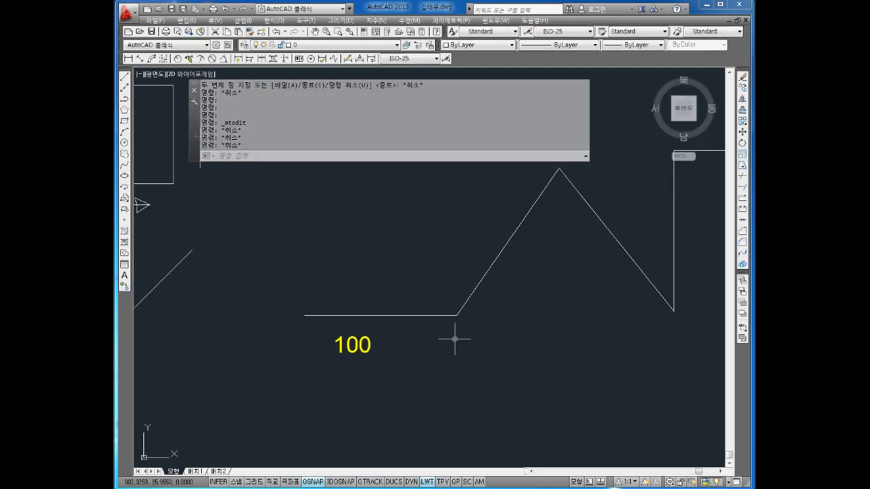
- Add an angular dimension between the zigzag's first horizontal segment and its rising diagonal, placing the arc above their shared vertex
{"action": "key", "text": "Escape"}
{"action": "key", "text": "Escape"}
{"action": "key", "text": "Escape"}
{"action": "key", "text": "Escape"}
{"action": "key", "text": "Escape"}
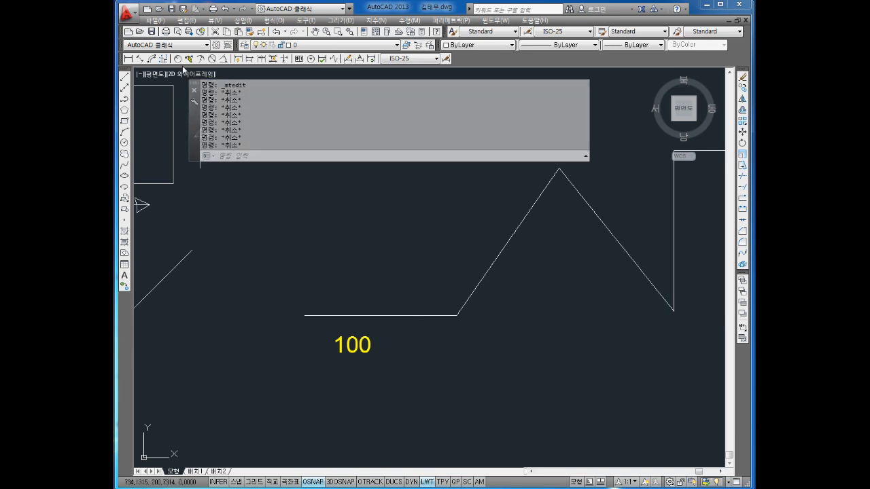
{"action": "left_click", "coordinate": [212, 58]}
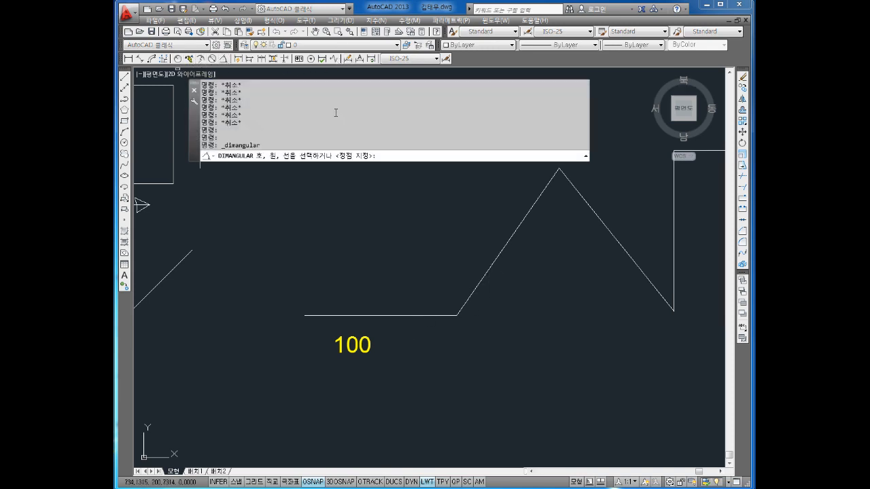
{"action": "left_click", "coordinate": [440, 314]}
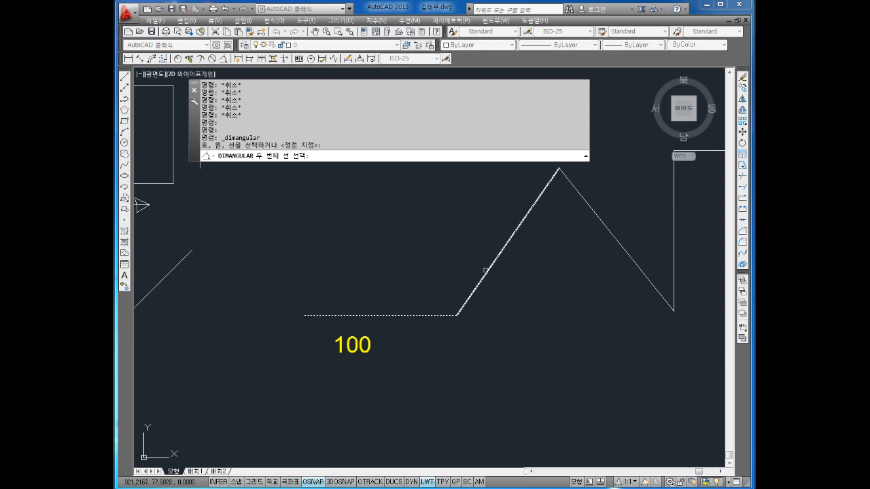
{"action": "left_click", "coordinate": [485, 273]}
{"action": "left_click", "coordinate": [455, 258]}
- Change the new angular dimension's text to 140°
{"action": "left_click", "coordinate": [429, 262]}
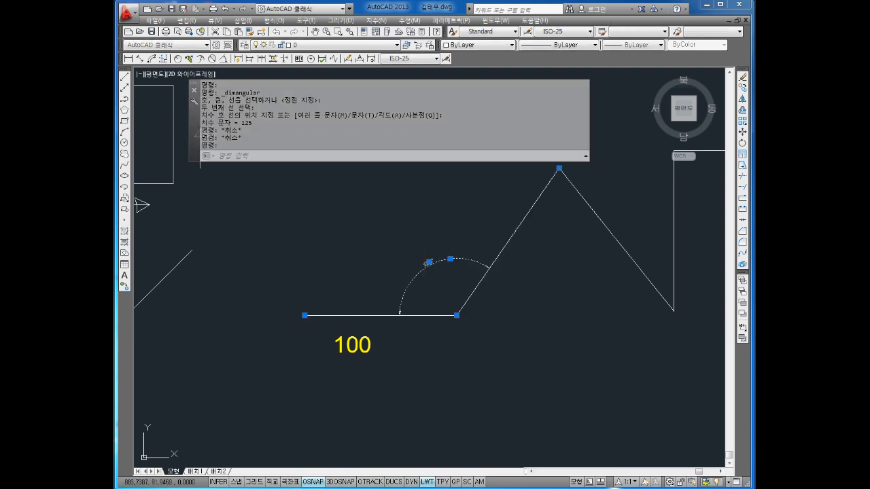
{"action": "double_click", "coordinate": [429, 262]}
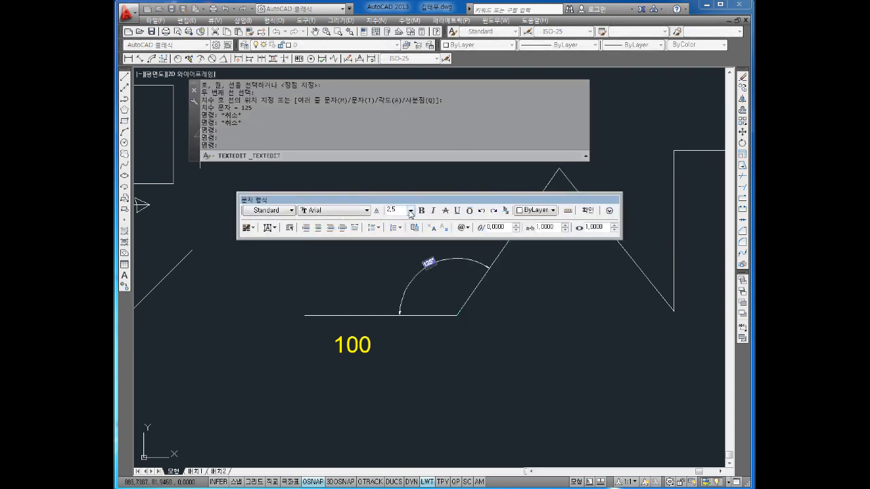
{"action": "type", "text": "140"}
{"action": "key", "text": "Delete"}
{"action": "left_click", "coordinate": [468, 229]}
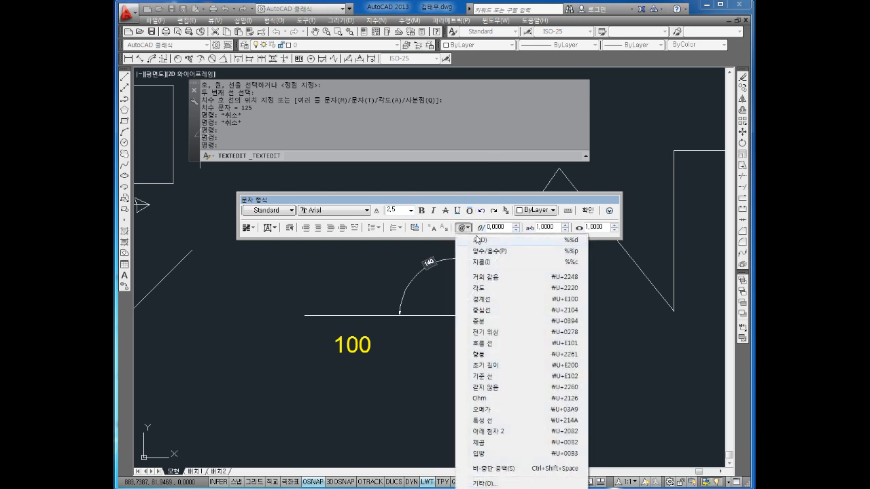
{"action": "key", "text": "Escape"}
{"action": "key", "text": "Escape"}
{"action": "key", "text": "Escape"}
{"action": "double_click", "coordinate": [440, 267]}
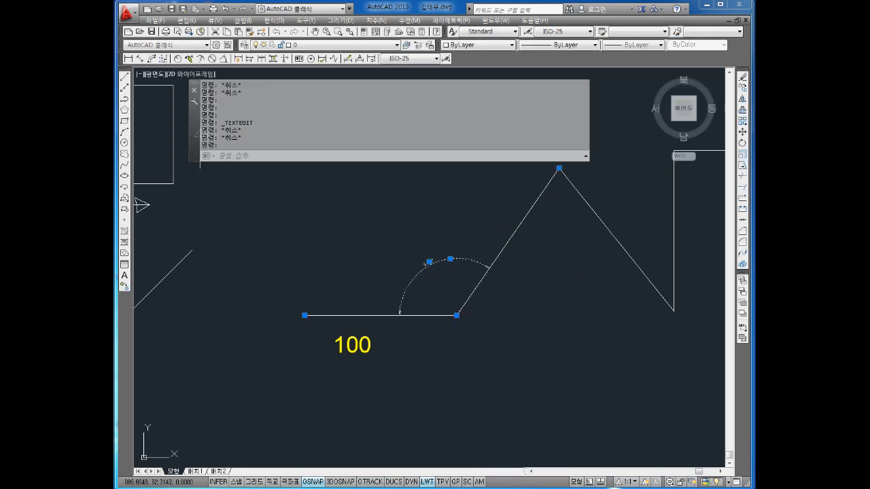
{"action": "key", "text": "Escape"}
- Scale the 140° angular dimension by a factor of 2 from a base point just above its text
{"action": "type", "text": "s"}
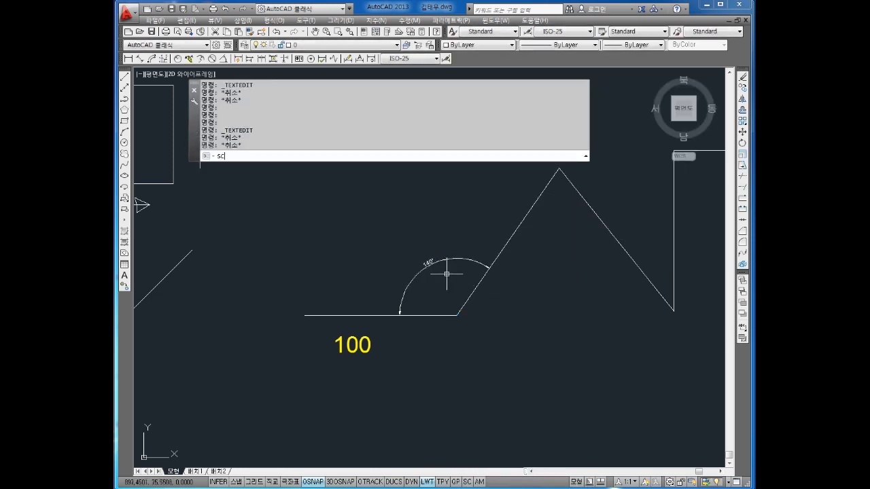
{"action": "type", "text": "c"}
{"action": "key", "text": "Return"}
{"action": "left_click", "coordinate": [428, 262]}
{"action": "left_click", "coordinate": [431, 262]}
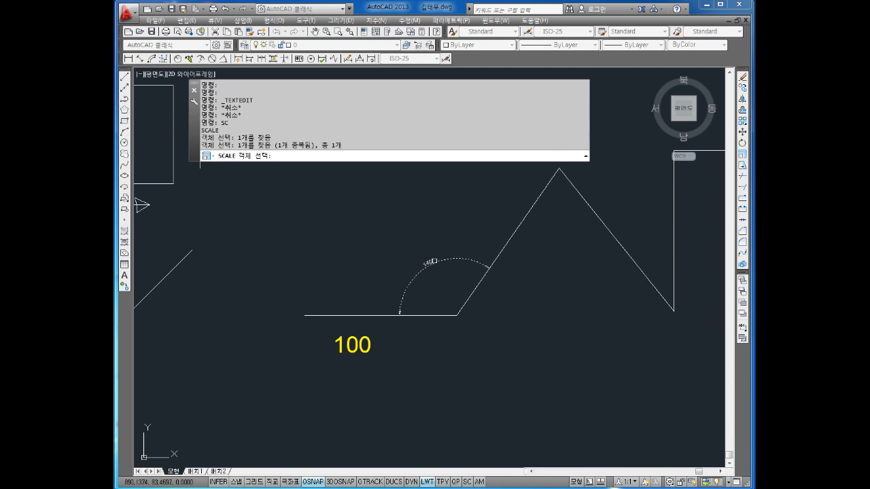
{"action": "key", "text": "Return"}
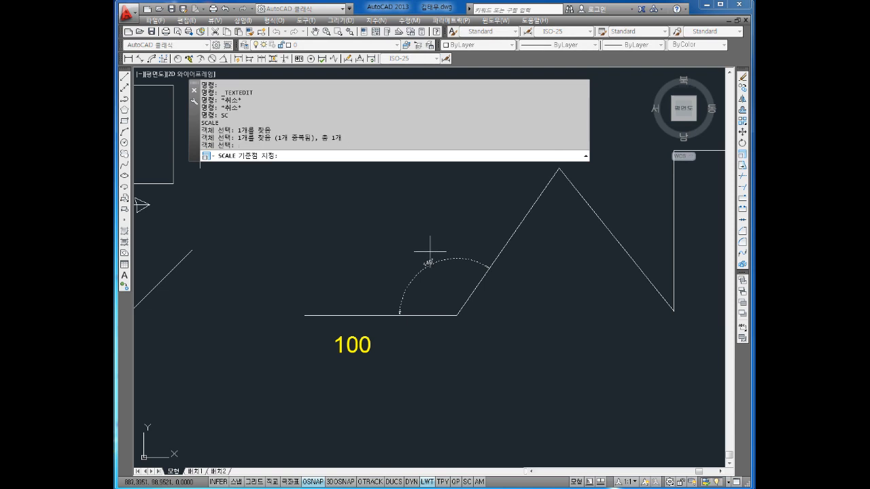
{"action": "left_click", "coordinate": [429, 252]}
{"action": "type", "text": "2"}
{"action": "key", "text": "Return"}
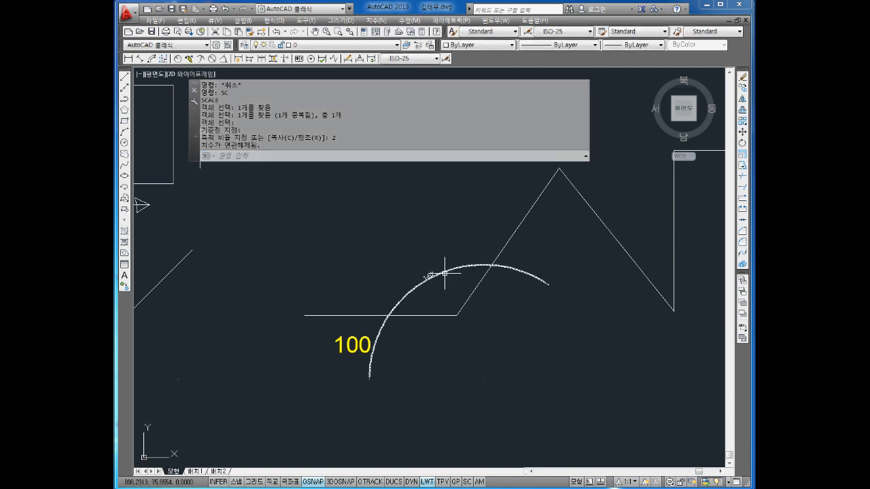
- Erase the scaled angular dimension at the zigzag's first vertex
{"action": "key", "text": "Escape"}
{"action": "key", "text": "Escape"}
{"action": "left_click", "coordinate": [427, 274]}
{"action": "left_click", "coordinate": [413, 272]}
{"action": "key", "text": "Delete"}
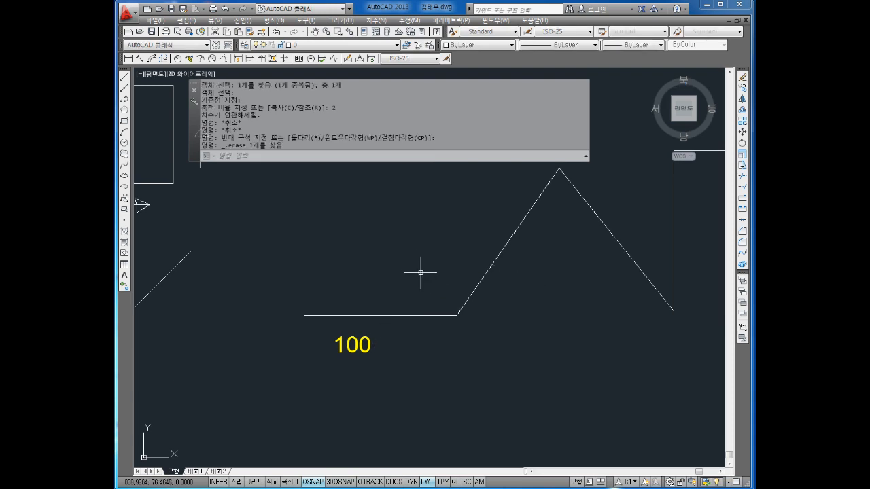
{"action": "key", "text": "Escape"}
{"action": "key", "text": "Escape"}
{"action": "key", "text": "Escape"}
{"action": "key", "text": "Escape"}
- Copy the 100 label from below the first horizontal segment to above the segment's end, beside the rising diagonal
{"action": "type", "text": "c"}
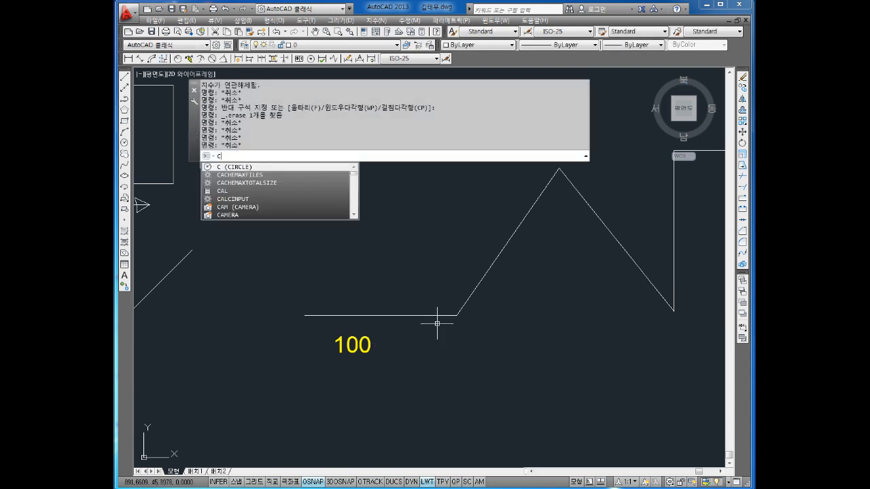
{"action": "type", "text": "o"}
{"action": "key", "text": "Return"}
{"action": "left_click", "coordinate": [394, 349]}
{"action": "left_click", "coordinate": [340, 356]}
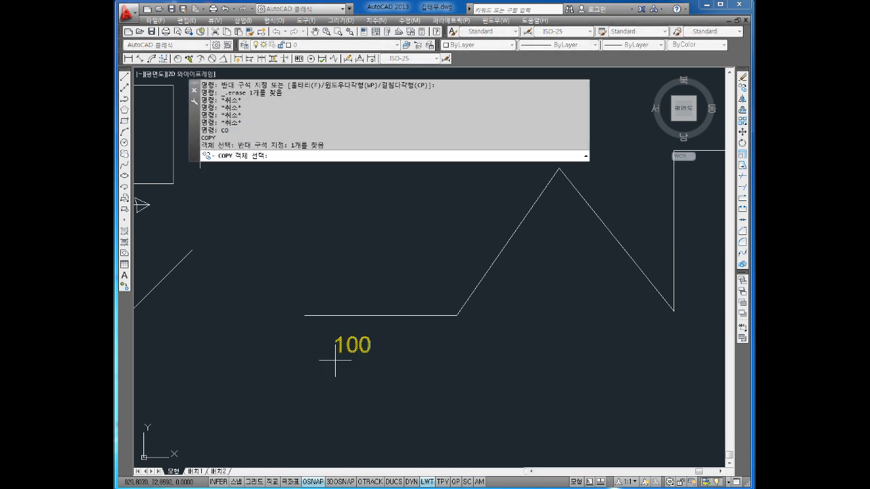
{"action": "key", "text": "Return"}
{"action": "left_click", "coordinate": [365, 345]}
{"action": "left_click", "coordinate": [450, 271]}
{"action": "key", "text": "Escape"}
{"action": "left_click", "coordinate": [448, 276]}
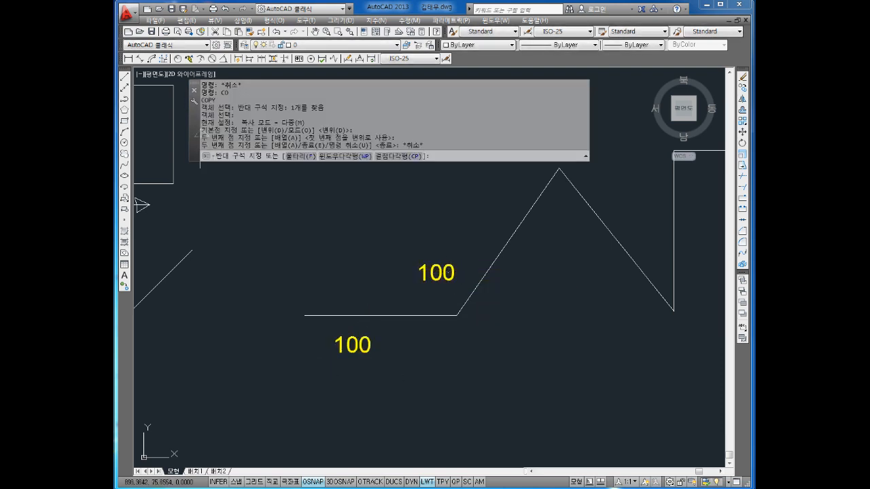
{"action": "key", "text": "Escape"}
{"action": "key", "text": "Escape"}
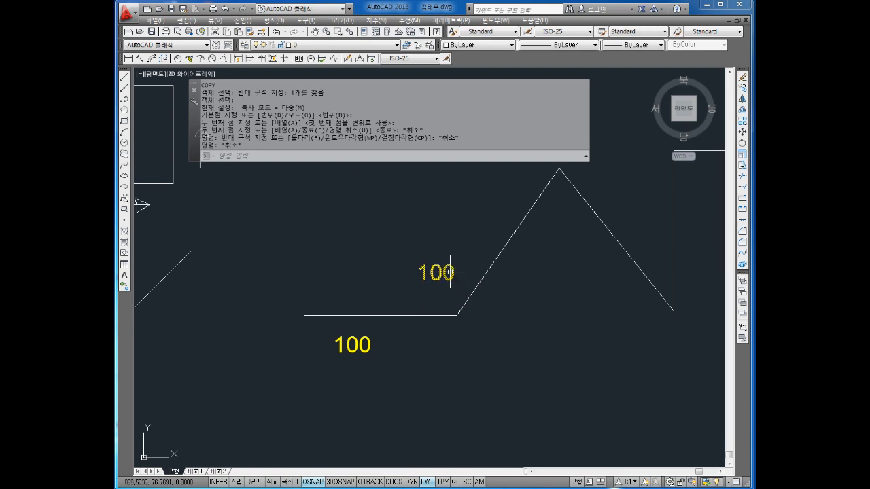
- Change the copied label beside the rising diagonal to 140°, inserting the degree symbol
{"action": "key", "text": "Escape"}
{"action": "key", "text": "Escape"}
{"action": "double_click", "coordinate": [449, 274]}
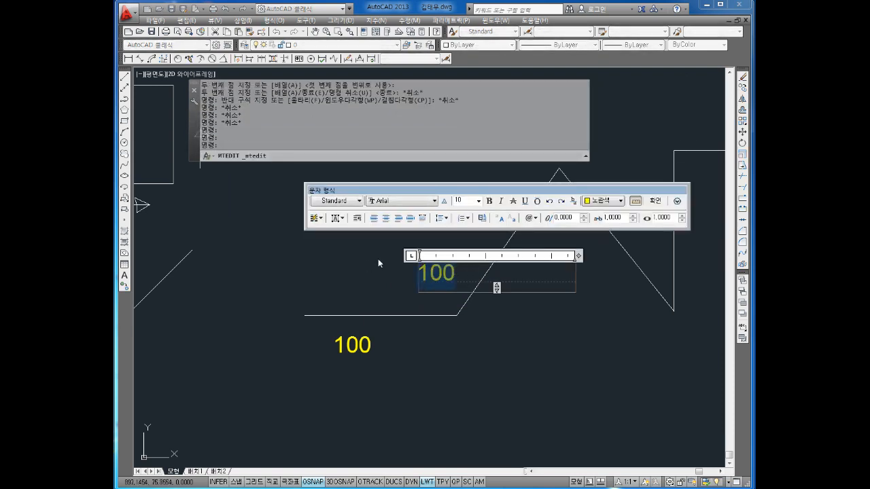
{"action": "type", "text": "140"}
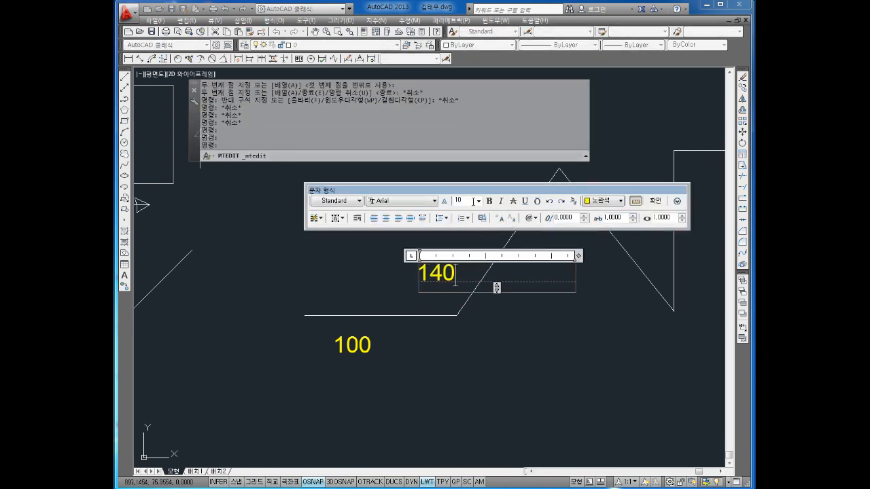
{"action": "left_click", "coordinate": [478, 200]}
{"action": "left_click", "coordinate": [479, 202]}
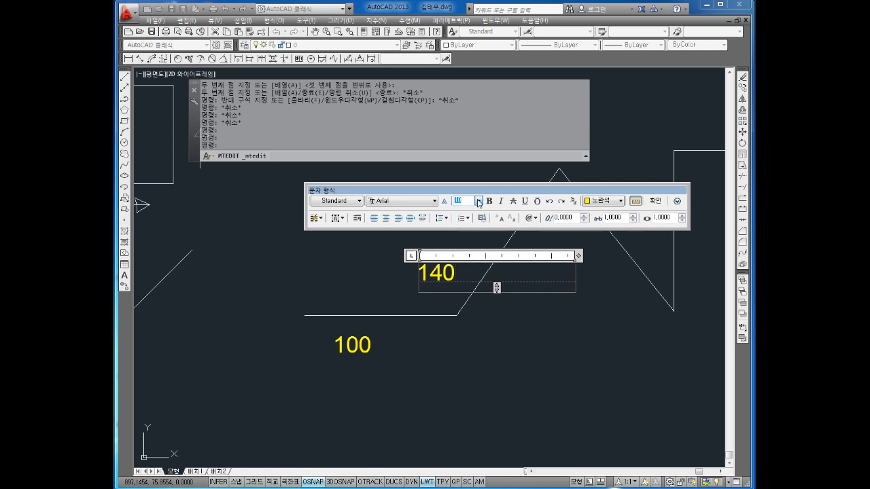
{"action": "left_click", "coordinate": [536, 217]}
{"action": "left_click", "coordinate": [544, 230]}
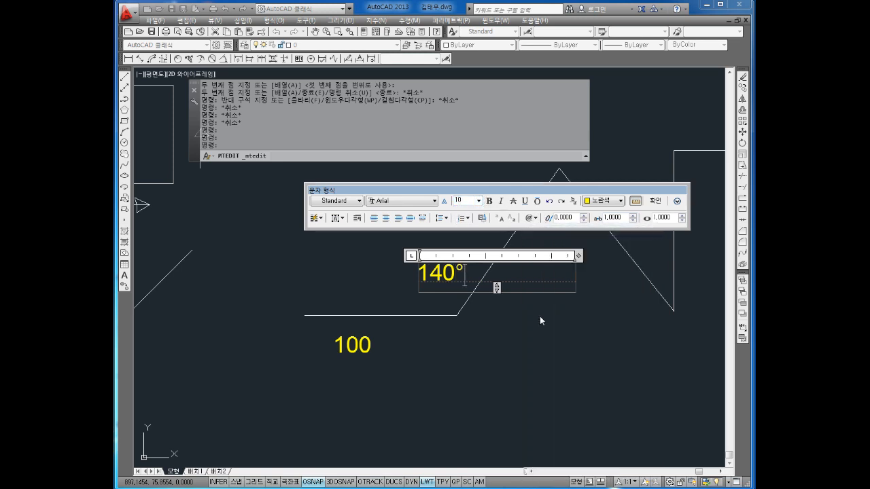
{"action": "left_click", "coordinate": [653, 205]}
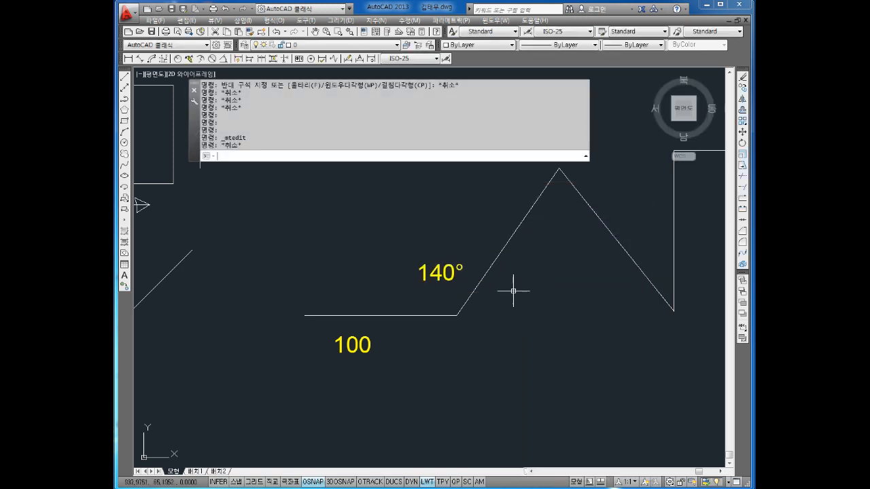
- Draw a small circle centred on the vertex where the first horizontal segment meets the rising diagonal
{"action": "key", "text": "Escape"}
{"action": "type", "text": "c"}
{"action": "key", "text": "Return"}
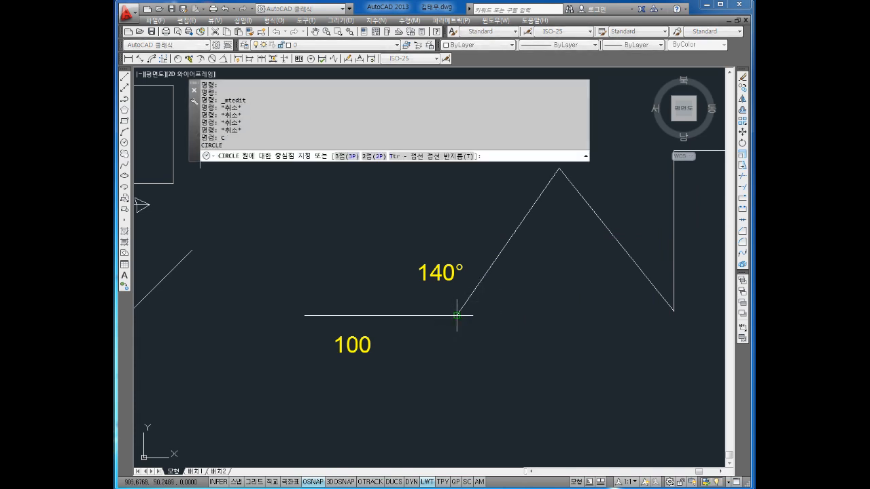
{"action": "left_click", "coordinate": [461, 314]}
{"action": "left_click", "coordinate": [464, 313]}
{"action": "key", "text": "Return"}
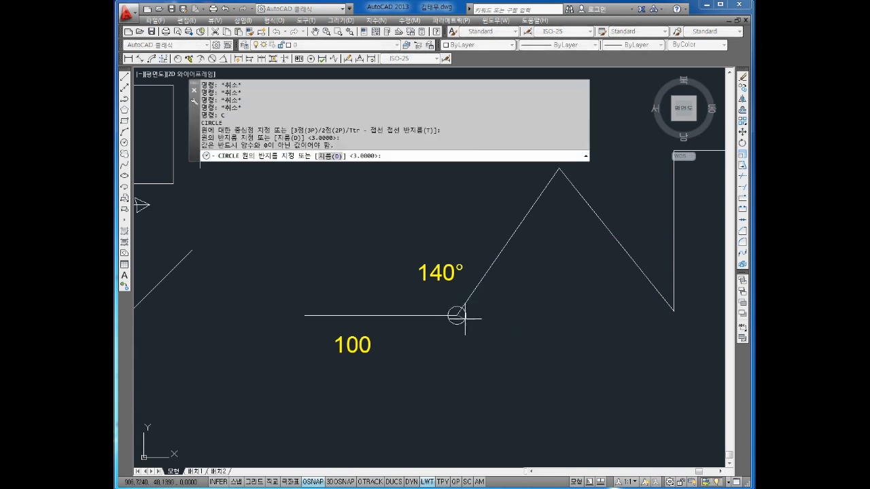
{"action": "key", "text": "Escape"}
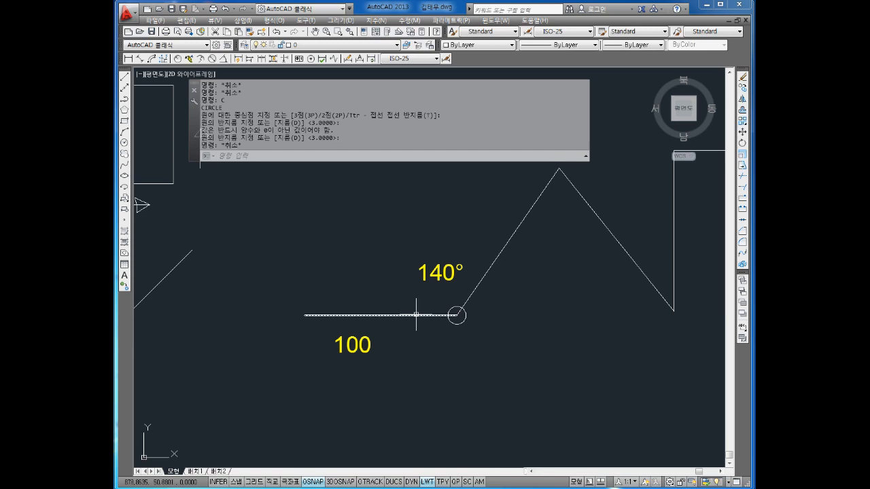
{"action": "key", "text": "Escape"}
{"action": "key", "text": "Escape"}
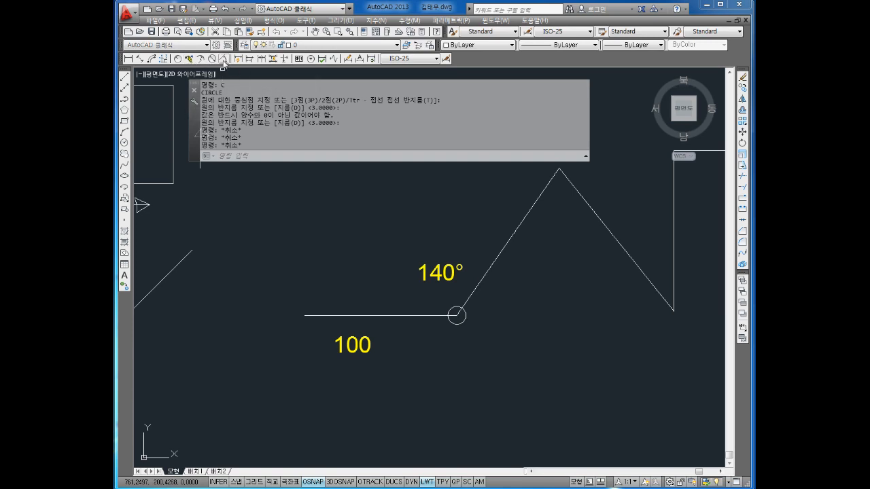
- Add an angular dimension between the first horizontal segment and the rising diagonal, with its arc just below the 140° label
{"action": "left_click", "coordinate": [221, 59]}
{"action": "left_click", "coordinate": [434, 315]}
{"action": "left_click", "coordinate": [473, 286]}
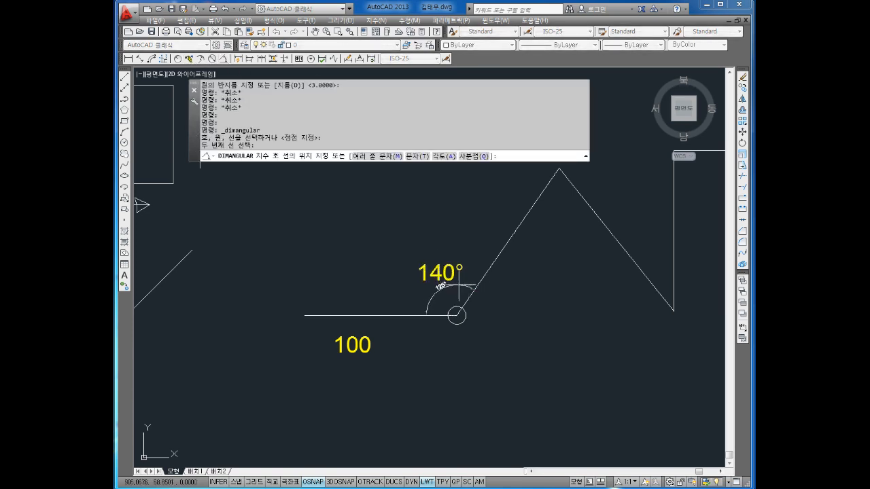
{"action": "left_click", "coordinate": [451, 290]}
{"action": "key", "text": "Escape"}
{"action": "key", "text": "Escape"}
- Draw a horizontal line to the right from the circled vertex with ortho mode on, extending the zigzag's baseline beneath the diagonal
{"action": "scroll", "coordinate": [449, 287], "scroll_direction": "up", "scroll_amount": 2}
{"action": "middle_click_drag", "start_coordinate": [523, 313], "coordinate": [502, 309]}
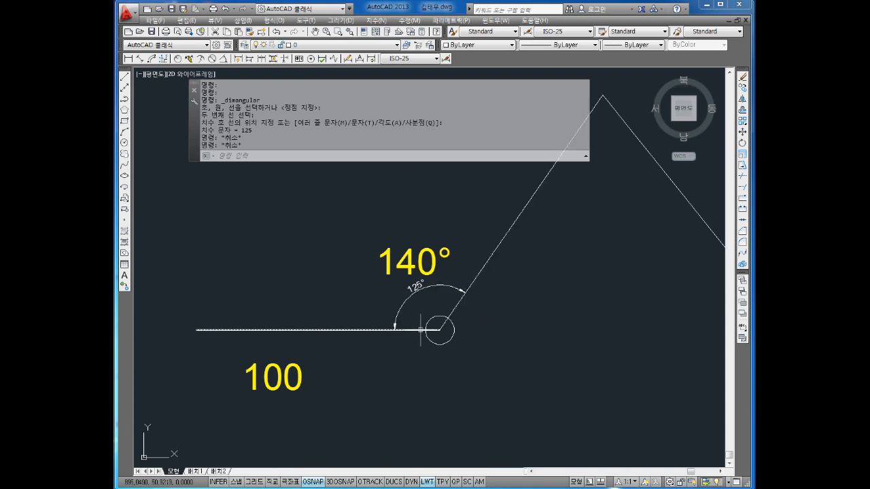
{"action": "key", "text": "Escape"}
{"action": "key", "text": "Escape"}
{"action": "type", "text": "ㄴ"}
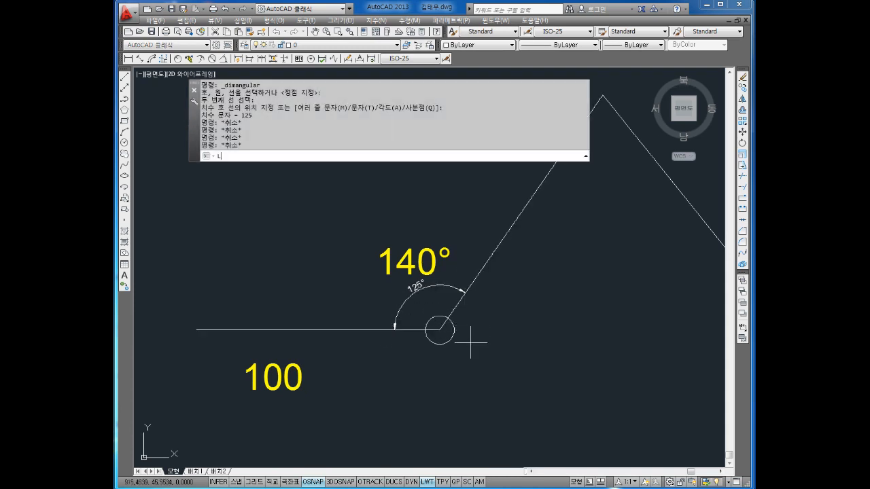
{"action": "key", "text": "Return"}
{"action": "left_click", "coordinate": [441, 329]}
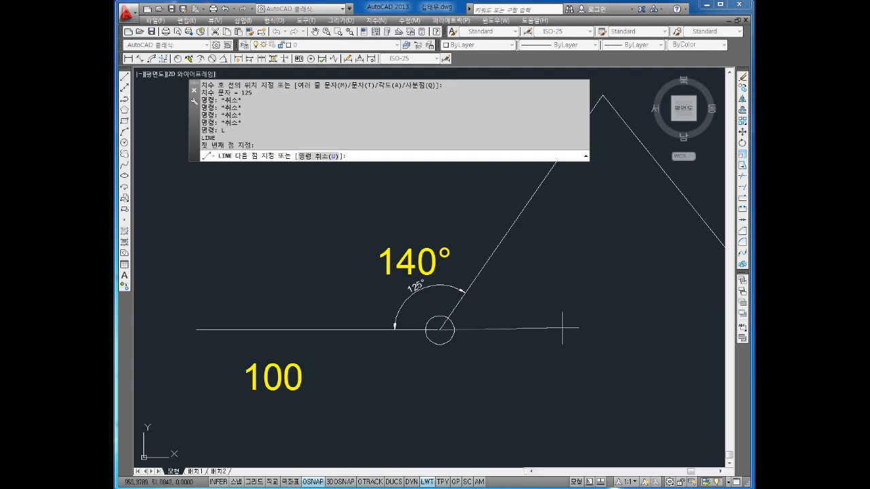
{"action": "key", "text": "F8"}
{"action": "key", "text": "Escape"}
{"action": "key", "text": "Escape"}
{"action": "key", "text": "Escape"}
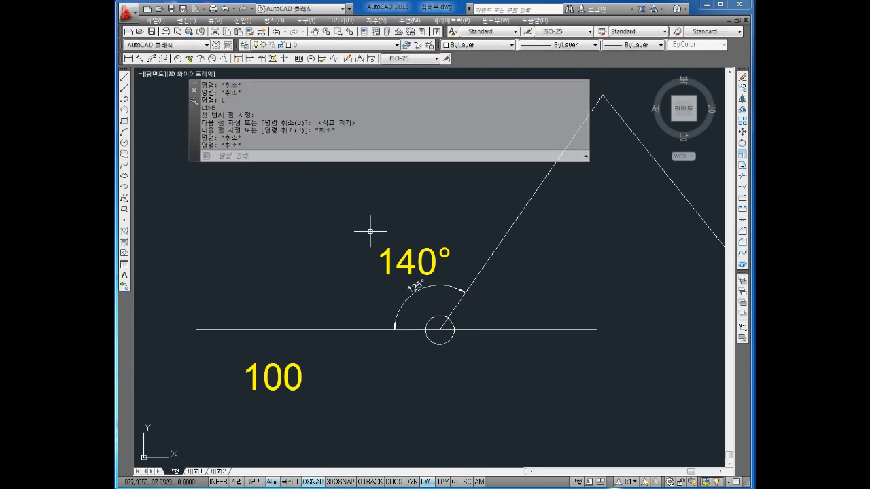
- Add an angular dimension between the rising diagonal and the baseline extension to the right of the vertex
{"action": "left_click", "coordinate": [223, 59]}
{"action": "left_click", "coordinate": [487, 258]}
{"action": "left_click", "coordinate": [522, 330]}
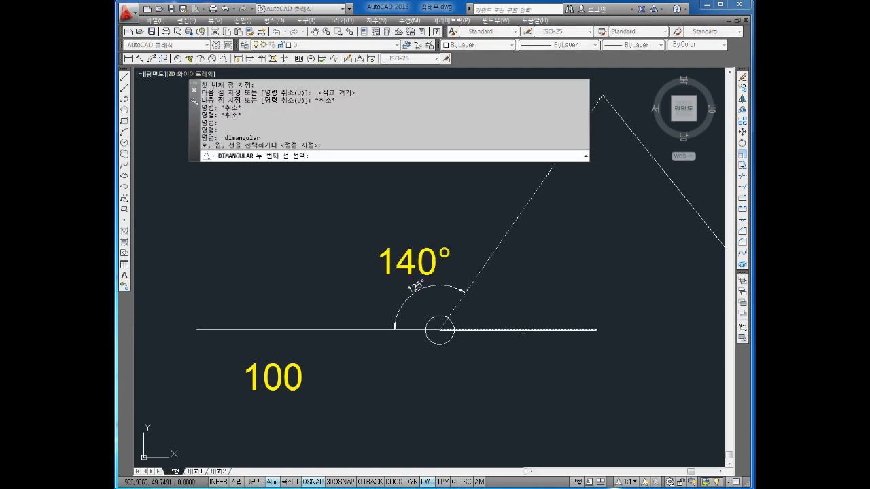
{"action": "left_click", "coordinate": [544, 303]}
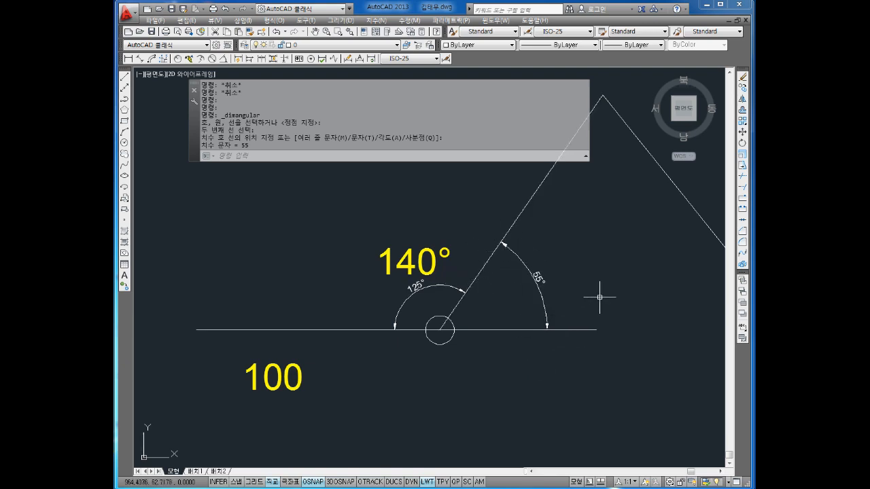
- Override the text of the angular dimension between the rising diagonal and the baseline extension with 40°
{"action": "middle_click_drag", "start_coordinate": [598, 295], "coordinate": [563, 325]}
{"action": "left_click", "coordinate": [504, 308]}
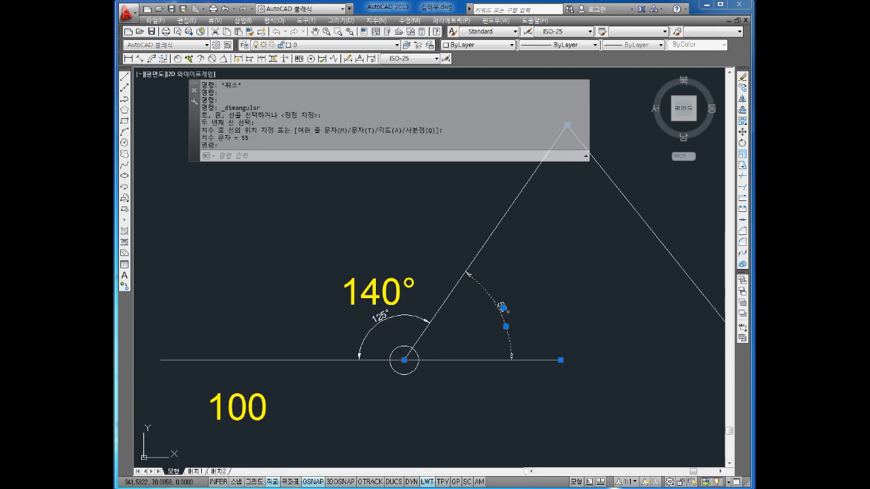
{"action": "double_click", "coordinate": [504, 308]}
{"action": "type", "text": "40"}
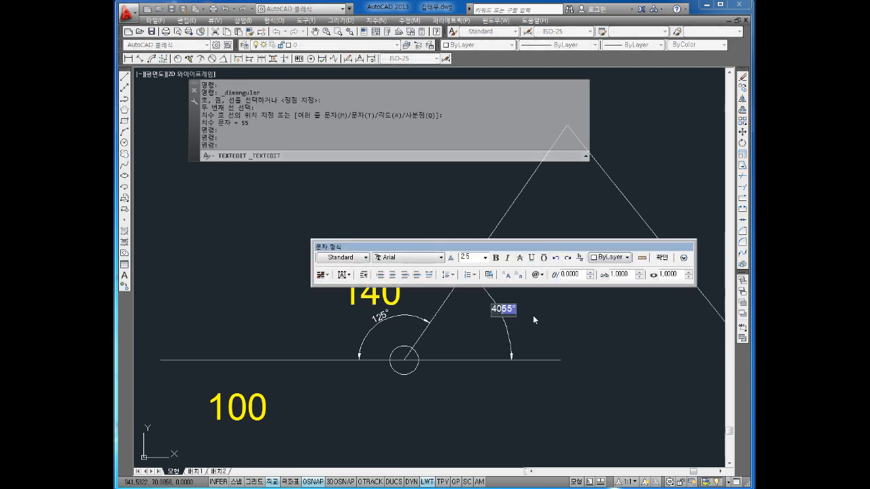
{"action": "key", "text": "Delete"}
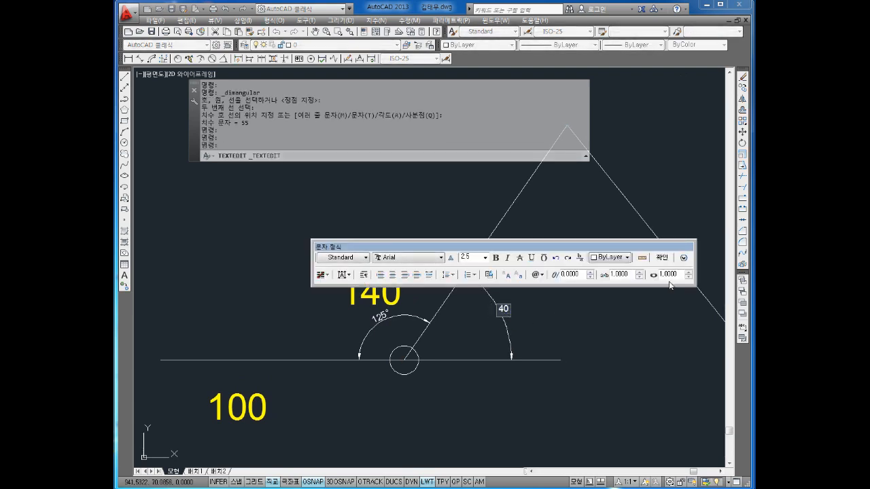
{"action": "left_click", "coordinate": [537, 275]}
{"action": "left_click", "coordinate": [554, 30]}
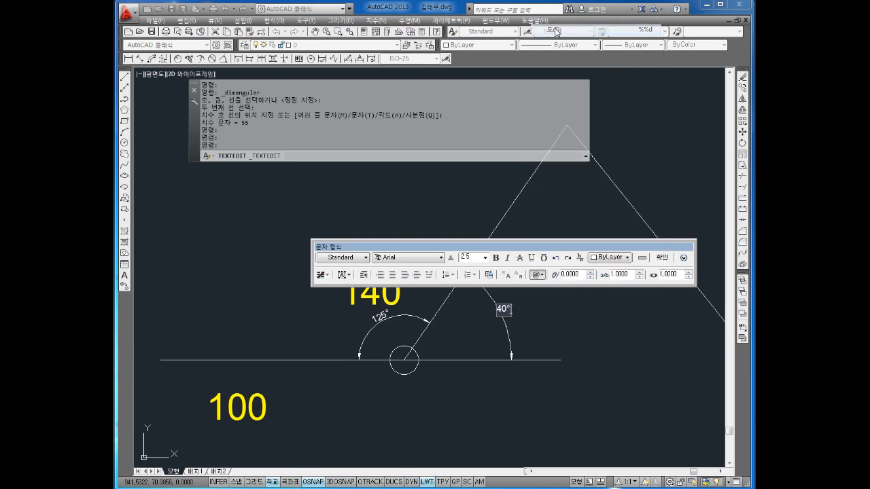
{"action": "left_click", "coordinate": [662, 258]}
{"action": "key", "text": "Escape"}
{"action": "key", "text": "Escape"}
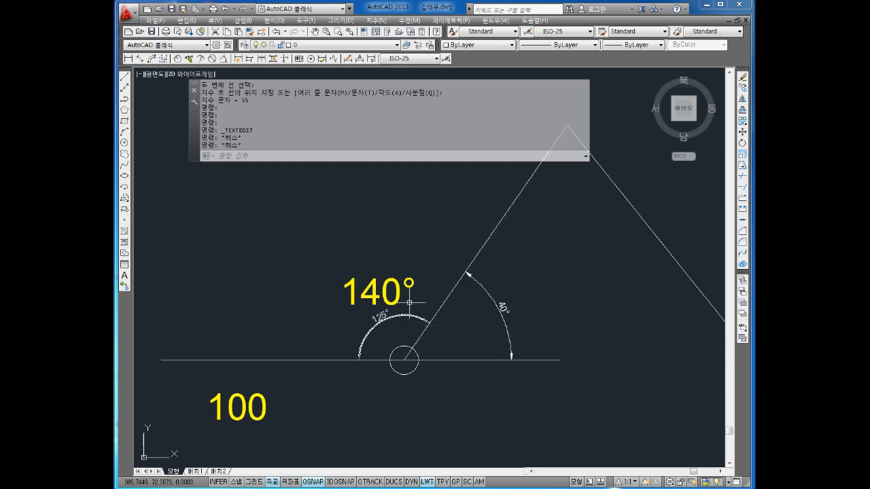
- Add an angular dimension between the rising and descending diagonals, with its arc inside the zigzag just below the peak
{"action": "middle_click_drag", "start_coordinate": [551, 301], "coordinate": [497, 326]}
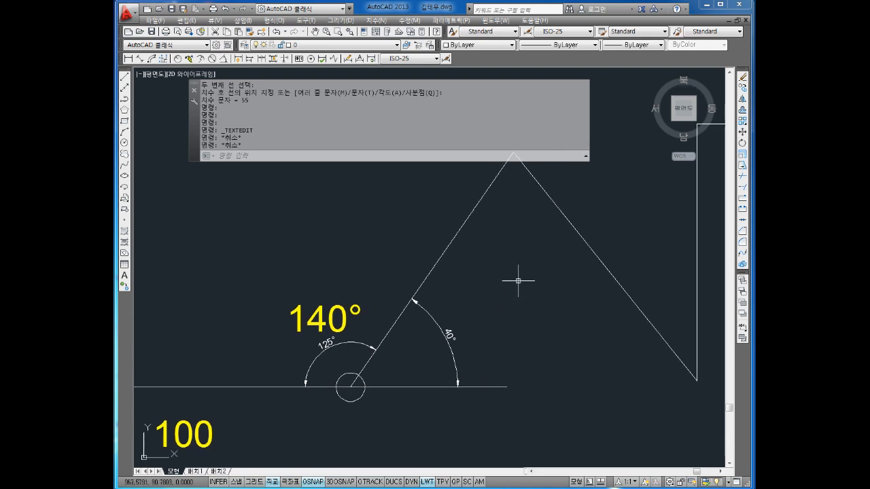
{"action": "middle_click_drag", "start_coordinate": [534, 251], "coordinate": [506, 274]}
{"action": "key", "text": "Escape"}
{"action": "key", "text": "Escape"}
{"action": "key", "text": "Escape"}
{"action": "key", "text": "Escape"}
{"action": "key", "text": "Escape"}
{"action": "key", "text": "Escape"}
{"action": "middle_click_drag", "start_coordinate": [510, 239], "coordinate": [506, 248]}
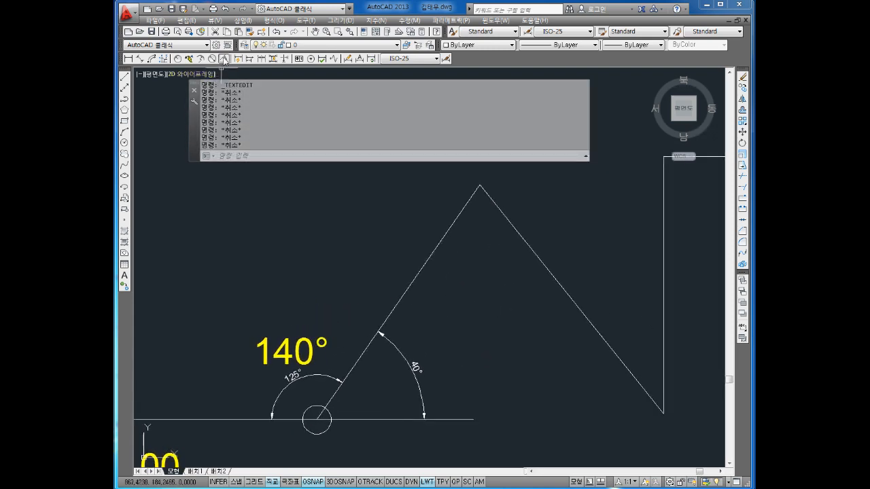
{"action": "left_click", "coordinate": [224, 59]}
{"action": "left_click", "coordinate": [468, 203]}
{"action": "left_click", "coordinate": [494, 203]}
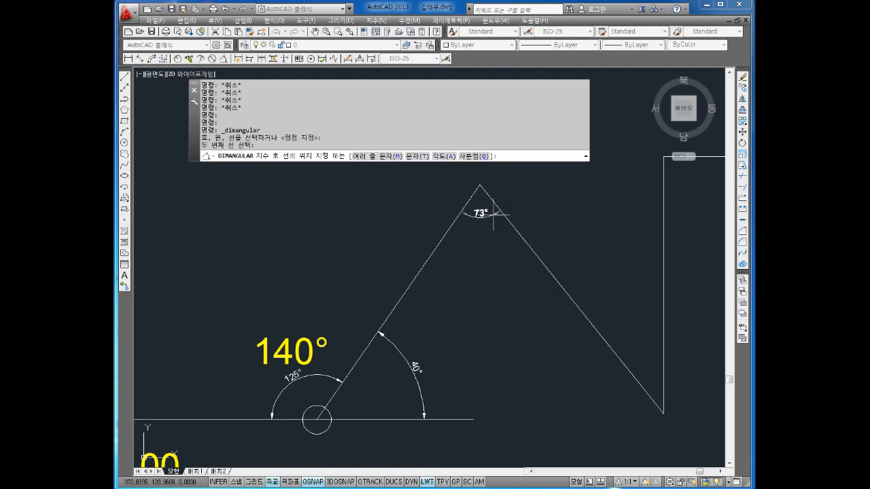
{"action": "left_click", "coordinate": [499, 238]}
{"action": "key", "text": "Escape"}
{"action": "key", "text": "Escape"}
- Override the text of the angular dimension under the zigzag's peak with 60°
{"action": "double_click", "coordinate": [501, 238]}
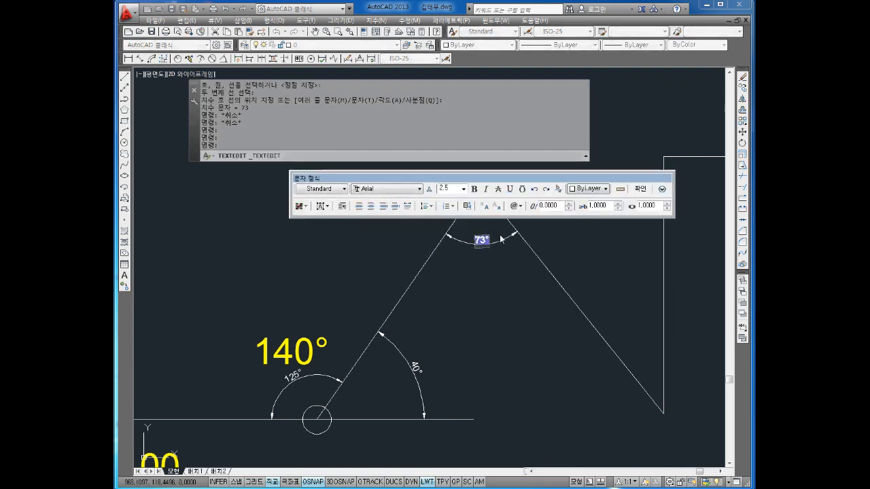
{"action": "key", "text": "Delete"}
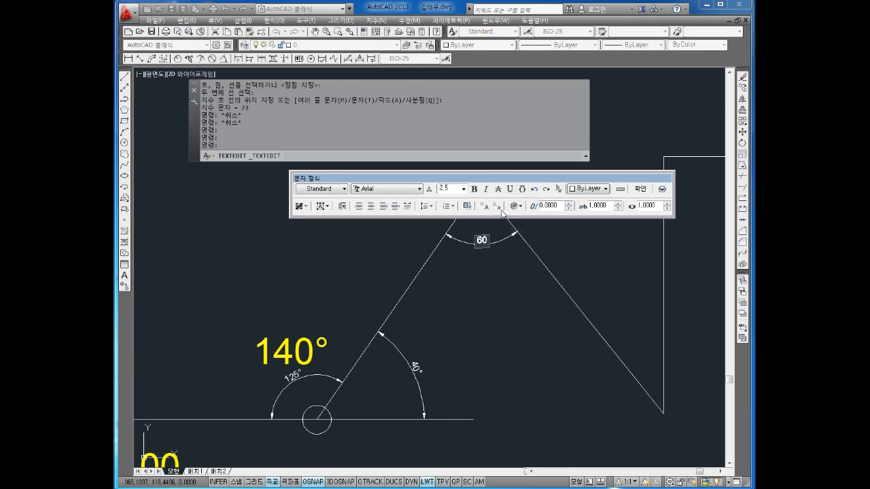
{"action": "left_click", "coordinate": [514, 206]}
{"action": "left_click", "coordinate": [537, 218]}
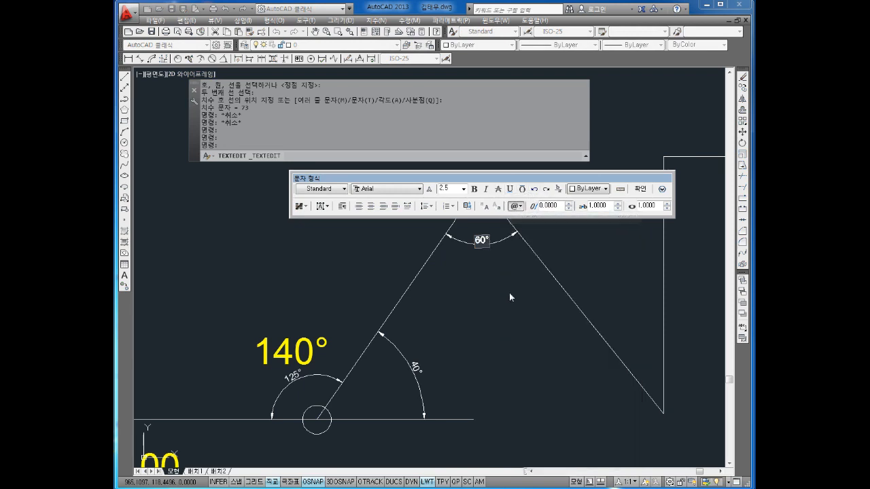
{"action": "left_click", "coordinate": [499, 297]}
{"action": "key", "text": "Escape"}
{"action": "key", "text": "Escape"}
{"action": "key", "text": "Escape"}
{"action": "key", "text": "Escape"}
{"action": "key", "text": "Escape"}
{"action": "key", "text": "Escape"}
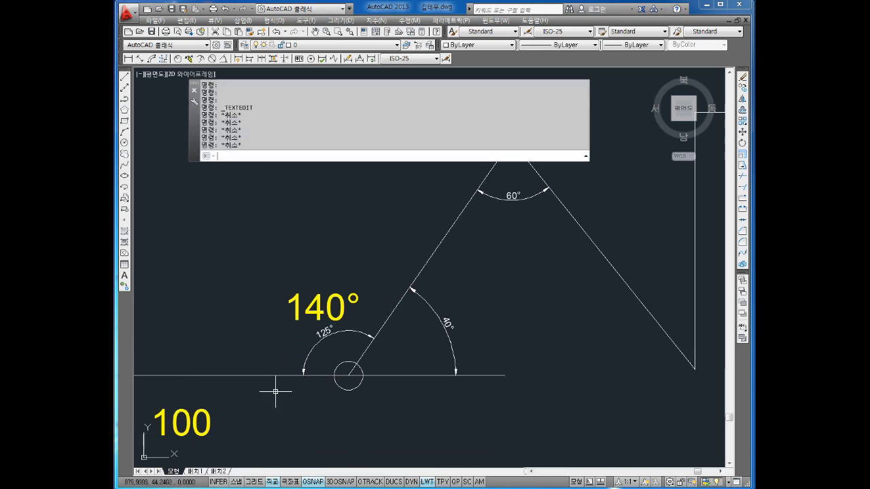
- Copy the 100 label from below the first horizontal segment to beside the middle of the rising diagonal, with ortho mode off
{"action": "type", "text": "CO"}
{"action": "key", "text": "space"}
{"action": "left_click", "coordinate": [227, 407]}
{"action": "left_click", "coordinate": [178, 447]}
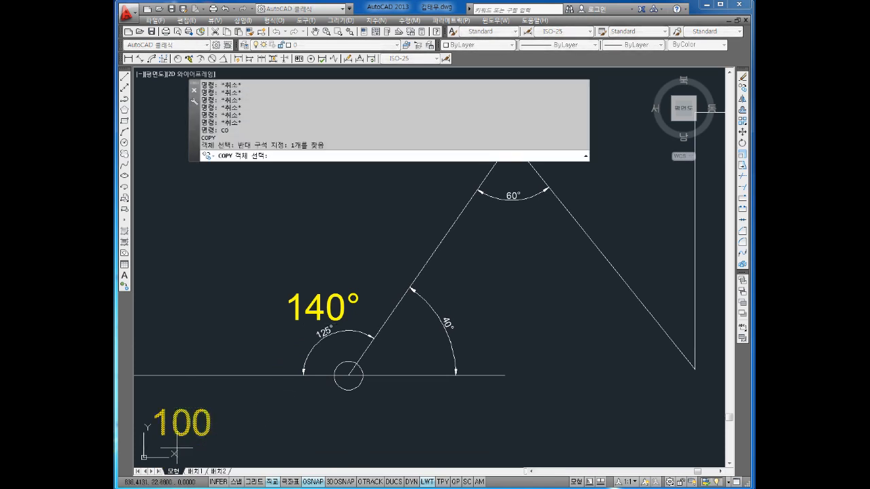
{"action": "key", "text": "space"}
{"action": "left_click", "coordinate": [193, 427]}
{"action": "key", "text": "F8"}
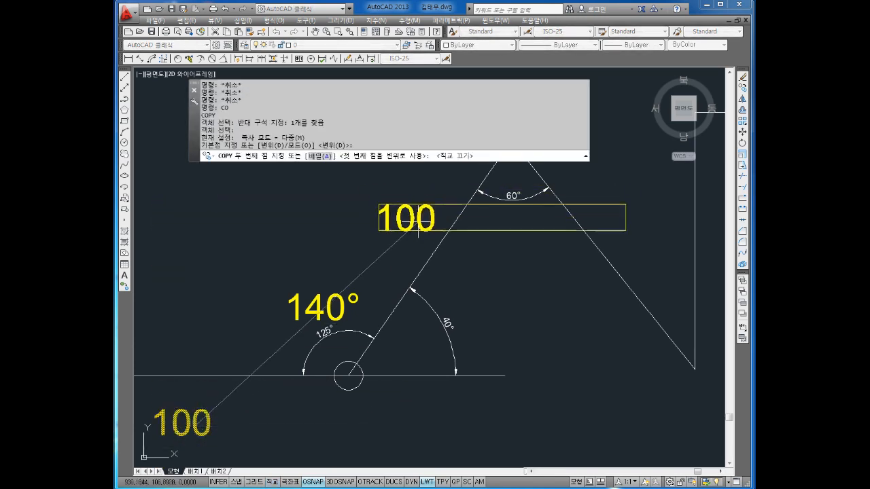
{"action": "left_click", "coordinate": [412, 237]}
{"action": "key", "text": "Escape"}
{"action": "key", "text": "Escape"}
{"action": "key", "text": "Escape"}
{"action": "scroll", "coordinate": [431, 272], "scroll_direction": "down", "scroll_amount": 2}
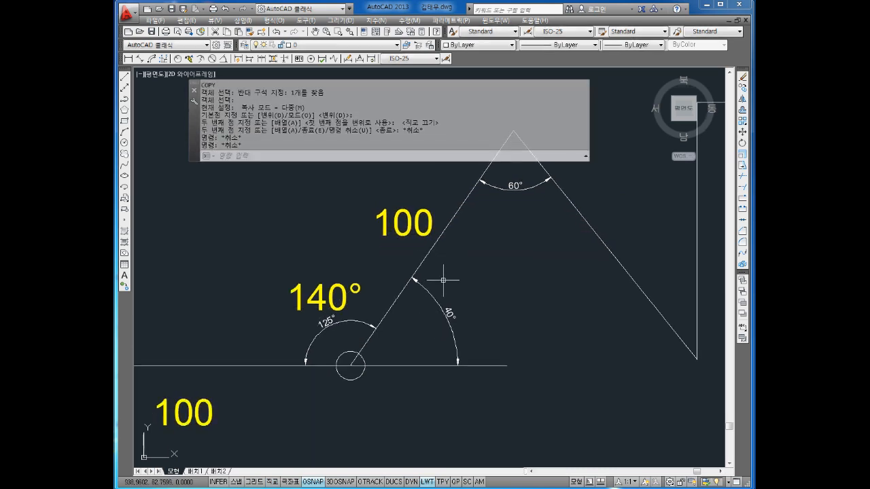
{"action": "left_click", "coordinate": [371, 309]}
{"action": "right_click", "coordinate": [370, 311]}
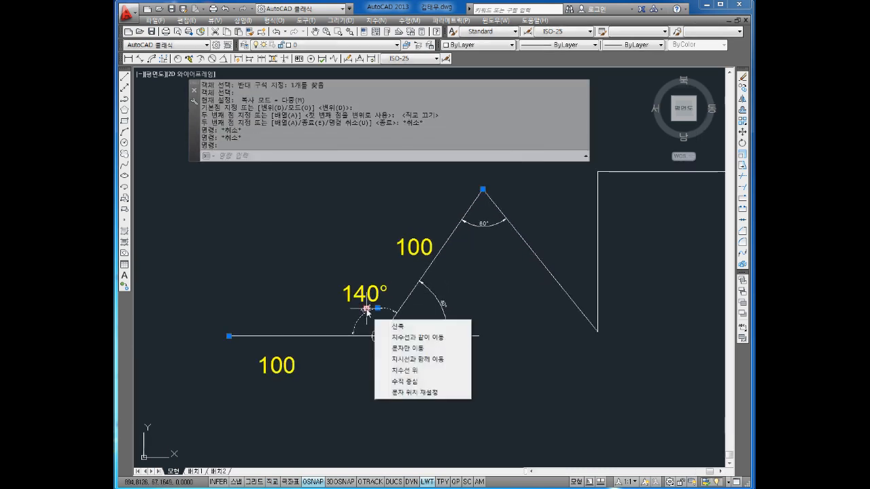
{"action": "key", "text": "Escape"}
{"action": "key", "text": "Escape"}
{"action": "key", "text": "Escape"}
{"action": "key", "text": "Escape"}
{"action": "key", "text": "Escape"}
{"action": "key", "text": "Escape"}
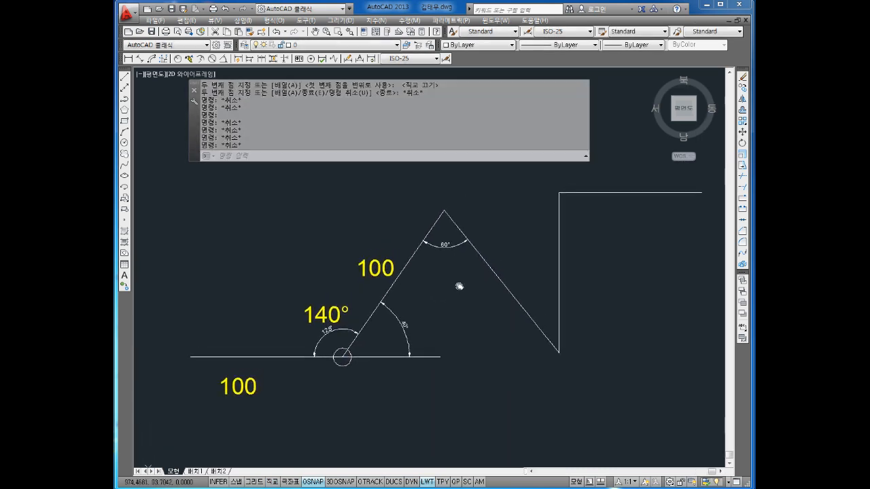
- Draw a vertical line straight down from the zigzag's peak with ortho mode on, ending below the 60° dimension arc
{"action": "scroll", "coordinate": [446, 228], "scroll_direction": "up", "scroll_amount": 4}
{"action": "scroll", "coordinate": [439, 213], "scroll_direction": "down", "scroll_amount": 2}
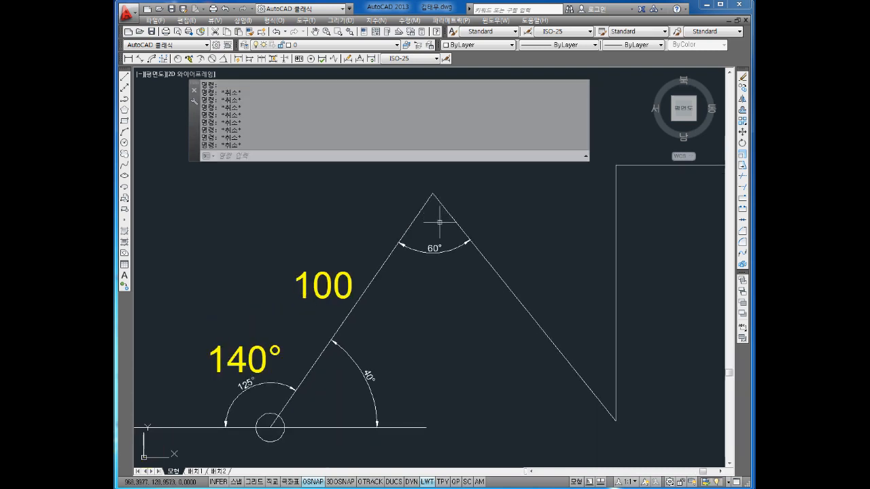
{"action": "type", "text": "L"}
{"action": "key", "text": "Return"}
{"action": "left_click", "coordinate": [432, 194]}
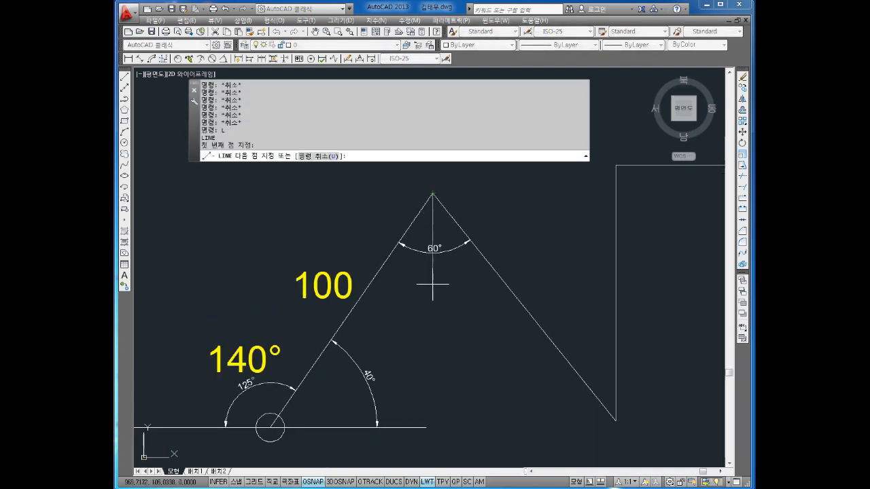
{"action": "key", "text": "F8"}
{"action": "left_click", "coordinate": [433, 323]}
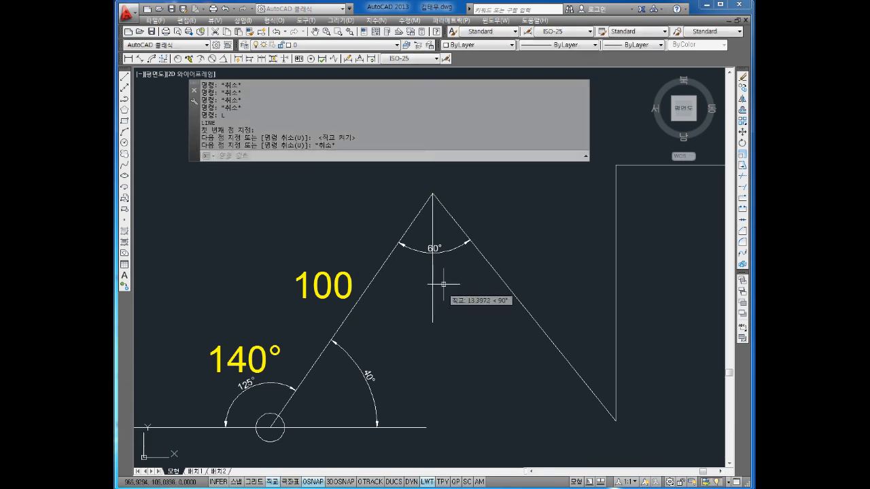
{"action": "key", "text": "Escape"}
- Change the colour of the vertical line under the zigzag's peak to red
{"action": "left_click_drag", "start_coordinate": [422, 327], "coordinate": [454, 184]}
{"action": "left_click", "coordinate": [458, 47]}
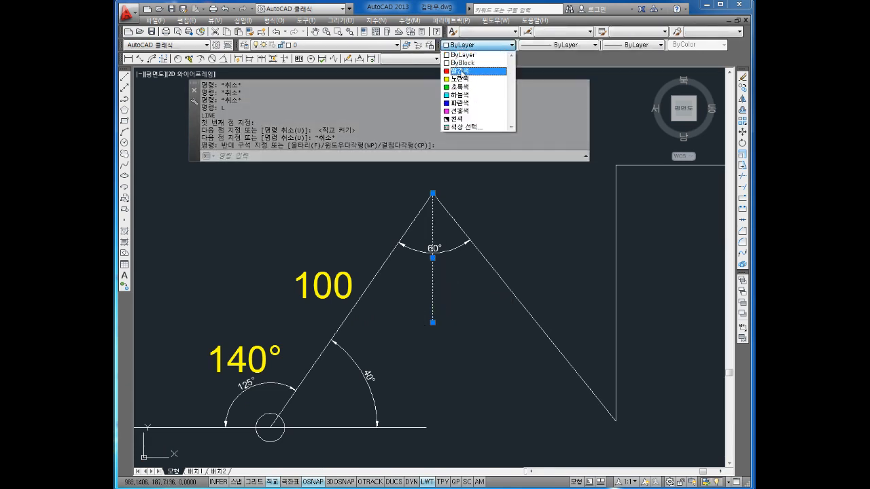
{"action": "left_click", "coordinate": [464, 73]}
{"action": "key", "text": "Escape"}
{"action": "key", "text": "Escape"}
{"action": "key", "text": "Escape"}
{"action": "middle_click_drag", "start_coordinate": [430, 263], "coordinate": [429, 270]}
{"action": "middle_click_drag", "start_coordinate": [445, 218], "coordinate": [444, 227]}
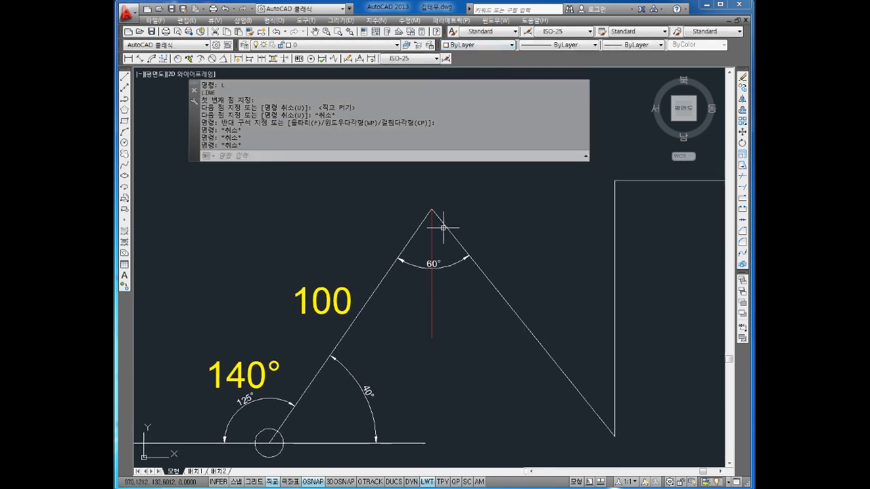
- Draw a horizontal reference line about 30 units long to the right from the zigzag's peak
{"action": "key", "text": "Escape"}
{"action": "key", "text": "Escape"}
{"action": "type", "text": "l"}
{"action": "key", "text": "space"}
{"action": "left_click", "coordinate": [431, 209]}
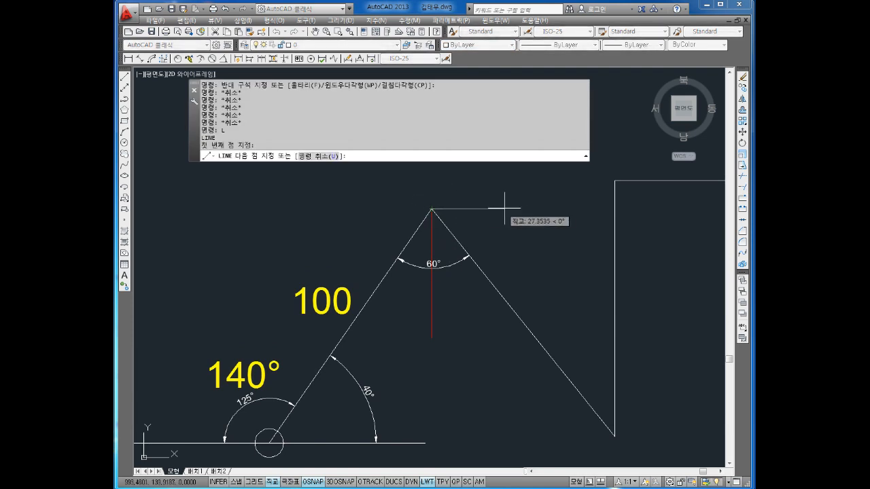
{"action": "key", "text": "Escape"}
{"action": "key", "text": "Escape"}
{"action": "key", "text": "Escape"}
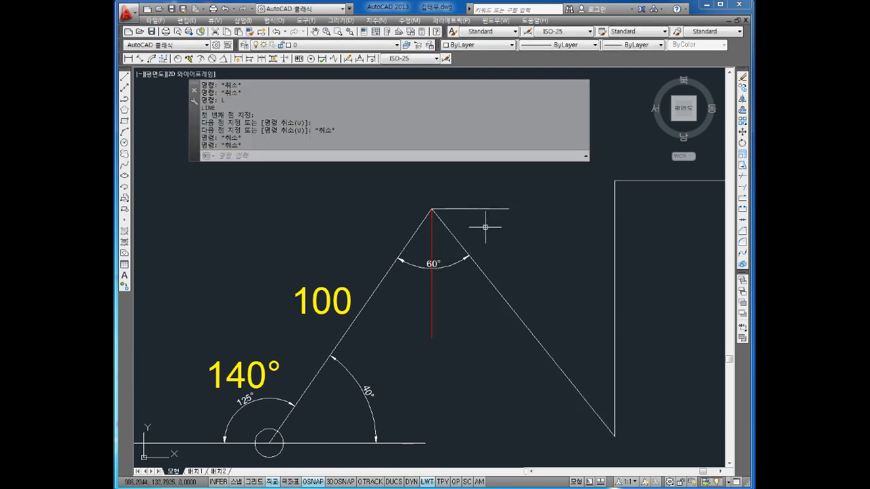
{"action": "key", "text": "Escape"}
{"action": "key", "text": "Escape"}
{"action": "key", "text": "Escape"}
{"action": "key", "text": "Escape"}
{"action": "key", "text": "Escape"}
{"action": "key", "text": "Escape"}
{"action": "key", "text": "Escape"}
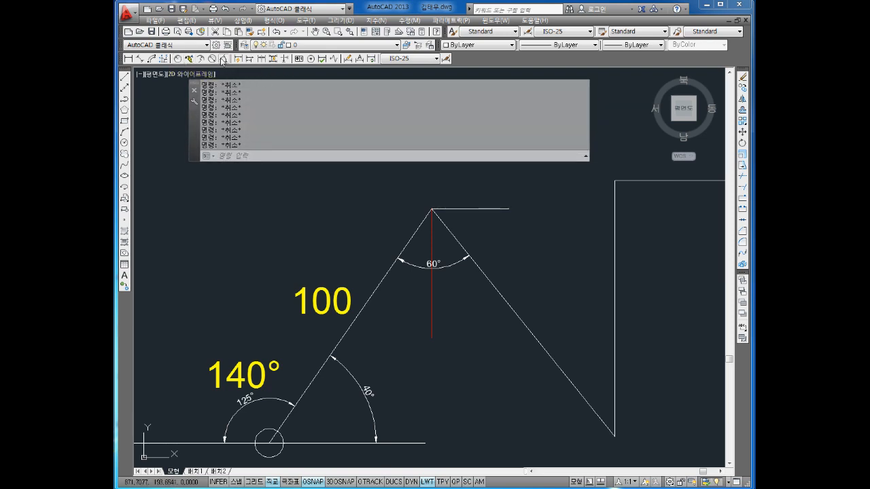
- Add an angular dimension between the horizontal reference line at the peak and the descending diagonal
{"action": "left_click", "coordinate": [222, 59]}
{"action": "left_click", "coordinate": [479, 209]}
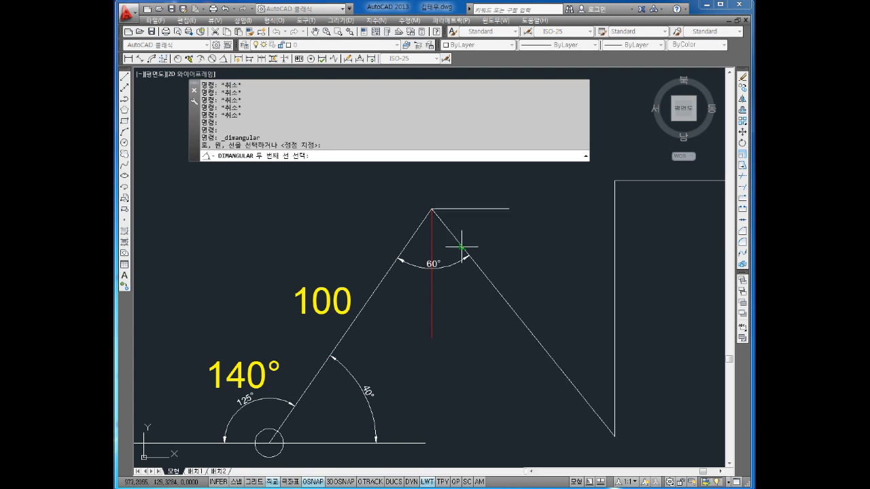
{"action": "left_click", "coordinate": [462, 247]}
{"action": "left_click", "coordinate": [496, 239]}
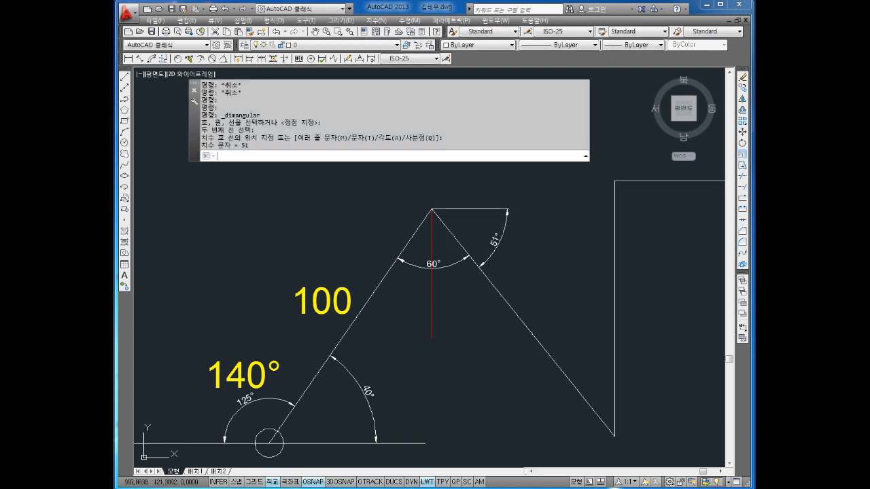
{"action": "key", "text": "Escape"}
{"action": "key", "text": "Escape"}
{"action": "key", "text": "Escape"}
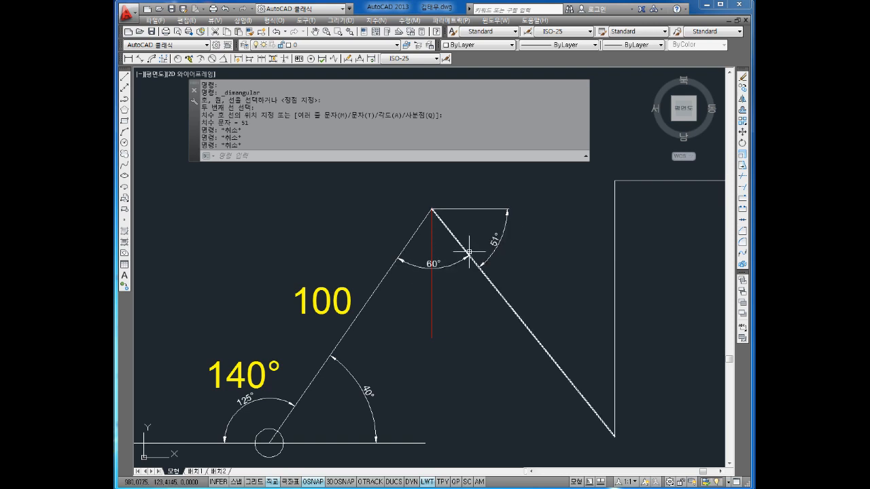
- Override the text of the angular dimension between the peak's horizontal reference line and the descending diagonal with 60°
{"action": "scroll", "coordinate": [447, 249], "scroll_direction": "up", "scroll_amount": 4}
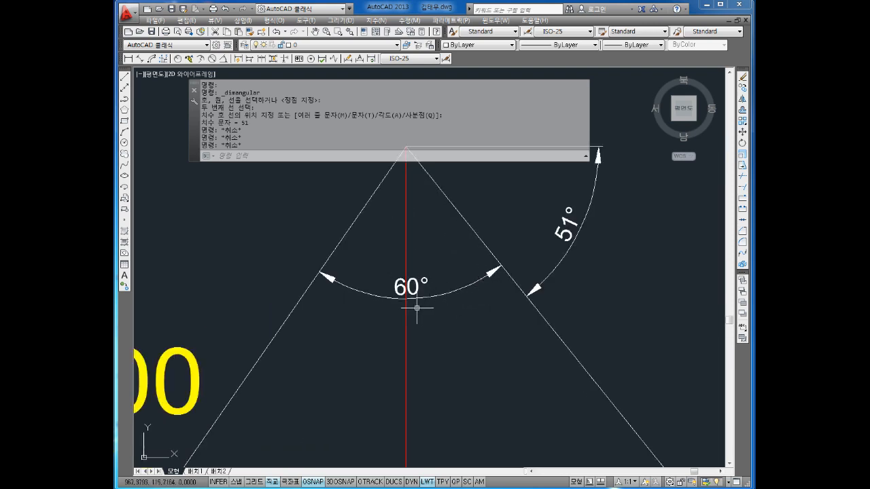
{"action": "scroll", "coordinate": [434, 357], "scroll_direction": "down", "scroll_amount": 2}
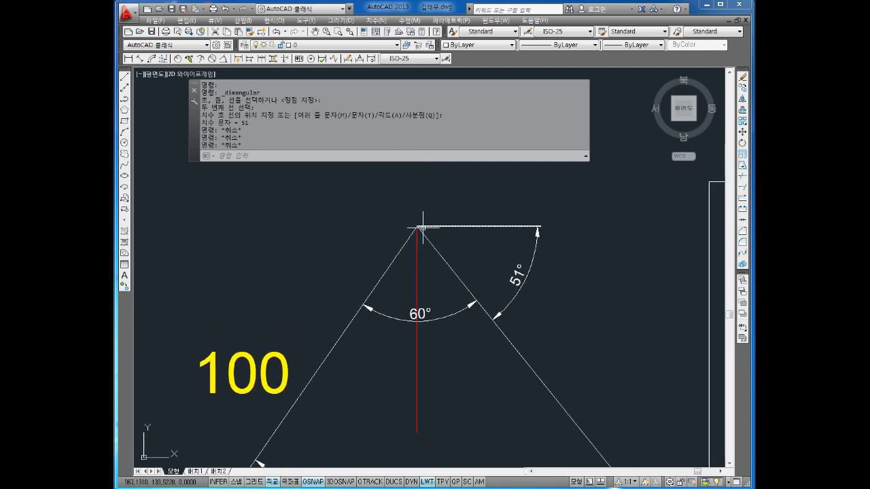
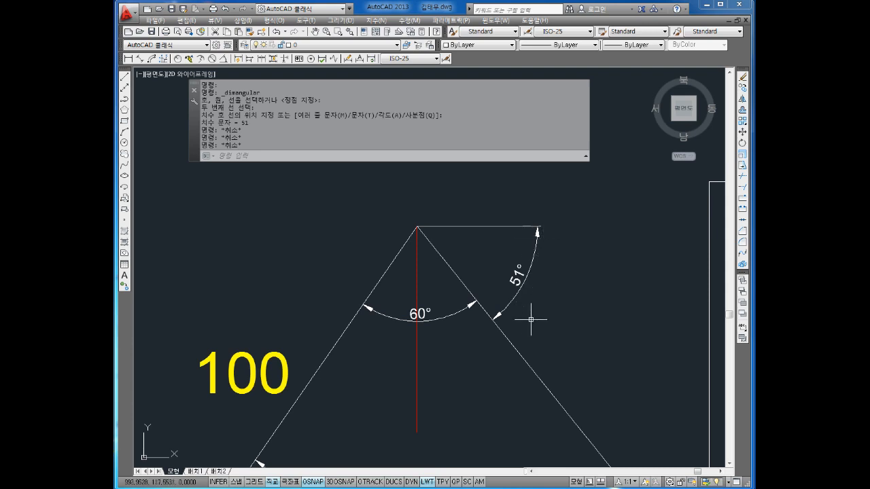
{"action": "scroll", "coordinate": [532, 318], "scroll_direction": "down", "scroll_amount": 2}
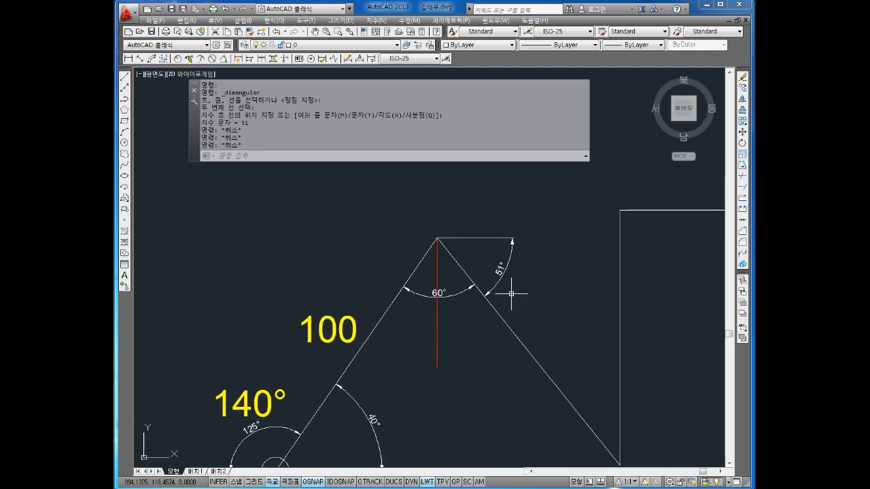
{"action": "middle_click_drag", "start_coordinate": [514, 319], "coordinate": [509, 314]}
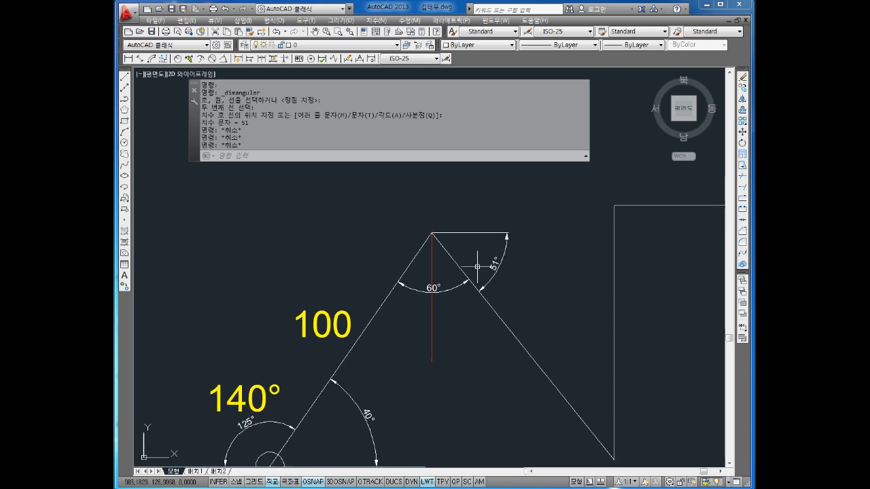
{"action": "key", "text": "Escape"}
{"action": "key", "text": "Escape"}
{"action": "key", "text": "Escape"}
{"action": "double_click", "coordinate": [497, 264]}
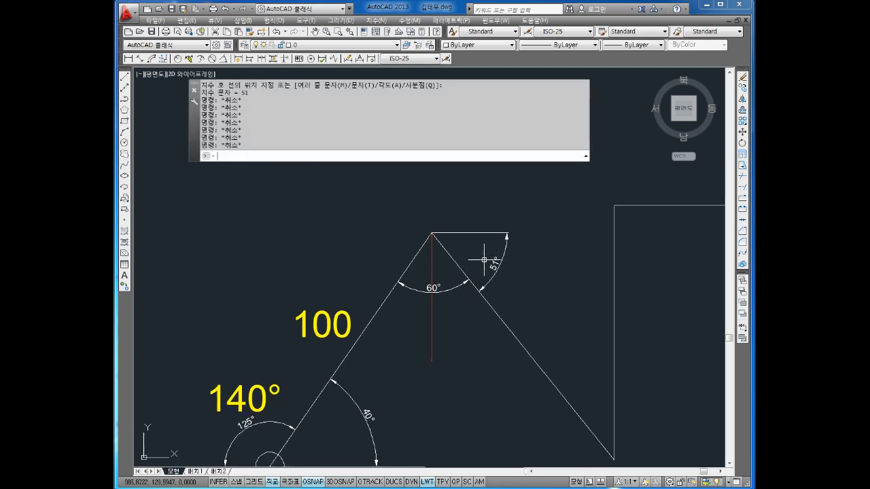
{"action": "type", "text": "60"}
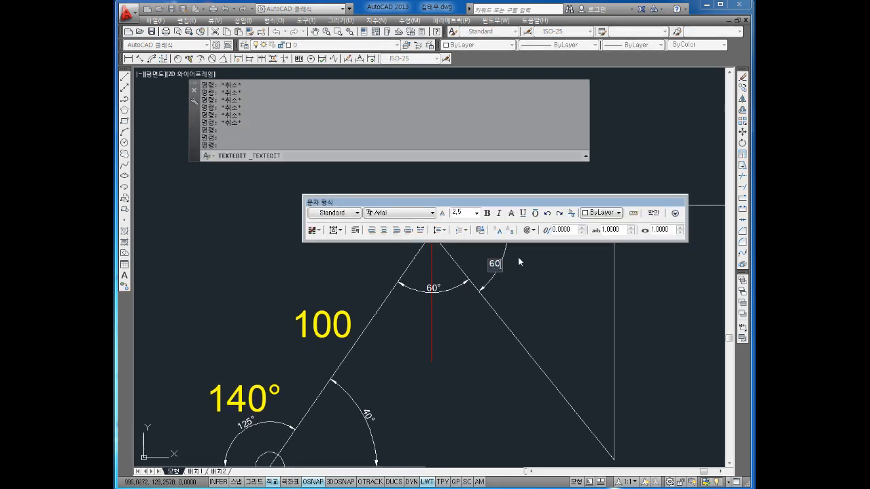
{"action": "left_click", "coordinate": [528, 229]}
{"action": "left_click", "coordinate": [544, 246]}
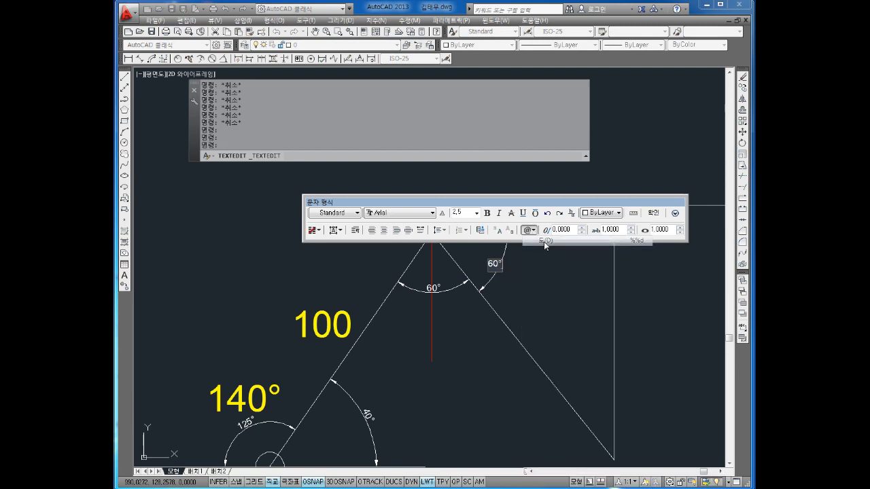
{"action": "left_click", "coordinate": [544, 281]}
{"action": "key", "text": "Escape"}
{"action": "key", "text": "Escape"}
{"action": "key", "text": "Escape"}
{"action": "key", "text": "Escape"}
{"action": "key", "text": "Escape"}
{"action": "key", "text": "Escape"}
{"action": "key", "text": "Escape"}
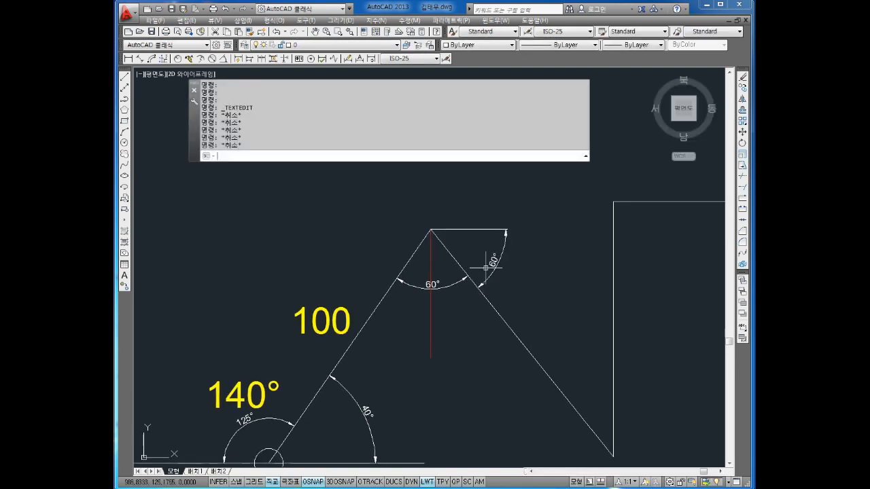
- Add an angular dimension between the red vertical line and the horizontal reference line at the peak, outside the smaller arc
{"action": "left_click", "coordinate": [224, 58]}
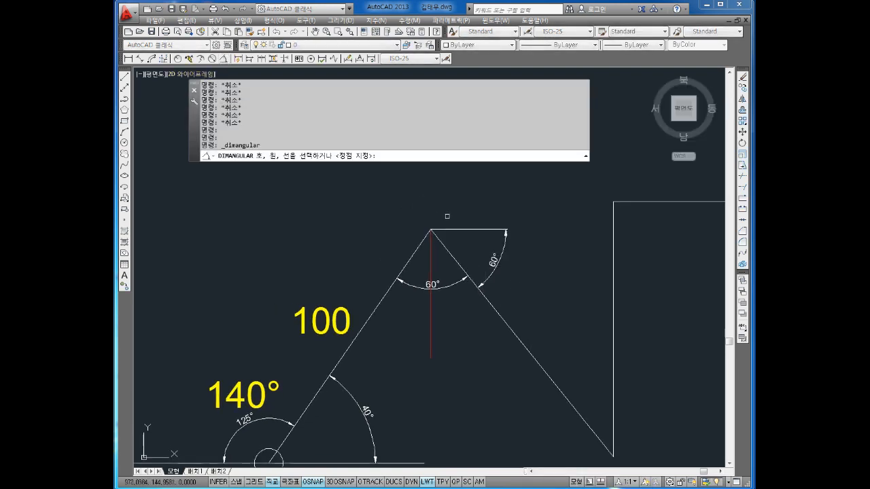
{"action": "left_click", "coordinate": [431, 299]}
{"action": "left_click", "coordinate": [460, 266]}
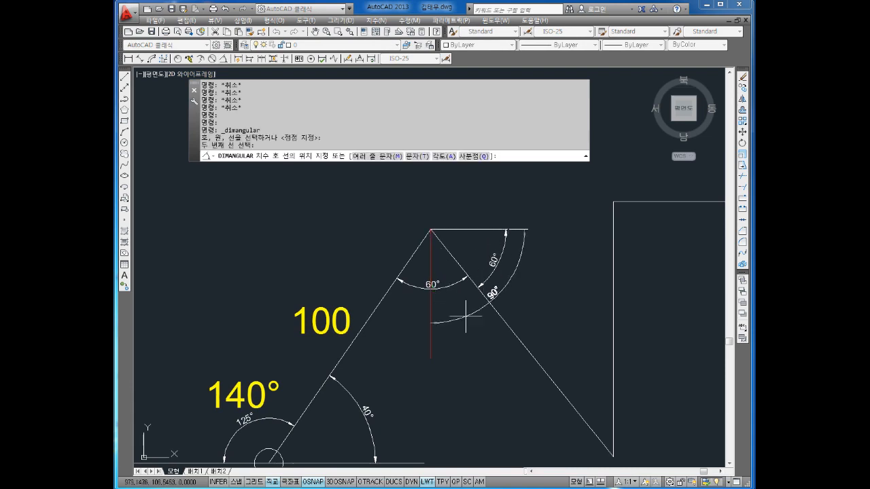
{"action": "left_click", "coordinate": [486, 285]}
{"action": "key", "text": "Escape"}
{"action": "scroll", "coordinate": [503, 288], "scroll_direction": "up", "scroll_amount": 2}
{"action": "middle_click_drag", "start_coordinate": [474, 284], "coordinate": [477, 301]}
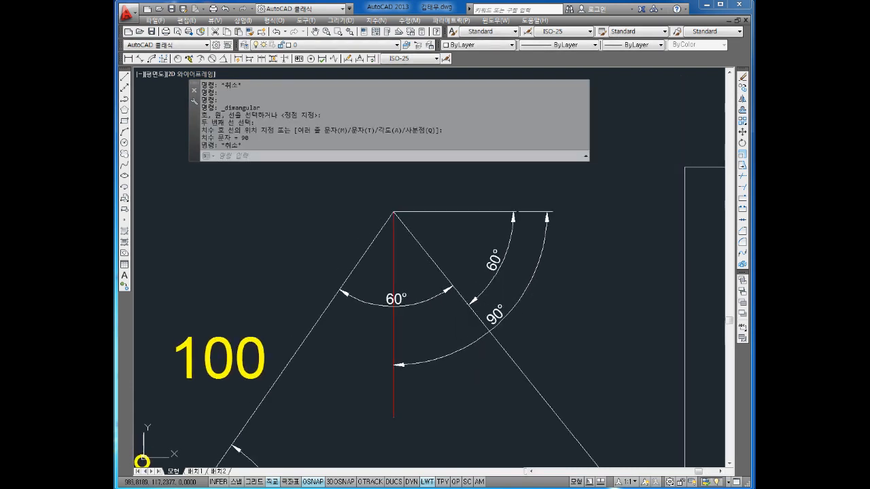
{"action": "key", "text": "Escape"}
{"action": "key", "text": "Escape"}
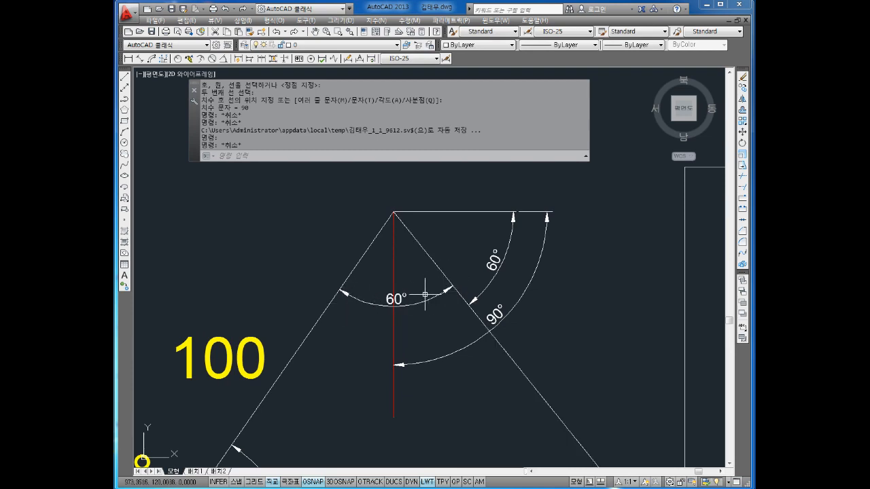
{"action": "left_click", "coordinate": [370, 305]}
{"action": "middle_click_drag", "start_coordinate": [505, 284], "coordinate": [499, 259]}
{"action": "type", "text": "``"}
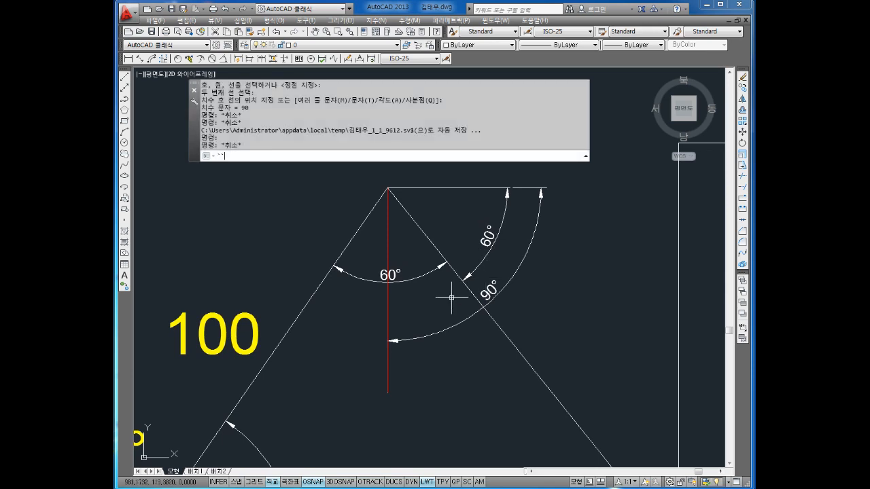
{"action": "type", "text": "`co"}
{"action": "key", "text": "Return"}
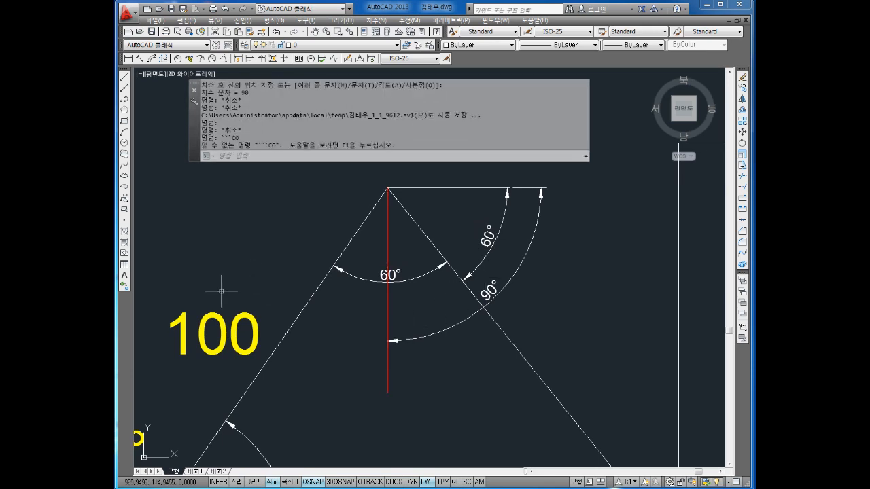
{"action": "key", "text": "Escape"}
{"action": "key", "text": "Escape"}
- Copy the yellow 100 label from the rising diagonal to the right side of the descending diagonal, with ortho mode off
{"action": "type", "text": "co"}
{"action": "key", "text": "Return"}
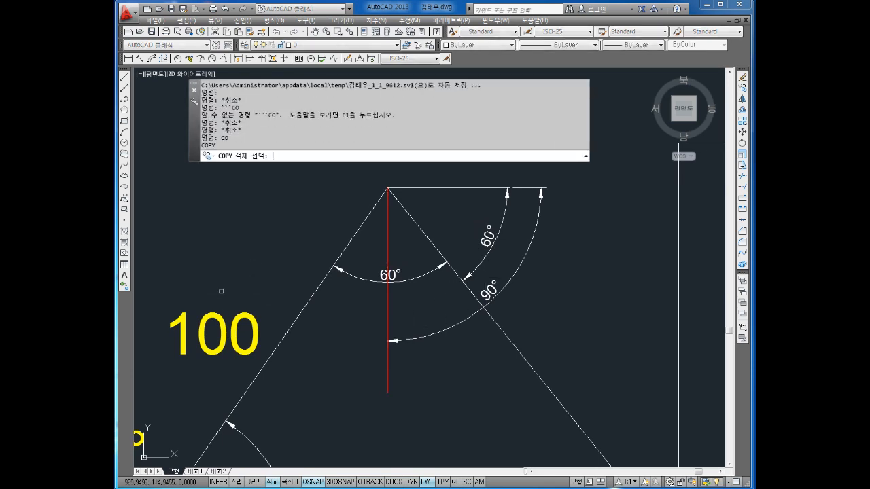
{"action": "left_click", "coordinate": [241, 293]}
{"action": "left_click", "coordinate": [217, 336]}
{"action": "key", "text": "Return"}
{"action": "left_click", "coordinate": [216, 336]}
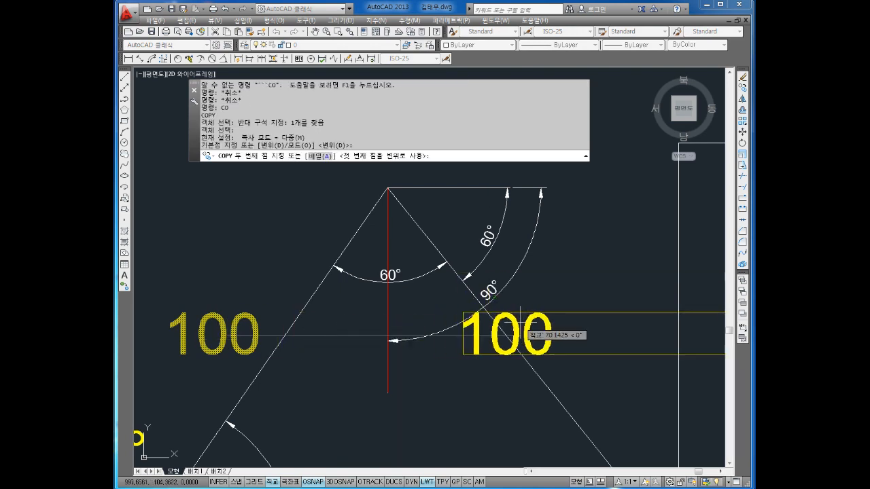
{"action": "key", "text": "F8"}
{"action": "left_click", "coordinate": [591, 317]}
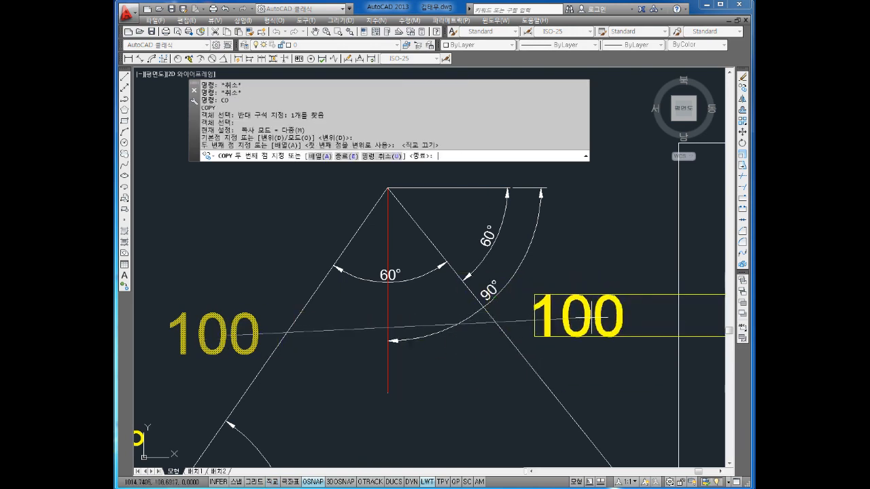
{"action": "middle_click_drag", "start_coordinate": [603, 328], "coordinate": [580, 328]}
{"action": "key", "text": "Escape"}
- Examine the zigzag's vertical and upper horizontal segments together with the annotated lengths and angles
{"action": "middle_click_drag", "start_coordinate": [612, 371], "coordinate": [474, 275]}
{"action": "scroll", "coordinate": [474, 276], "scroll_direction": "down", "scroll_amount": 1}
{"action": "middle_click_drag", "start_coordinate": [500, 307], "coordinate": [488, 363]}
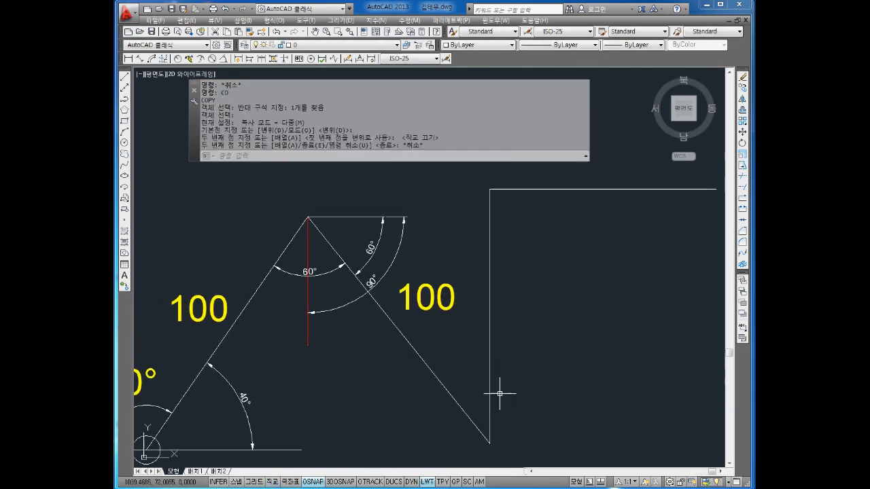
{"action": "key", "text": "Escape"}
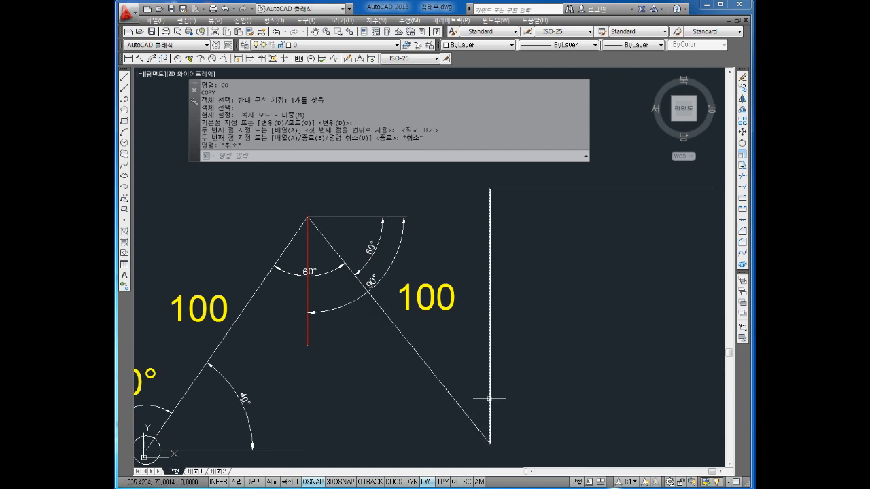
{"action": "middle_click_drag", "start_coordinate": [517, 205], "coordinate": [478, 217]}
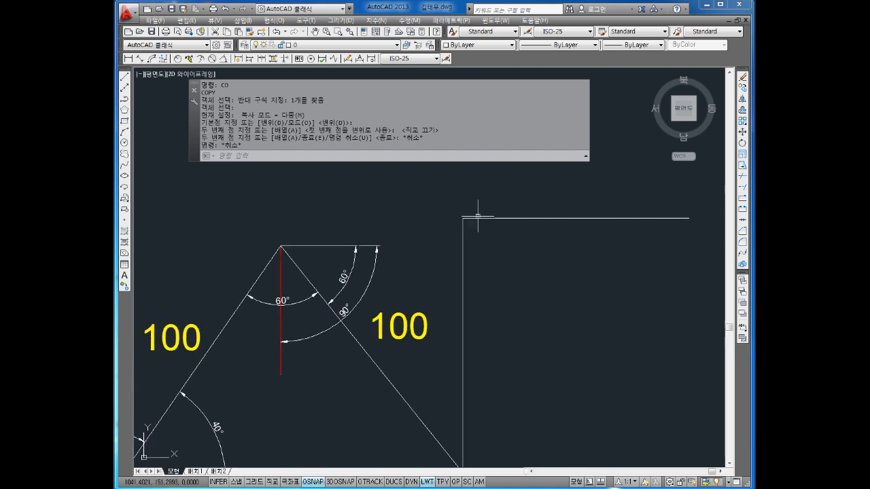
{"action": "scroll", "coordinate": [579, 231], "scroll_direction": "down", "scroll_amount": 1}
{"action": "key", "text": "Escape"}
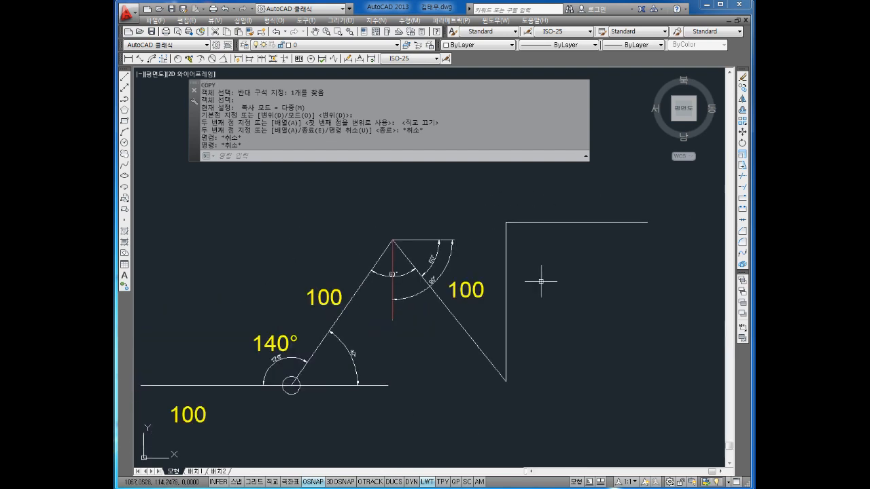
{"action": "middle_click_drag", "start_coordinate": [541, 282], "coordinate": [538, 262]}
{"action": "key", "text": "Escape"}
{"action": "middle_click_drag", "start_coordinate": [370, 344], "coordinate": [438, 294]}
{"action": "key", "text": "Escape"}
{"action": "key", "text": "Escape"}
{"action": "key", "text": "Escape"}
{"action": "key", "text": "Escape"}
{"action": "key", "text": "Escape"}
{"action": "key", "text": "Escape"}
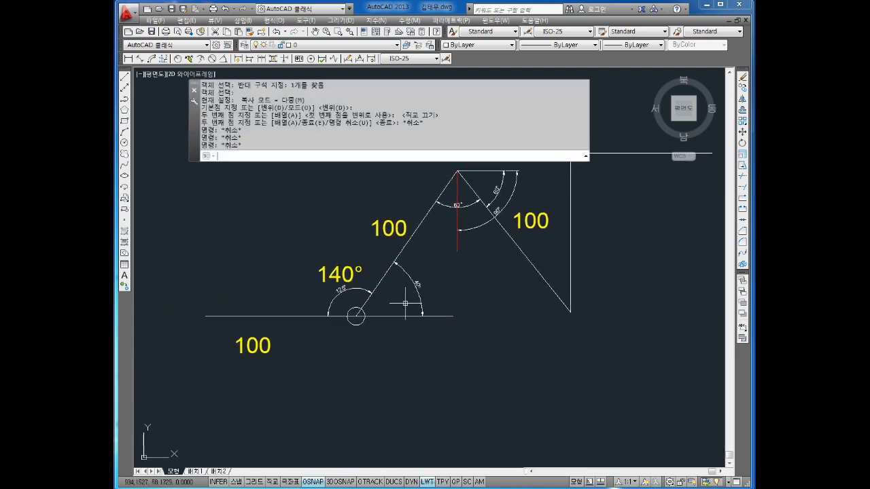
{"action": "mouse_move", "coordinate": [376, 347]}
{"action": "middle_mouse_down"}
{"action": "mouse_move", "coordinate": [382, 318]}
{"action": "mouse_move", "coordinate": [355, 348]}
{"action": "middle_mouse_up"}
{"action": "scroll", "coordinate": [359, 351], "scroll_direction": "down", "scroll_amount": 2}
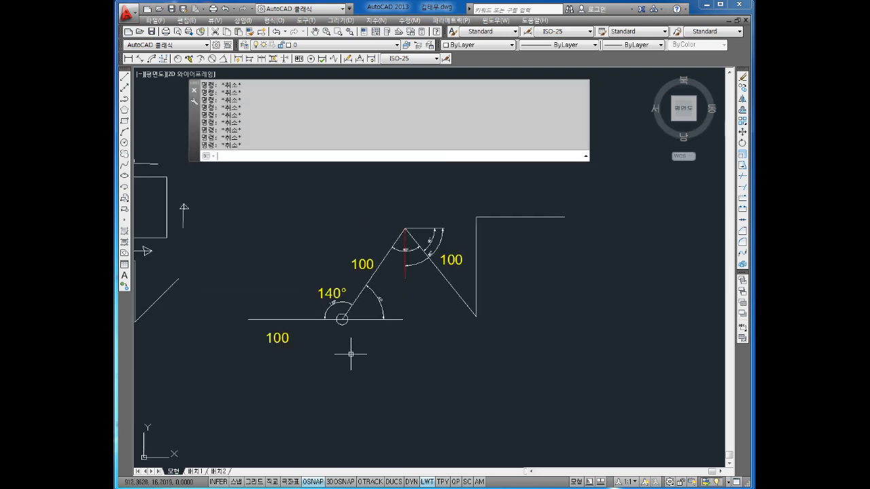
{"action": "type", "text": "l"}
{"action": "key", "text": "Return"}
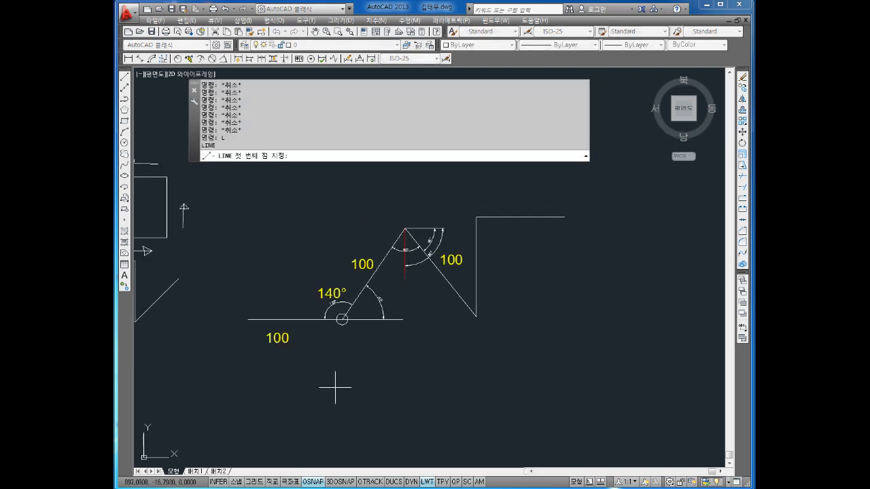
{"action": "left_click", "coordinate": [252, 428]}
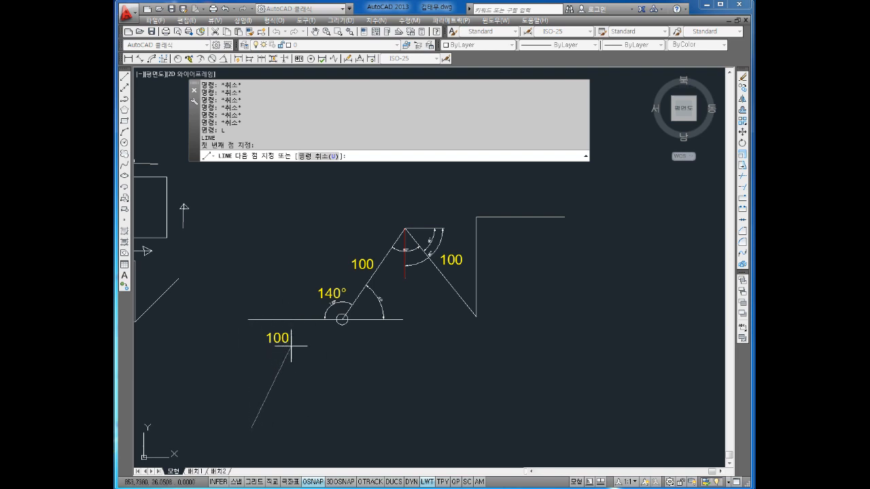
{"action": "scroll", "coordinate": [275, 350], "scroll_direction": "up", "scroll_amount": 4}
{"action": "middle_click_drag", "start_coordinate": [278, 356], "coordinate": [295, 309]}
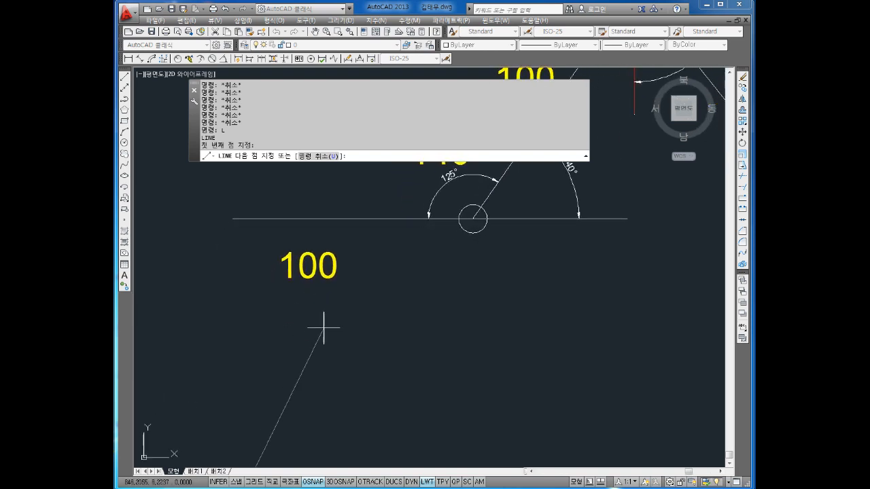
{"action": "middle_click_drag", "start_coordinate": [376, 395], "coordinate": [444, 320]}
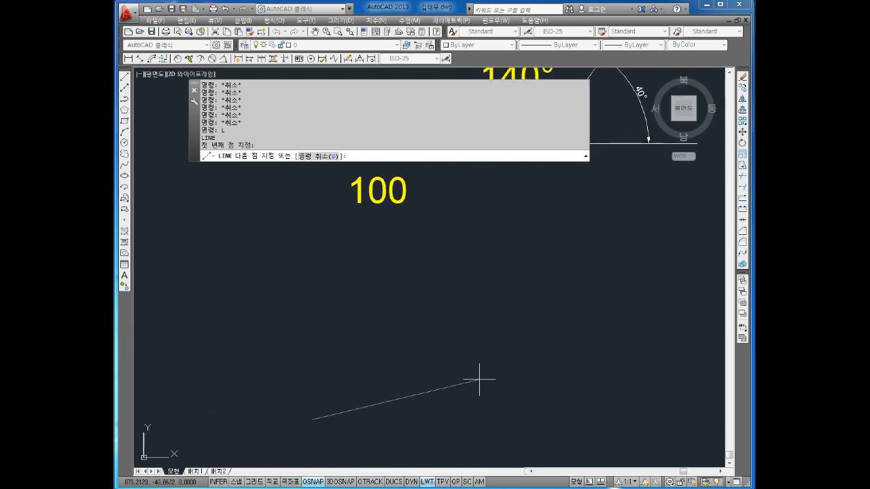
{"action": "scroll", "coordinate": [479, 379], "scroll_direction": "down", "scroll_amount": 5}
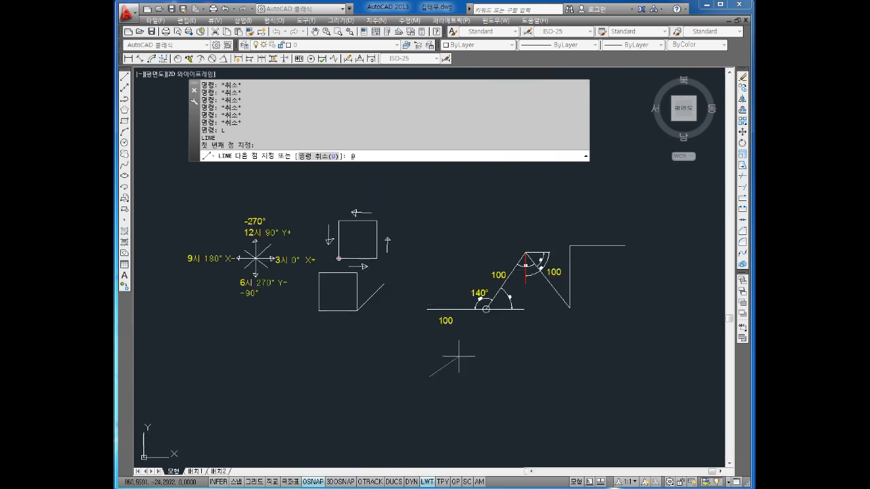
{"action": "scroll", "coordinate": [459, 372], "scroll_direction": "up", "scroll_amount": 3}
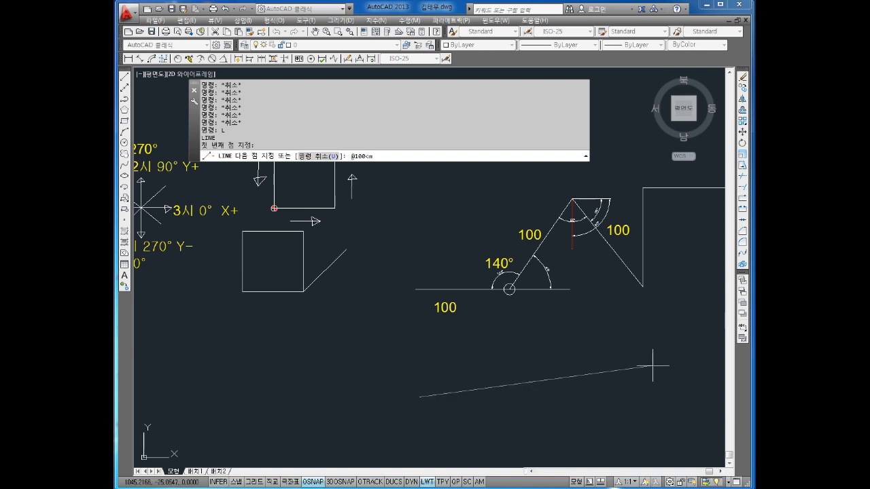
{"action": "scroll", "coordinate": [452, 329], "scroll_direction": "up", "scroll_amount": 4}
{"action": "scroll", "coordinate": [498, 272], "scroll_direction": "down", "scroll_amount": 2}
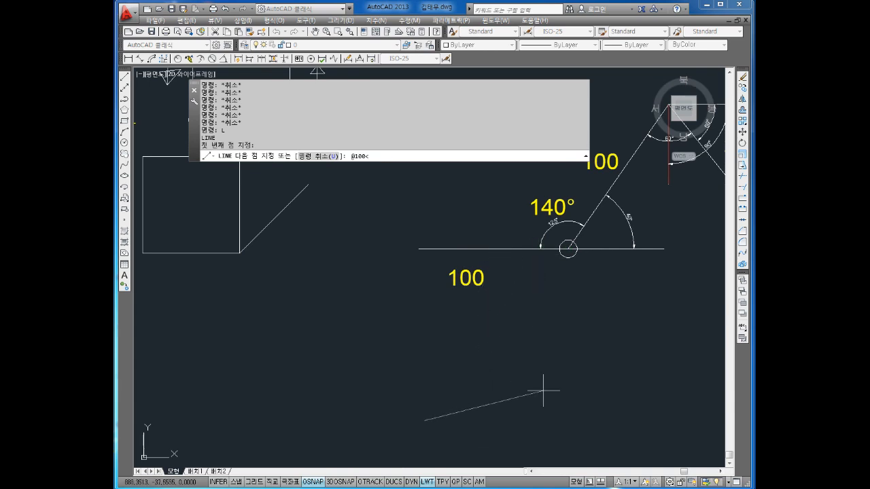
{"action": "key", "text": "Return"}
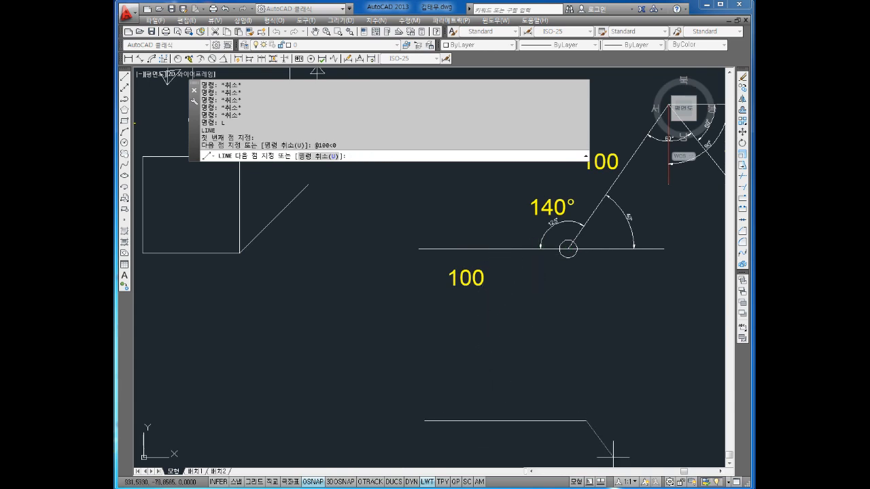
{"action": "middle_click_drag", "start_coordinate": [658, 401], "coordinate": [554, 398]}
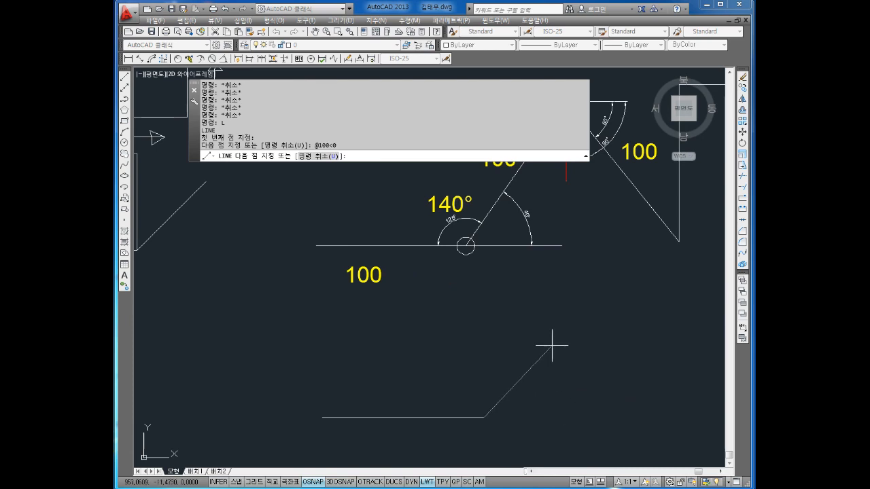
{"action": "middle_click_drag", "start_coordinate": [556, 364], "coordinate": [569, 378]}
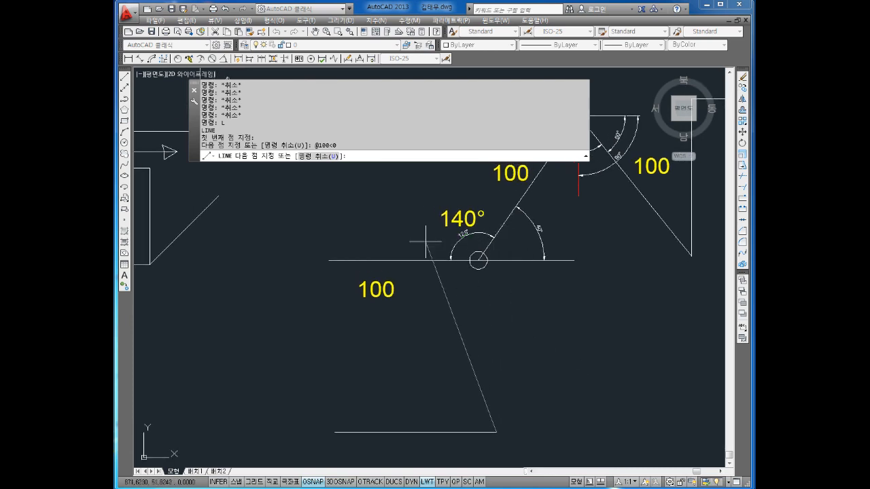
{"action": "middle_click_drag", "start_coordinate": [482, 264], "coordinate": [474, 287]}
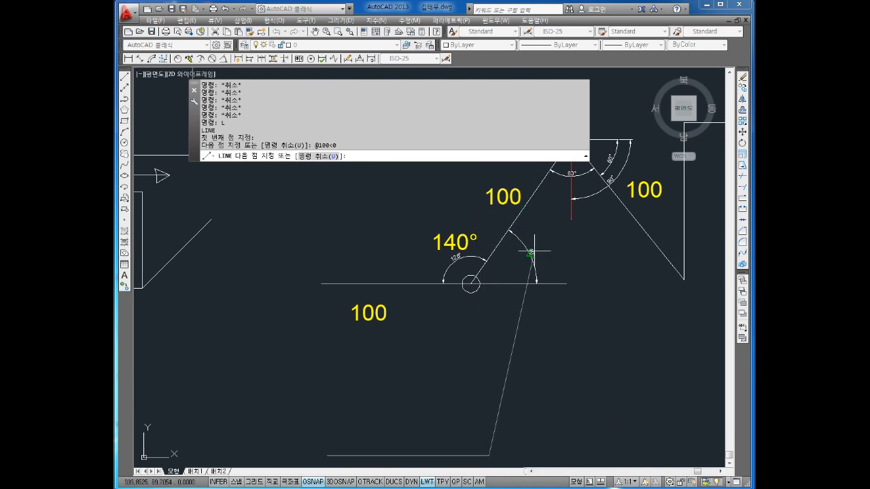
{"action": "scroll", "coordinate": [531, 253], "scroll_direction": "down", "scroll_amount": 2}
{"action": "middle_click_drag", "start_coordinate": [522, 370], "coordinate": [534, 327]}
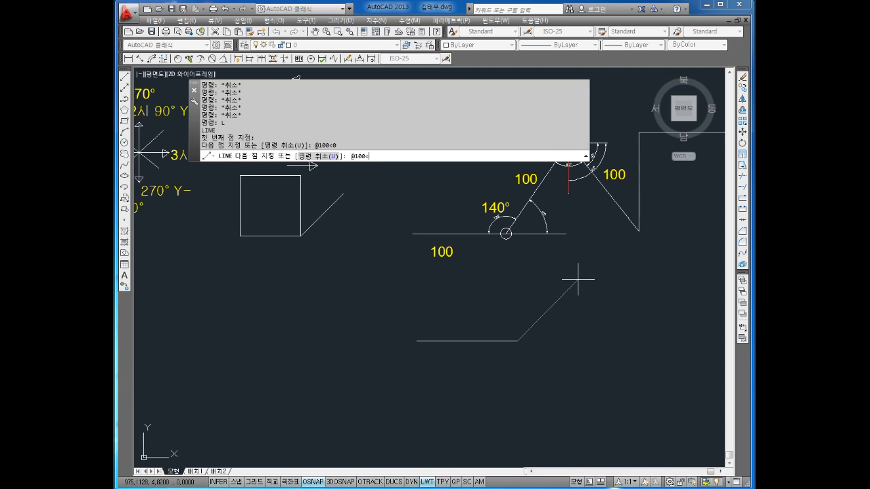
{"action": "key", "text": "Return"}
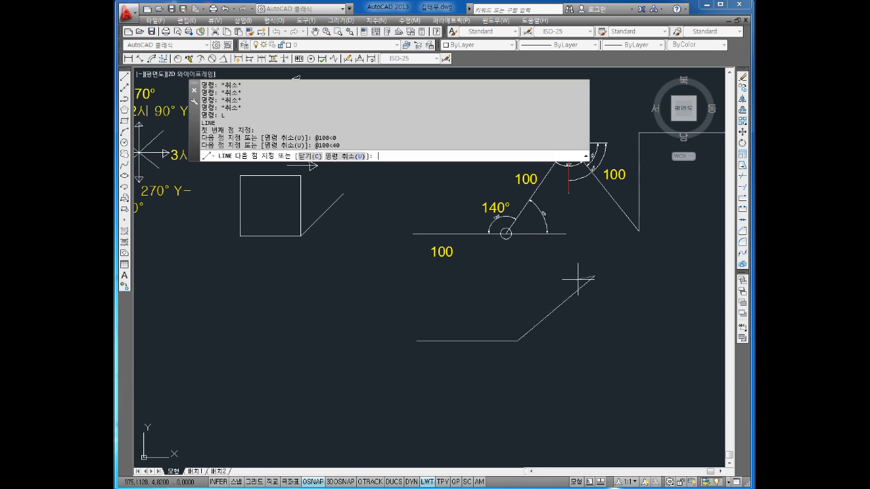
{"action": "middle_click_drag", "start_coordinate": [578, 278], "coordinate": [510, 286]}
{"action": "scroll", "coordinate": [490, 319], "scroll_direction": "up", "scroll_amount": 2}
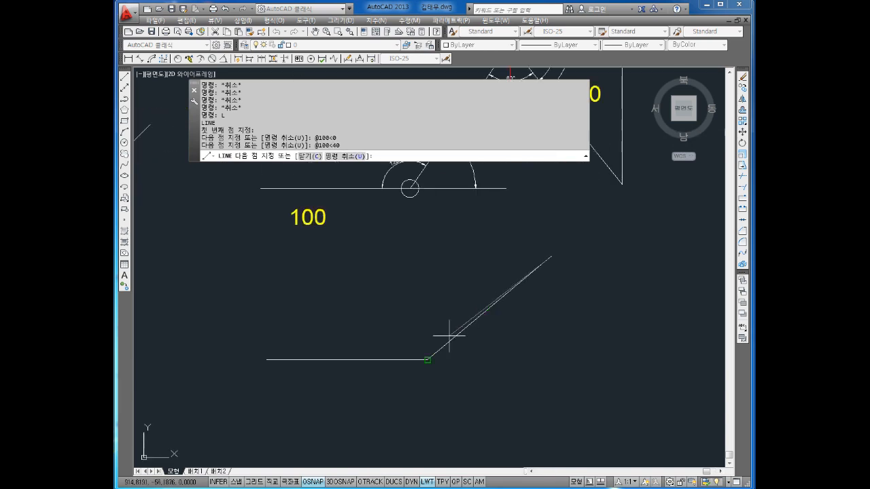
{"action": "key", "text": "Escape"}
{"action": "key", "text": "Escape"}
{"action": "key", "text": "Escape"}
{"action": "key", "text": "Escape"}
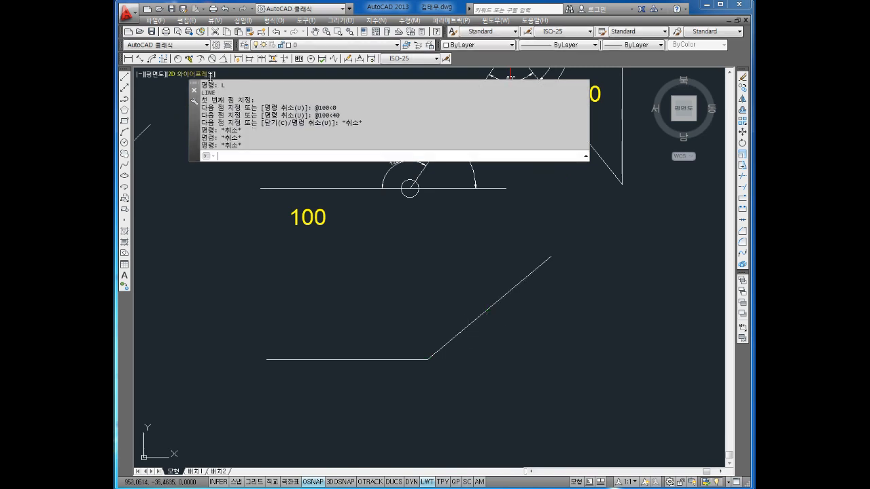
- Add an angular dimension for the obtuse angle between the new horizontal line and the rising diagonal, with its arc above the corner
{"action": "left_click", "coordinate": [225, 59]}
{"action": "left_click", "coordinate": [398, 360]}
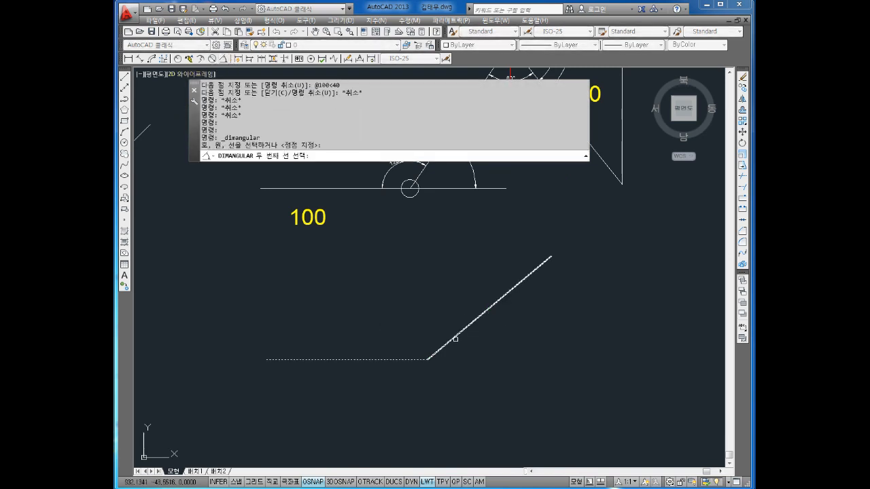
{"action": "left_click", "coordinate": [456, 339]}
{"action": "left_click", "coordinate": [424, 326]}
{"action": "scroll", "coordinate": [455, 363], "scroll_direction": "up", "scroll_amount": 2}
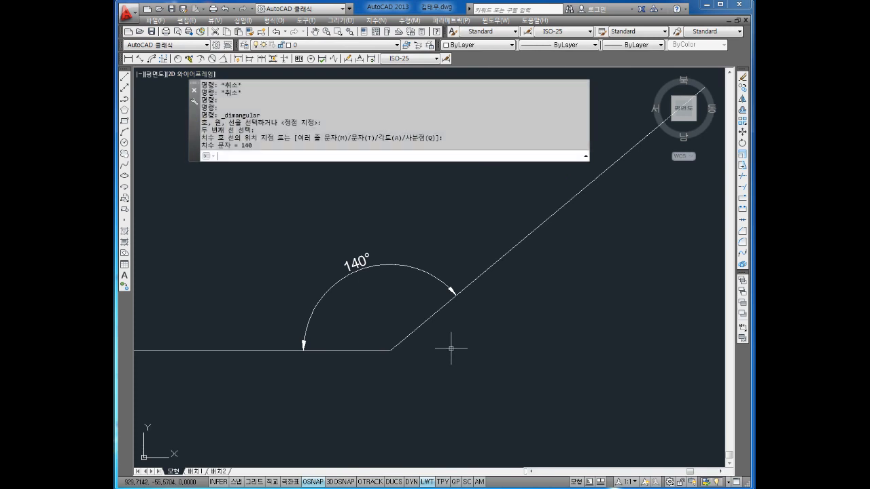
{"action": "key", "text": "Escape"}
{"action": "key", "text": "Escape"}
- Dimension the acute angle between the rising diagonal and the horizontal line's extension, with its arc to the right of the corner
{"action": "key", "text": "Return"}
{"action": "left_click", "coordinate": [381, 351]}
{"action": "left_click", "coordinate": [421, 326]}
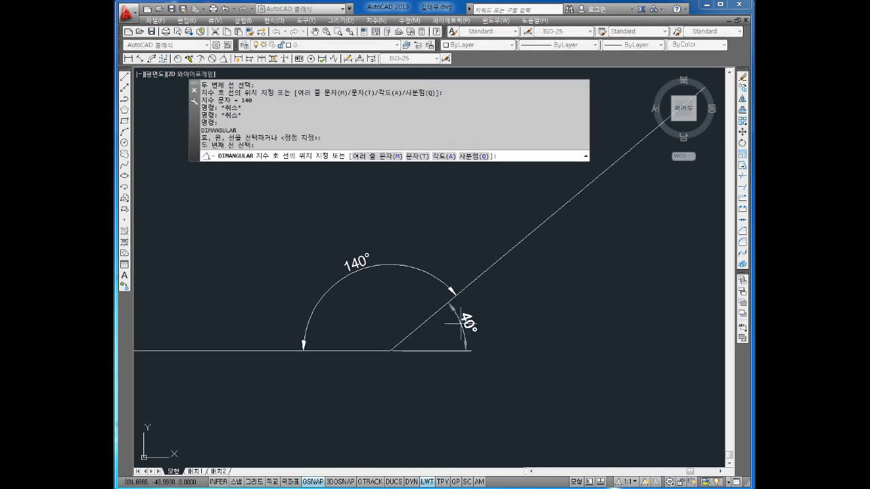
{"action": "left_click", "coordinate": [509, 310]}
{"action": "scroll", "coordinate": [517, 312], "scroll_direction": "down", "scroll_amount": 3}
{"action": "key", "text": "Escape"}
{"action": "key", "text": "Escape"}
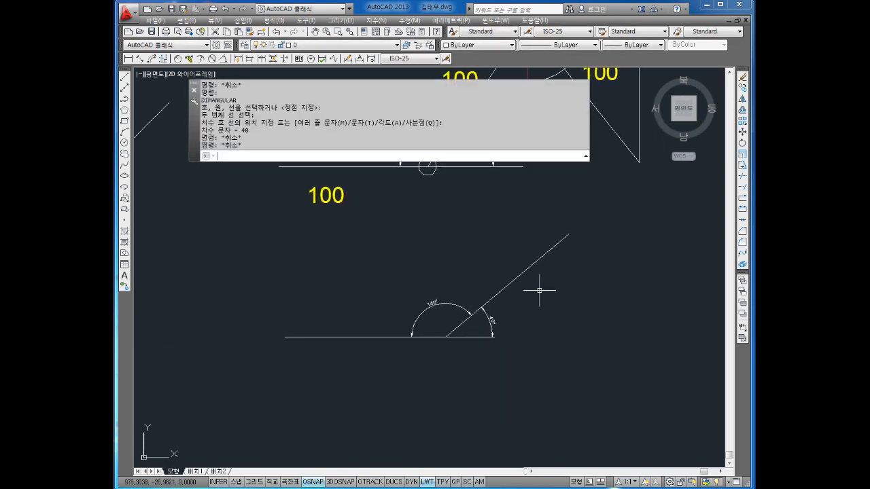
{"action": "key", "text": "Escape"}
{"action": "middle_click_drag", "start_coordinate": [531, 301], "coordinate": [483, 317]}
{"action": "key", "text": "Escape"}
{"action": "key", "text": "Escape"}
{"action": "key", "text": "Return"}
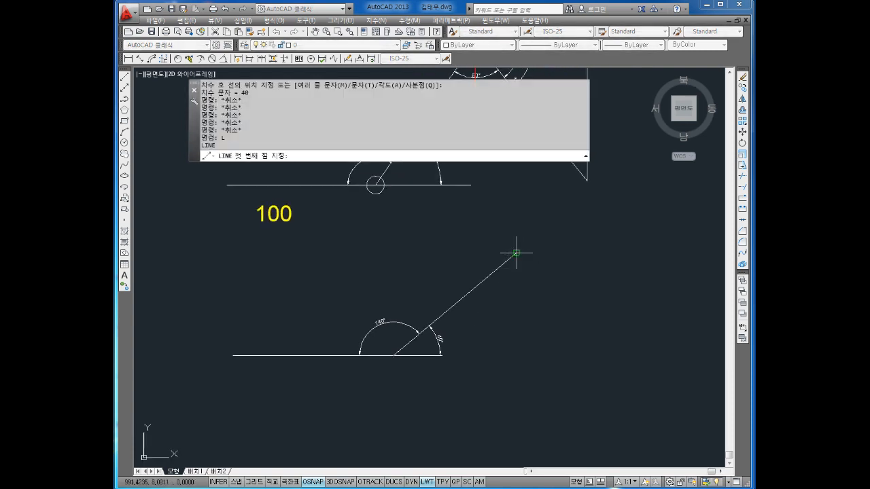
{"action": "left_click", "coordinate": [516, 253]}
{"action": "scroll", "coordinate": [550, 306], "scroll_direction": "down", "scroll_amount": 4}
{"action": "middle_click_drag", "start_coordinate": [537, 306], "coordinate": [484, 327]}
{"action": "scroll", "coordinate": [513, 306], "scroll_direction": "up", "scroll_amount": 2}
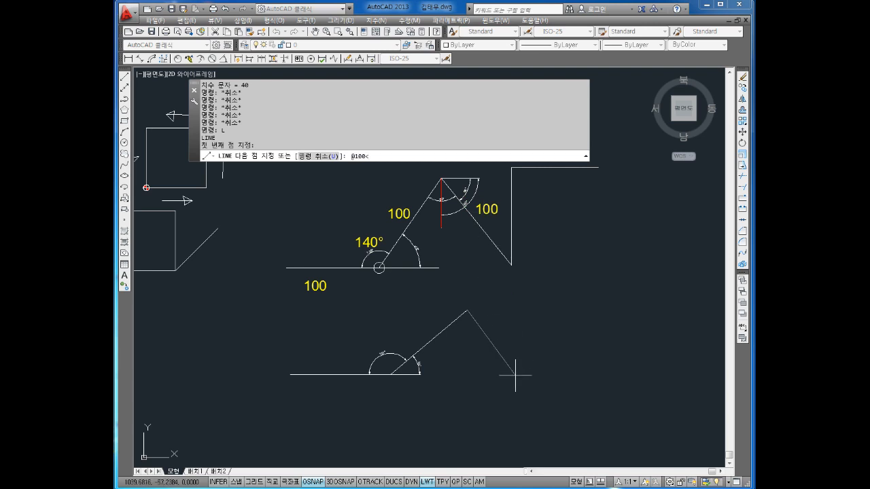
{"action": "scroll", "coordinate": [438, 231], "scroll_direction": "up", "scroll_amount": 4}
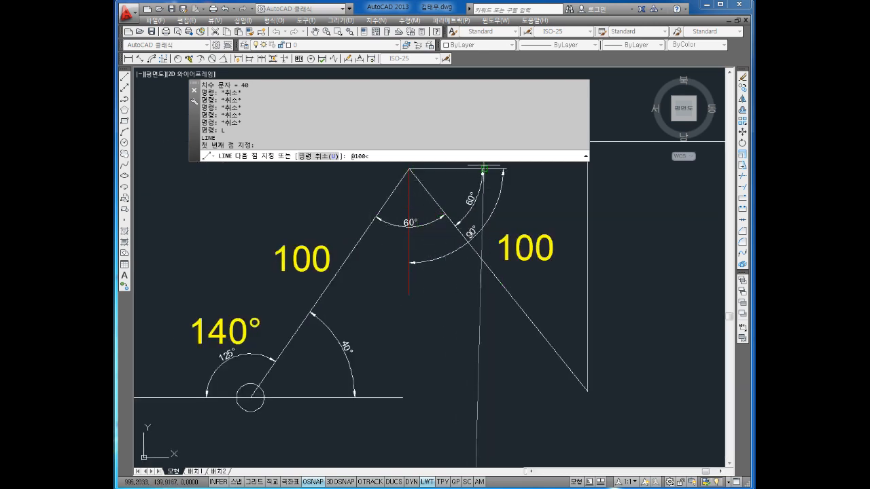
{"action": "scroll", "coordinate": [457, 224], "scroll_direction": "down", "scroll_amount": 2}
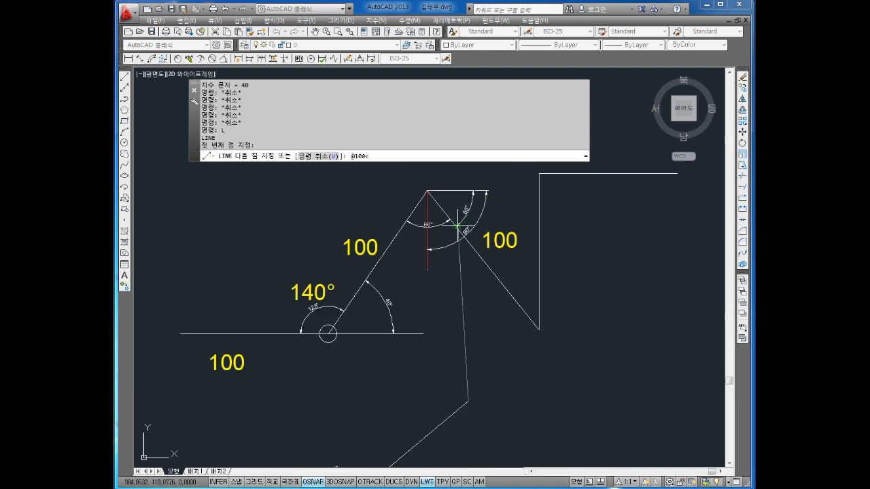
{"action": "middle_click_drag", "start_coordinate": [521, 412], "coordinate": [501, 353]}
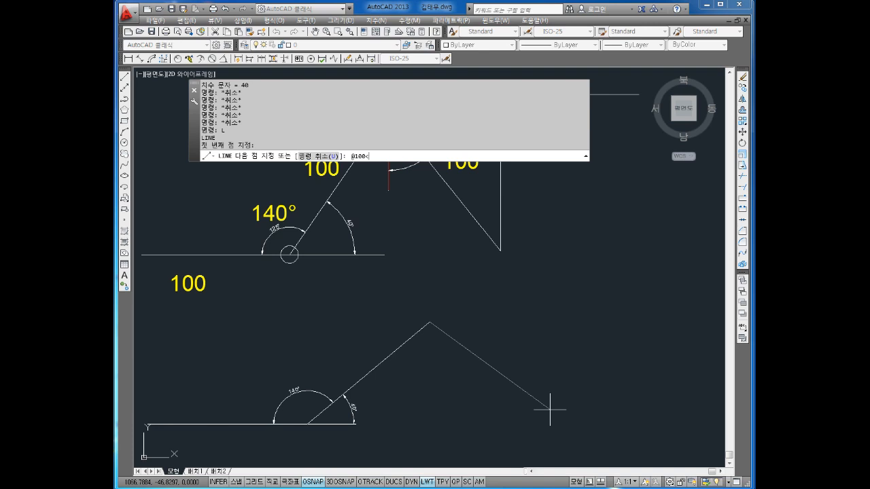
{"action": "key", "text": "Return"}
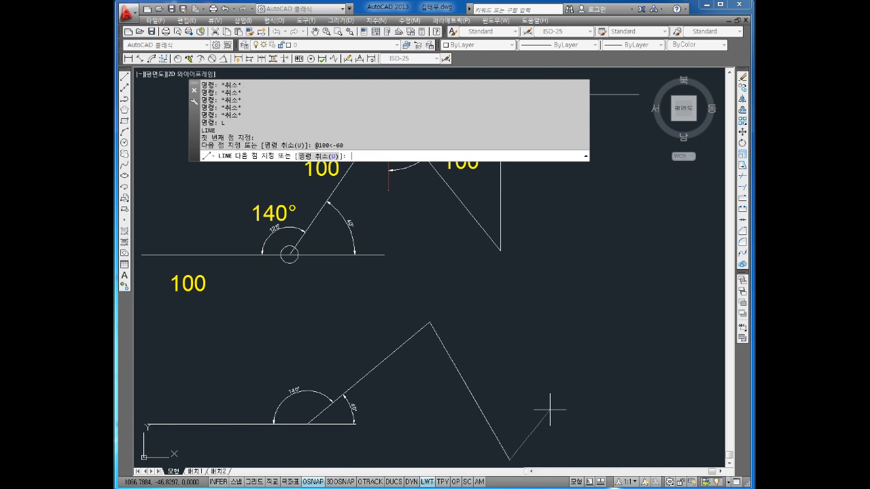
{"action": "scroll", "coordinate": [554, 410], "scroll_direction": "down", "scroll_amount": 2}
{"action": "key", "text": "Escape"}
{"action": "key", "text": "Escape"}
{"action": "key", "text": "Escape"}
{"action": "key", "text": "Escape"}
{"action": "key", "text": "Escape"}
- Add an angular dimension between the new rising and descending diagonals, with its arc just below the peak
{"action": "scroll", "coordinate": [489, 374], "scroll_direction": "up", "scroll_amount": 3}
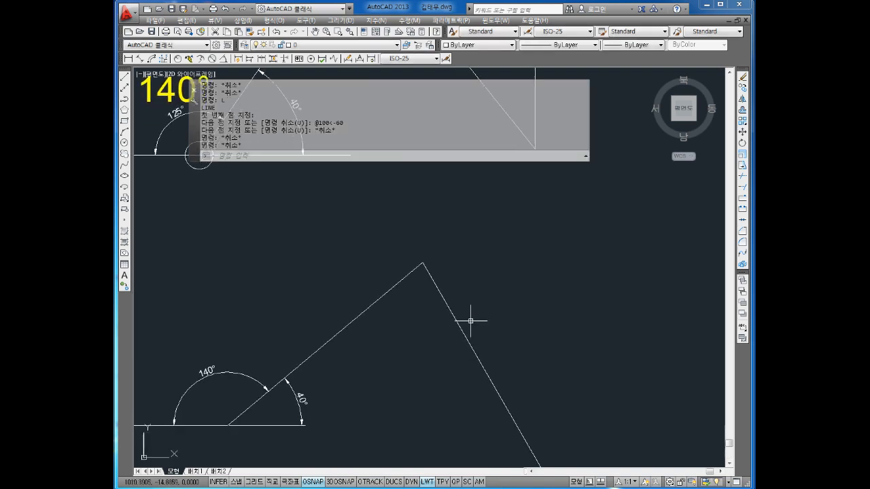
{"action": "scroll", "coordinate": [469, 326], "scroll_direction": "down", "scroll_amount": 3}
{"action": "scroll", "coordinate": [451, 326], "scroll_direction": "up", "scroll_amount": 2}
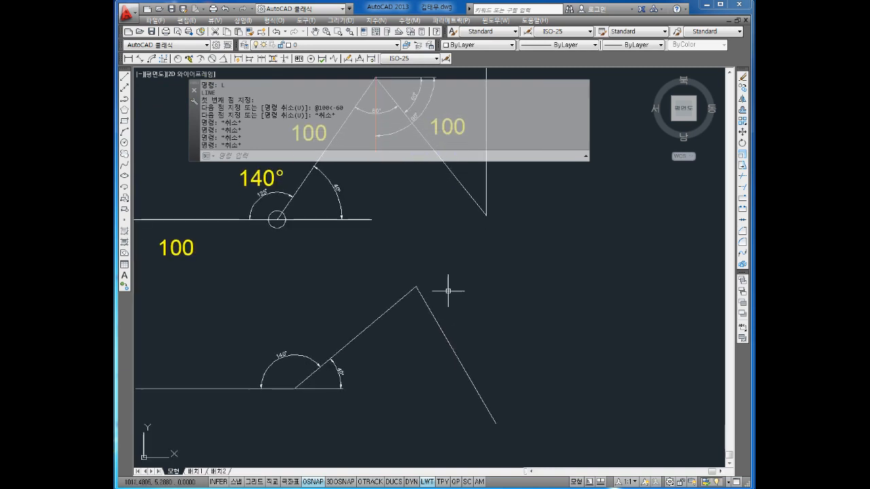
{"action": "key", "text": "Escape"}
{"action": "key", "text": "Escape"}
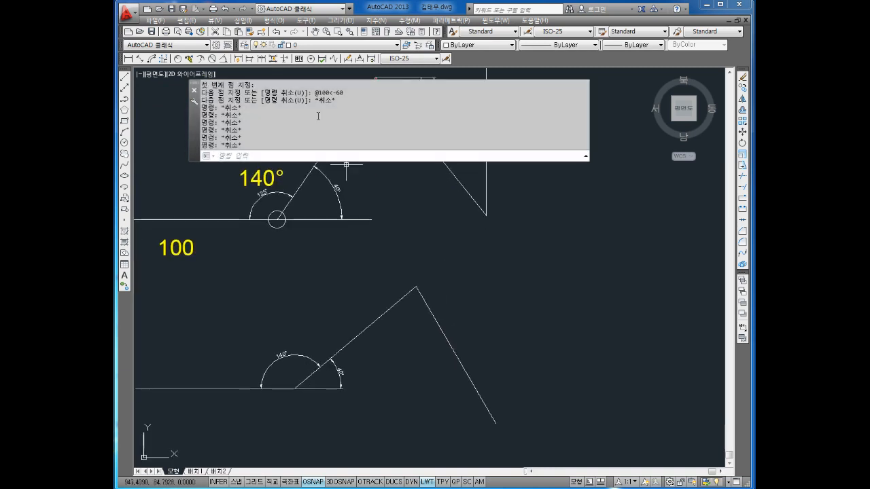
{"action": "left_click", "coordinate": [222, 60]}
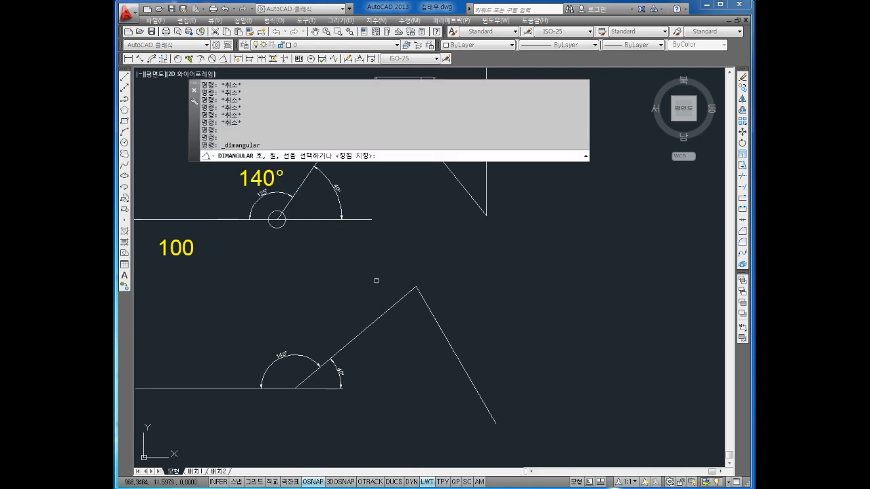
{"action": "left_click", "coordinate": [381, 316]}
{"action": "left_click", "coordinate": [428, 309]}
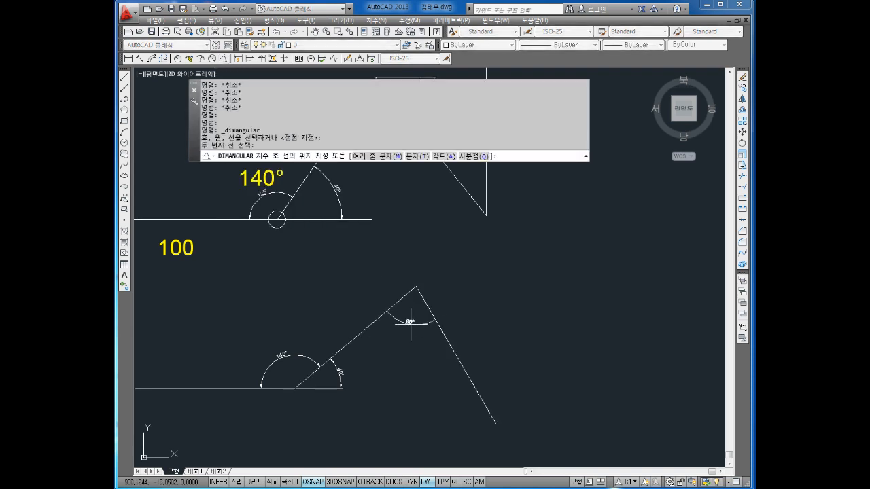
{"action": "left_click", "coordinate": [412, 320]}
{"action": "scroll", "coordinate": [412, 318], "scroll_direction": "up", "scroll_amount": 4}
{"action": "scroll", "coordinate": [448, 325], "scroll_direction": "down", "scroll_amount": 4}
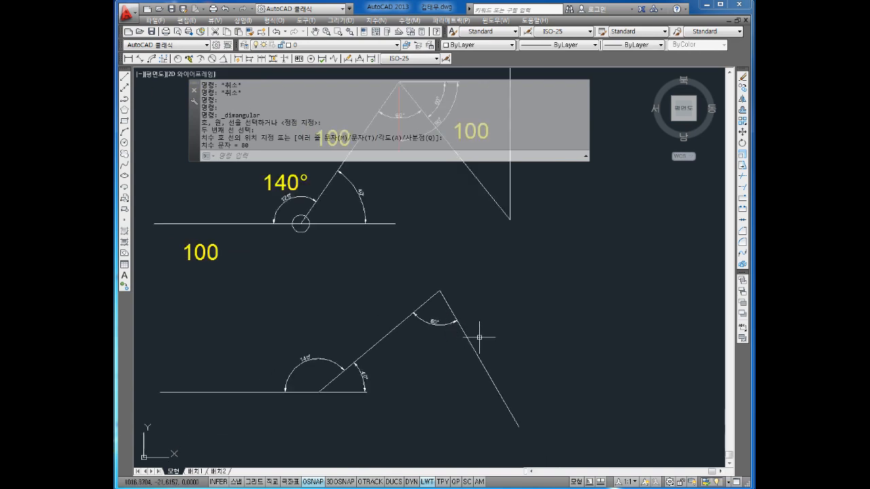
{"action": "middle_click_drag", "start_coordinate": [479, 337], "coordinate": [436, 346]}
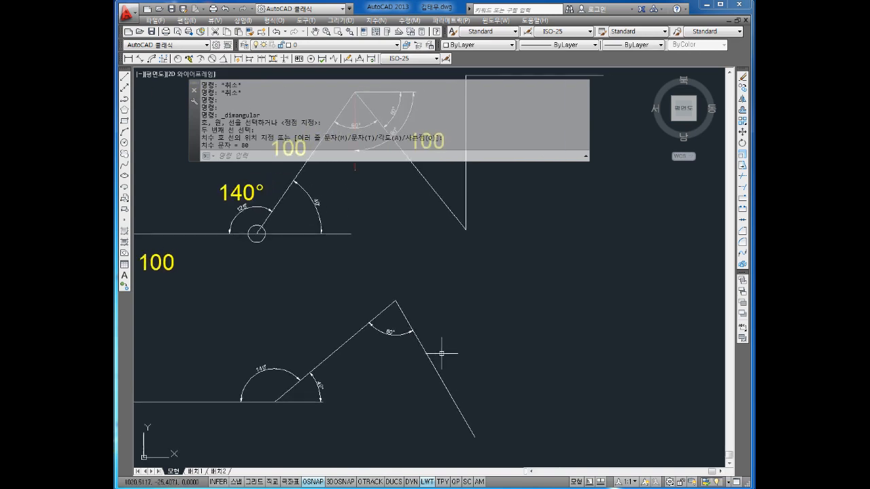
{"action": "middle_click_drag", "start_coordinate": [463, 291], "coordinate": [451, 367]}
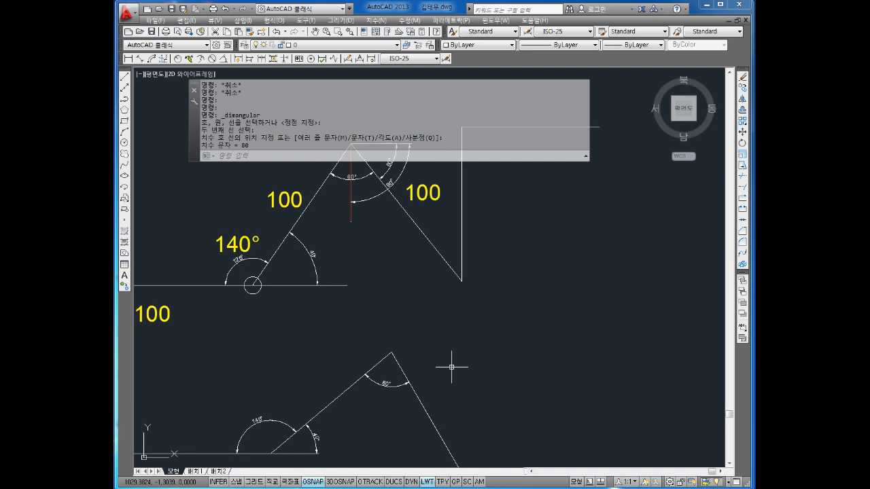
{"action": "mouse_move", "coordinate": [453, 367]}
{"action": "middle_mouse_down"}
{"action": "mouse_move", "coordinate": [440, 352]}
{"action": "mouse_move", "coordinate": [448, 401]}
{"action": "mouse_move", "coordinate": [444, 389]}
{"action": "middle_mouse_up"}
{"action": "key", "text": "Escape"}
{"action": "key", "text": "Escape"}
{"action": "key", "text": "Escape"}
{"action": "key", "text": "Escape"}
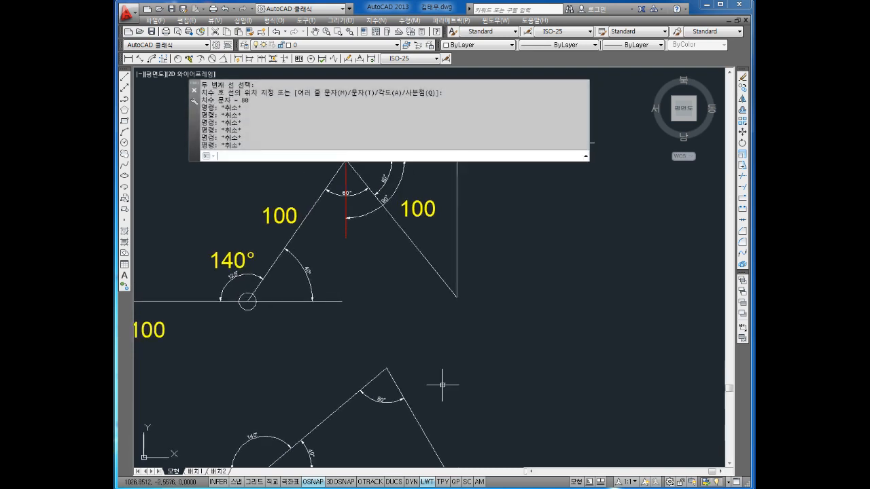
{"action": "key", "text": "Escape"}
{"action": "key", "text": "Escape"}
{"action": "key", "text": "Escape"}
- Draw a short horizontal reference line to the right from the new zigzag's peak, with ortho mode on
{"action": "type", "text": "L"}
{"action": "key", "text": "Return"}
{"action": "left_click", "coordinate": [382, 368]}
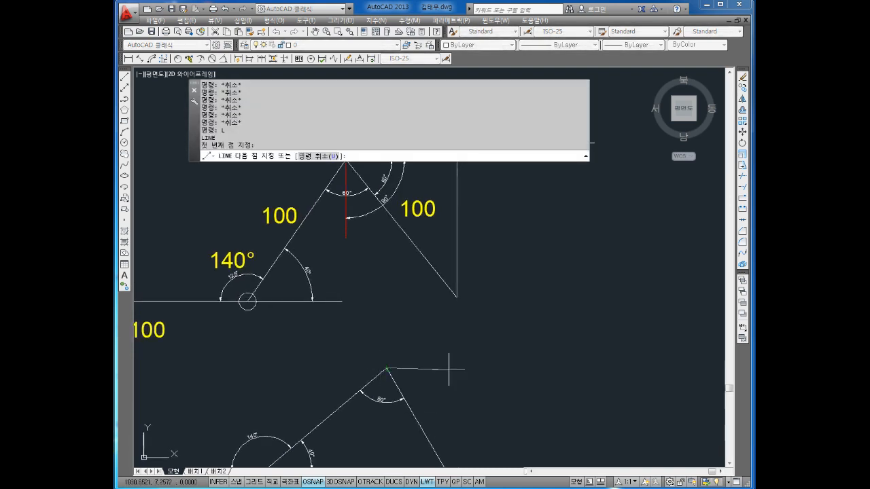
{"action": "left_click", "coordinate": [467, 366]}
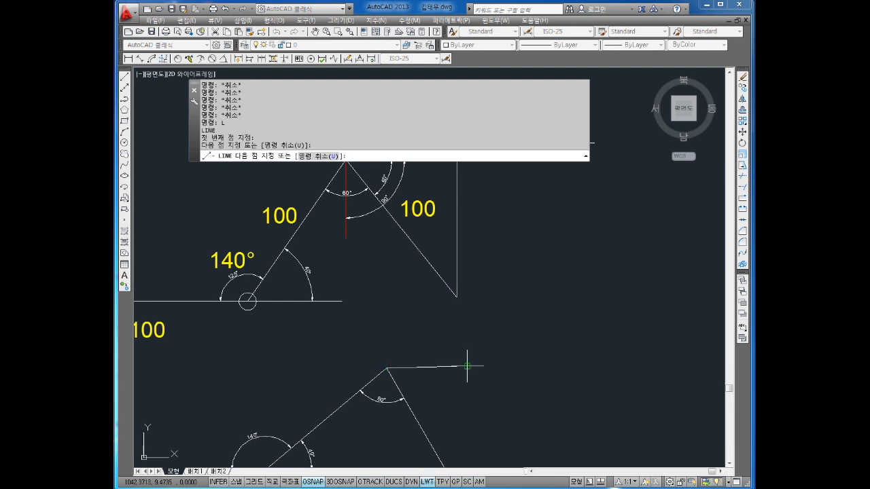
{"action": "type", "text": "u"}
{"action": "key", "text": "Return"}
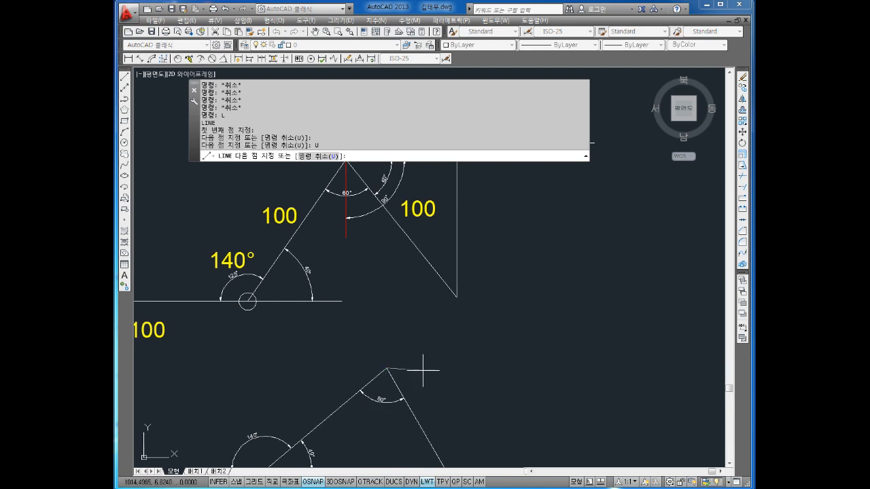
{"action": "key", "text": "F8"}
{"action": "left_click", "coordinate": [459, 368]}
{"action": "key", "text": "Escape"}
{"action": "key", "text": "Escape"}
{"action": "middle_click_drag", "start_coordinate": [443, 398], "coordinate": [458, 338]}
{"action": "key", "text": "Escape"}
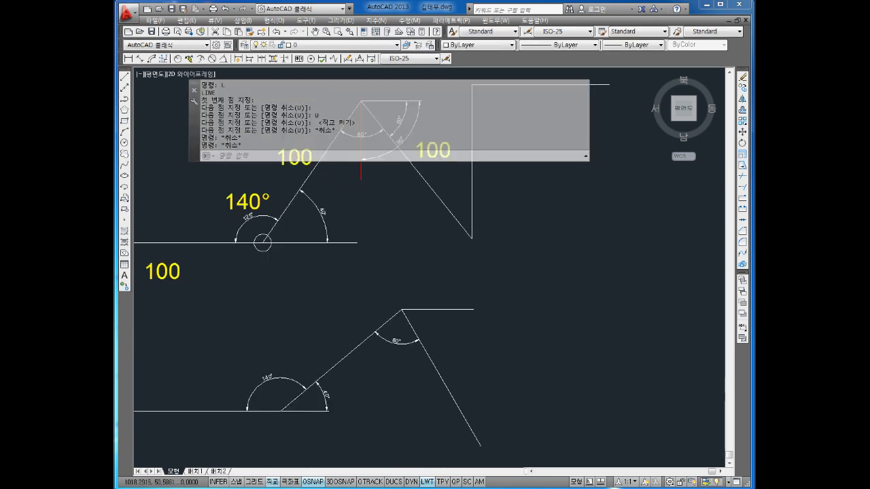
- Add an angular dimension between the new horizontal reference line and the descending diagonal at the peak
{"action": "scroll", "coordinate": [446, 233], "scroll_direction": "up", "scroll_amount": 4}
{"action": "key", "text": "Escape"}
{"action": "middle_click_drag", "start_coordinate": [377, 259], "coordinate": [388, 167]}
{"action": "key", "text": "Escape"}
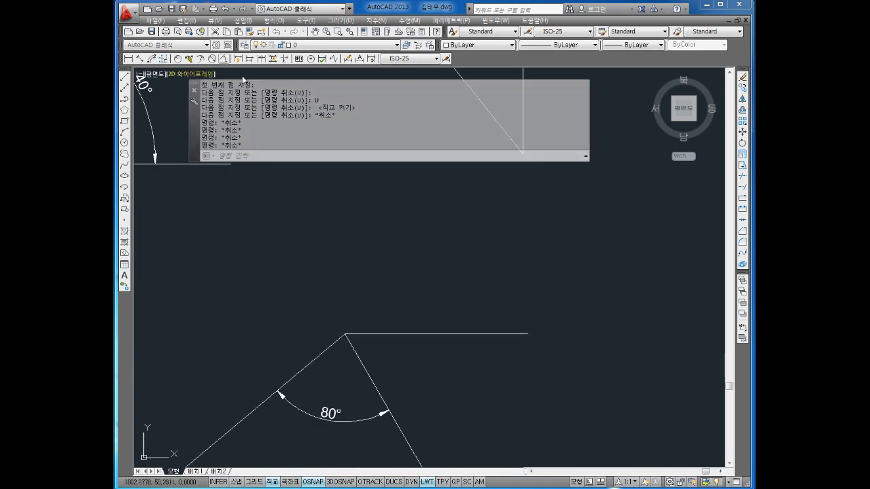
{"action": "left_click", "coordinate": [224, 59]}
{"action": "left_click", "coordinate": [407, 334]}
{"action": "left_click", "coordinate": [365, 375]}
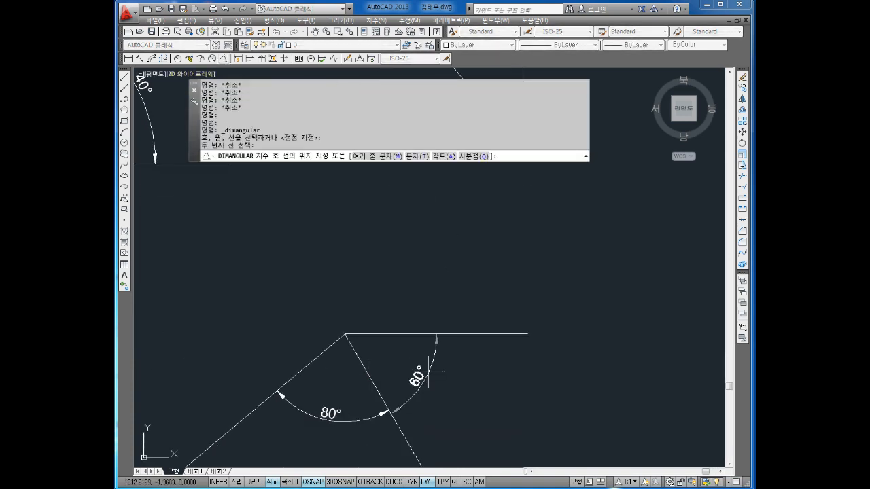
{"action": "left_click", "coordinate": [429, 372]}
{"action": "key", "text": "Escape"}
{"action": "key", "text": "Escape"}
{"action": "scroll", "coordinate": [423, 368], "scroll_direction": "down", "scroll_amount": 2}
{"action": "key", "text": "Escape"}
{"action": "key", "text": "Escape"}
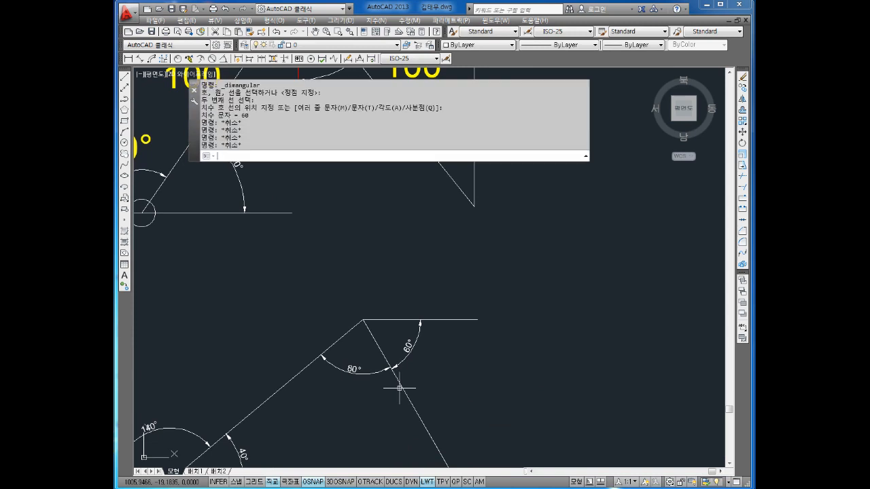
- Draw a vertical reference line straight down from the new zigzag's peak, ending just beyond the angle arc between the diagonals
{"action": "type", "text": "l"}
{"action": "key", "text": "Return"}
{"action": "left_click", "coordinate": [364, 321]}
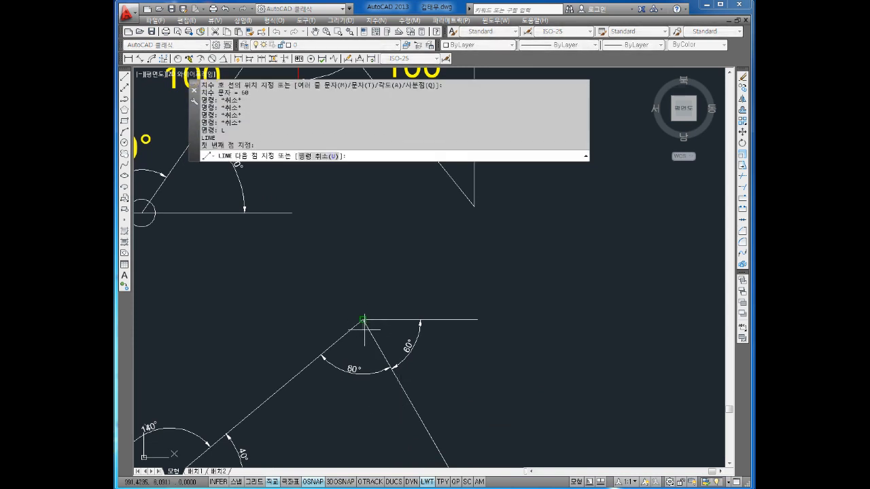
{"action": "left_click", "coordinate": [363, 431]}
{"action": "key", "text": "Escape"}
{"action": "key", "text": "Escape"}
{"action": "key", "text": "Escape"}
{"action": "key", "text": "Escape"}
{"action": "key", "text": "Escape"}
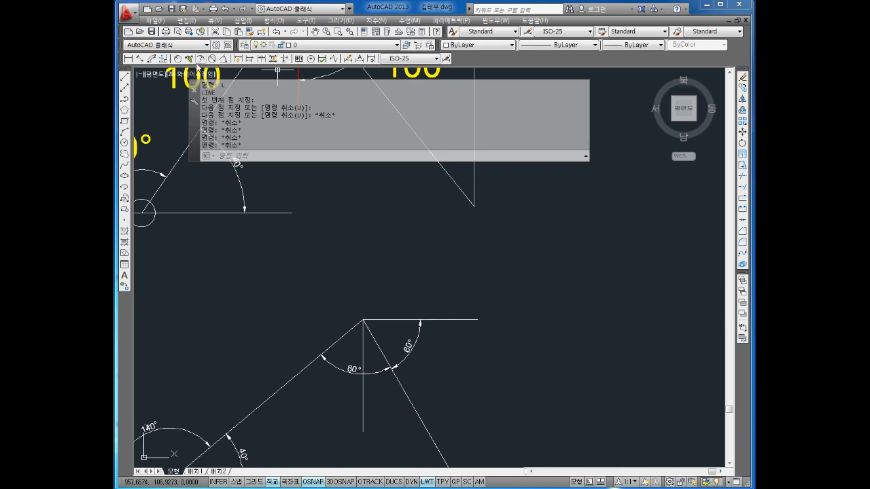
- Add an angular dimension between the vertical reference line and the descending diagonal, with its arc just below the existing angle arc
{"action": "left_click", "coordinate": [223, 58]}
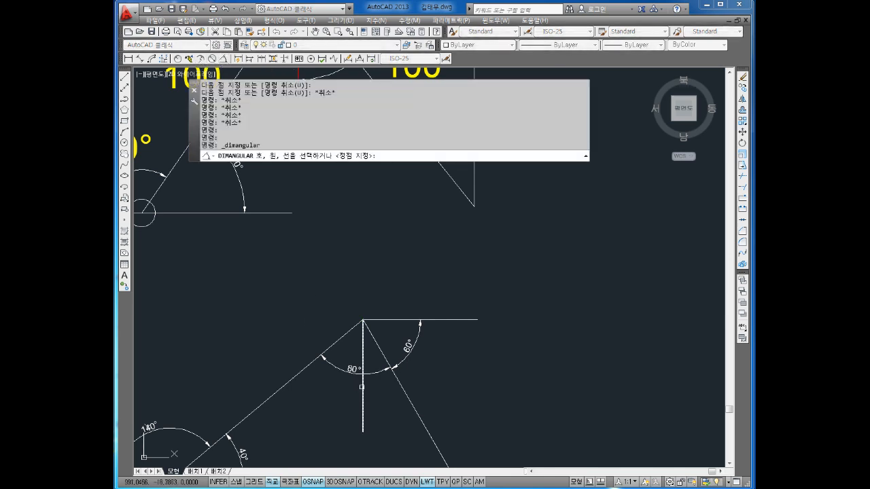
{"action": "left_click", "coordinate": [363, 382]}
{"action": "left_click", "coordinate": [397, 379]}
{"action": "left_click", "coordinate": [385, 389]}
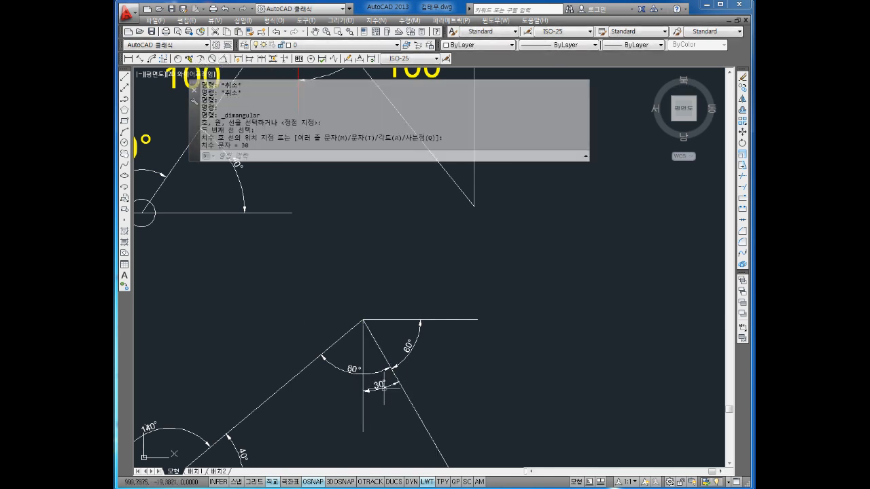
{"action": "key", "text": "Escape"}
{"action": "key", "text": "Escape"}
- Compare the angle dimensions at the new zigzag's peak with those at the original zigzag's peak
{"action": "scroll", "coordinate": [384, 390], "scroll_direction": "down", "scroll_amount": 2}
{"action": "scroll", "coordinate": [383, 390], "scroll_direction": "up", "scroll_amount": 2}
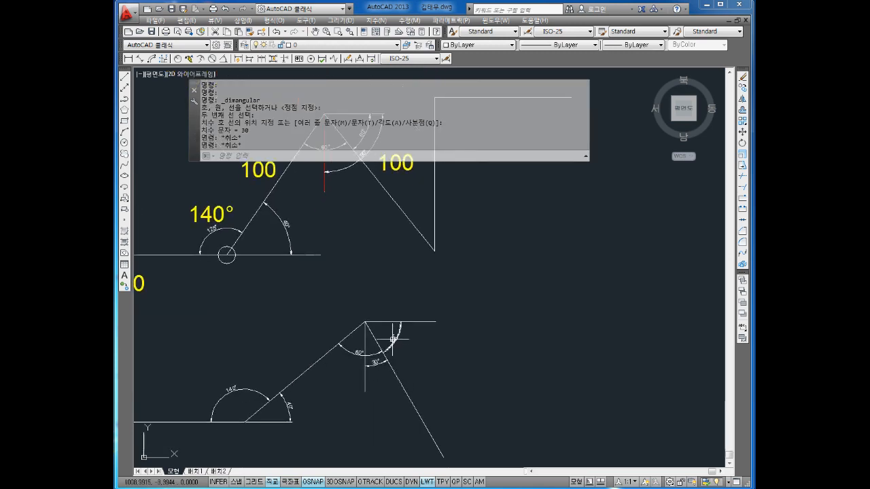
{"action": "middle_click_drag", "start_coordinate": [321, 192], "coordinate": [371, 245]}
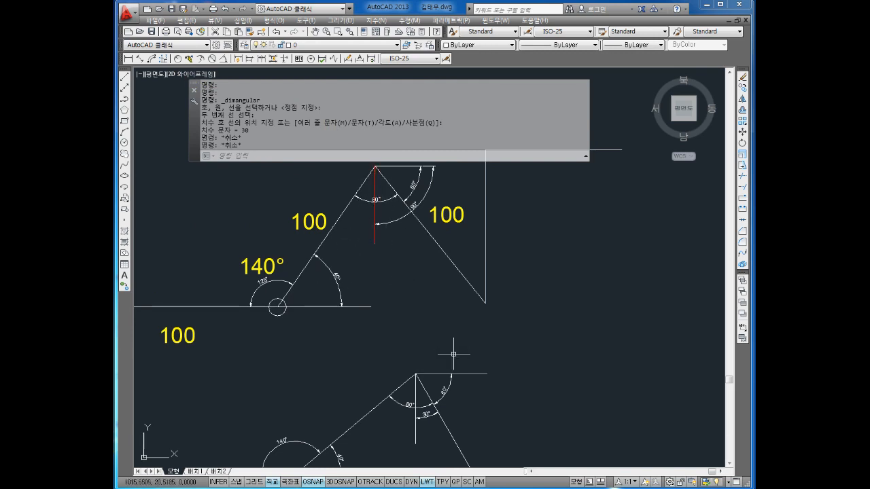
{"action": "middle_click_drag", "start_coordinate": [442, 433], "coordinate": [411, 337]}
{"action": "scroll", "coordinate": [407, 343], "scroll_direction": "up", "scroll_amount": 2}
{"action": "scroll", "coordinate": [411, 312], "scroll_direction": "up", "scroll_amount": 1}
{"action": "scroll", "coordinate": [405, 278], "scroll_direction": "down", "scroll_amount": 1}
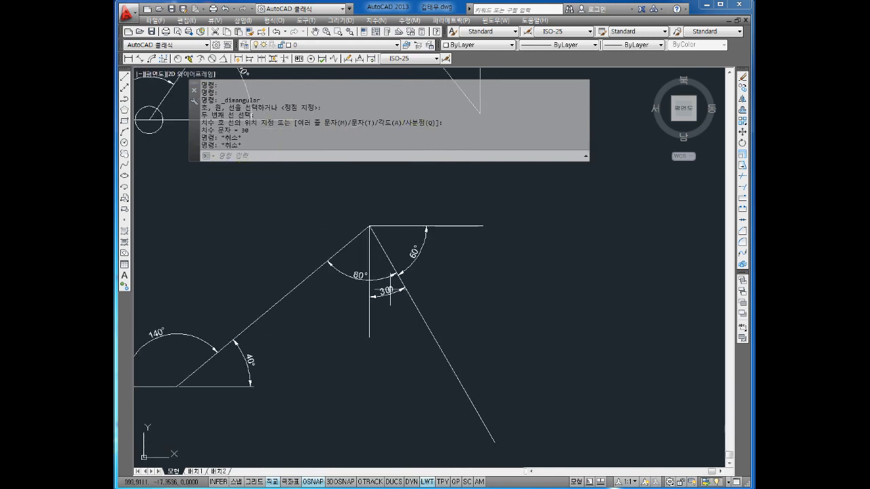
{"action": "key", "text": "Escape"}
{"action": "middle_click_drag", "start_coordinate": [390, 292], "coordinate": [394, 333]}
{"action": "key", "text": "Escape"}
{"action": "key", "text": "Escape"}
{"action": "key", "text": "Escape"}
{"action": "key", "text": "Escape"}
{"action": "key", "text": "Escape"}
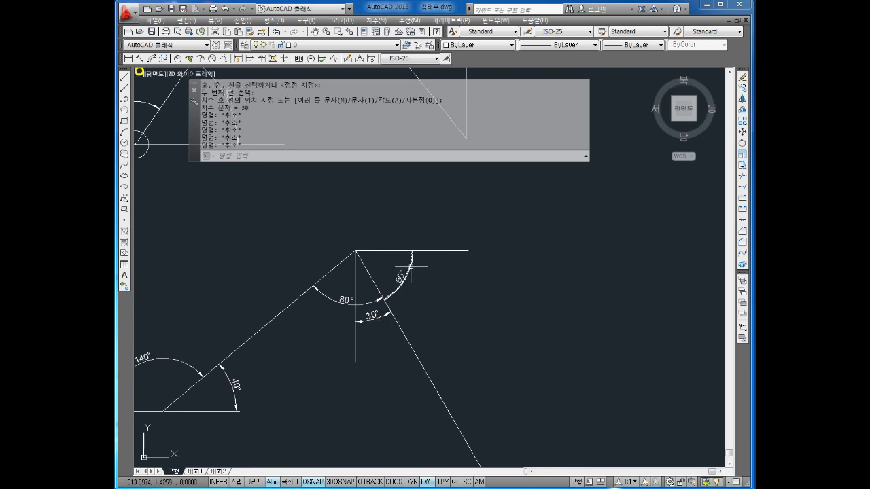
- Delete the horizontal reference line at the new zigzag's peak together with the angular dimension attached to it
{"action": "middle_click_drag", "start_coordinate": [472, 390], "coordinate": [431, 346]}
{"action": "key", "text": "Escape"}
{"action": "scroll", "coordinate": [445, 351], "scroll_direction": "down", "scroll_amount": 2}
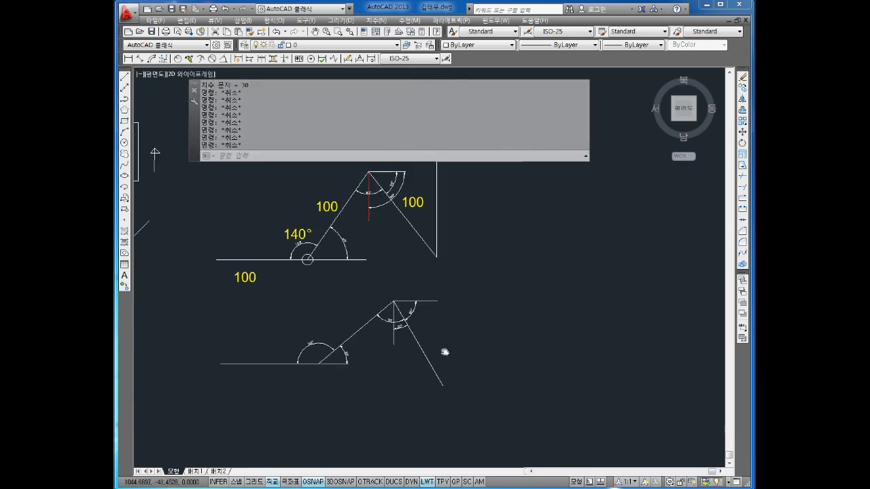
{"action": "left_click", "coordinate": [446, 296]}
{"action": "left_click", "coordinate": [412, 318]}
{"action": "key", "text": "Delete"}
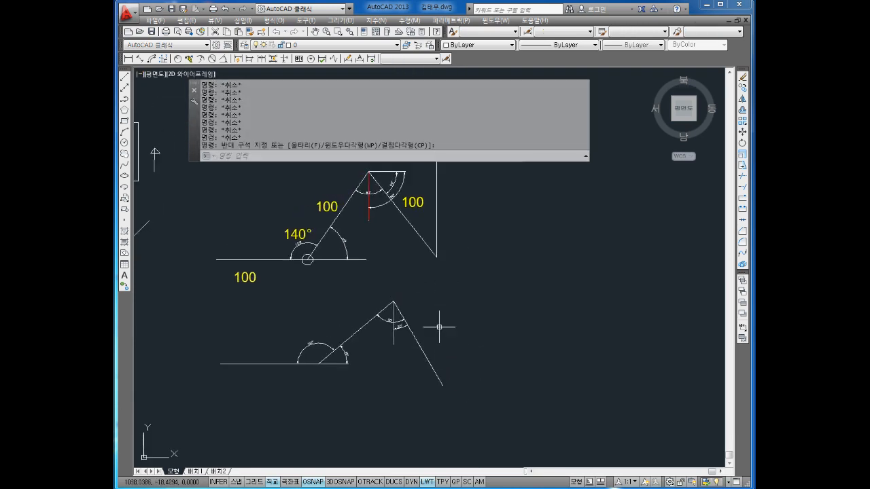
{"action": "scroll", "coordinate": [440, 348], "scroll_direction": "up", "scroll_amount": 1}
{"action": "key", "text": "Escape"}
{"action": "key", "text": "Escape"}
{"action": "key", "text": "Escape"}
{"action": "type", "text": "l"}
{"action": "key", "text": "Return"}
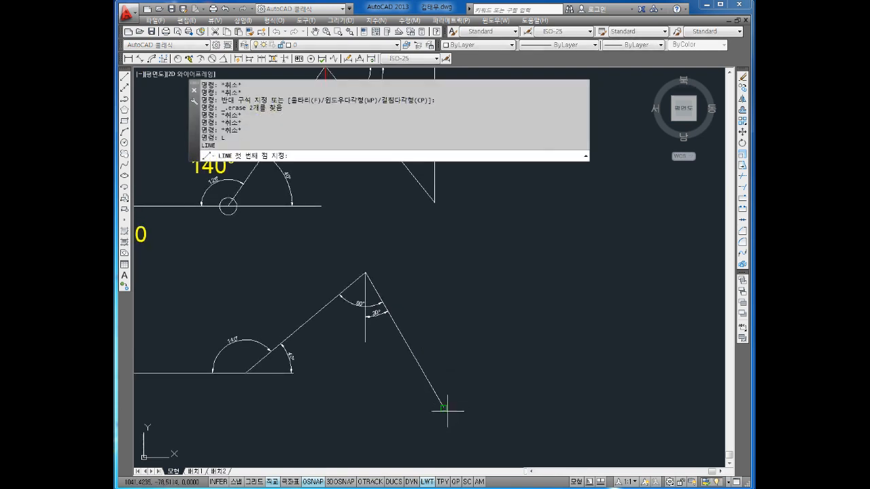
{"action": "left_click", "coordinate": [444, 407]}
{"action": "type", "text": "8"}
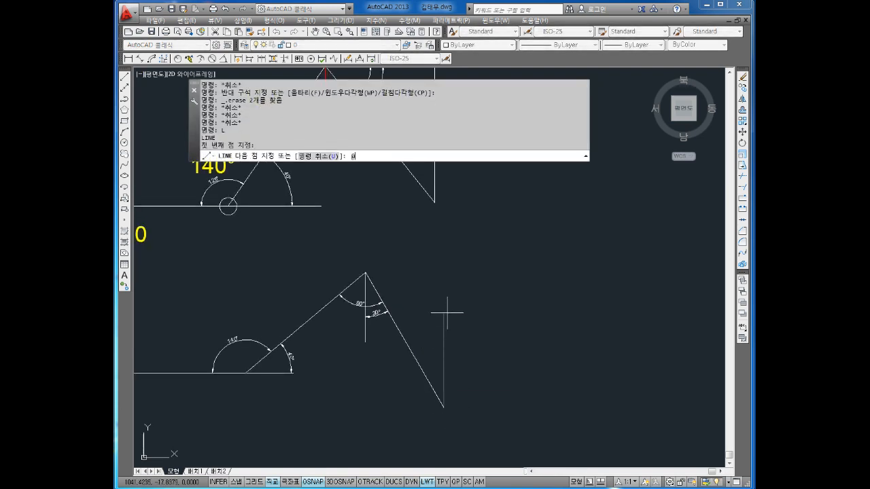
{"action": "type", "text": "100<90"}
{"action": "key", "text": "Return"}
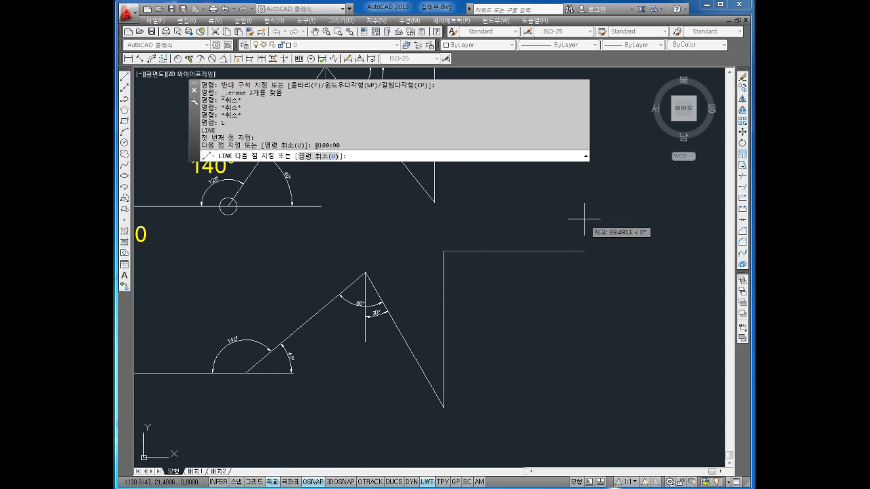
{"action": "type", "text": "@100<0"}
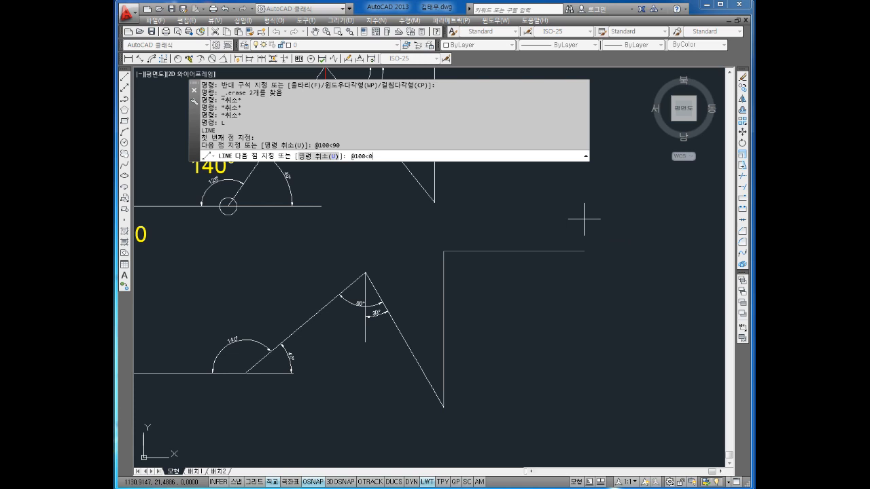
{"action": "key", "text": "Return"}
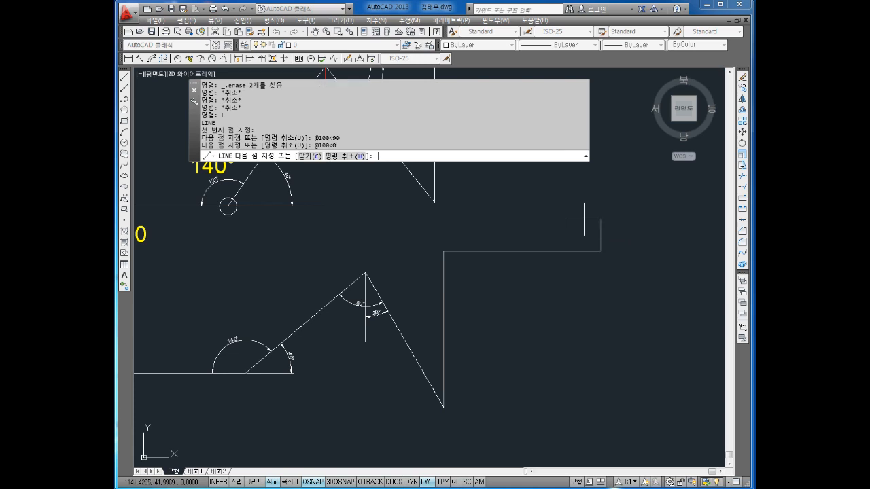
{"action": "key", "text": "Escape"}
{"action": "key", "text": "Escape"}
{"action": "key", "text": "Escape"}
- Examine the redrawn zigzag and its angle dimensions up close and alongside the original zigzag
{"action": "scroll", "coordinate": [382, 290], "scroll_direction": "up", "scroll_amount": 1}
{"action": "scroll", "coordinate": [380, 301], "scroll_direction": "down", "scroll_amount": 2}
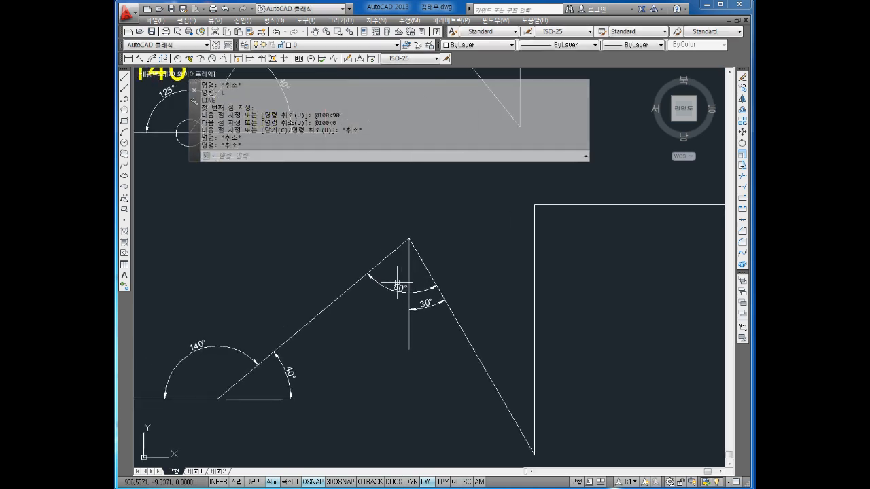
{"action": "scroll", "coordinate": [389, 301], "scroll_direction": "up", "scroll_amount": 1}
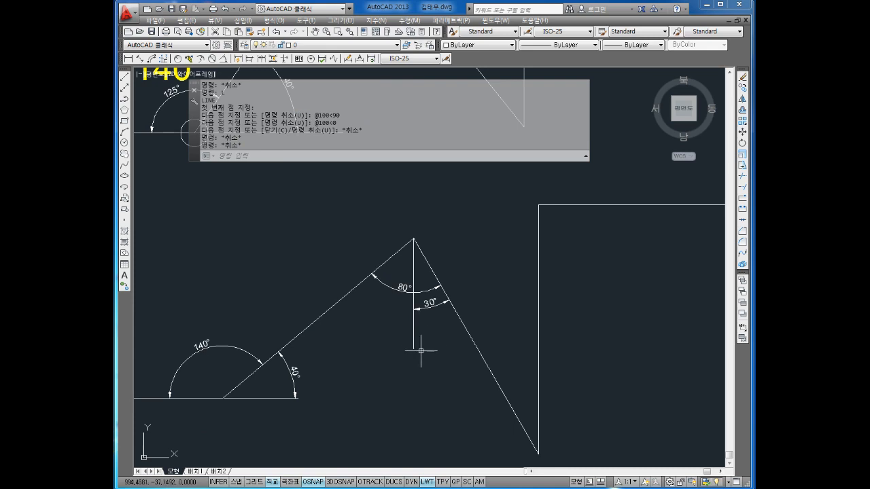
{"action": "scroll", "coordinate": [420, 351], "scroll_direction": "down", "scroll_amount": 4}
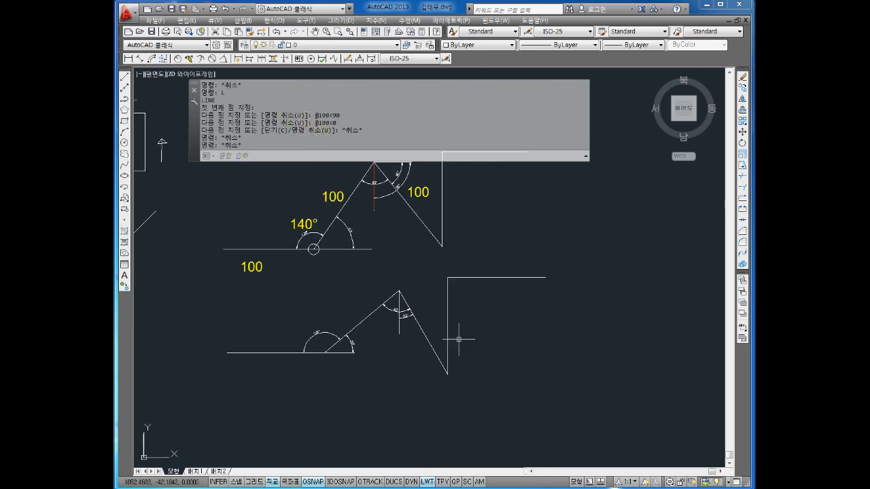
{"action": "scroll", "coordinate": [418, 340], "scroll_direction": "up", "scroll_amount": 3}
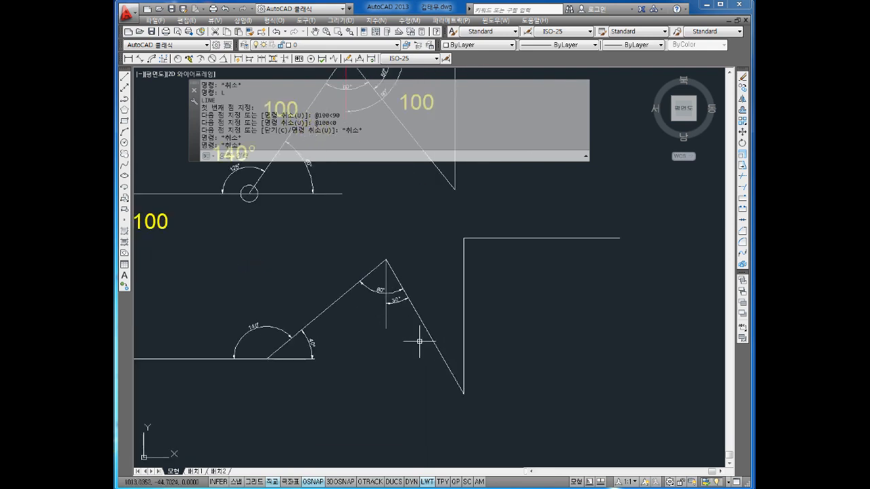
{"action": "key", "text": "Escape"}
{"action": "key", "text": "Escape"}
{"action": "key", "text": "Escape"}
{"action": "key", "text": "Escape"}
{"action": "scroll", "coordinate": [421, 286], "scroll_direction": "down", "scroll_amount": 3}
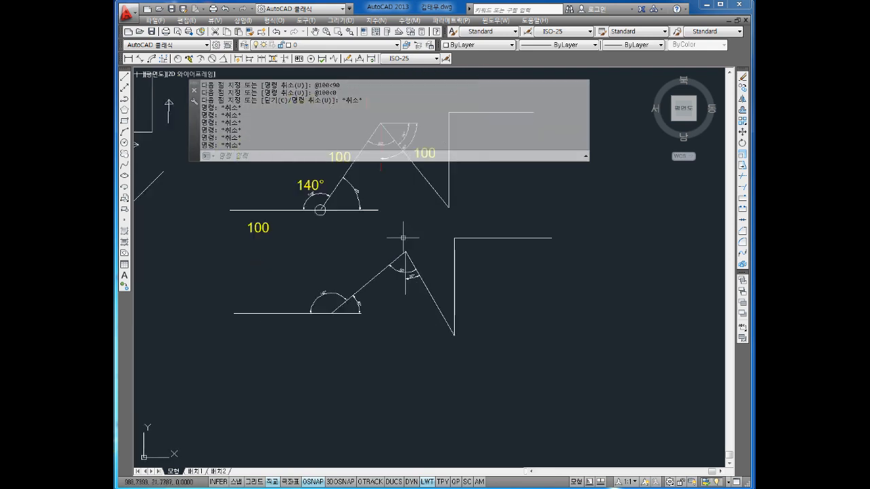
{"action": "middle_click_drag", "start_coordinate": [430, 270], "coordinate": [440, 293]}
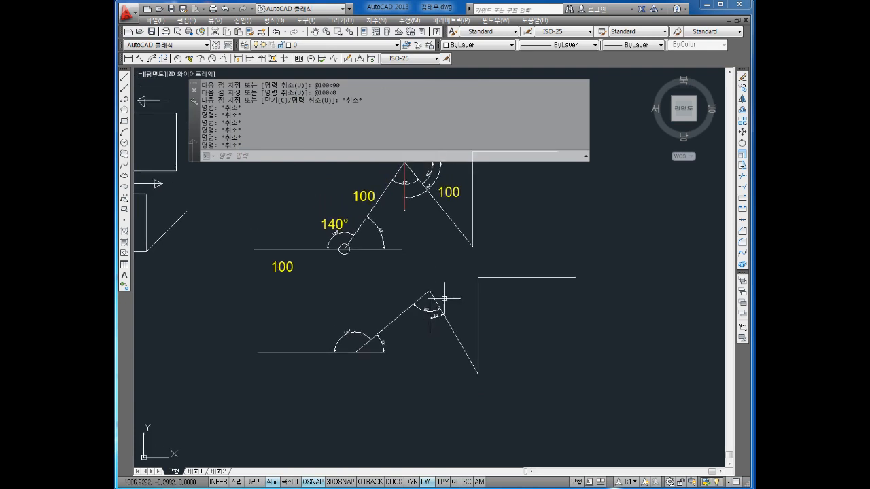